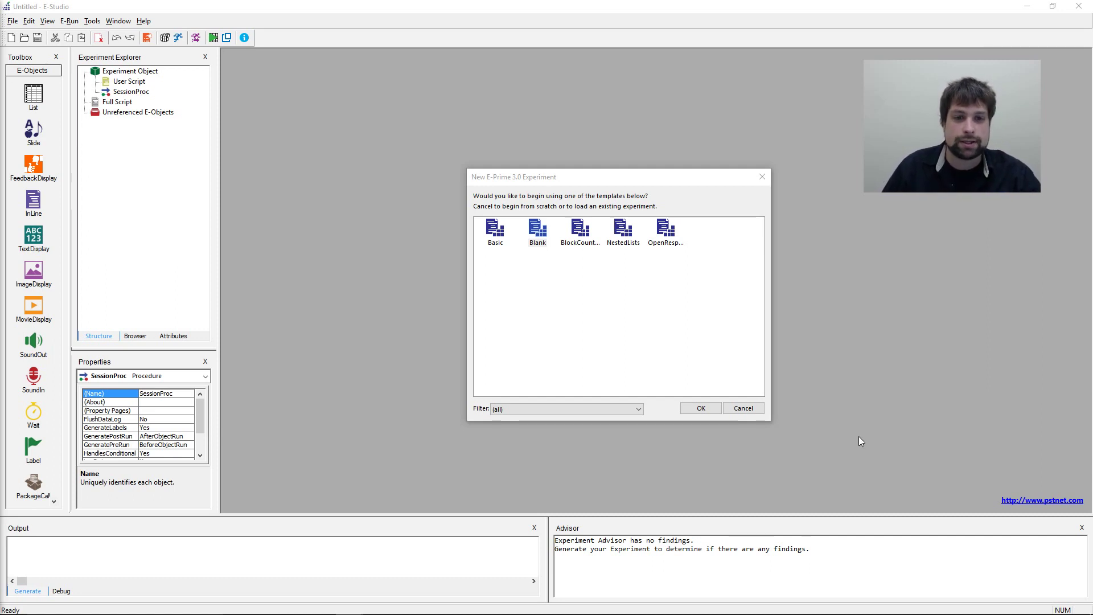
Create a new experiment from the Blank template.
drag(585, 176, 571, 157)
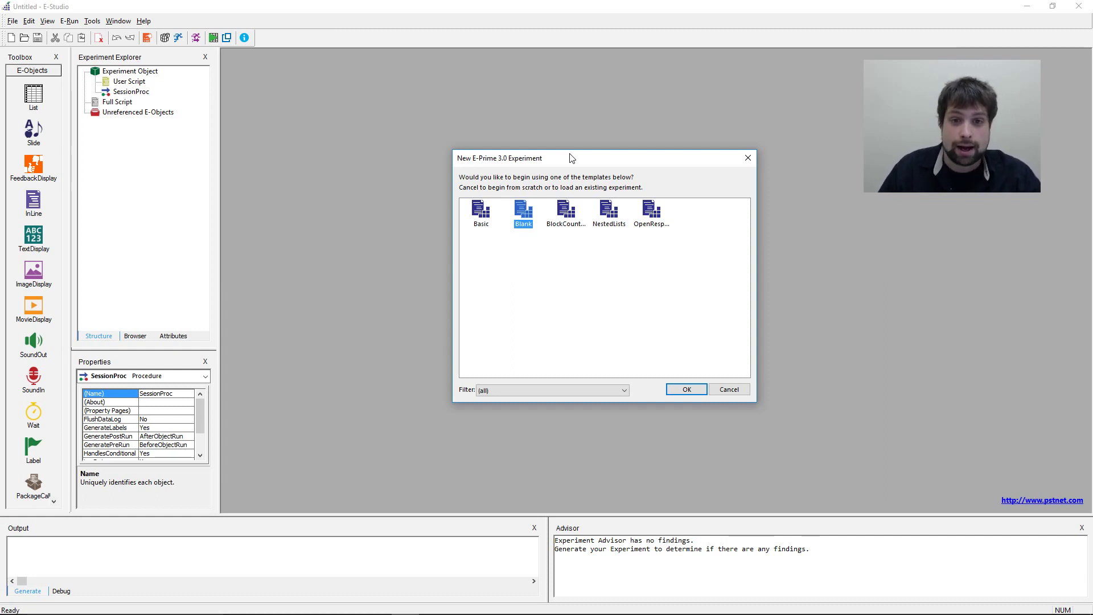
drag(597, 164, 578, 155)
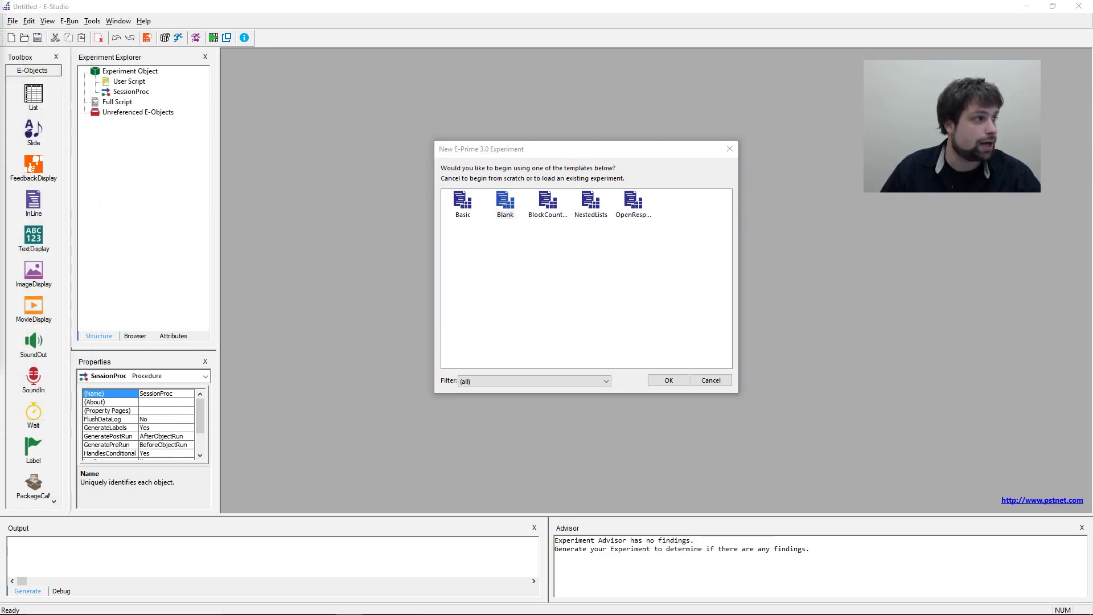
drag(0, 100, 0, 137)
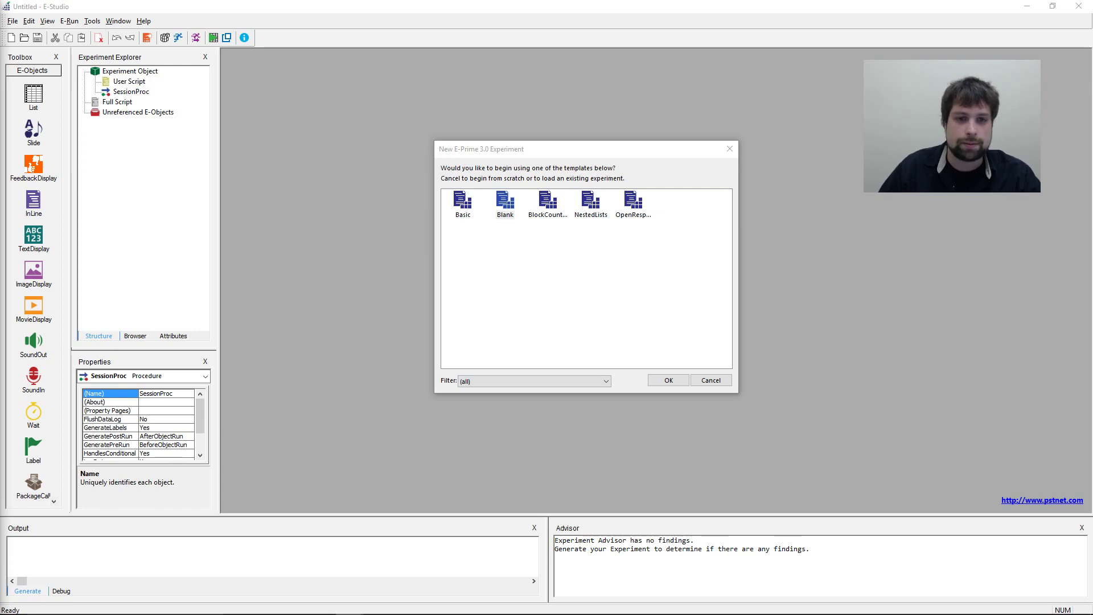
click(505, 203)
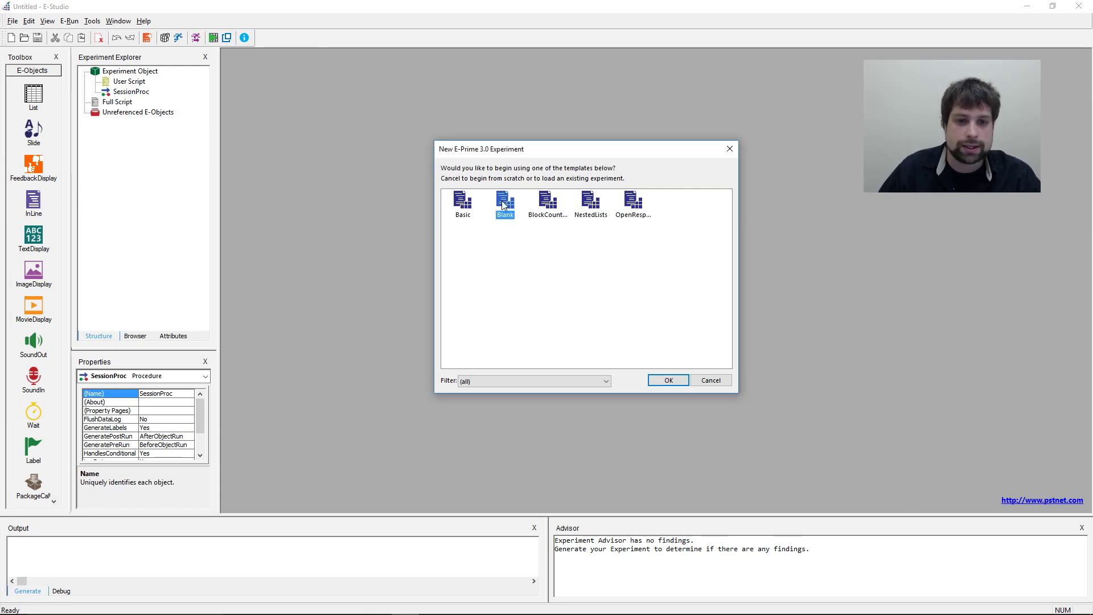
click(671, 382)
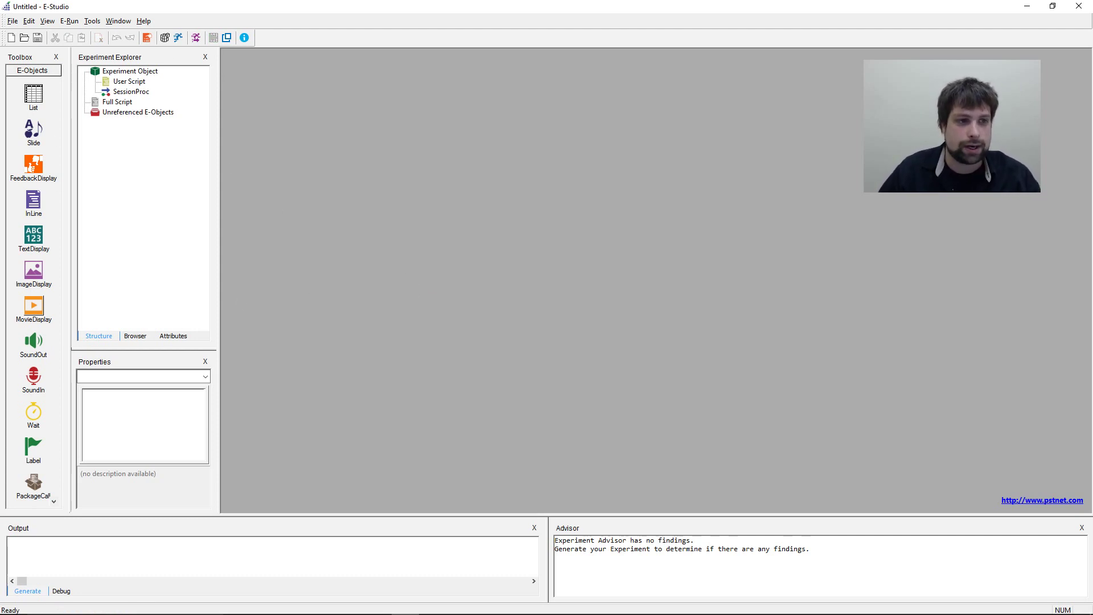
Open the SessionProc procedure and add a TextDisplay object near the start of its timeline.
click(145, 80)
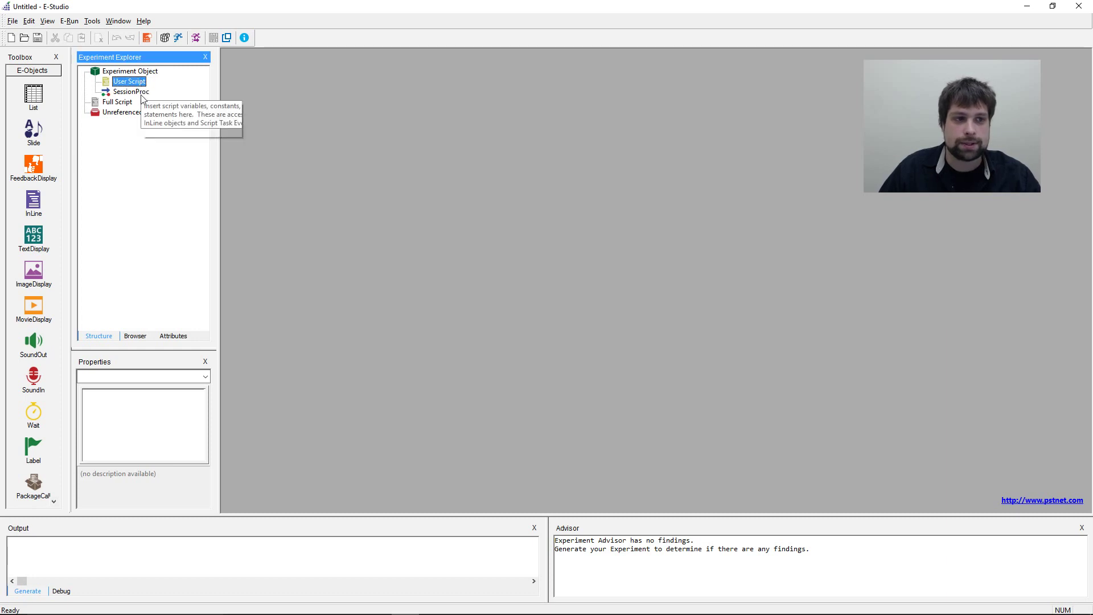
click(131, 92)
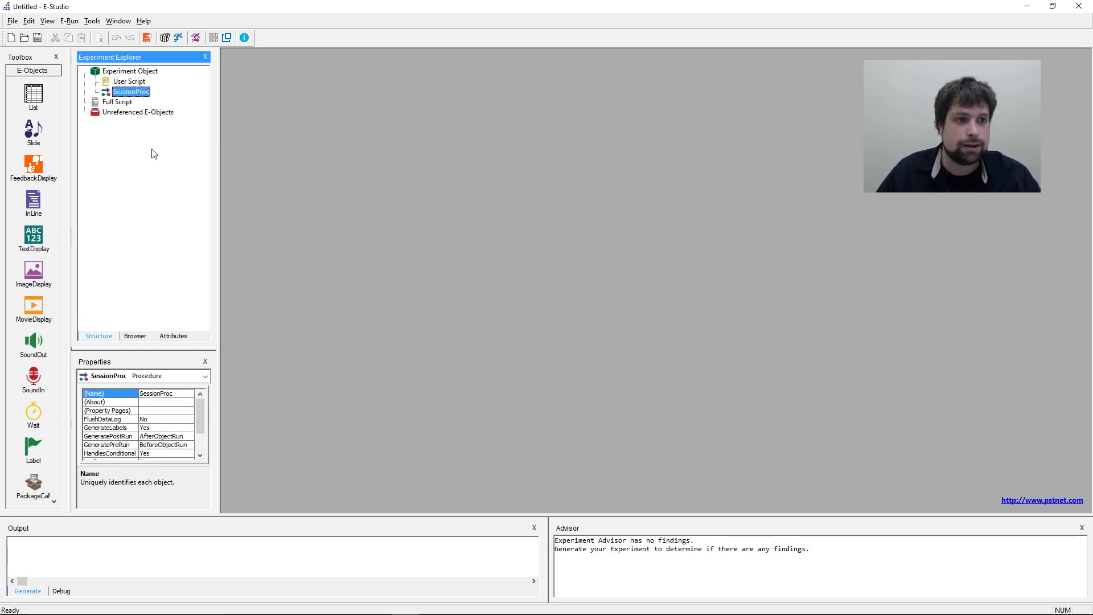
double_click(136, 95)
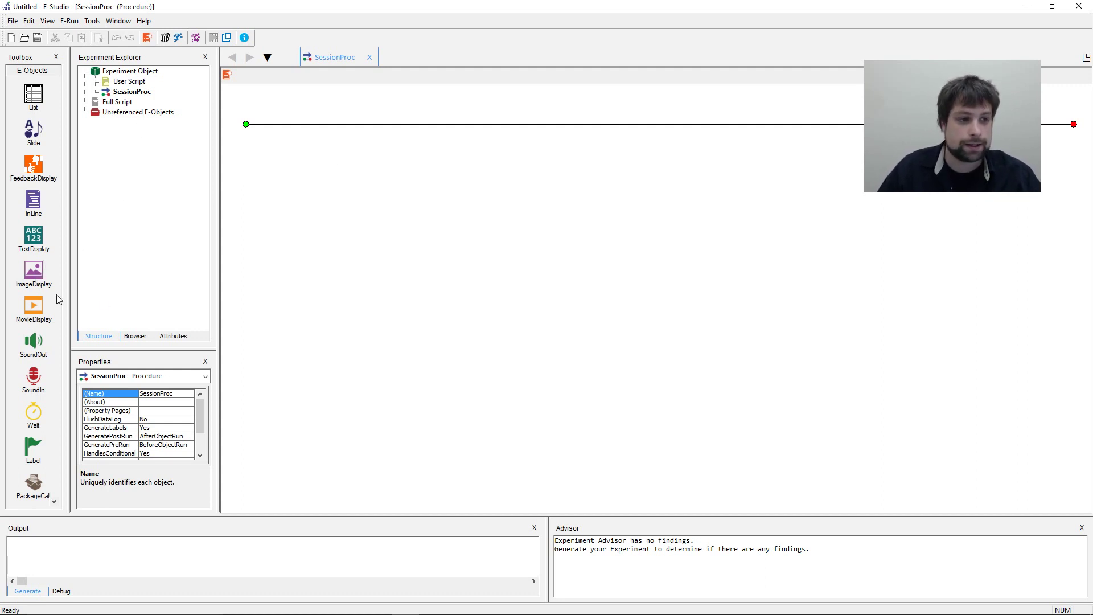
drag(32, 239, 296, 165)
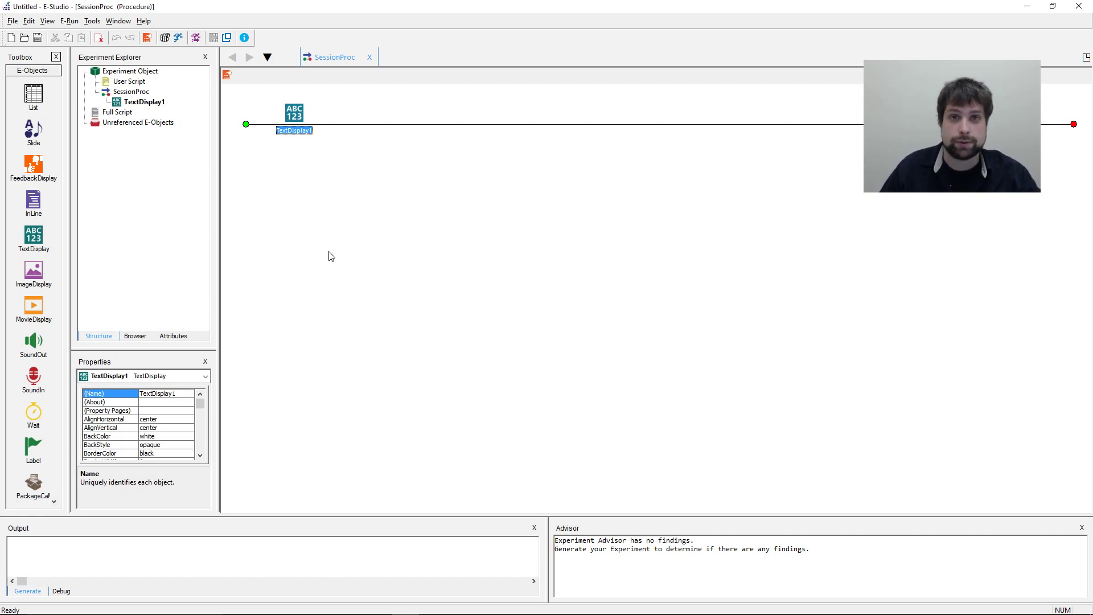
Rename the TextDisplay object on the SessionProc timeline to "Instructions".
right_click(298, 128)
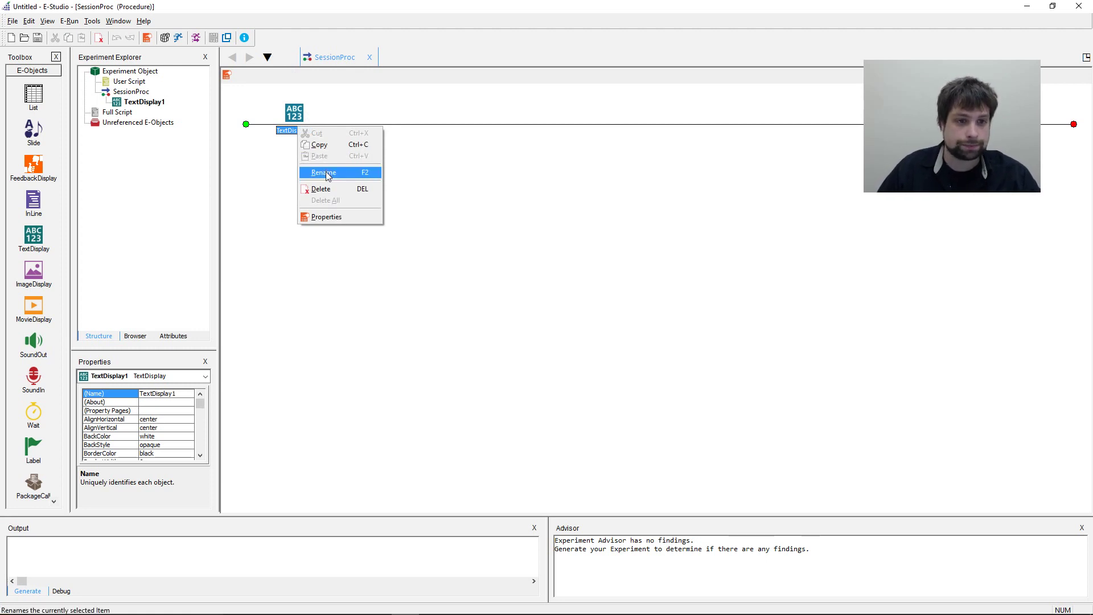
click(327, 173)
click(498, 282)
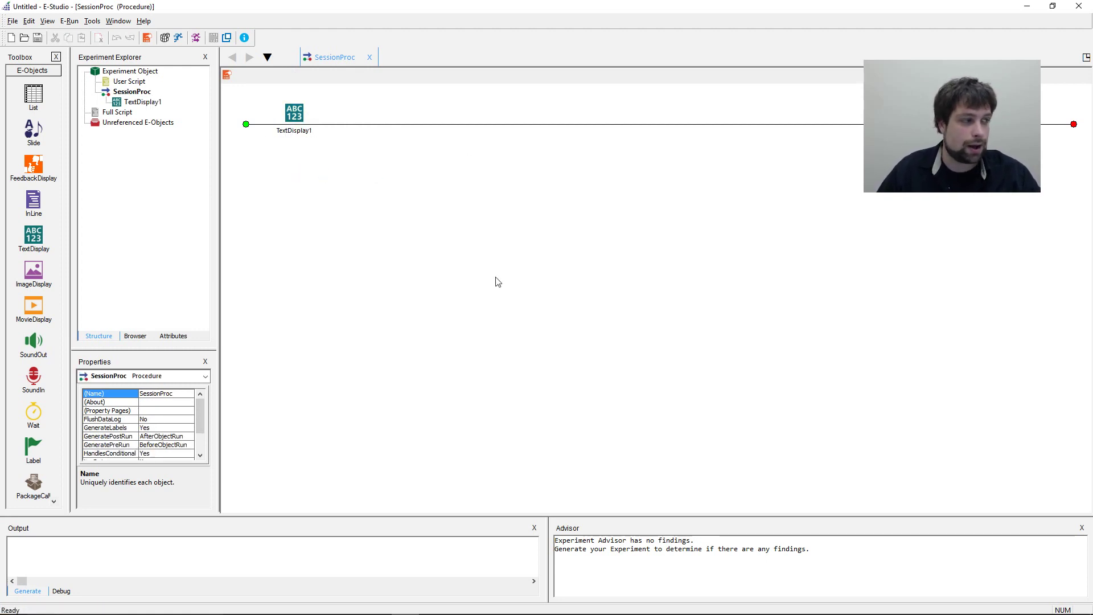
click(305, 120)
right_click(294, 132)
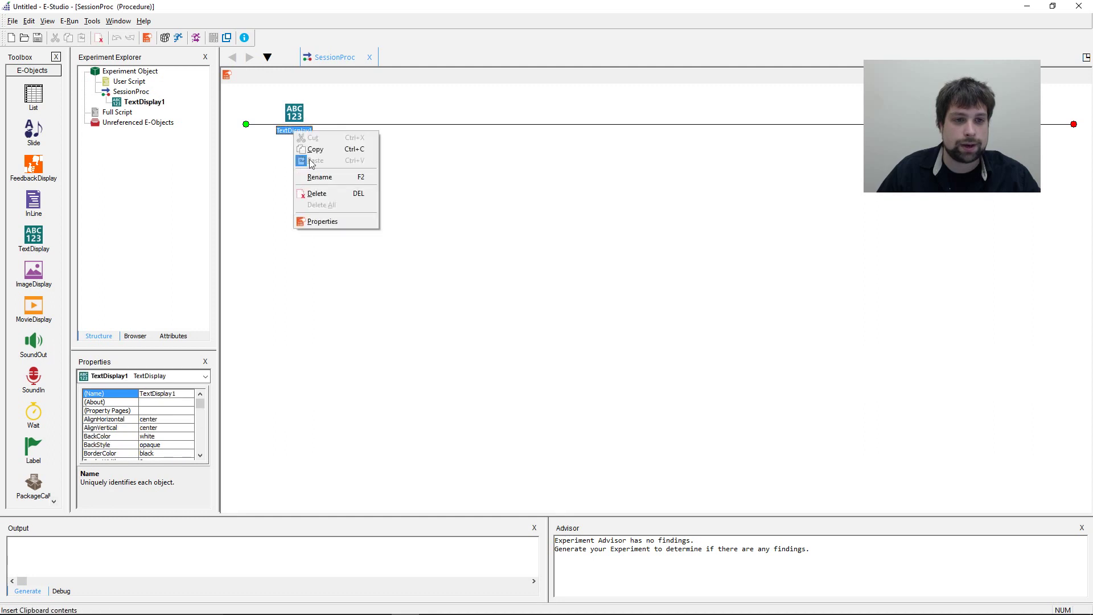
click(342, 177)
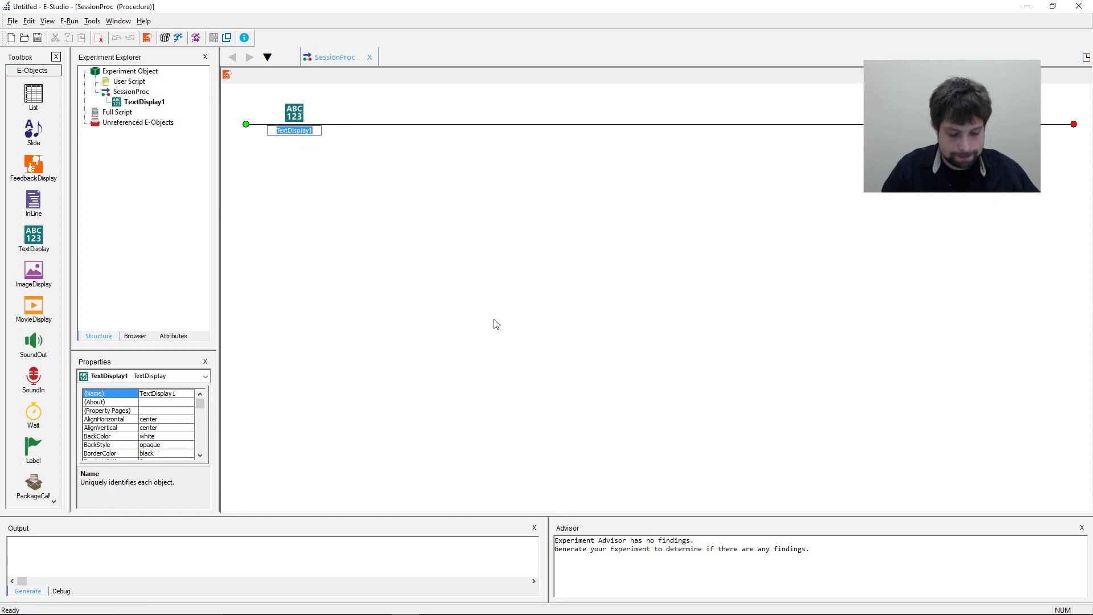
text(Inst)
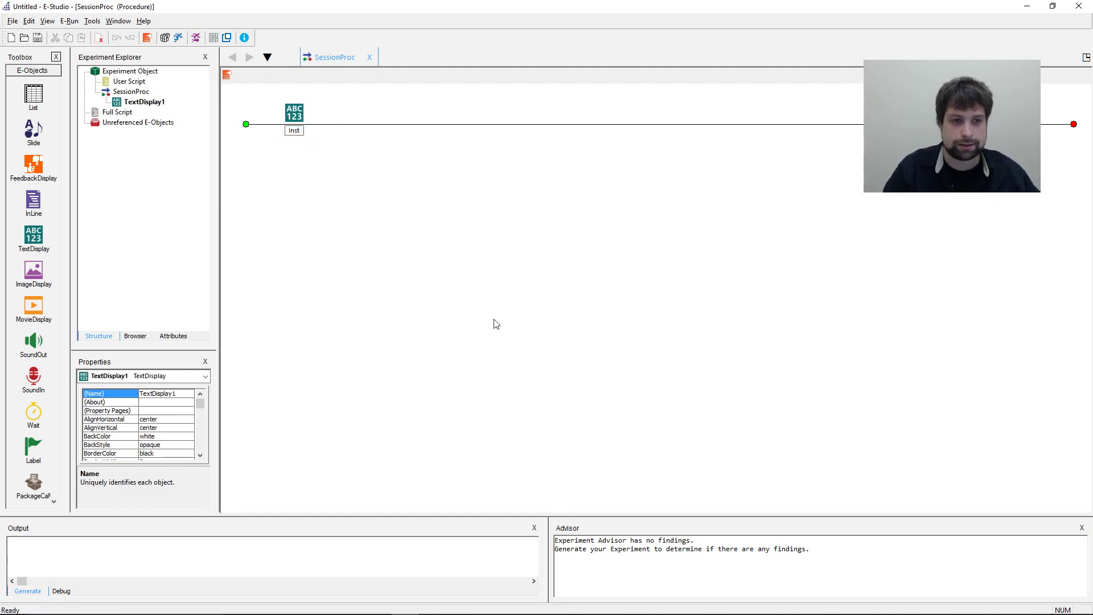
text(ructions)
key(Return)
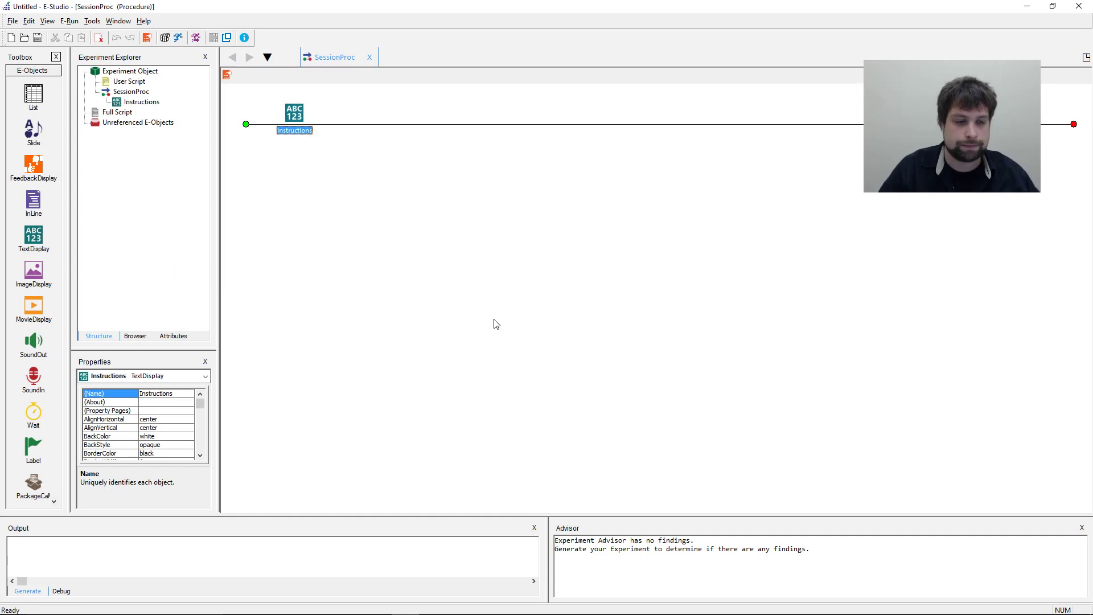
click(493, 324)
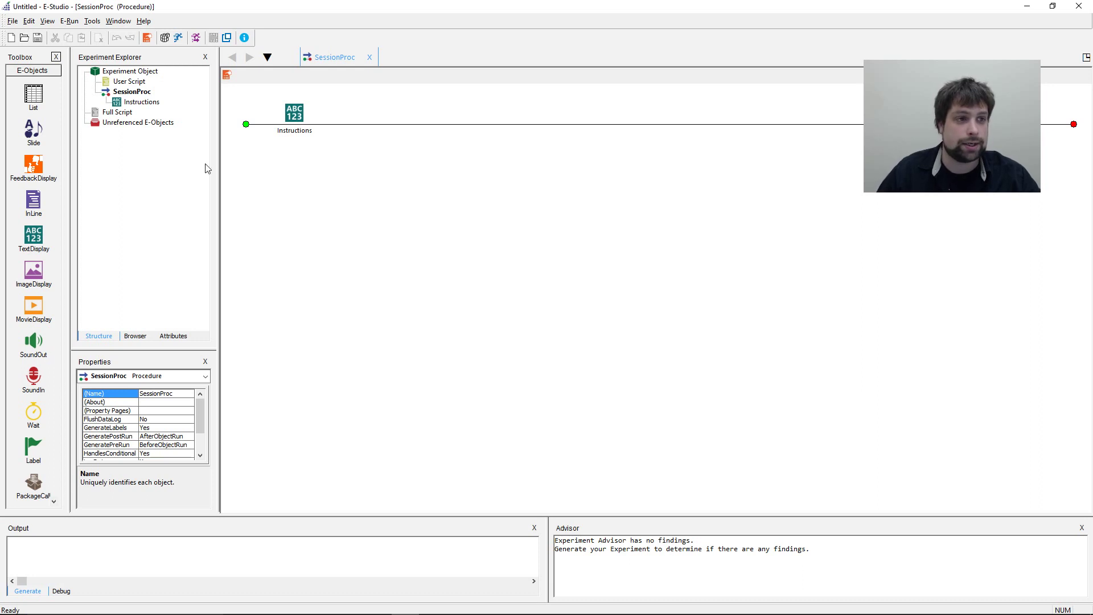
Save the experiment as "StroopTask" in the My Experiments 3.0 folder, using the E-Studio 3.0 Files (*.es3) type.
click(38, 38)
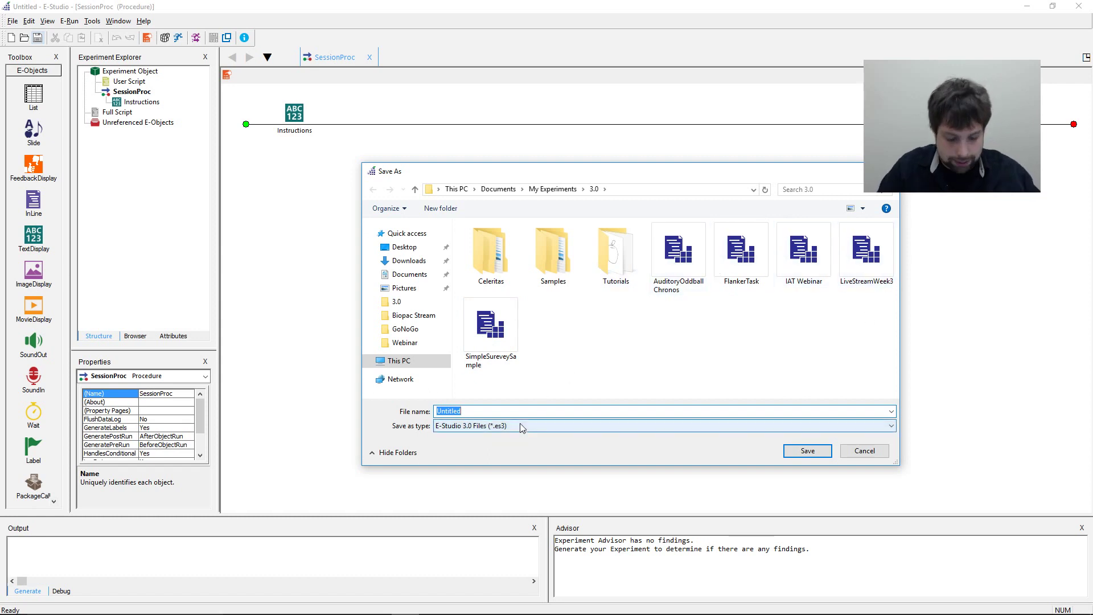
text(Str)
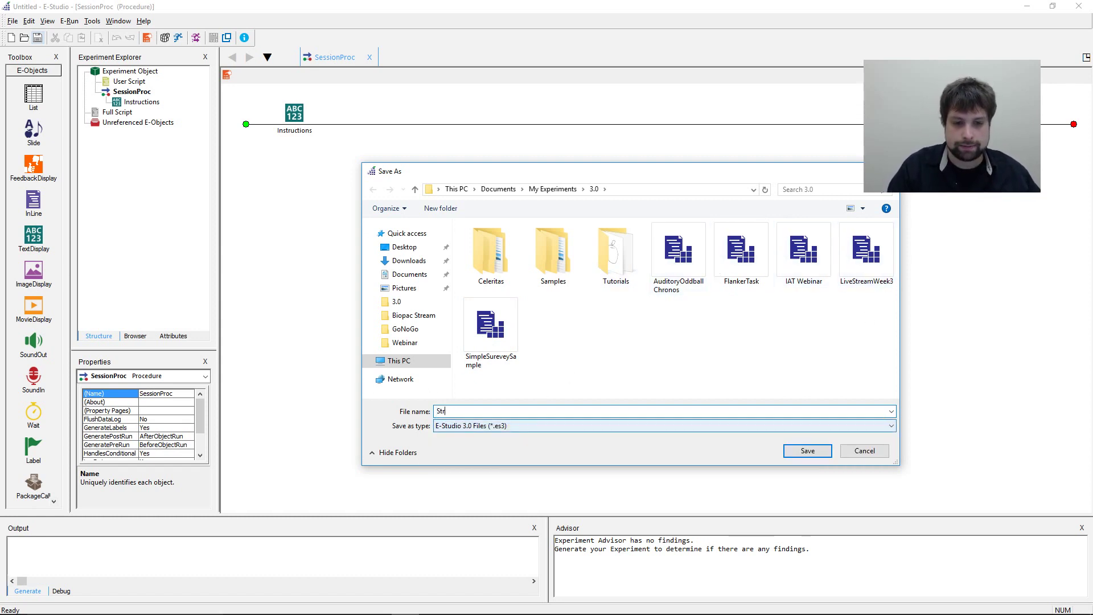
text(oopTask)
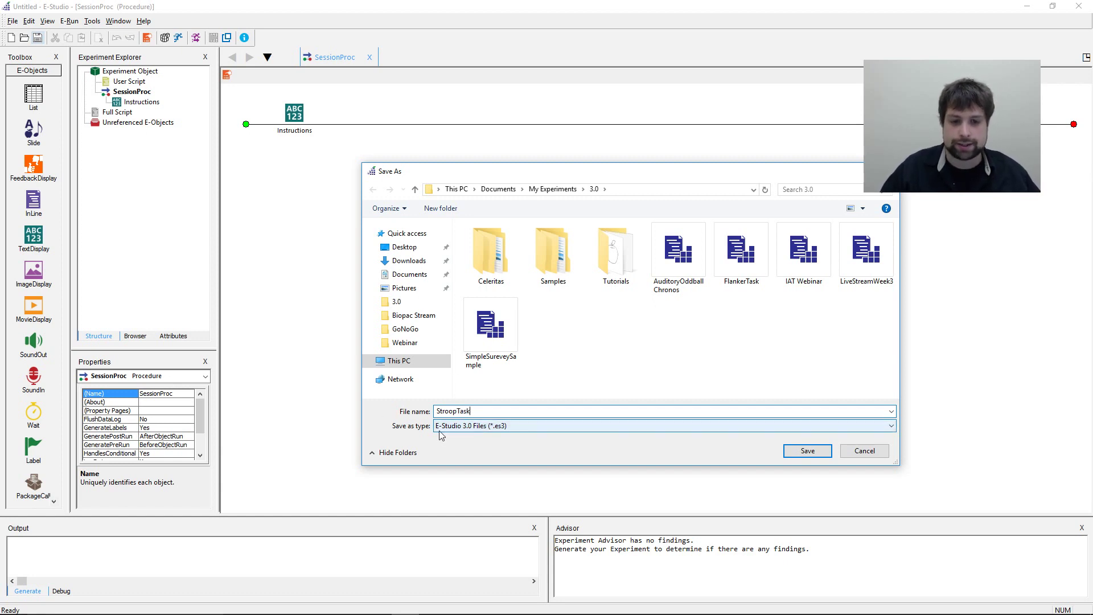
click(552, 428)
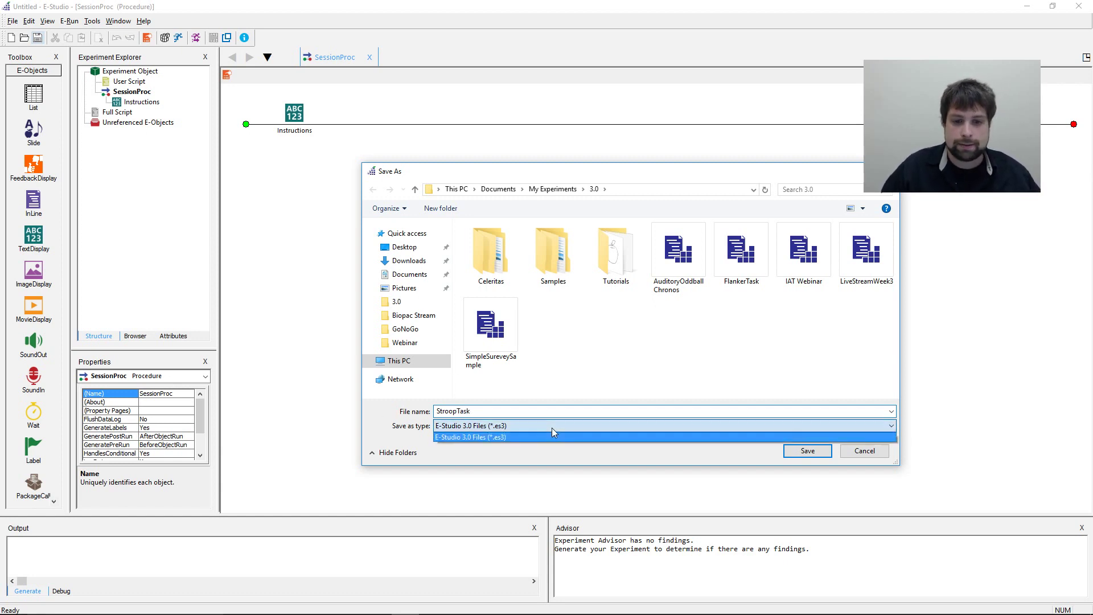
click(555, 437)
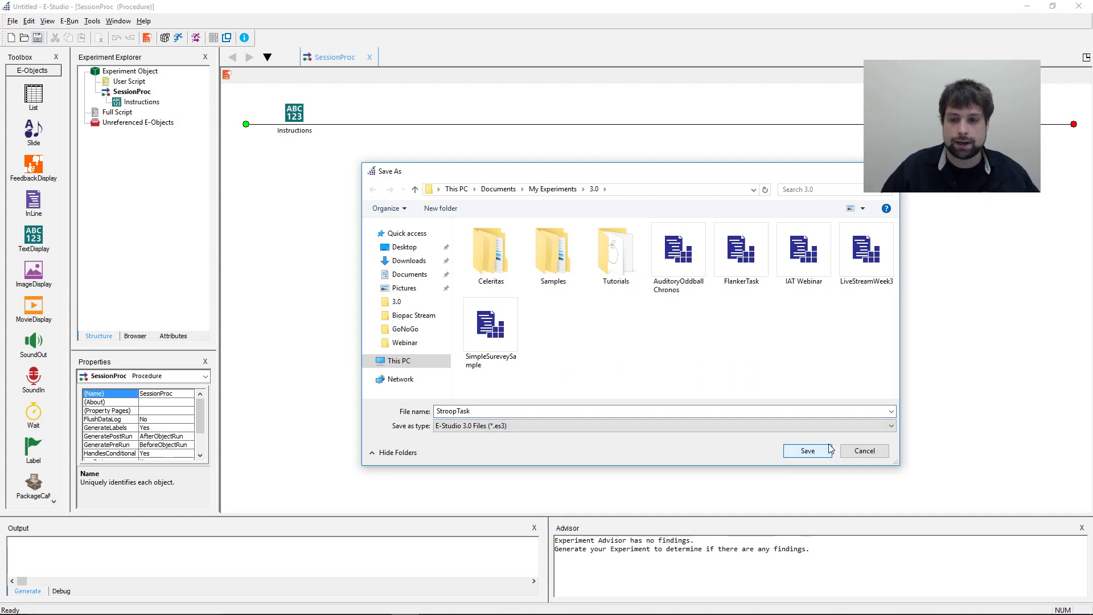
click(809, 452)
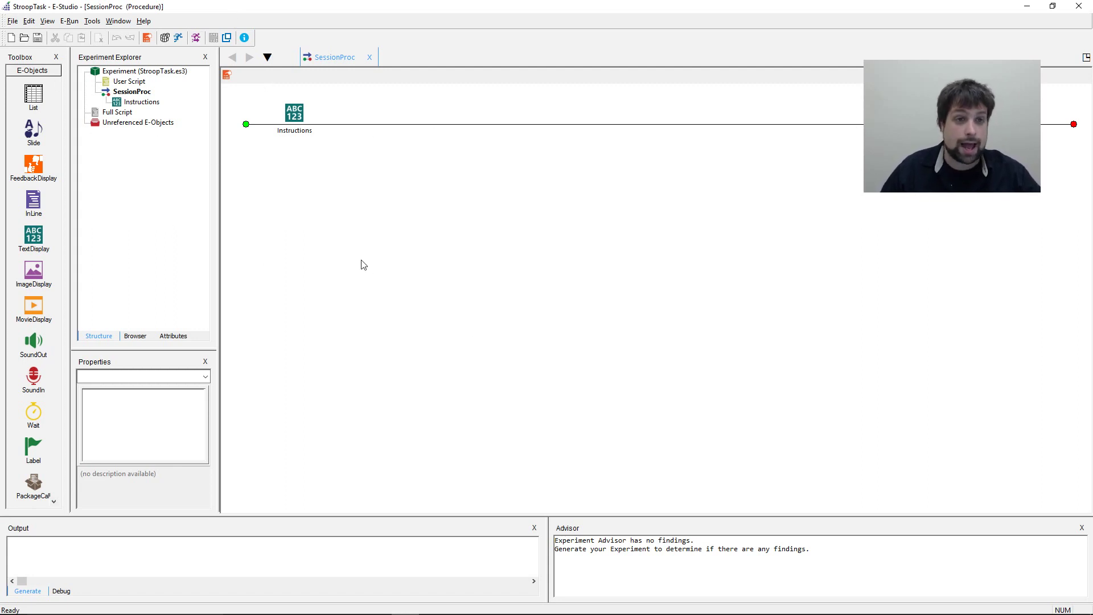
Open the Instructions object and enter "Welcome to the experiment!" as its first line of text.
double_click(295, 114)
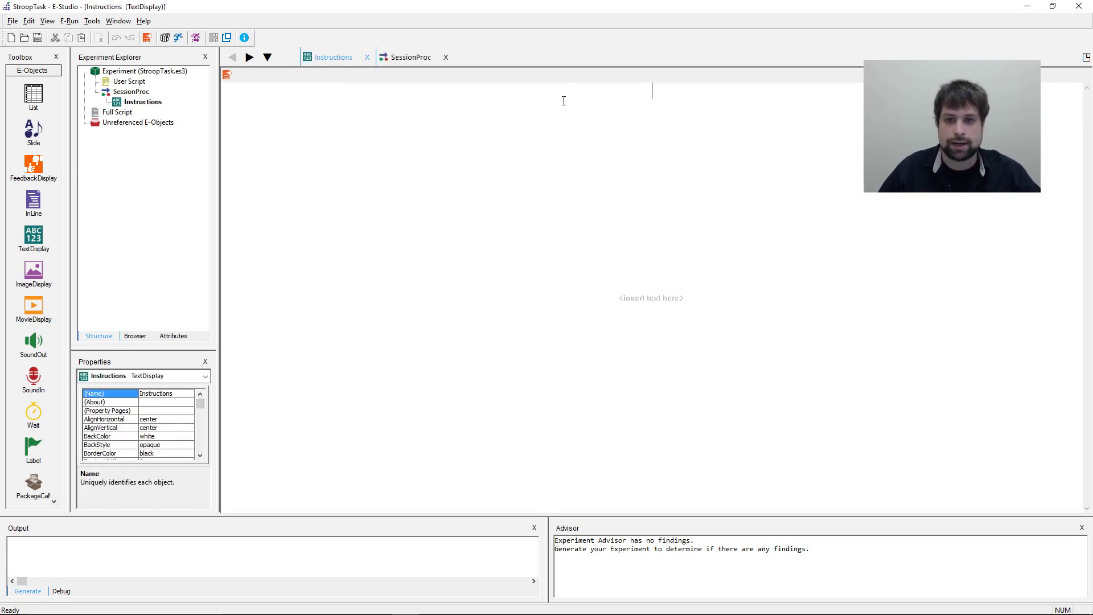
click(662, 90)
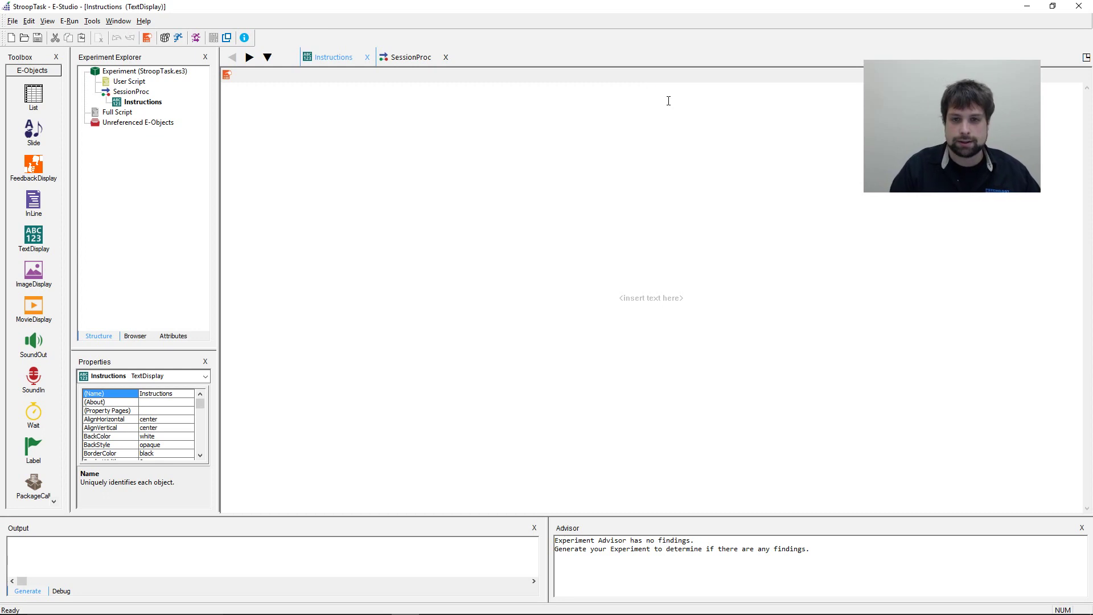
text(Welcome to the exp)
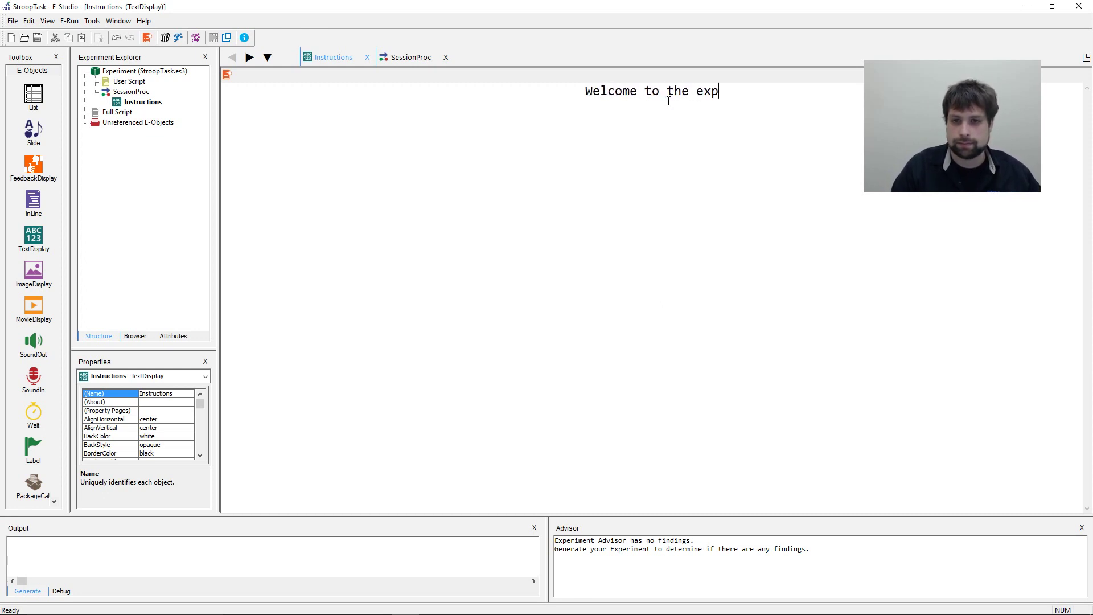
text(eriment!)
key(Return)
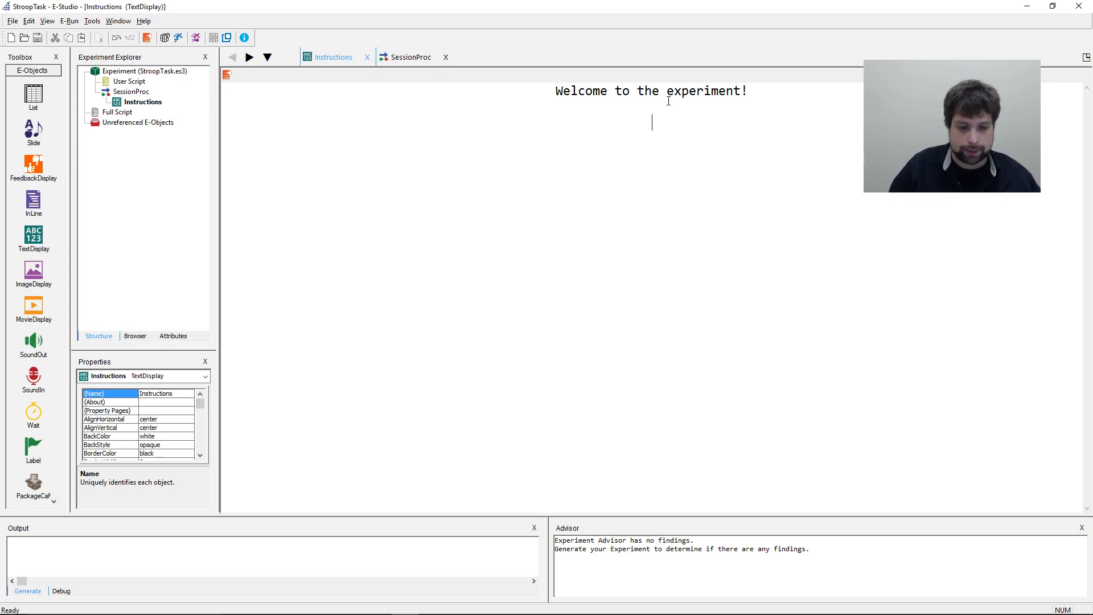
Add a second paragraph beginning "You will be shown a word. The word will either be colored green, red," and finish the color list.
text(You will be)
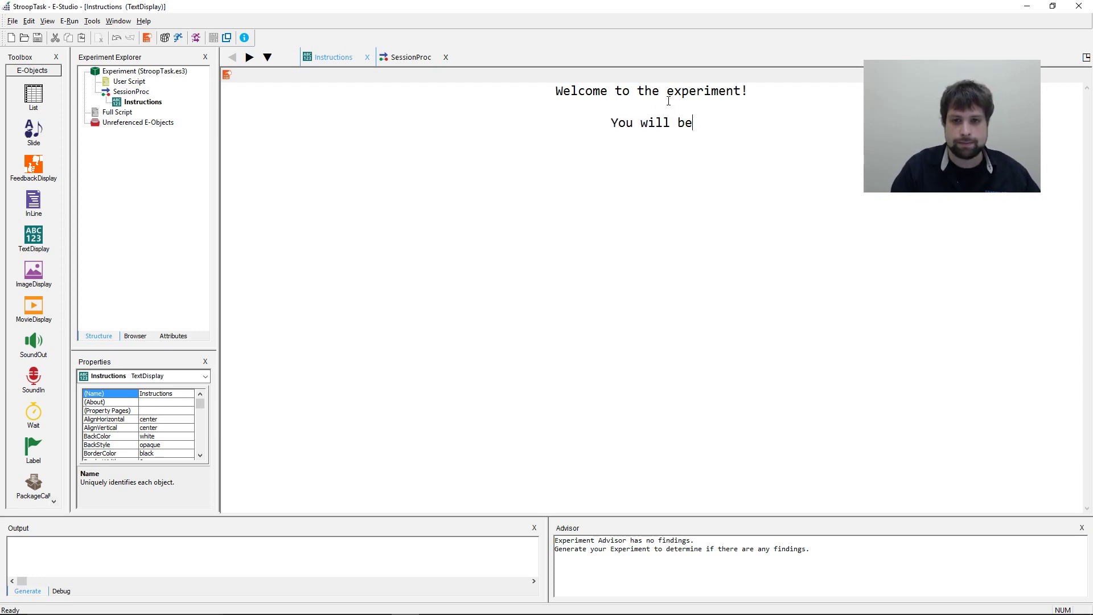
text( shown a word. )
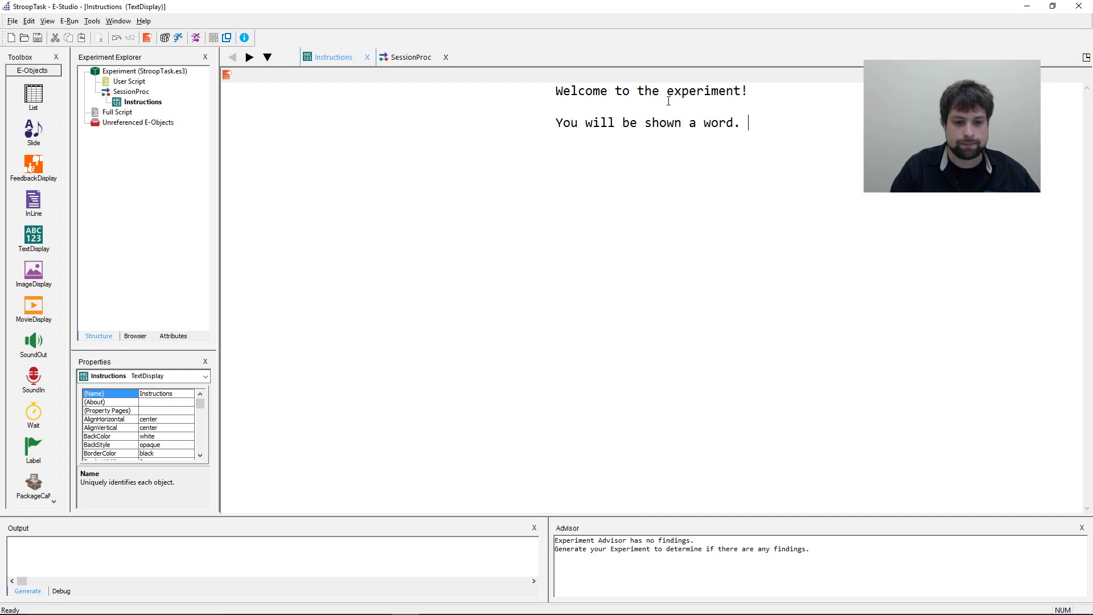
text(The word will either )
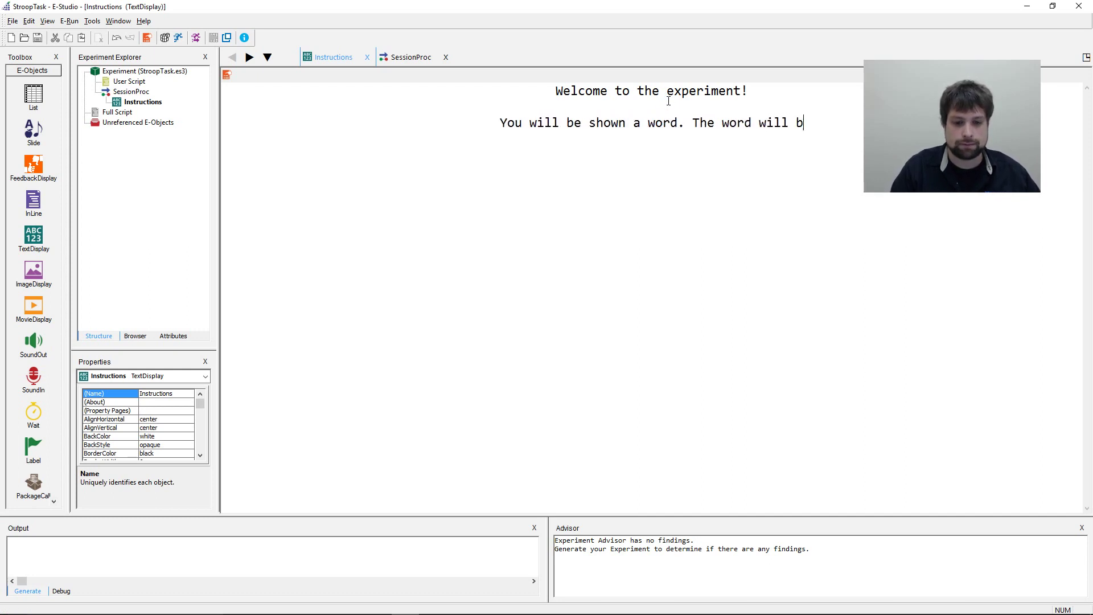
text(be c)
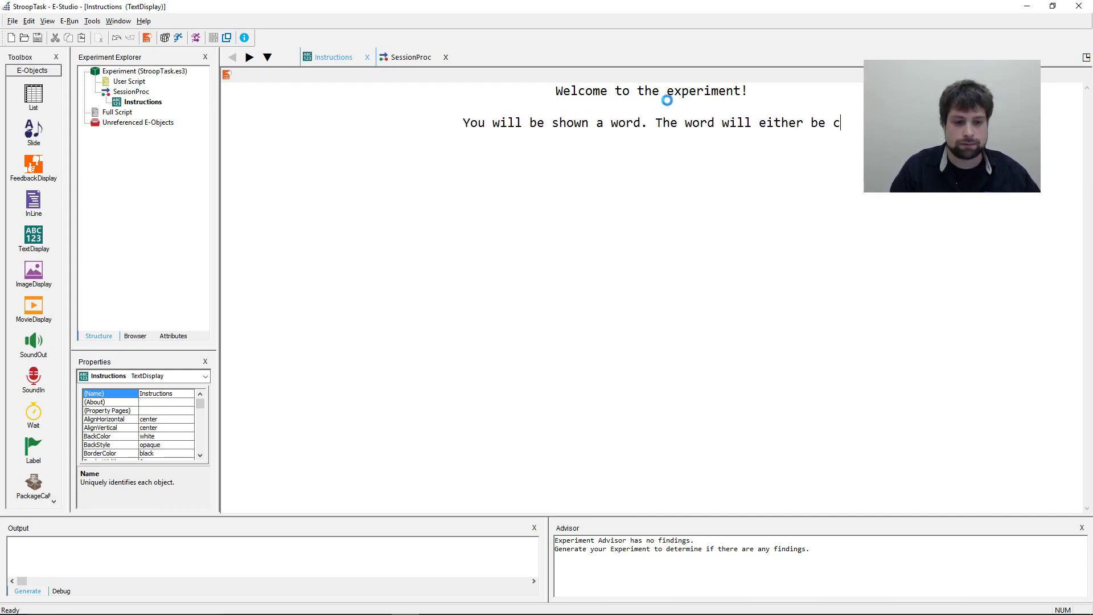
text(olored gree)
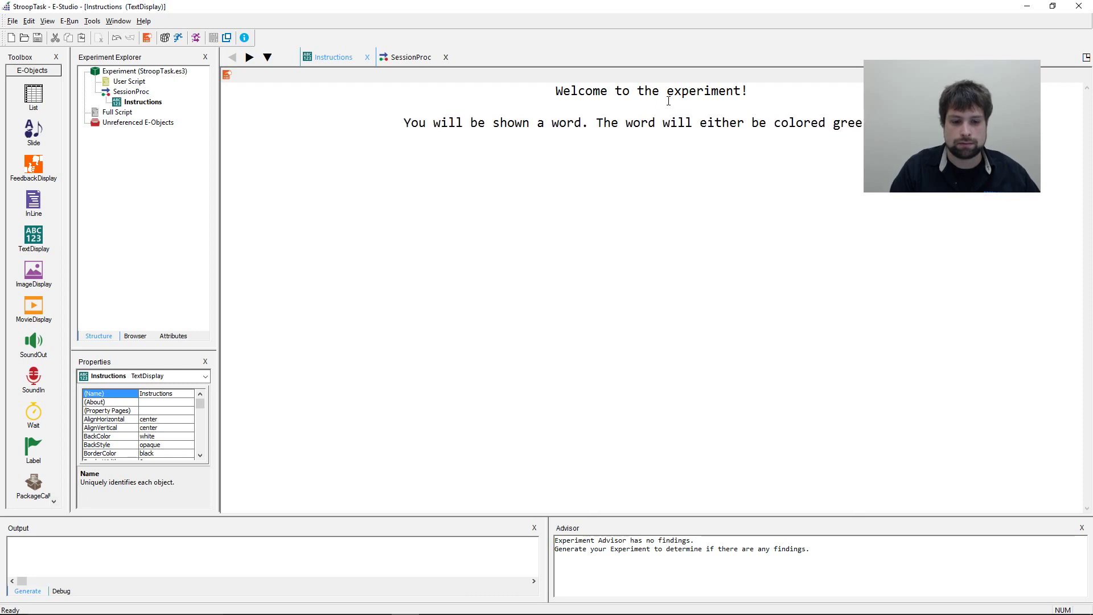
text(, red, blue, or yeblue)
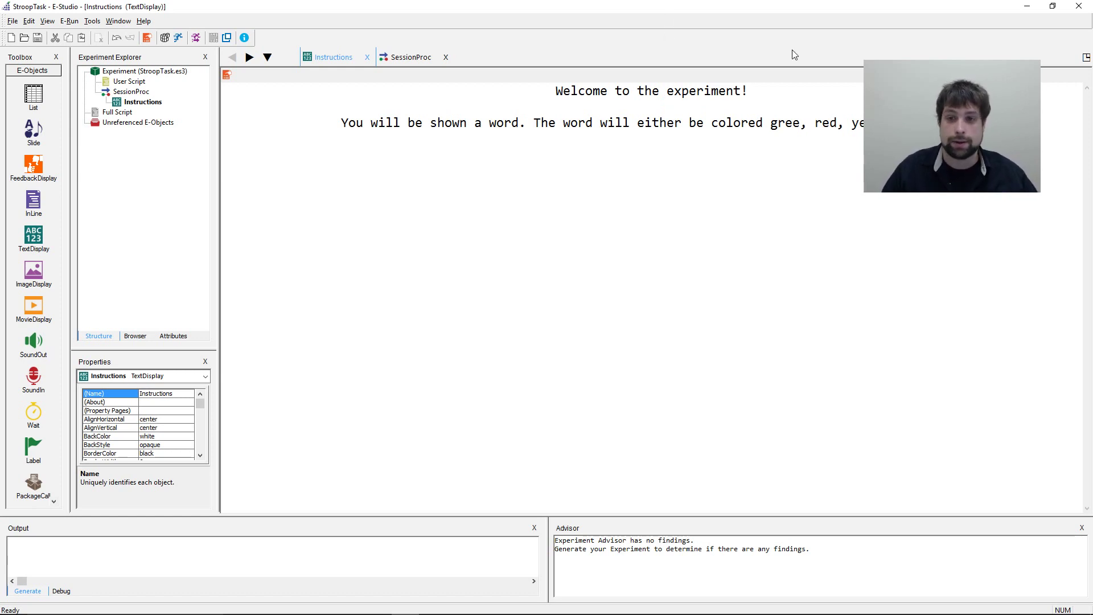
text(n)
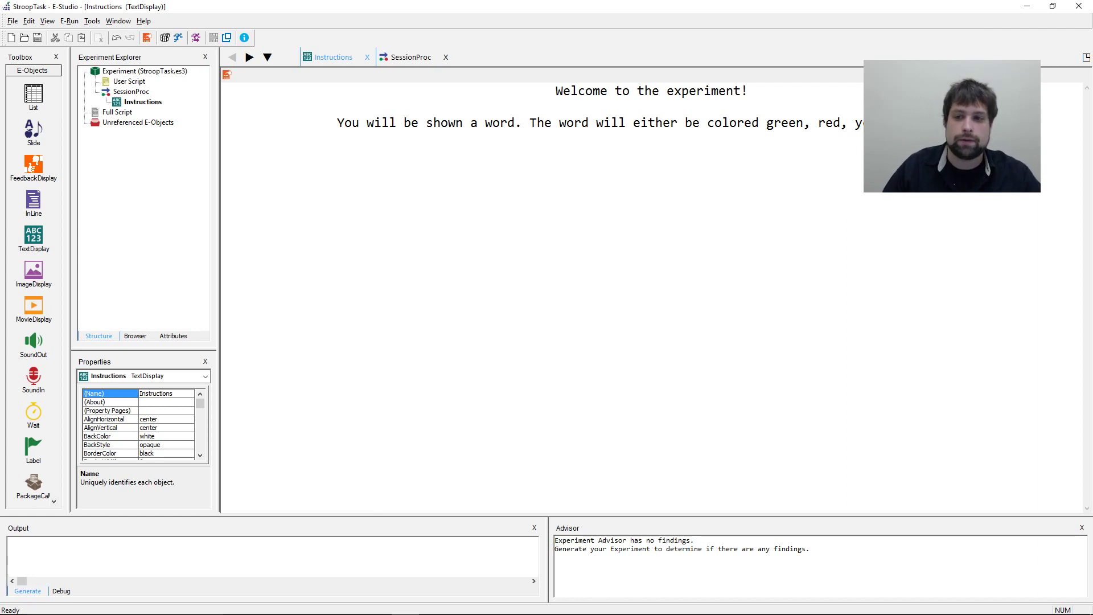
drag(818, 123, 848, 122)
Add a line reading "If the word is green, press the 1 key." below the color description, with correct spacing between words.
click(833, 122)
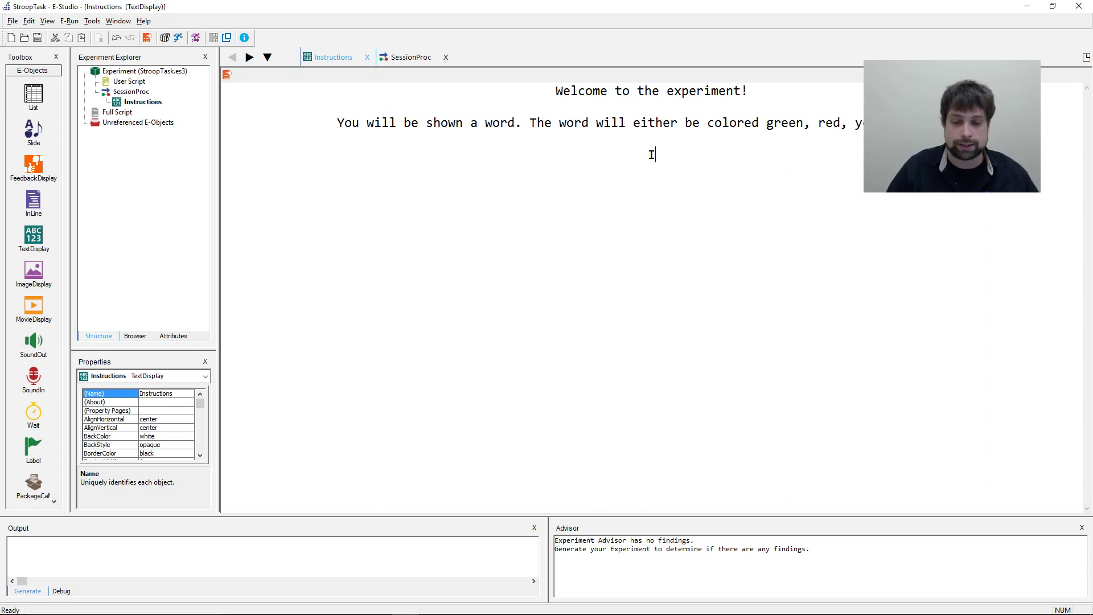
text(If theword i)
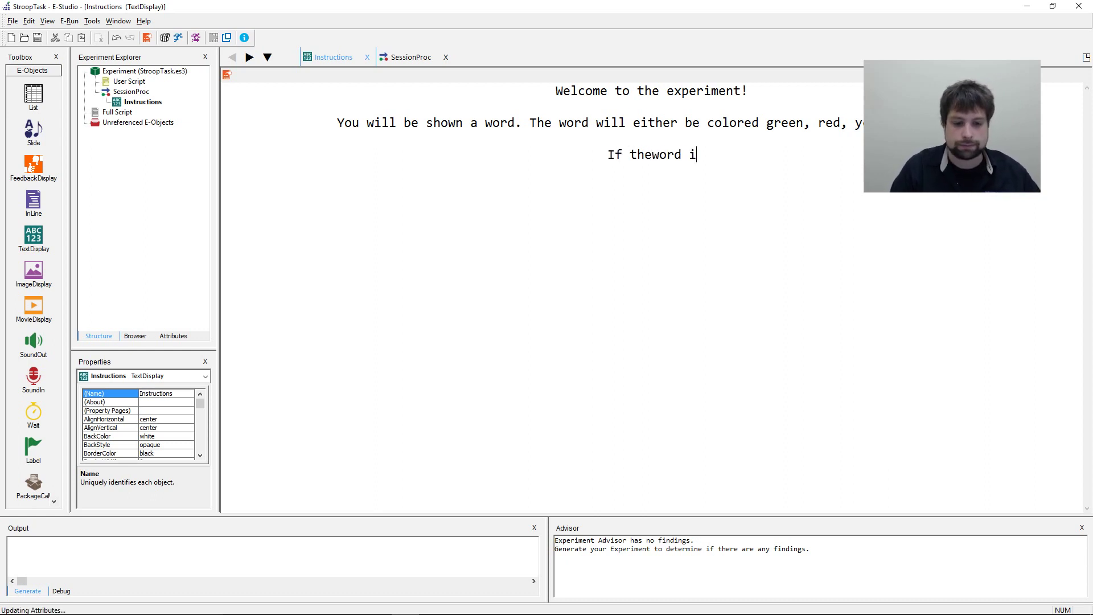
text(s green, press)
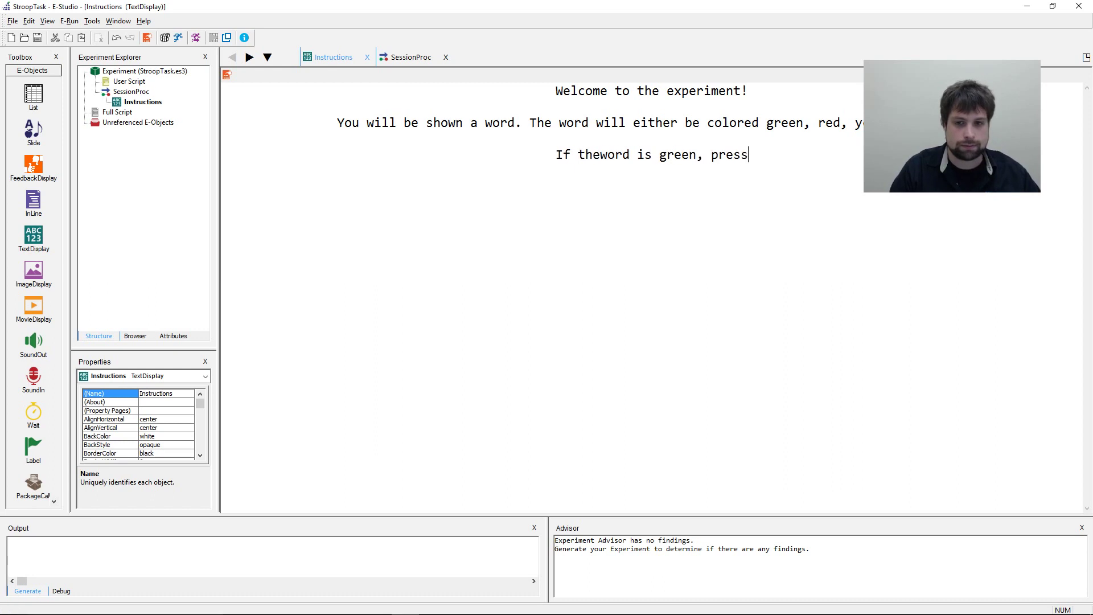
text( the 1 key.)
key(Return)
text(I)
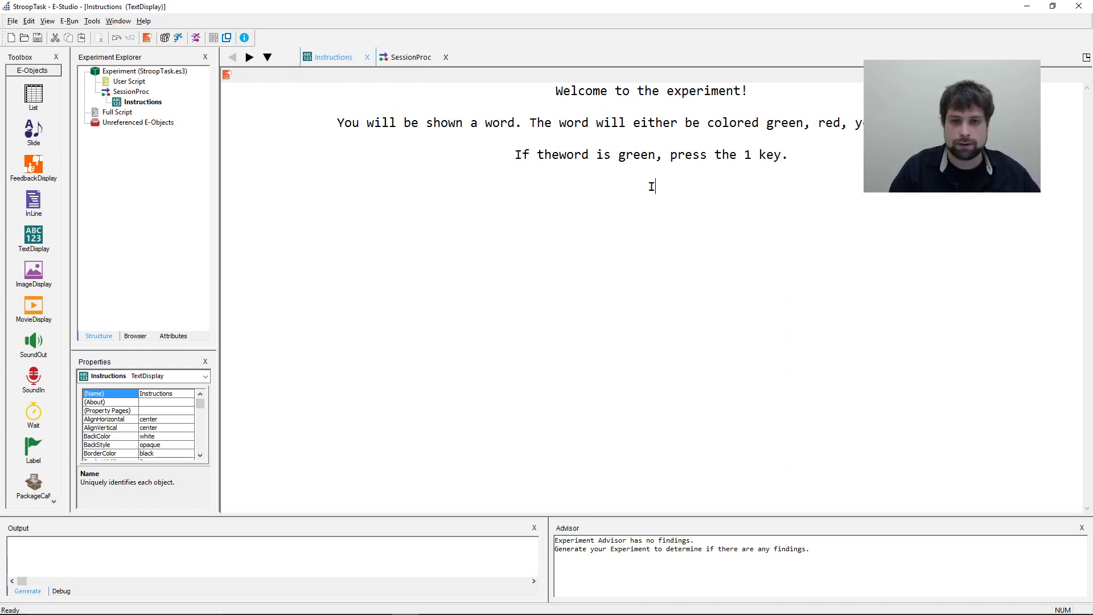
click(559, 156)
click(797, 226)
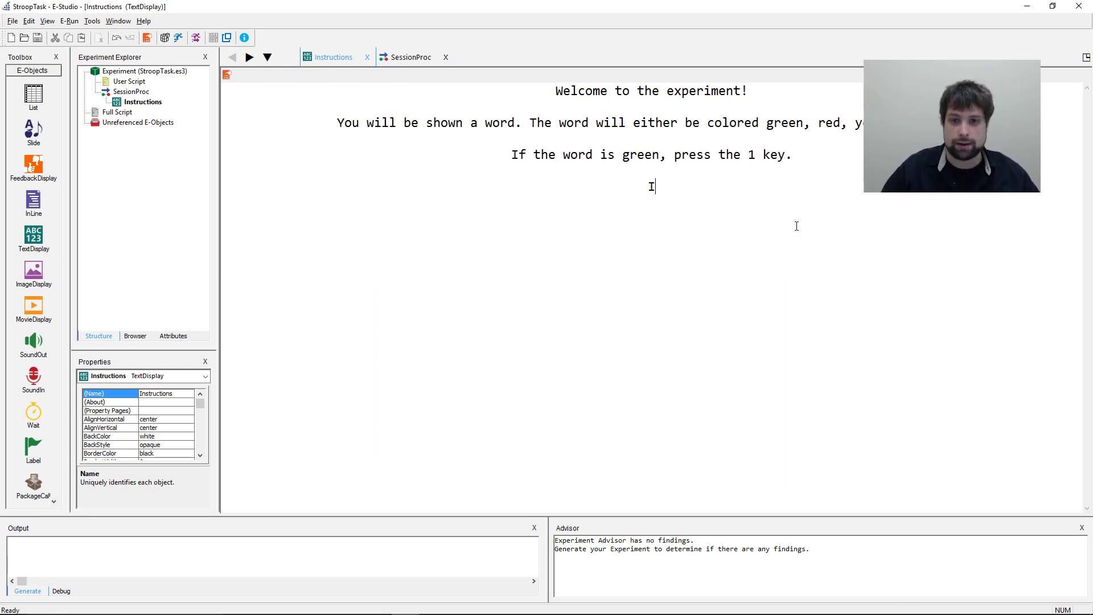
Enter "If the word is red, press the 2 key." as the line following the green instruction.
text(f tgh)
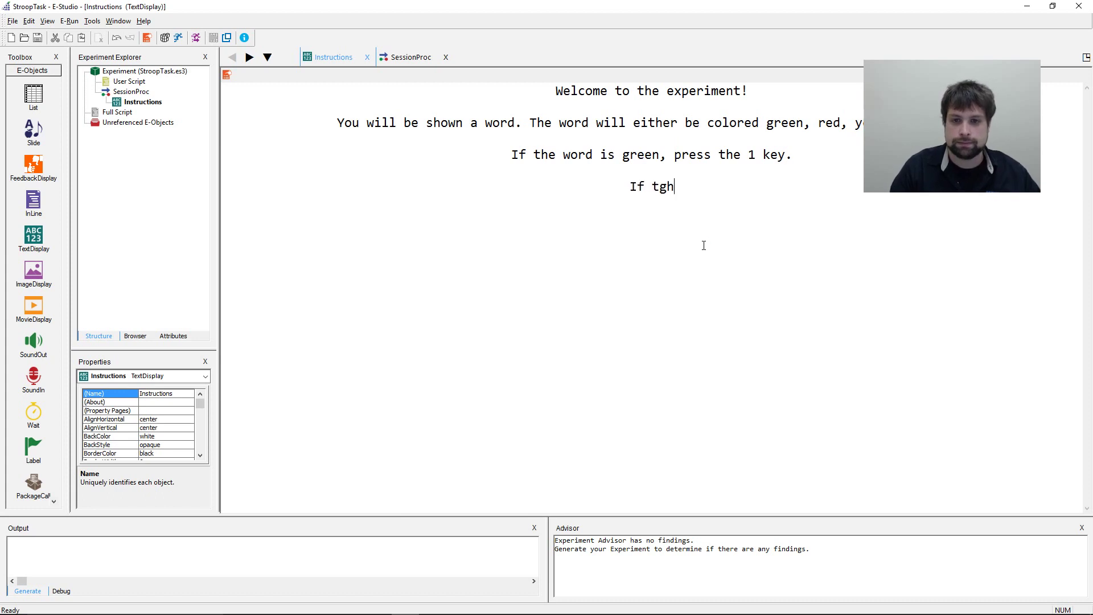
key(BackSpace)
key(BackSpace)
key(BackSpace)
key(BackSpace)
key(BackSpace)
key(BackSpace)
text(If the word is )
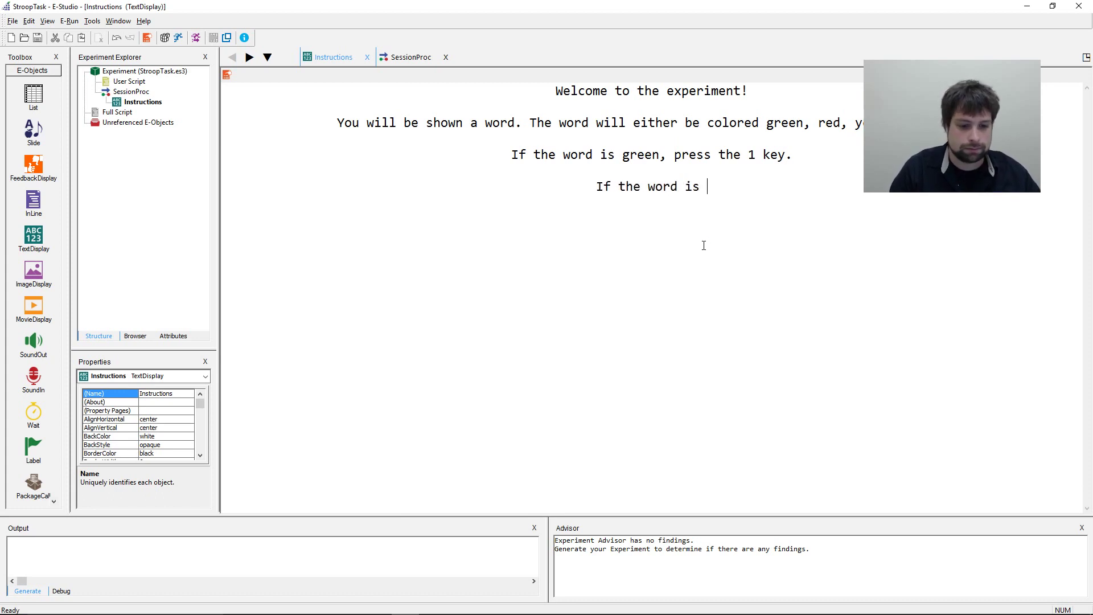
text(red, press the2)
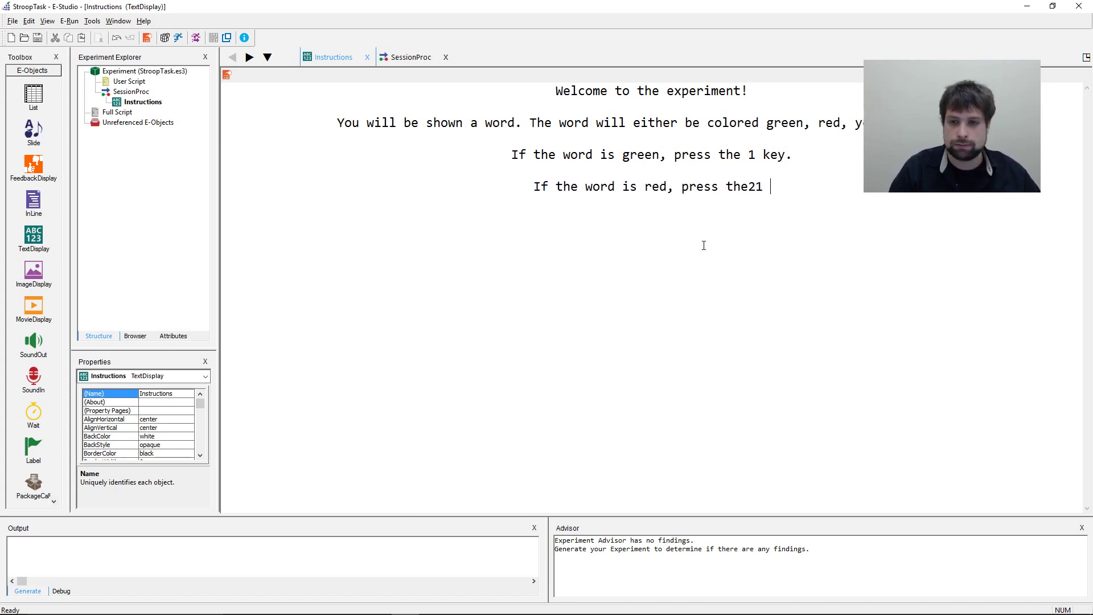
key(BackSpace)
text(2 key.)
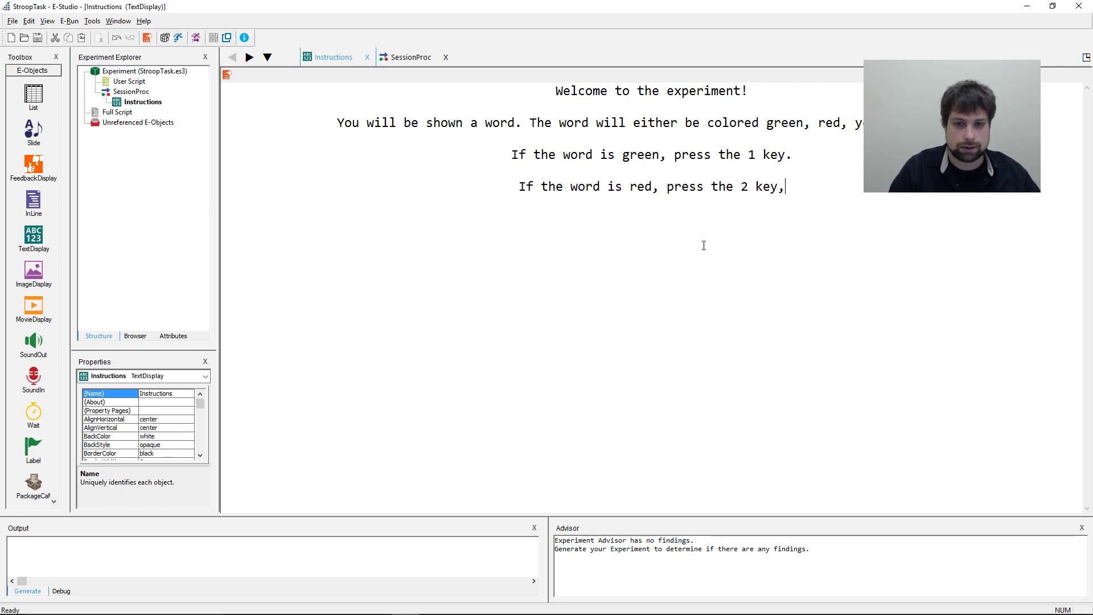
Add a line reading "If the word is yellow, press the 3 key." below the red instruction.
key(Return)
text(If the)
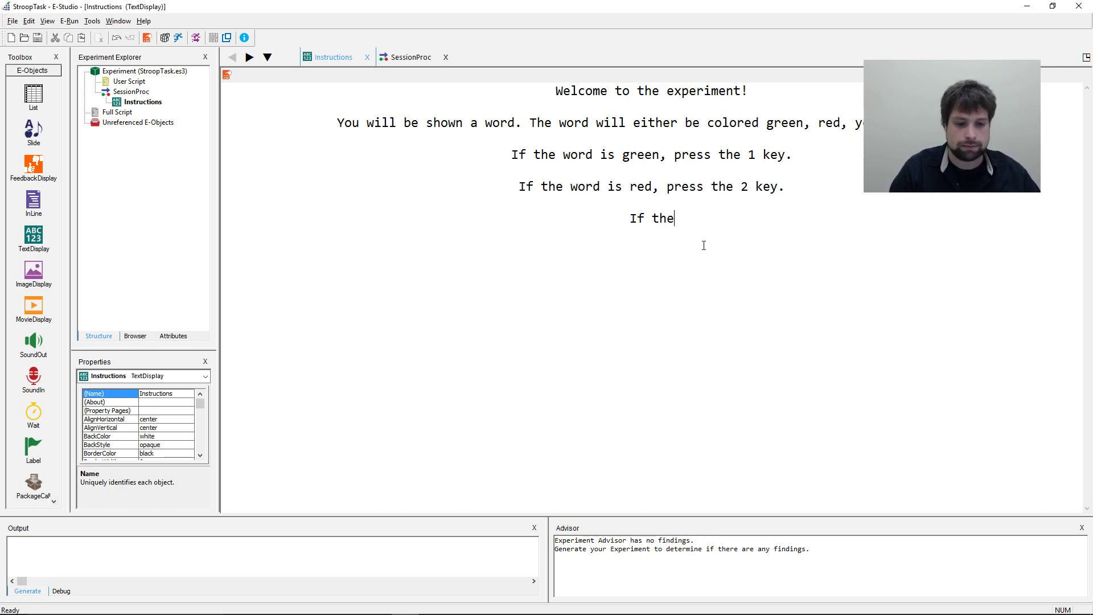
text( word is yellow, press the )
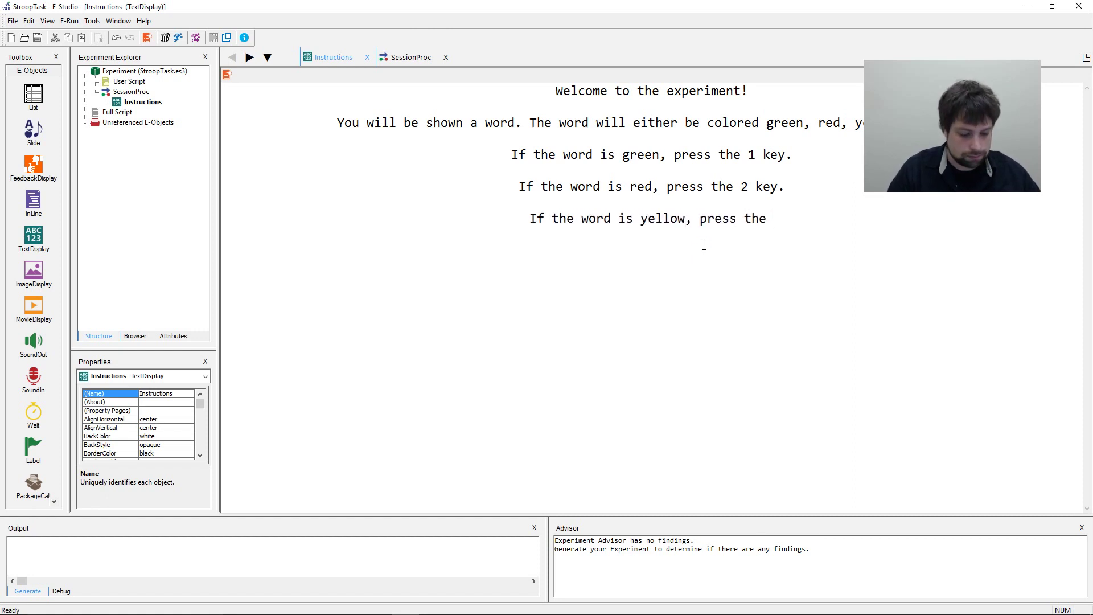
text(3 key.)
Add a line reading "If the word is blue, press the 4 key." followed by a closing line "Press SPACE to begin".
key(Return)
text(If the word is h)
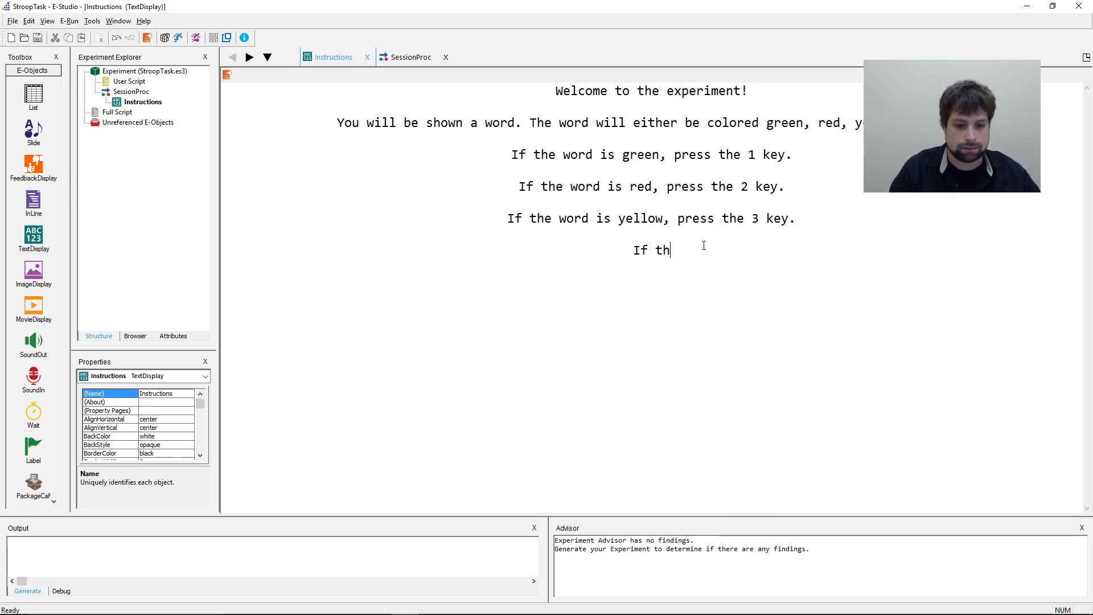
key(BackSpace)
key(BackSpace)
key(BackSpace)
key(BackSpace)
key(BackSpace)
key(BackSpace)
key(BackSpace)
key(BackSpace)
key(BackSpace)
key(BackSpace)
key(BackSpace)
key(BackSpace)
key(BackSpace)
key(BackSpace)
key(BackSpace)
key(BackSpace)
text(If the word is blue, pre)
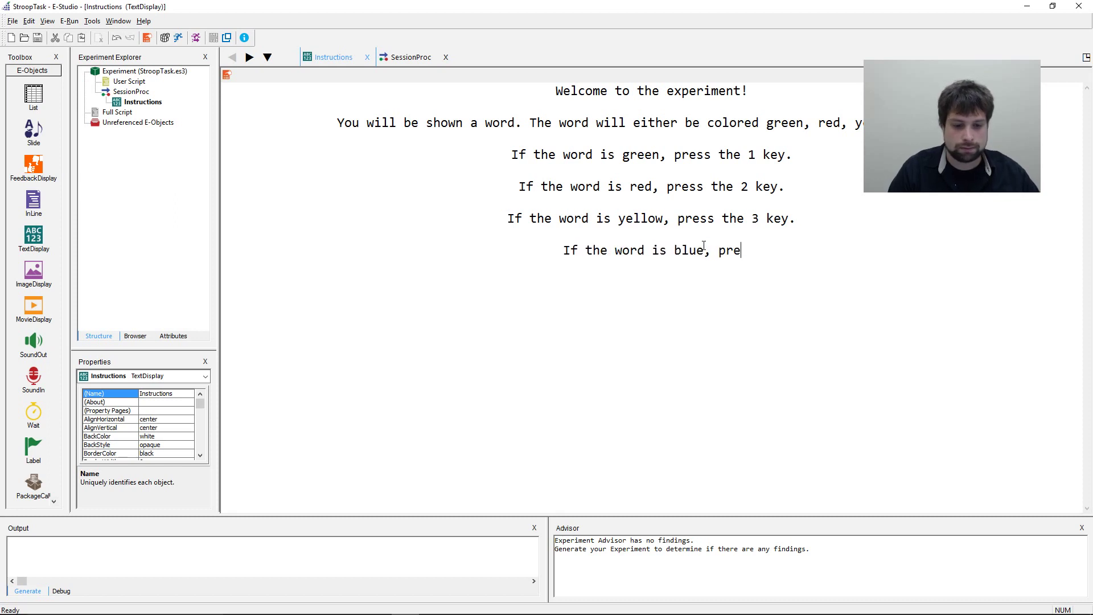
text(ss the4 key.)
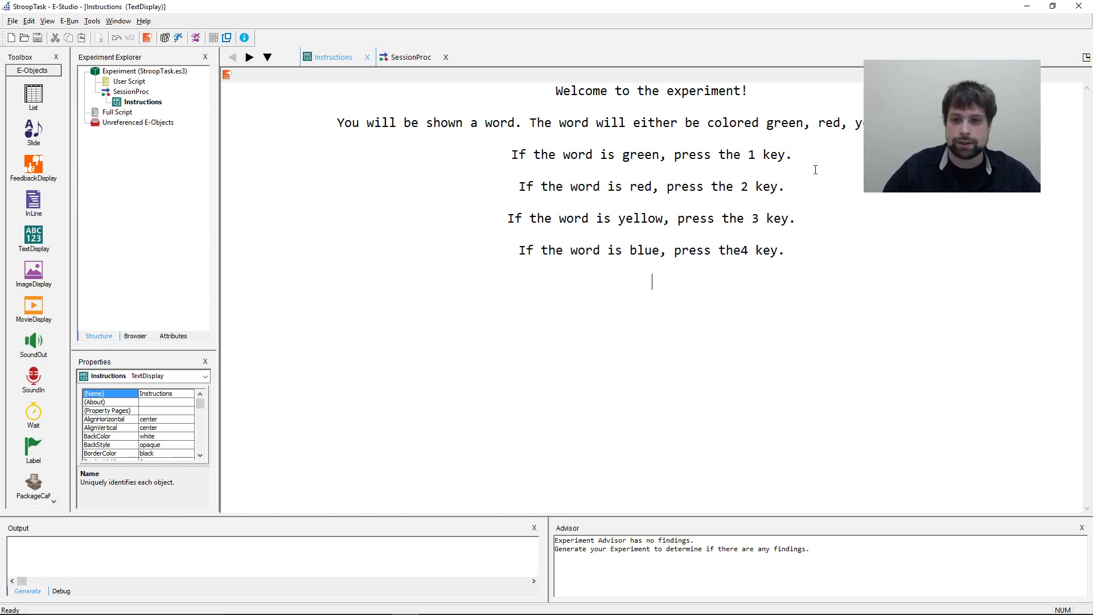
key(Return)
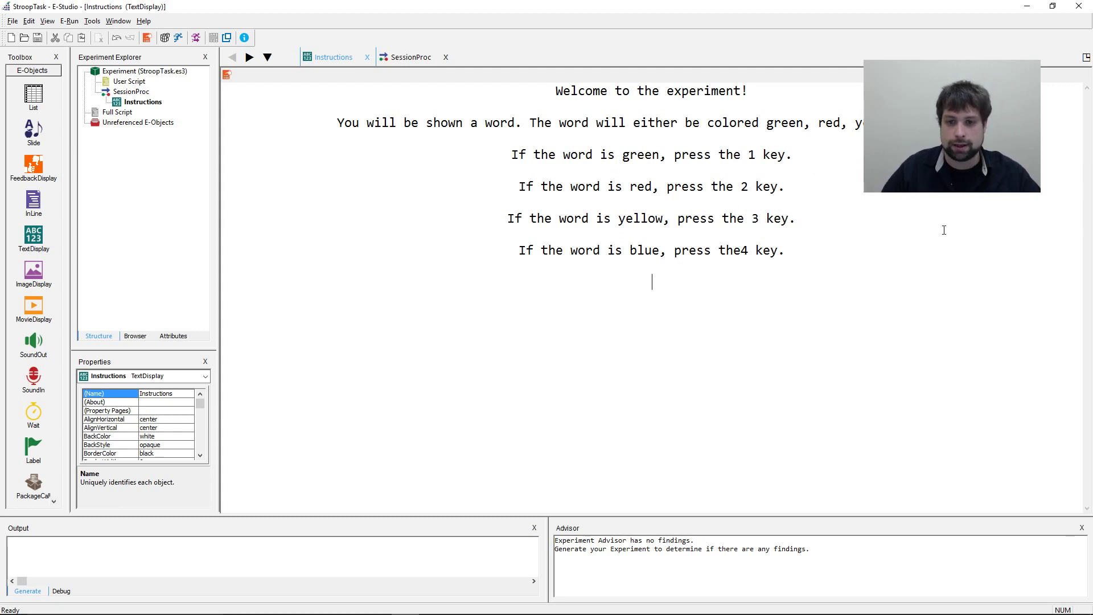
click(741, 250)
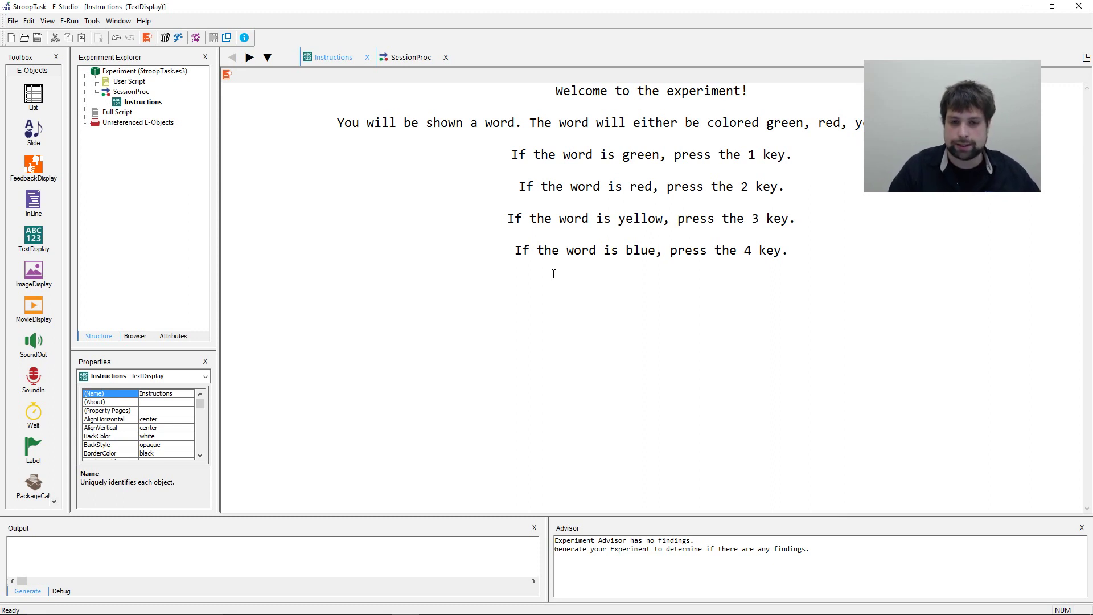
text(Press SPACE to b)
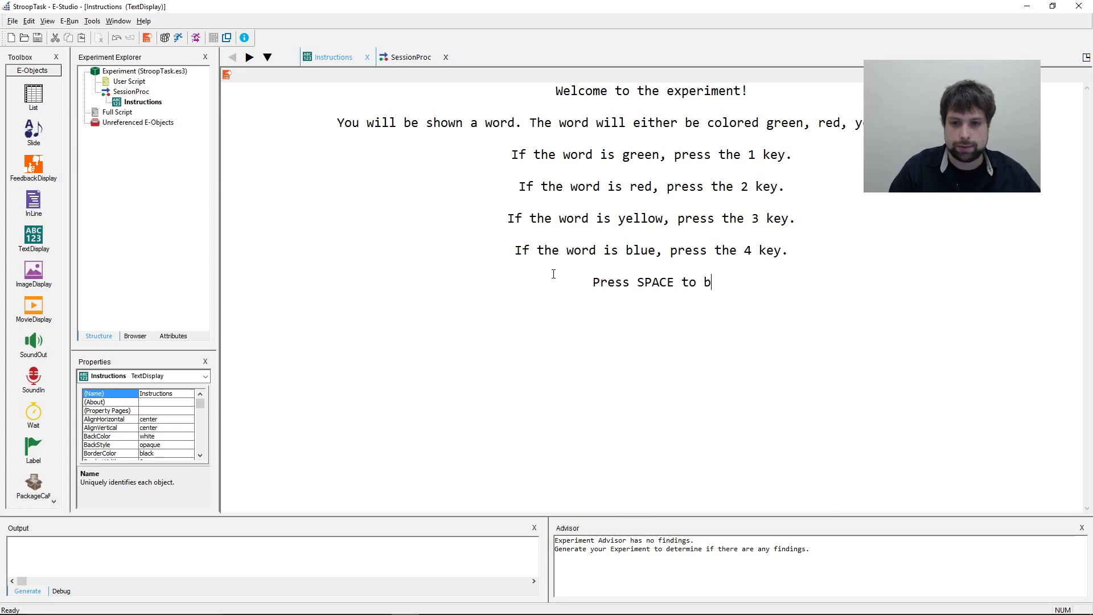
text(egin)
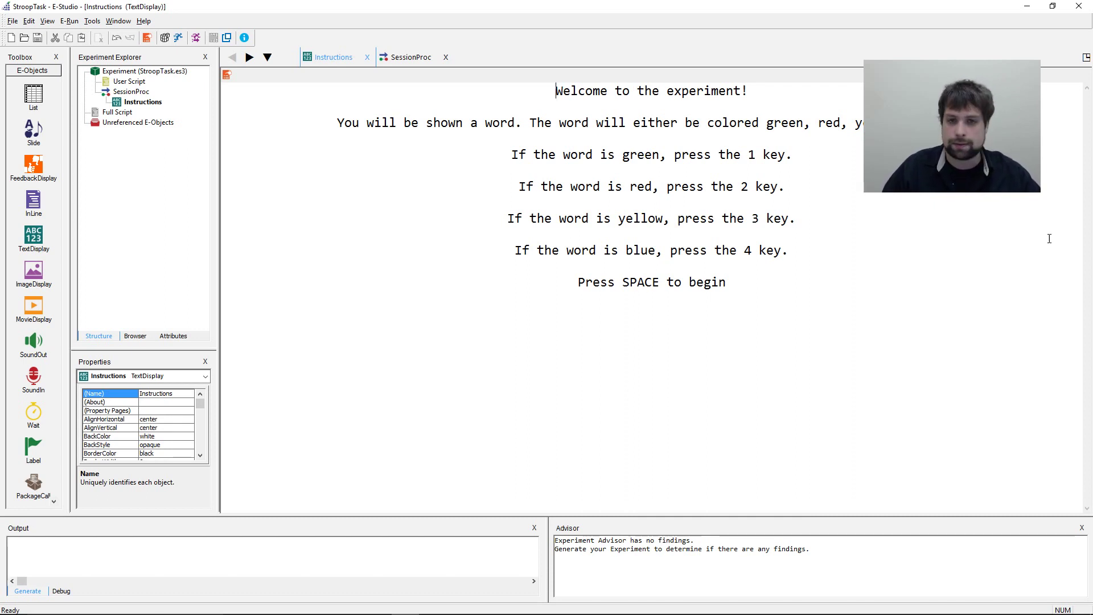
Open the Instructions object's properties and set its duration to (infinite).
click(227, 75)
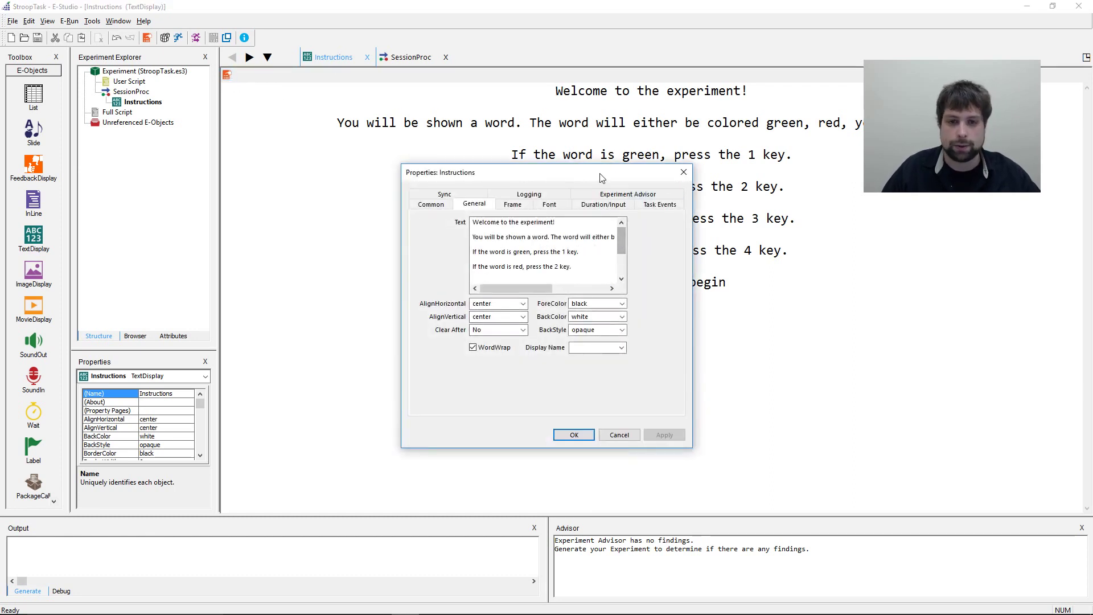
drag(600, 178, 662, 149)
click(665, 175)
click(582, 200)
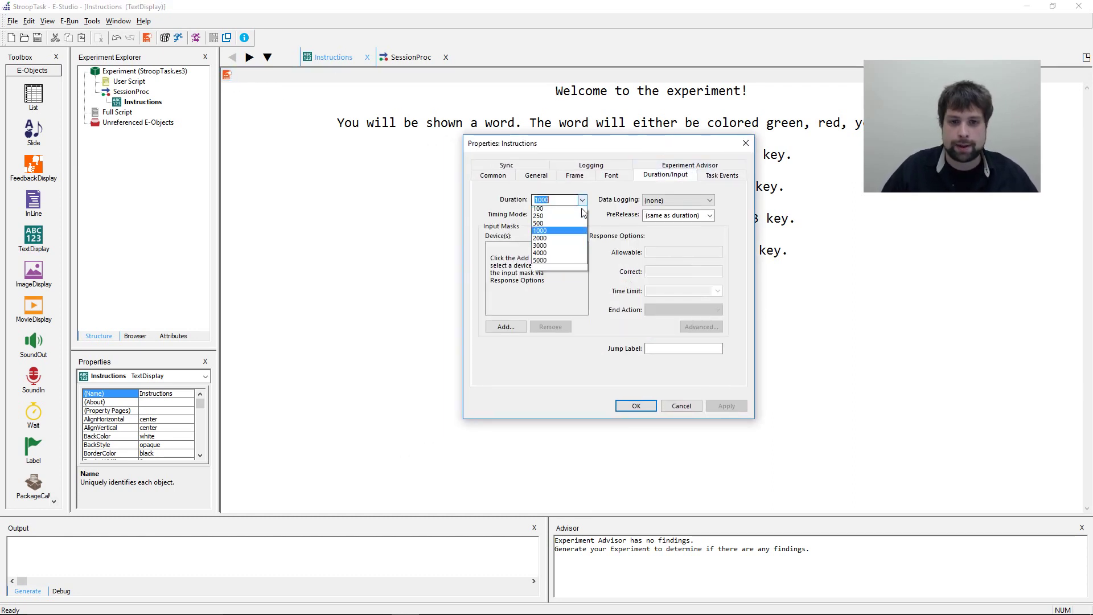
click(529, 322)
click(506, 326)
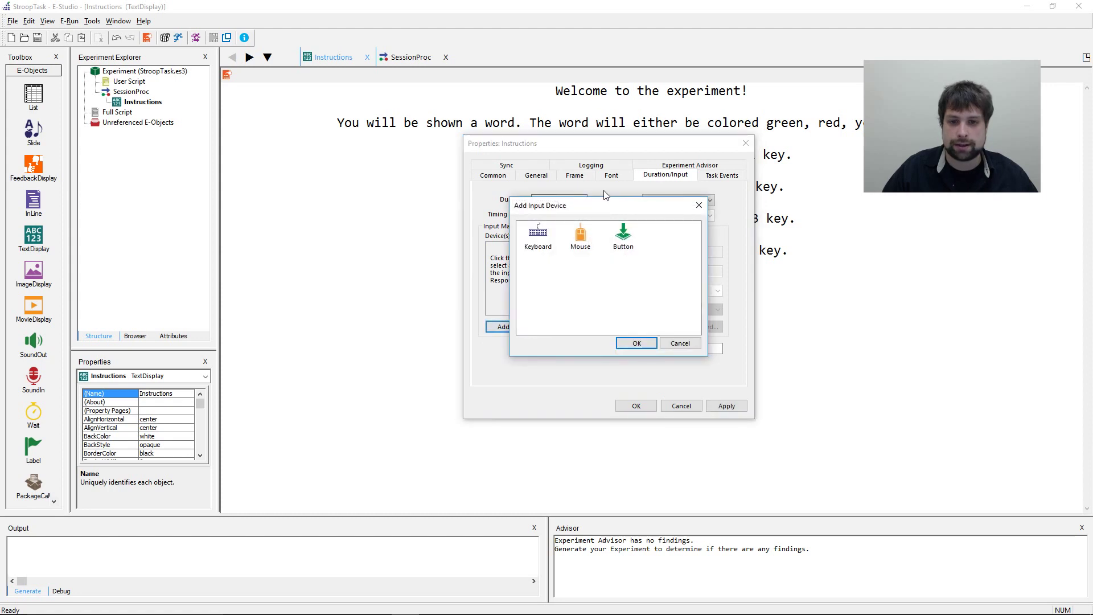
click(699, 205)
click(582, 200)
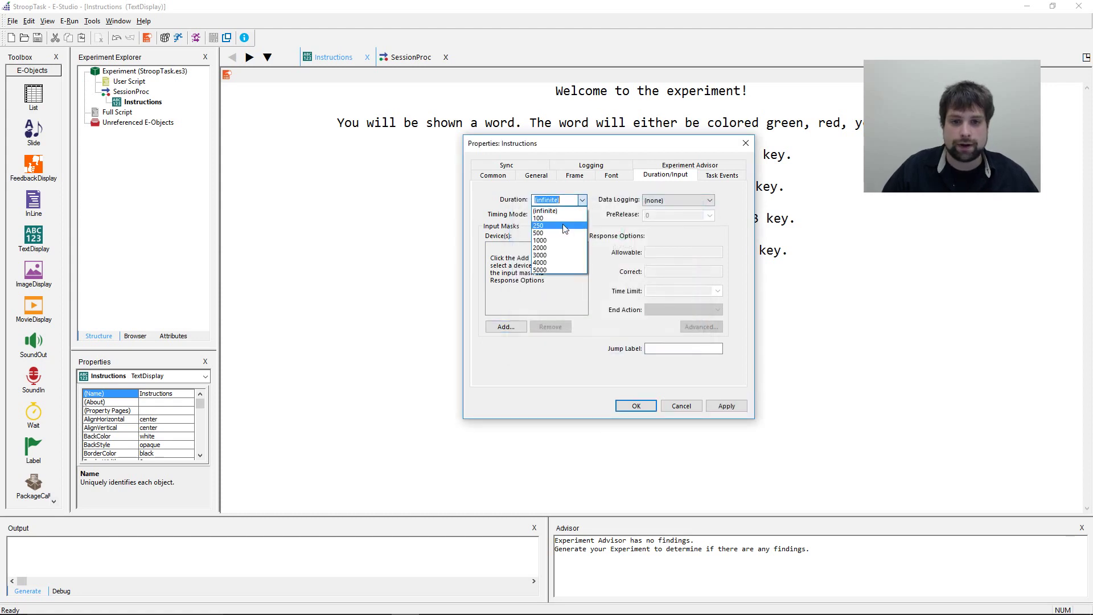
click(572, 211)
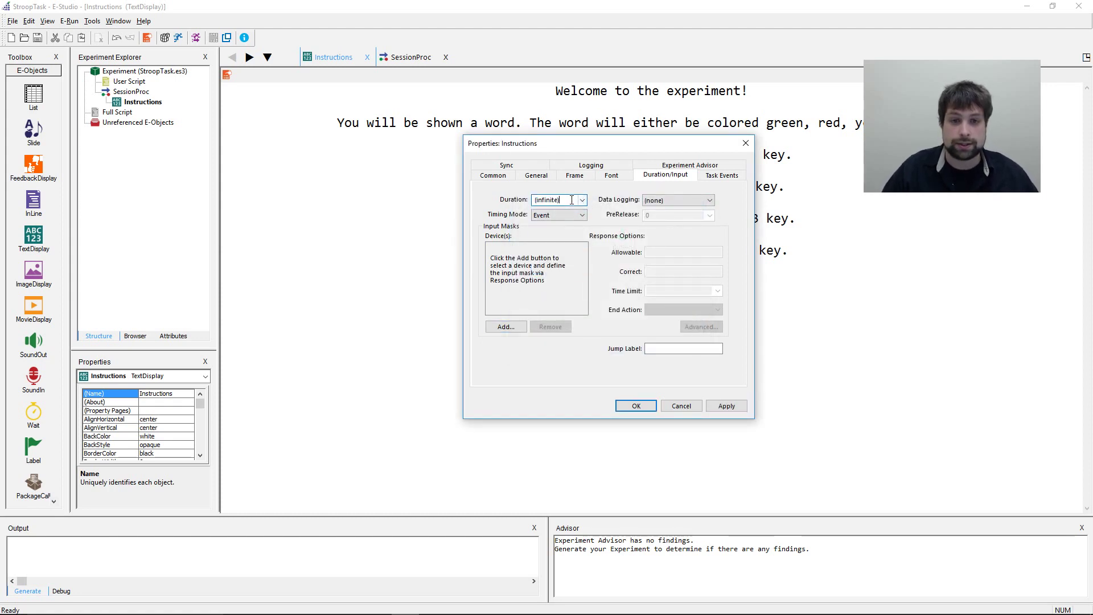
Set the Instructions object's data logging to Time Audit Only and apply the change.
click(681, 197)
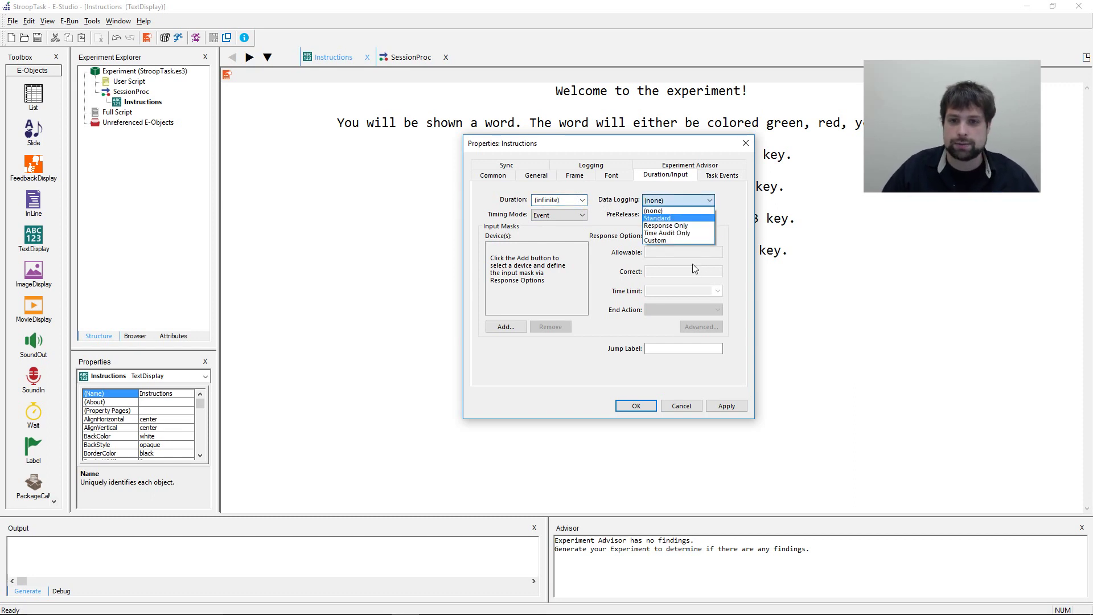
click(689, 233)
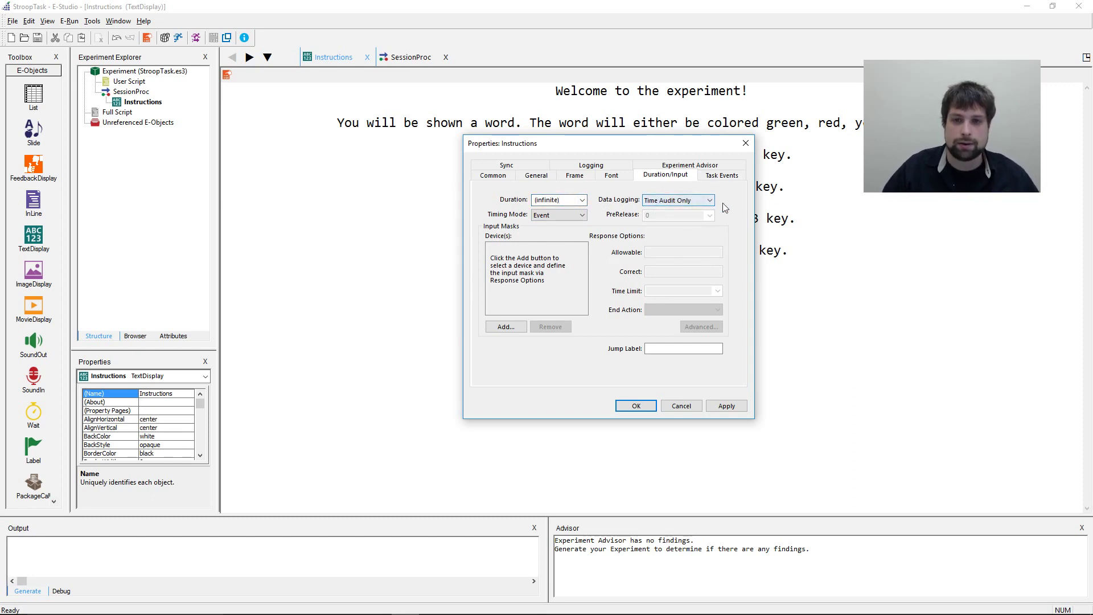
click(729, 407)
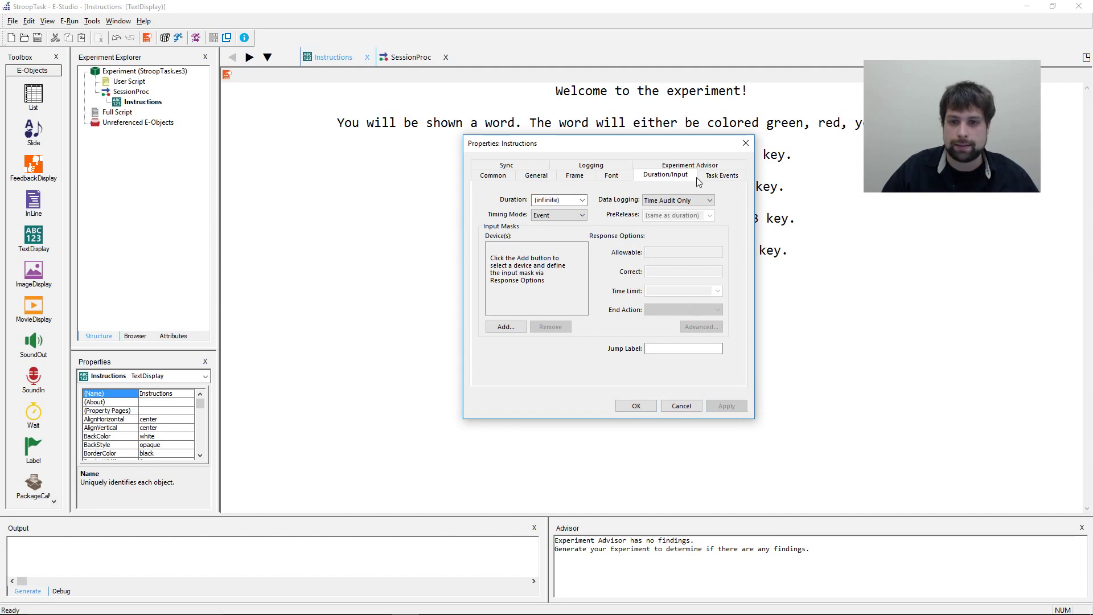
Examine which properties of the Instructions object are logged, including the onset time audit measures, and its Experiment Advisor report options.
click(585, 175)
click(591, 165)
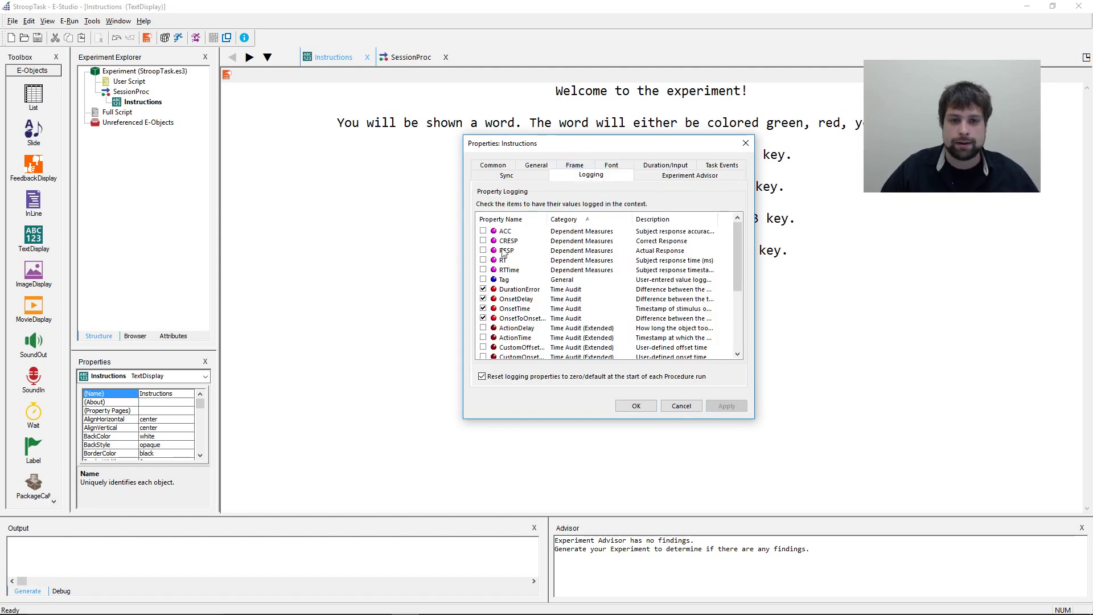
scroll(733, 237, down, 2)
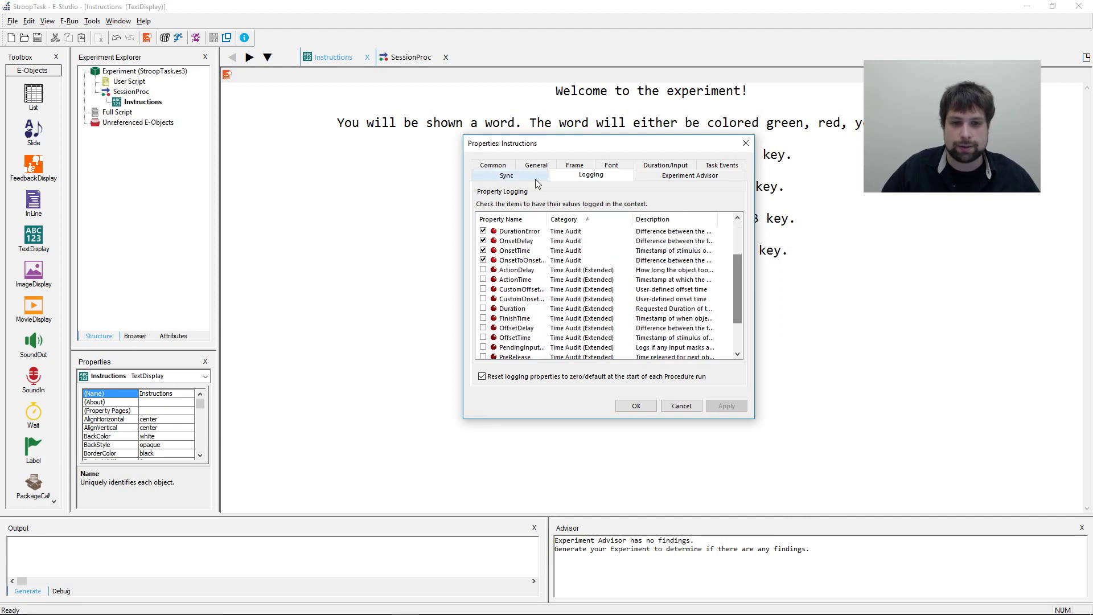
scroll(683, 256, up, 1)
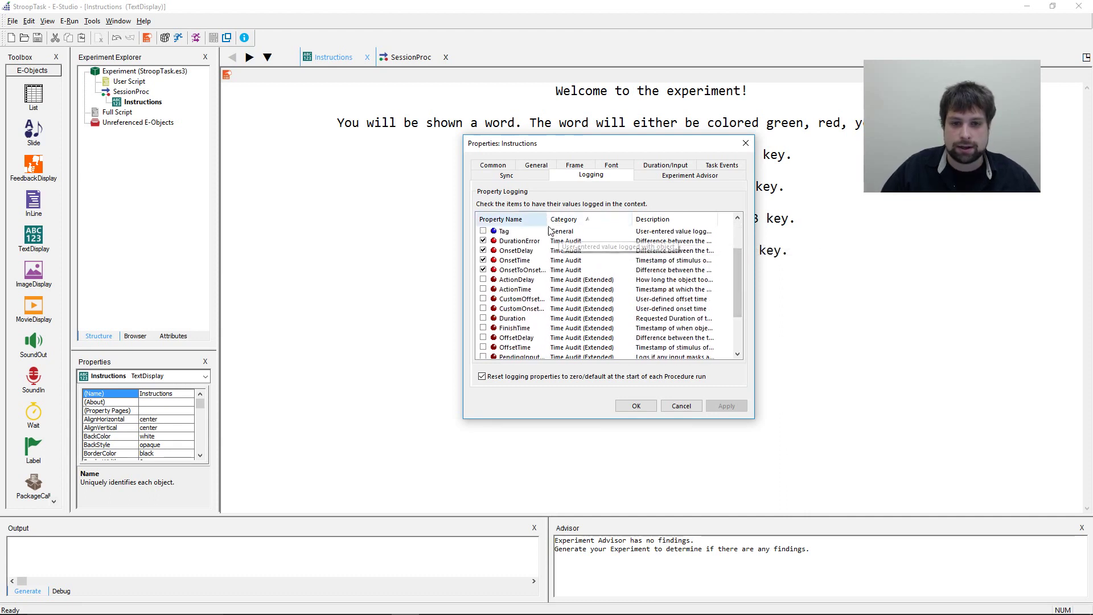
click(538, 250)
click(537, 260)
click(537, 270)
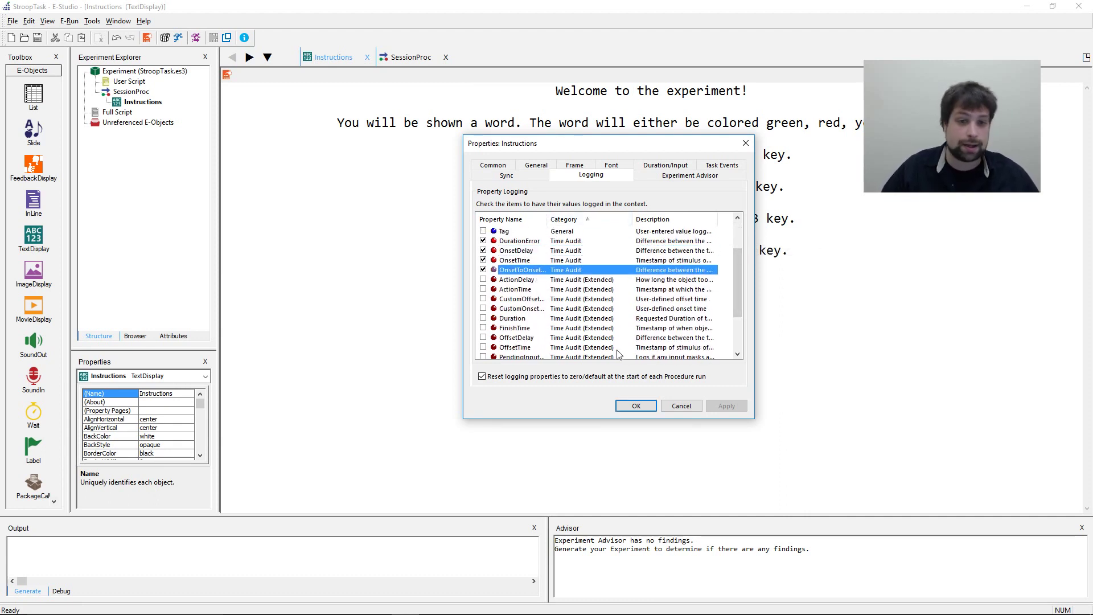
click(696, 176)
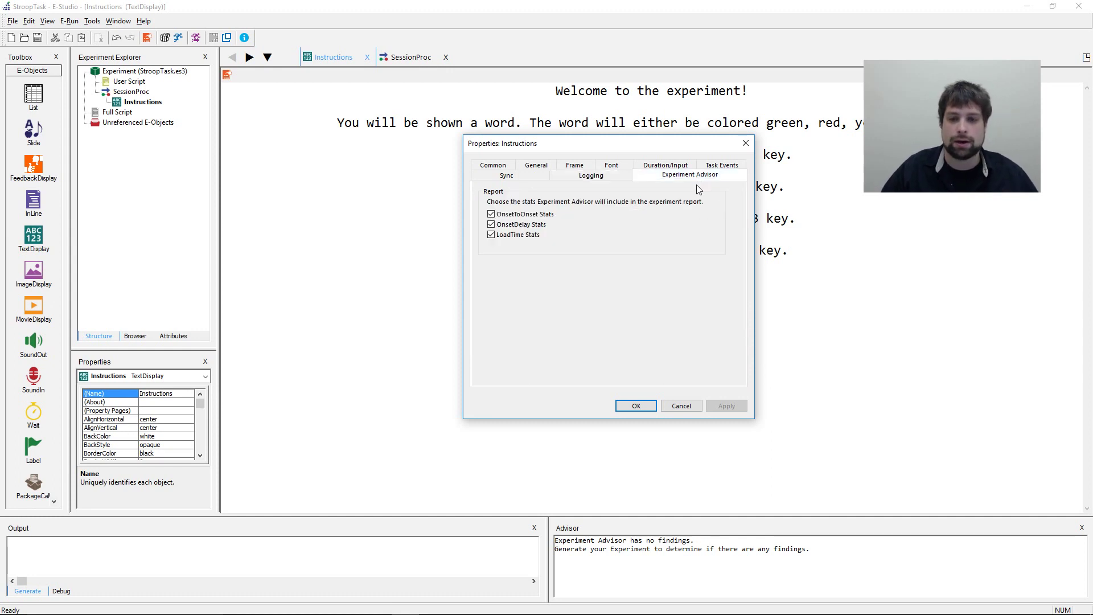
Add the Keyboard as an input device for the Instructions object.
click(666, 165)
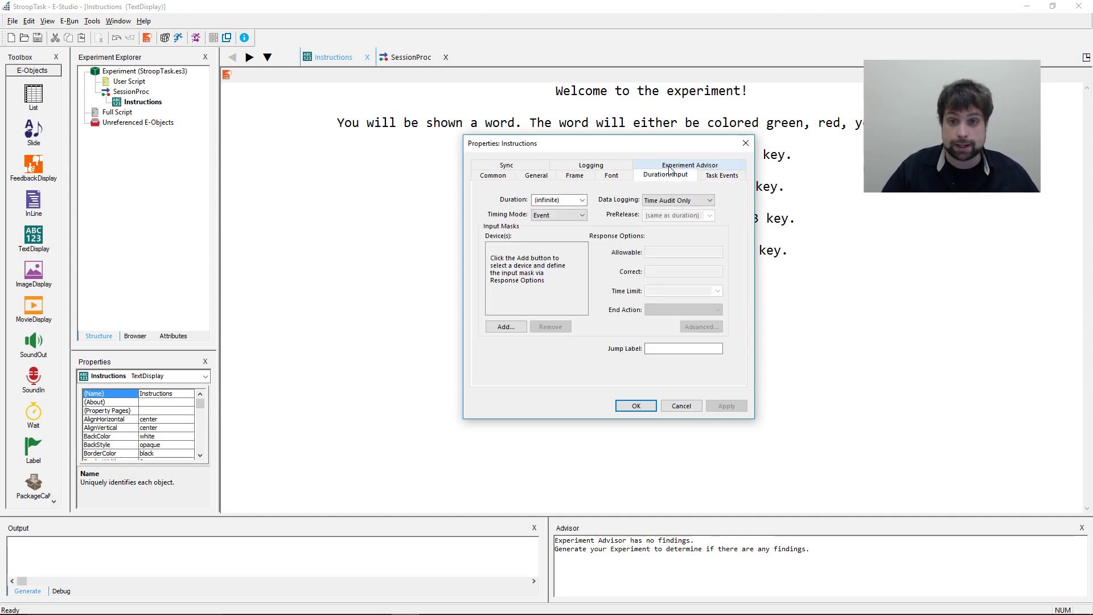
click(515, 328)
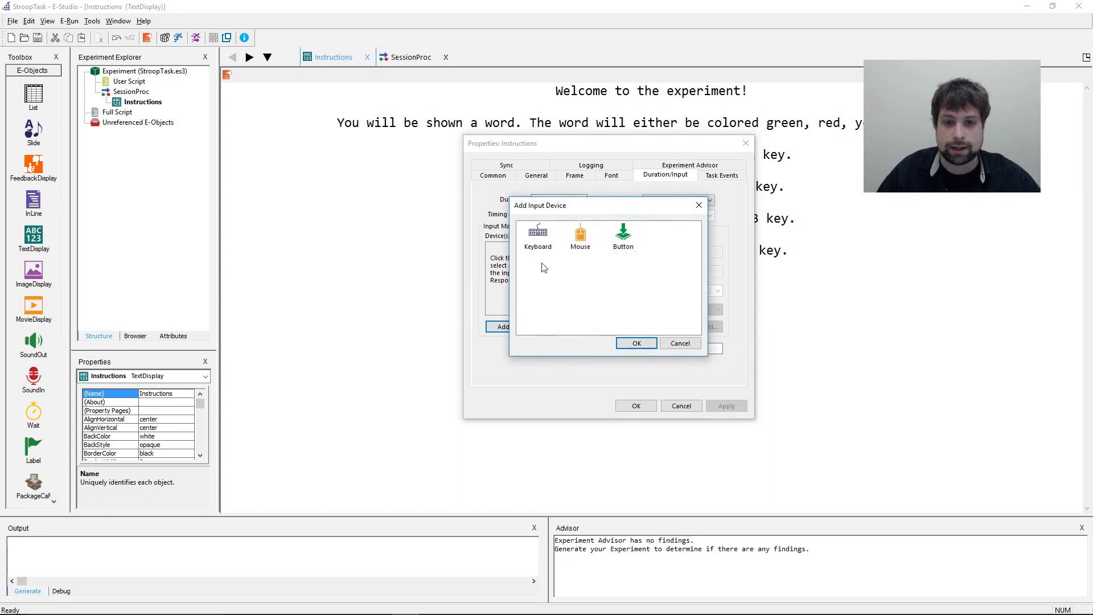
drag(563, 210, 640, 222)
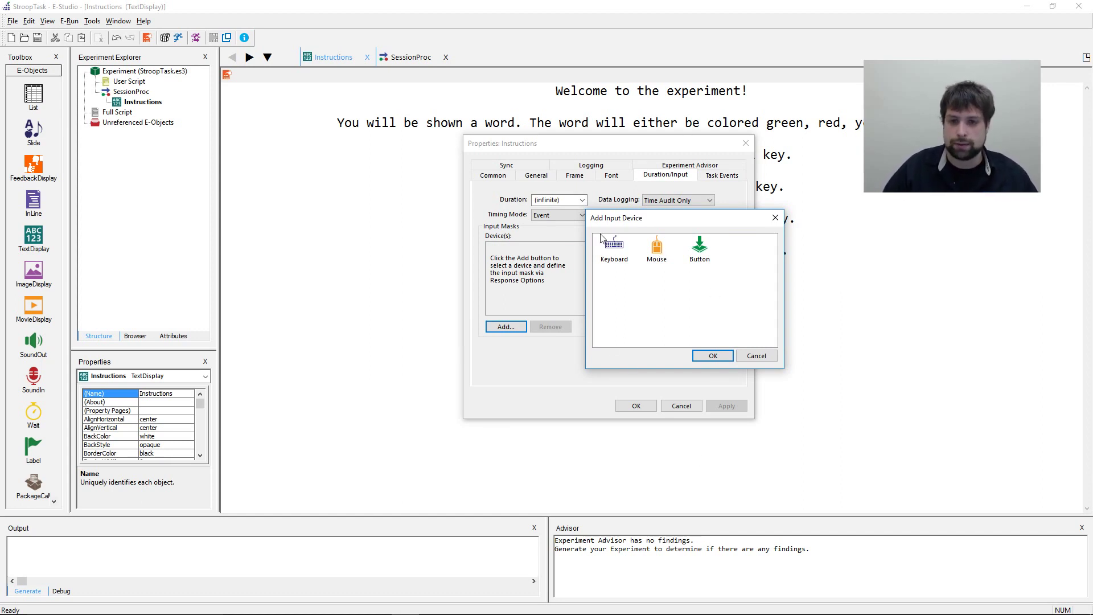
click(616, 249)
click(660, 245)
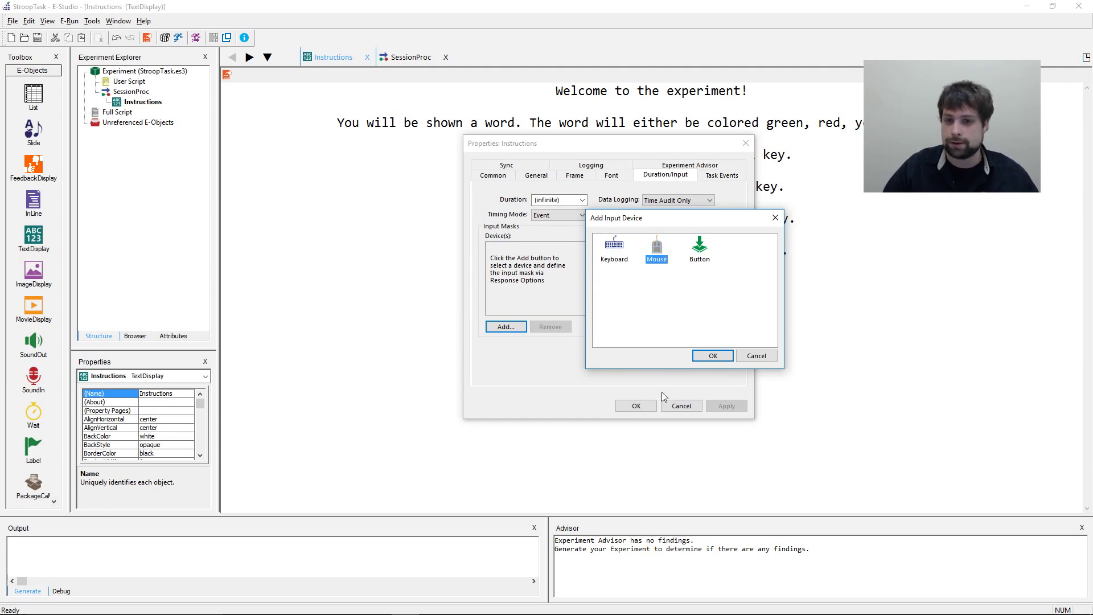
click(700, 248)
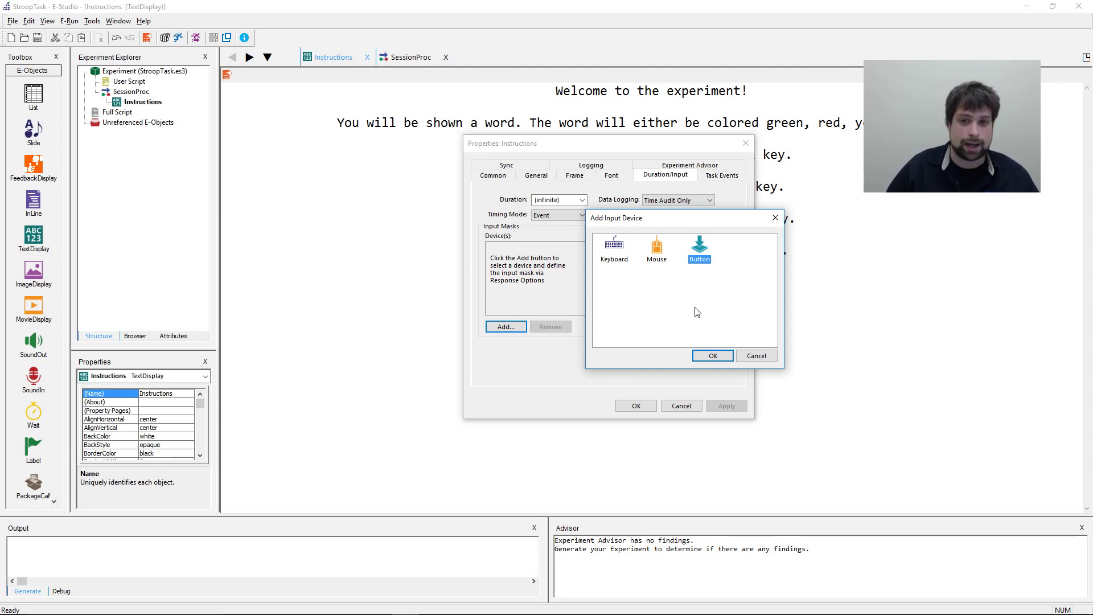
click(620, 251)
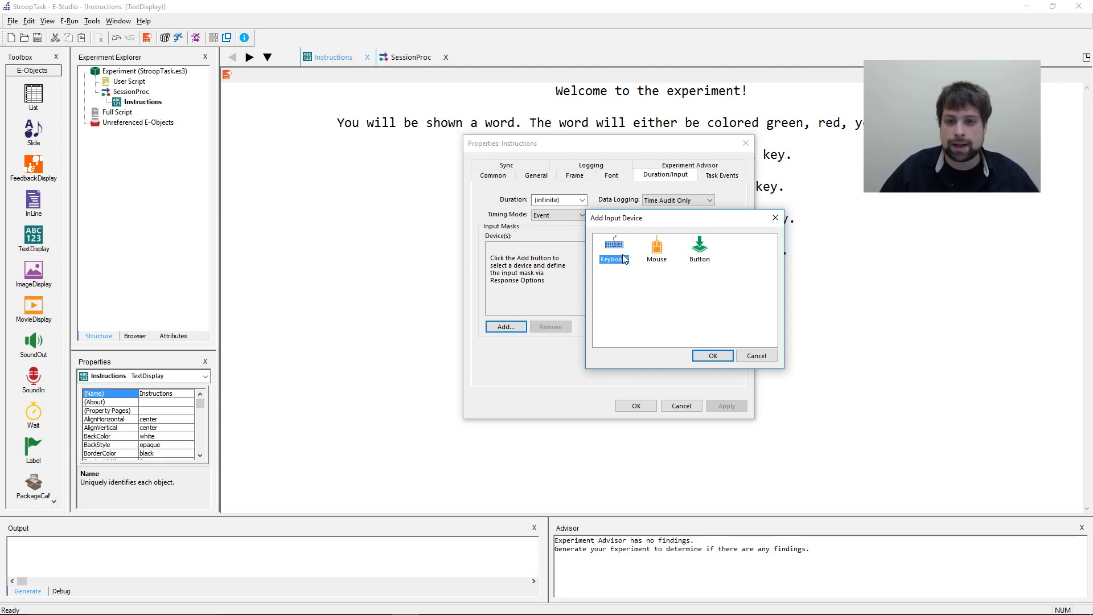
click(708, 357)
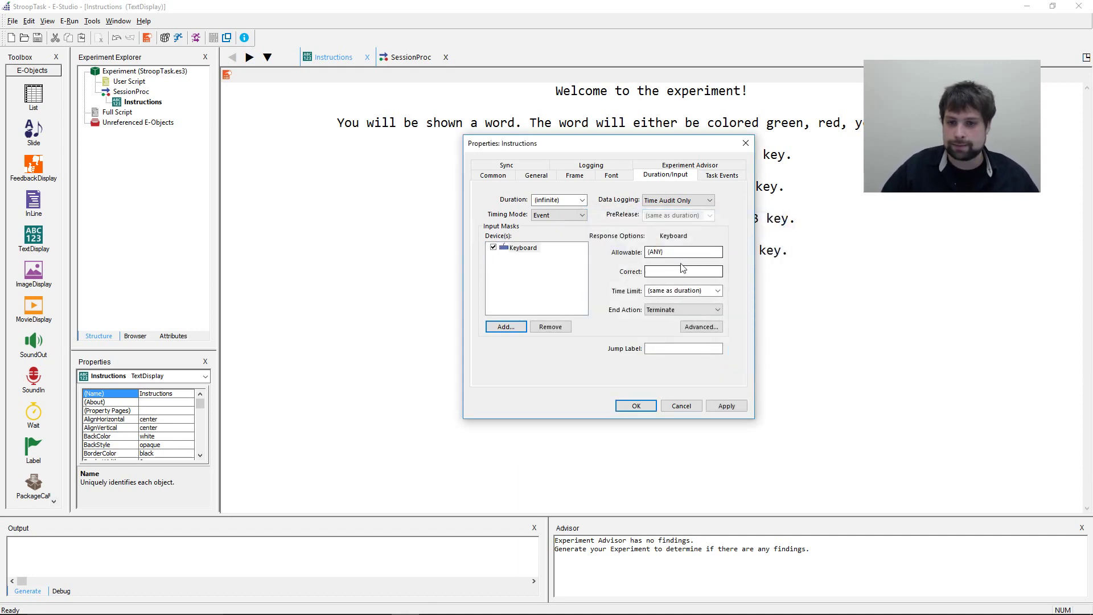
Set the keyboard's allowable response to {SPACE}, leave the correct response blank, and apply and close the Instructions properties.
click(663, 252)
key(BackSpace)
key(BackSpace)
key(BackSpace)
key(BackSpace)
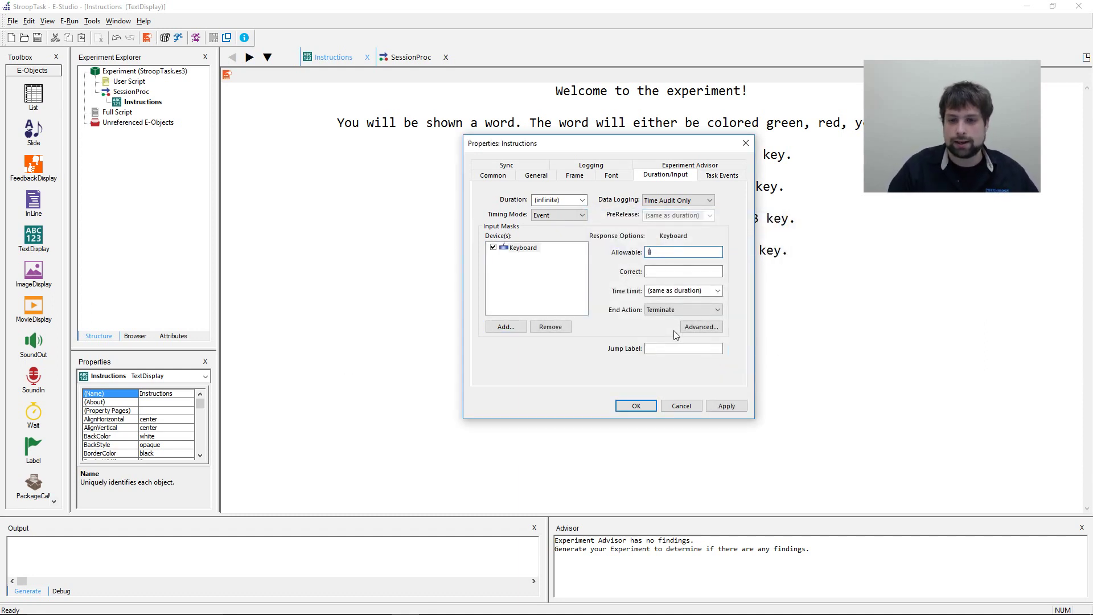
text(SPACE)
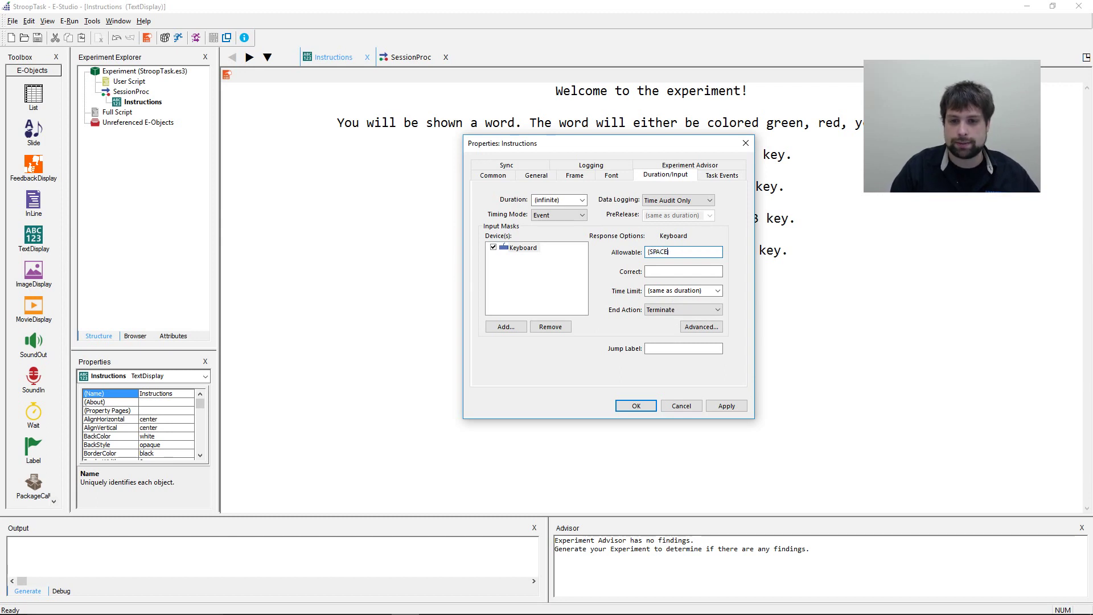
text(})
click(648, 271)
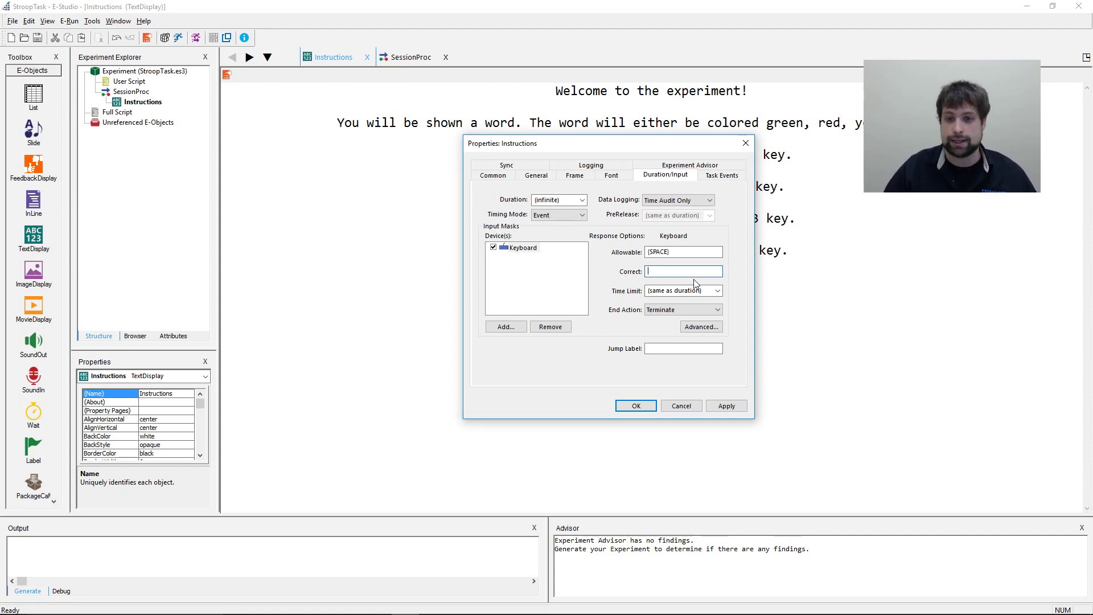
click(723, 406)
click(629, 404)
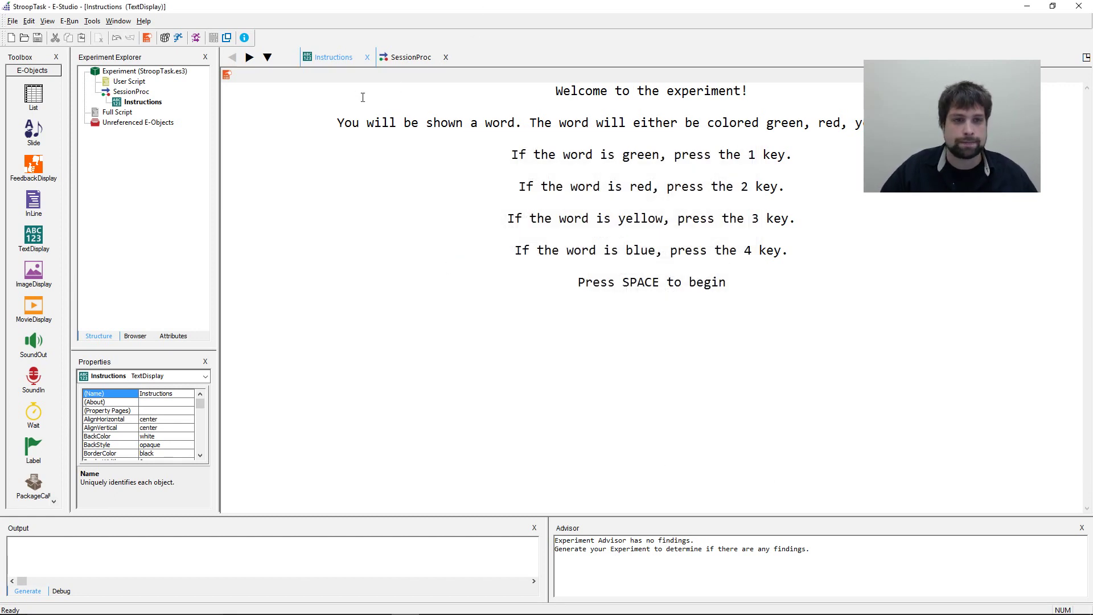
drag(339, 122, 780, 322)
click(723, 296)
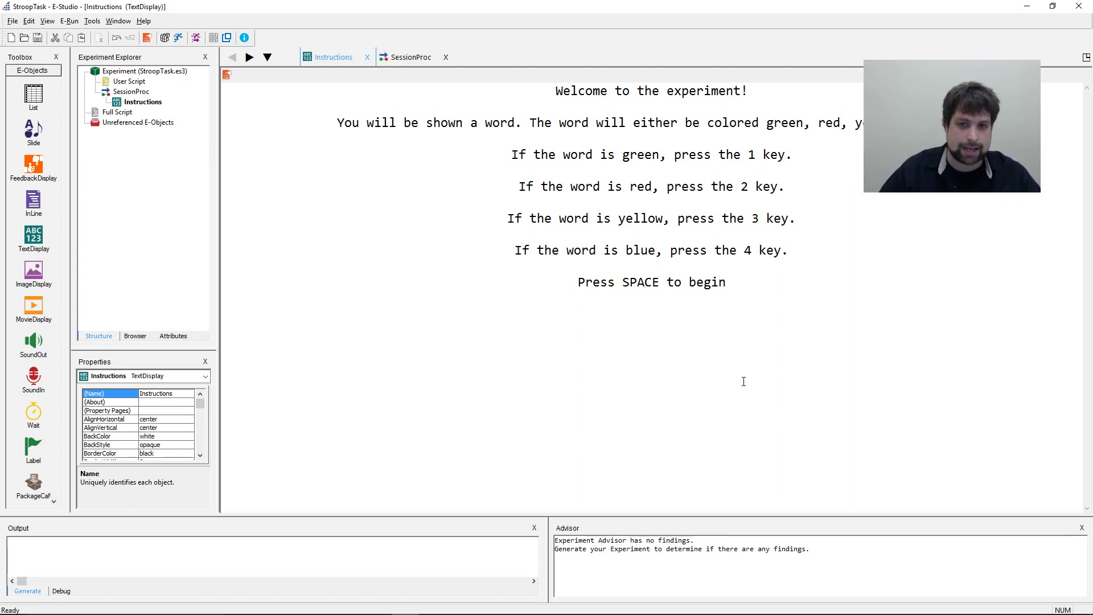
click(790, 307)
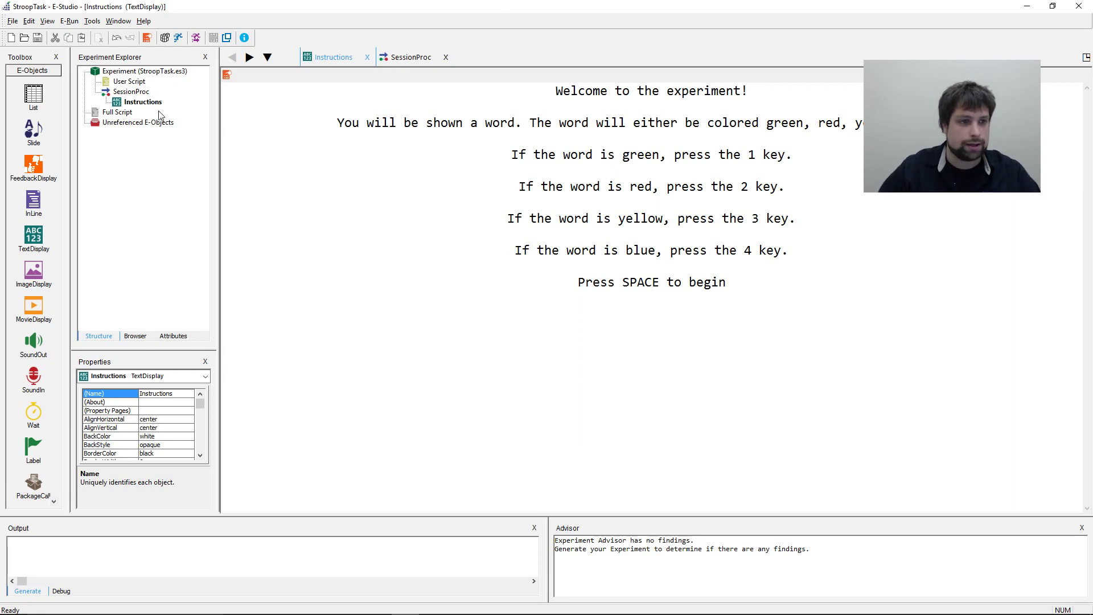
Add a List object after Instructions in SessionProc and rename it BlockList.
double_click(131, 92)
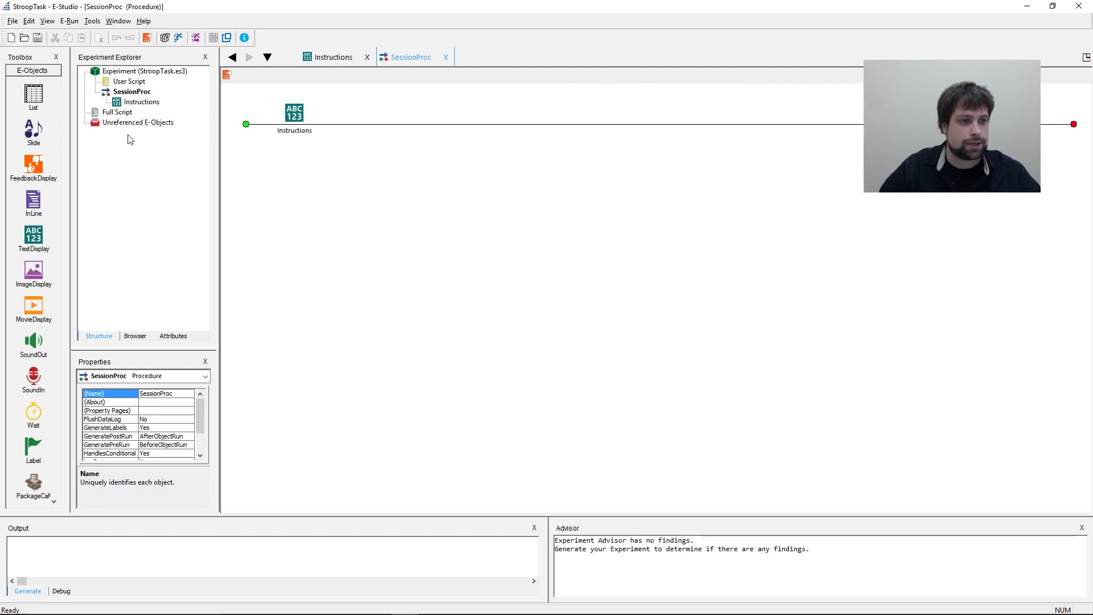
drag(35, 107, 408, 196)
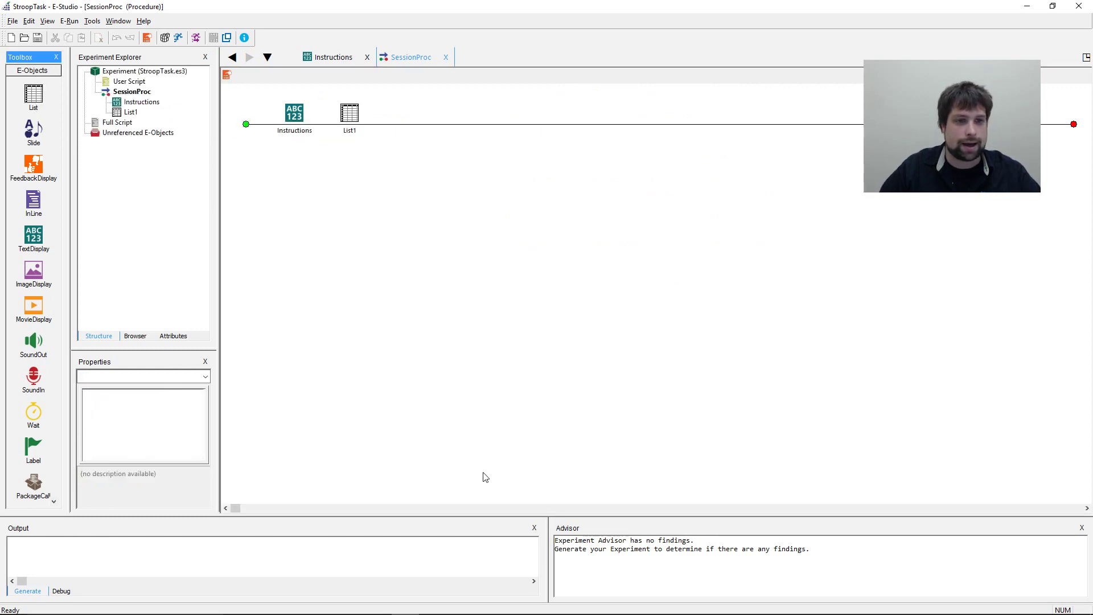
right_click(351, 124)
click(400, 168)
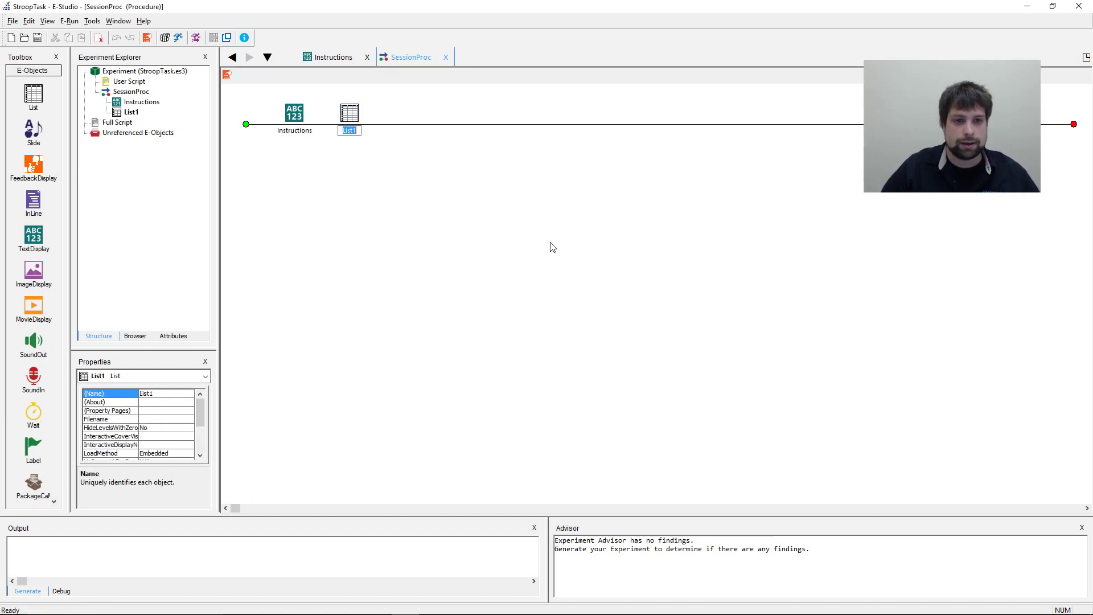
text(Block)
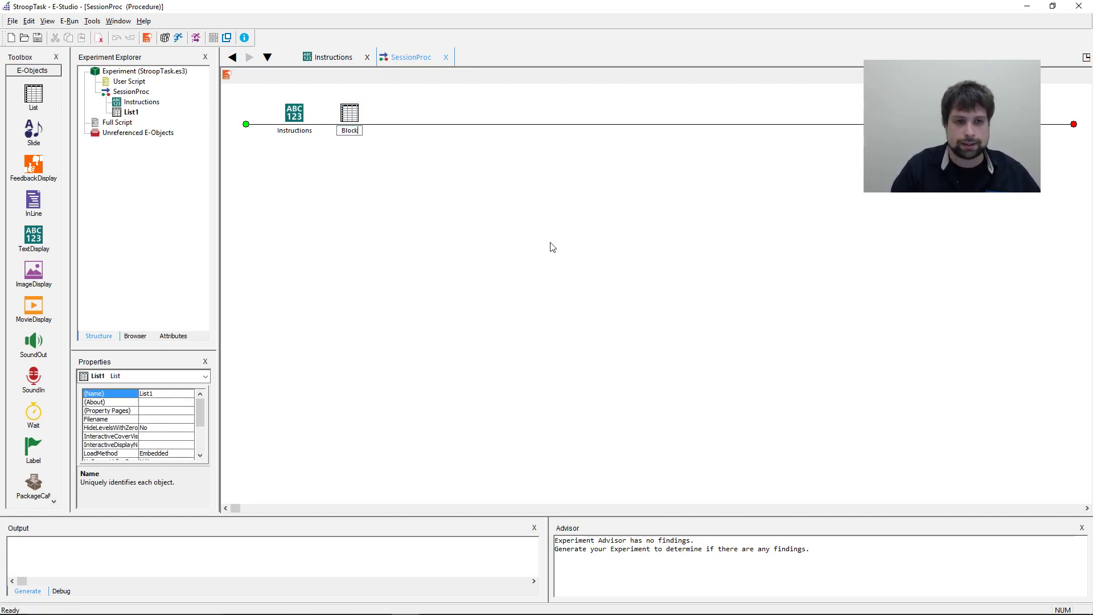
text(List)
click(551, 247)
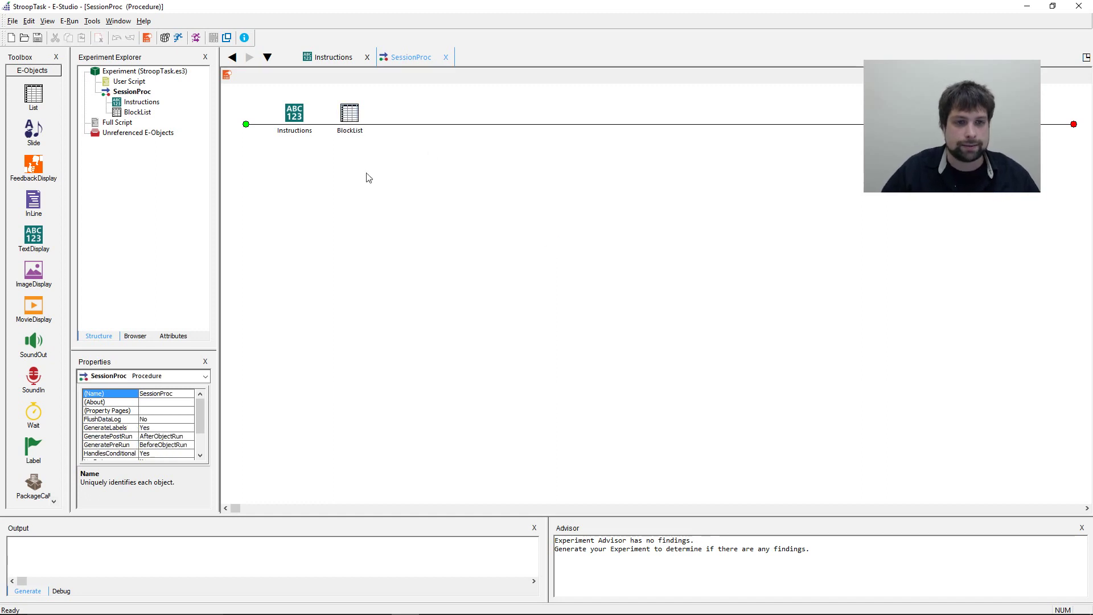
Assign a new procedure named PracBlockProc to BlockList's first level, creating it without making it the default for new levels.
double_click(349, 115)
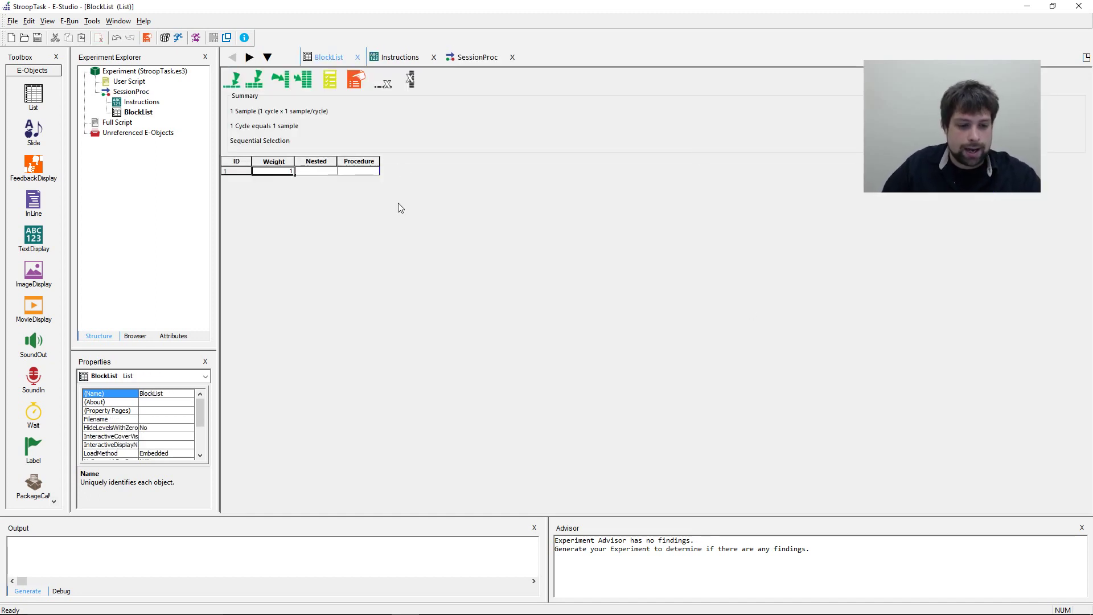
click(353, 172)
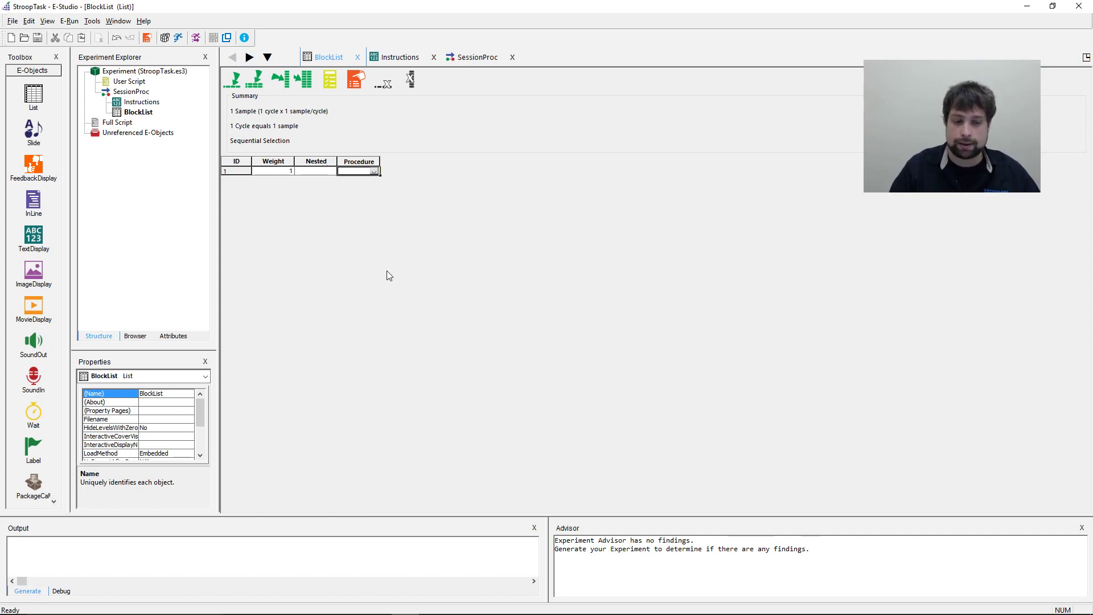
text(PracB)
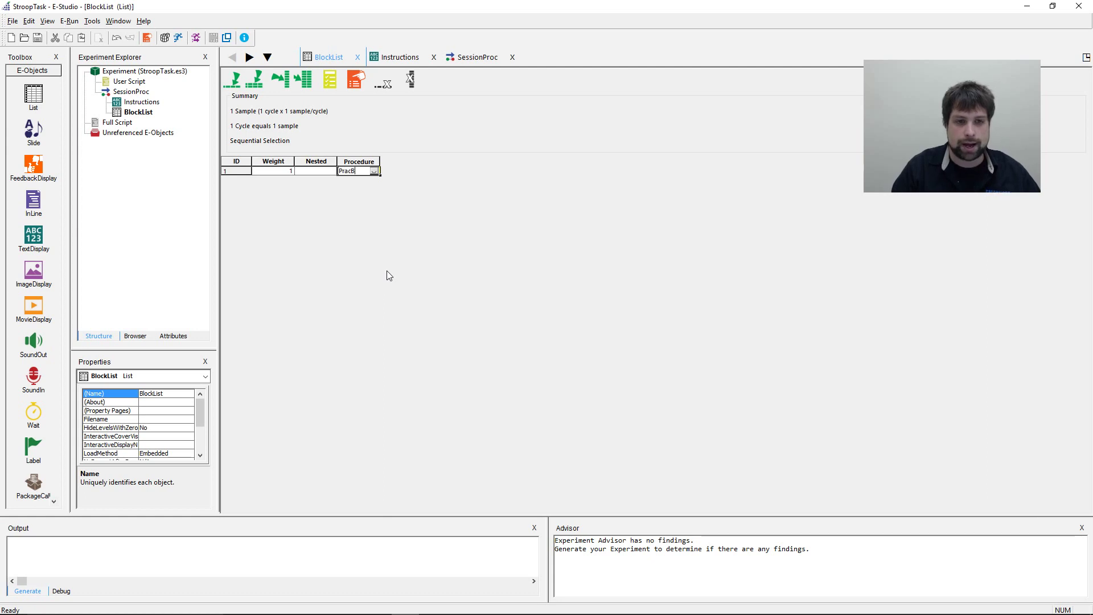
text(lockProc)
key(Return)
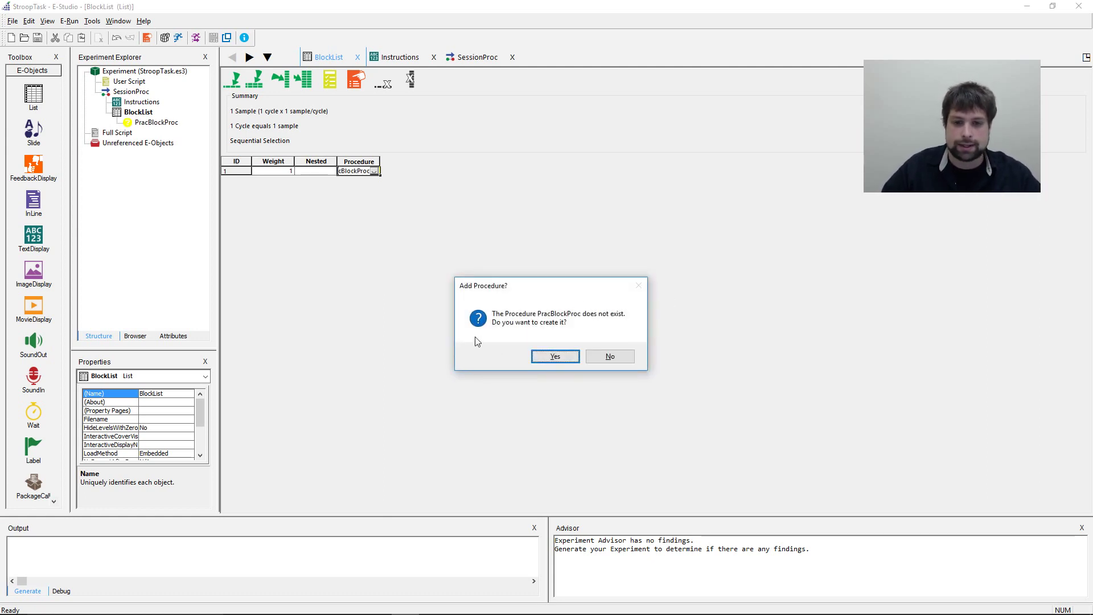
click(538, 358)
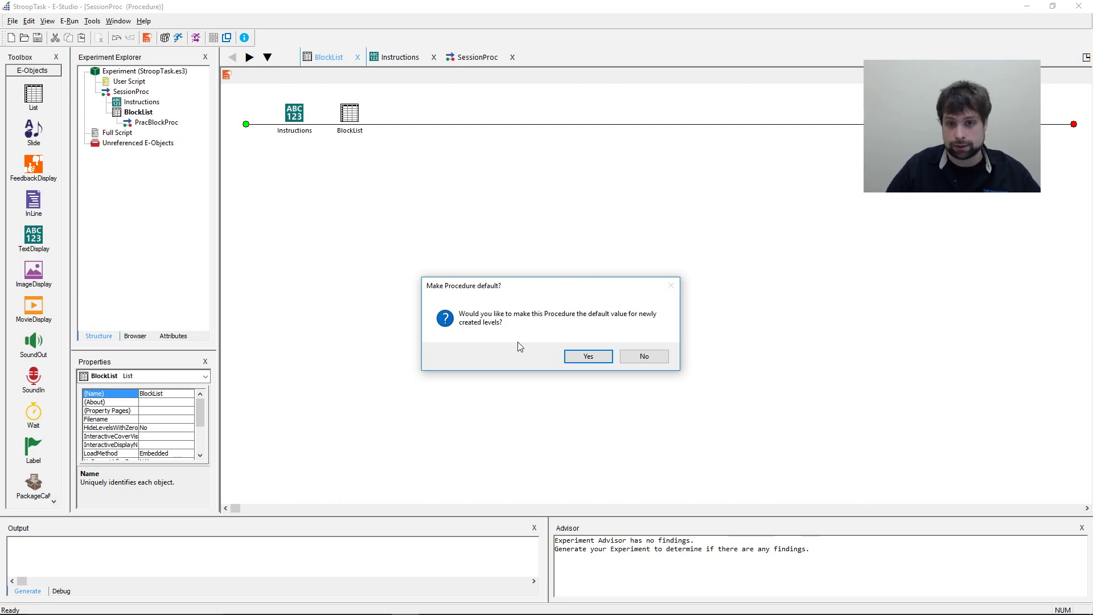
click(644, 358)
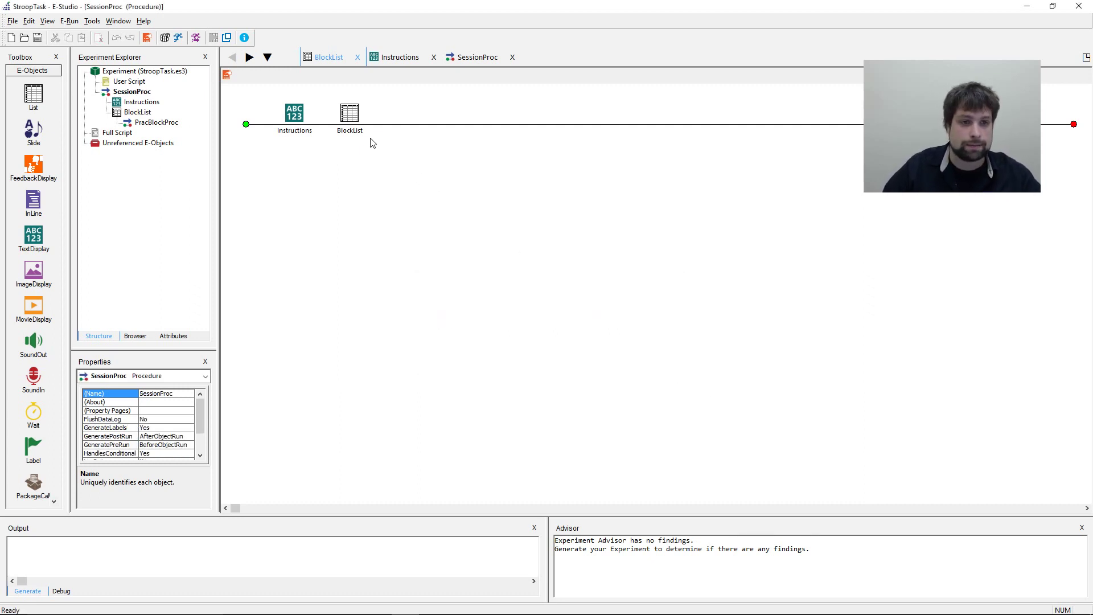
Reopen BlockList and add a second level to it.
double_click(349, 114)
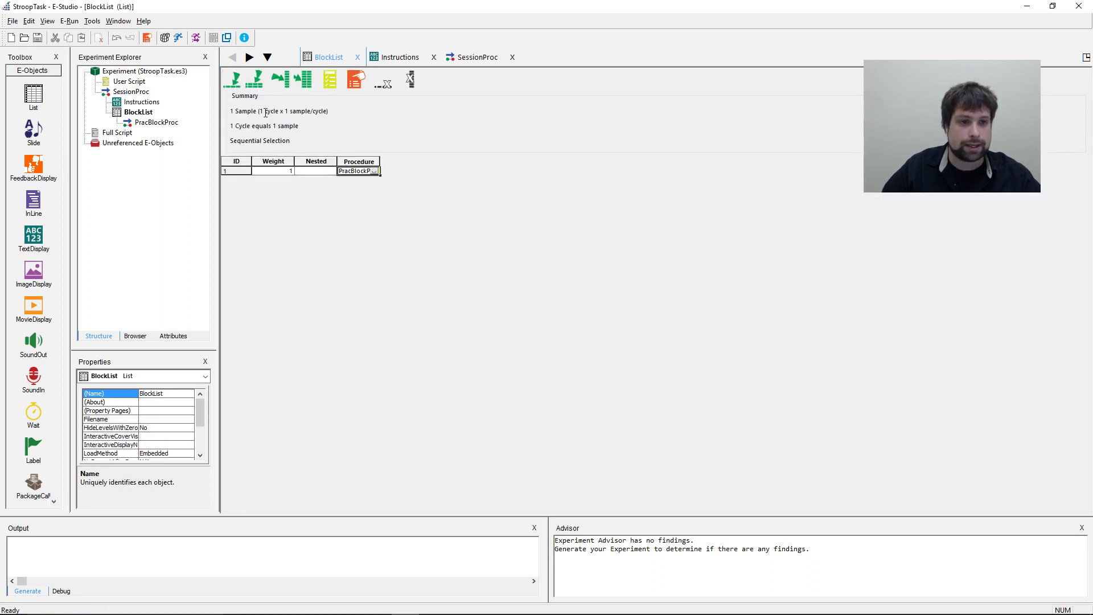
click(233, 79)
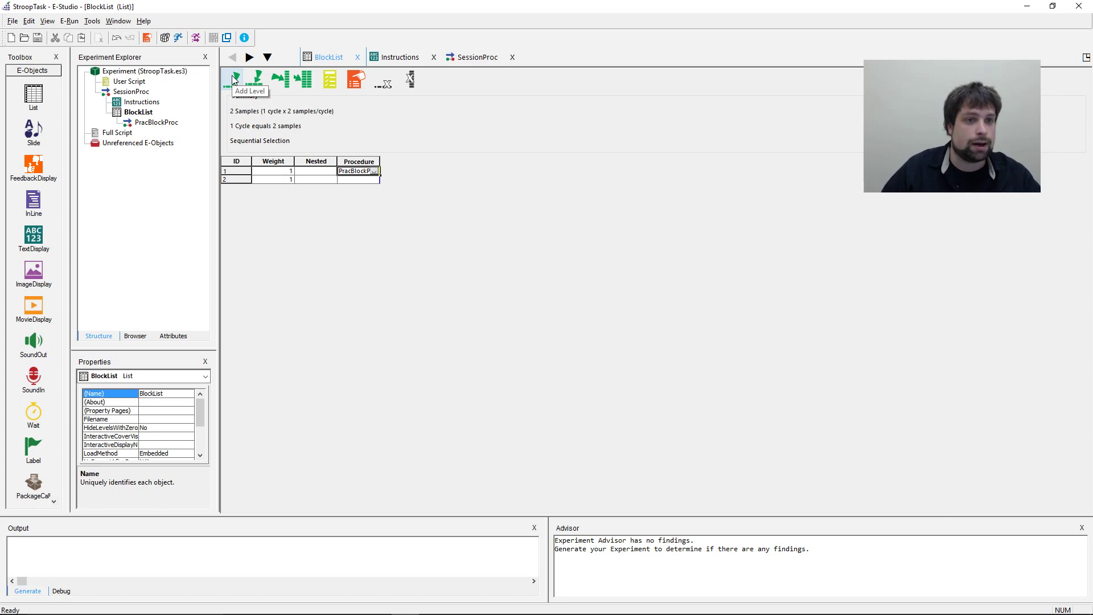
click(235, 172)
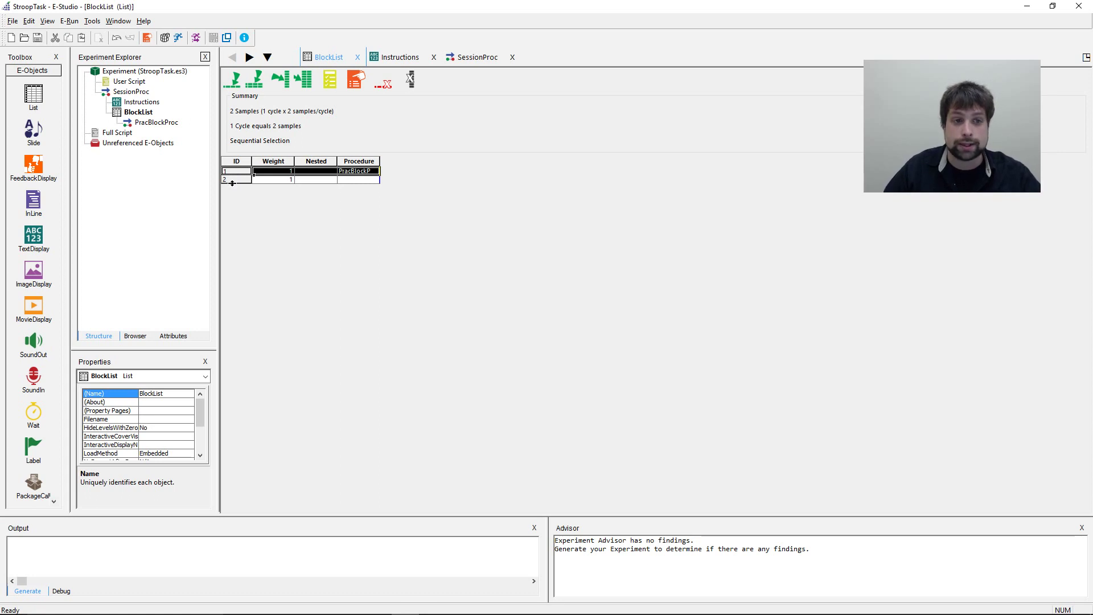
drag(235, 176, 235, 179)
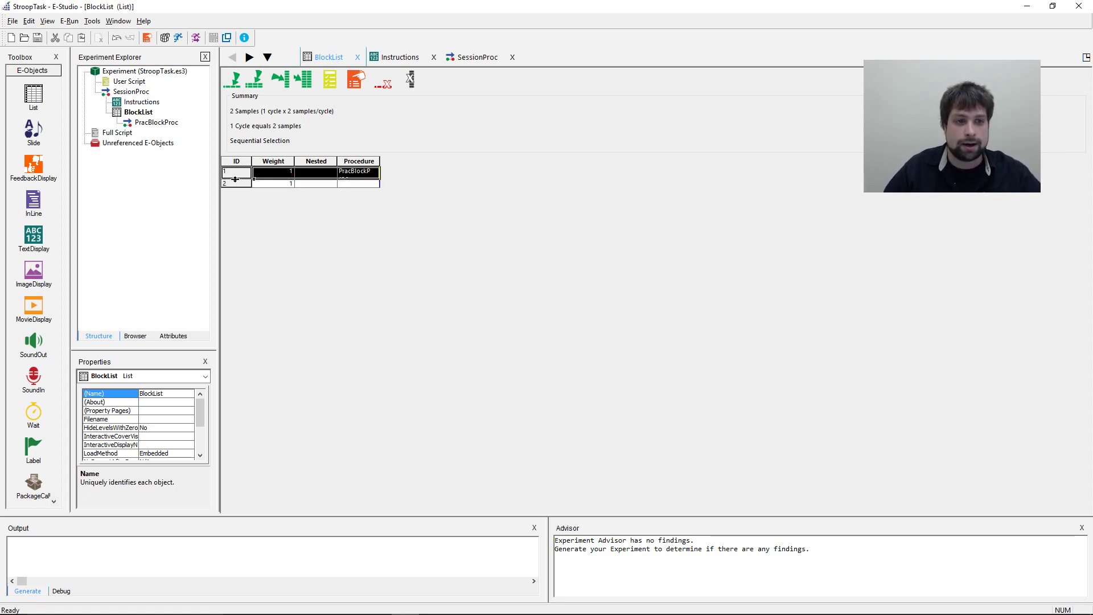
click(236, 181)
Assign a new procedure named BlockProc to BlockList's second level and create it.
click(353, 179)
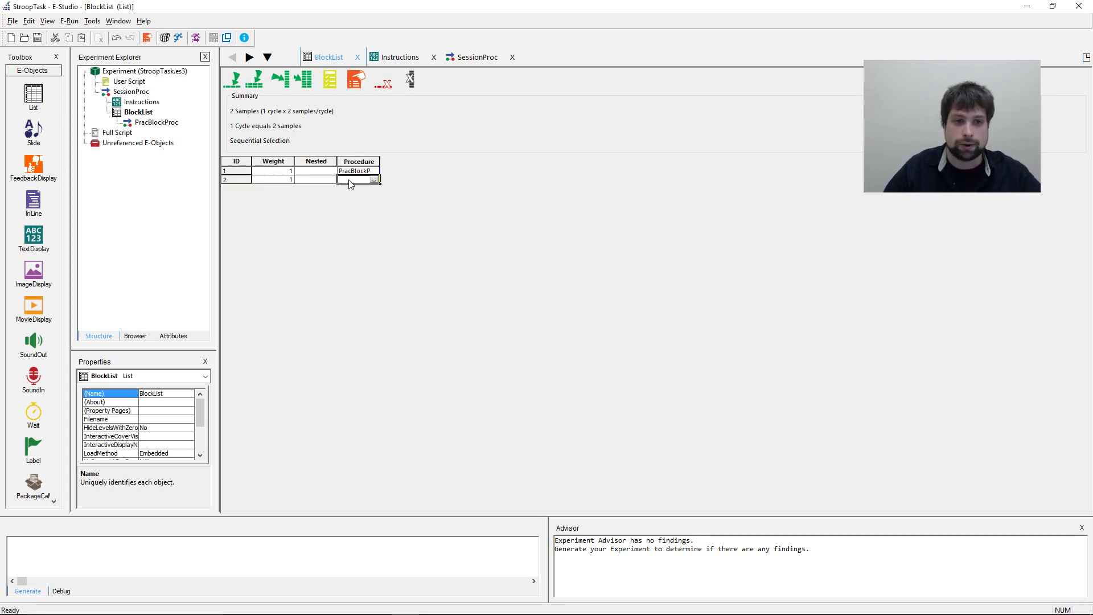
text(Block)
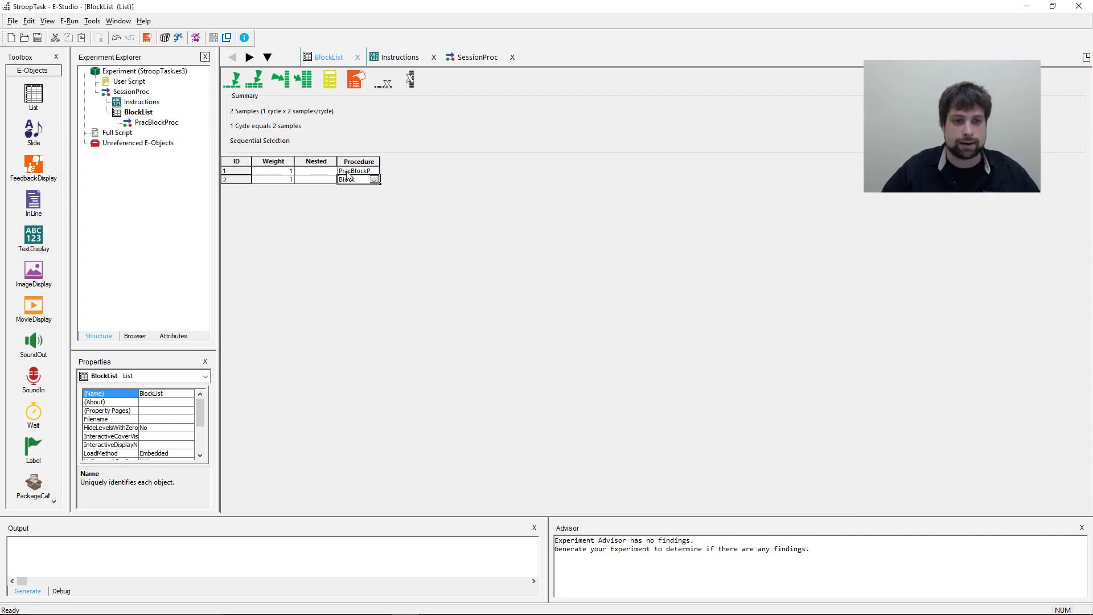
text(Proc)
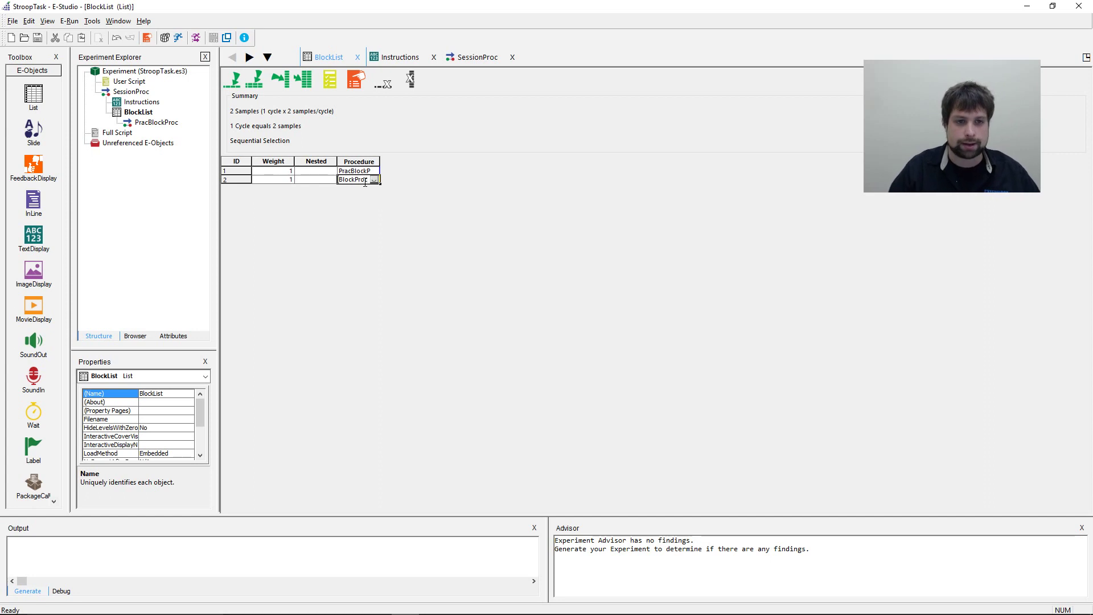
key(Return)
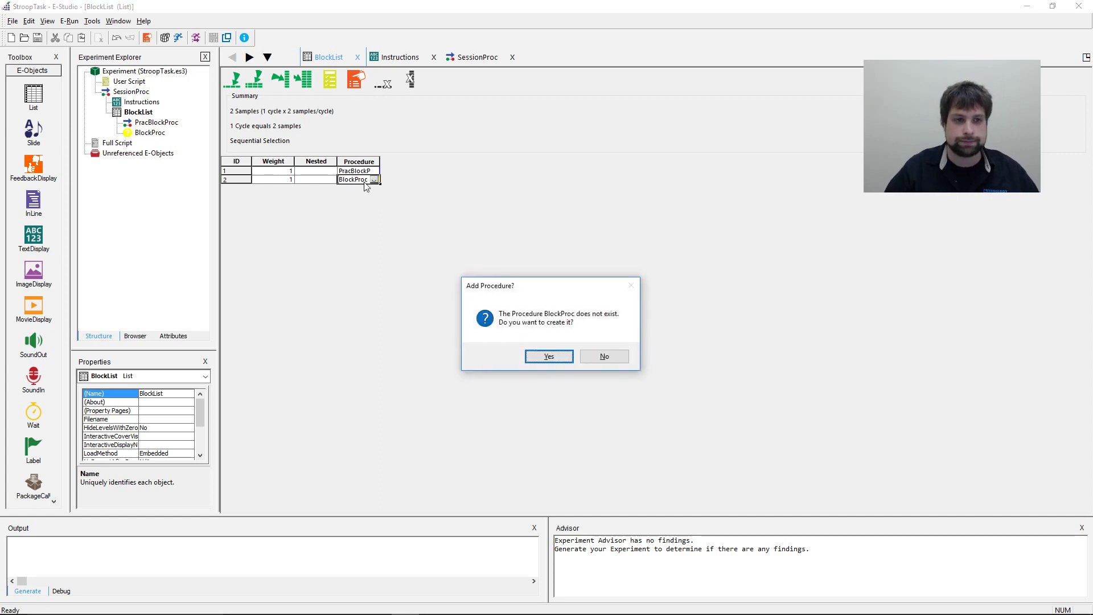
click(542, 356)
click(409, 209)
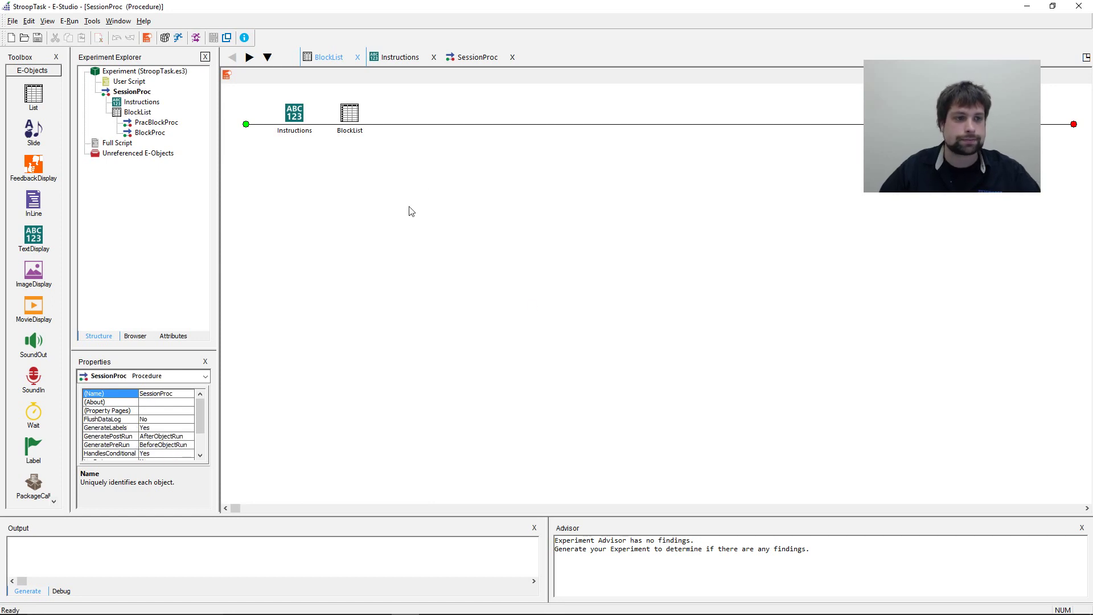
click(164, 123)
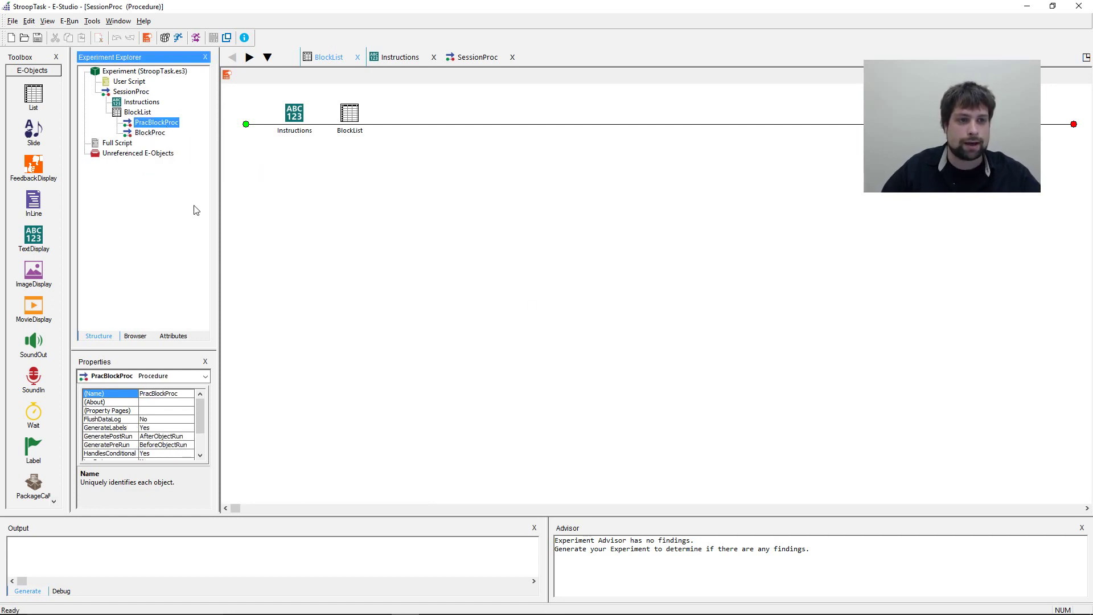
click(162, 133)
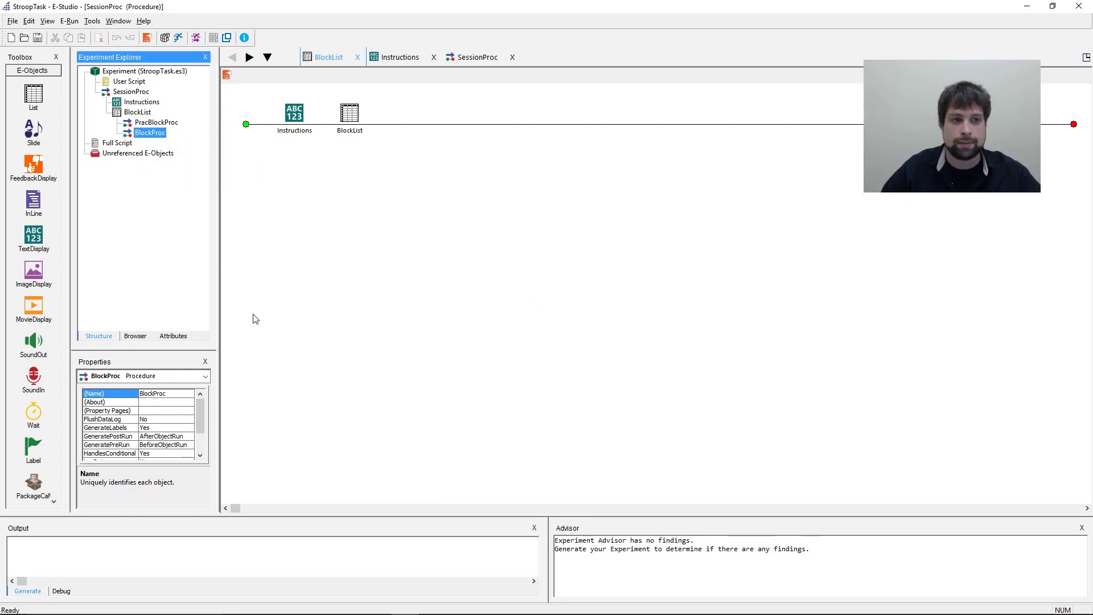
Open PracBlockProc from the experiment structure and add a List object to its timeline.
click(140, 123)
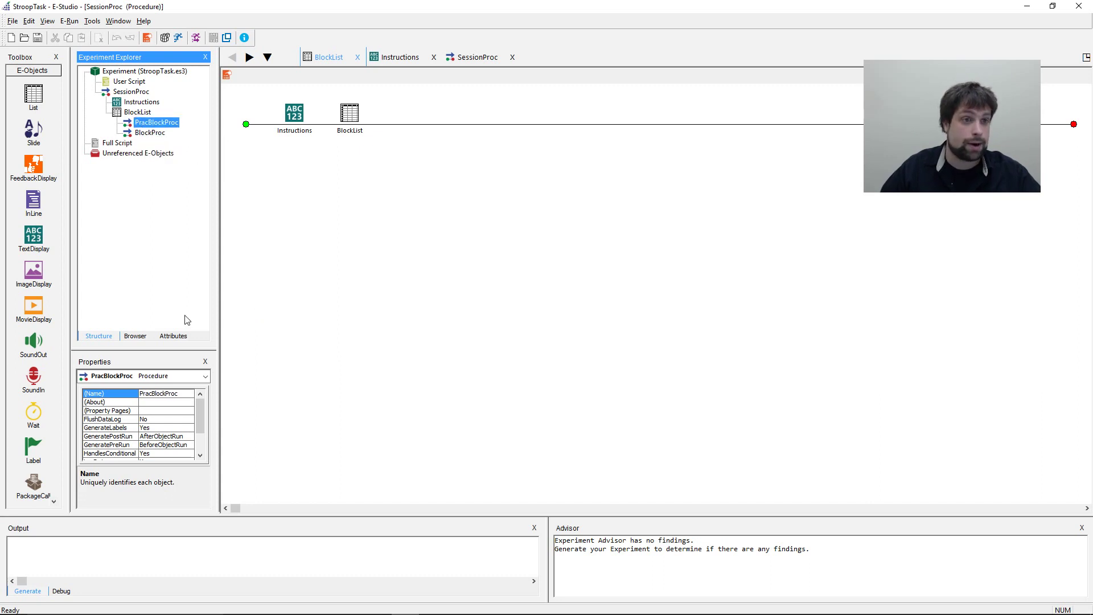
double_click(139, 123)
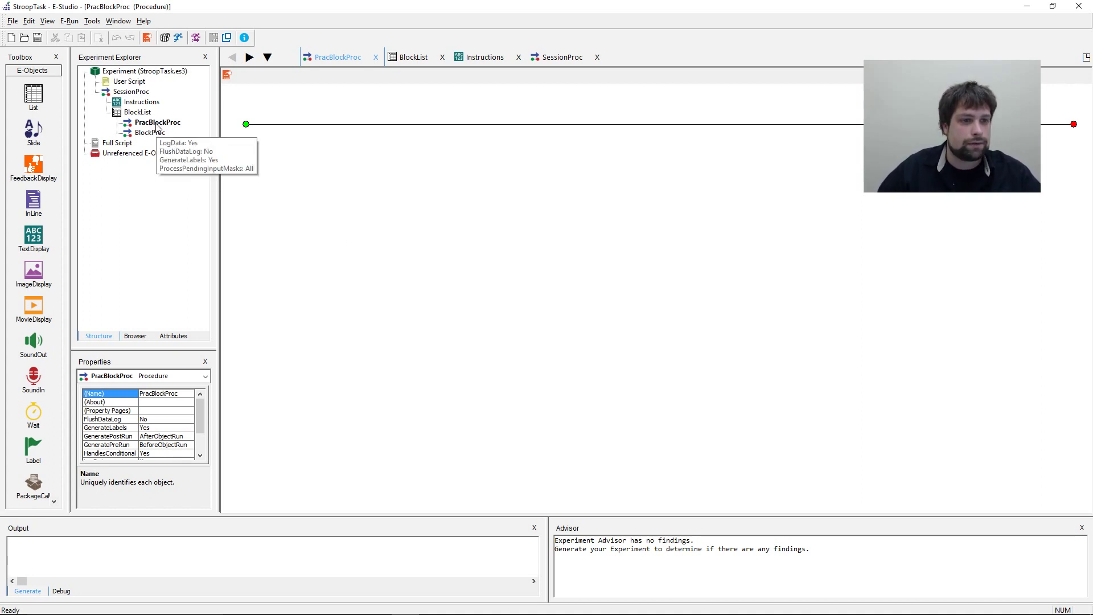
click(158, 124)
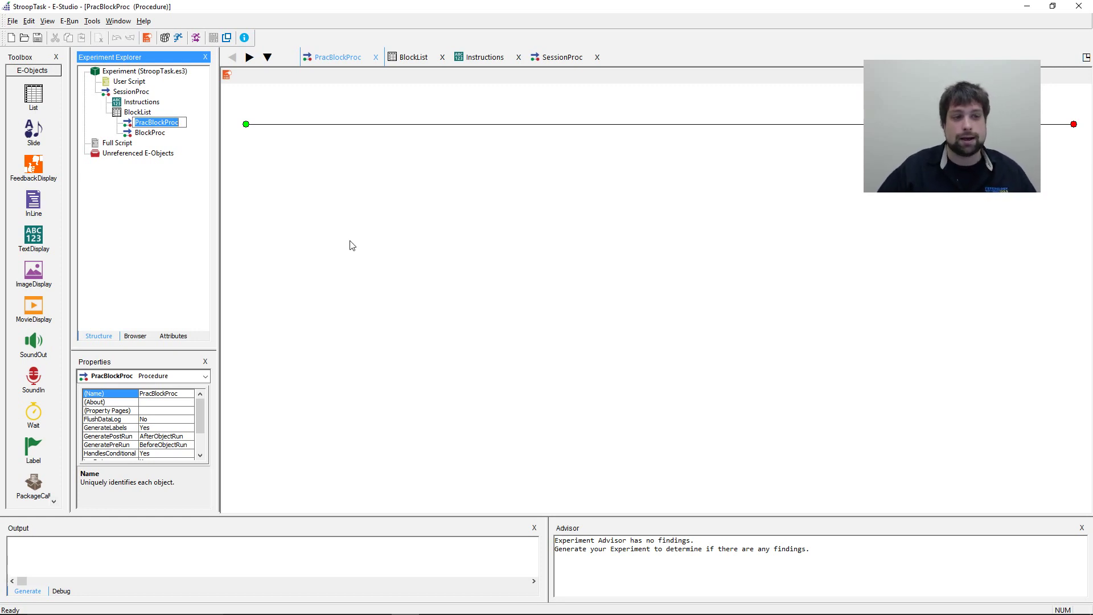
click(195, 123)
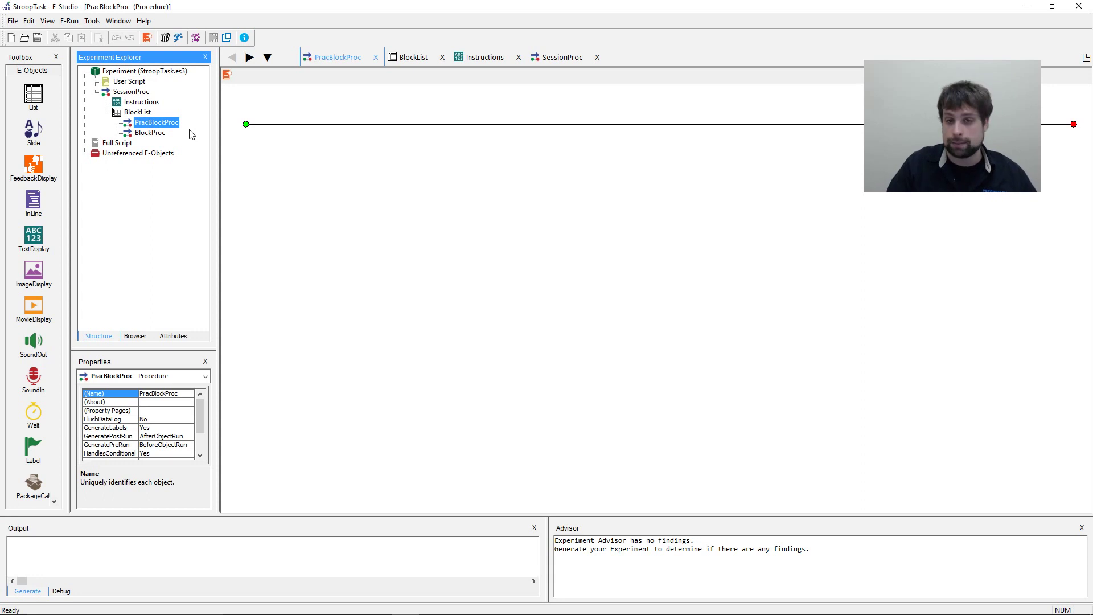
click(246, 187)
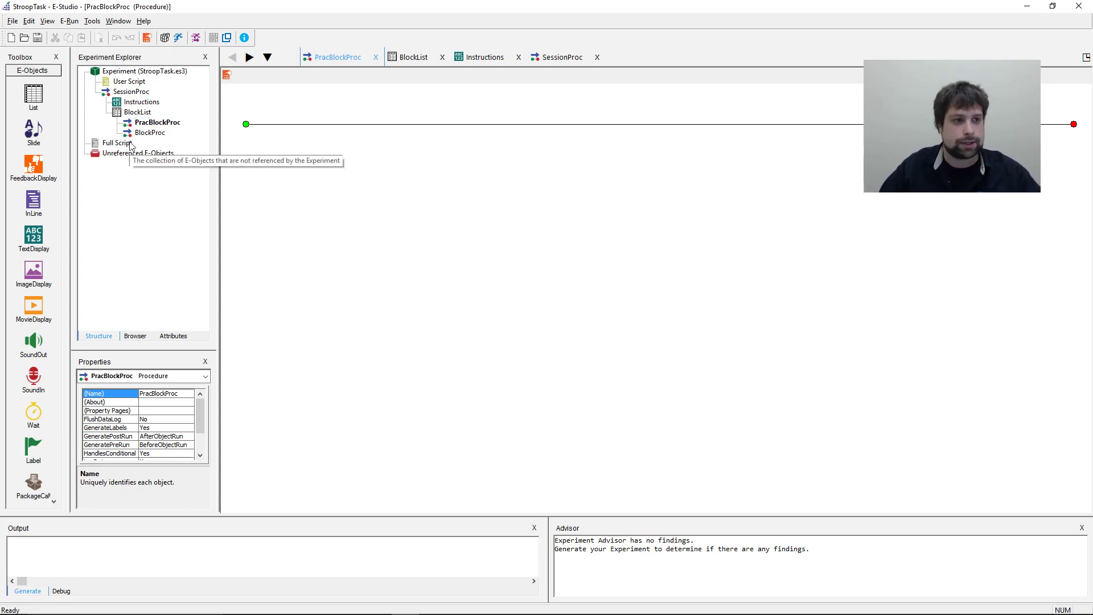
drag(32, 95, 438, 211)
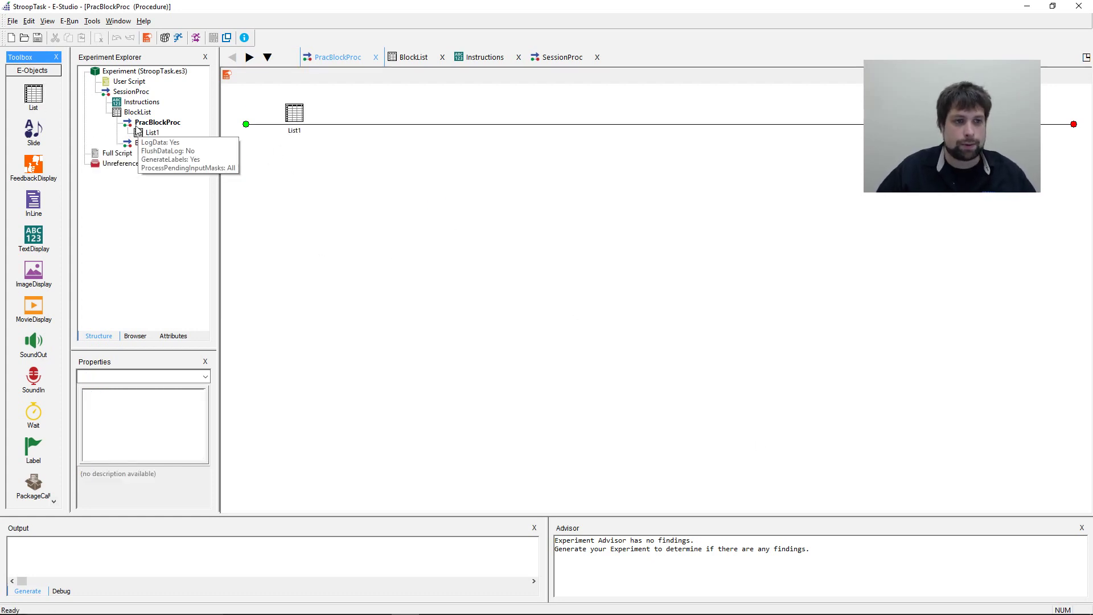
Rename the new List object in PracBlockProc as PracTrialList.
click(291, 133)
right_click(291, 133)
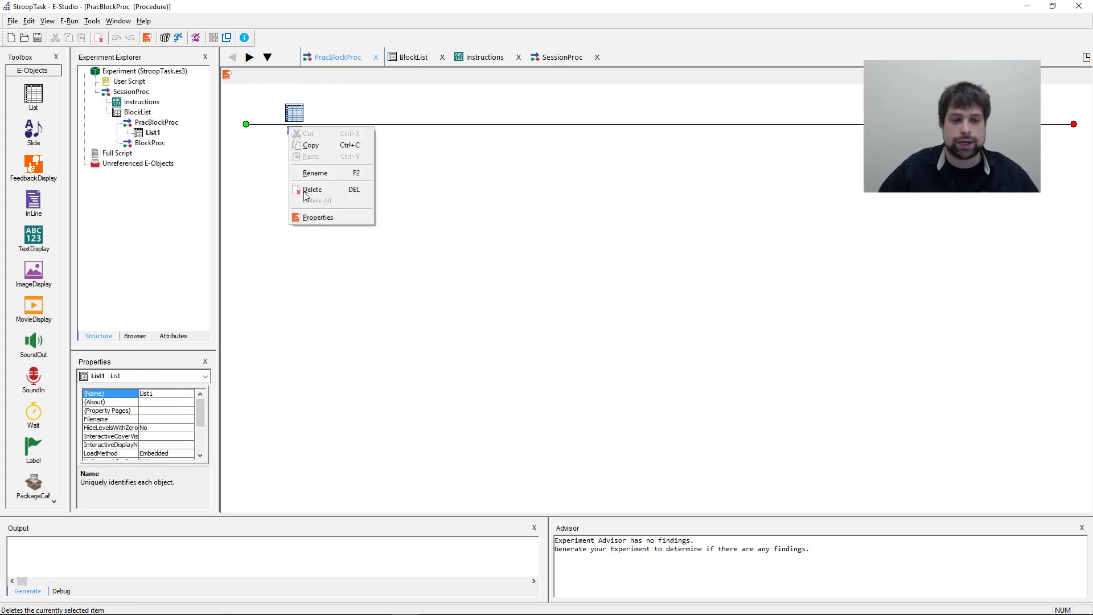
click(308, 172)
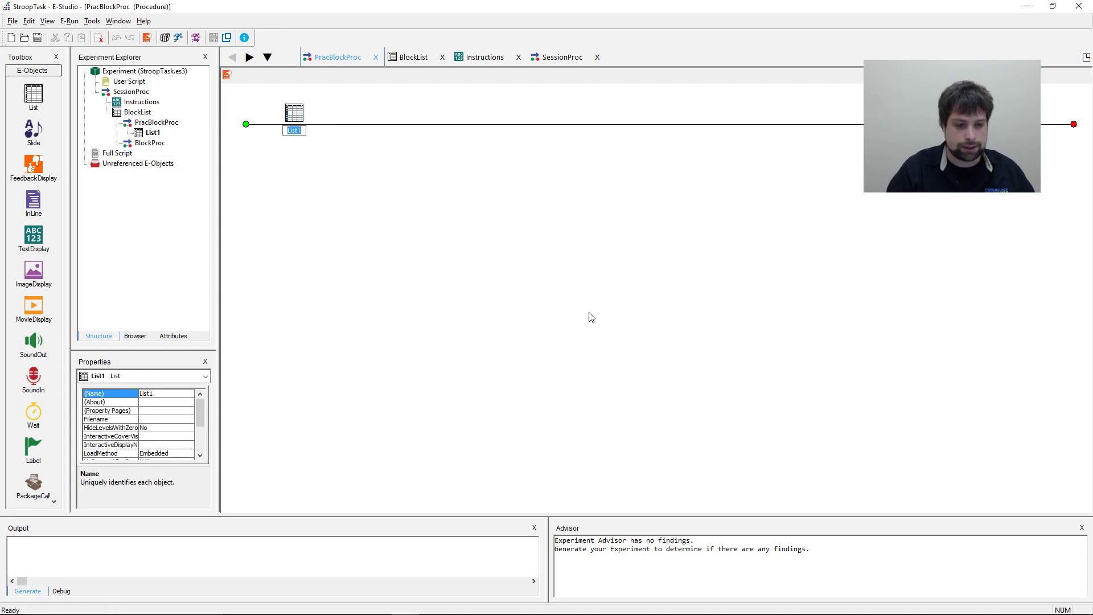
text(PracTrial)
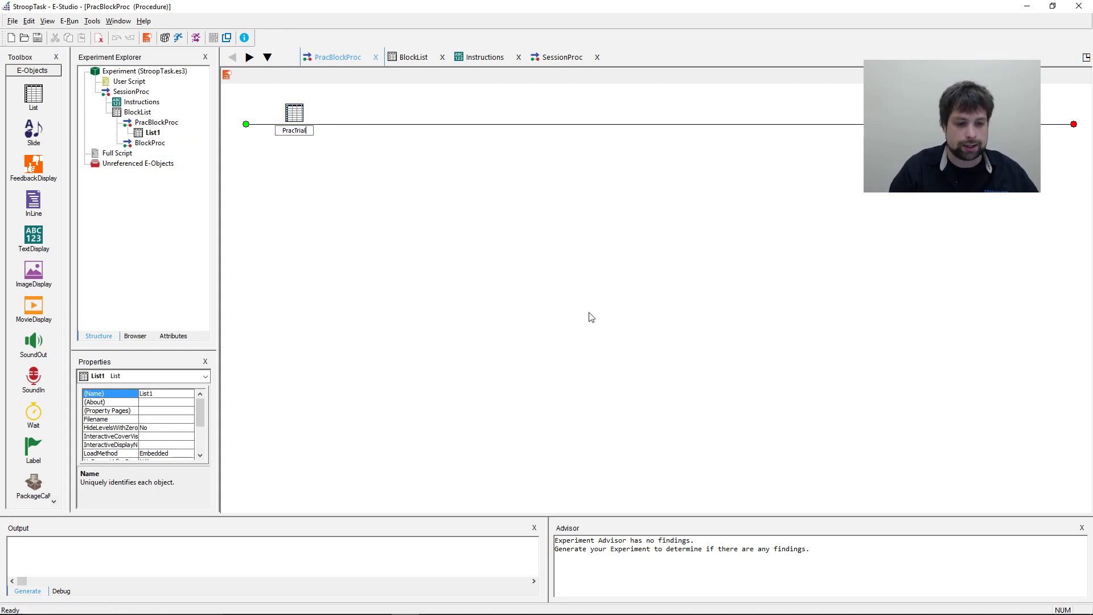
text(List)
key(Return)
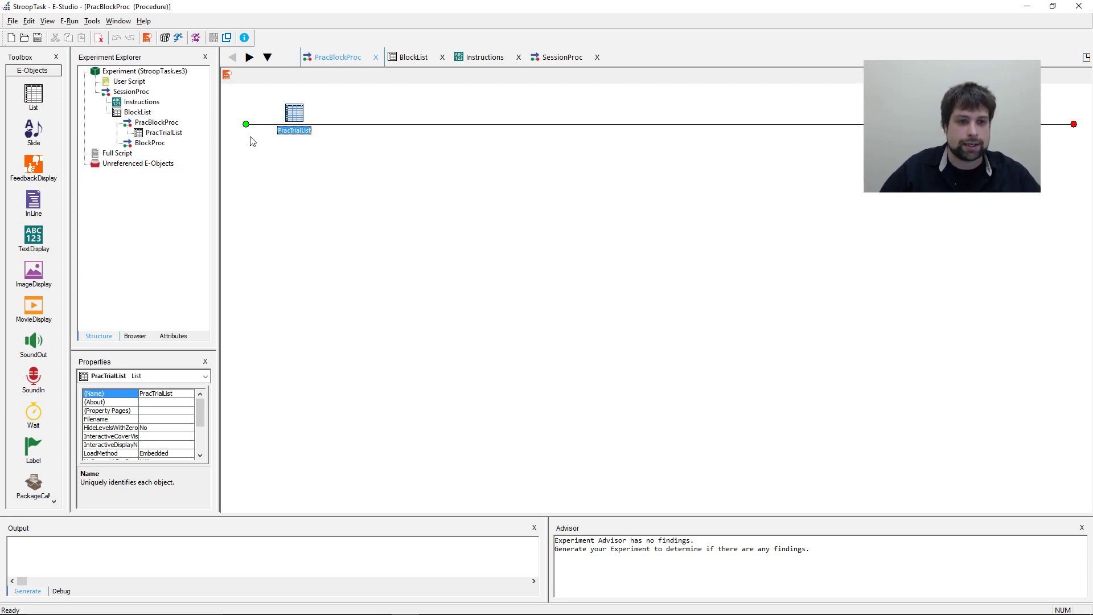
mouse_move(288, 136)
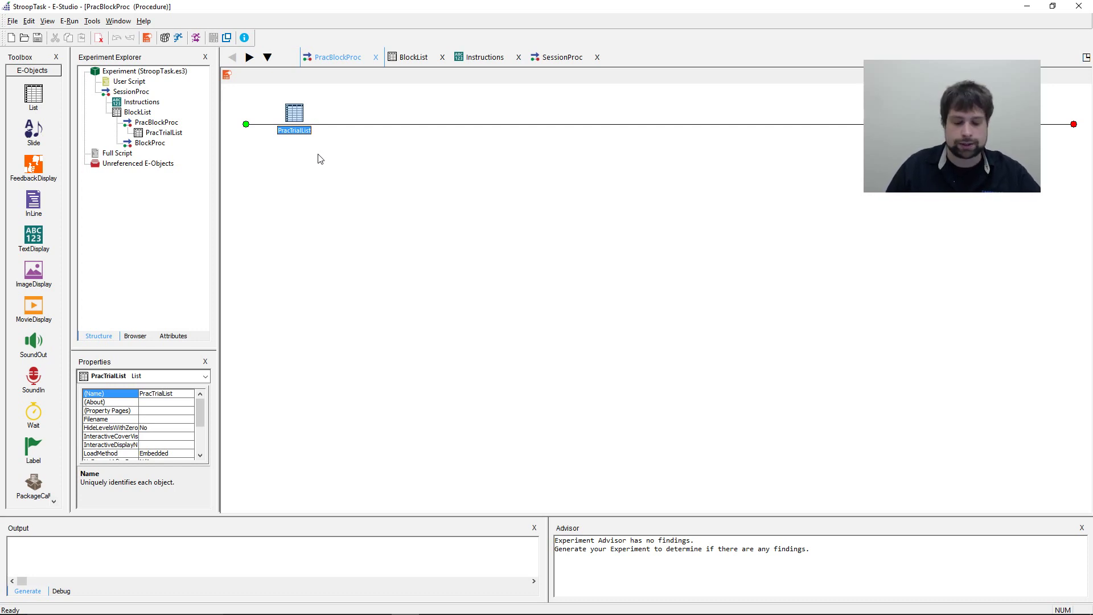
click(340, 211)
Assign a new procedure named TrialProc to PracTrialList's first level, creating it and making it the default for new levels.
double_click(294, 113)
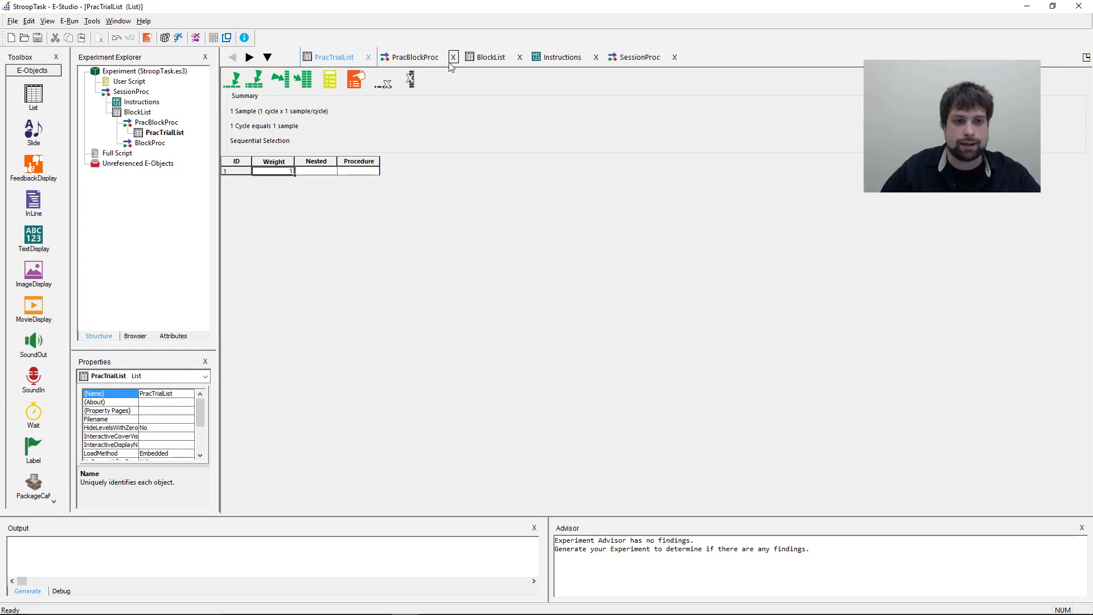
click(344, 171)
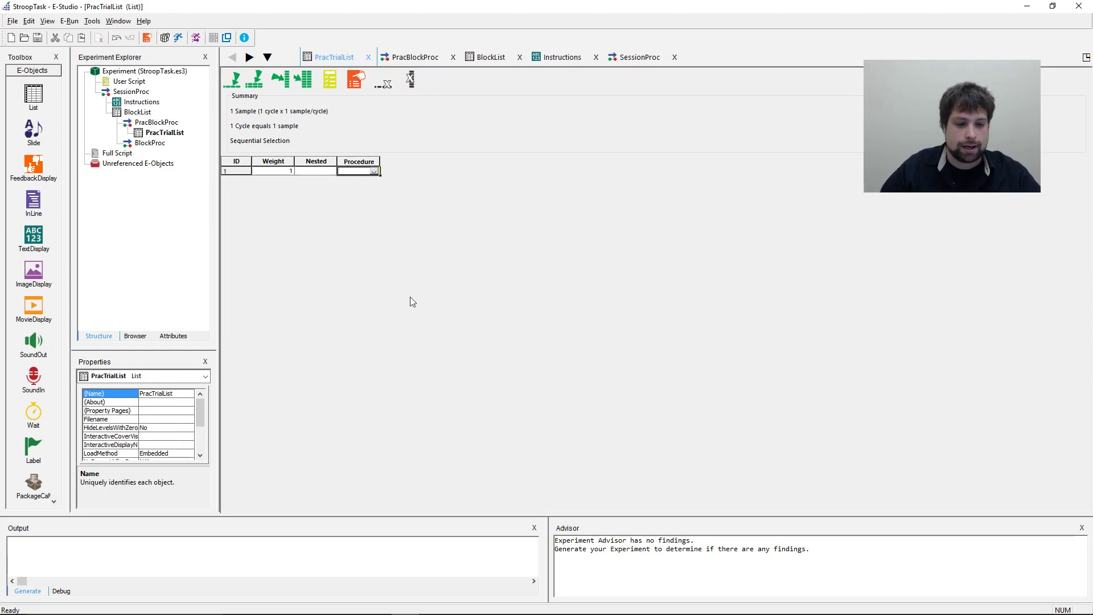
text(T)
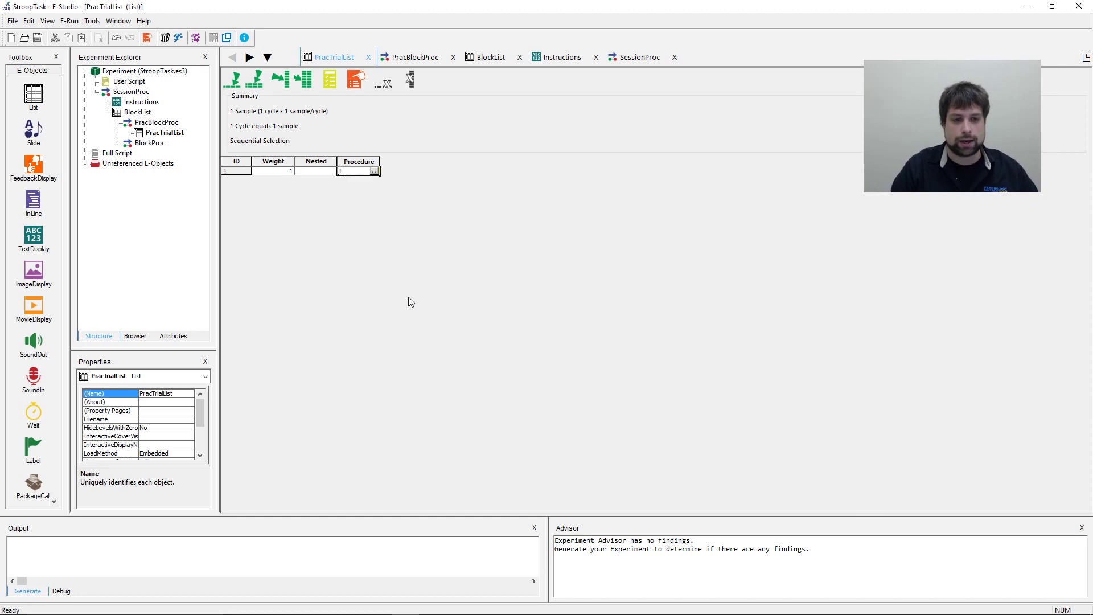
text(rialProc)
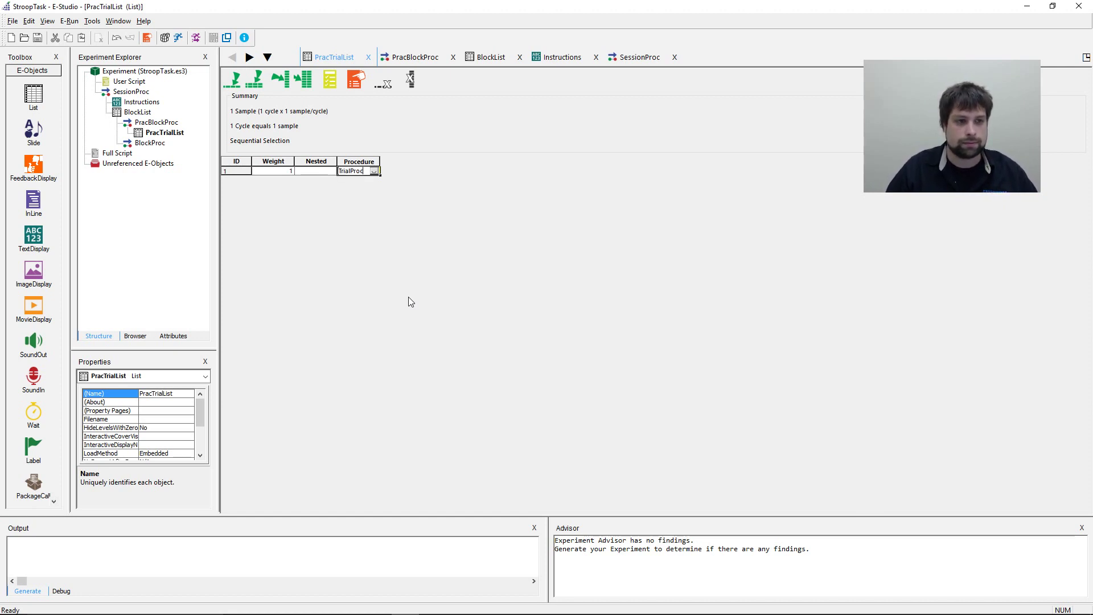
key(Return)
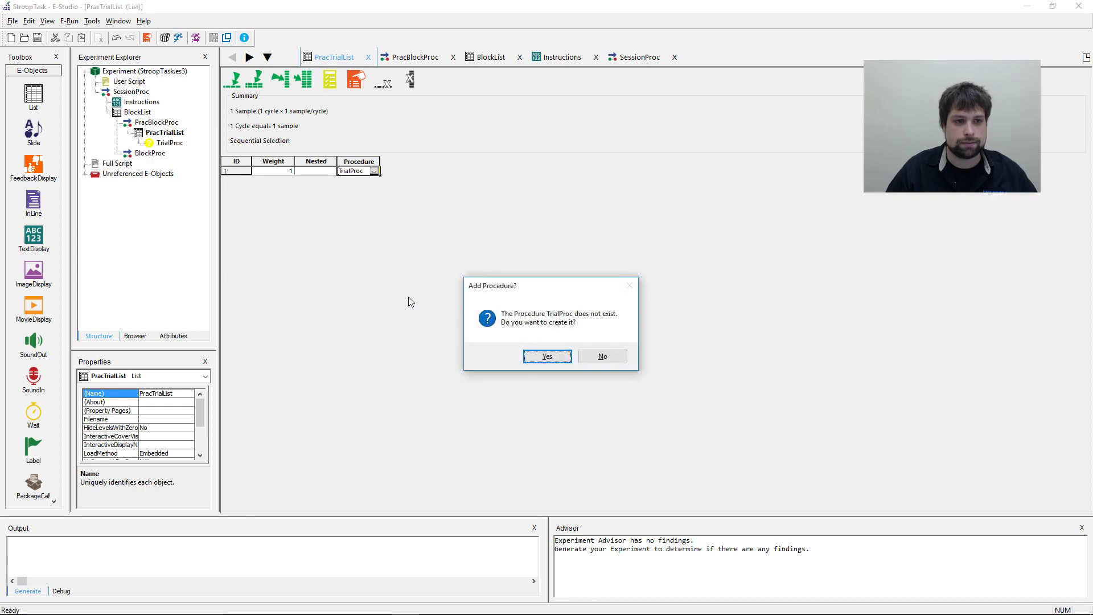
key(Return)
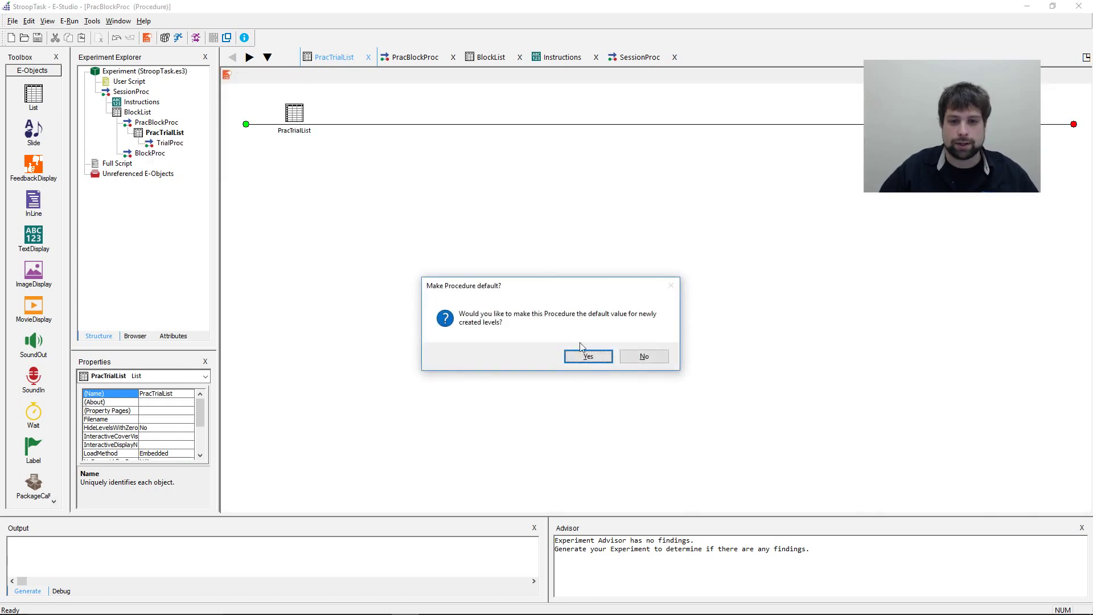
click(600, 357)
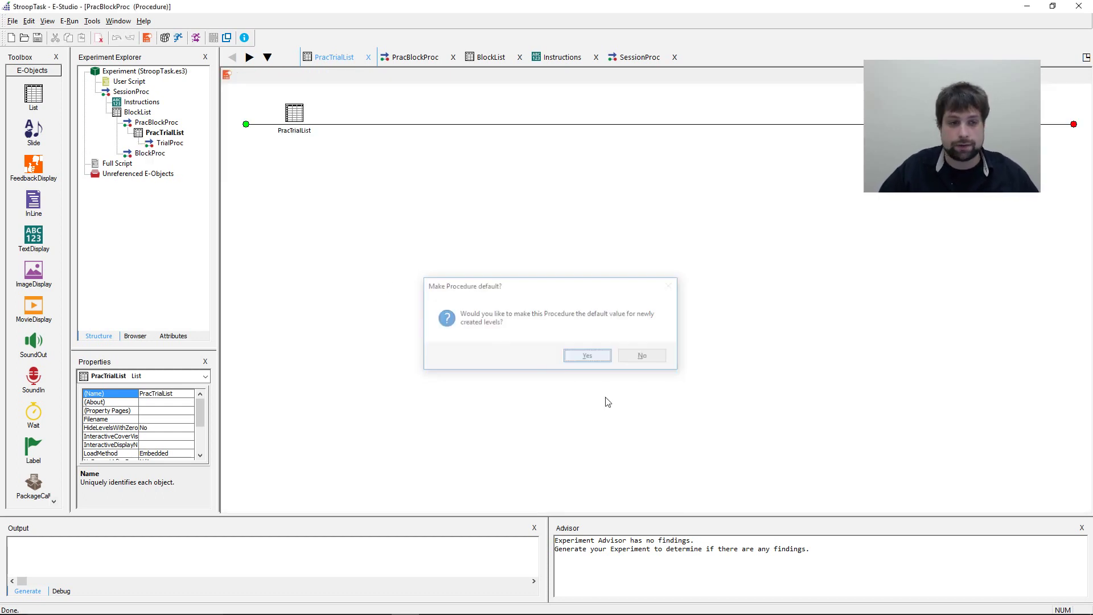
Reopen PracTrialList, add an attribute named StimWord and set its value to XXXX for the first level.
double_click(294, 114)
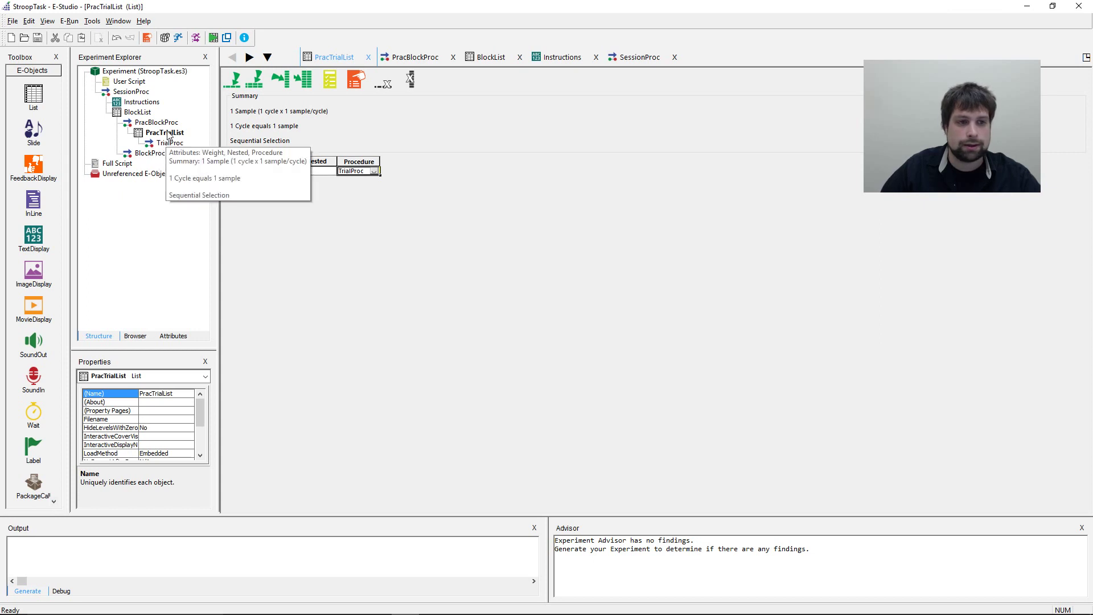
click(399, 226)
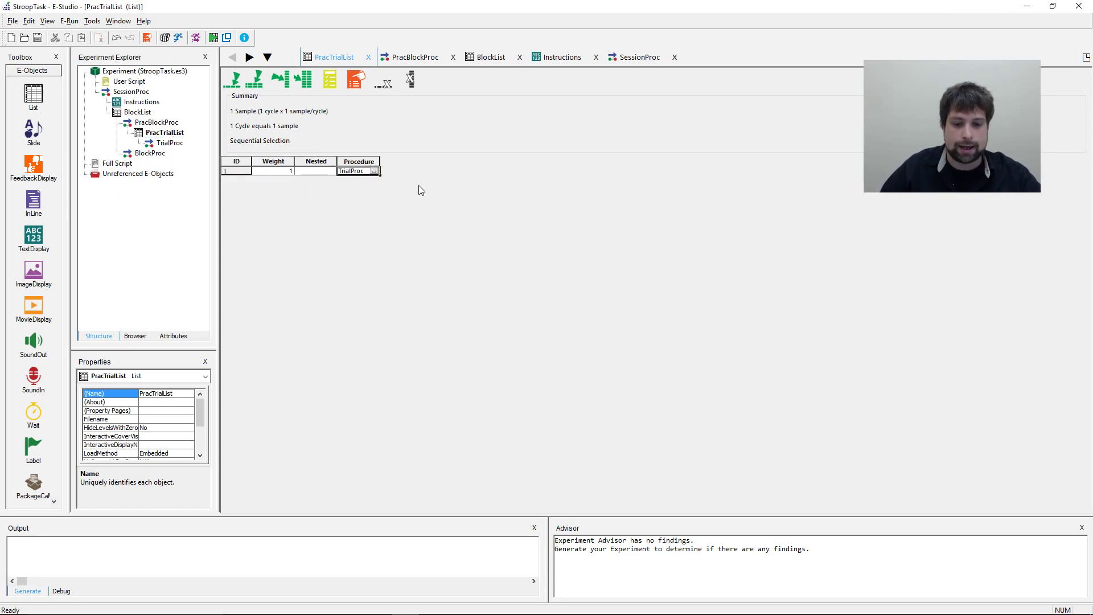
click(281, 83)
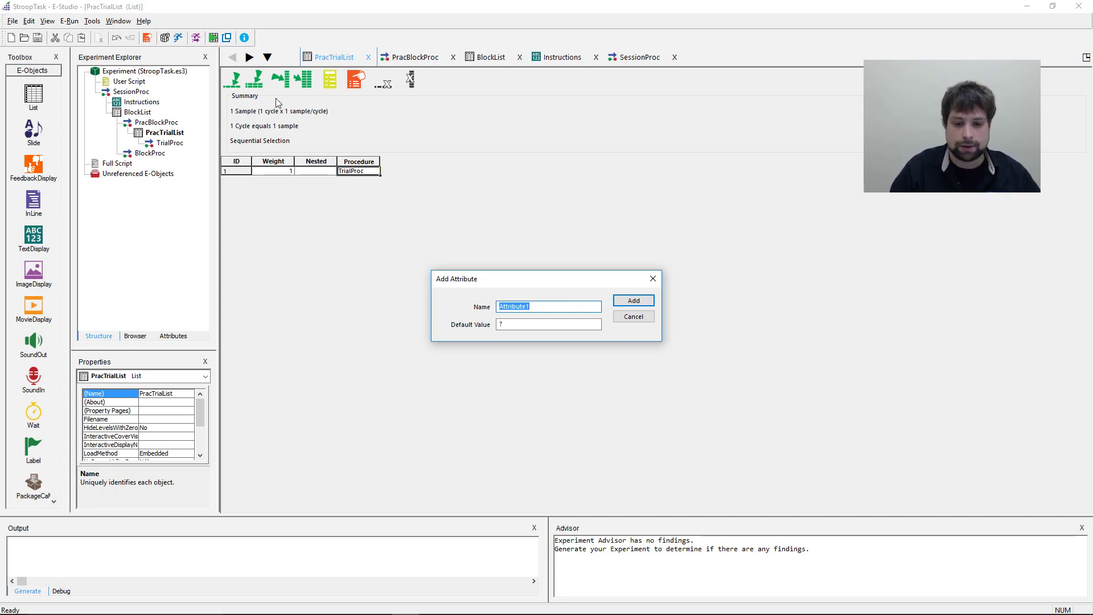
text(StimWrod)
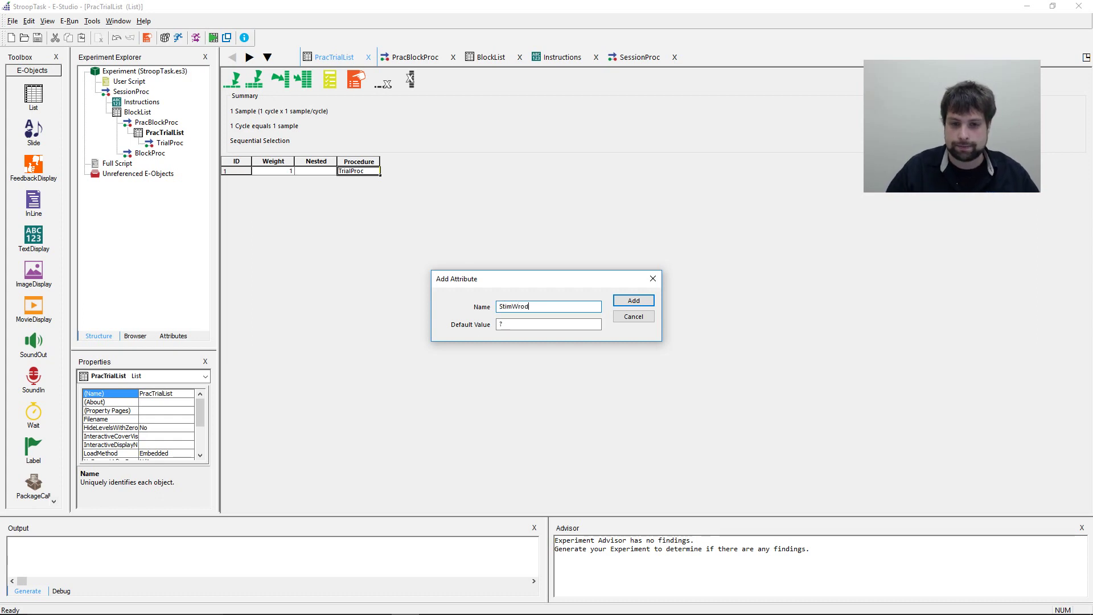
key(BackSpace)
key(BackSpace)
key(BackSpace)
text(ord)
key(Return)
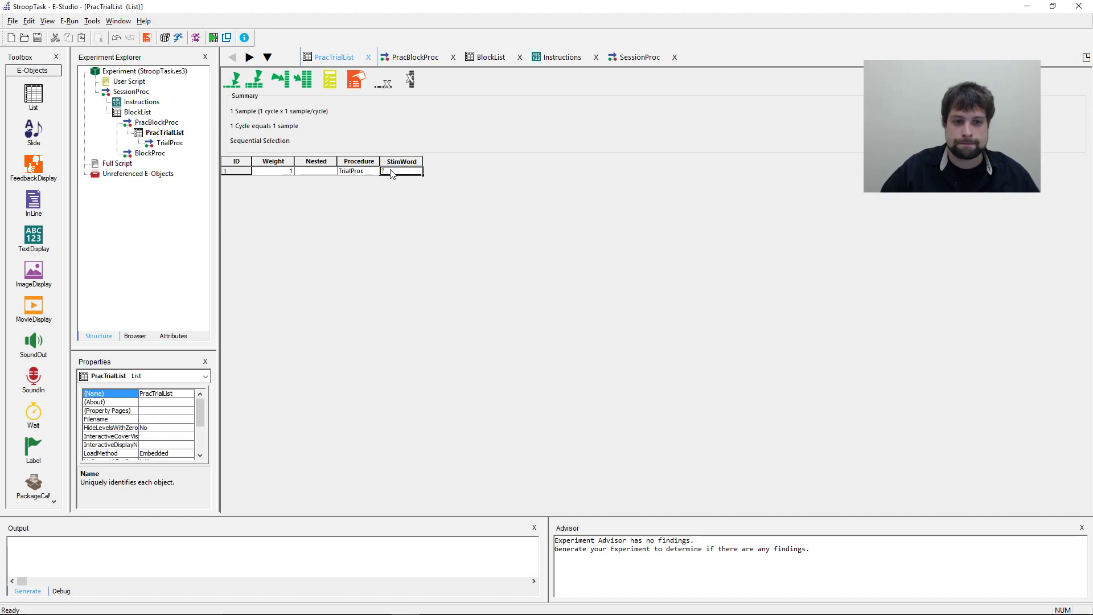
click(391, 173)
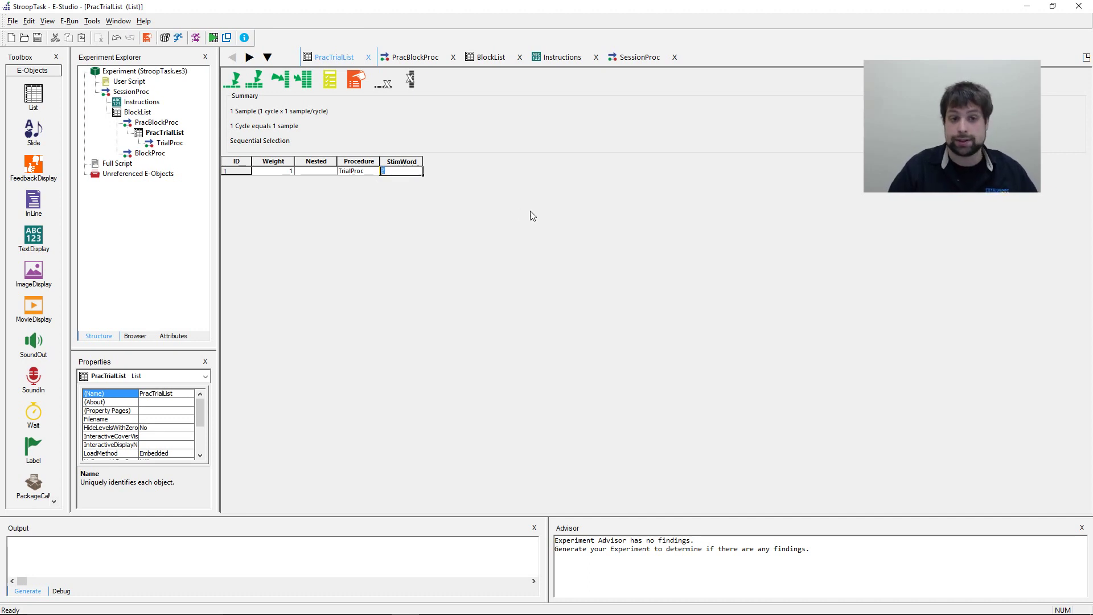
text(XXXX)
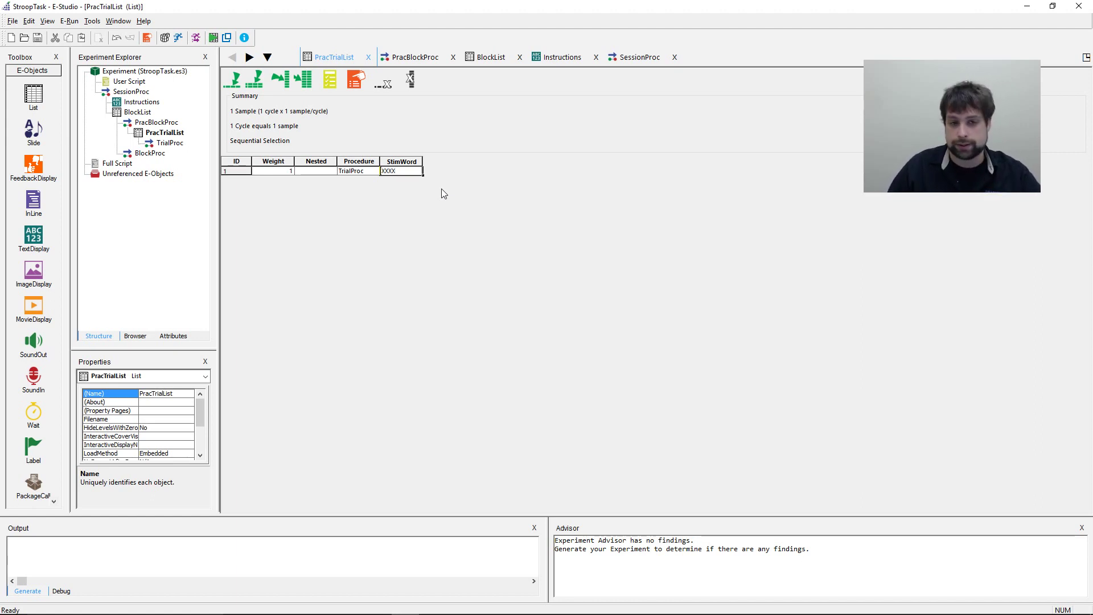
Add a StimColor attribute to PracTrialList, widen its column and set the first level's value to green.
click(282, 84)
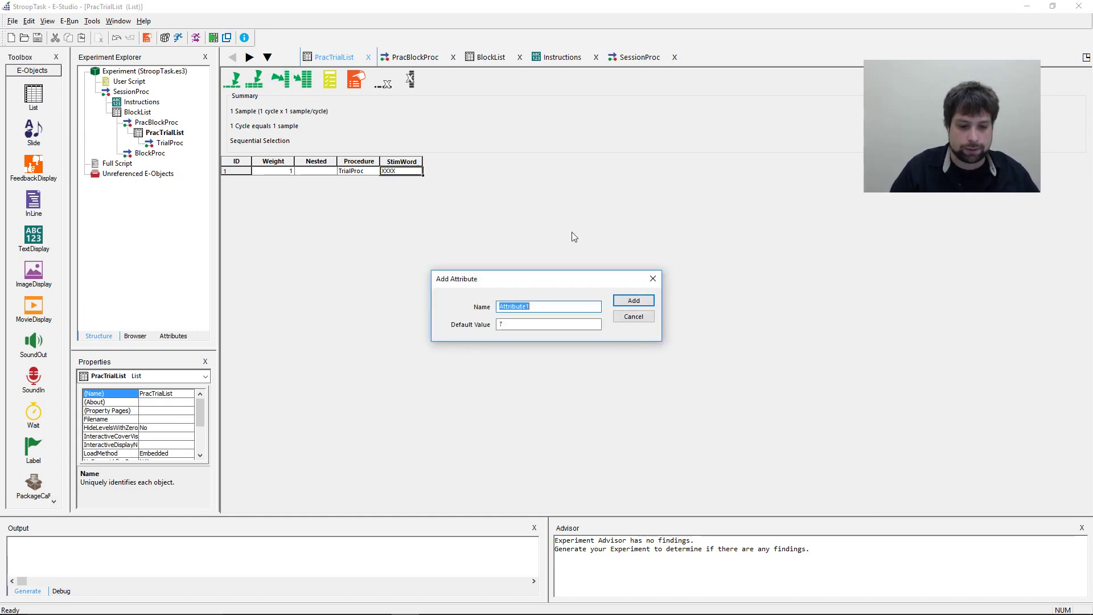
text(Stim)
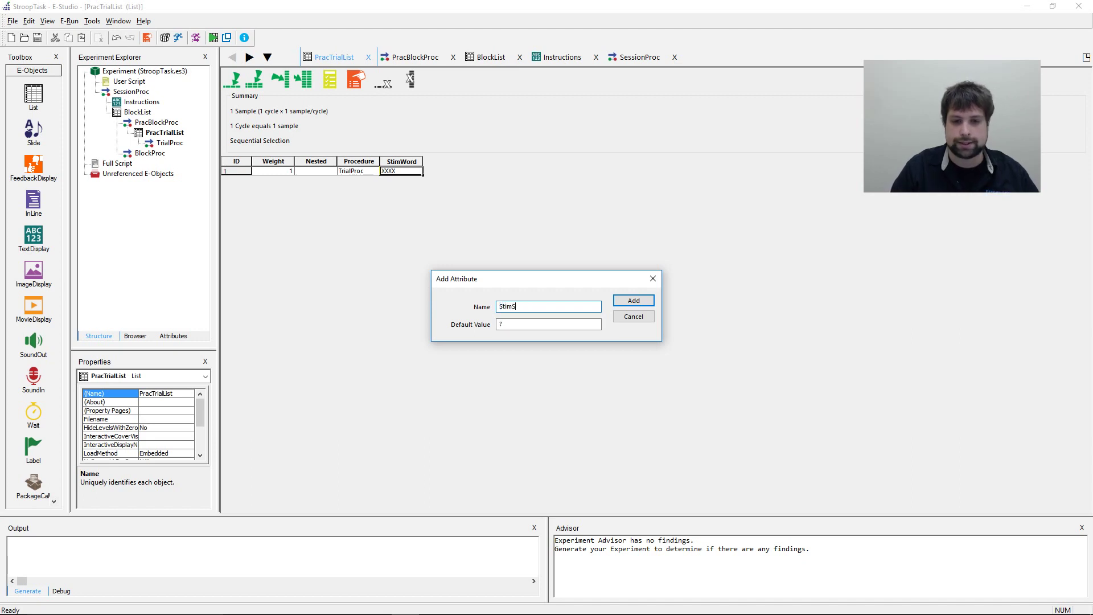
text(Color)
key(Return)
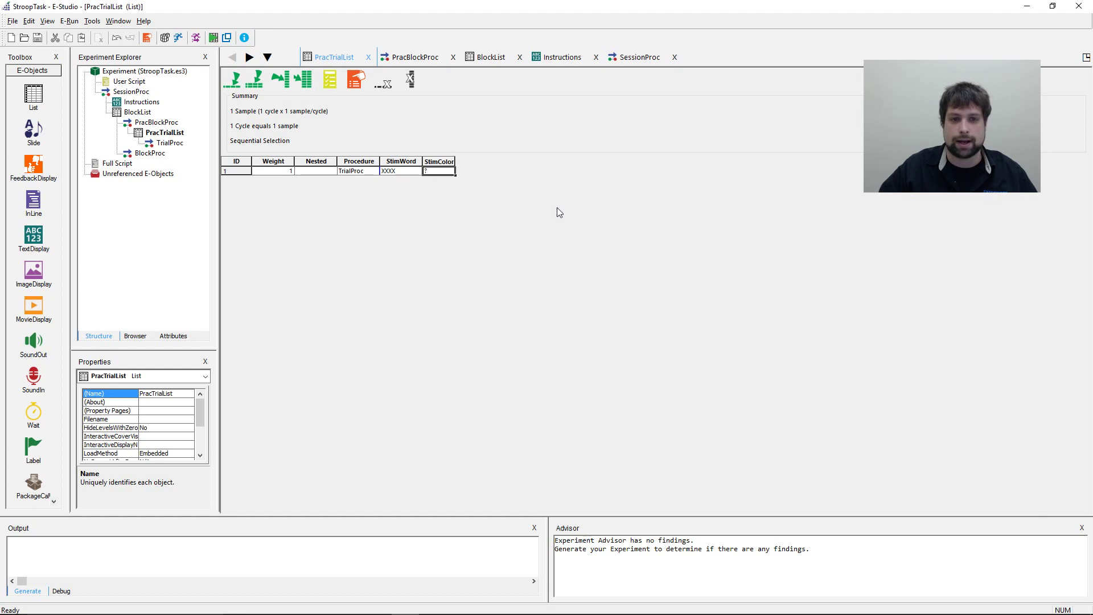
drag(455, 162, 471, 162)
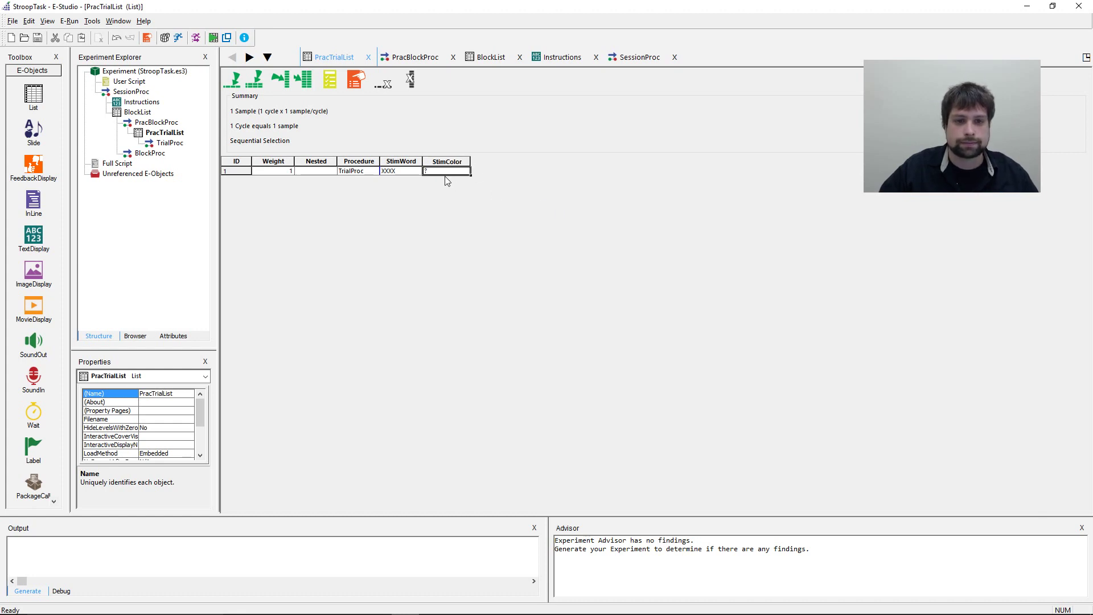
click(429, 170)
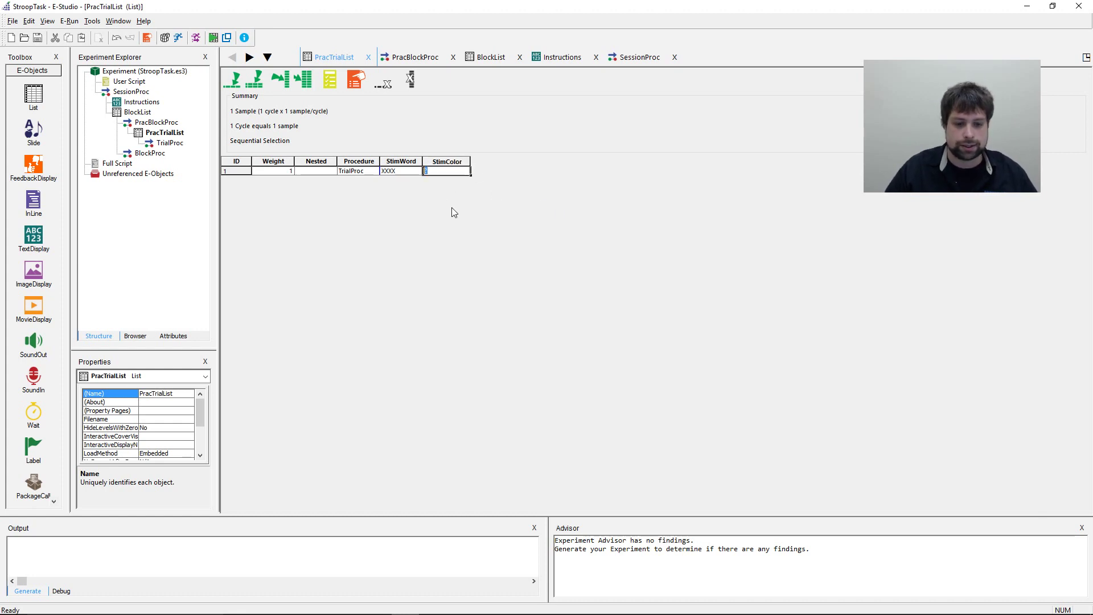
text(green)
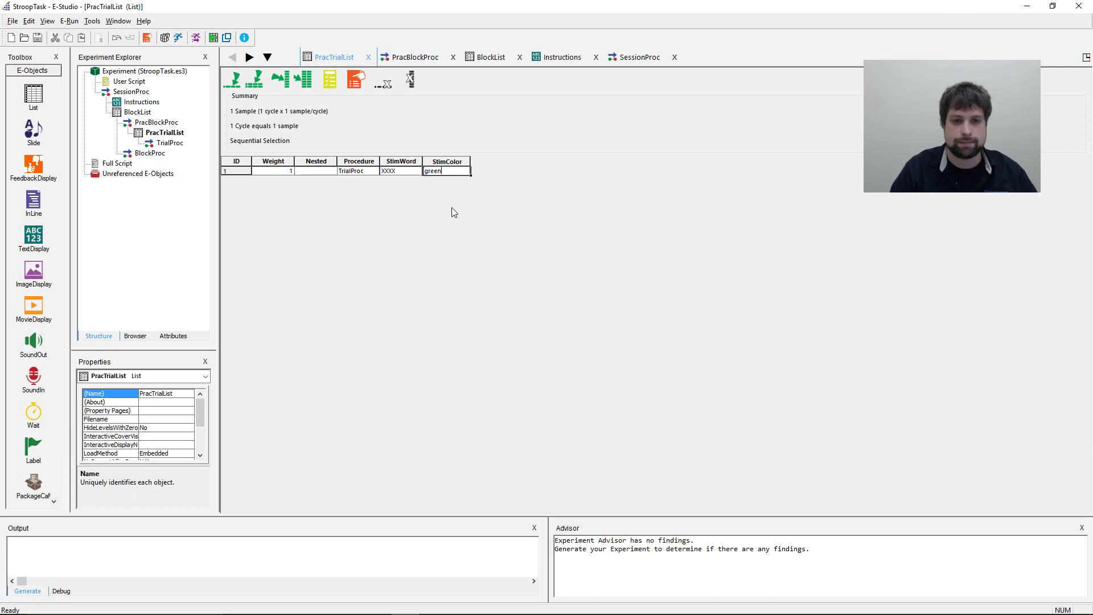
key(Return)
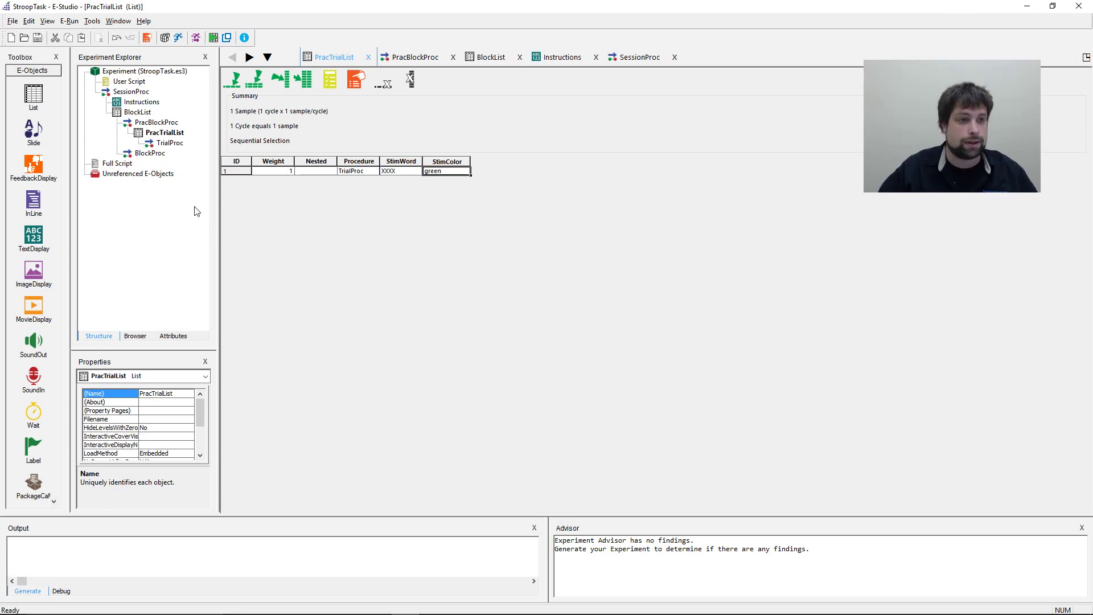
Check the response keys in Instructions, then add an attribute named Correct to PracTrialList and set the first level's value to 1.
click(562, 63)
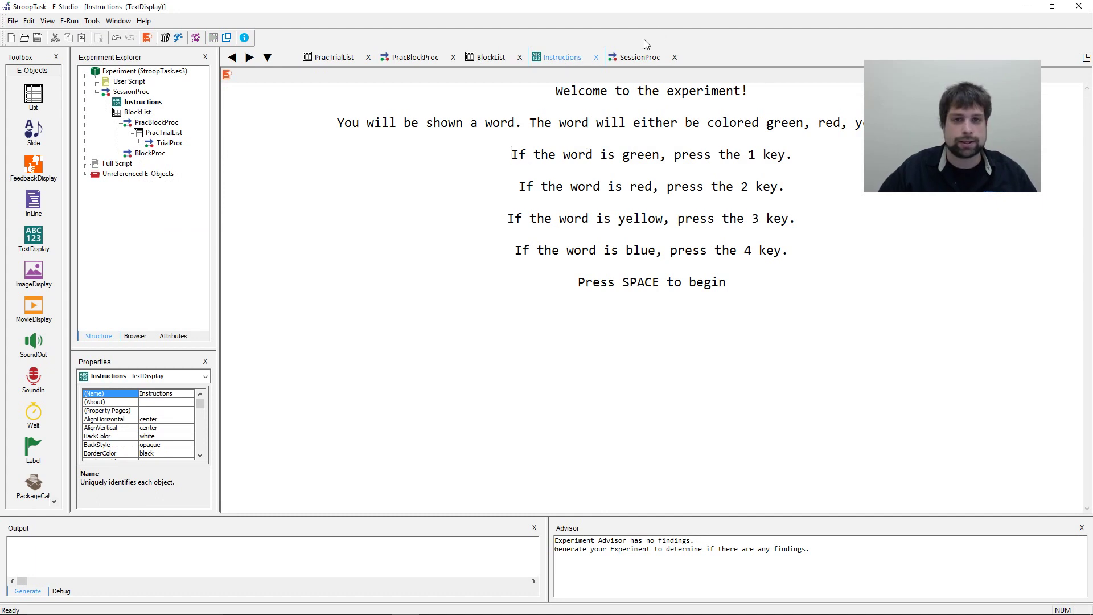
click(640, 57)
click(353, 57)
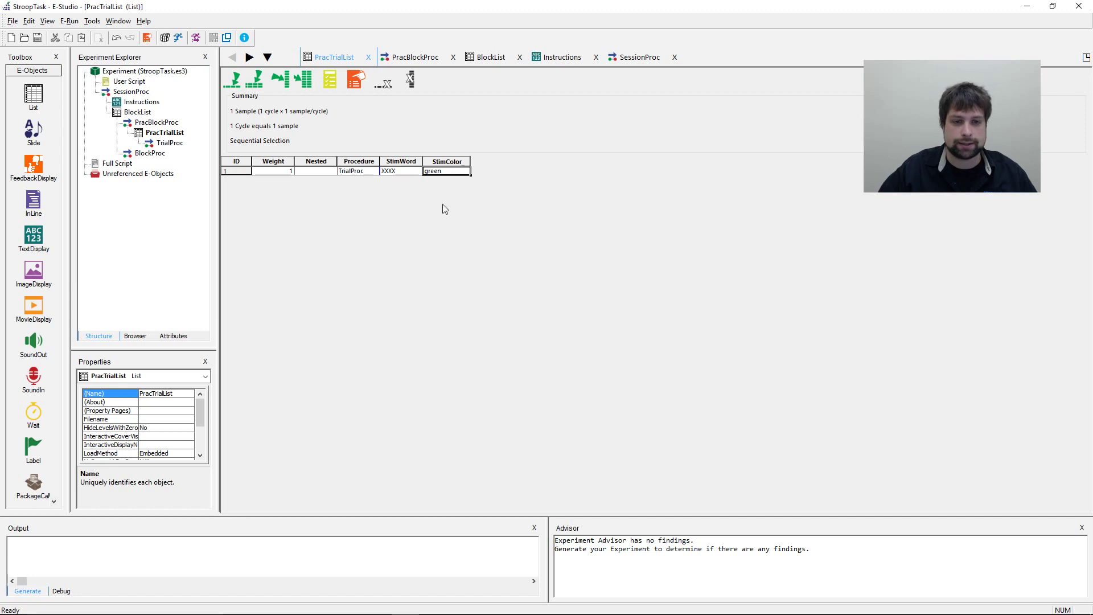
click(282, 87)
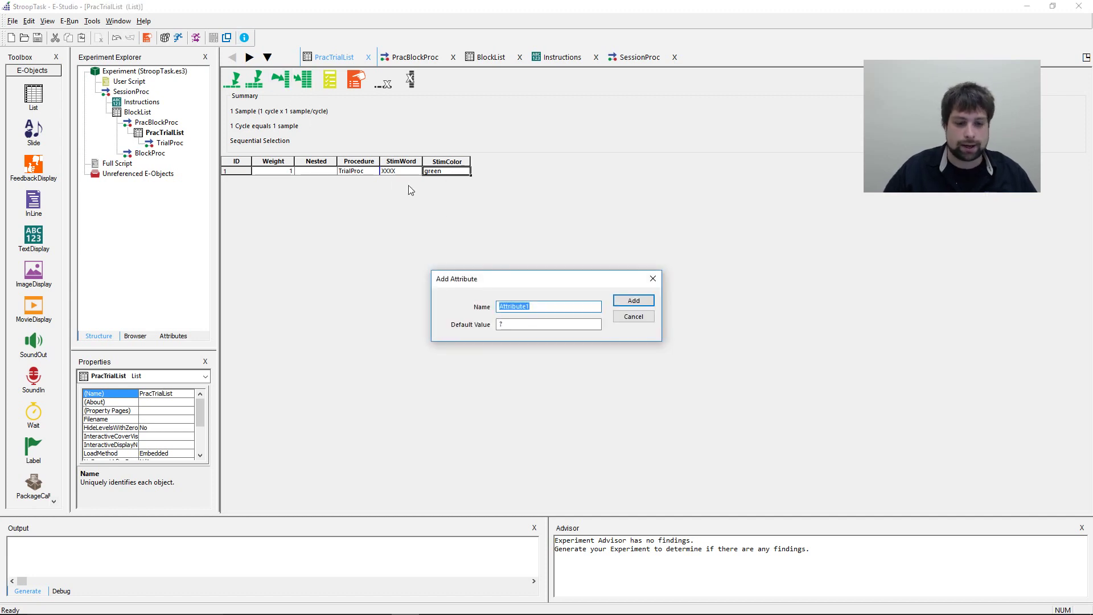
text(Co)
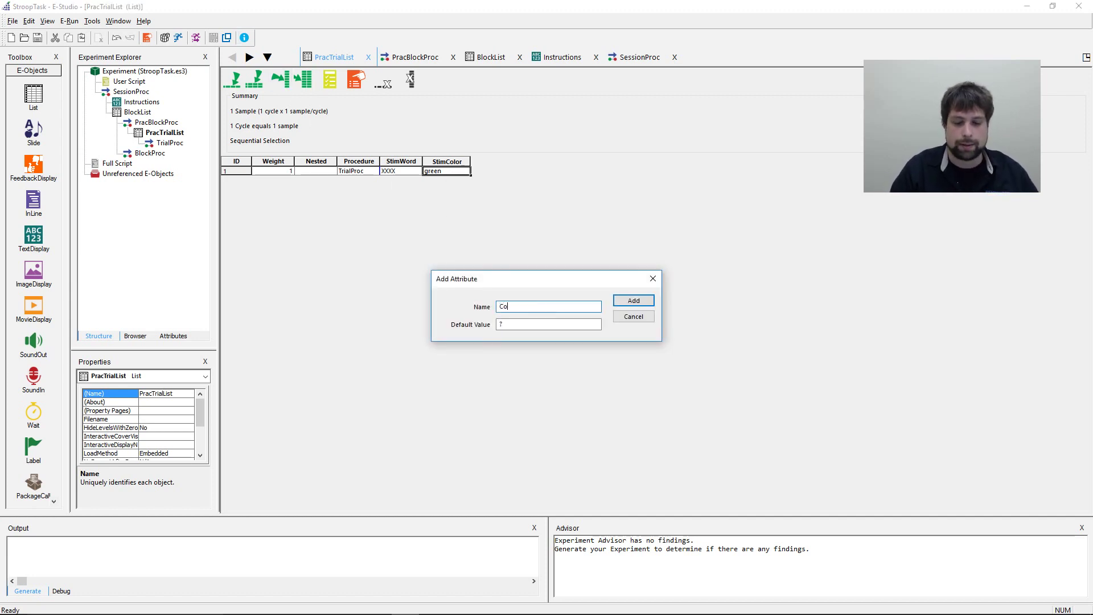
text(rrect)
key(Return)
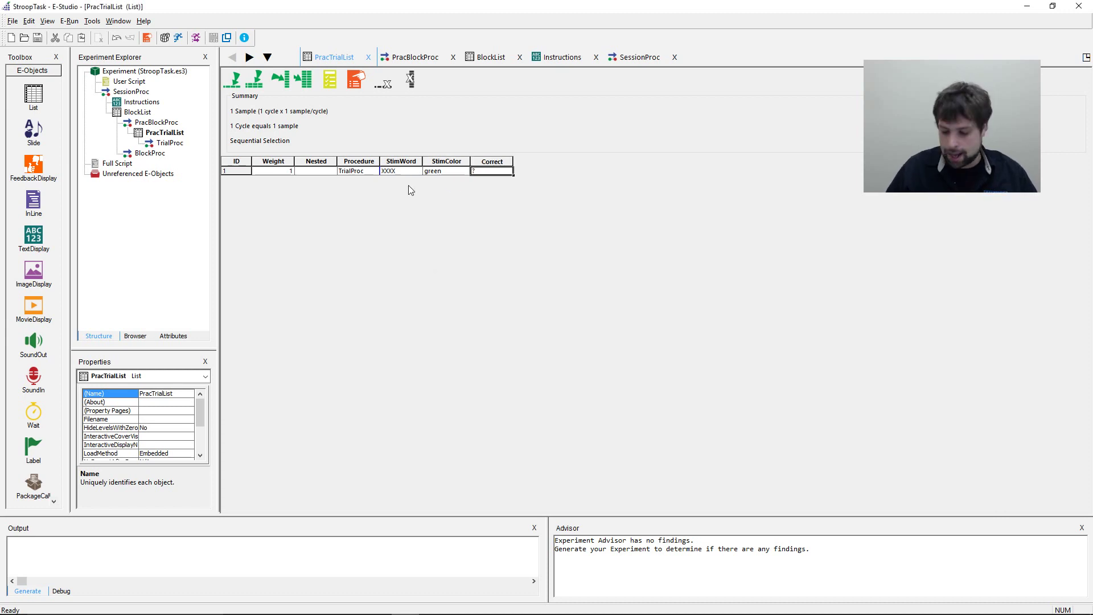
text(1)
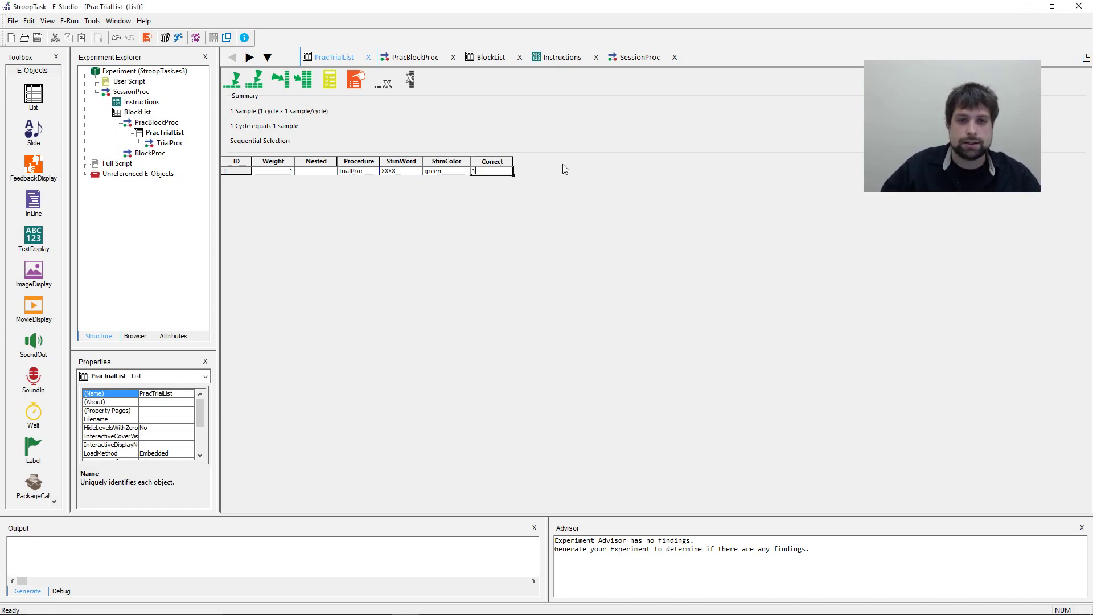
Add three levels to PracTrialList and fill the StimWord value of levels 2 to 4 with XXXX.
click(235, 80)
click(236, 79)
click(235, 79)
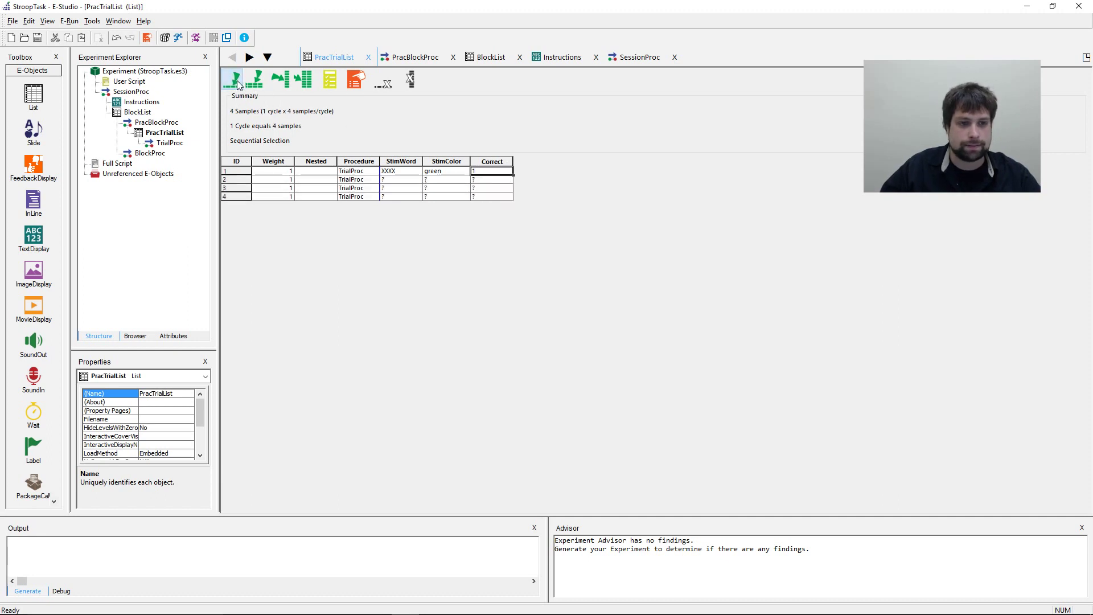
click(401, 173)
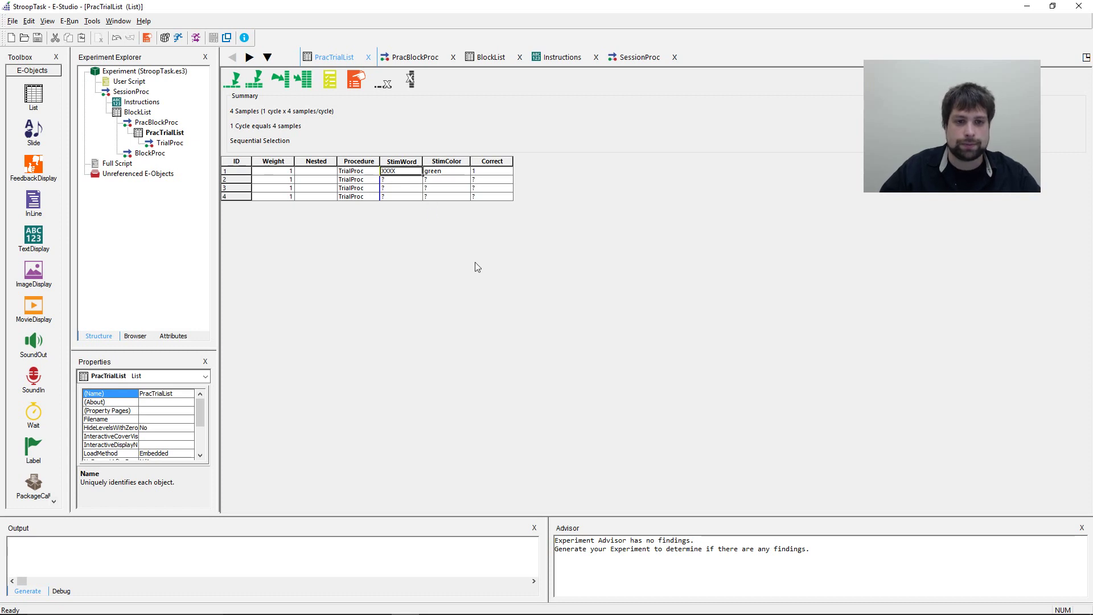
key(Down)
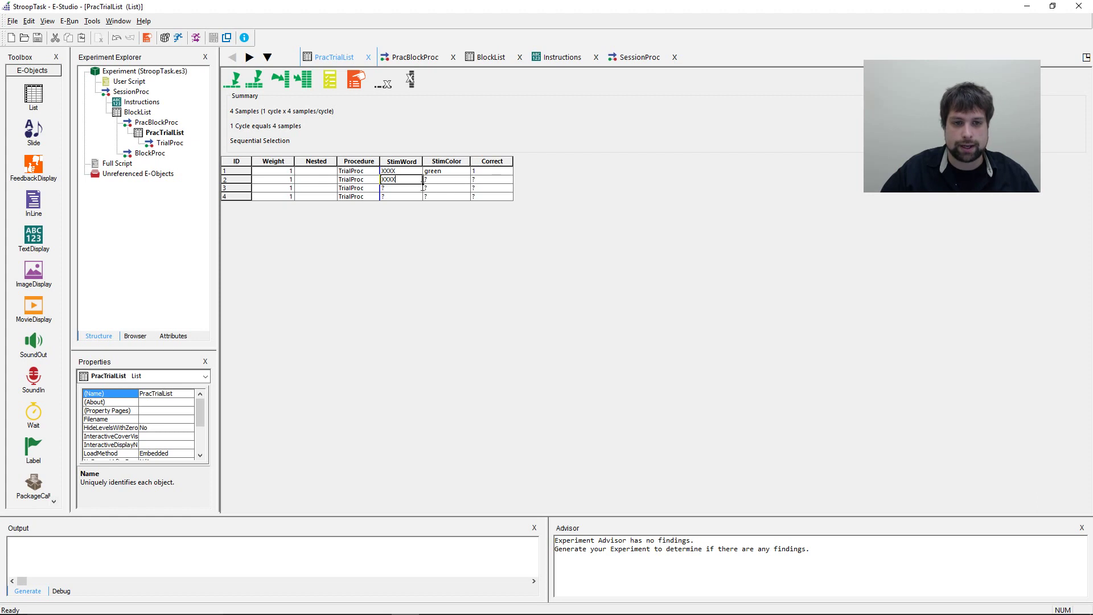
drag(423, 181, 424, 206)
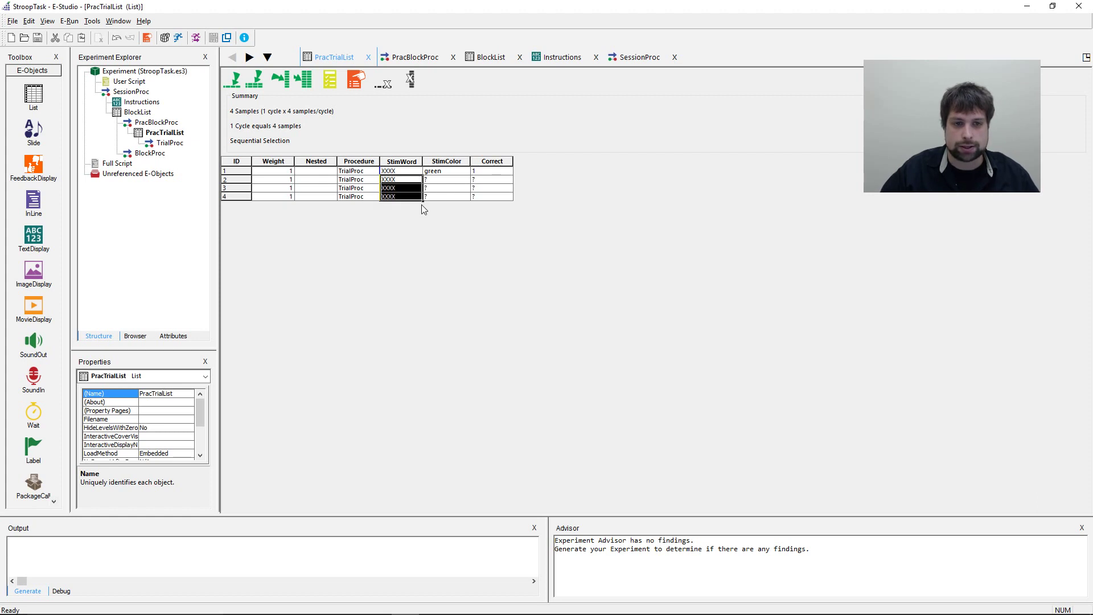
click(413, 188)
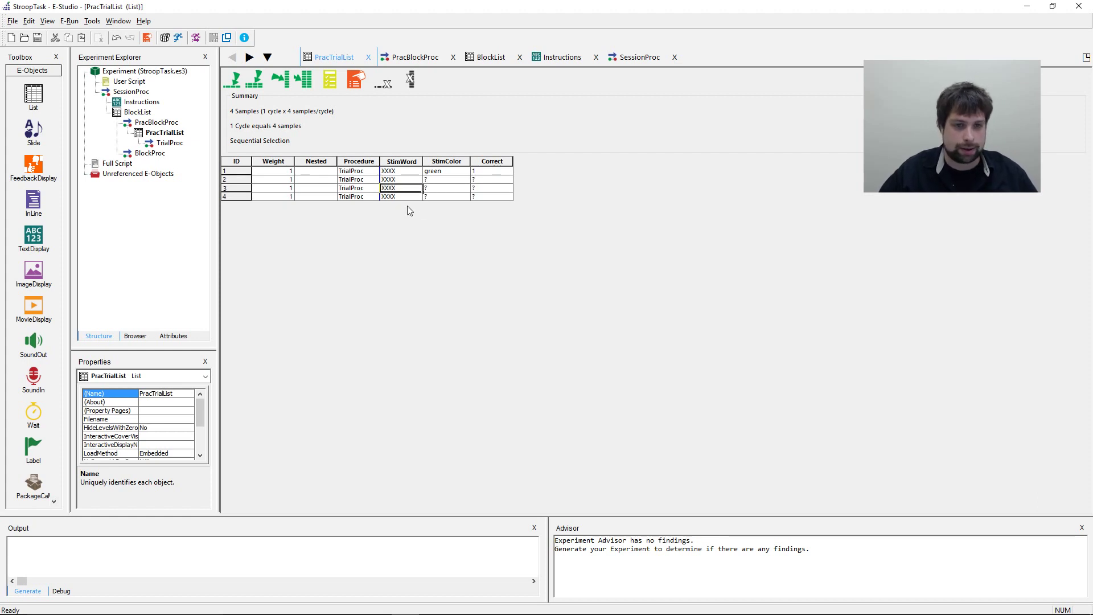
Set StimColor to red, yellow and blue for levels 2, 3 and 4 of PracTrialList.
click(443, 171)
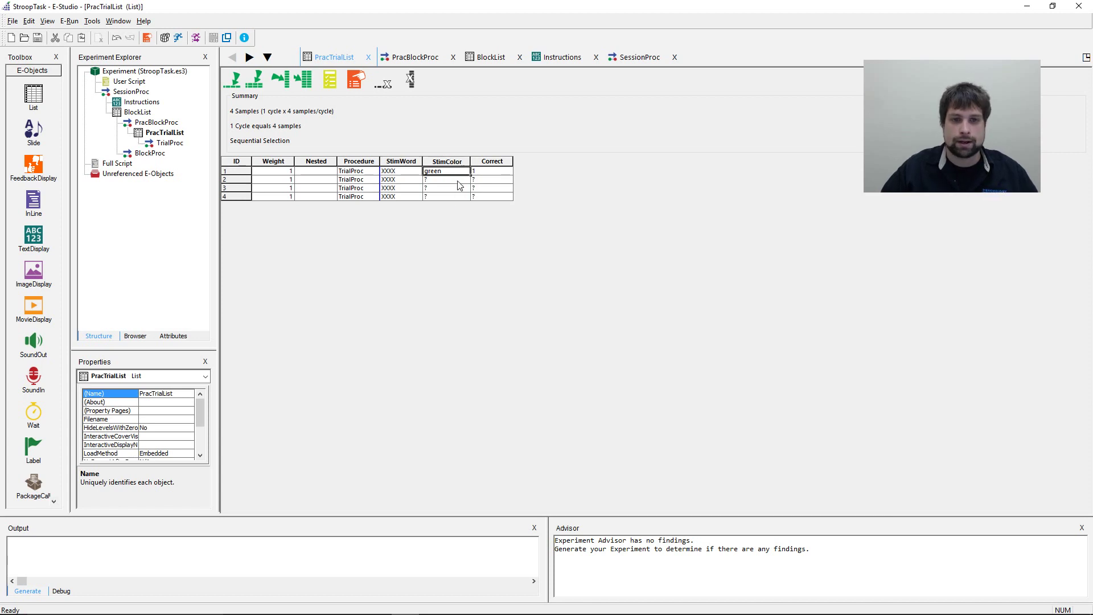
click(458, 180)
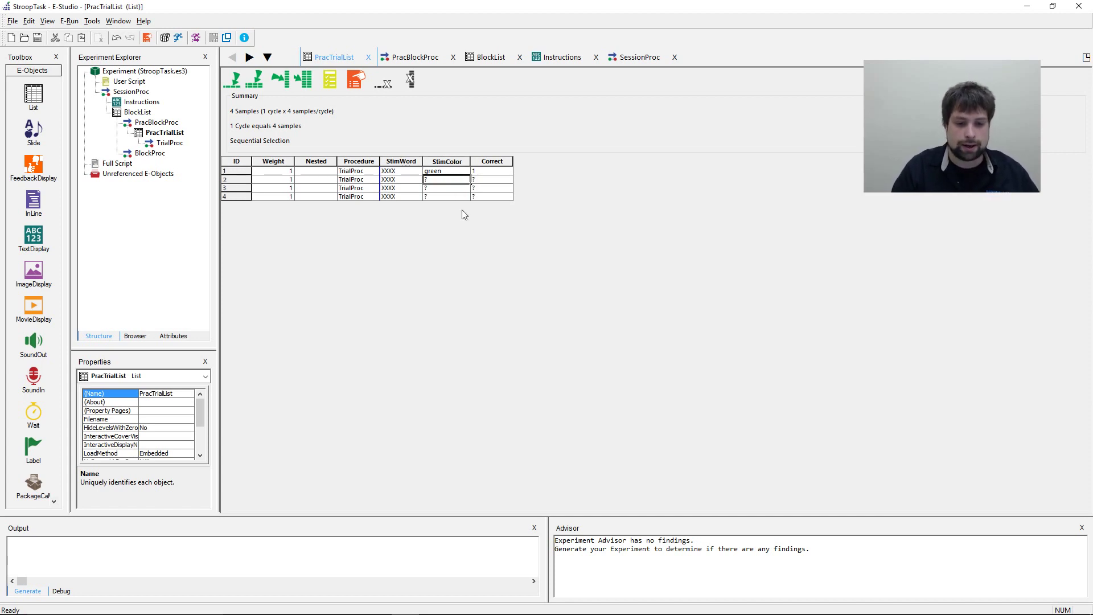
text(red)
key(Return)
text(yellow)
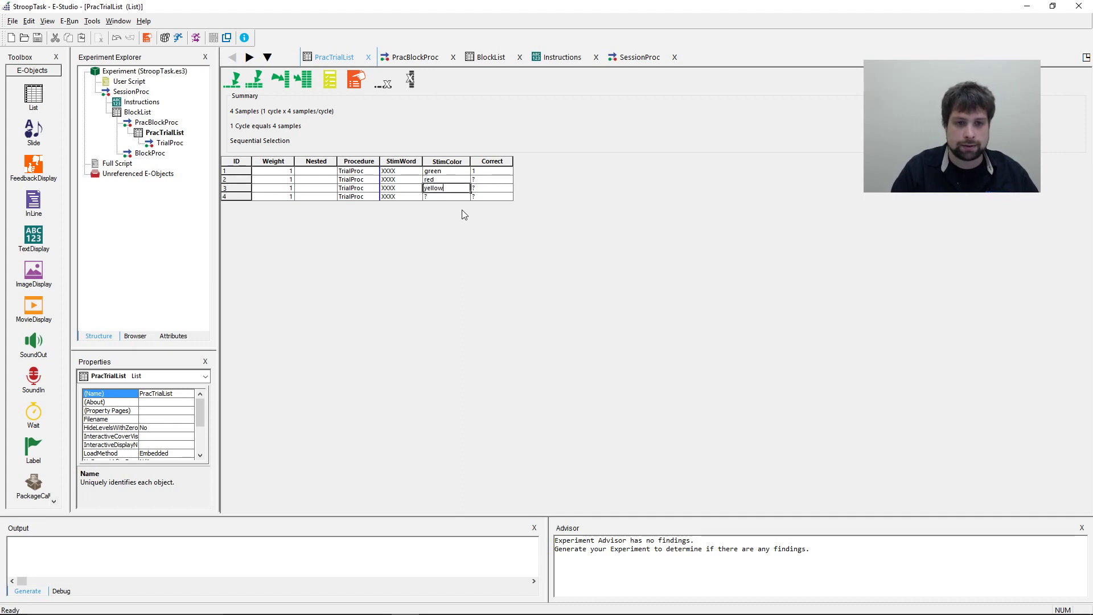
key(Return)
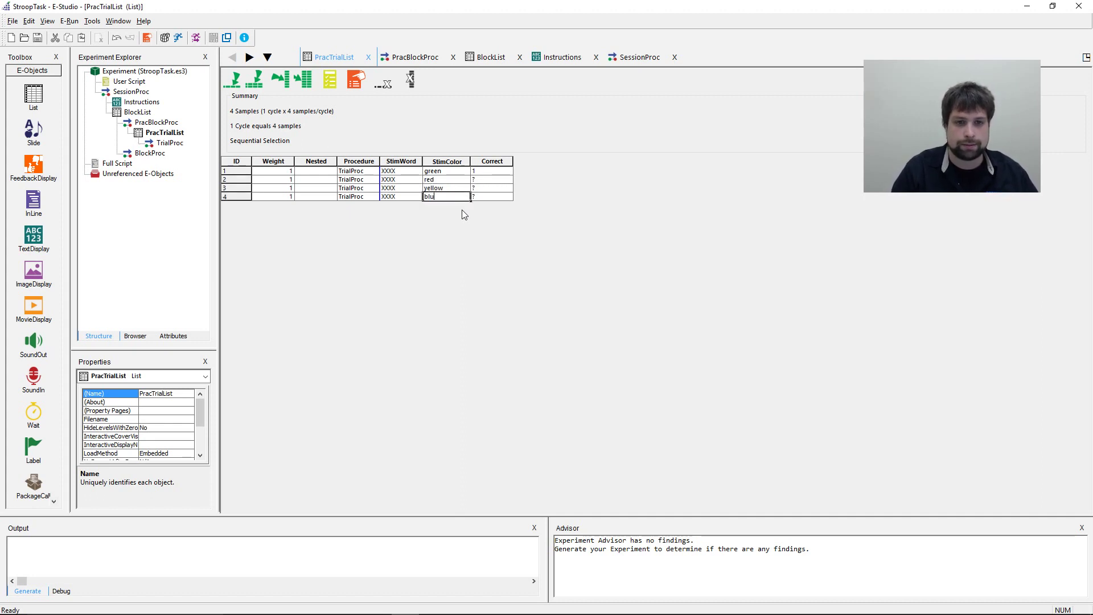
text(blue)
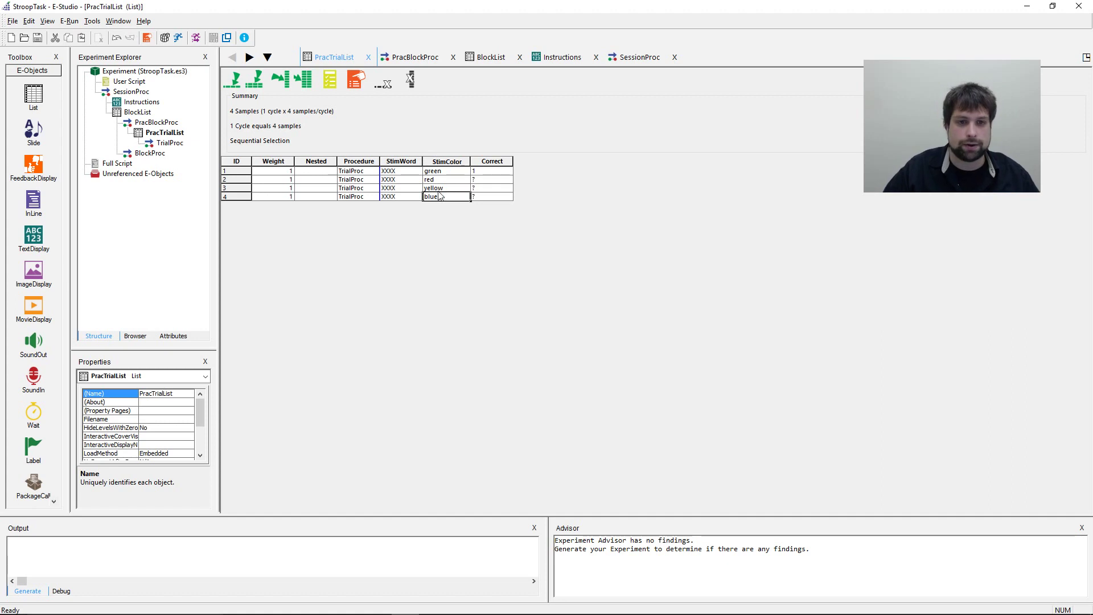
Set the Correct values of the red, yellow and blue levels to 2, 3 and 4.
click(447, 180)
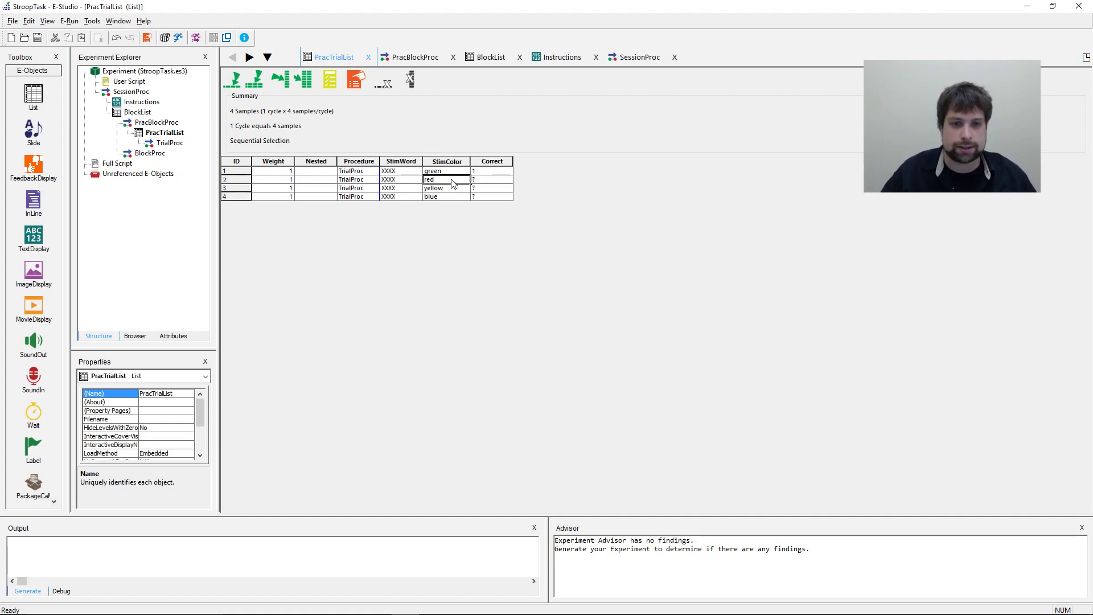
click(485, 181)
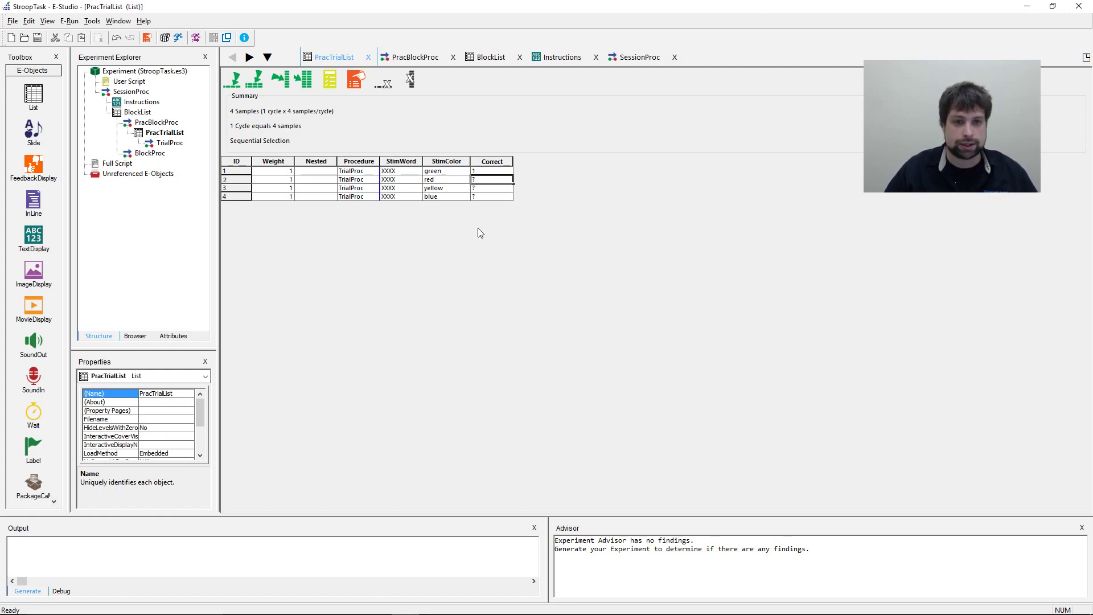
text(2)
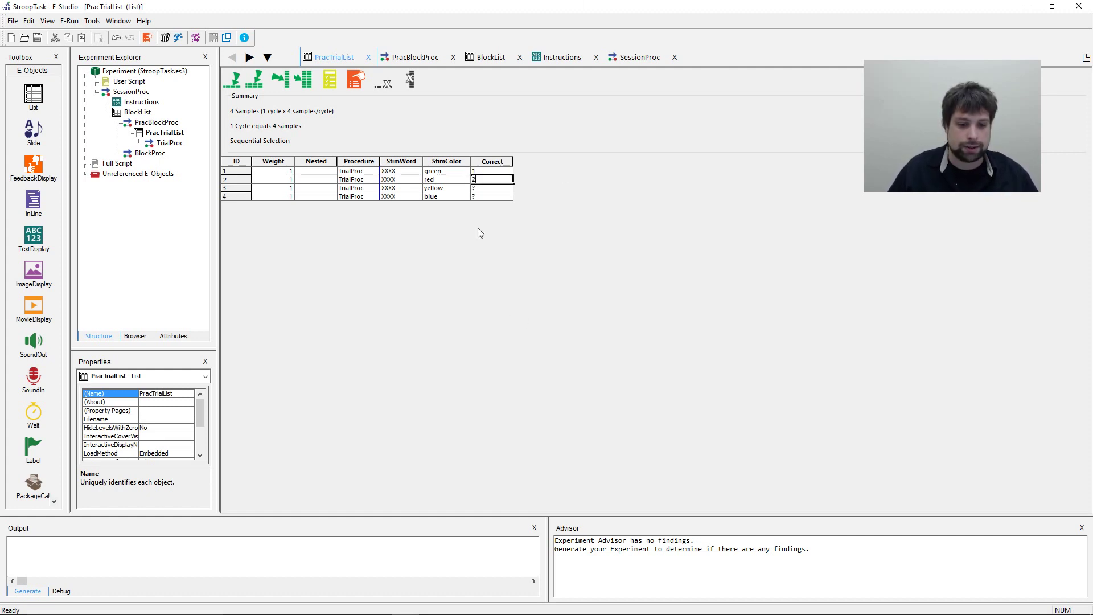
key(Return)
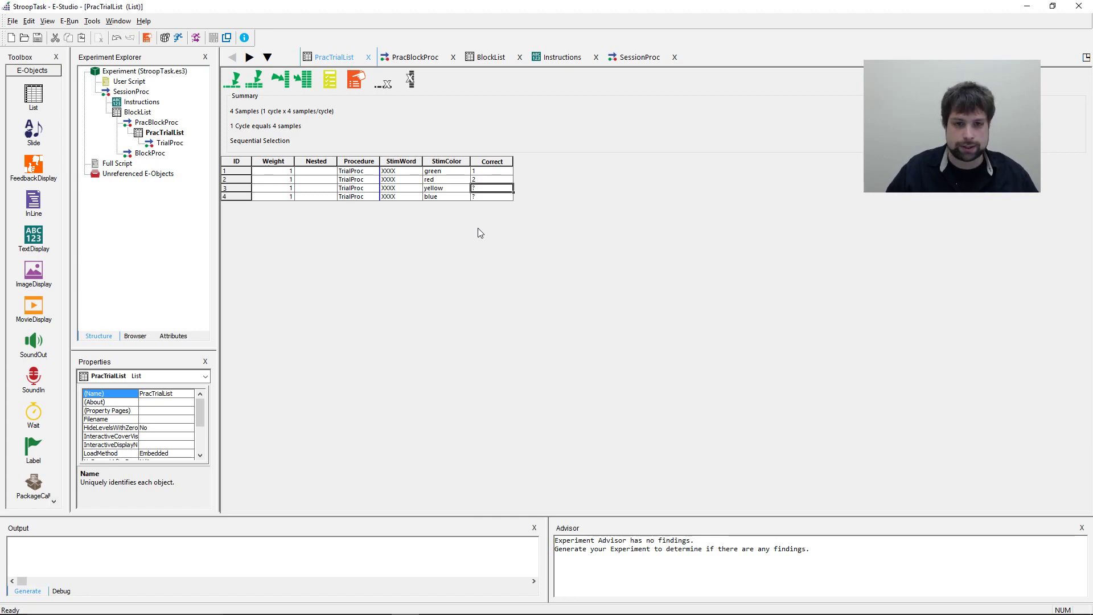
text(3)
key(Return)
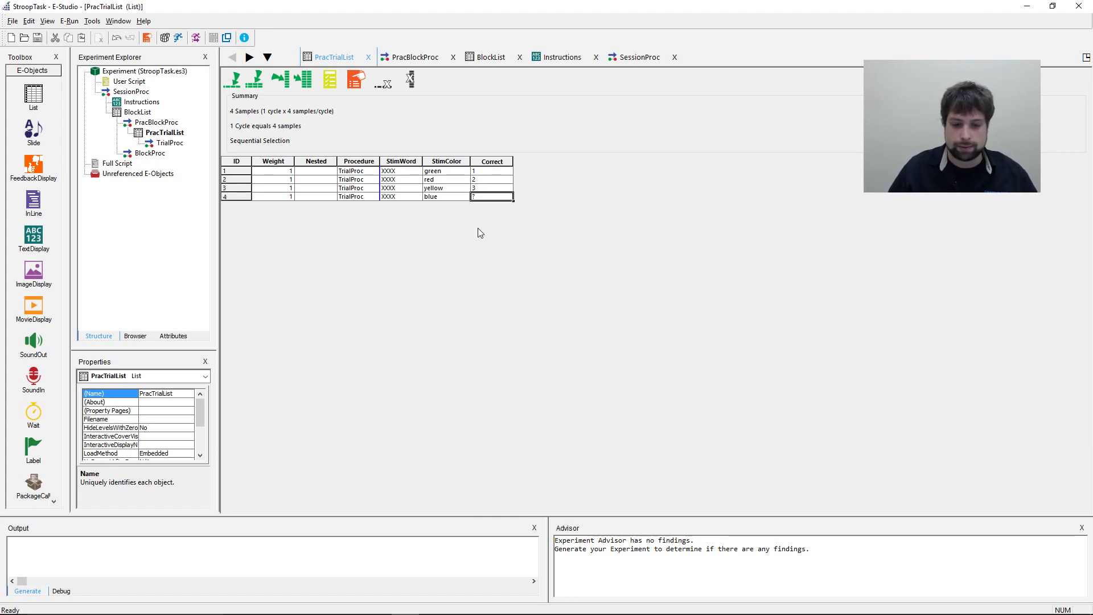
text(4)
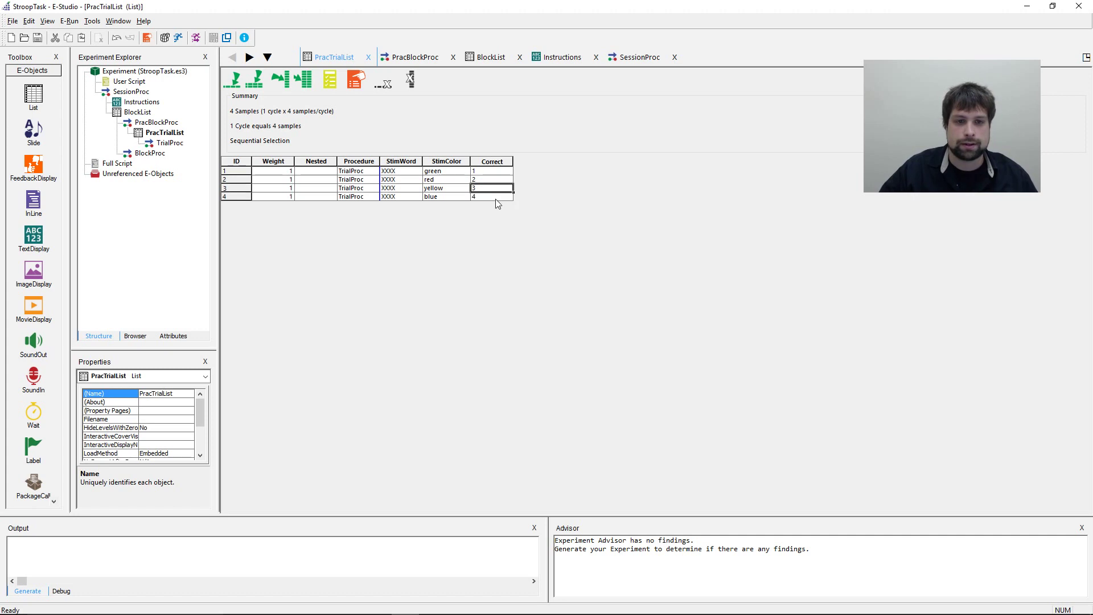
key(Down)
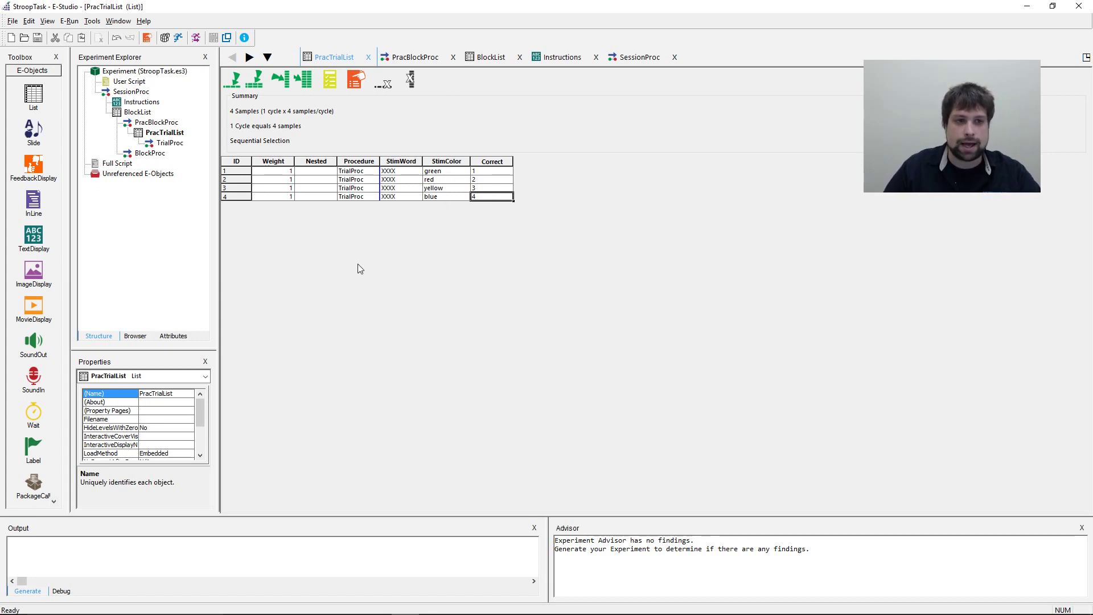
Add four levels to PracTrialList and copy the StimWord, StimColor and Correct values of levels 1 to 4 into the rows starting at level 6.
click(256, 83)
text(4)
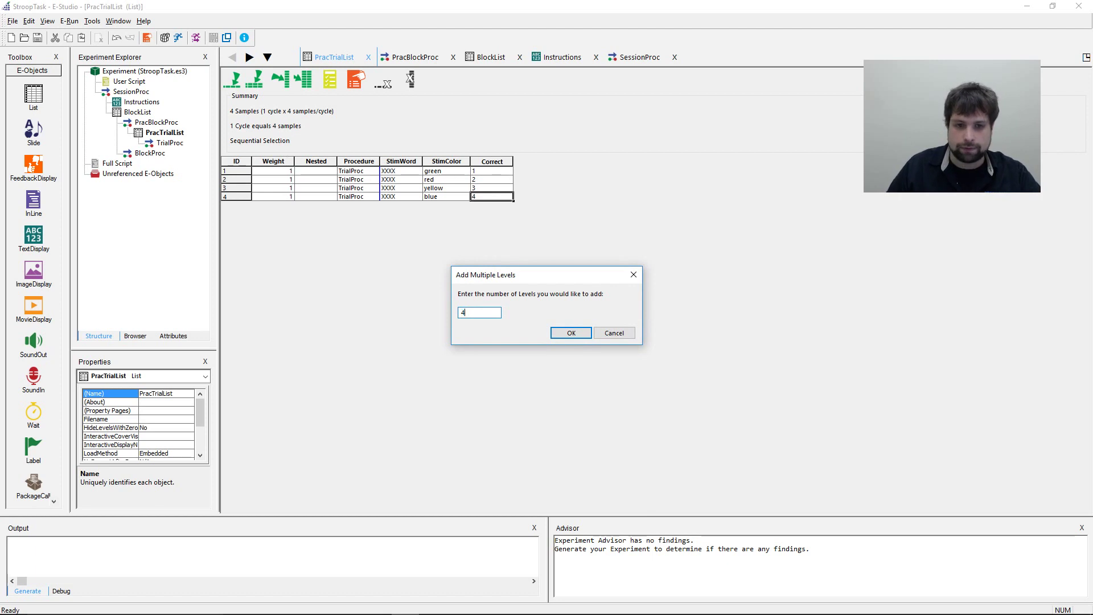
key(Return)
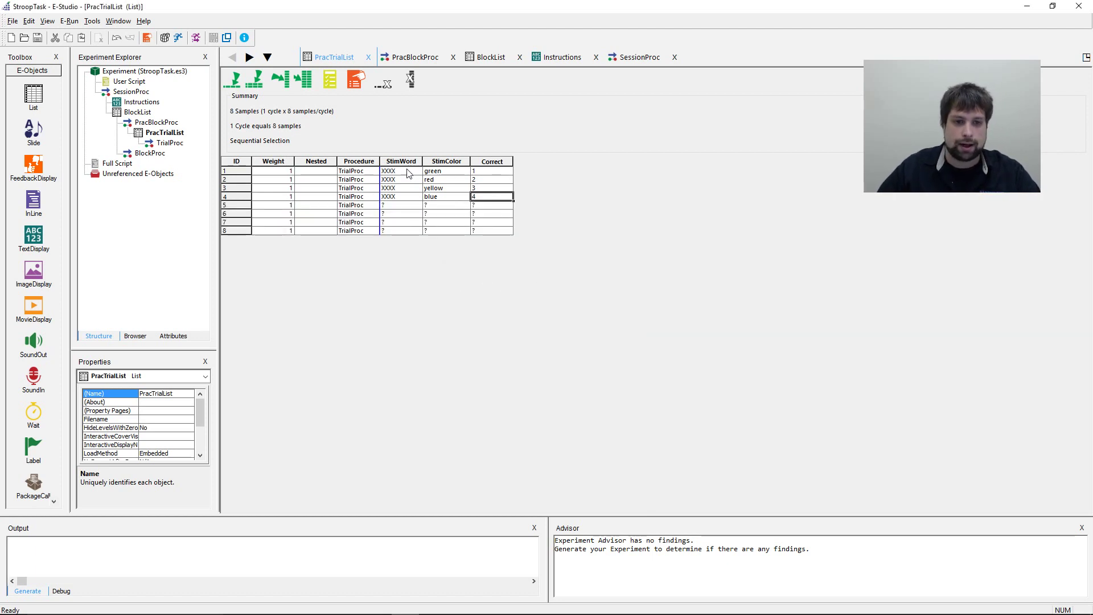
drag(408, 170, 487, 197)
key(ctrl+c)
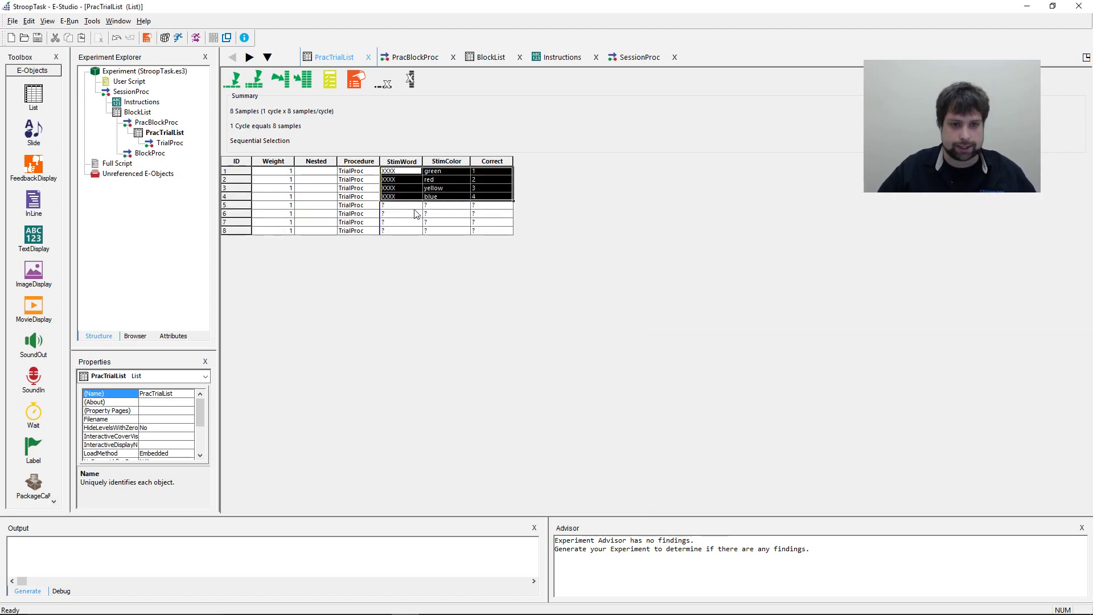
click(415, 213)
key(ctrl+v)
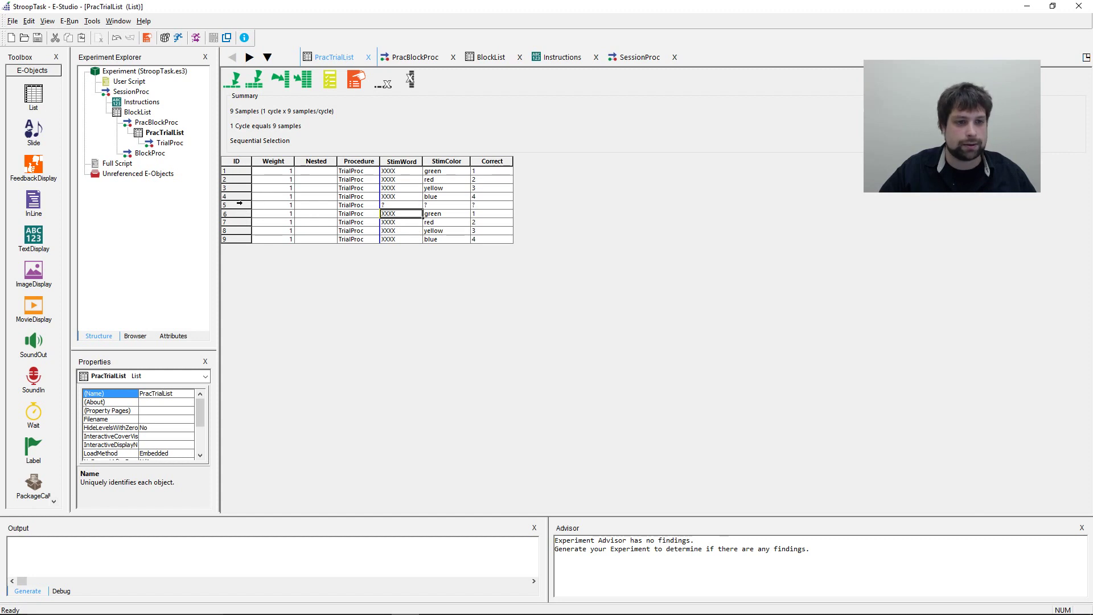
Delete the blank level 5 from PracTrialList.
click(240, 204)
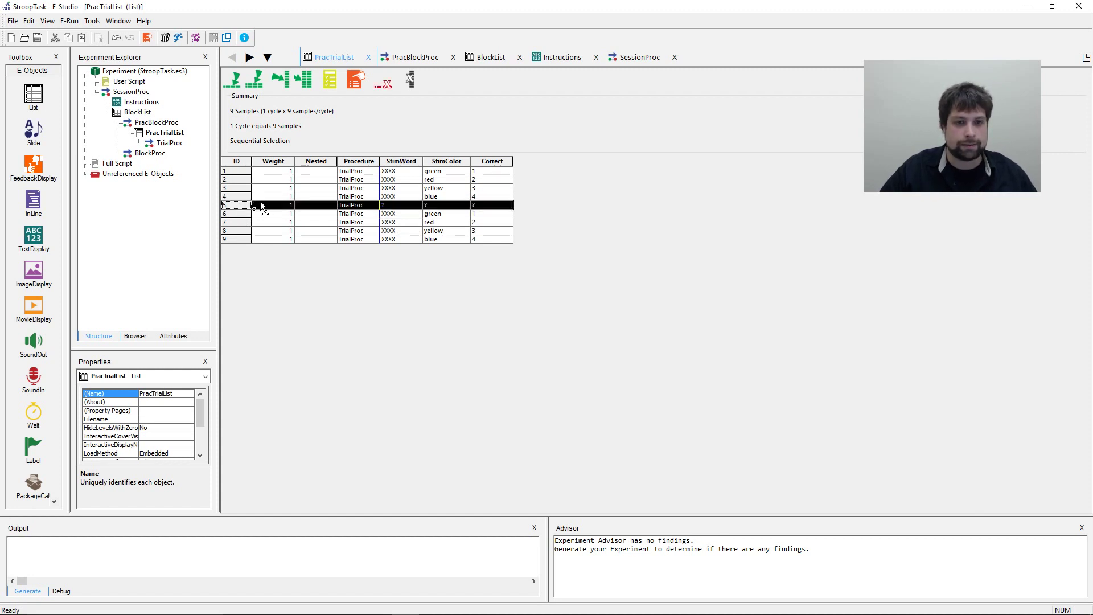
click(388, 85)
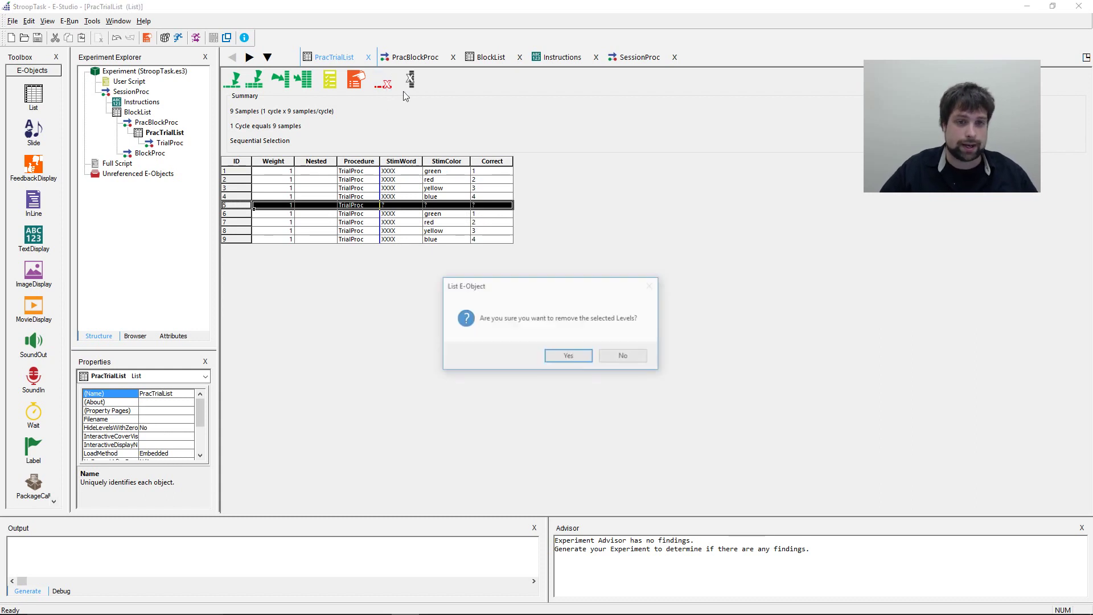
click(578, 350)
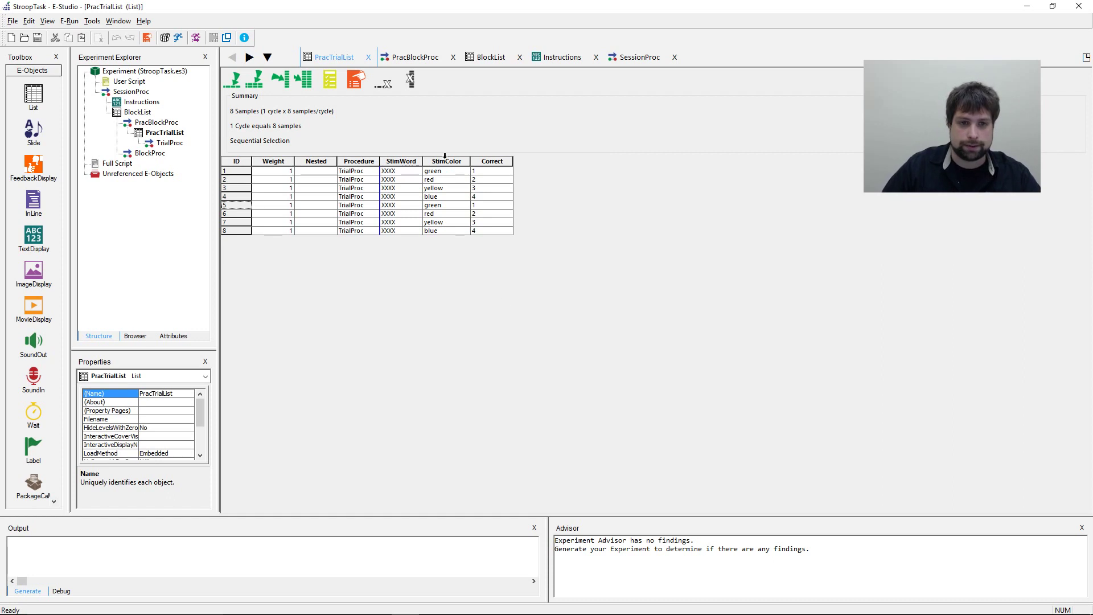
drag(451, 171, 460, 206)
drag(398, 172, 418, 200)
click(453, 172)
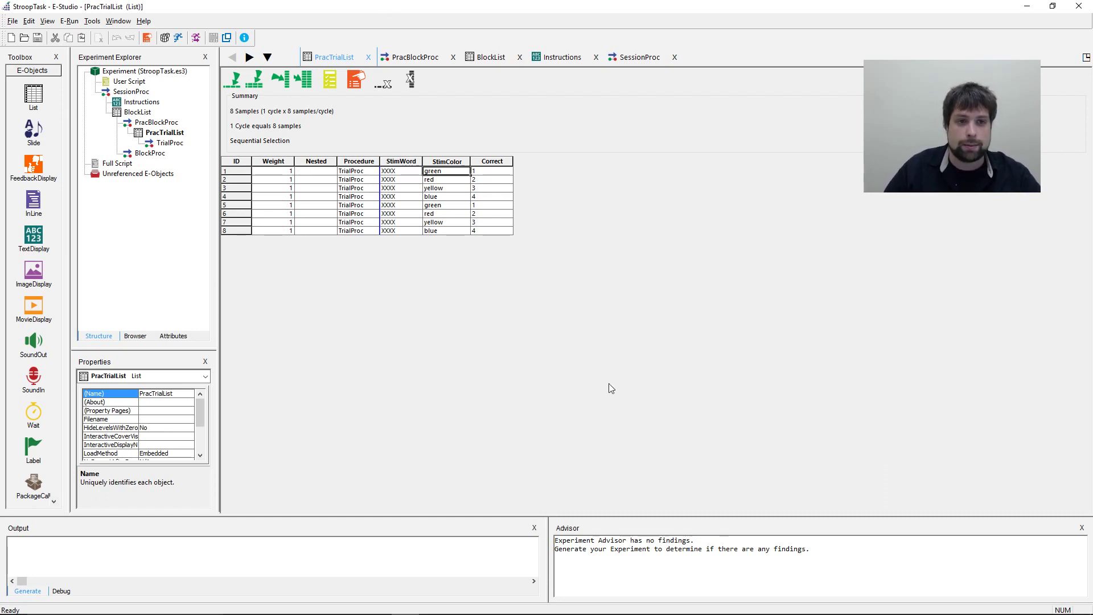
click(316, 162)
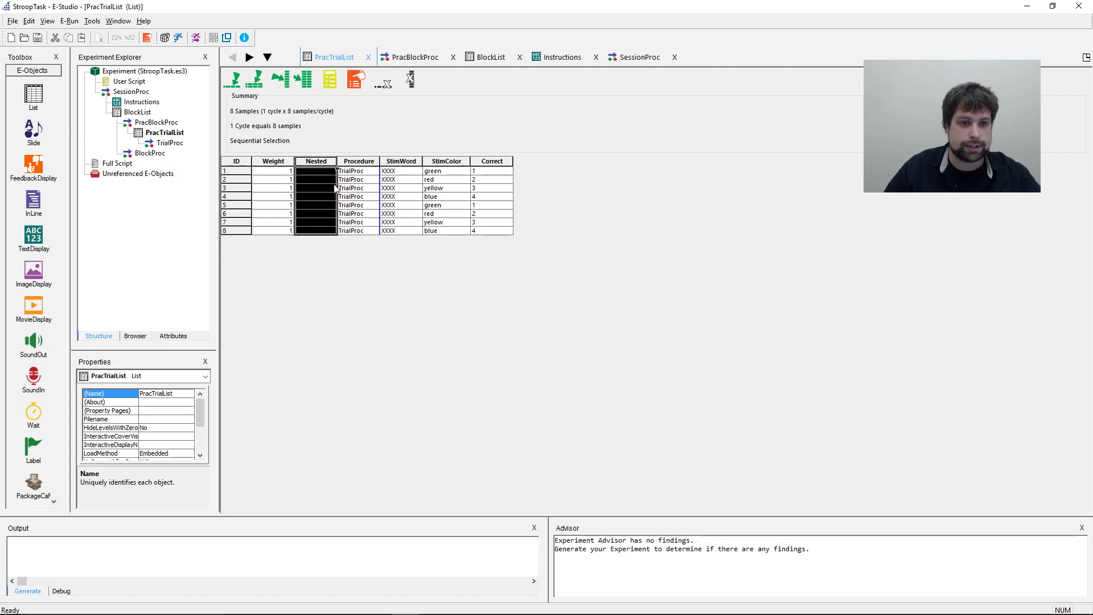
click(328, 196)
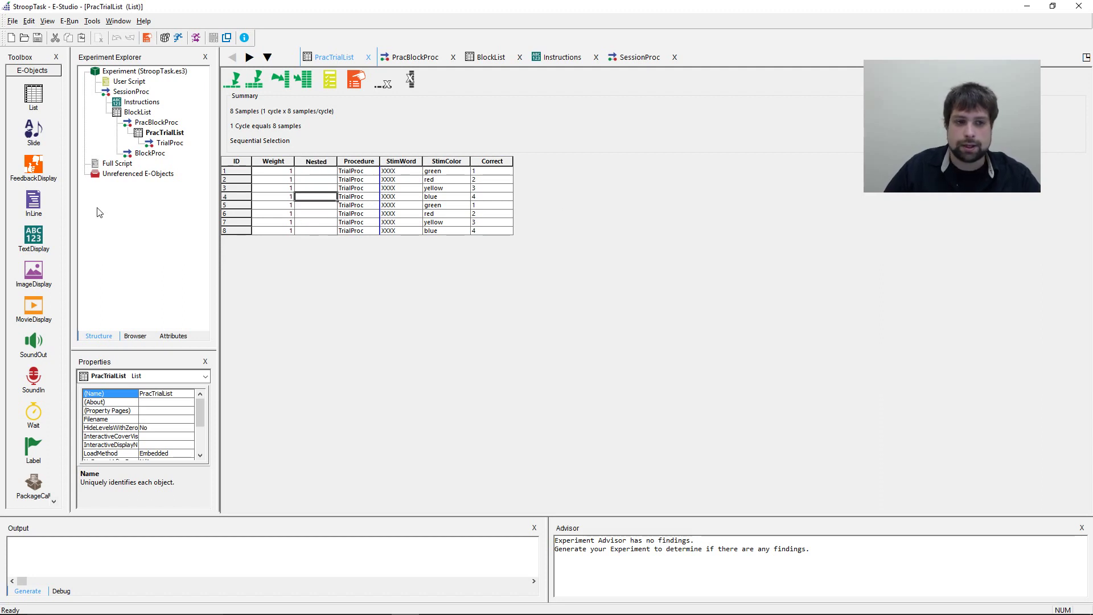
Delete levels 5 to 8 from PracTrialList and restore the full height of row 4.
mouse_move(228, 204)
mouse_down()
mouse_move(233, 231)
mouse_move(246, 206)
mouse_up()
click(262, 196)
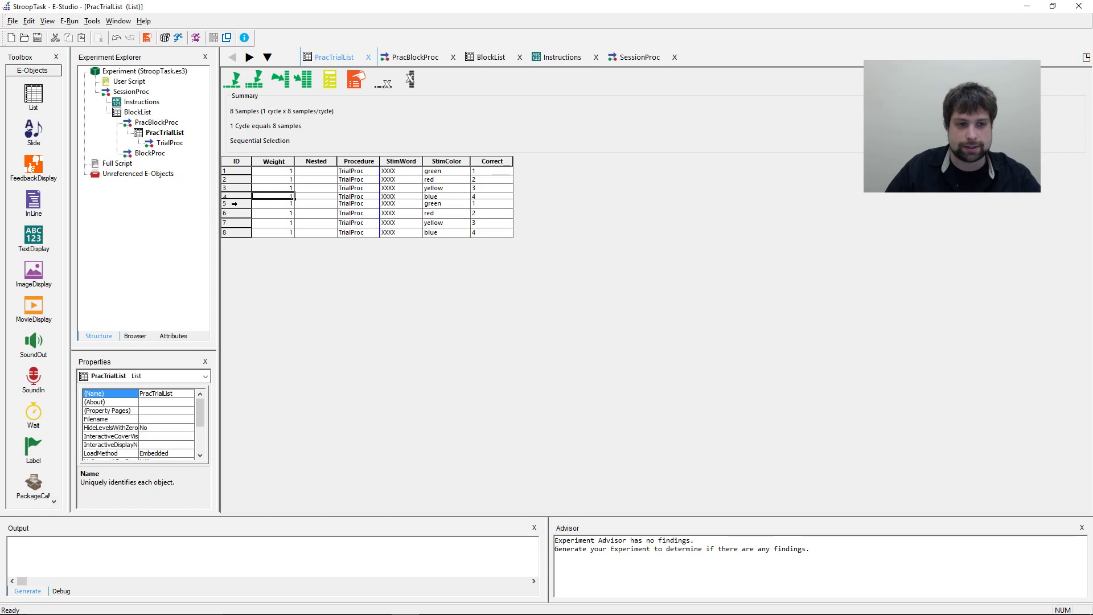
click(251, 204)
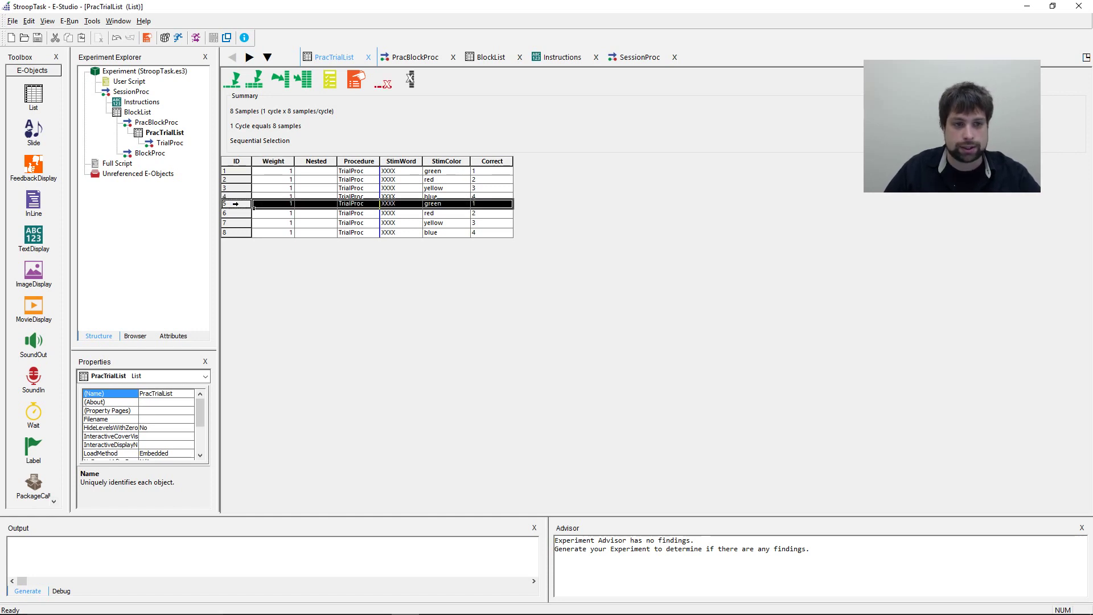
drag(236, 204, 236, 232)
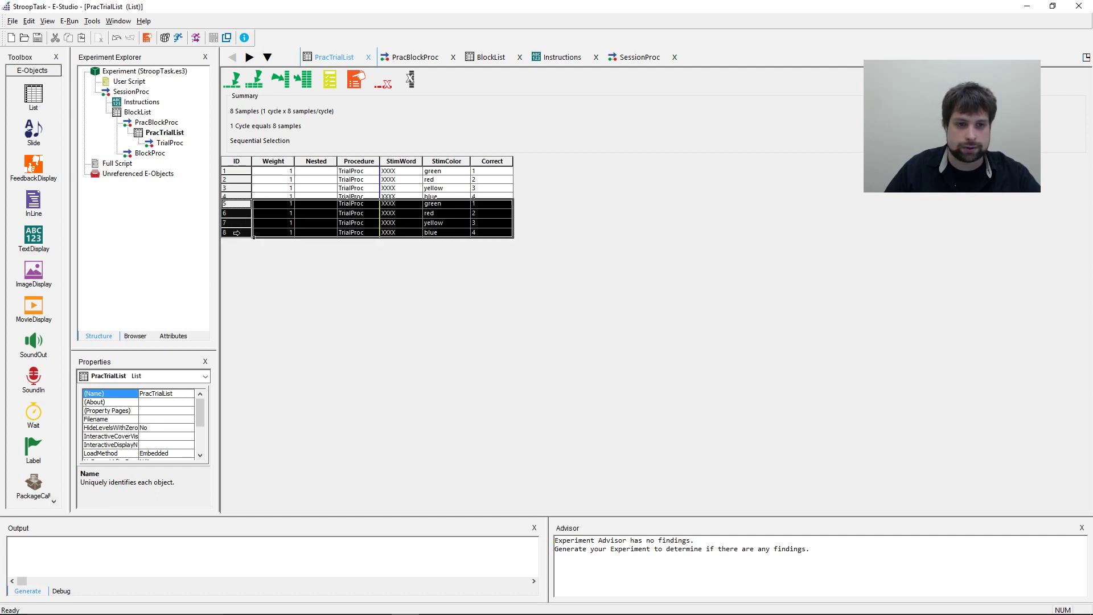
click(383, 85)
click(564, 357)
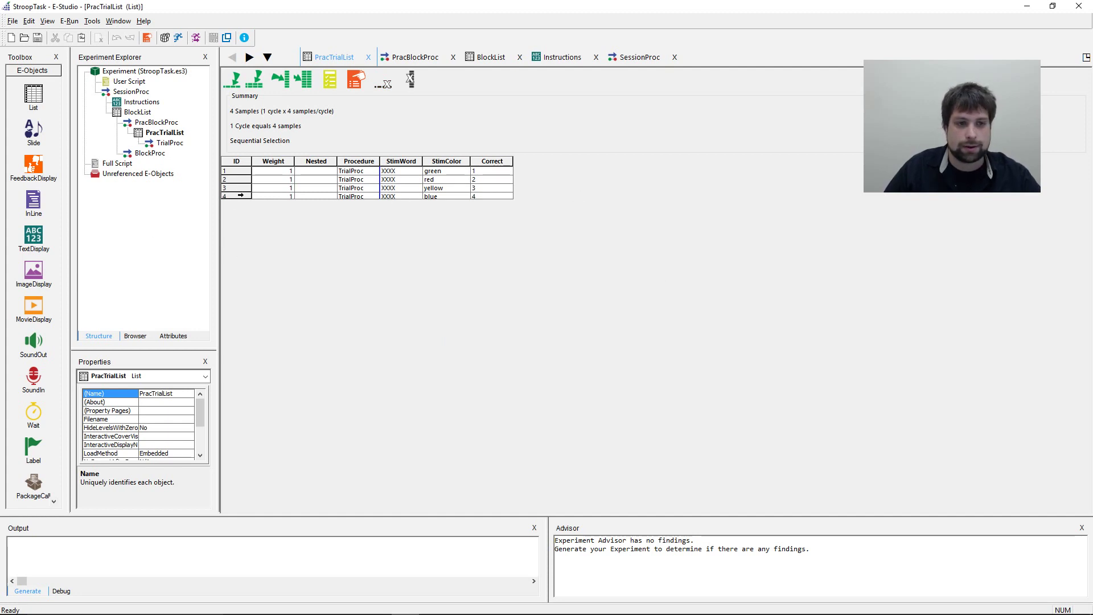
click(241, 195)
click(251, 199)
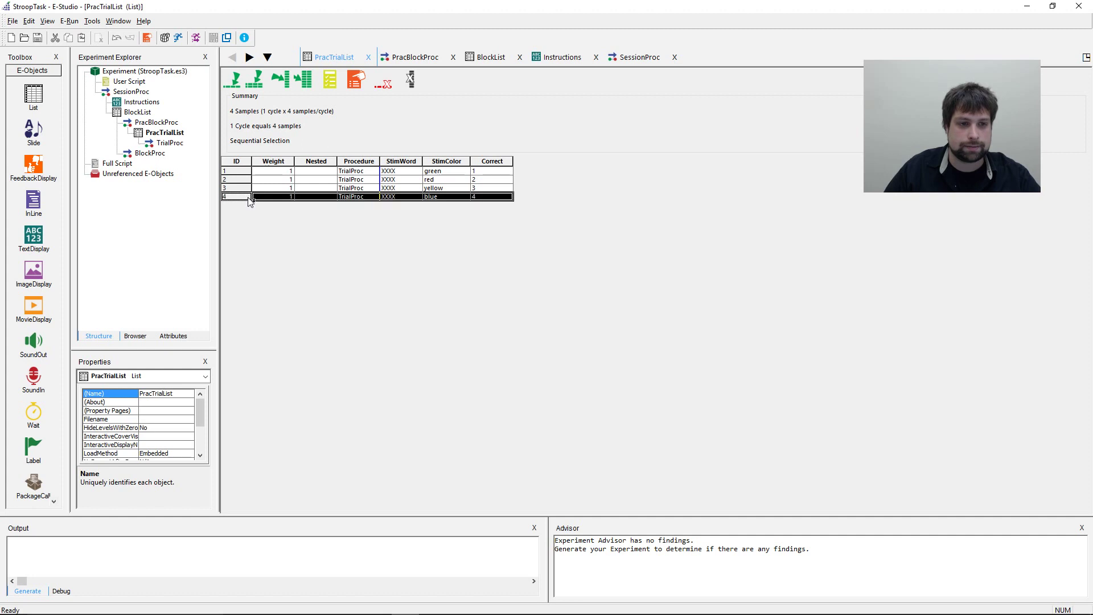
double_click(431, 196)
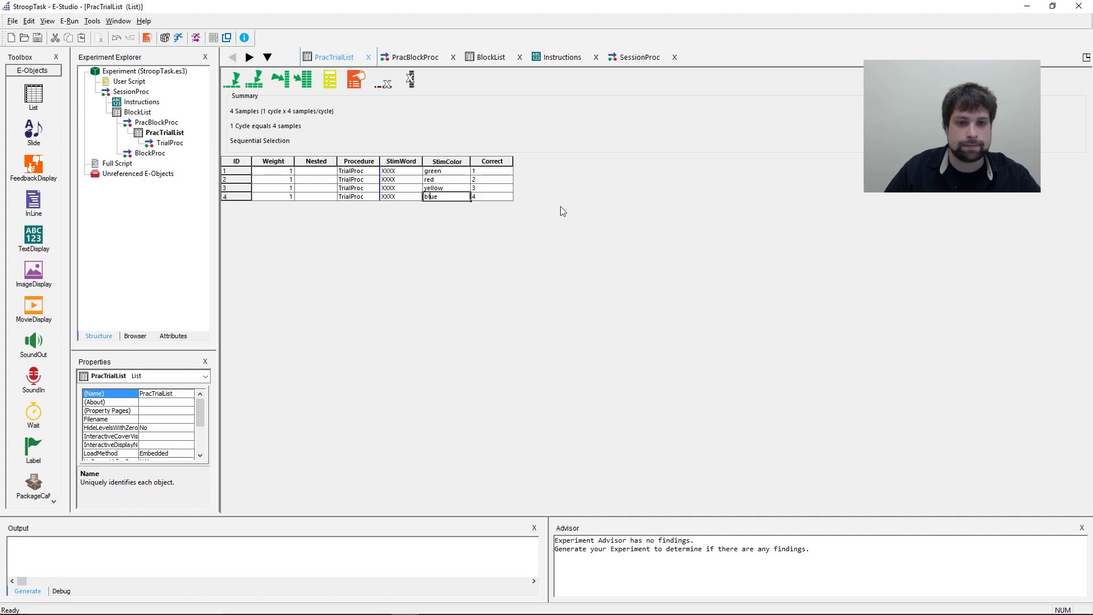
click(491, 198)
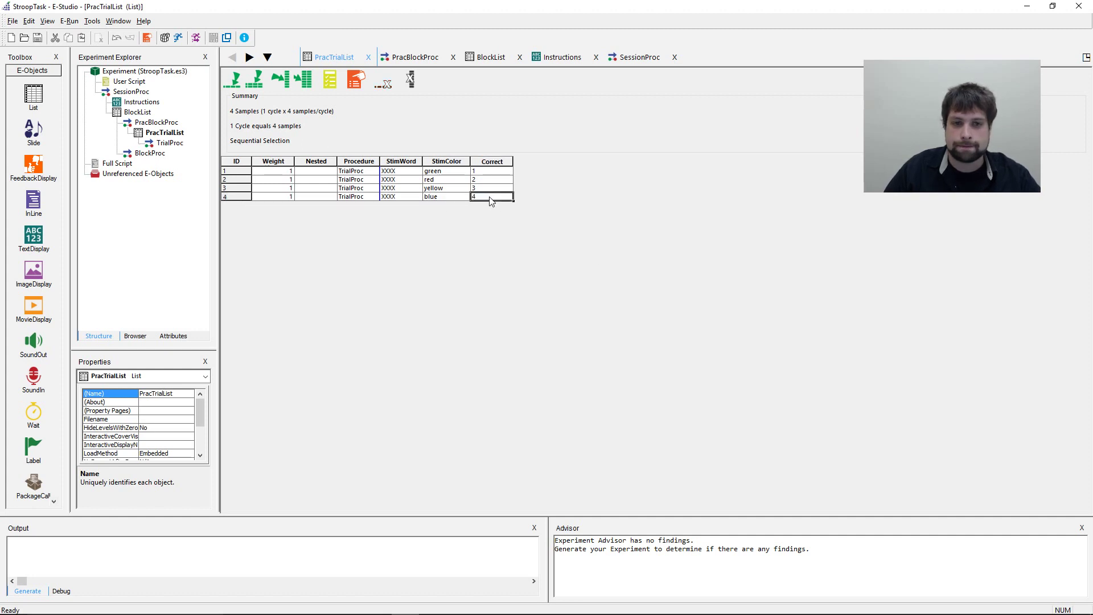
click(312, 172)
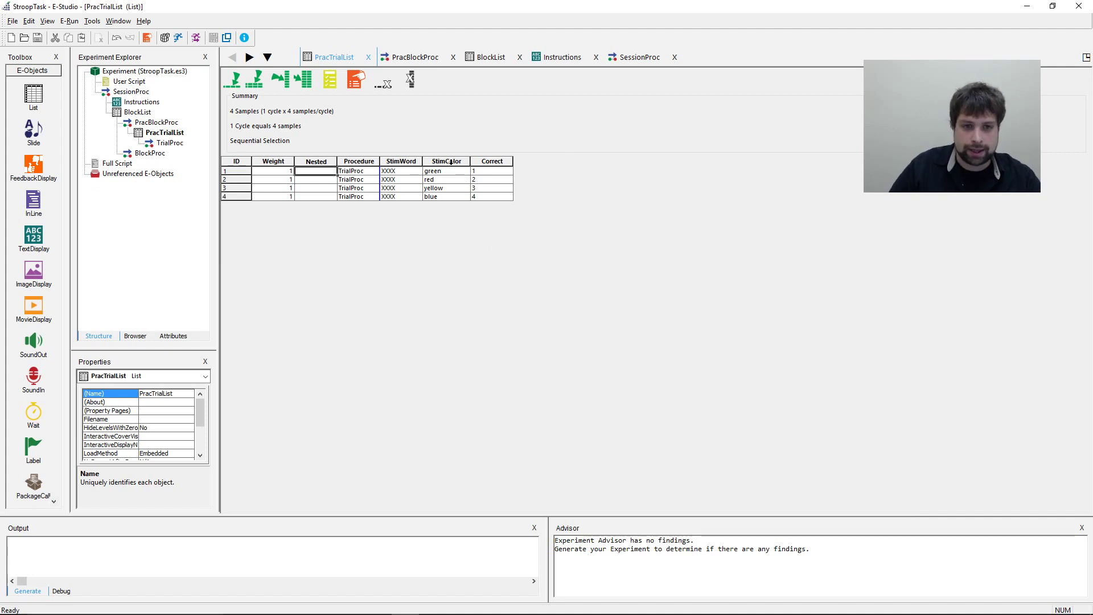
drag(446, 161, 531, 164)
click(487, 197)
click(402, 161)
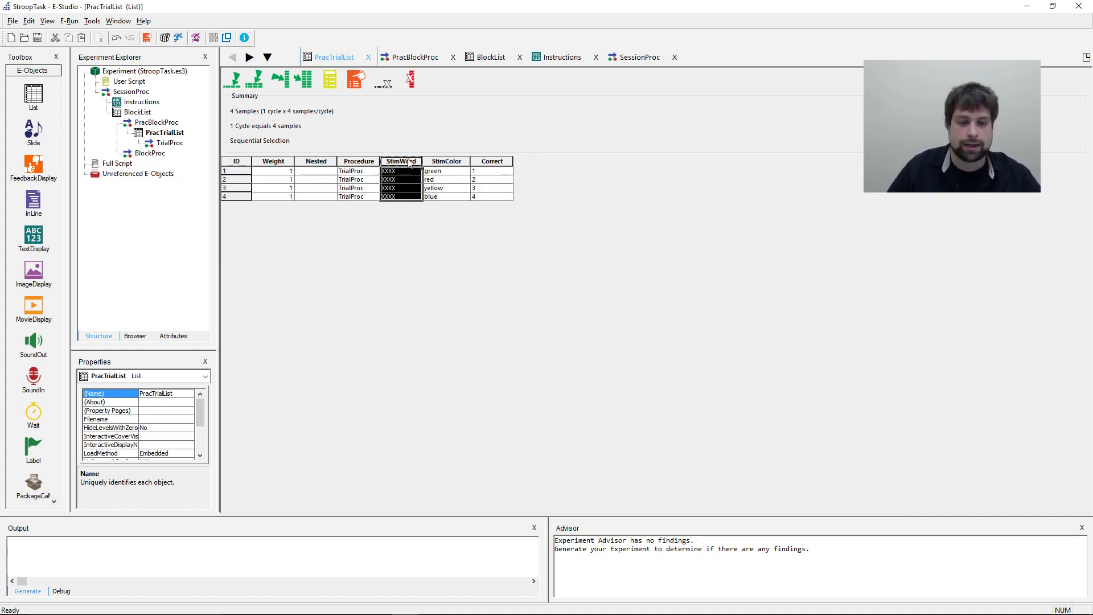
drag(434, 161, 478, 162)
click(493, 190)
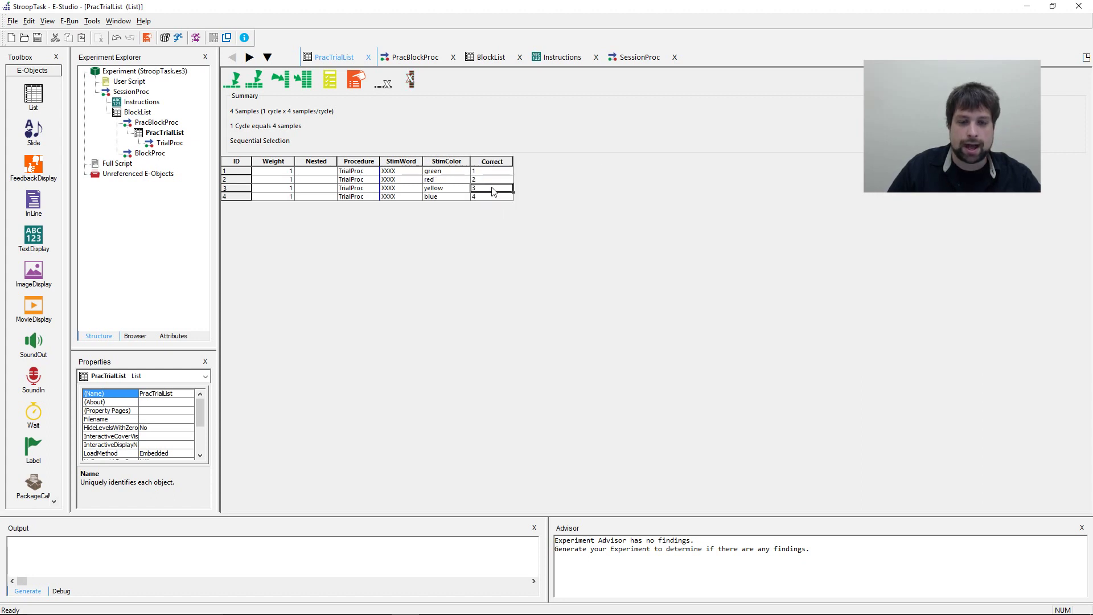
Enter ColorList as the Nested value of level 1 in PracTrialList and create that list.
click(312, 172)
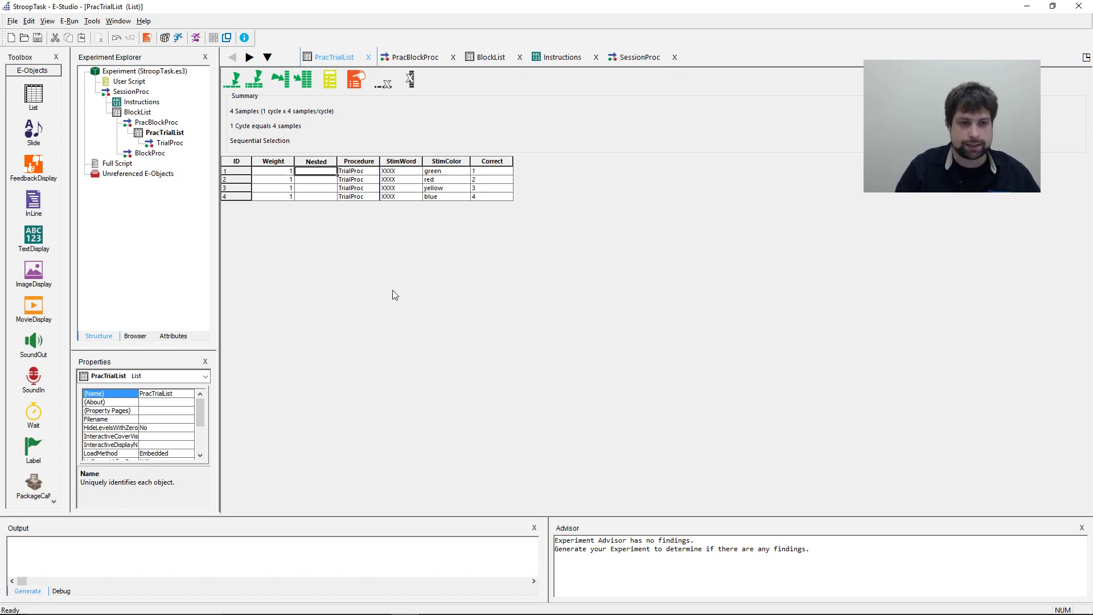
text(ColorList)
key(Return)
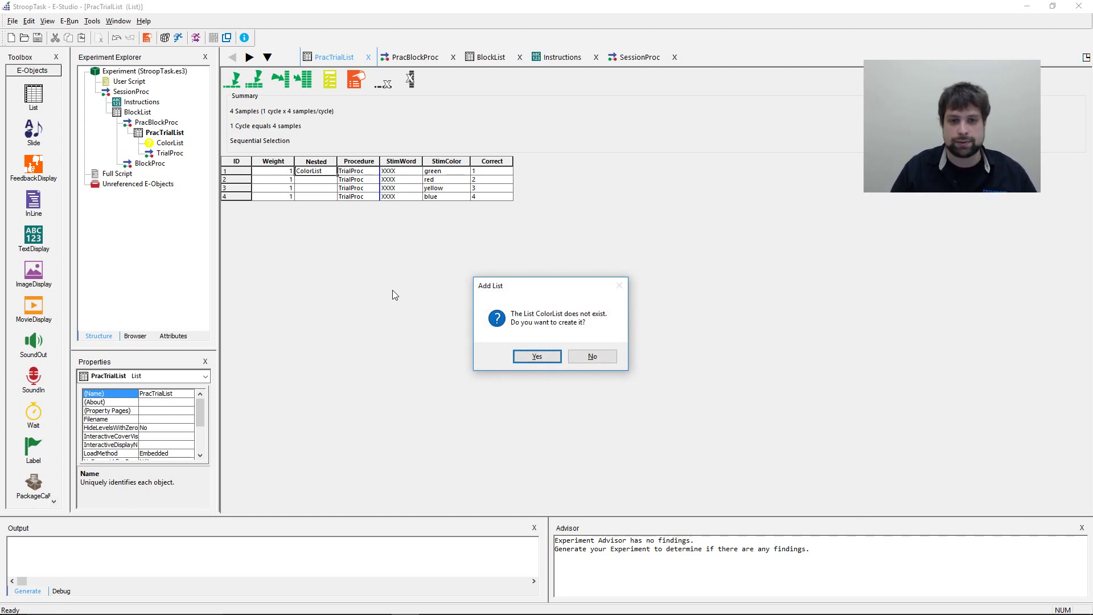
key(Return)
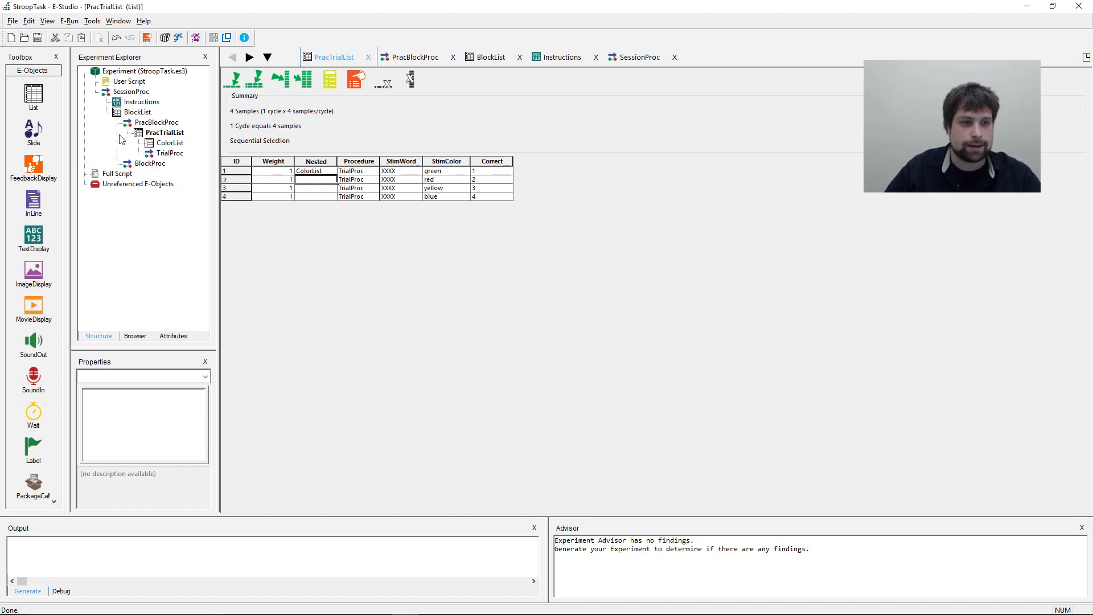
Fill the ColorList value down the Nested column to levels 2 through 4 of PracTrialList.
click(181, 134)
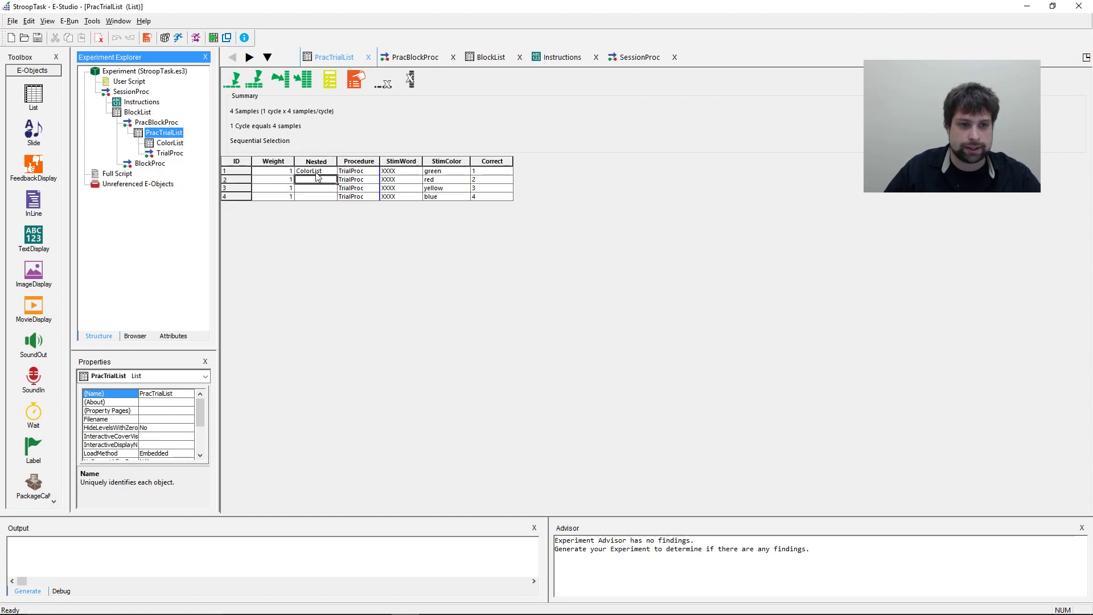
click(173, 154)
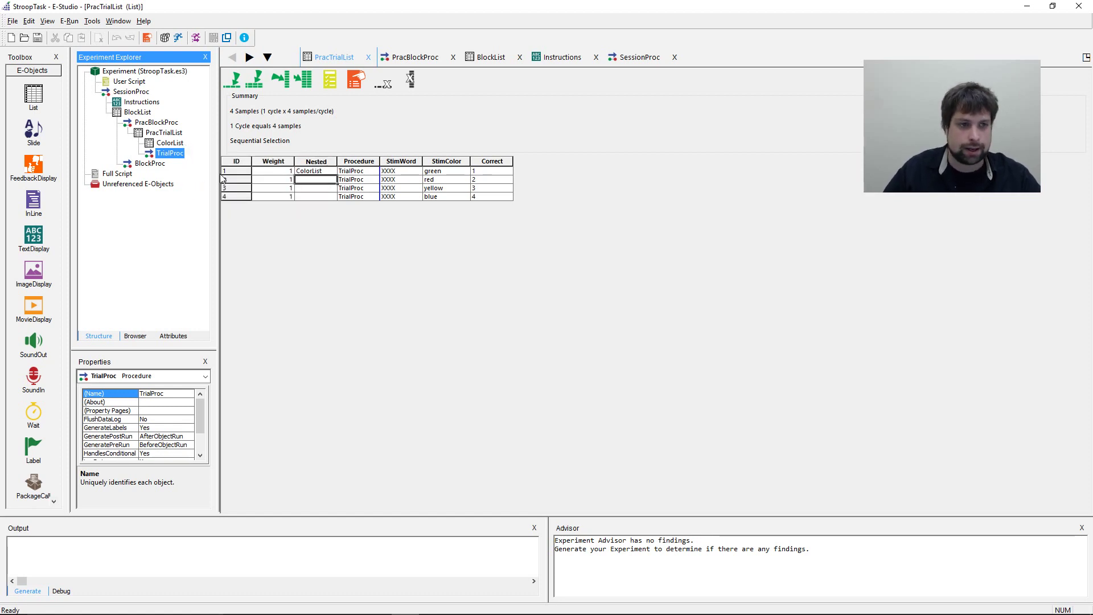
click(305, 171)
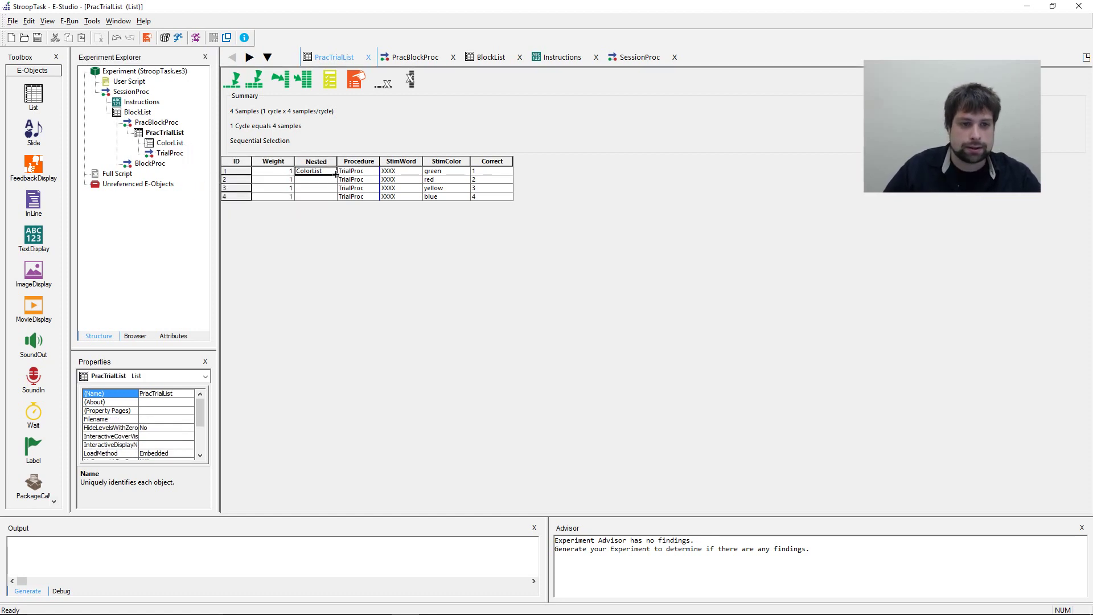
drag(335, 174, 331, 200)
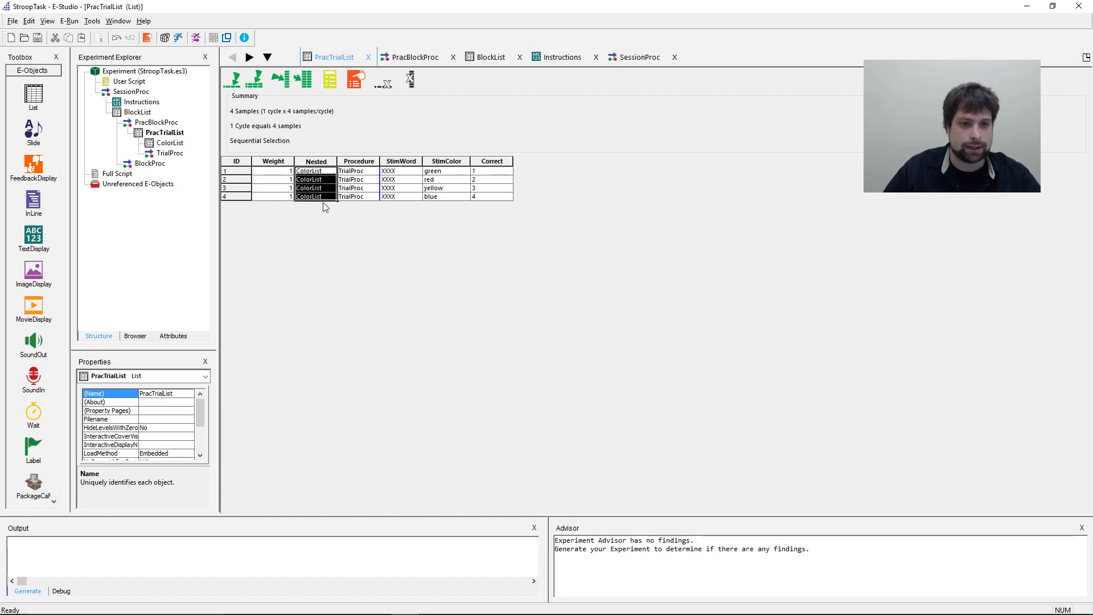
click(326, 172)
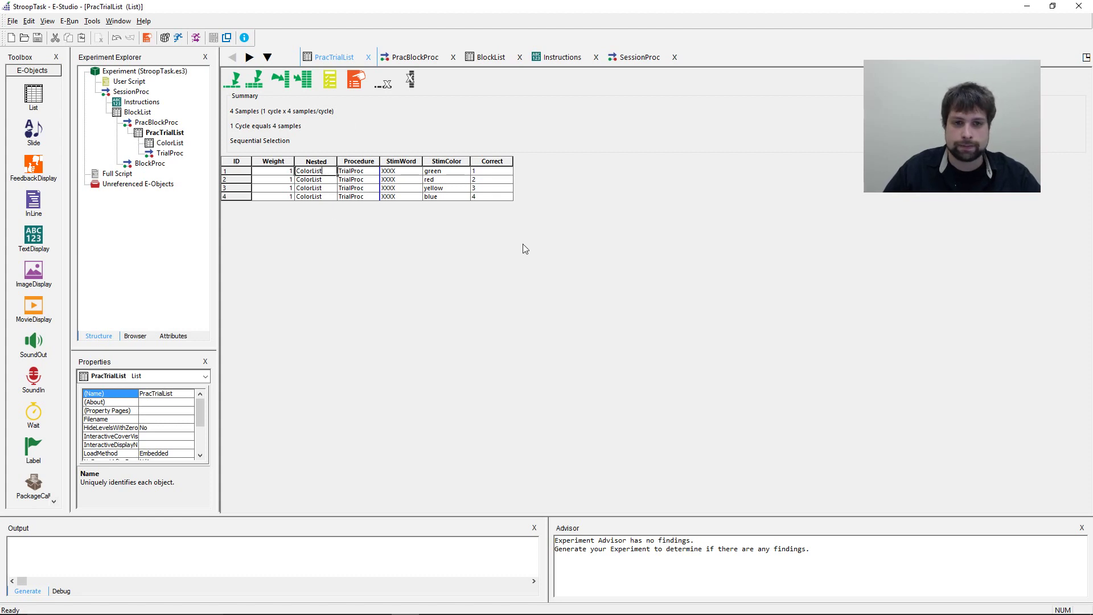
Compare the columns of the nested ColorList with the StimColor and Correct columns of PracTrialList.
double_click(170, 143)
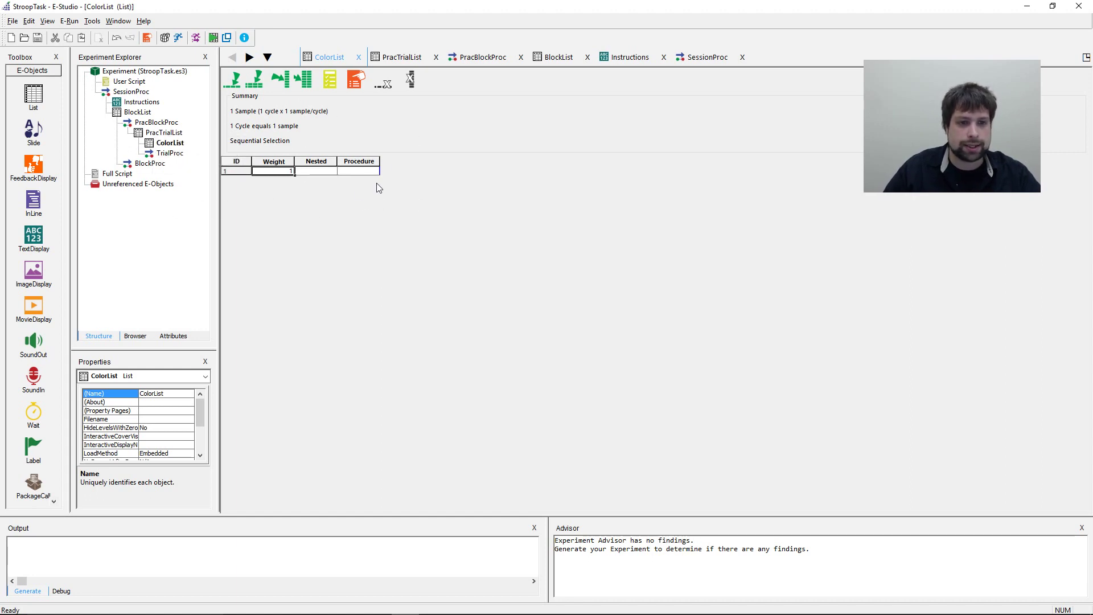
double_click(164, 132)
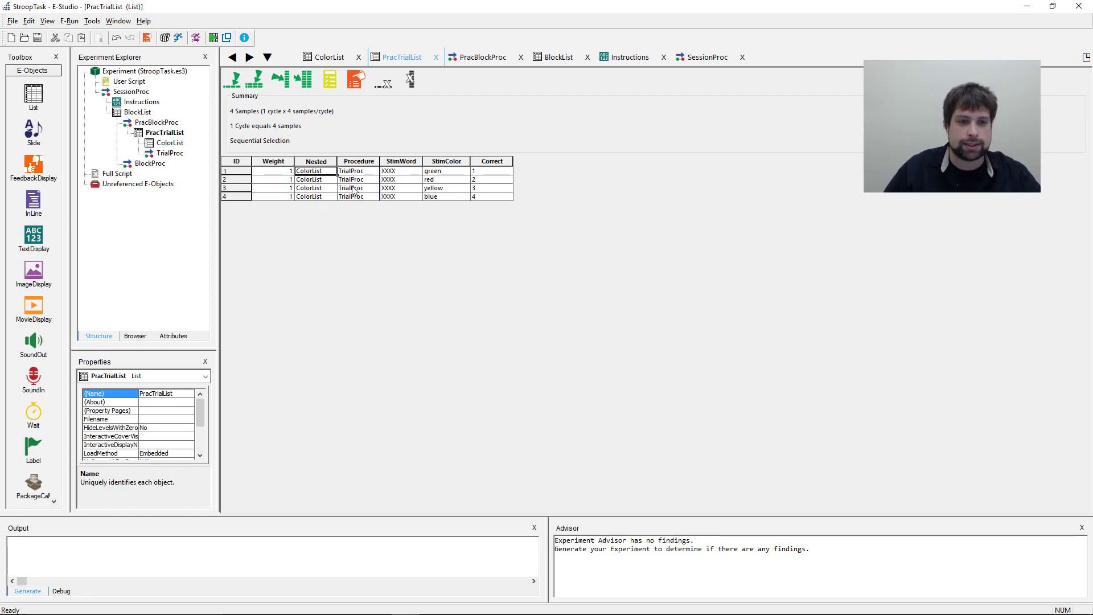
double_click(169, 142)
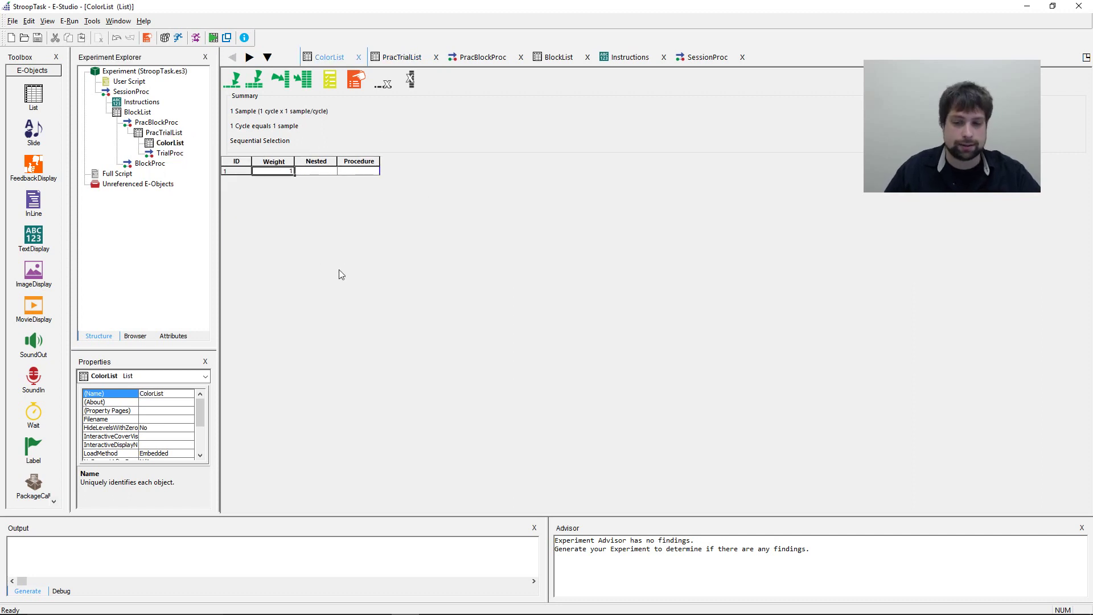
double_click(170, 132)
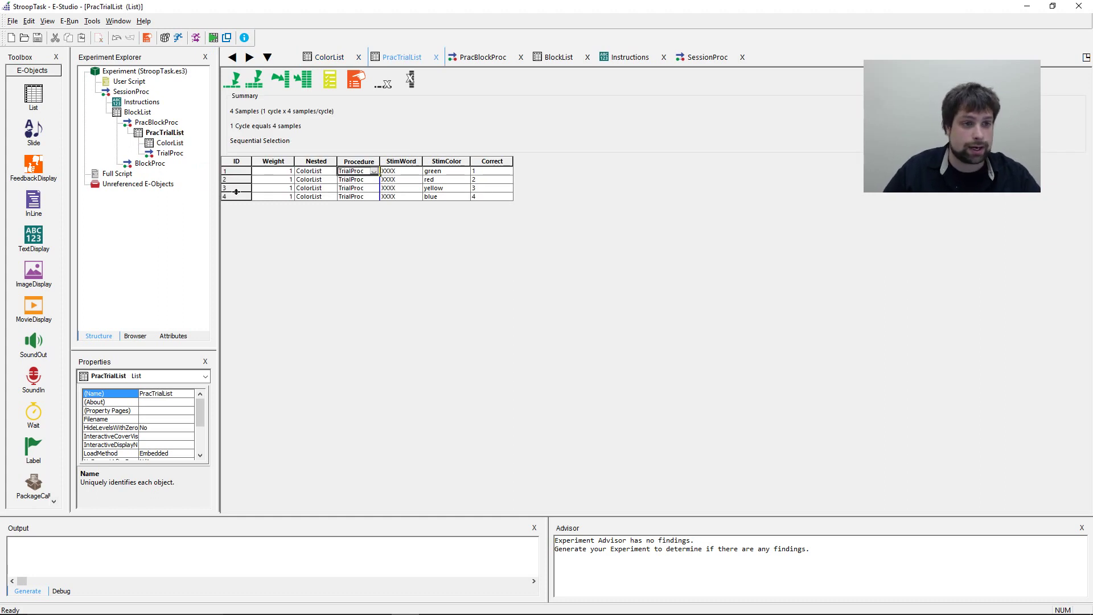
click(438, 161)
drag(439, 161, 506, 161)
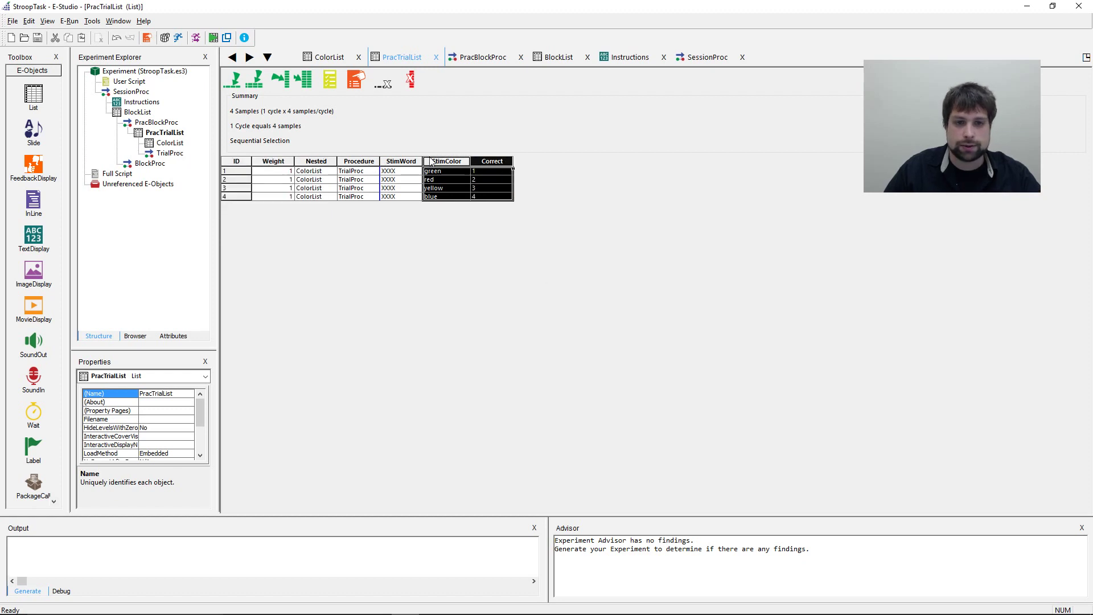
click(450, 179)
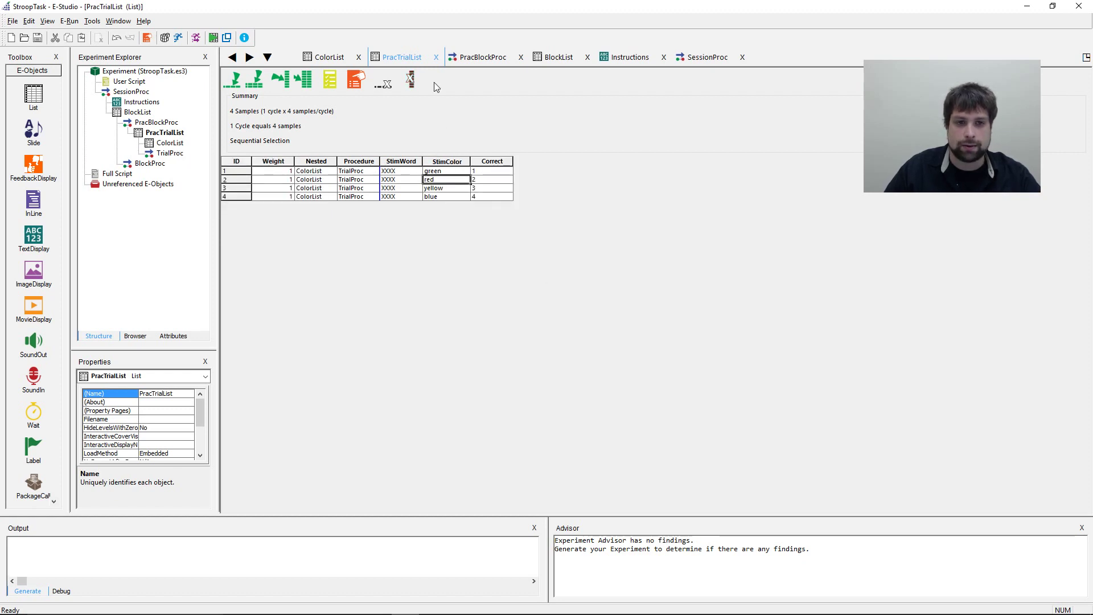
Add an attribute with the default name to ColorList and paste the StimColor and Correct columns of PracTrialList starting at it.
click(436, 160)
drag(436, 159, 497, 158)
key(ctrl+c)
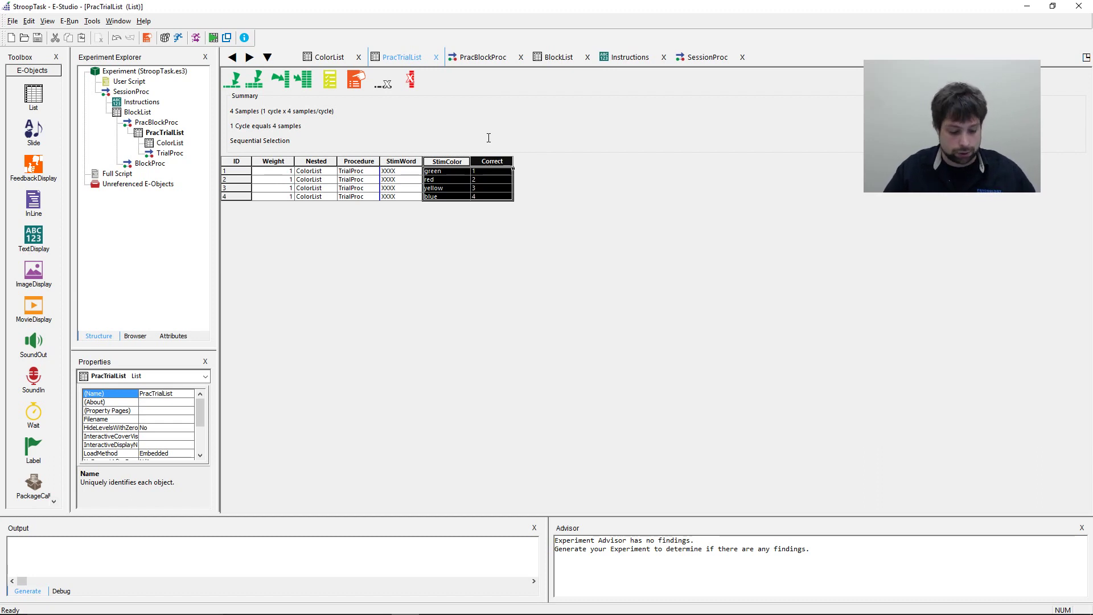
double_click(170, 143)
click(271, 74)
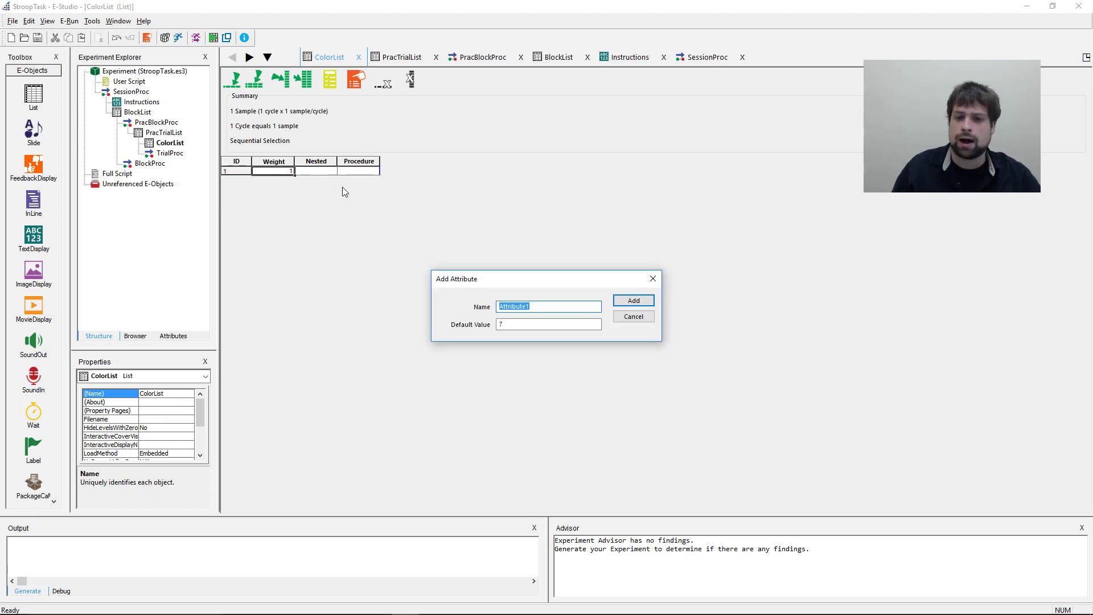
key(Return)
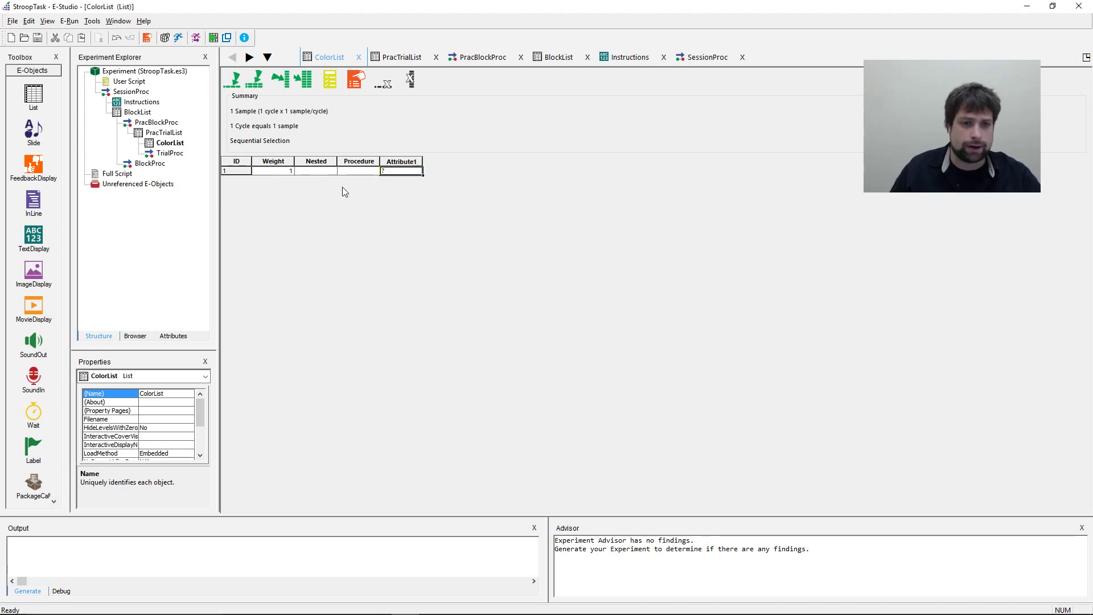
click(402, 157)
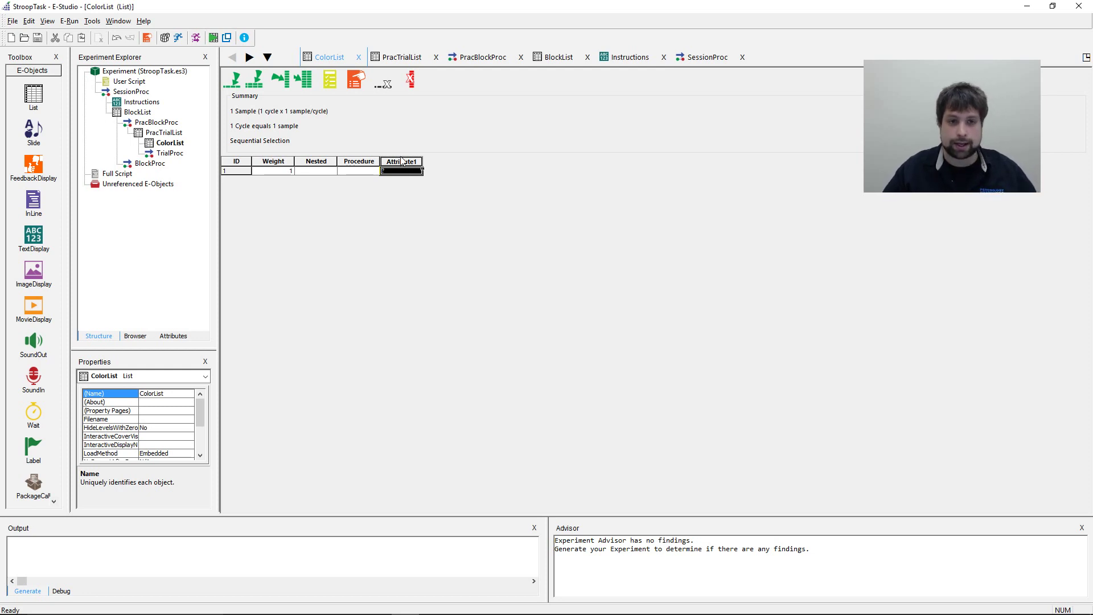
key(ctrl+v)
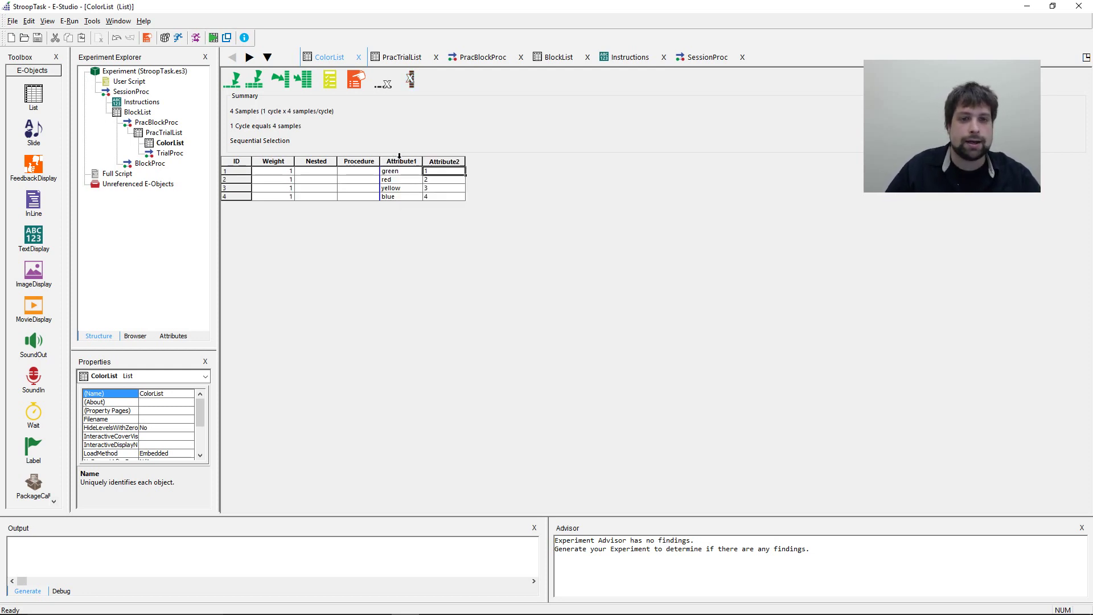
drag(402, 171, 439, 195)
click(436, 196)
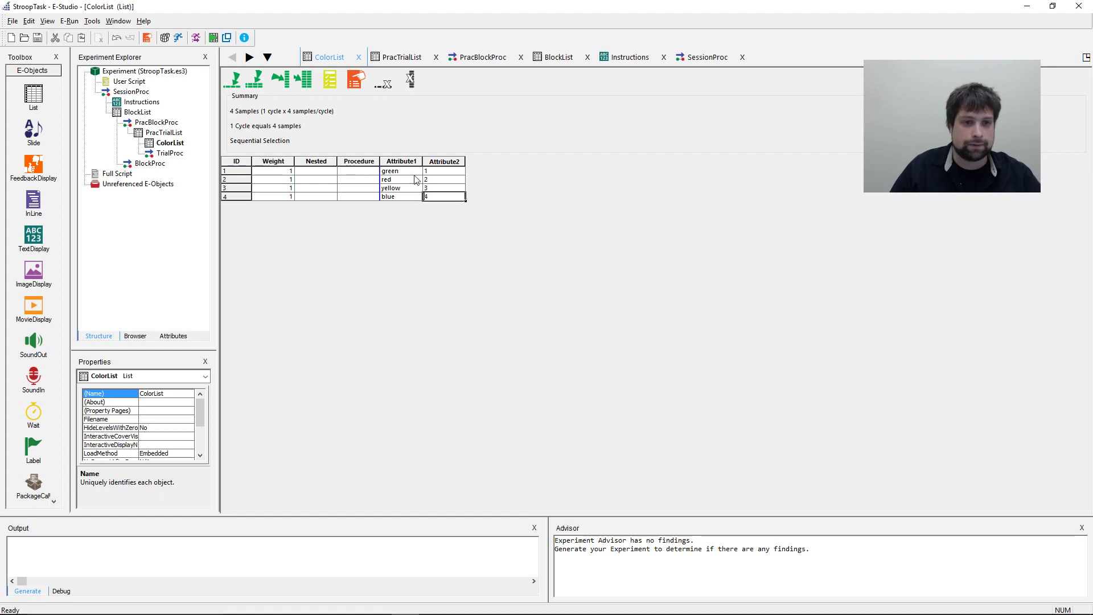
drag(438, 171, 442, 197)
click(445, 187)
click(447, 172)
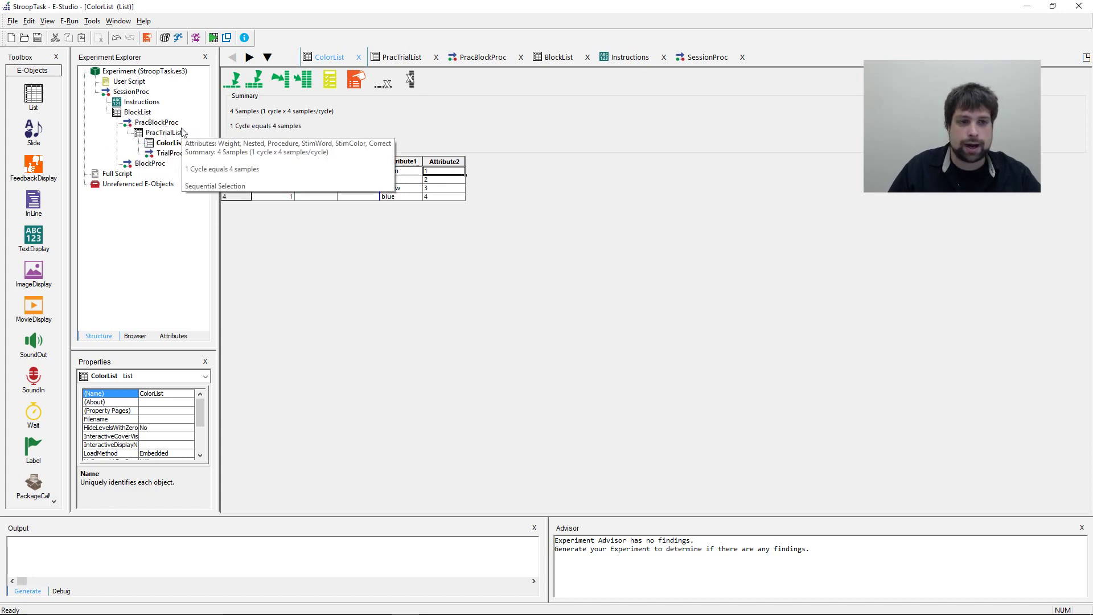
Rename ColorList's color attribute to StimColor and its number attribute to Correct.
double_click(399, 161)
text(S)
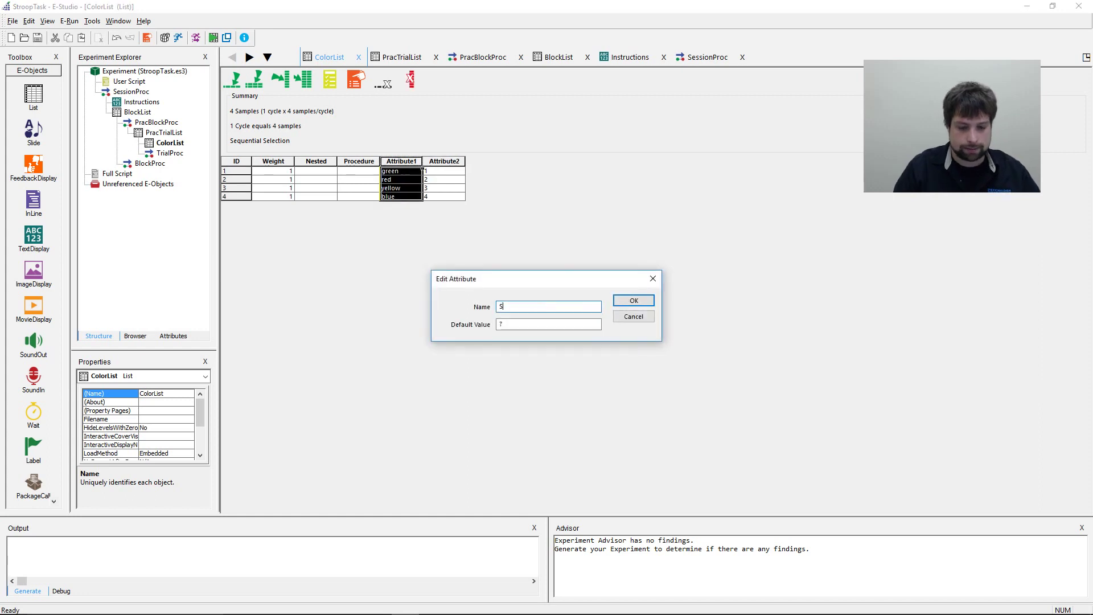
text(timColor)
key(Return)
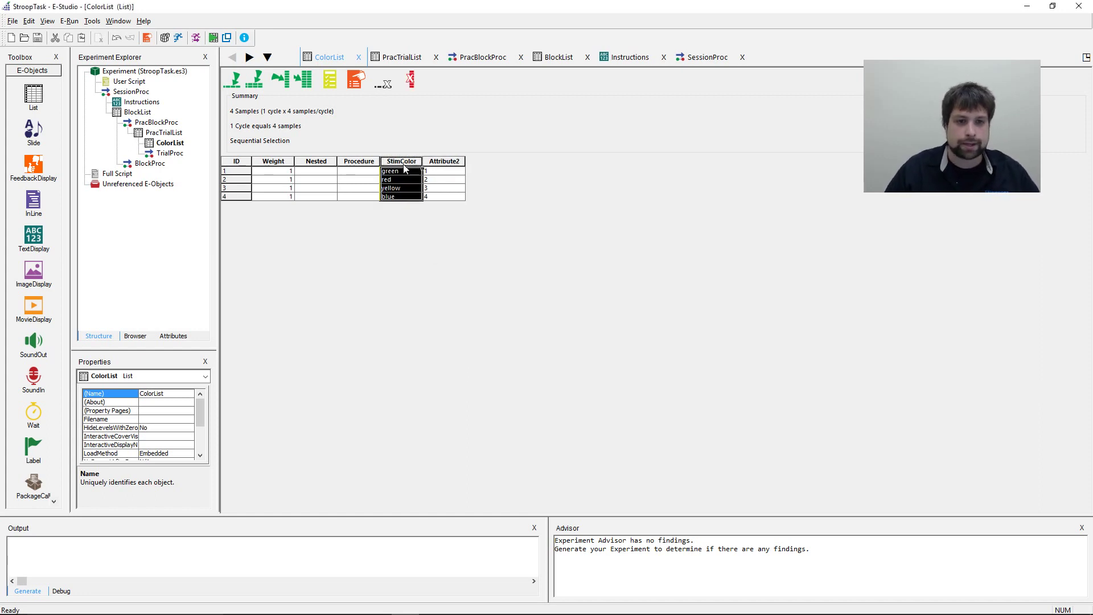
double_click(444, 161)
text(Co)
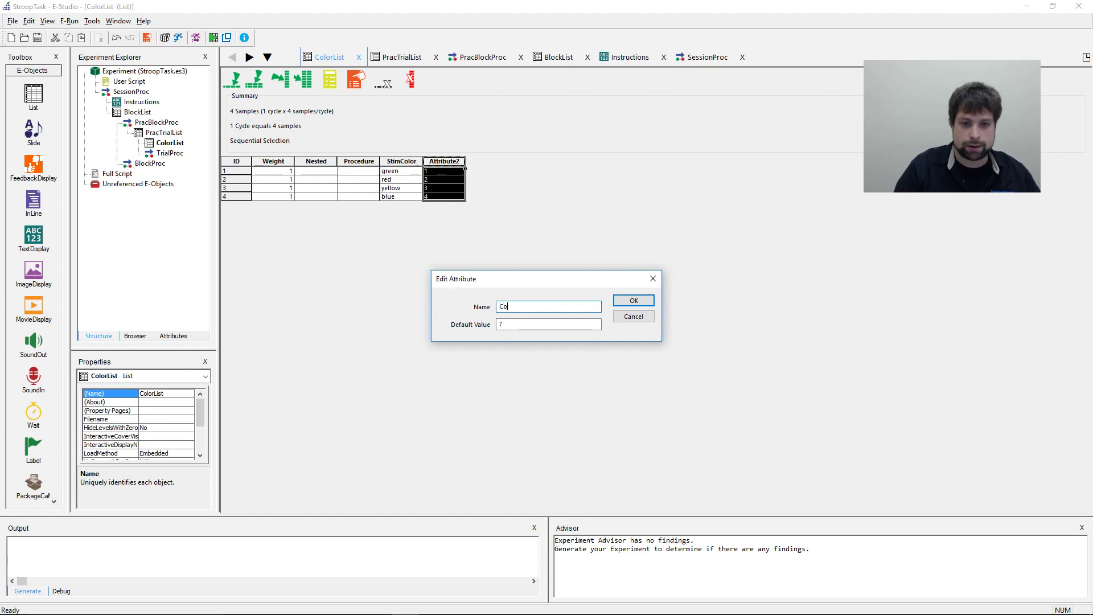
text(rrect)
key(Return)
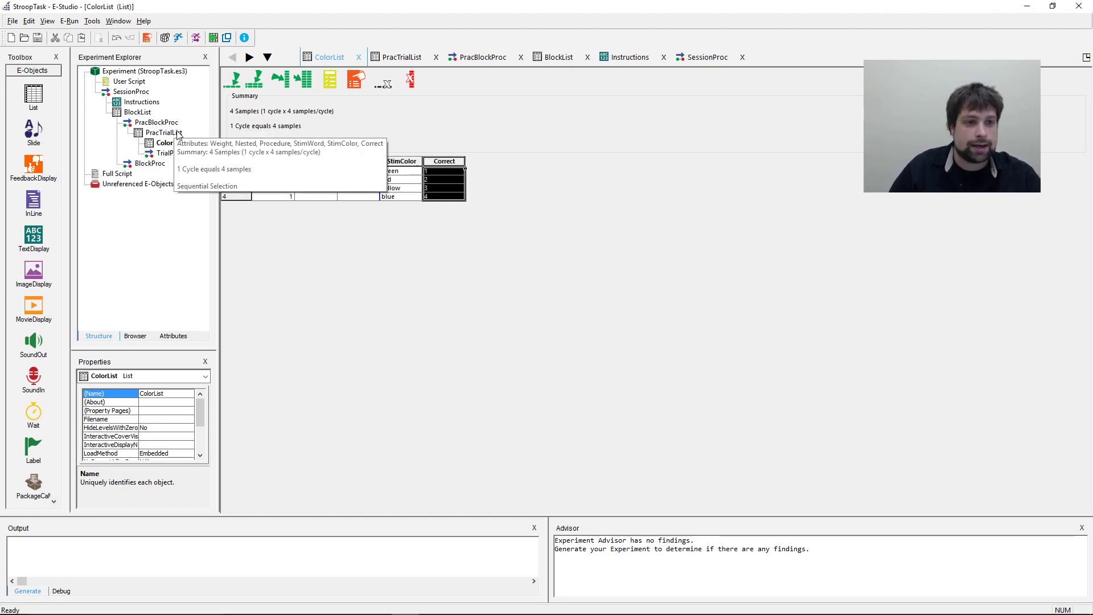
Remove the StimColor and Correct attributes from PracTrialList and confirm their removal.
click(444, 179)
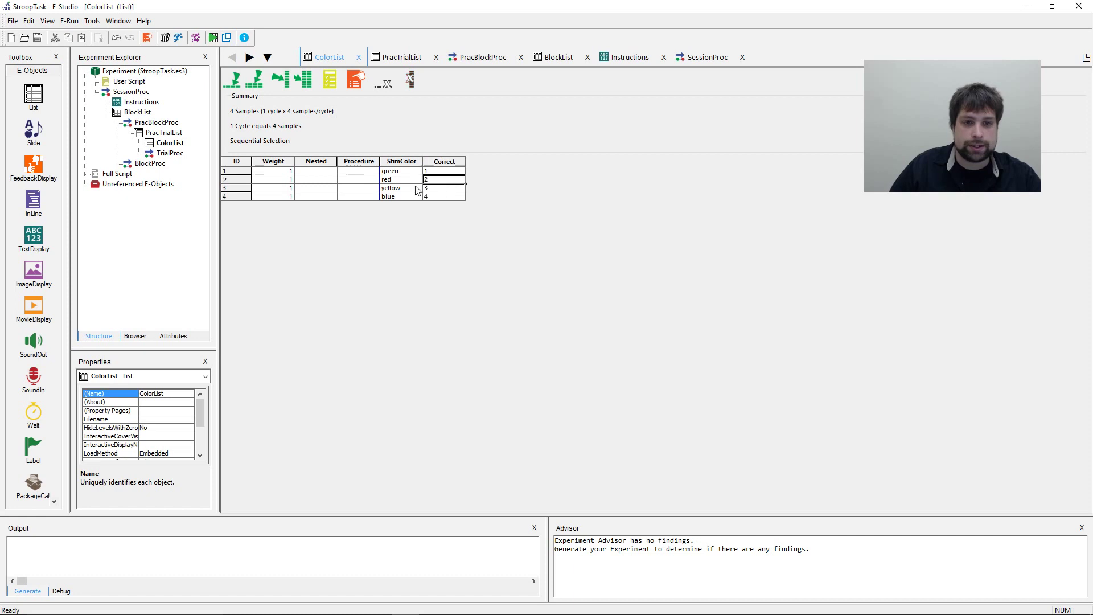
double_click(164, 133)
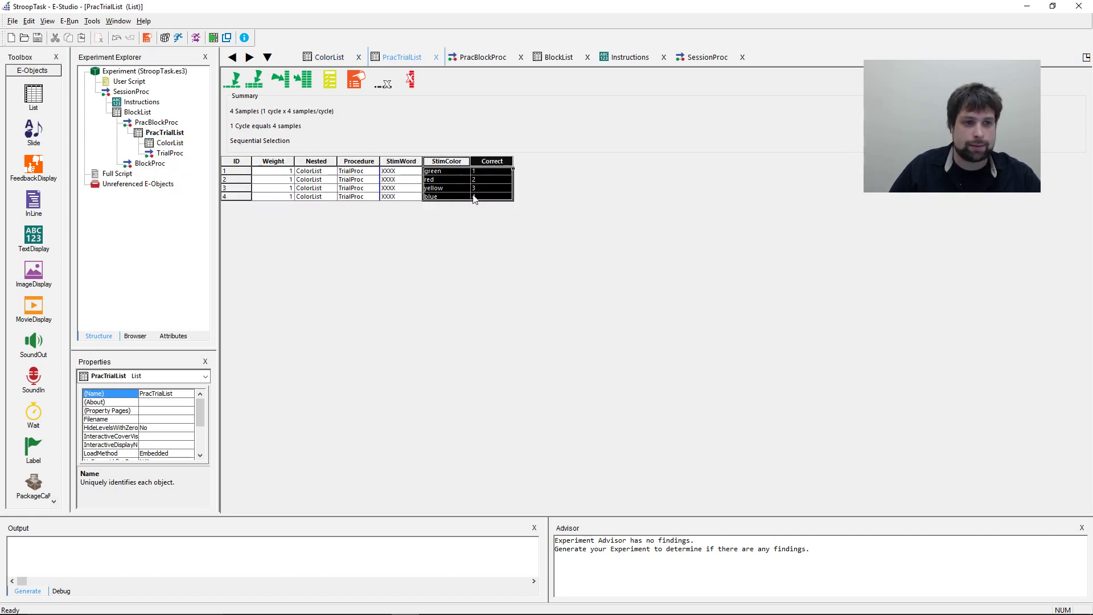
click(498, 311)
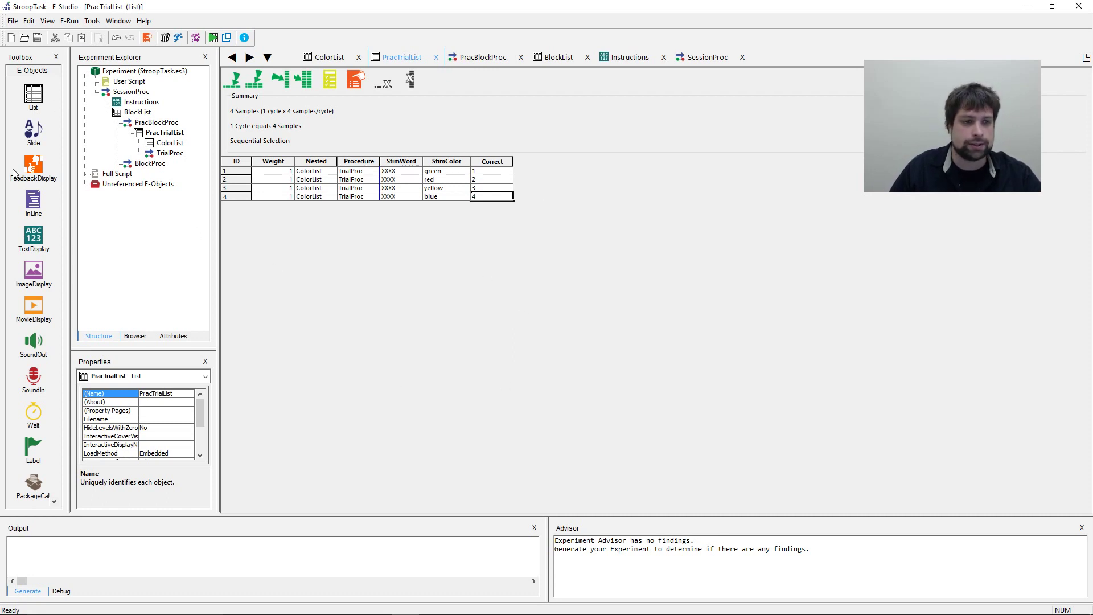
click(440, 161)
drag(440, 161, 495, 161)
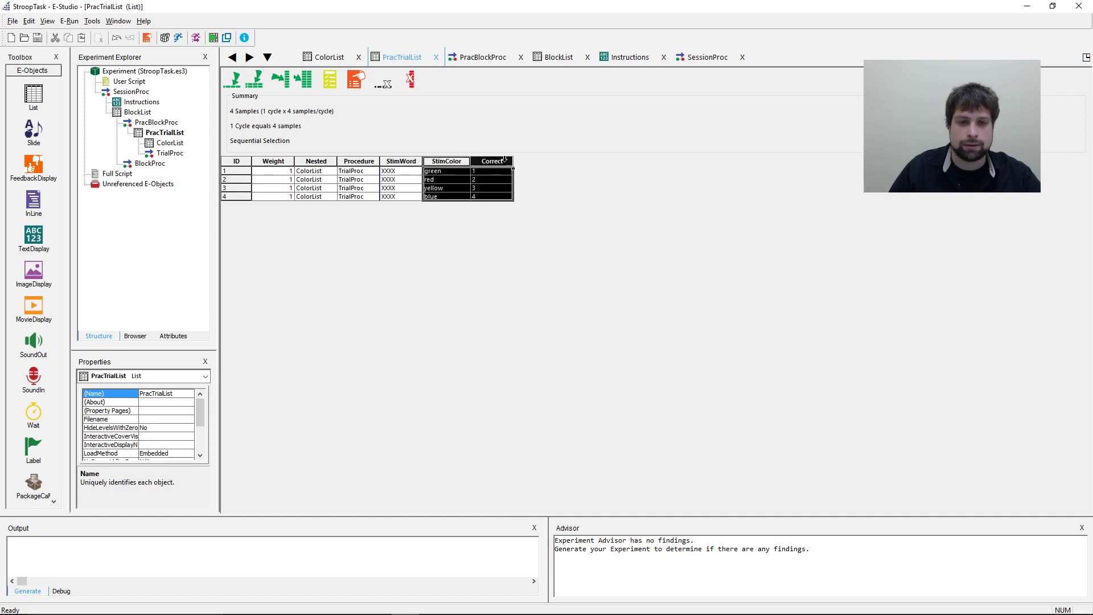
click(452, 191)
click(442, 160)
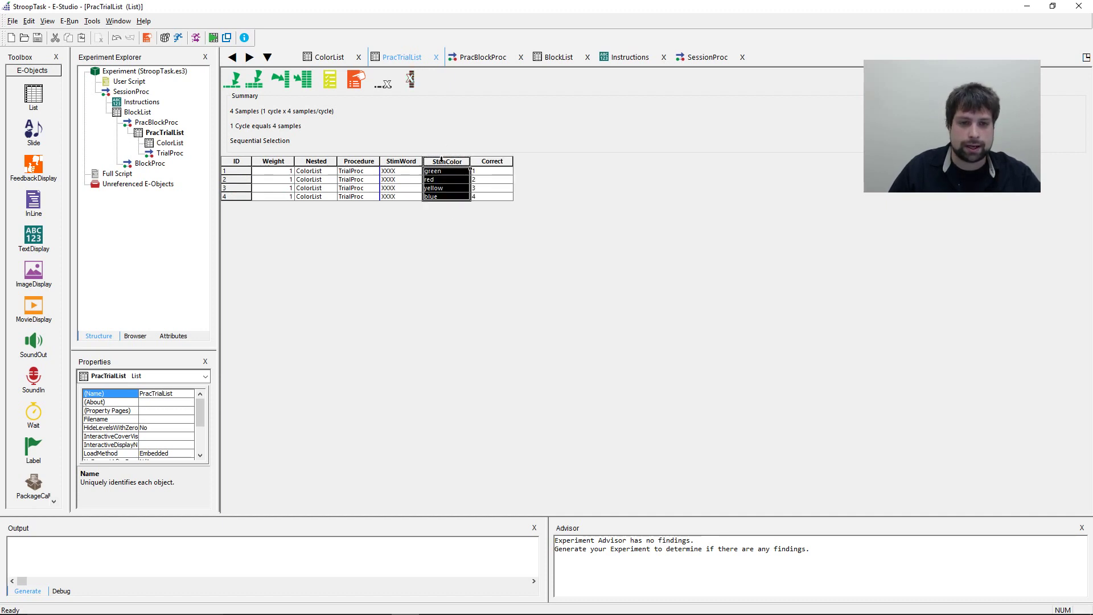
drag(442, 160, 492, 161)
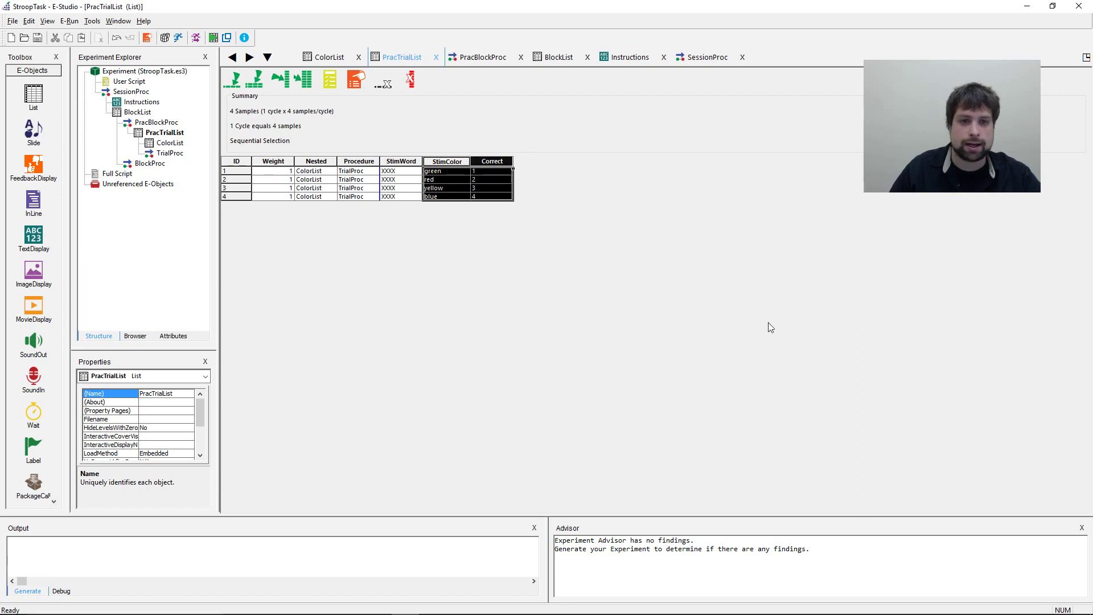
click(411, 81)
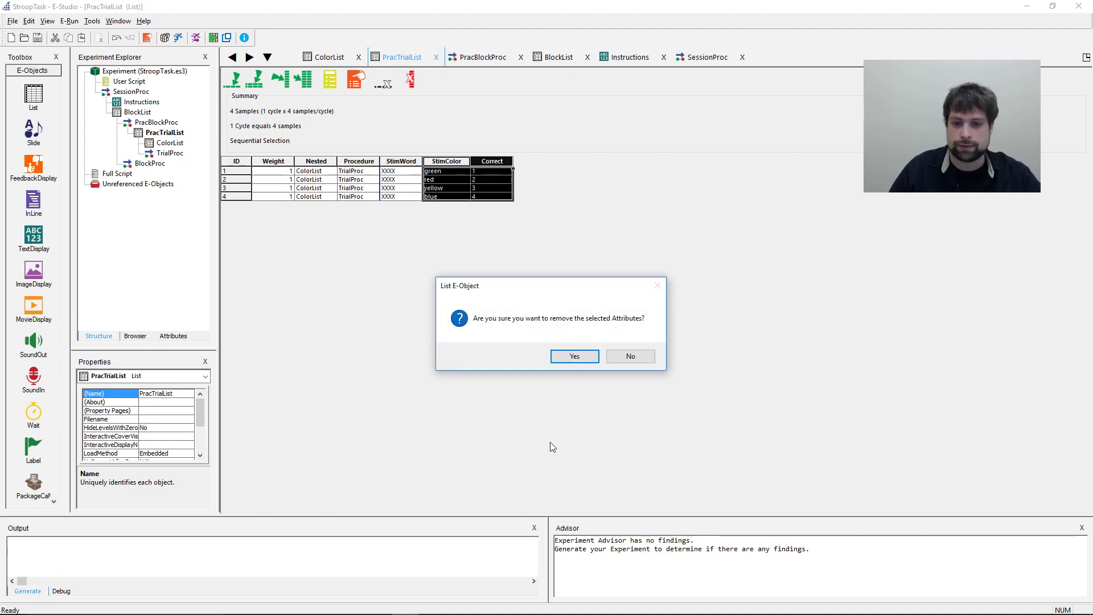
click(555, 360)
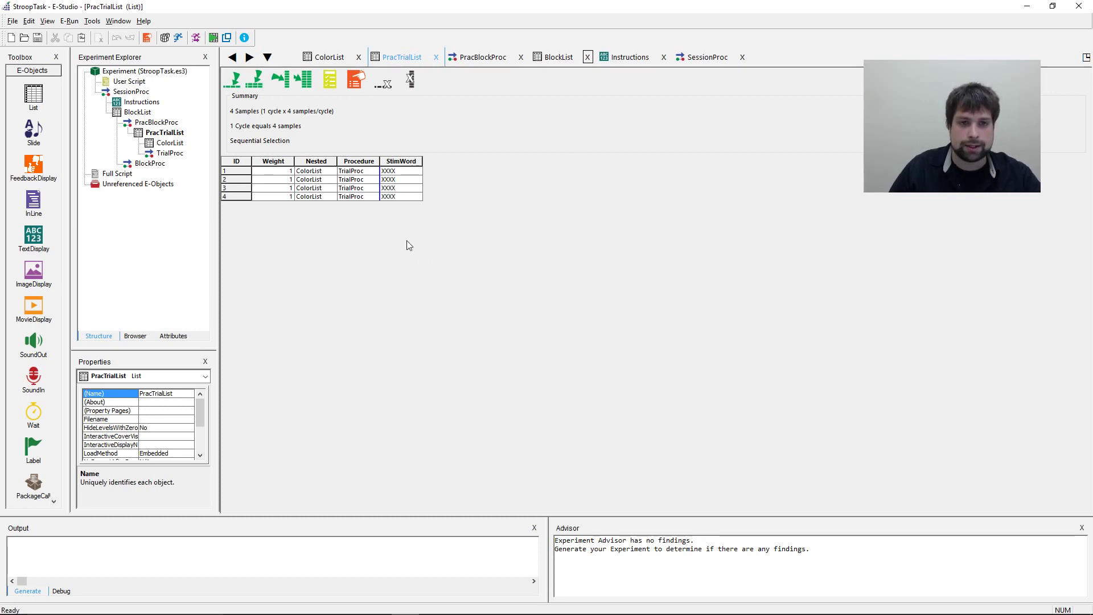
Compare the remaining attributes of PracTrialList with the StimColor and Correct levels of the nested ColorList.
double_click(169, 142)
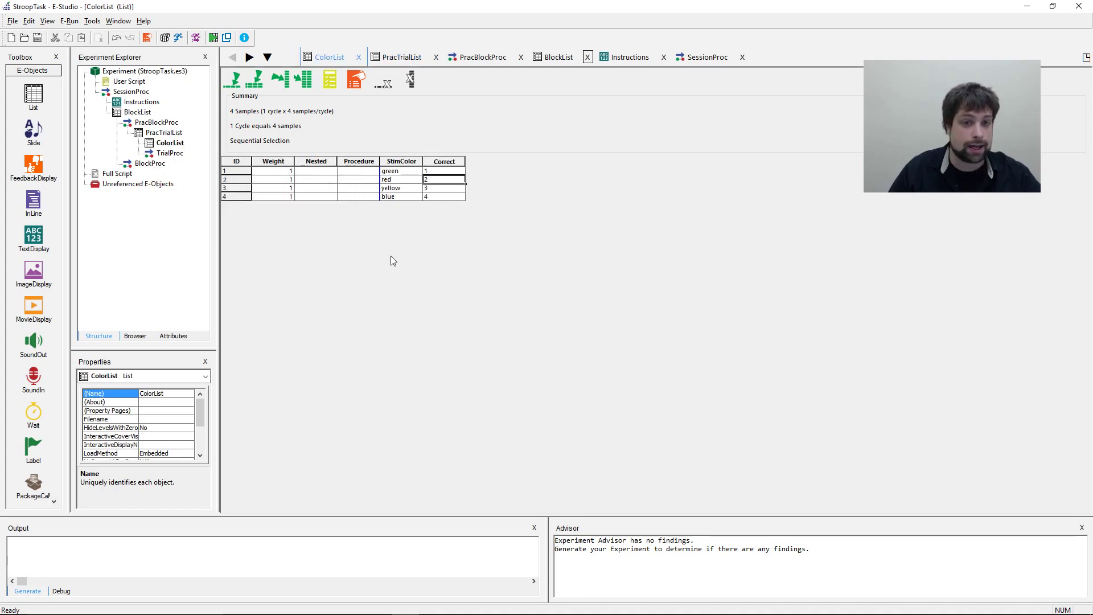
double_click(164, 132)
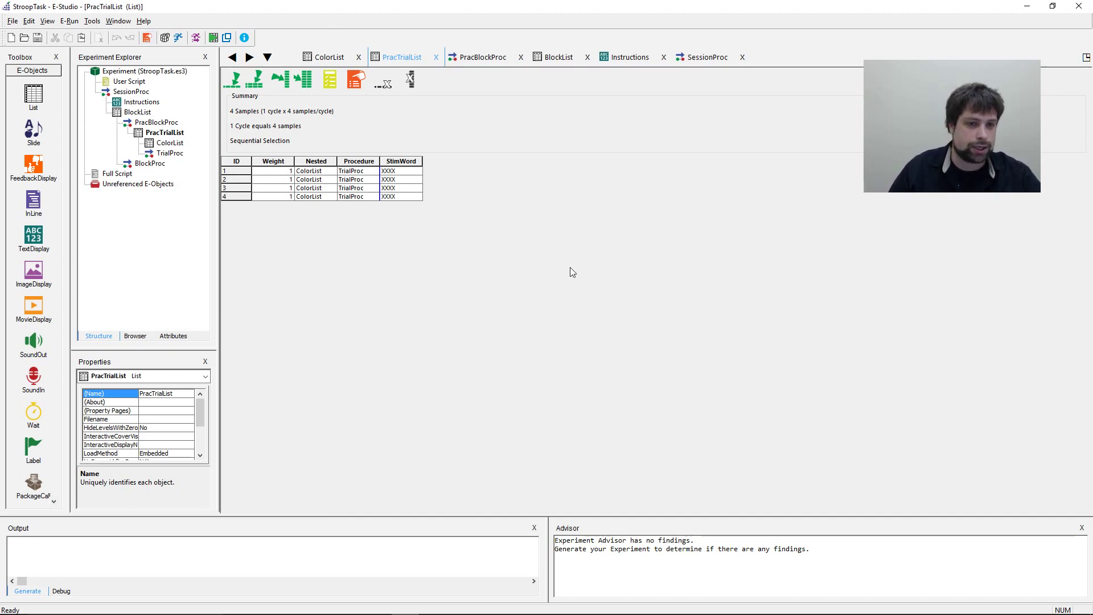
double_click(170, 143)
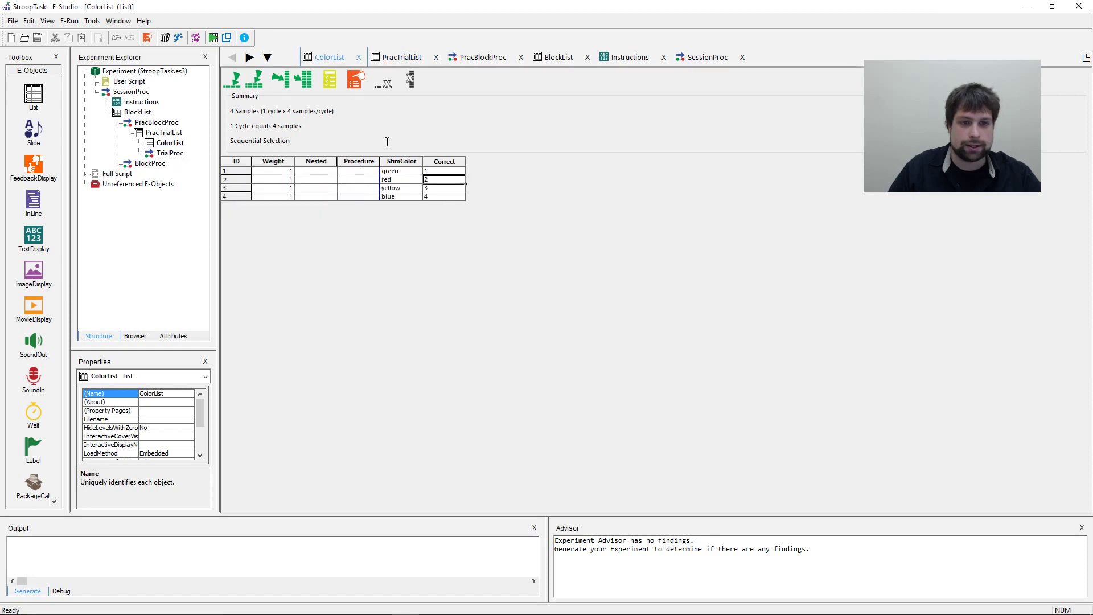
click(397, 172)
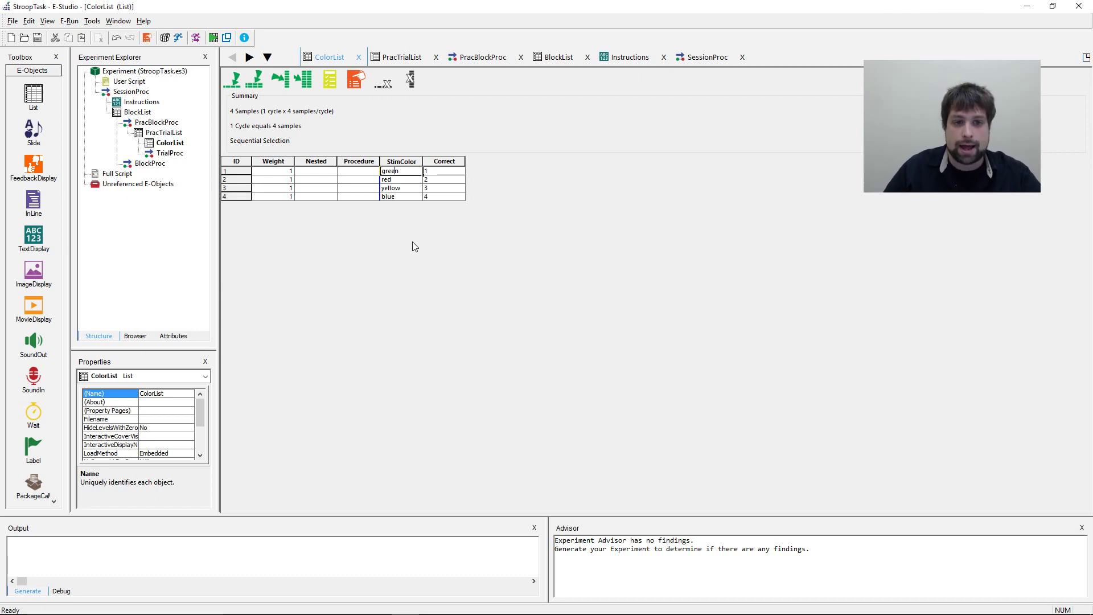
key(Down)
key(Down)
key(Down)
click(411, 173)
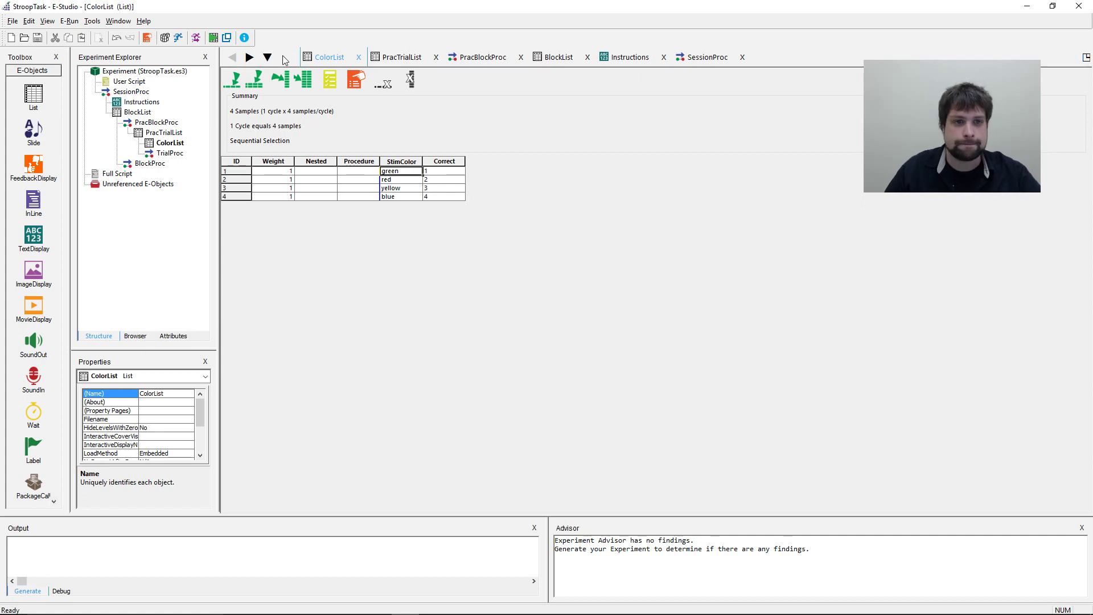
Set ColorList's selection order to Random.
click(354, 79)
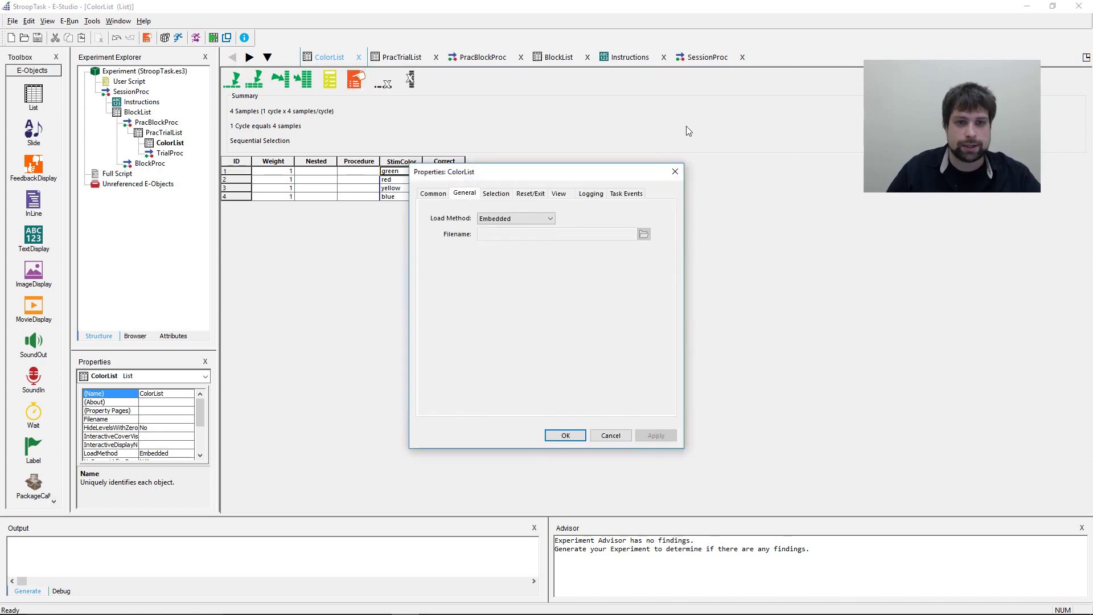
click(496, 194)
click(510, 223)
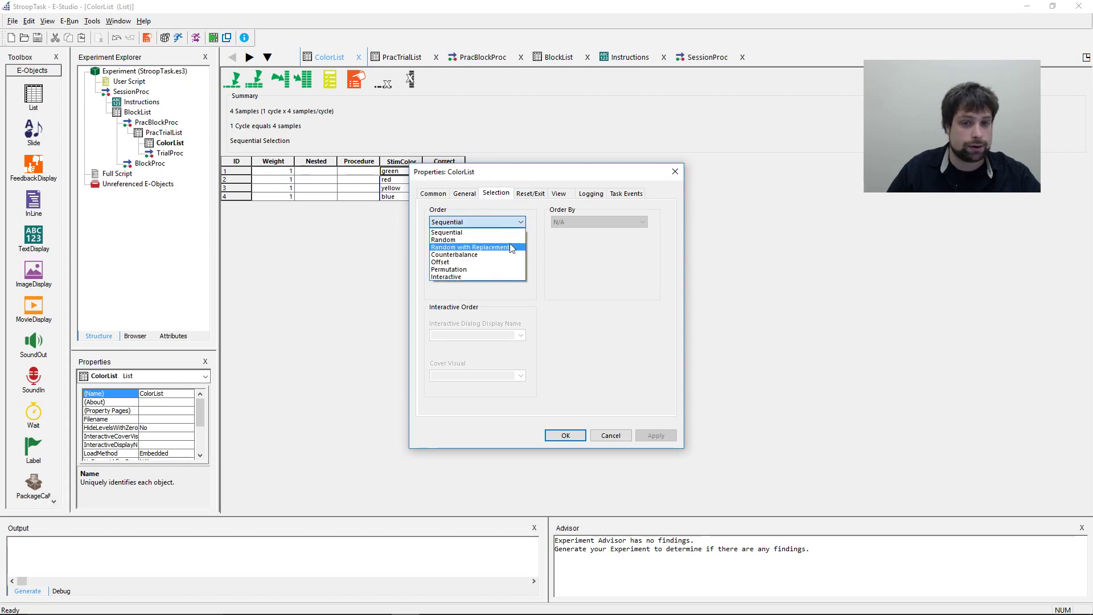
click(507, 239)
click(656, 435)
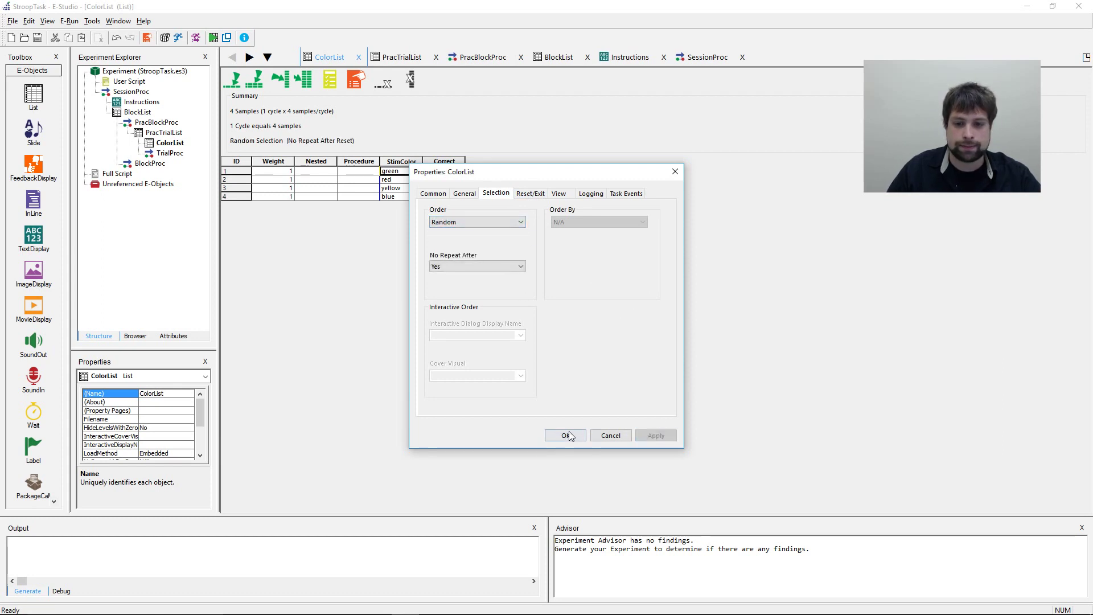
click(565, 435)
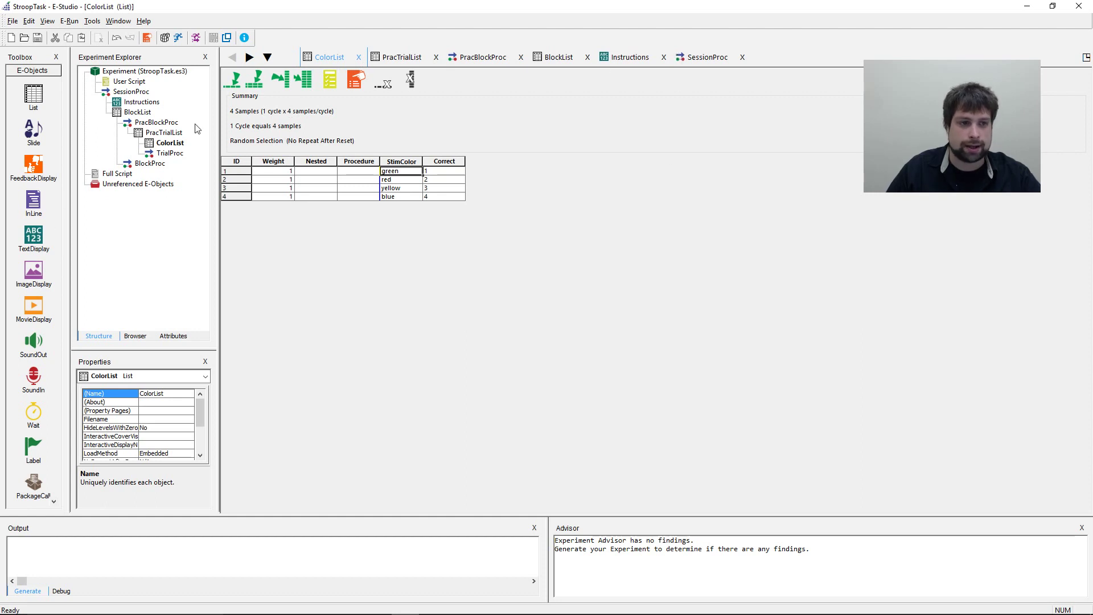
Set PracTrialList to exit after 2 cycles.
double_click(174, 133)
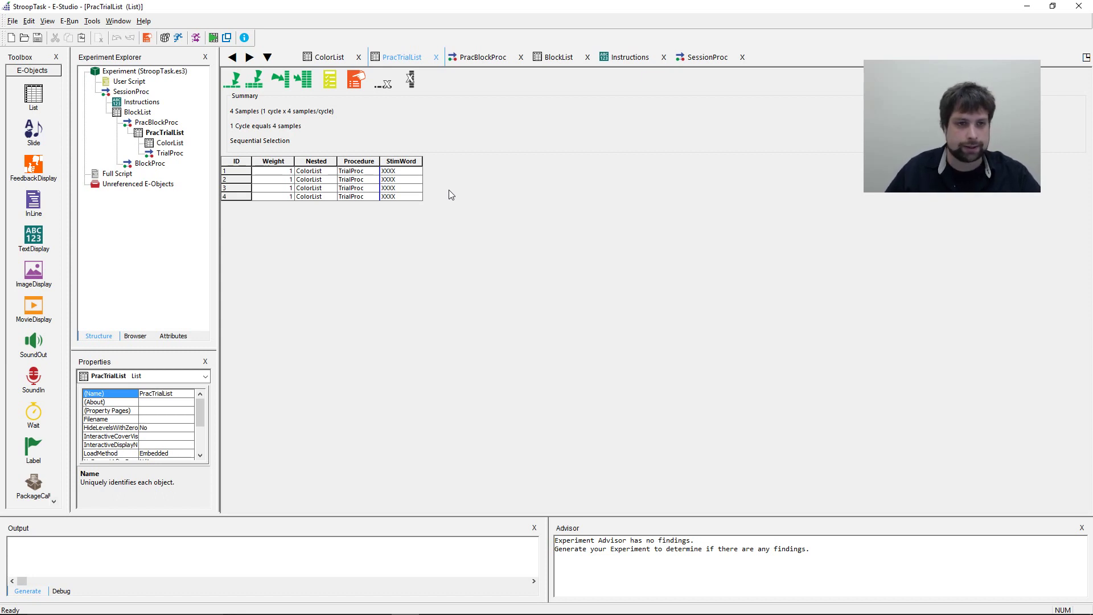
click(354, 83)
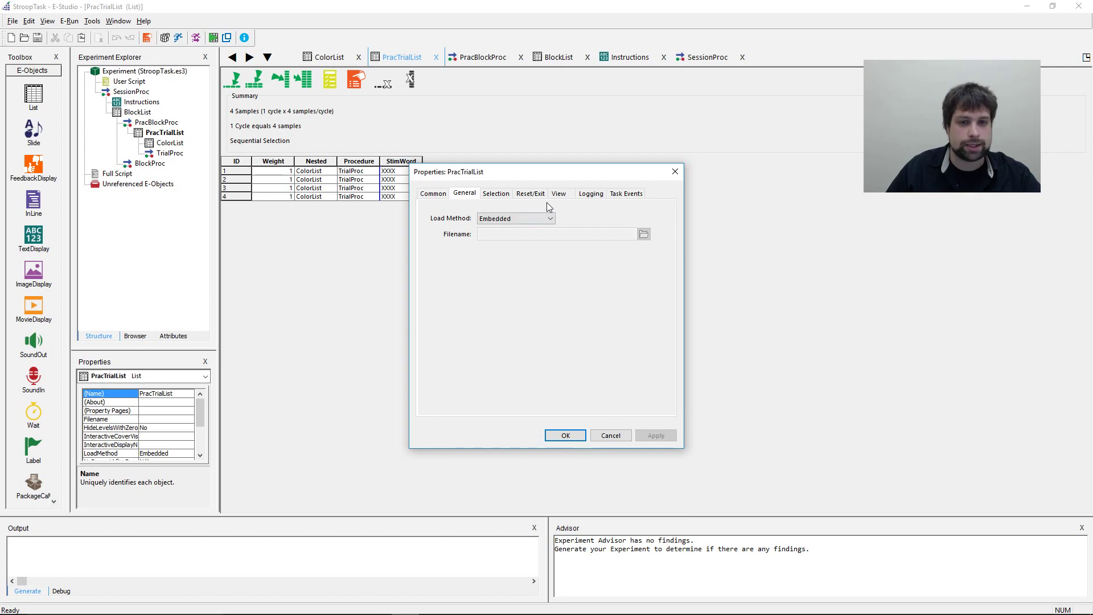
click(530, 194)
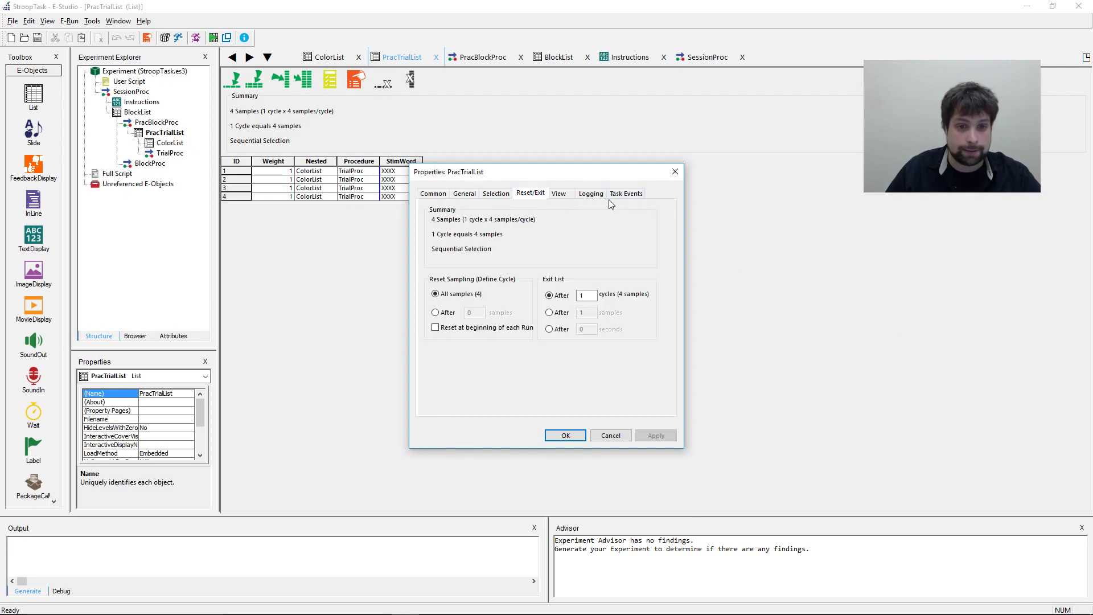
double_click(587, 295)
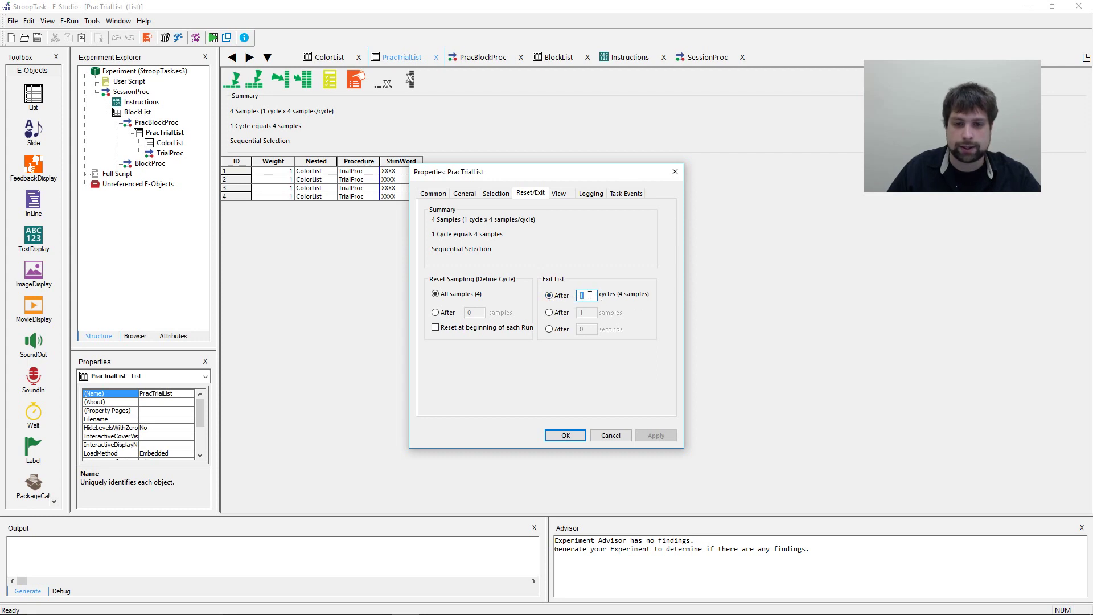
text(2)
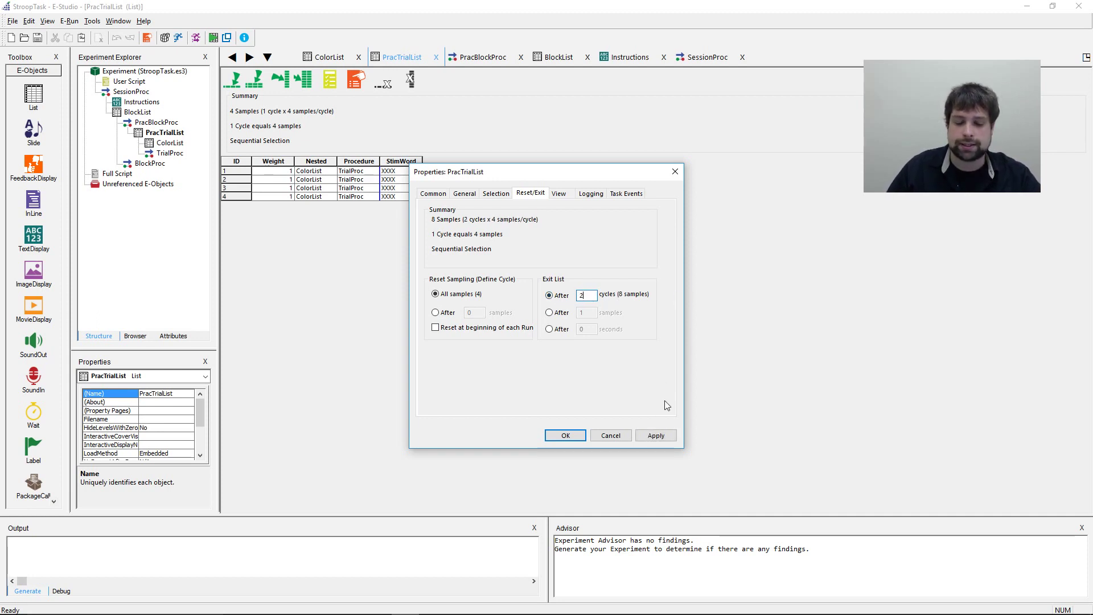
click(662, 436)
click(566, 435)
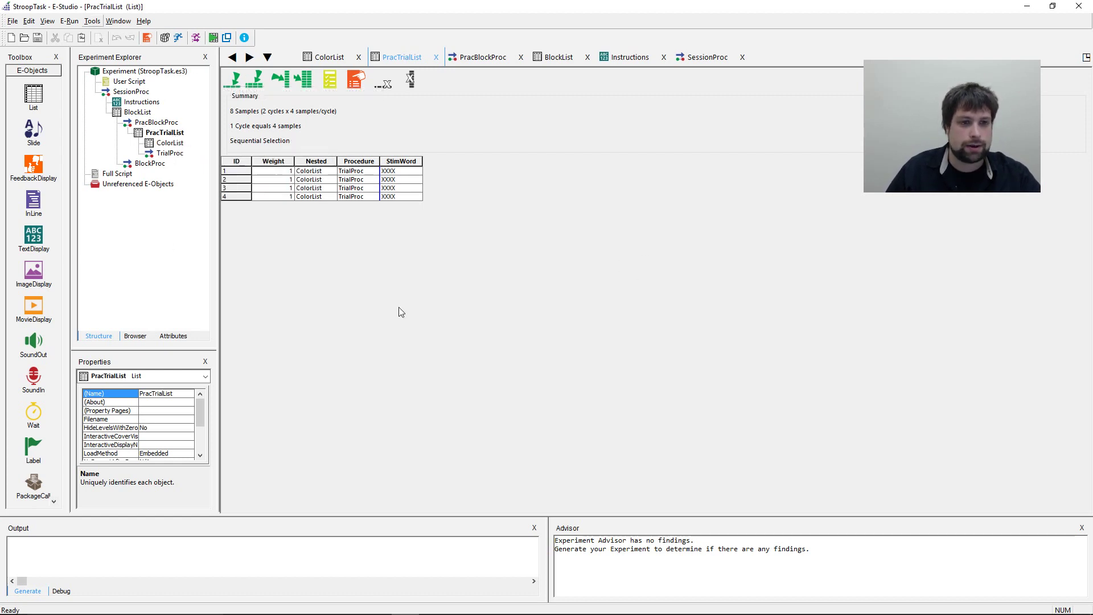
Close all open object windows in the workspace.
click(111, 23)
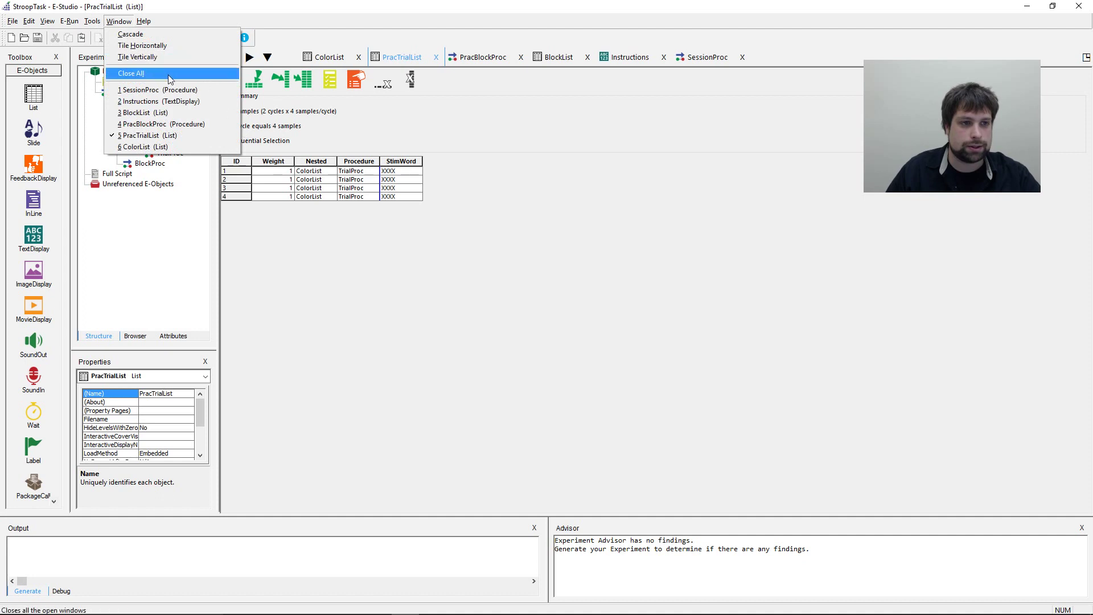
click(702, 230)
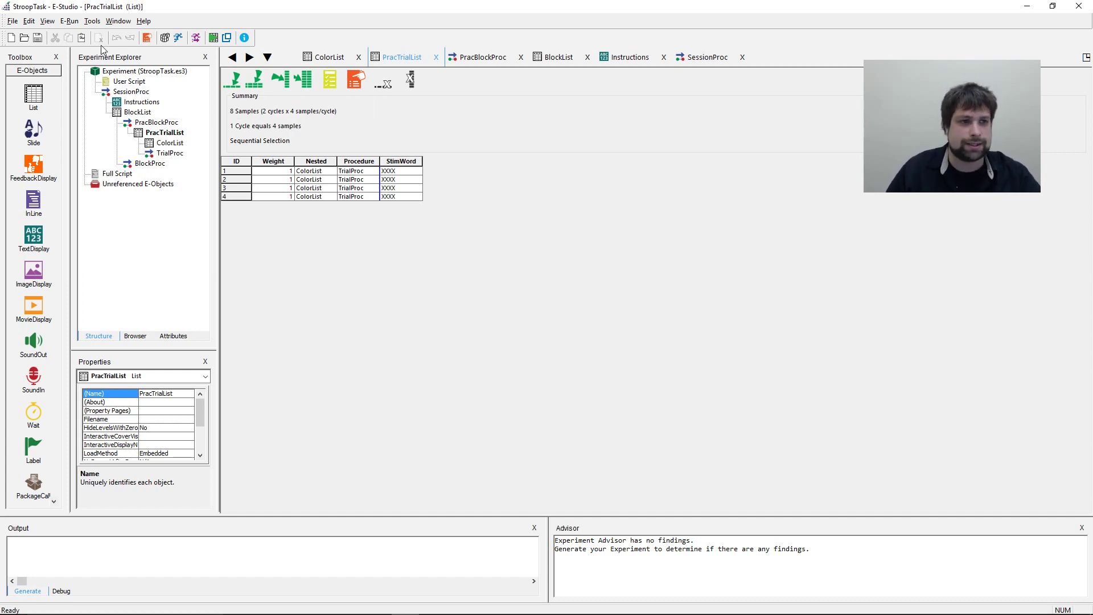
click(118, 23)
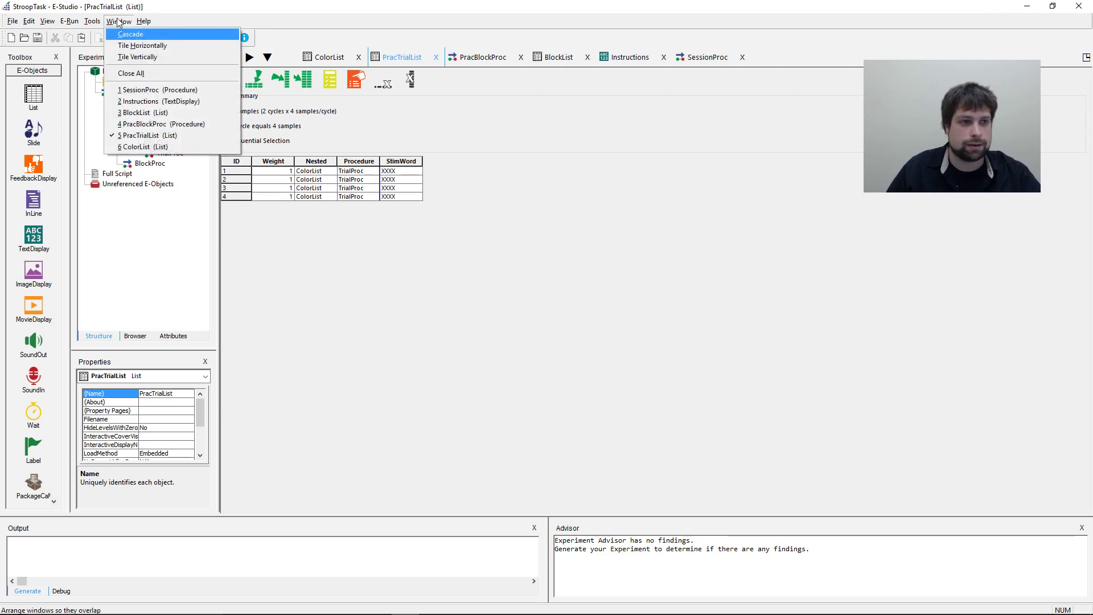
click(131, 73)
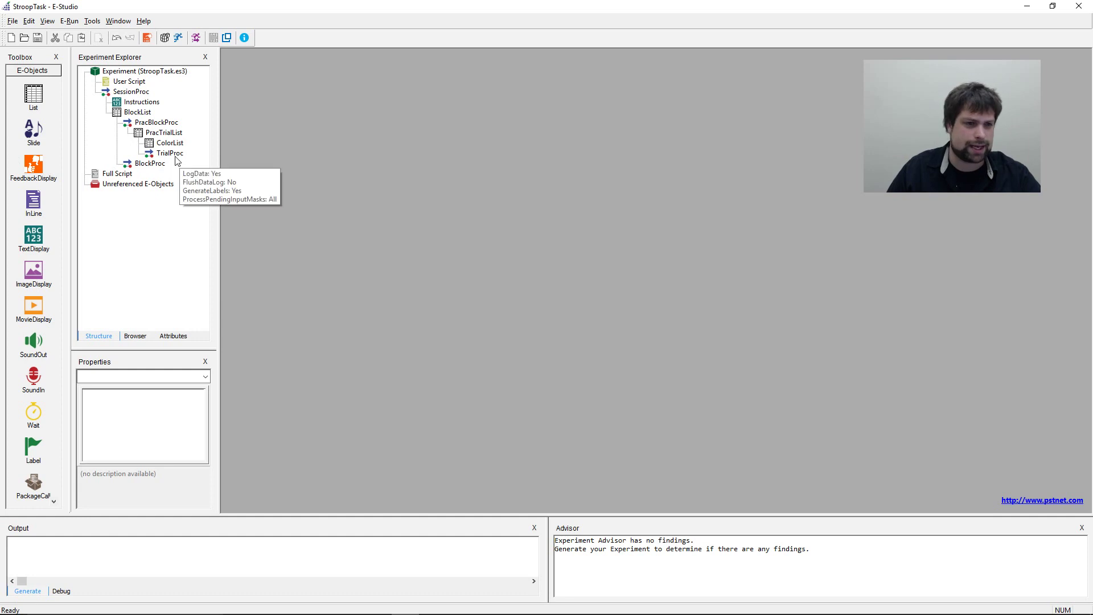
Add a TextDisplay named Fixation to TrialProc and enter + as its text.
double_click(175, 154)
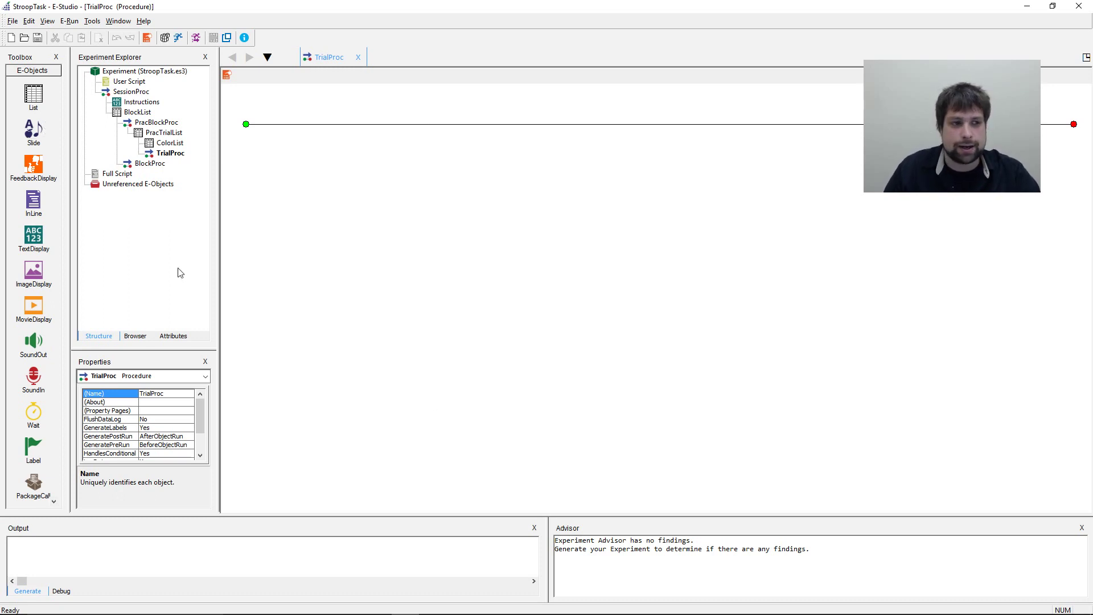
drag(33, 233, 370, 214)
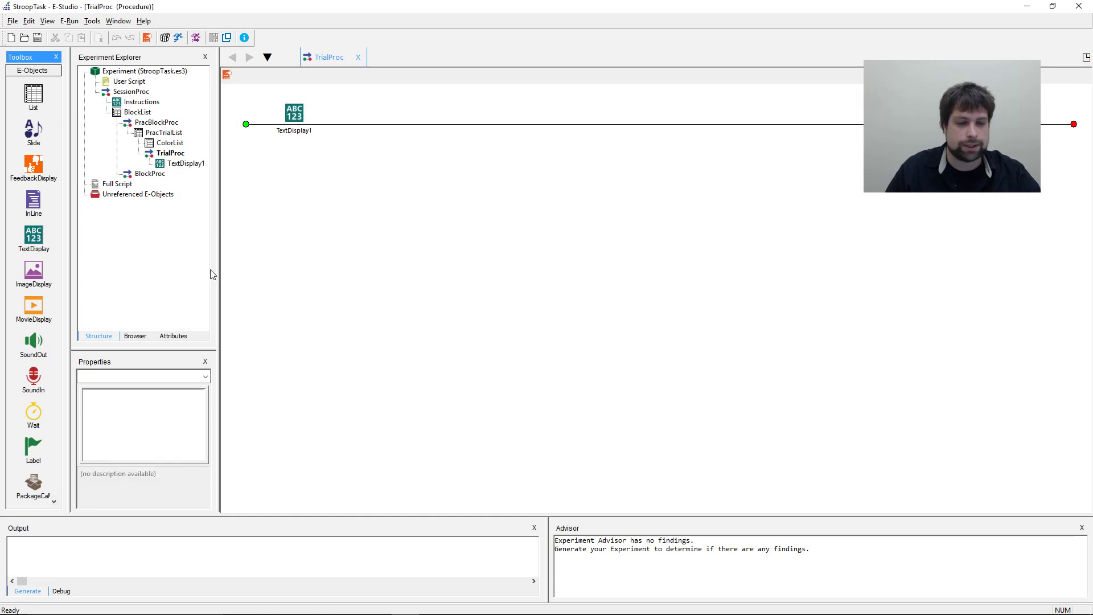
right_click(288, 120)
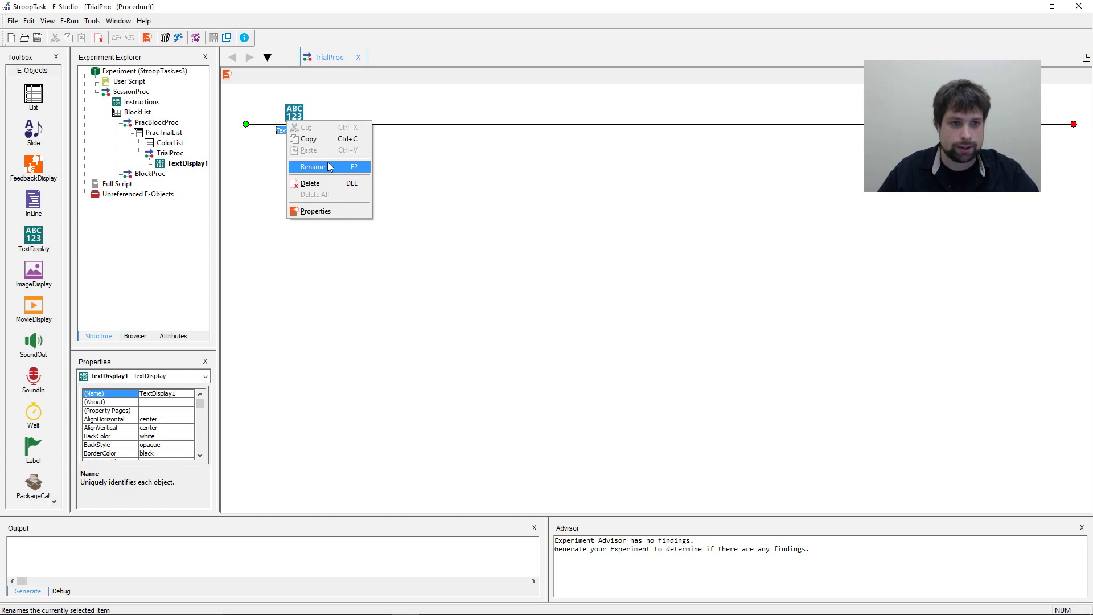
click(328, 166)
text(Fixation)
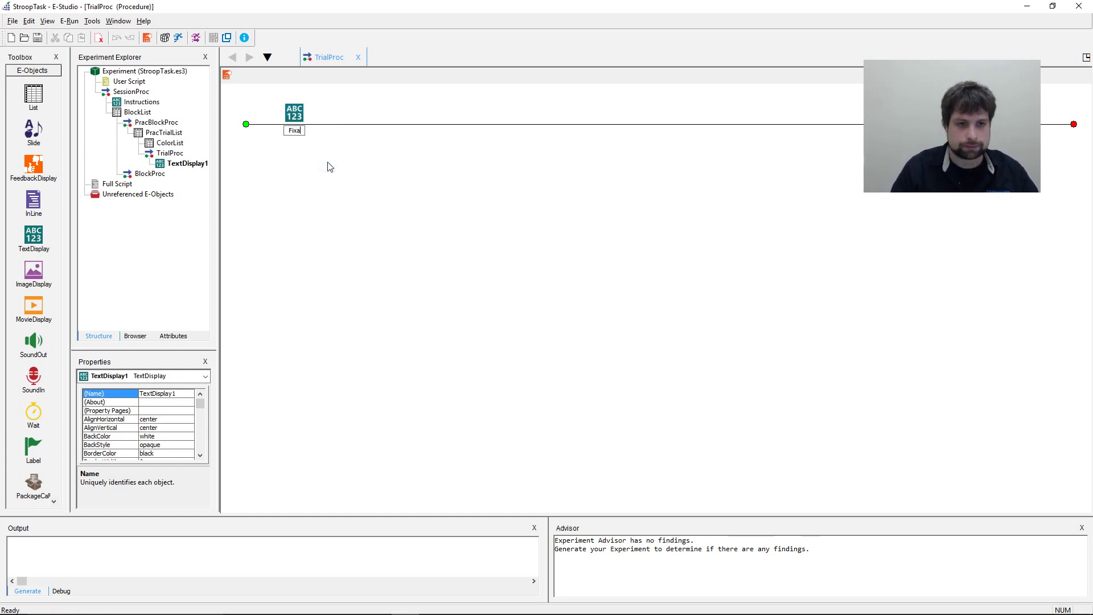
key(Return)
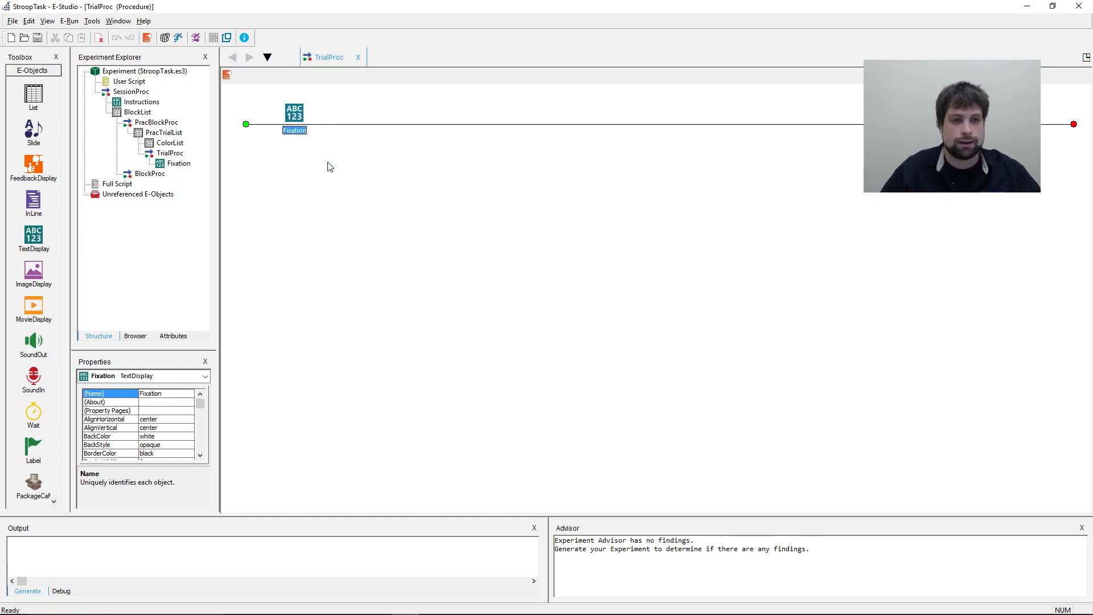
double_click(294, 114)
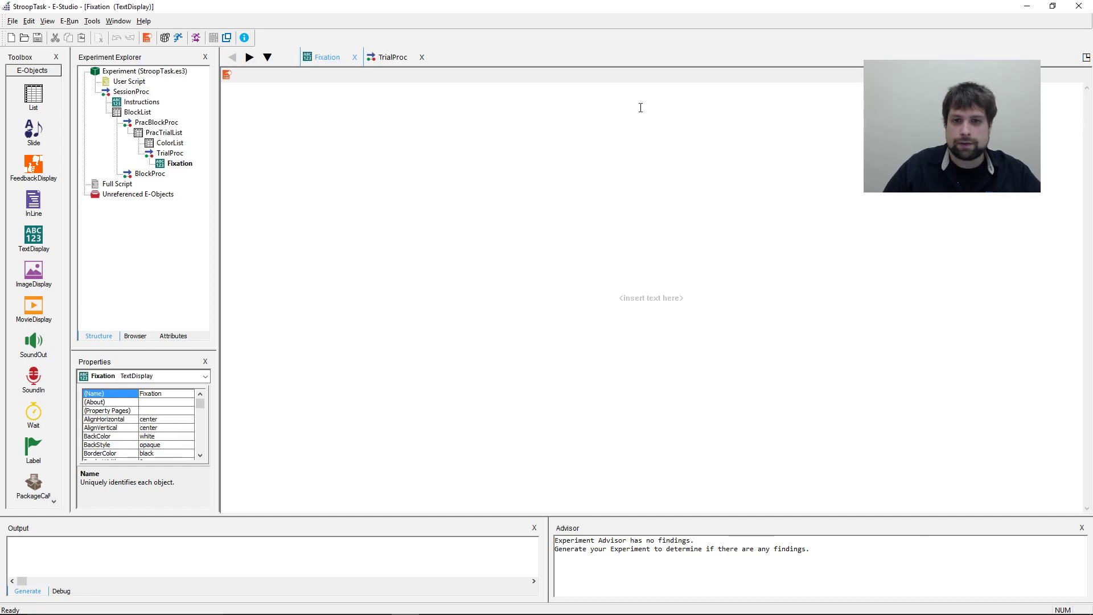
text(+)
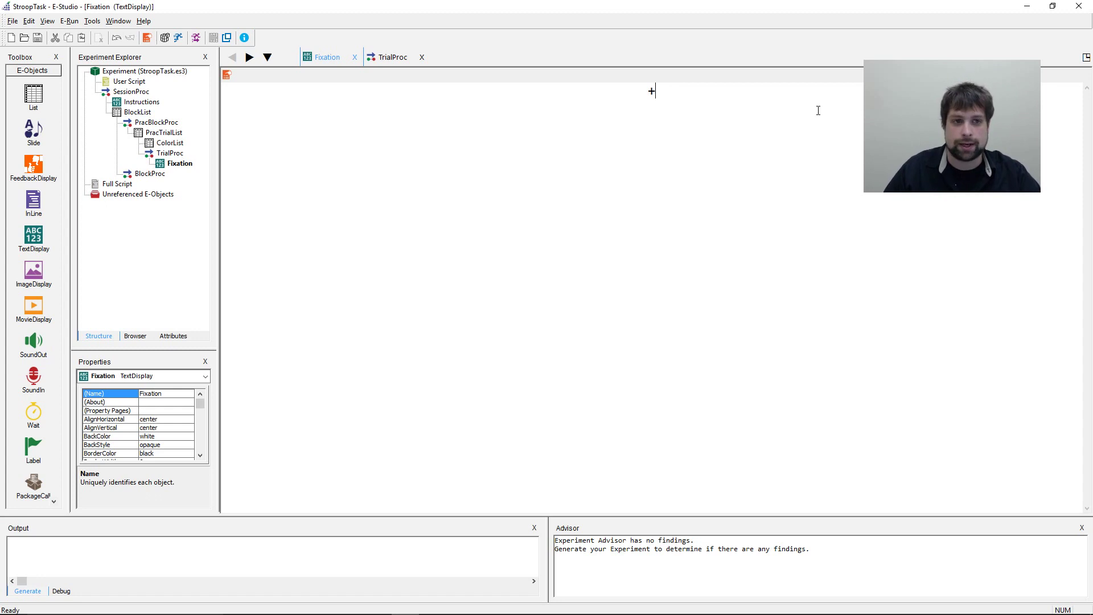
Set the Fixation display's duration to 500 in its properties.
click(227, 74)
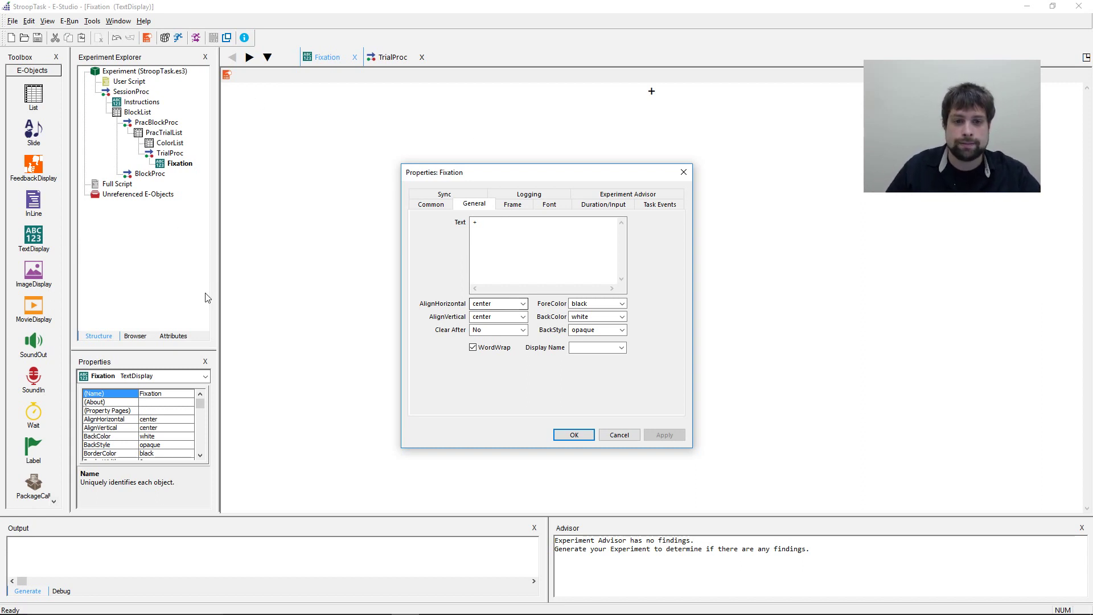
click(589, 205)
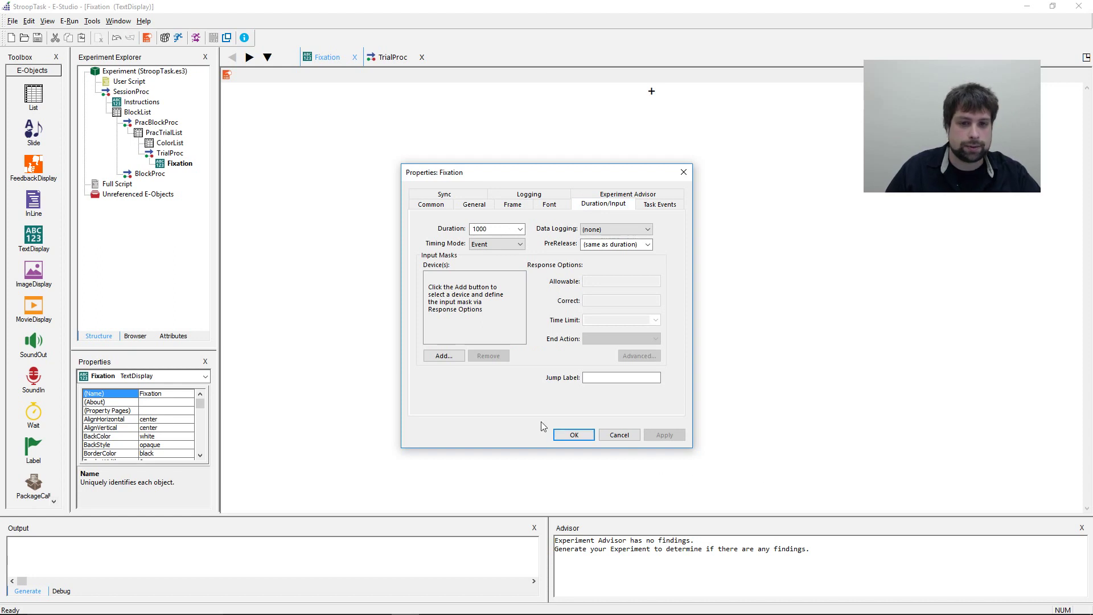
double_click(511, 230)
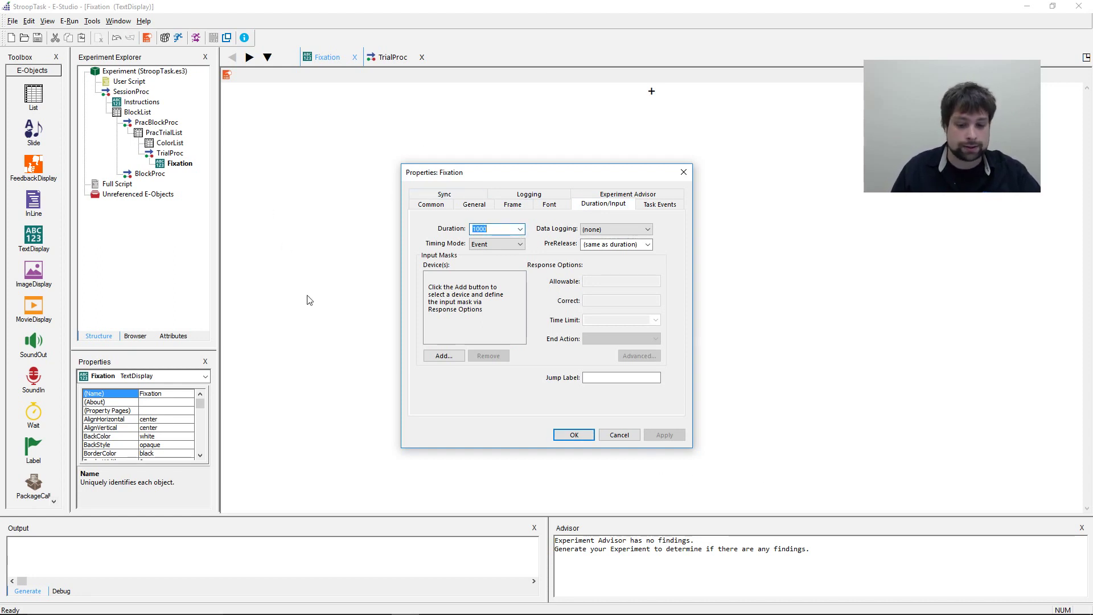
text(500)
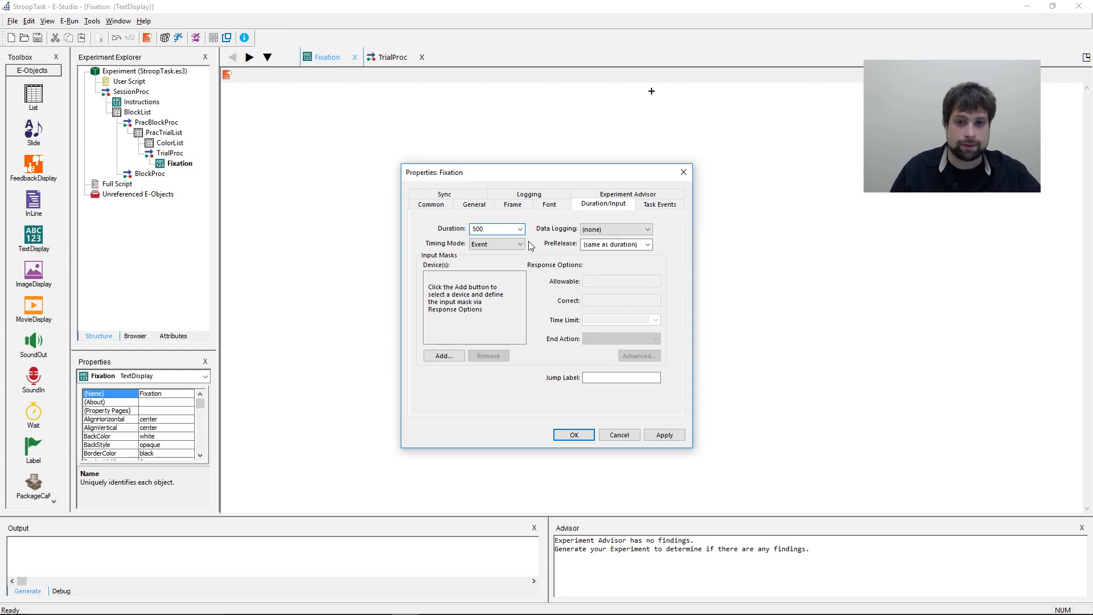
Set the Fixation display's data logging to Time Audit Only and accept its property changes.
click(647, 230)
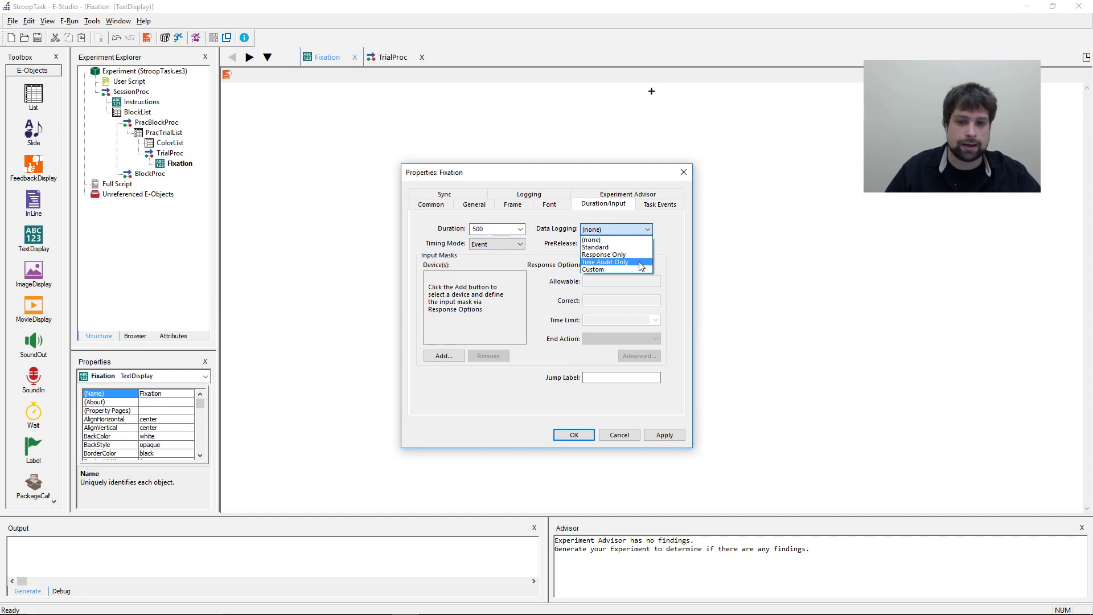
key(Escape)
key(Down)
key(Down)
key(Down)
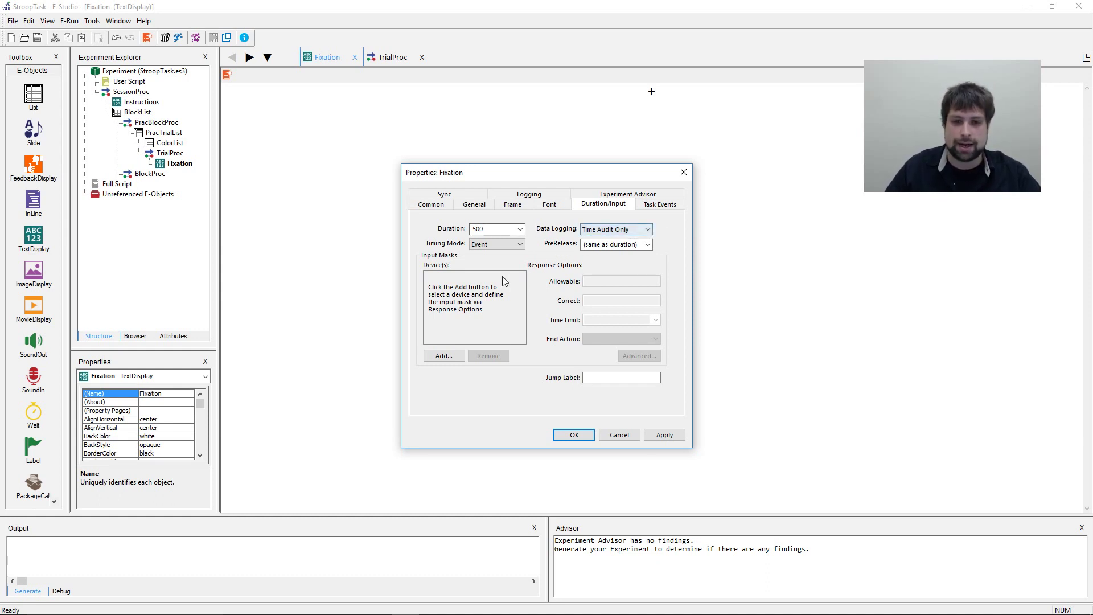
click(675, 436)
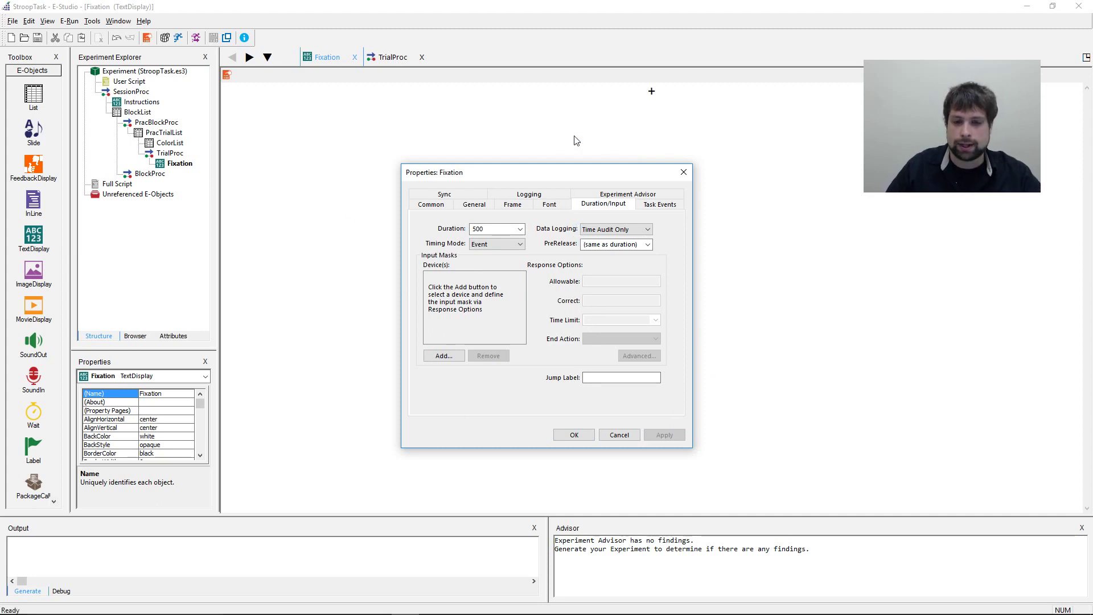
click(575, 436)
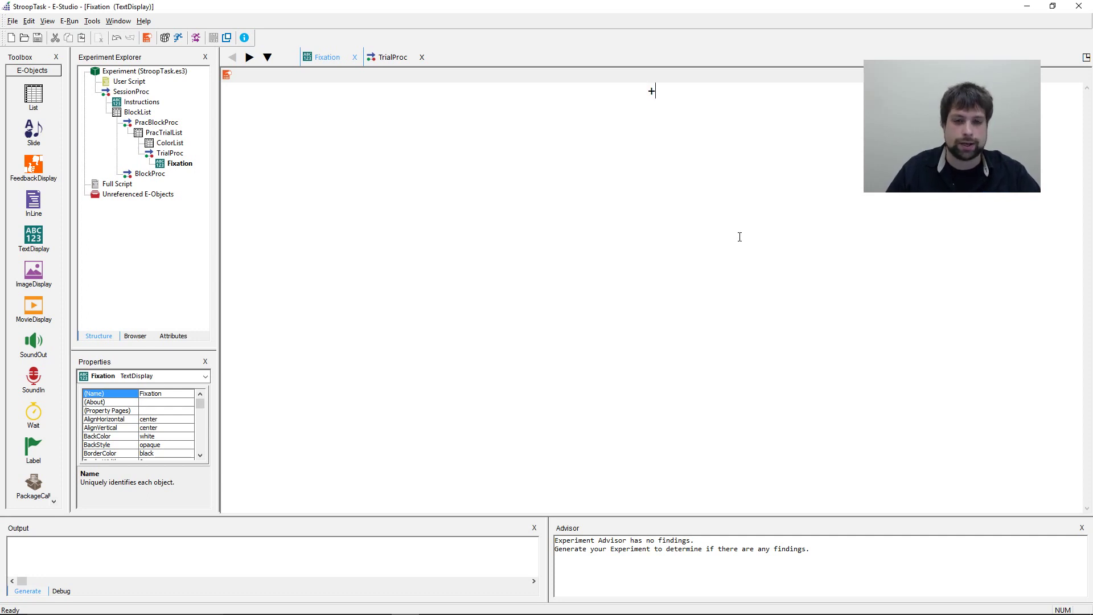
Add a Slide named Stimulus after Fixation on the TrialProc timeline.
double_click(164, 153)
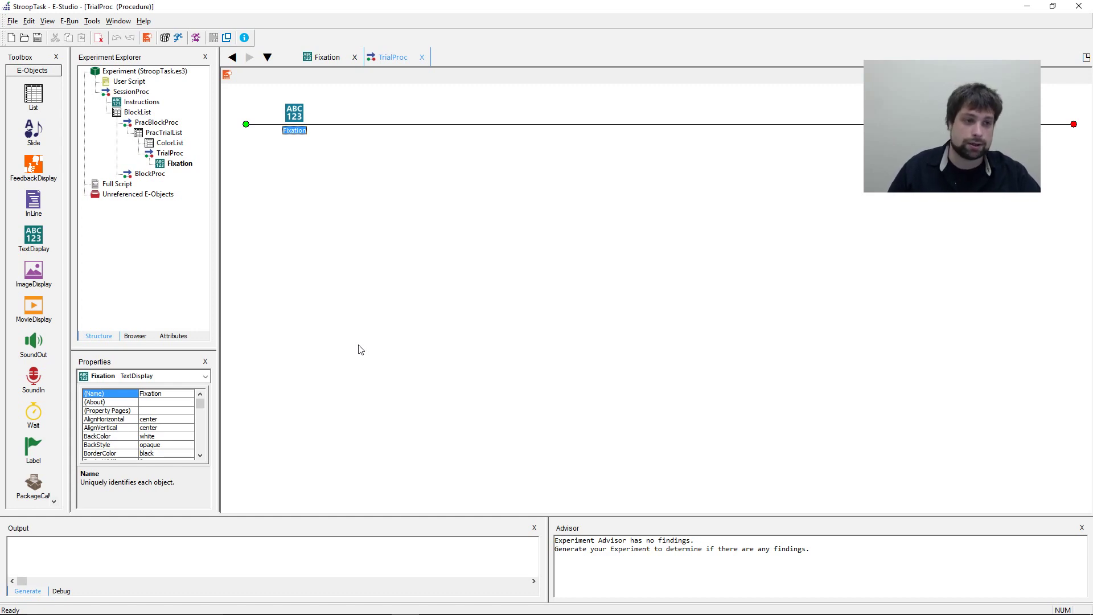
click(375, 251)
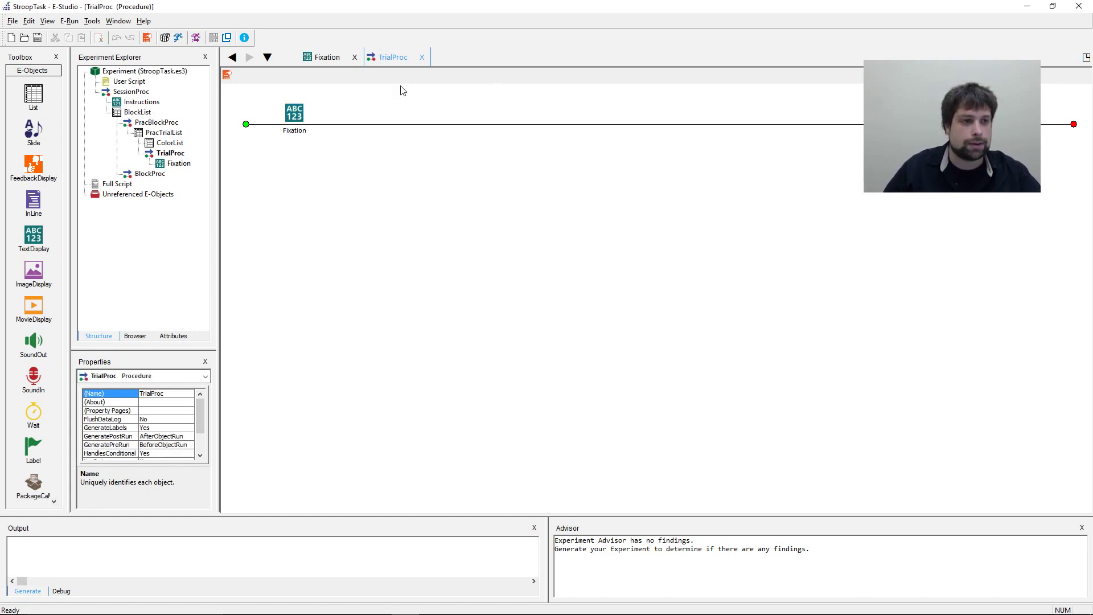
drag(33, 131, 569, 353)
right_click(351, 120)
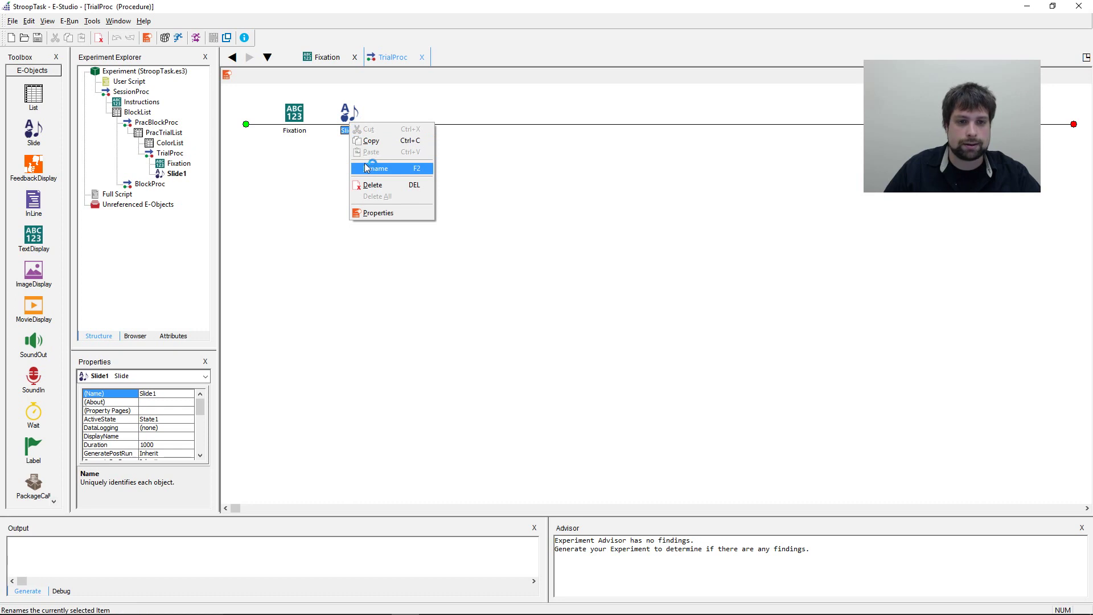
click(375, 169)
text(Stimulus)
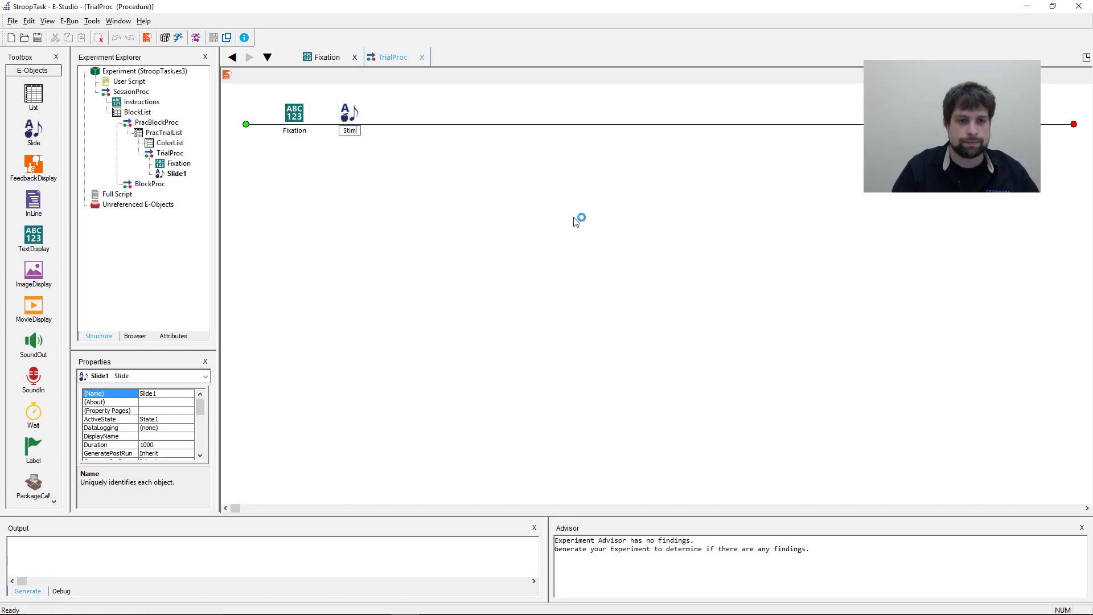
key(Return)
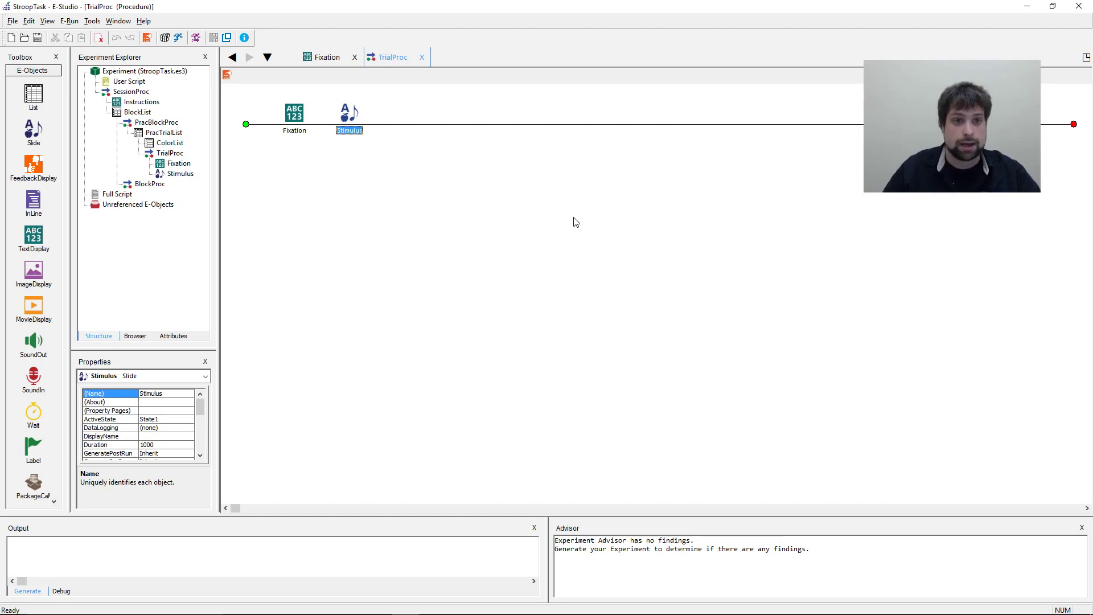
click(574, 218)
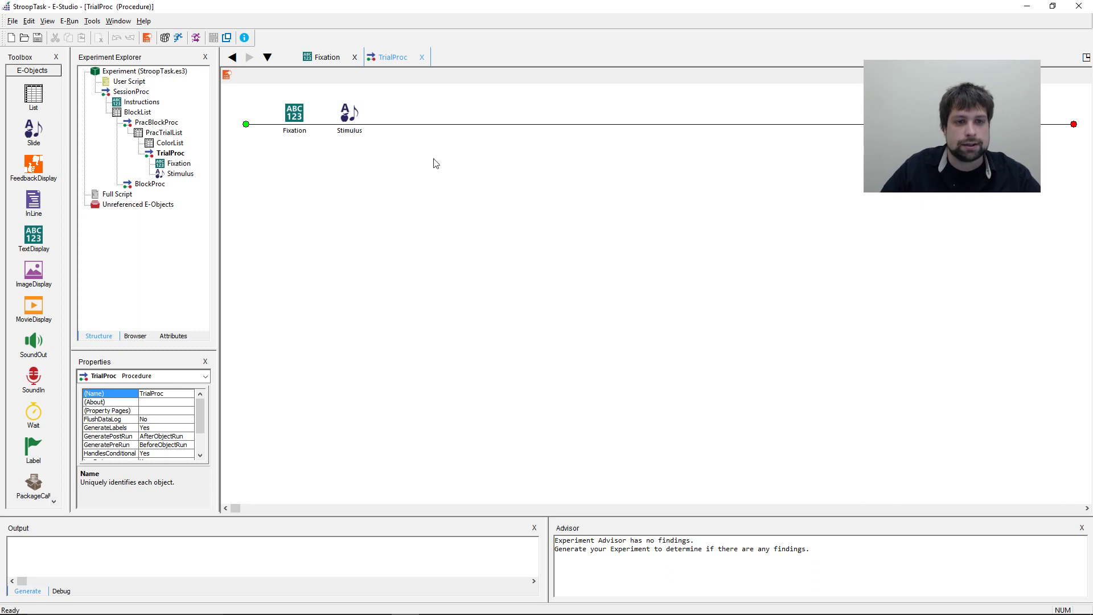
Check the StimWord attribute in PracTrialList and place a text object on the Stimulus slide at about 48% X and 34% Y.
double_click(352, 126)
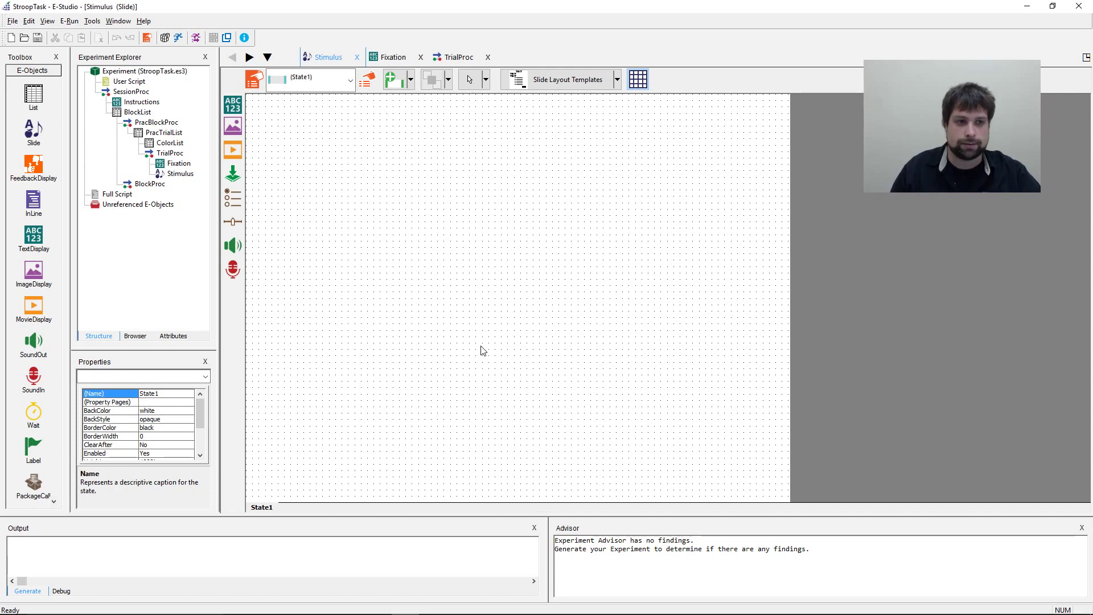
double_click(164, 132)
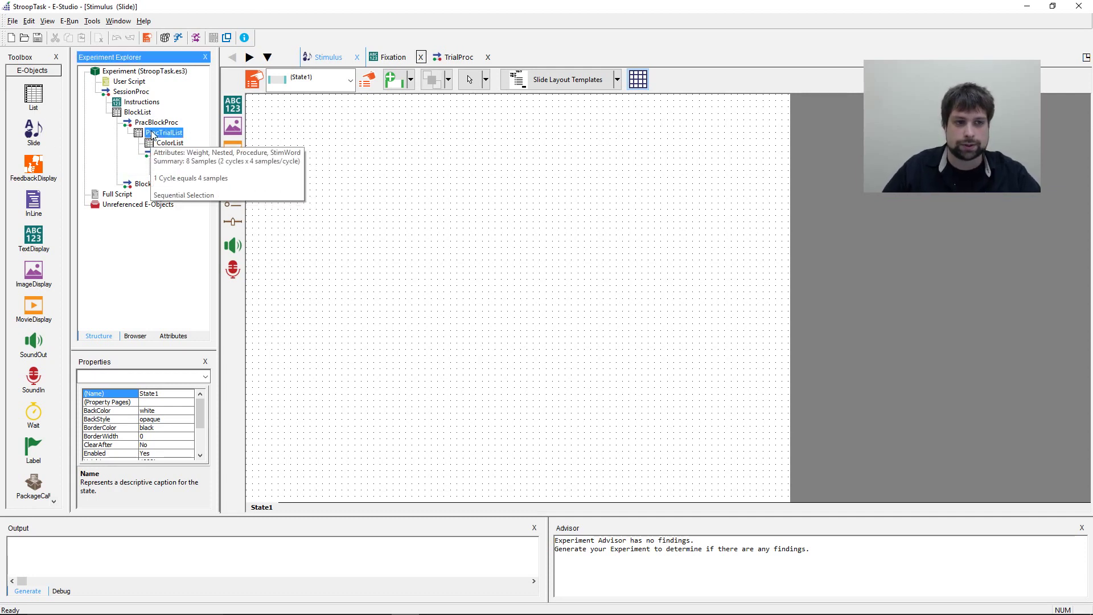
click(401, 170)
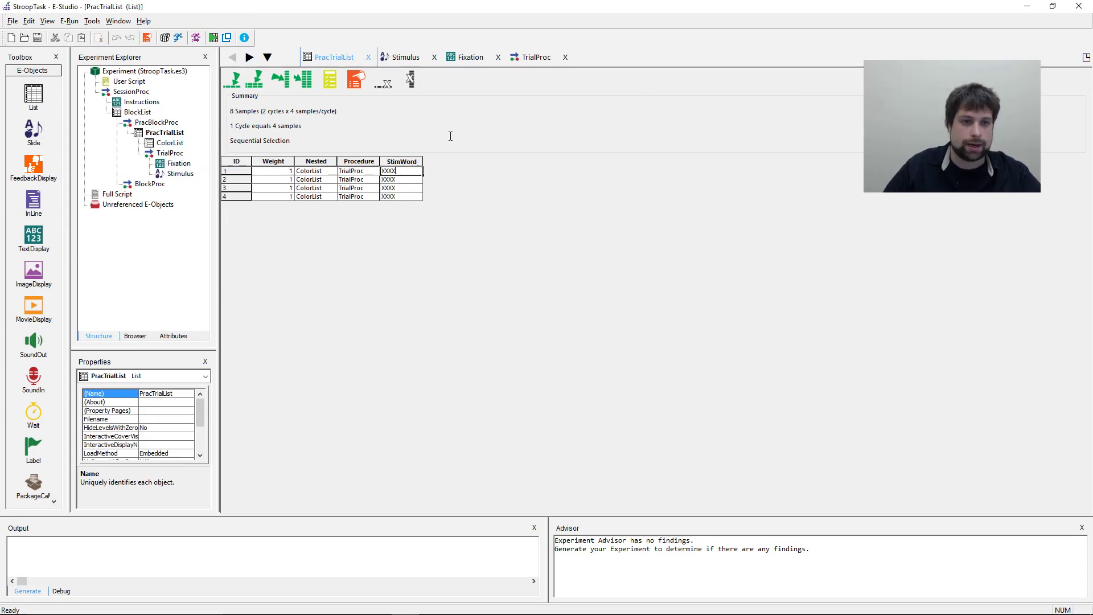
click(410, 171)
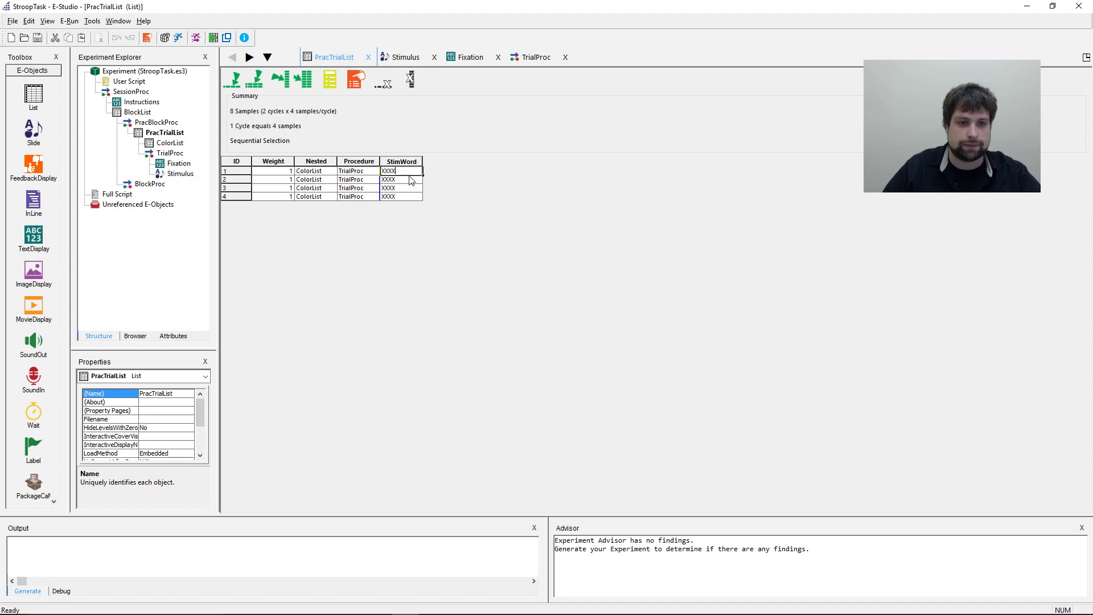
right_click(174, 174)
key(Escape)
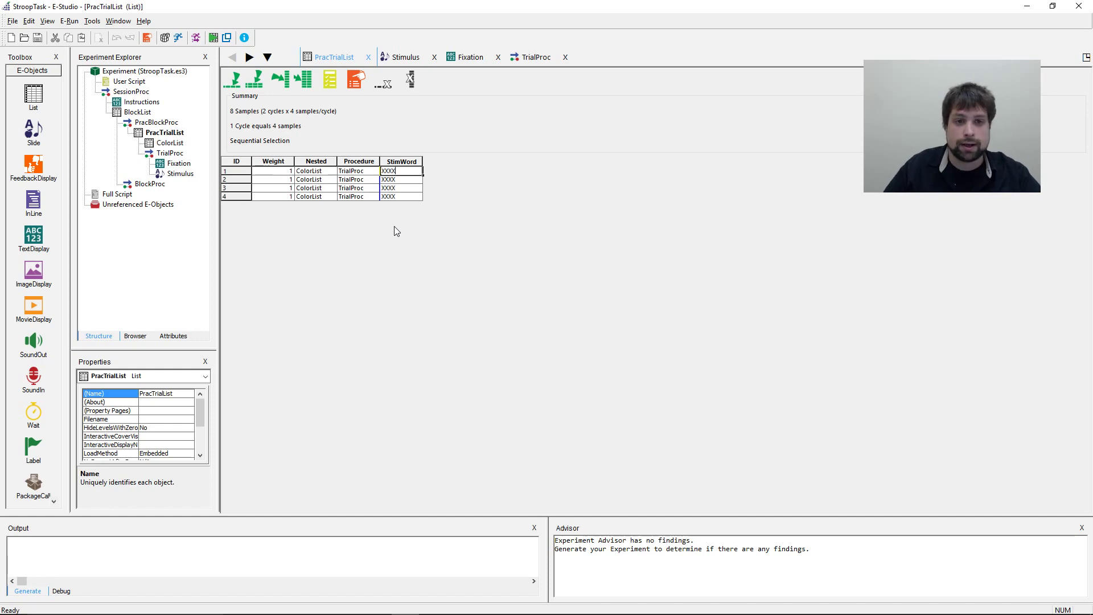
right_click(182, 174)
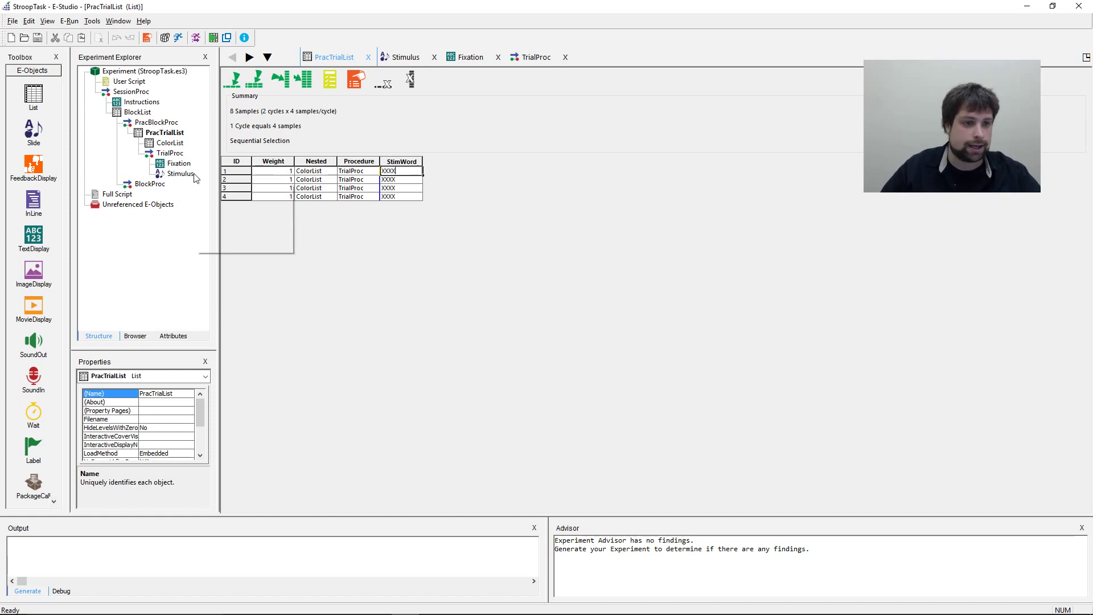
click(211, 185)
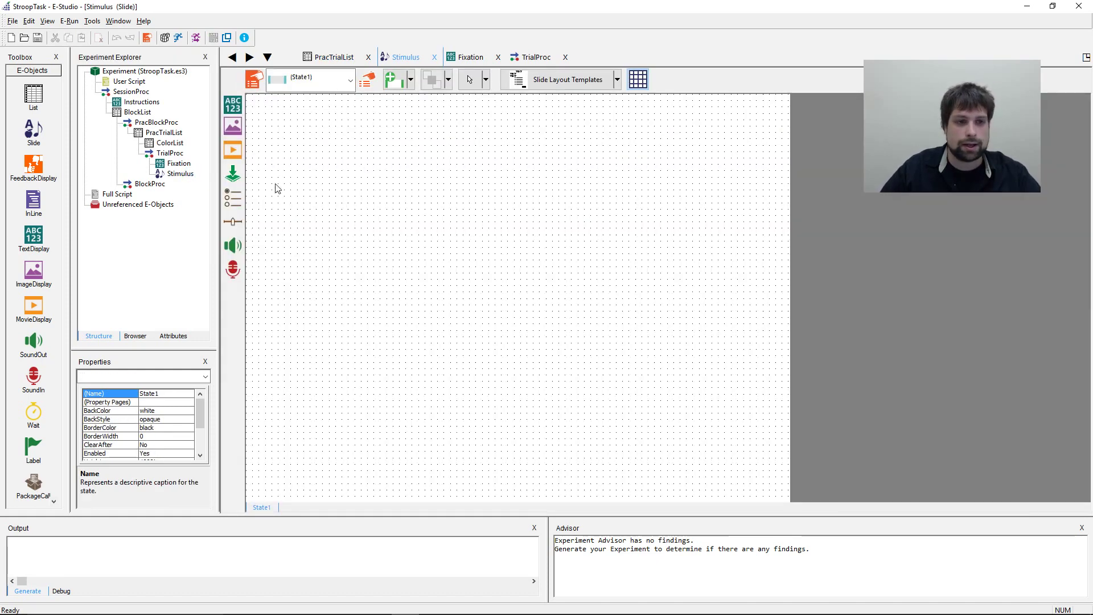
click(237, 114)
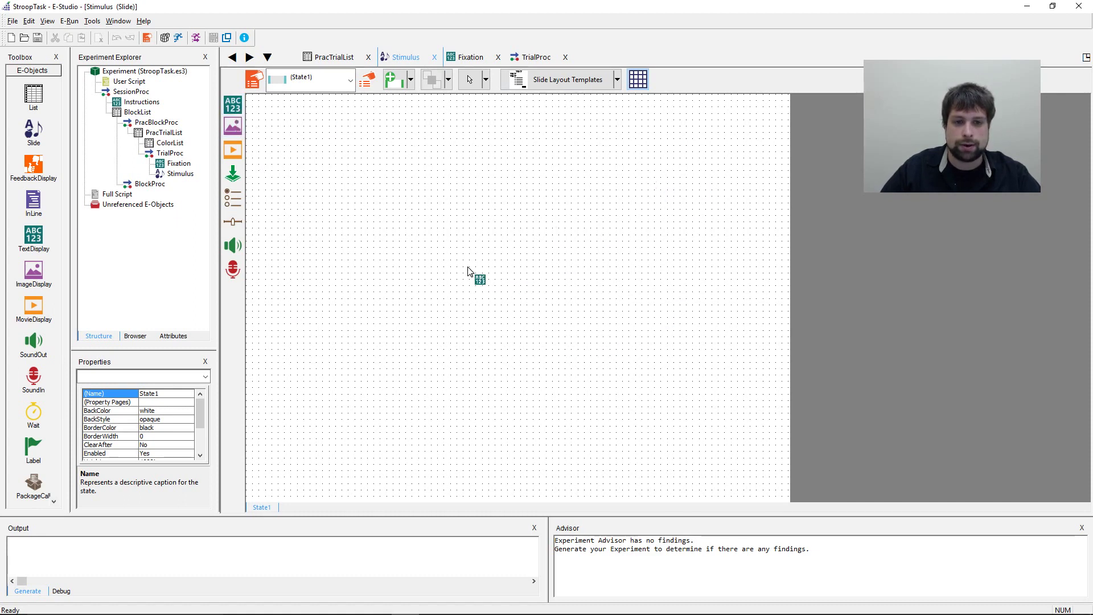
click(506, 233)
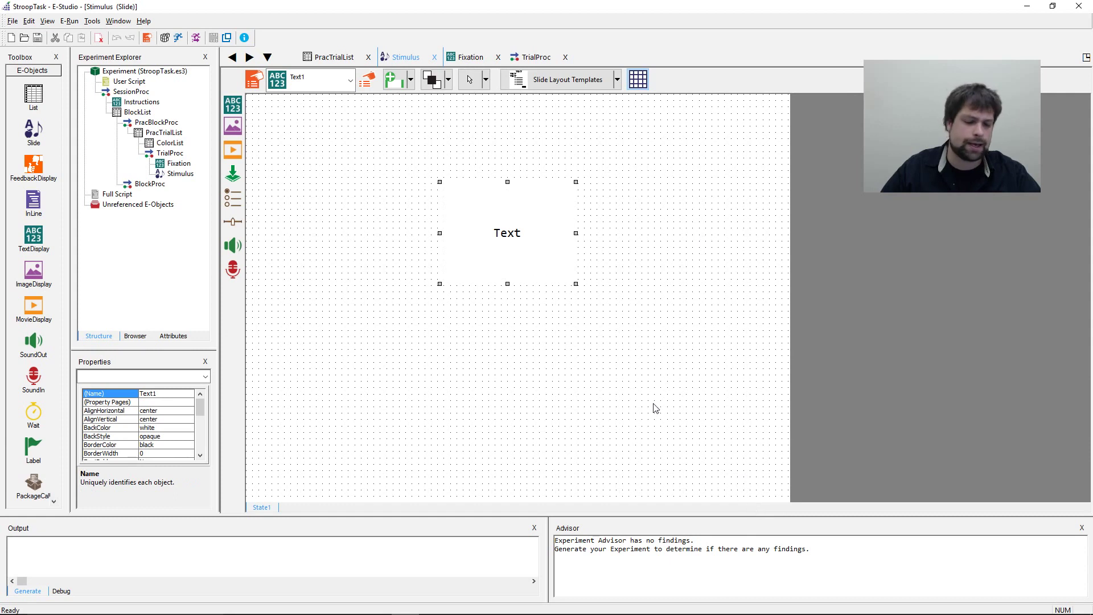
Replace the placeholder in the Stimulus slide's text object with the [StimWord] attribute reference.
double_click(508, 233)
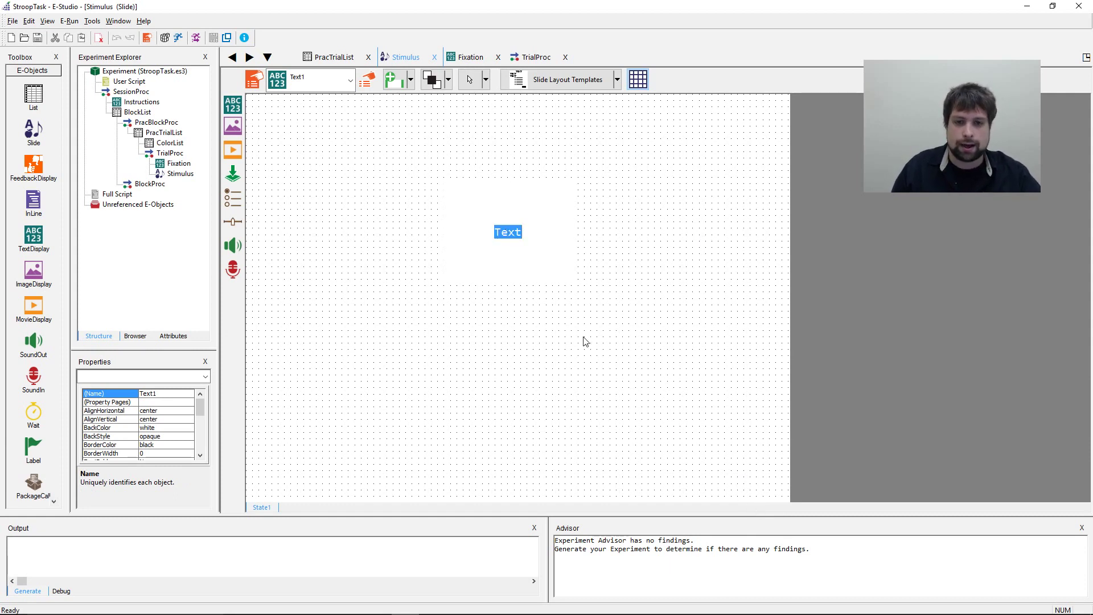
key(BackSpace)
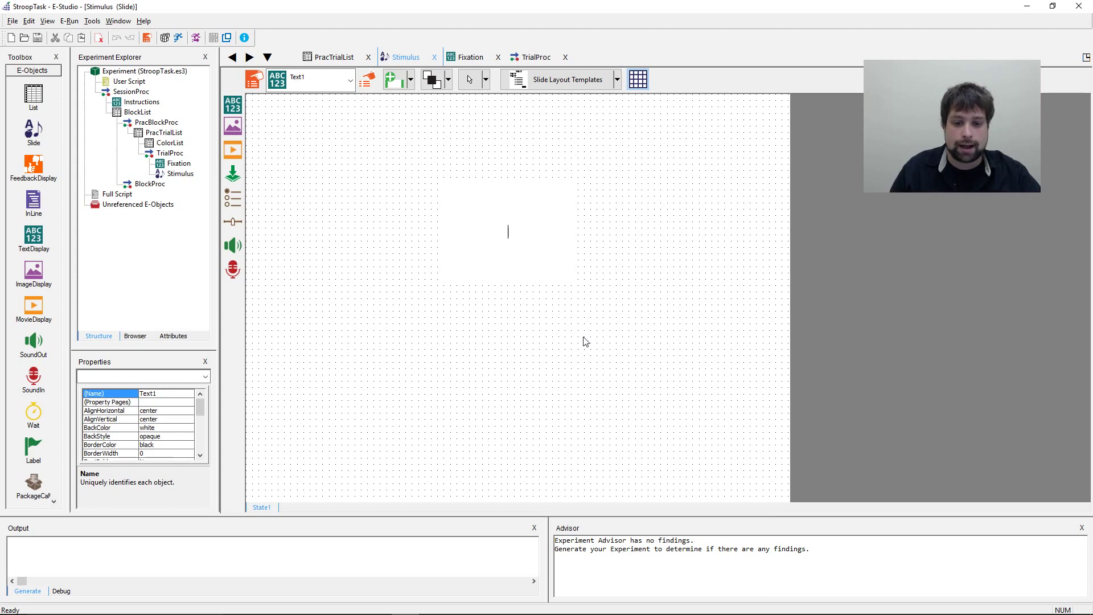
text([)
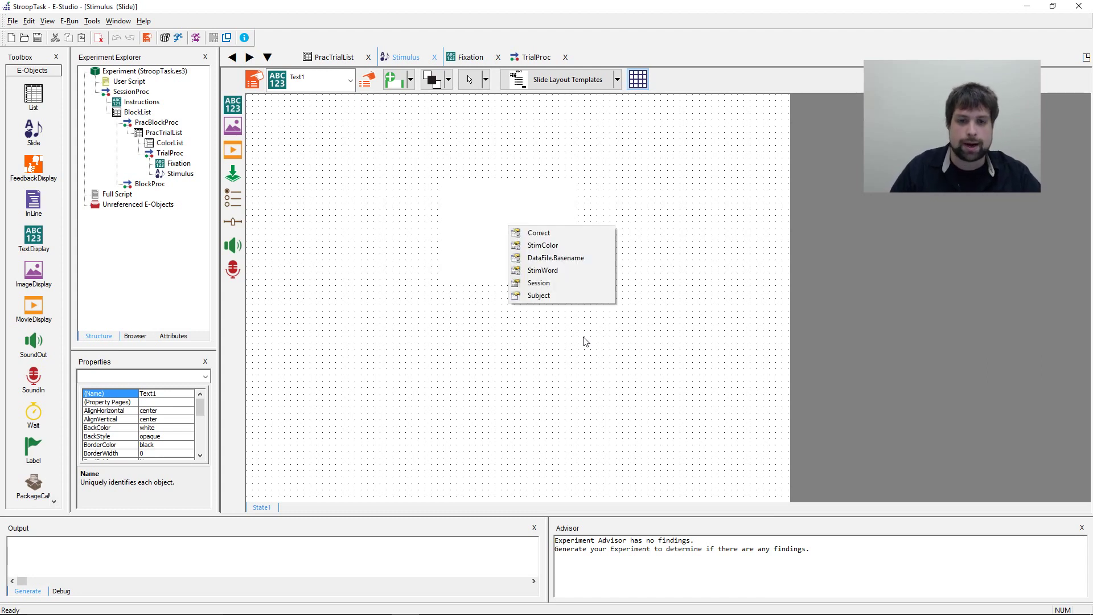
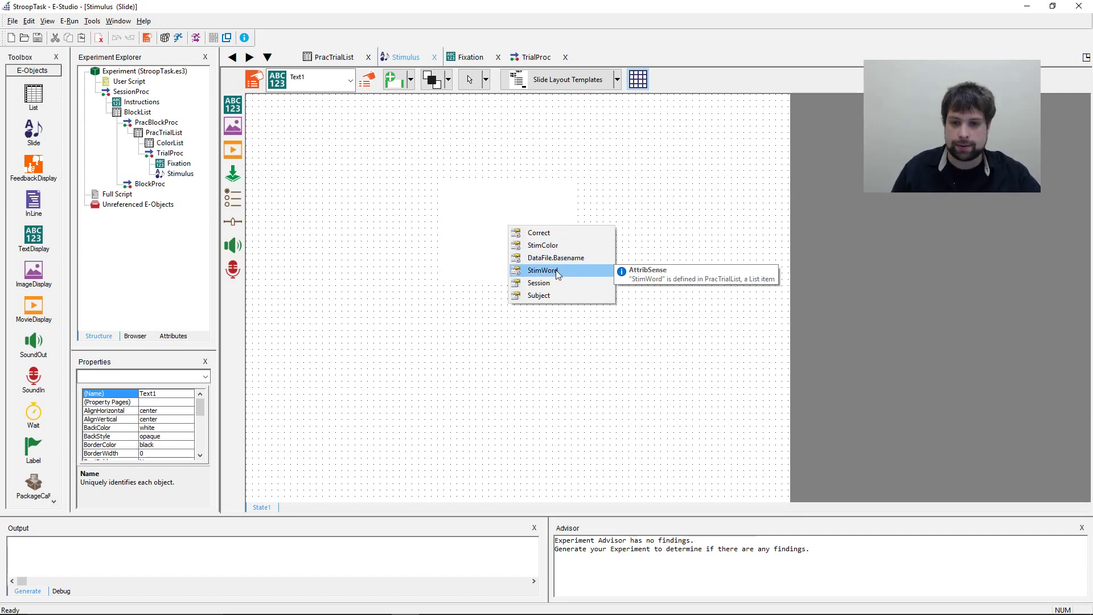
click(556, 270)
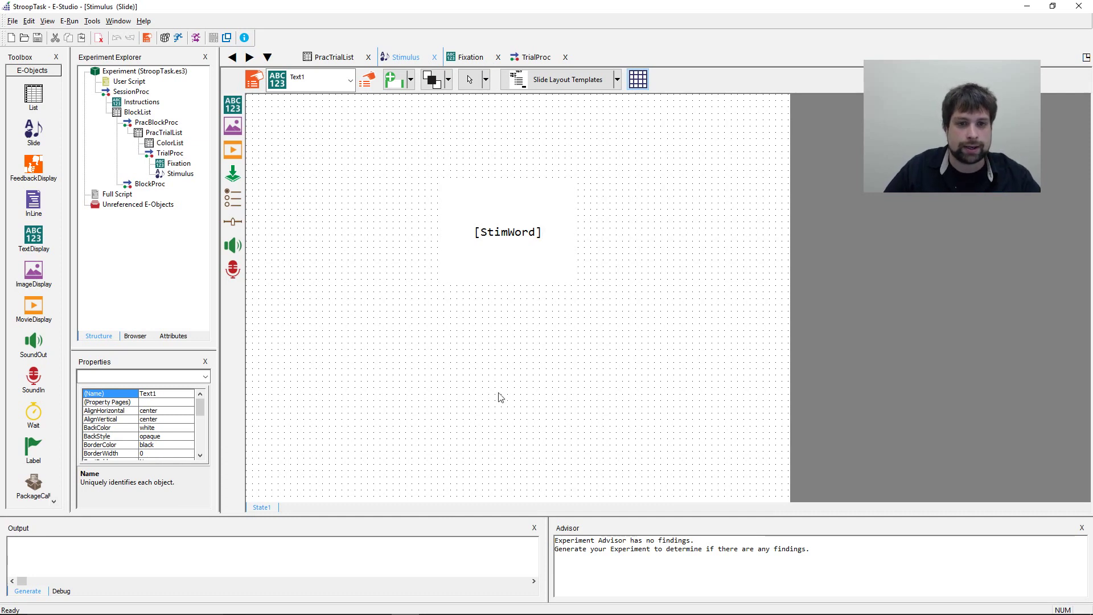
click(546, 279)
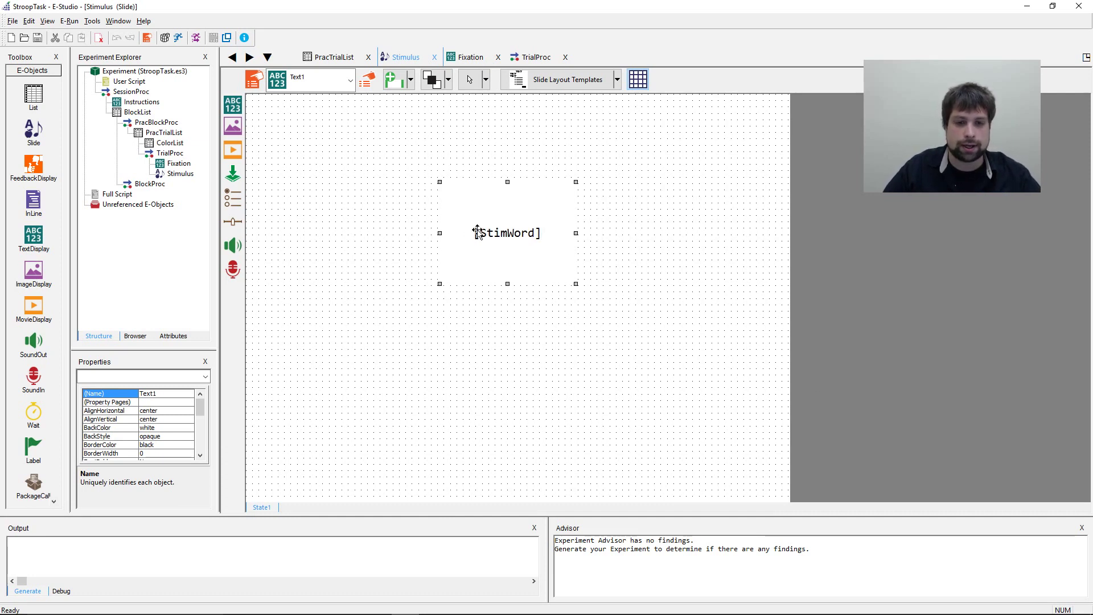
Set both the X and Y position of the [StimWord] text object to center and apply it.
click(368, 83)
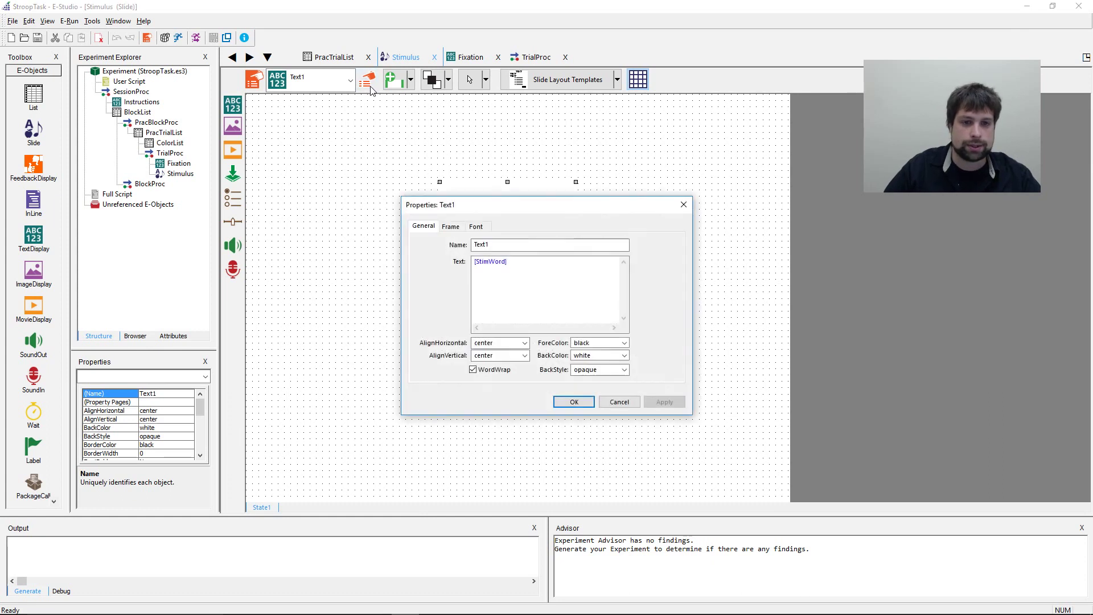
click(450, 227)
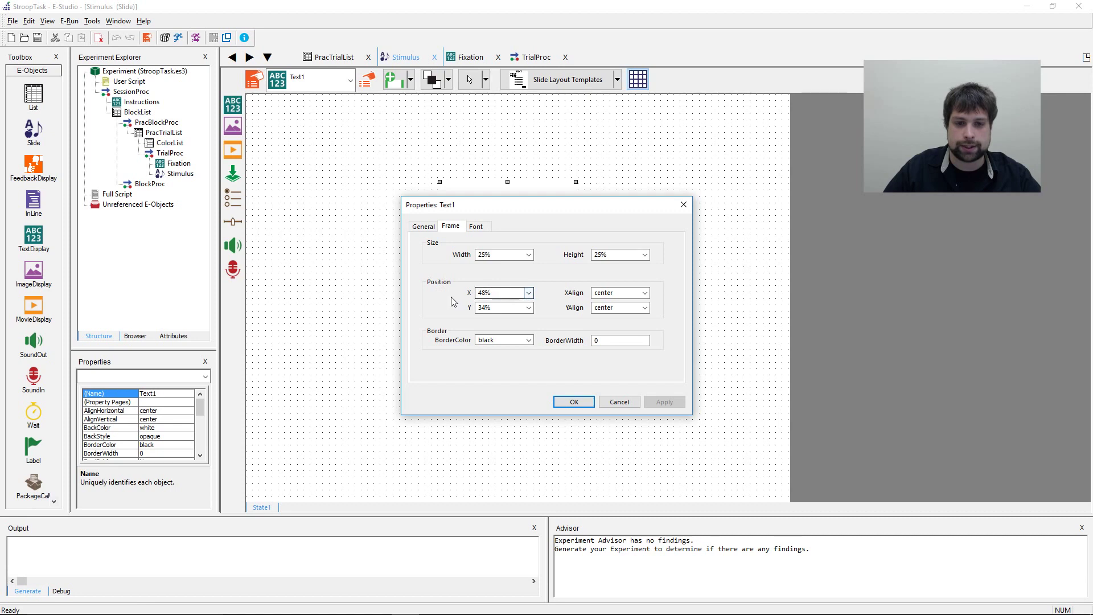
click(528, 293)
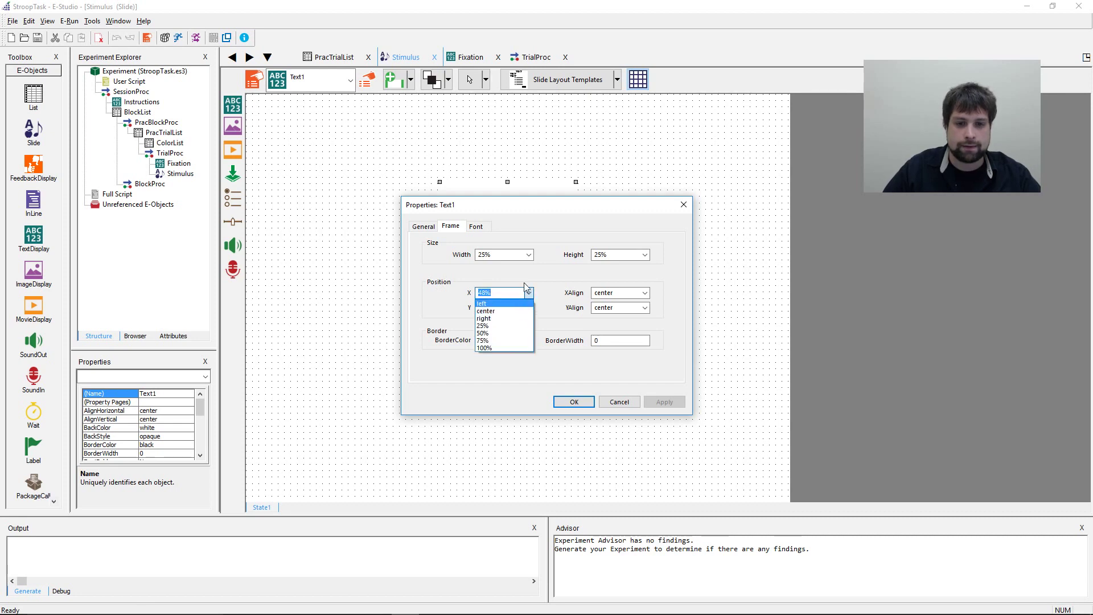
click(495, 311)
click(528, 308)
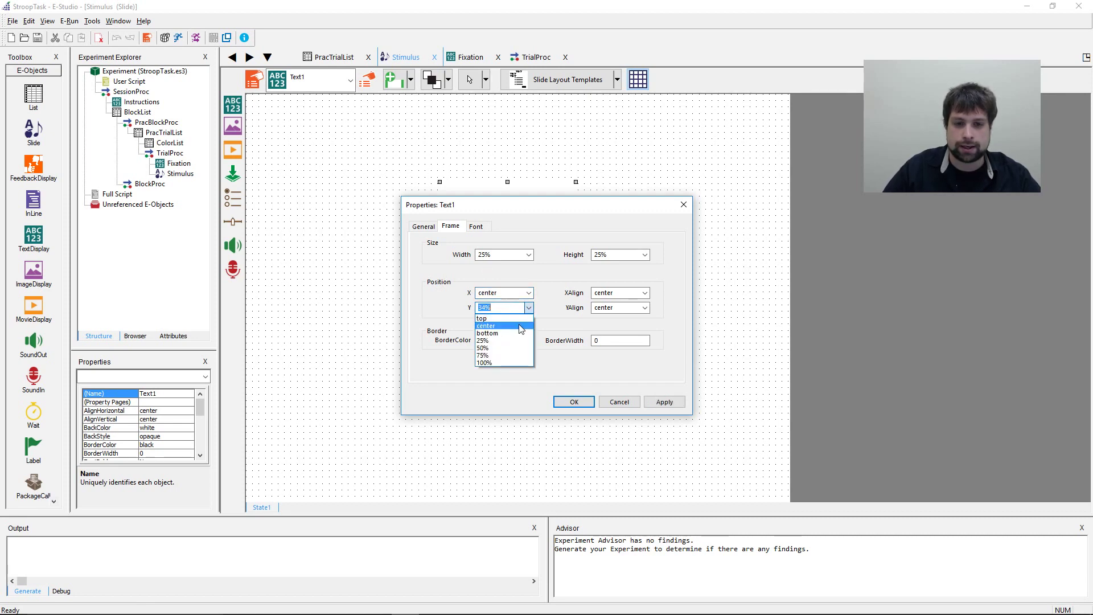
click(520, 326)
click(663, 401)
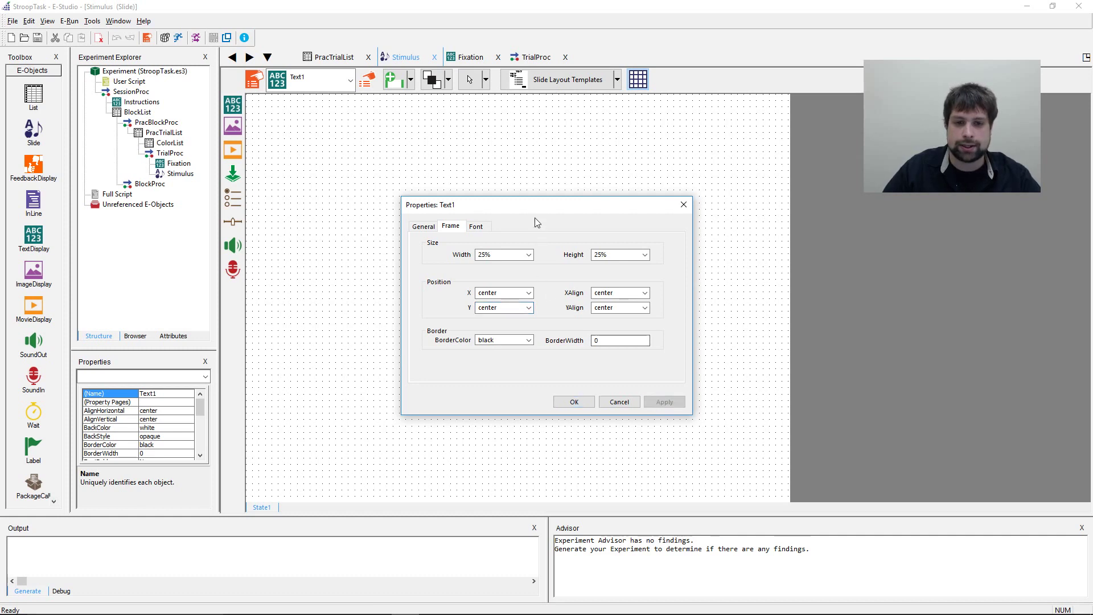
Move the properties dialog clear of the [StimWord] text object and reapply center as its X and Y position.
drag(534, 205, 727, 160)
click(721, 248)
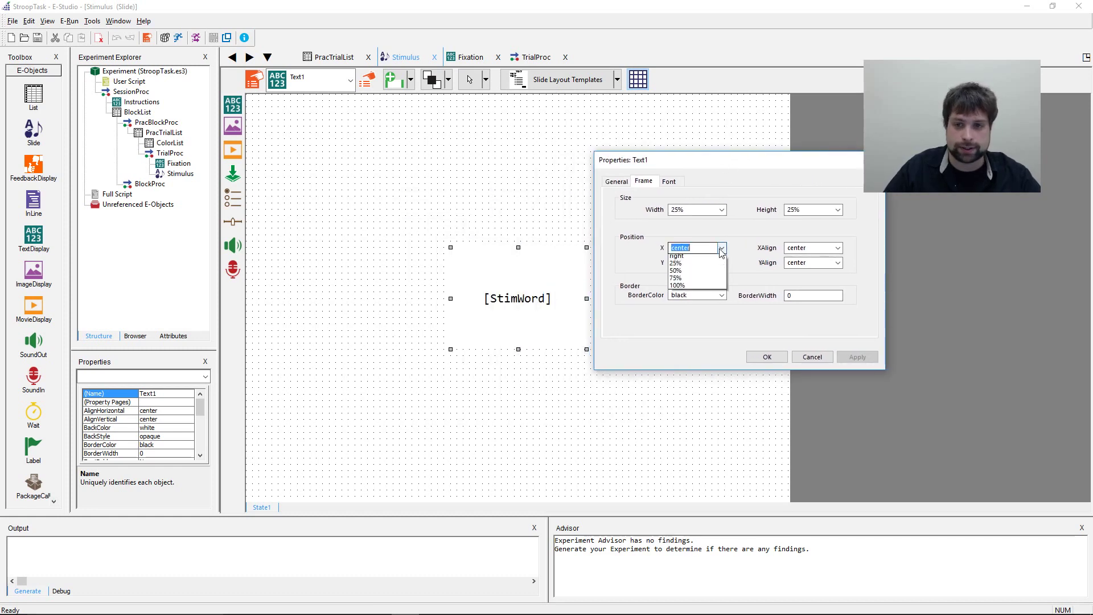
click(715, 248)
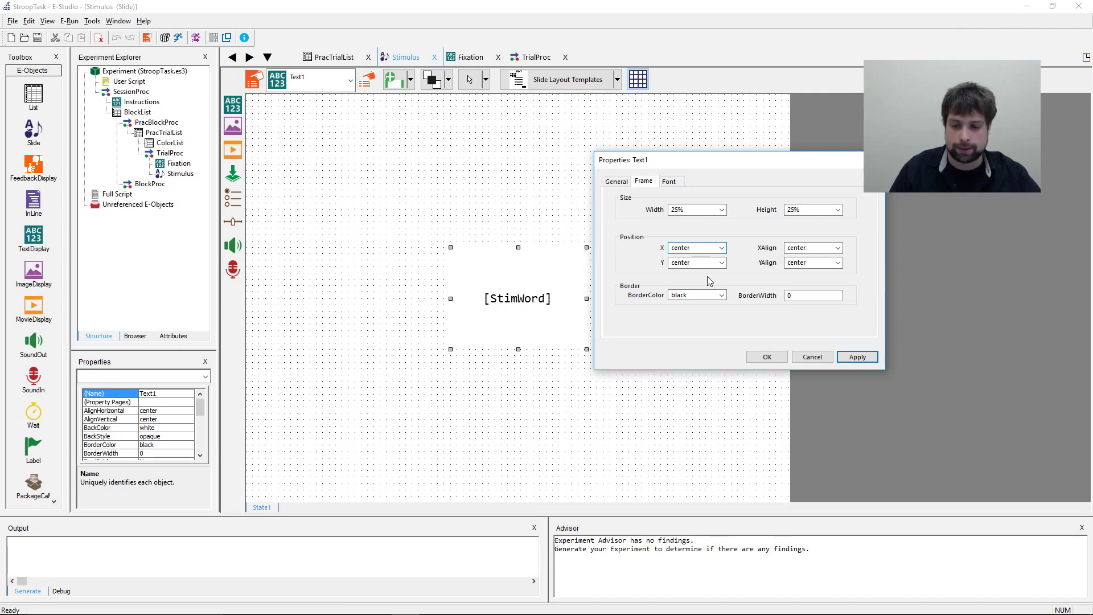
key(Tab)
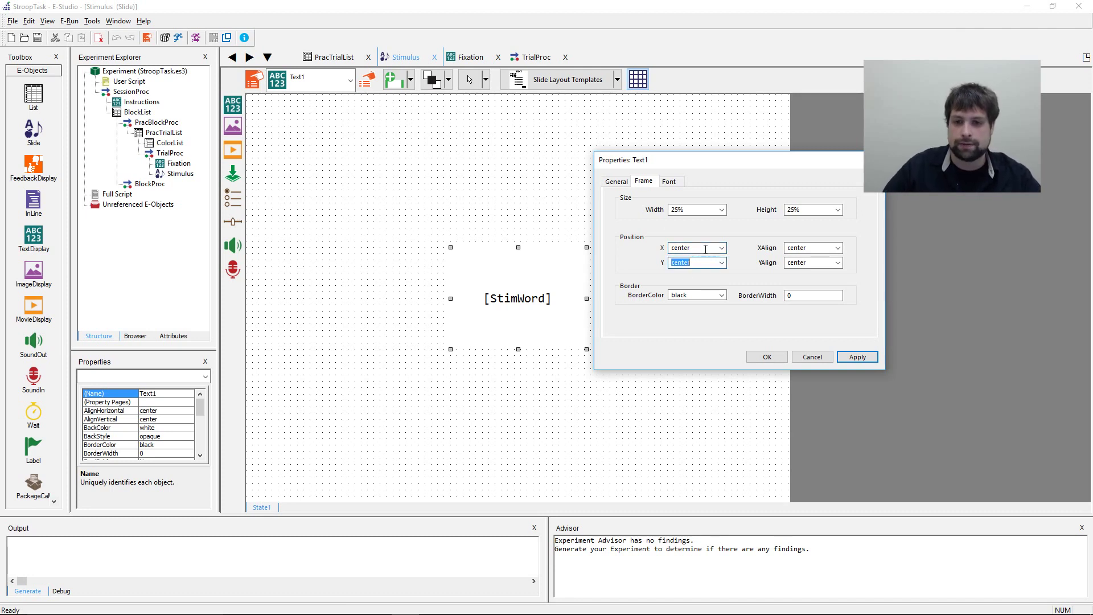
key(shift+Tab)
key(Tab)
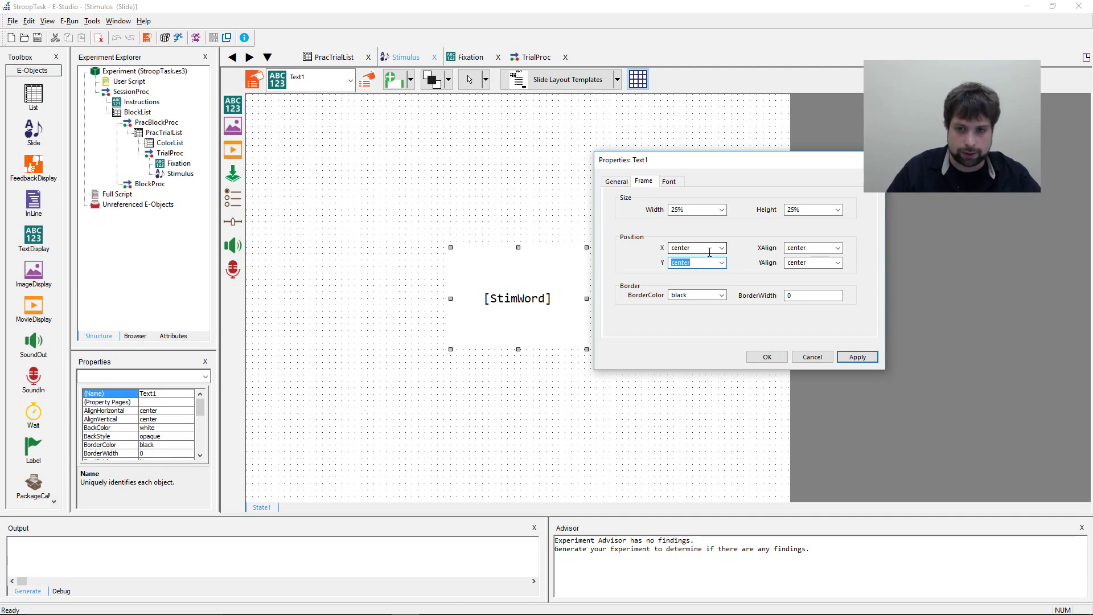
key(Return)
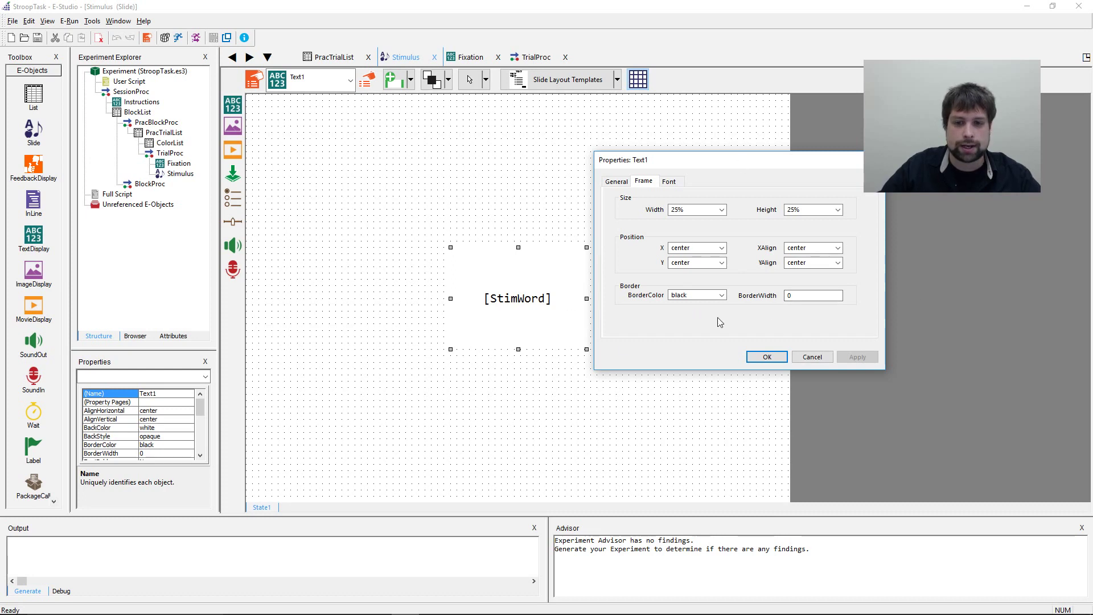
Set the ForeColor of the [StimWord] text object to the [ColorList] attribute reference and accept its properties.
click(616, 182)
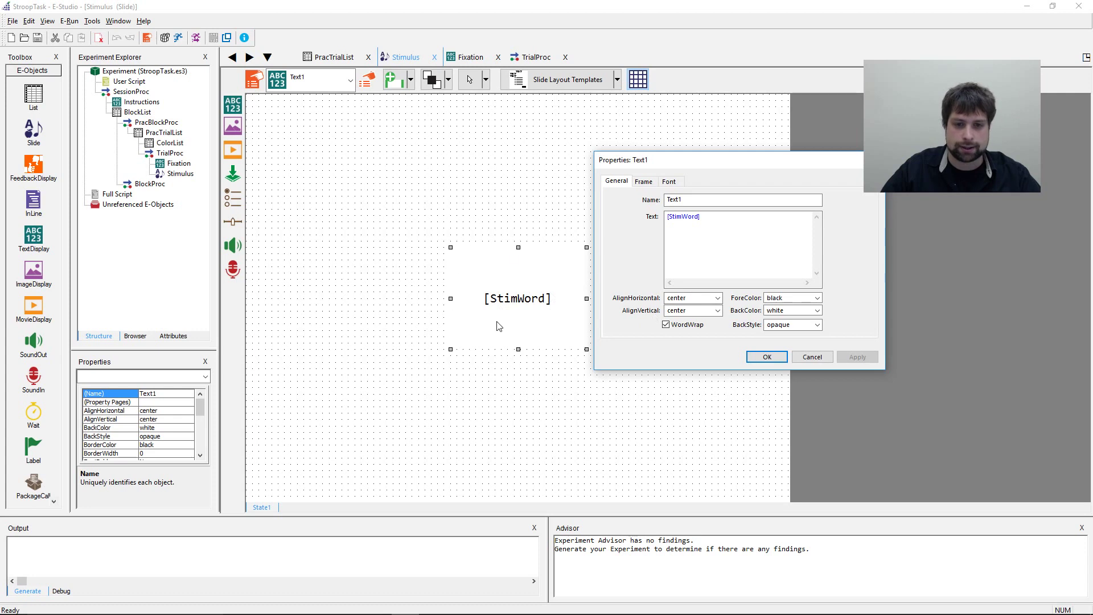
click(779, 298)
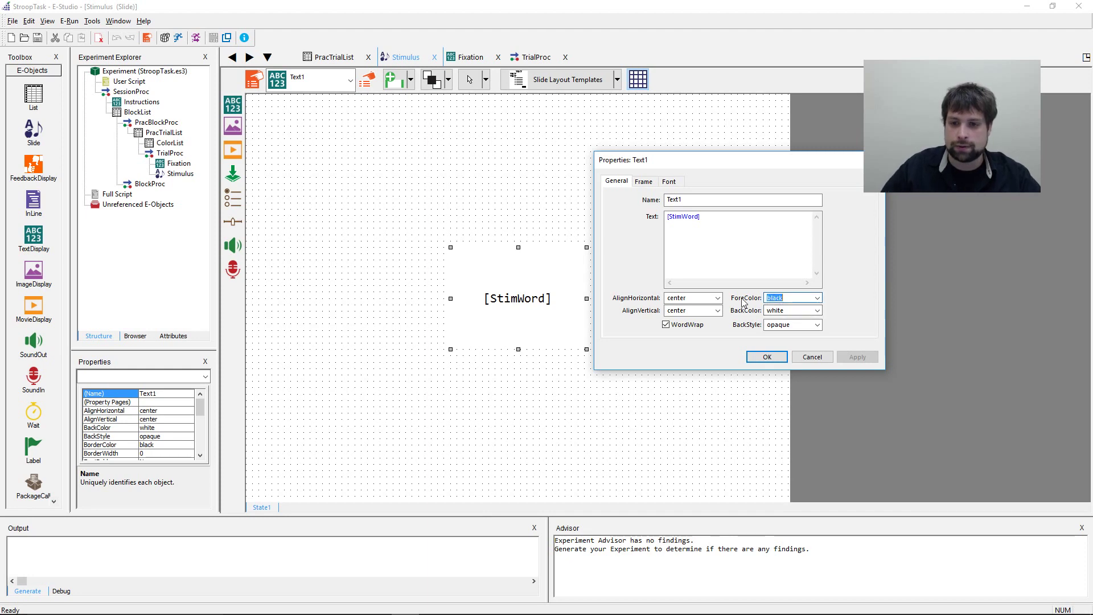
key(BackSpace)
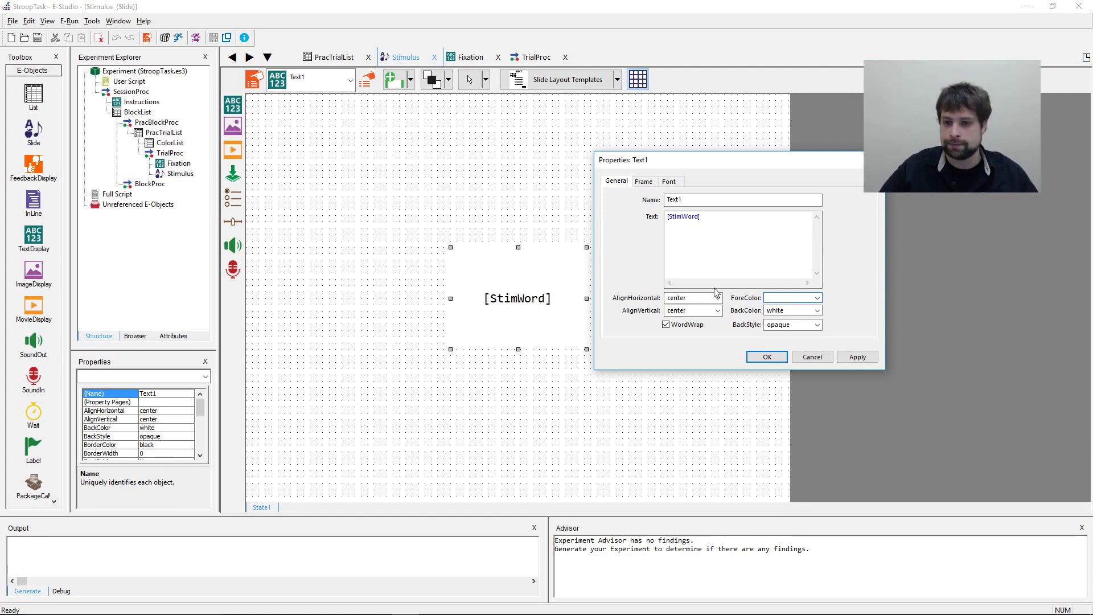
text([)
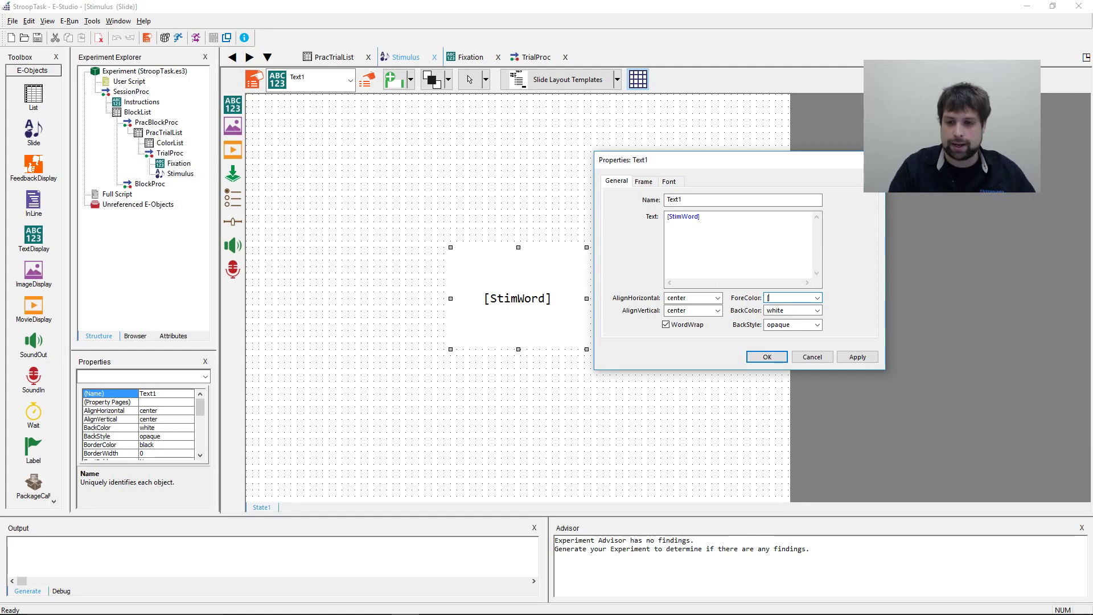
text(ColorList)
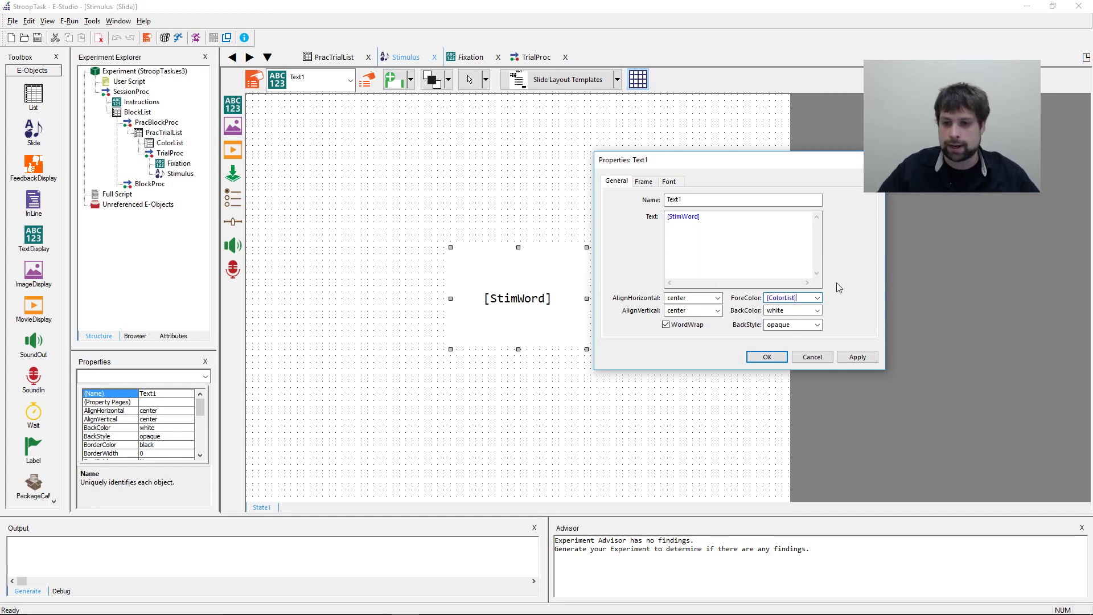
drag(802, 171, 713, 133)
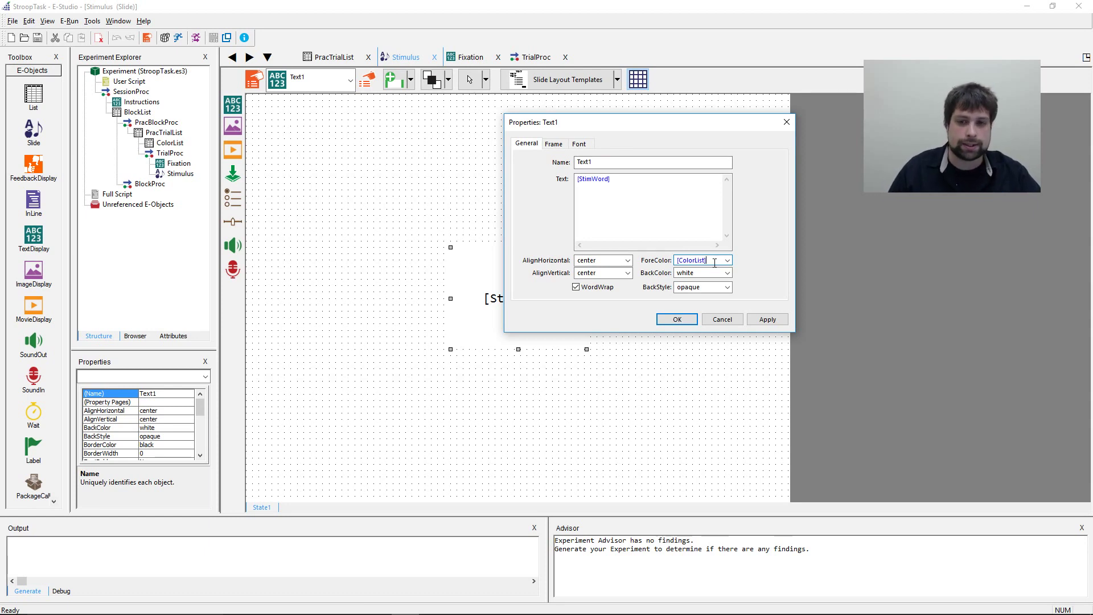
click(714, 262)
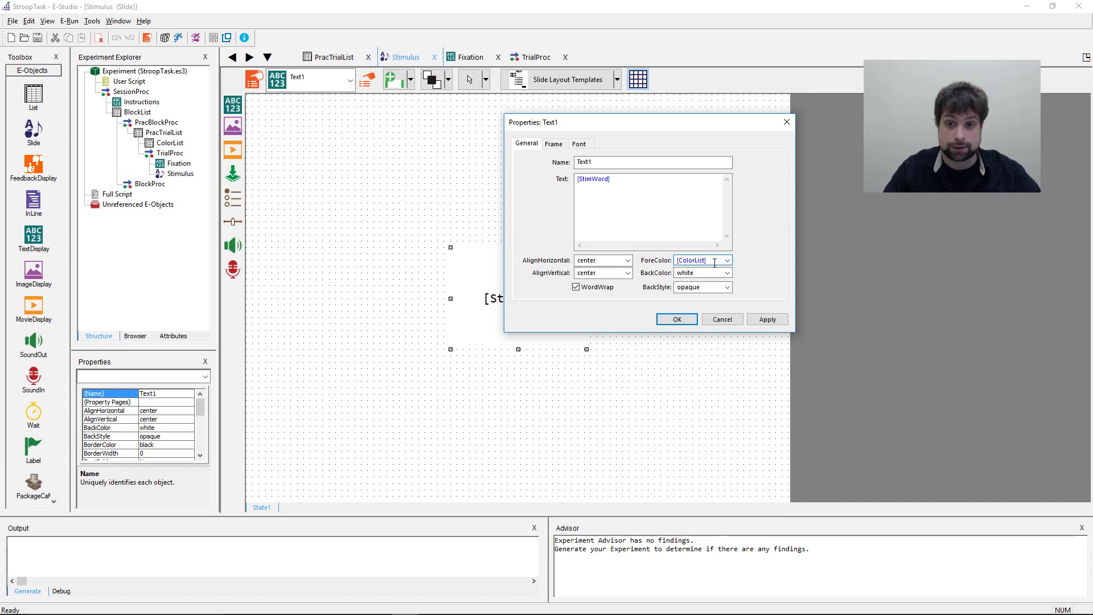
click(767, 319)
click(665, 318)
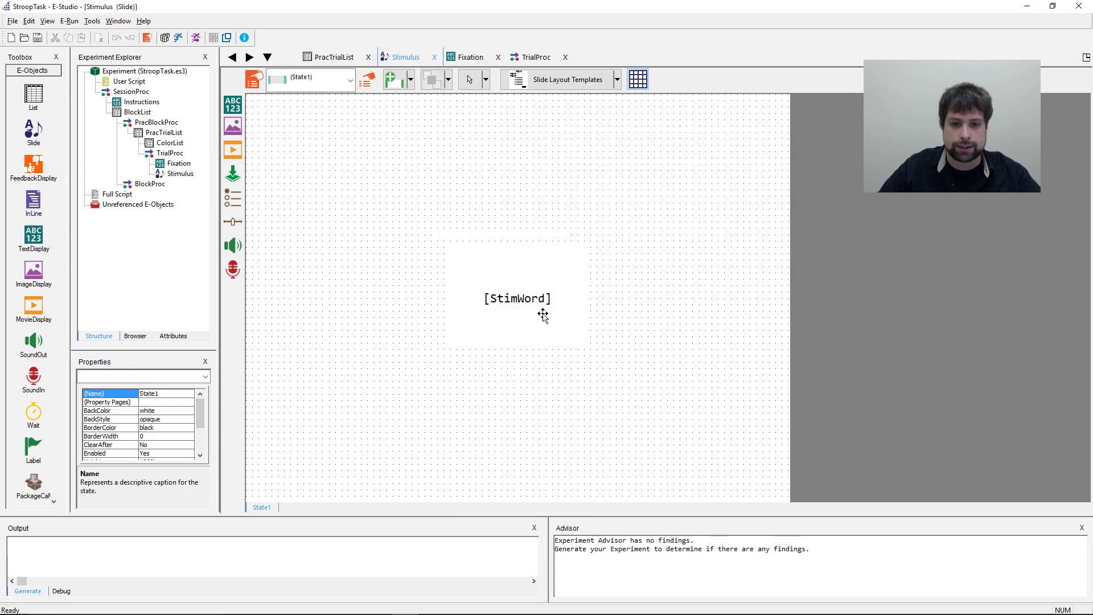
click(706, 327)
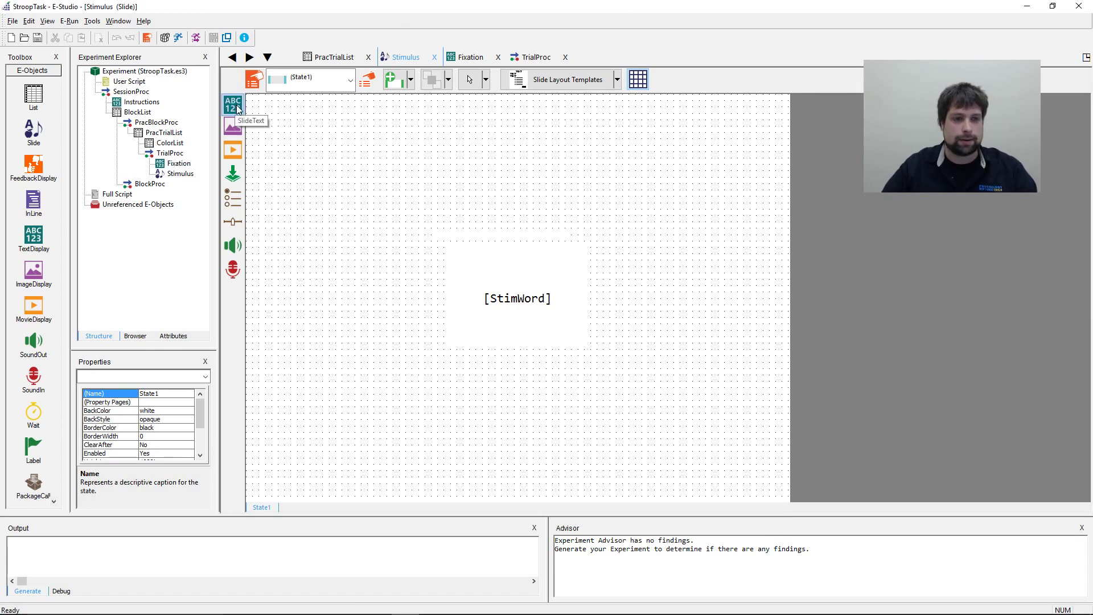
Place a second text object near the Stimulus slide's lower-left corner and shrink it to about 15% wide and 19% high.
click(456, 254)
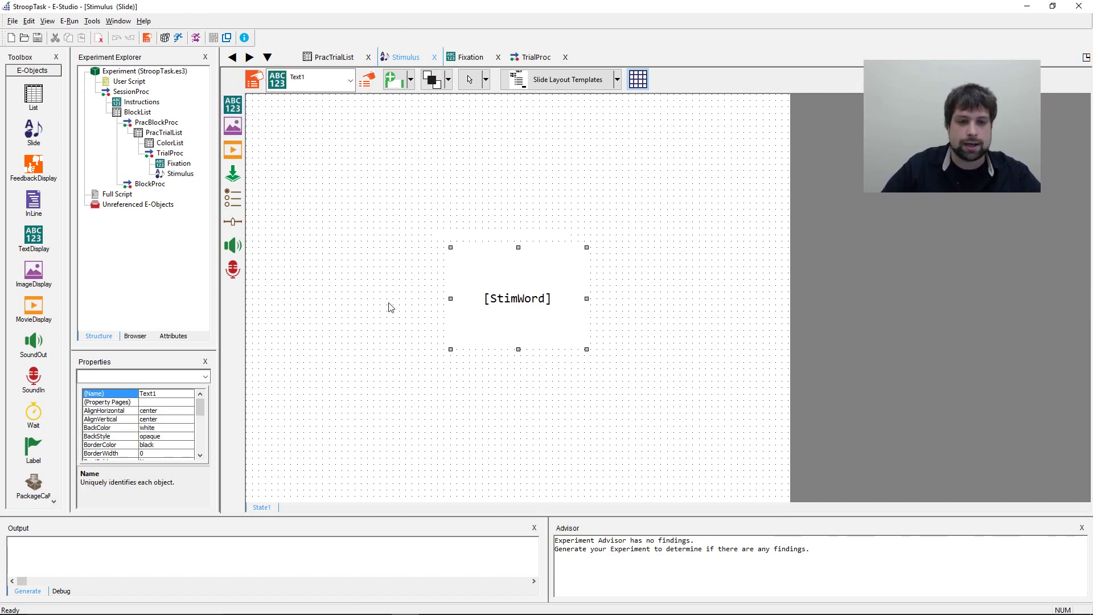
click(390, 308)
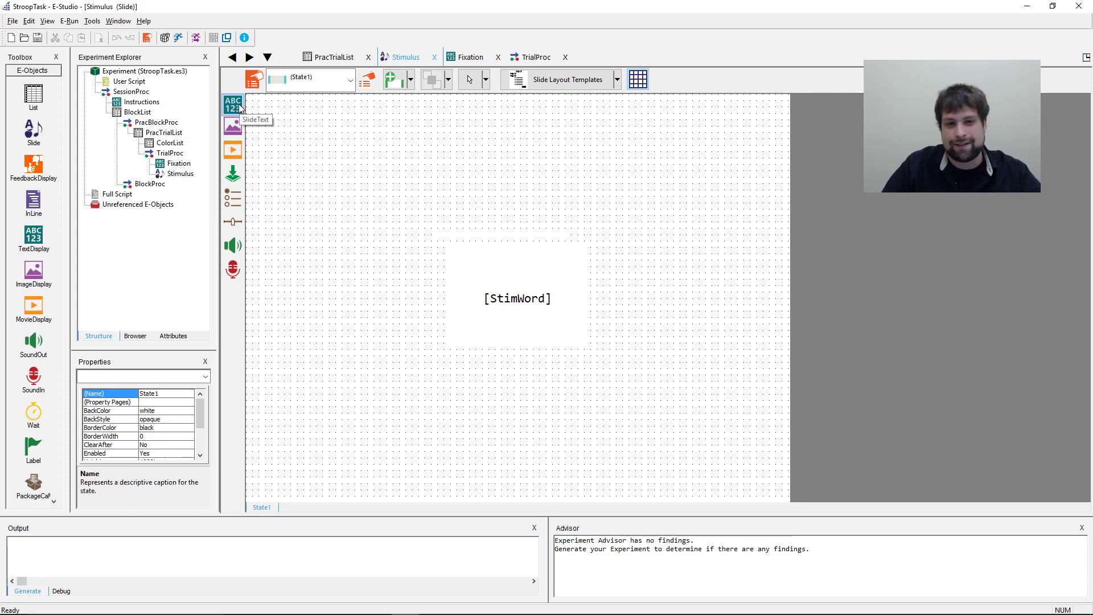
click(316, 444)
drag(344, 454, 367, 441)
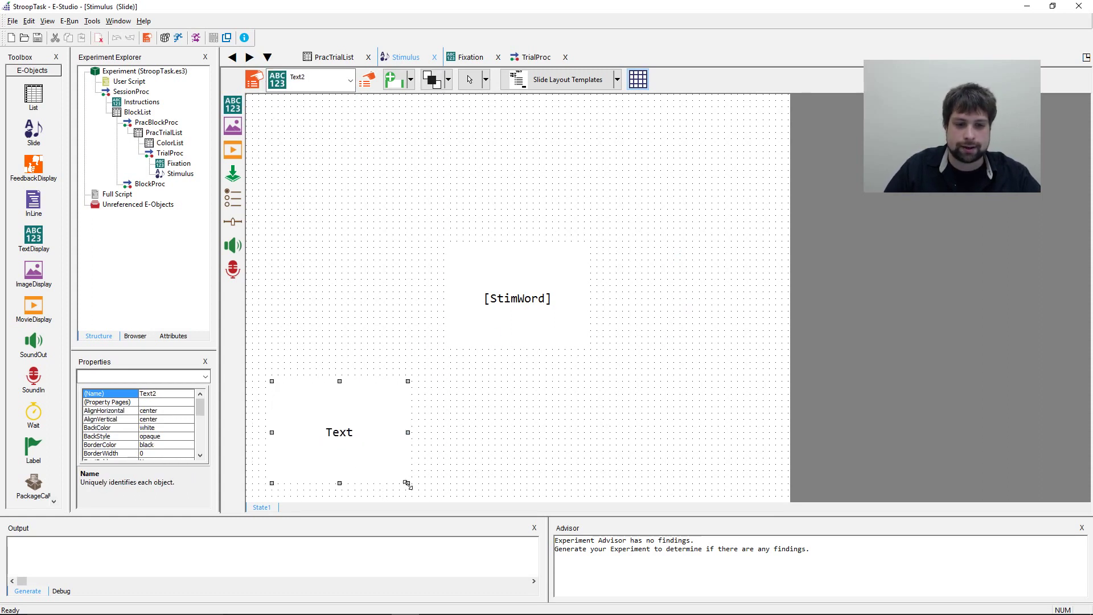
drag(408, 484, 354, 458)
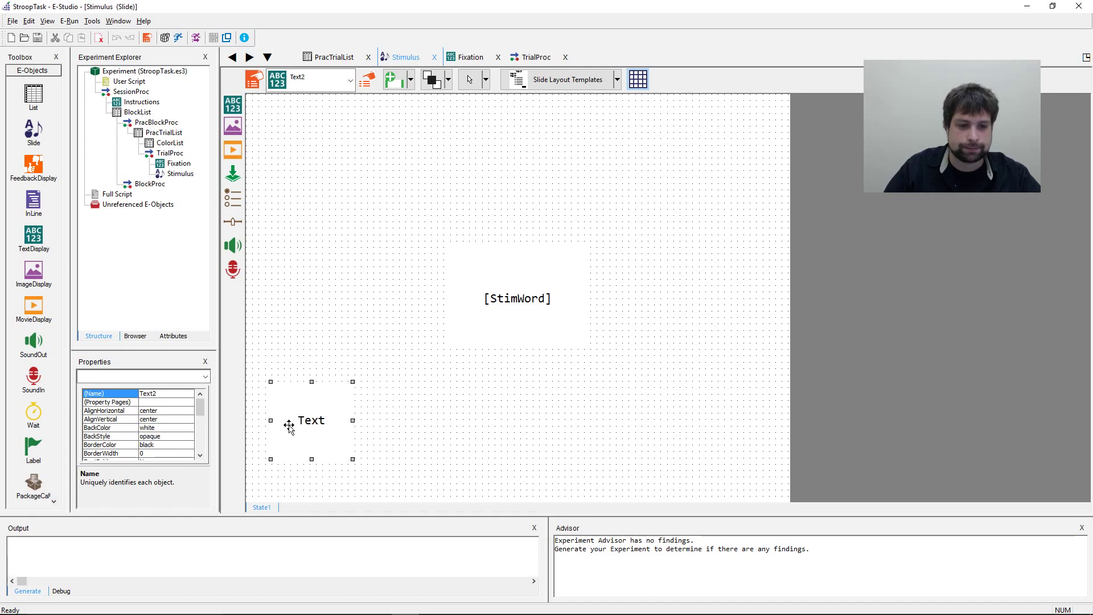
drag(302, 419, 335, 426)
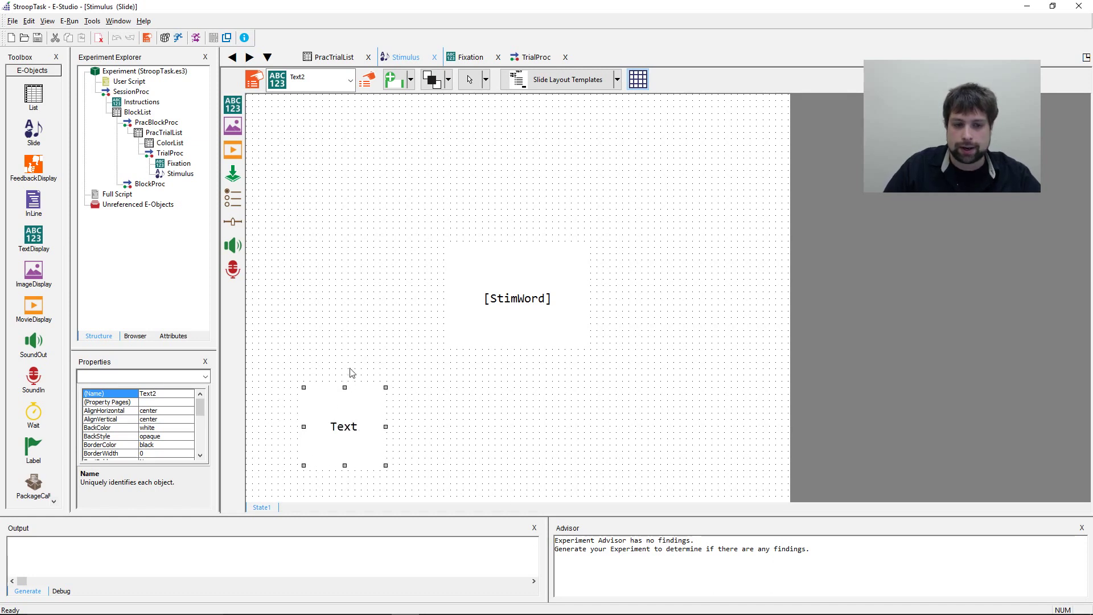
Replace the placeholder in the new text object with 1 and shift the object slightly down and left.
double_click(341, 427)
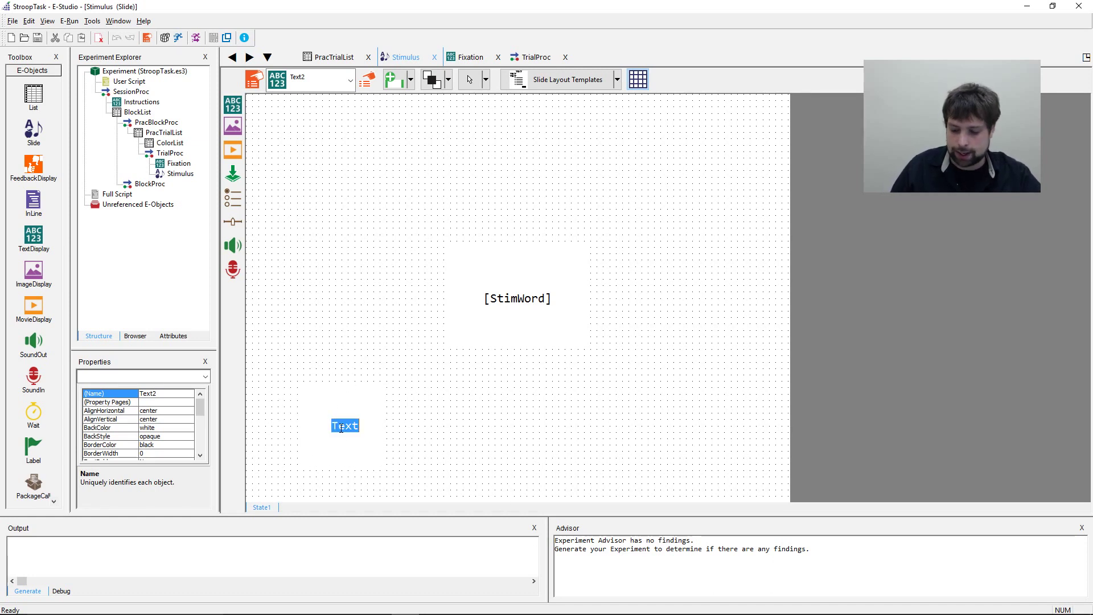
key(BackSpace)
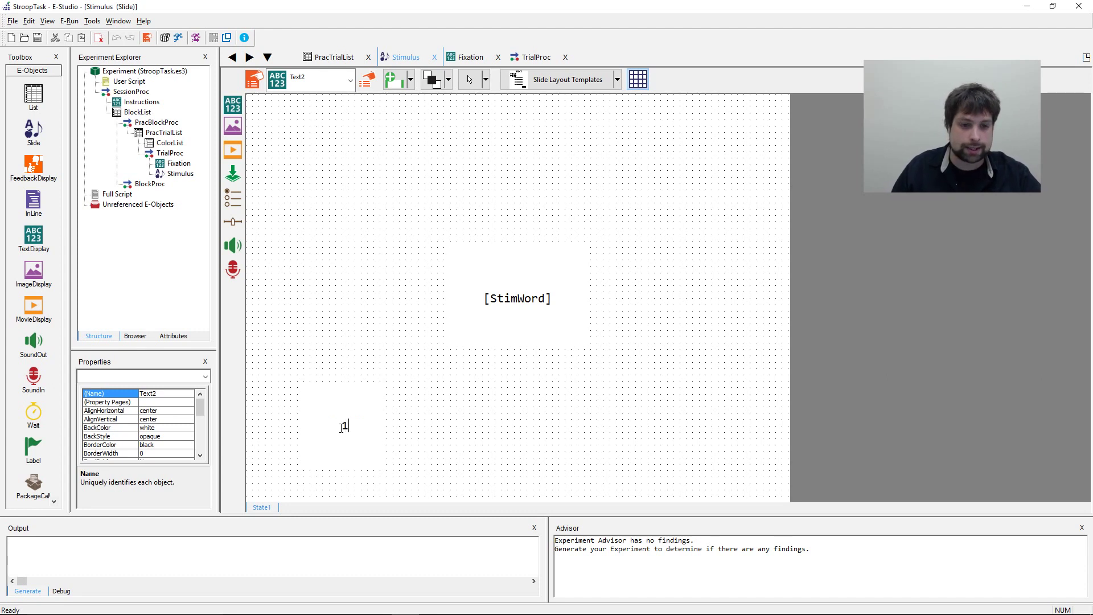
text(1)
click(343, 436)
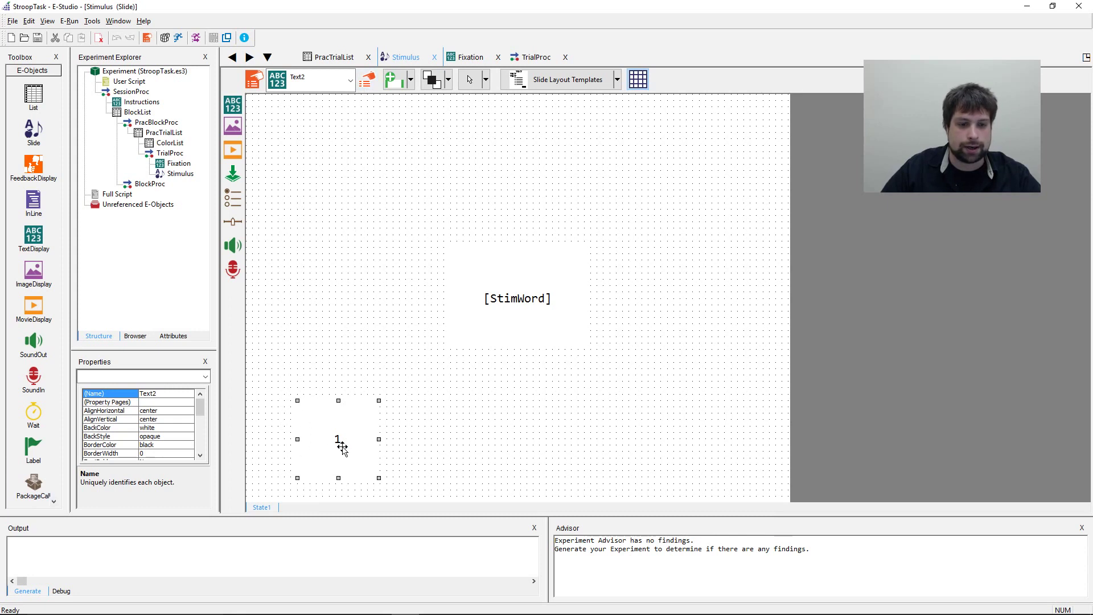
Set the BackColor of the text object labeled 1 to green and accept its properties.
click(367, 79)
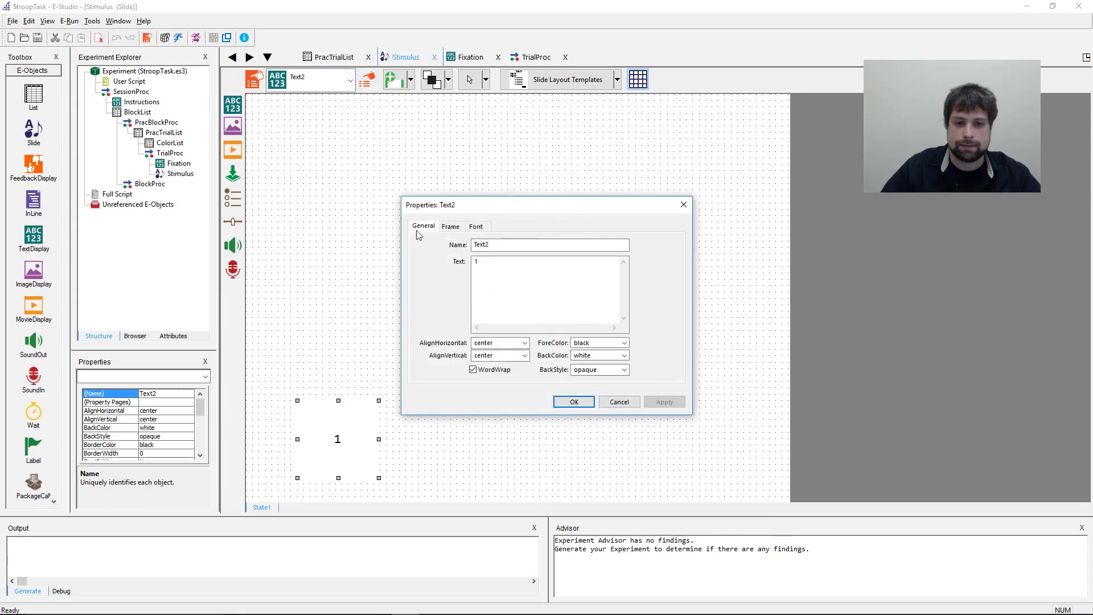
click(624, 342)
click(624, 342)
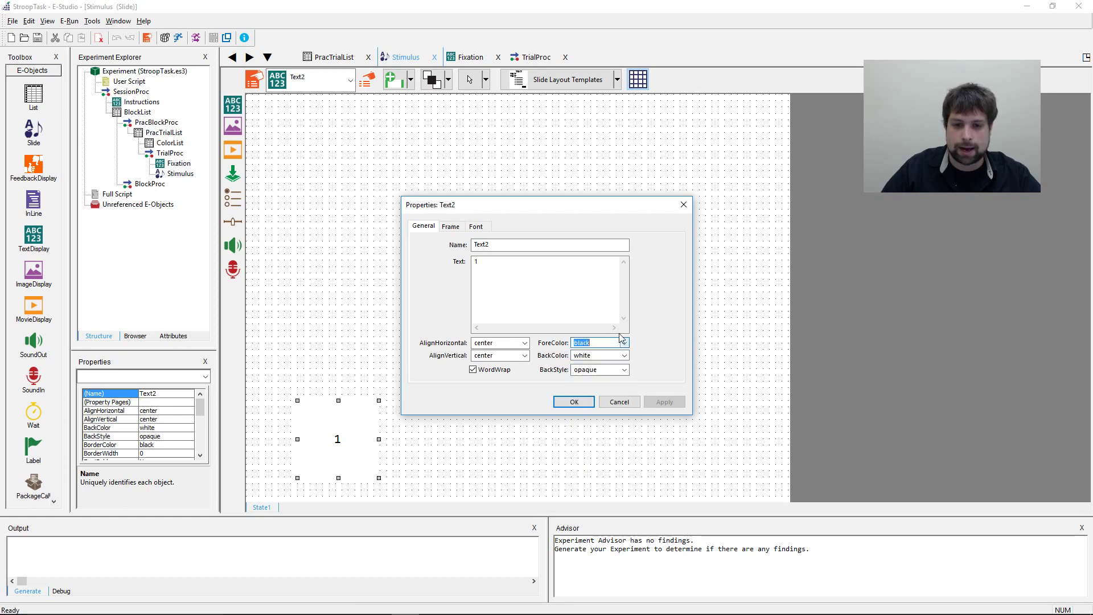
click(594, 343)
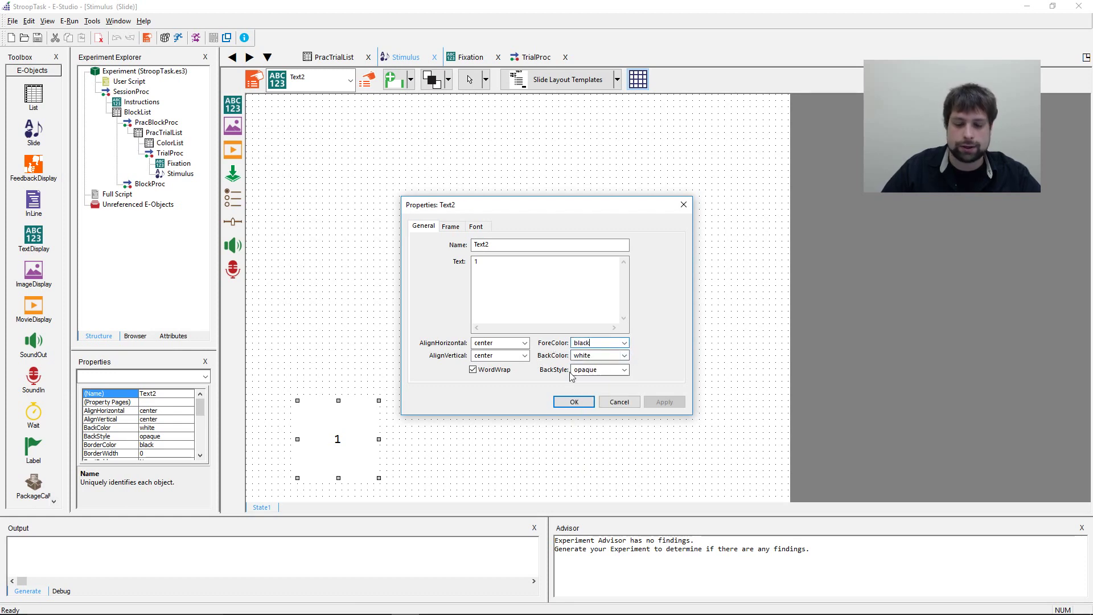
click(625, 355)
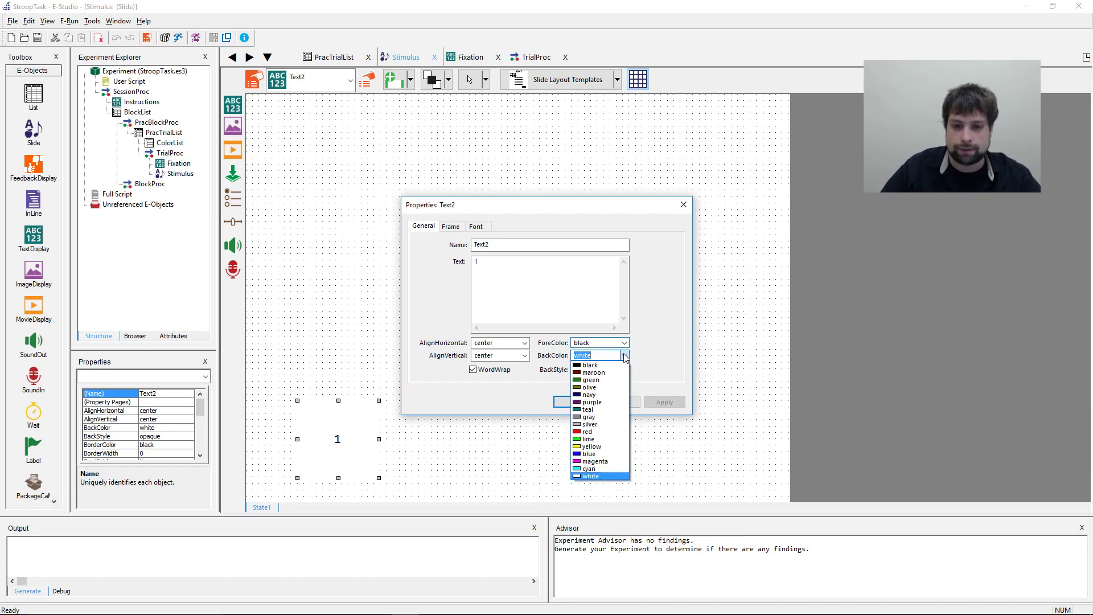
click(591, 379)
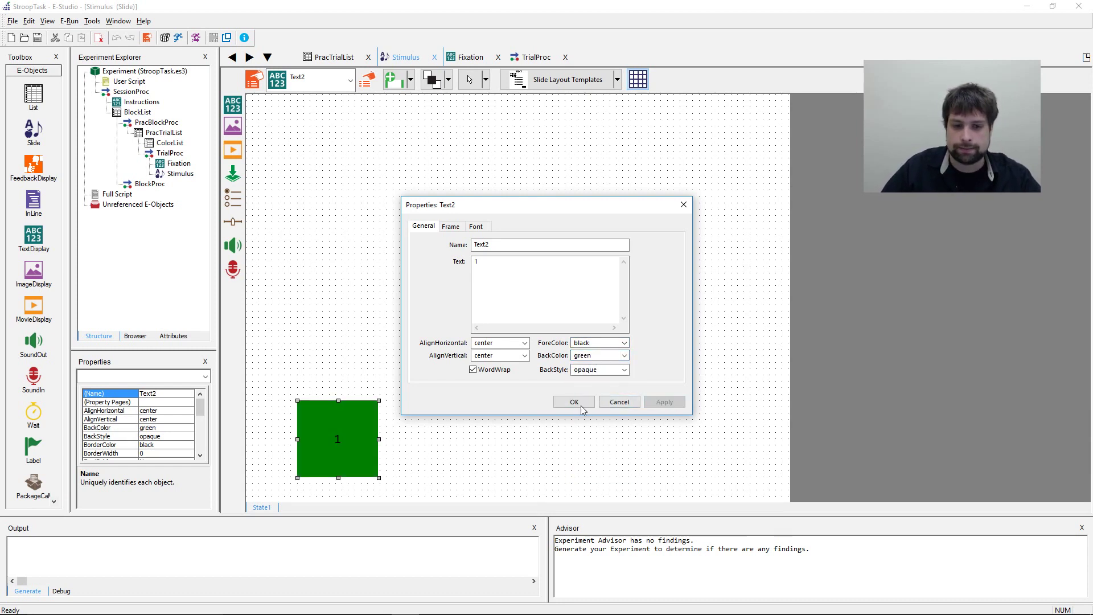
click(581, 405)
Reposition the green box labeled 1 to about 16% X and 88% Y on the Stimulus slide.
click(345, 442)
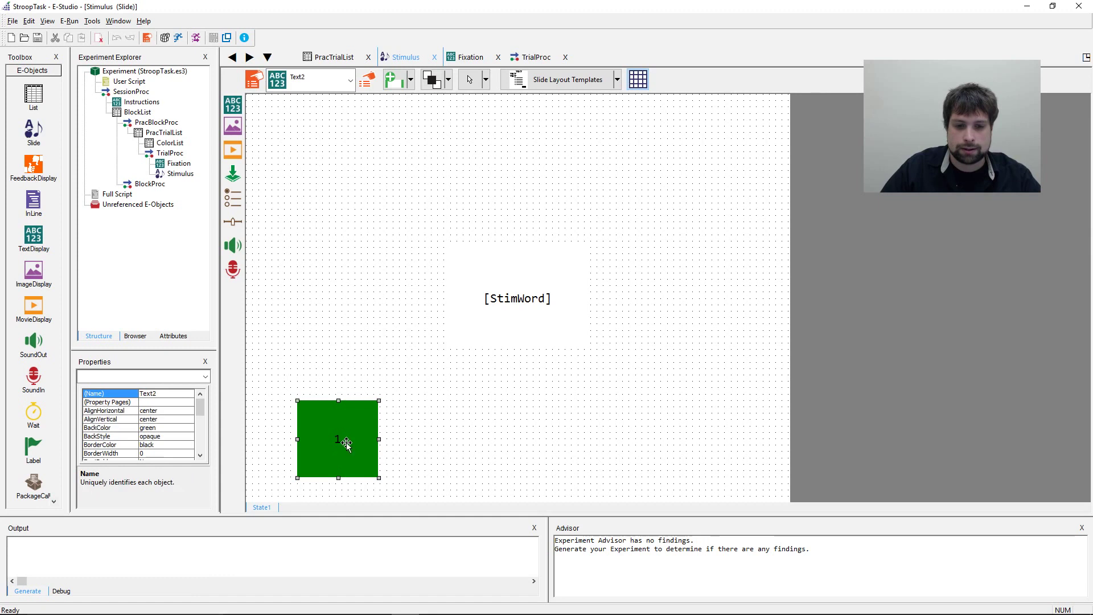
drag(349, 443, 342, 456)
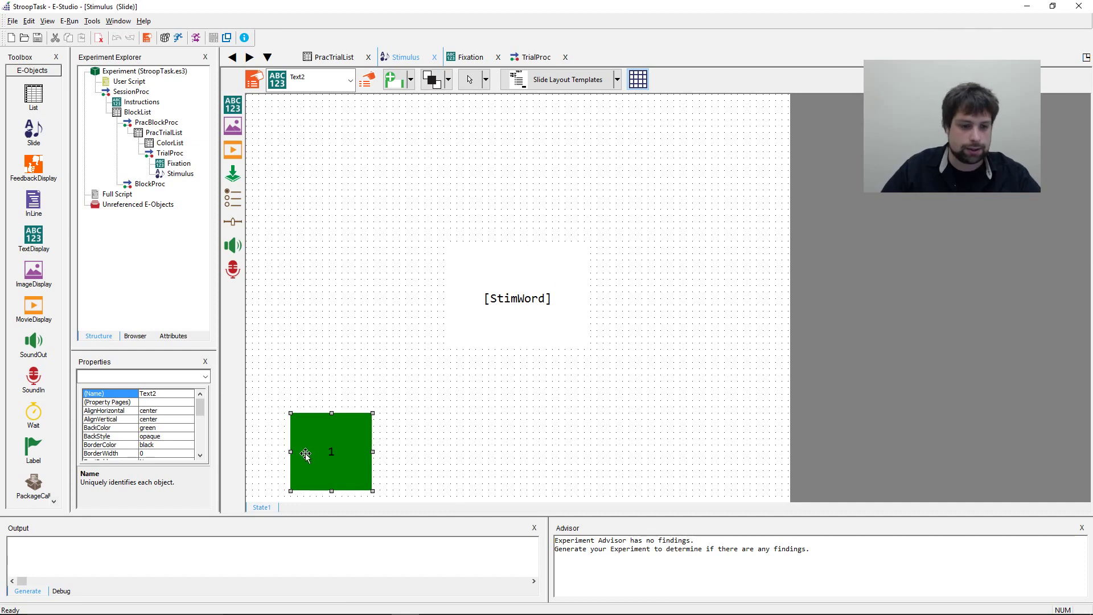
click(471, 451)
click(360, 440)
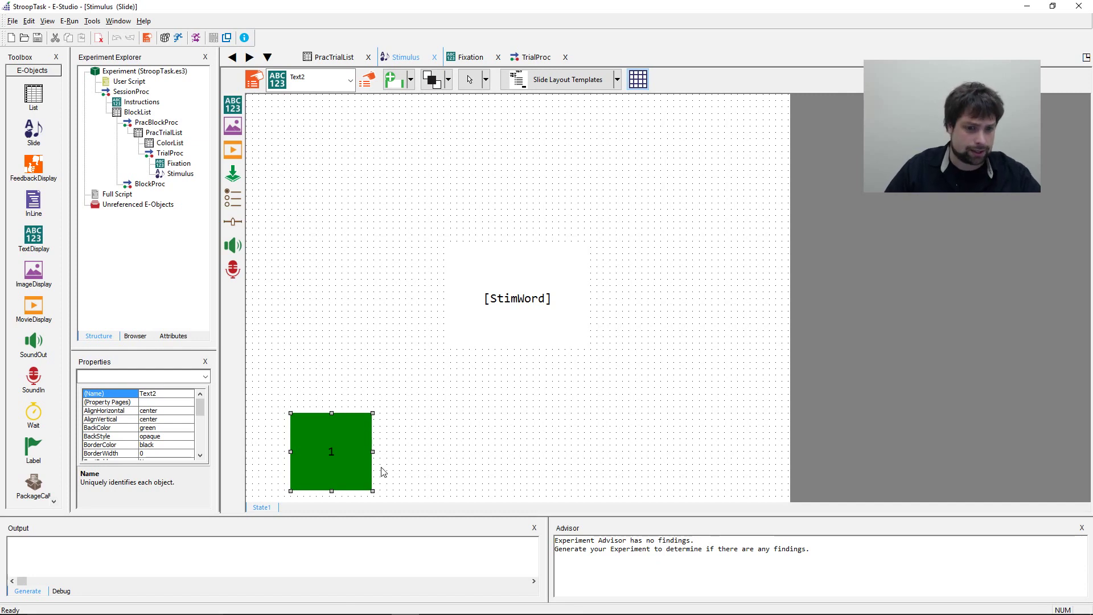
drag(370, 490, 373, 491)
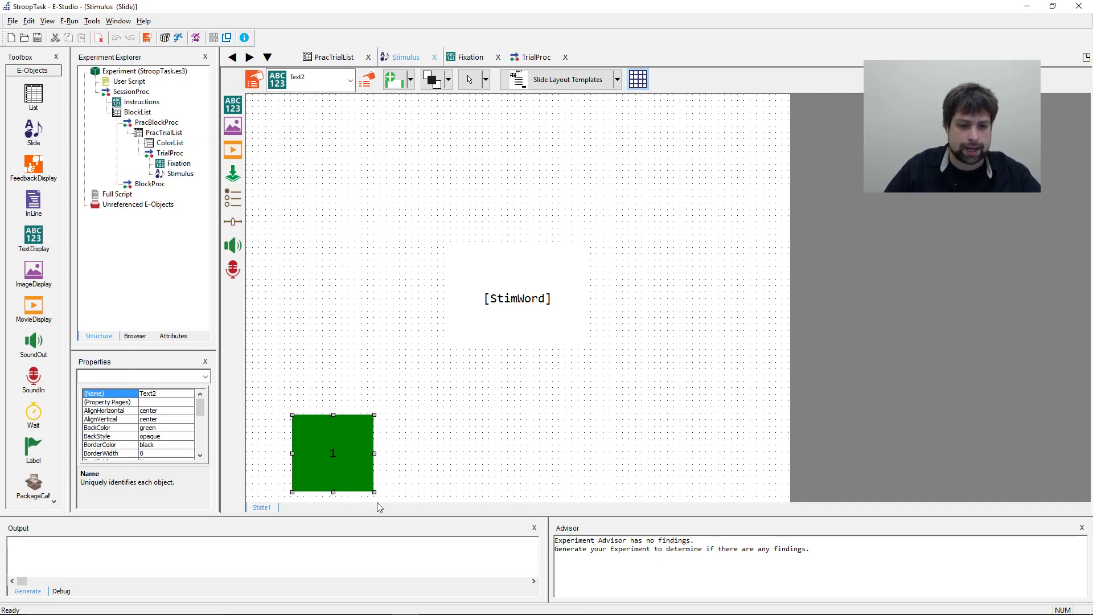
click(420, 478)
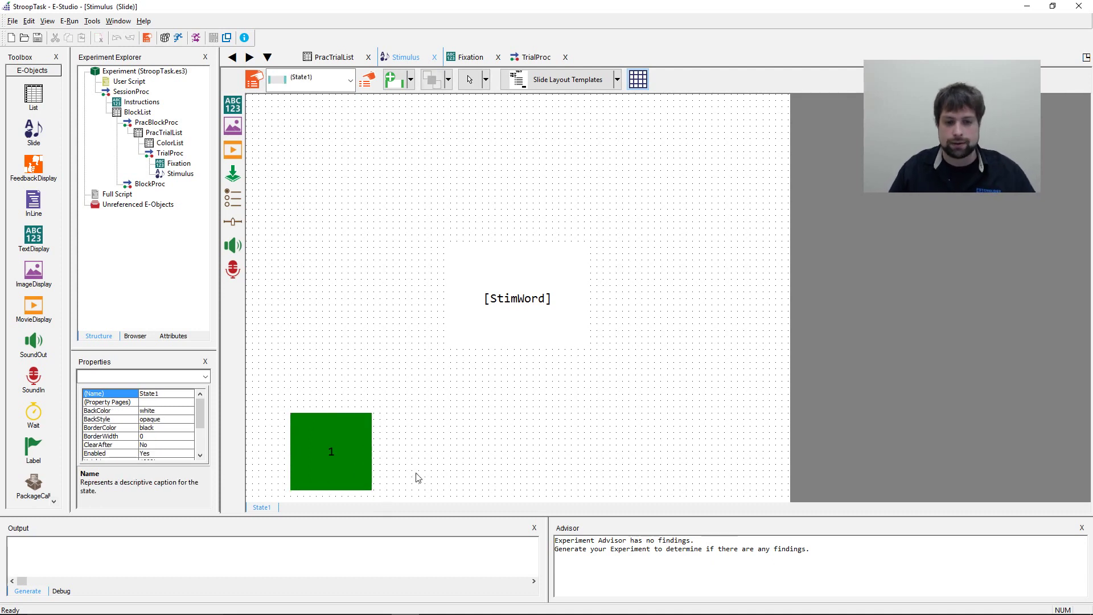
Review the frame size and position settings of the green box labeled 1, leaving its properties as they are.
click(339, 442)
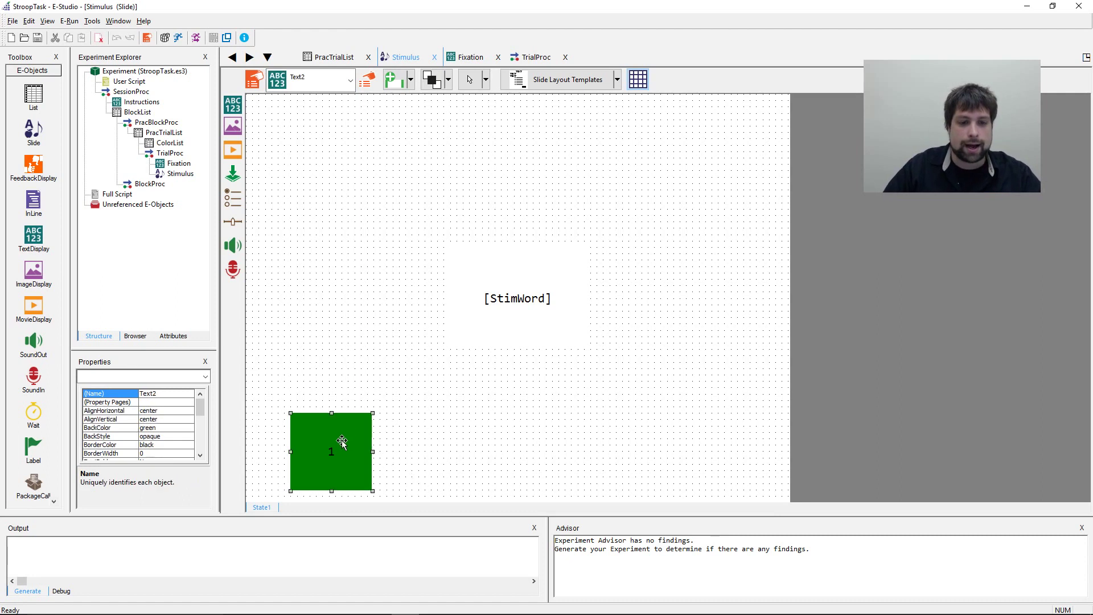
click(369, 97)
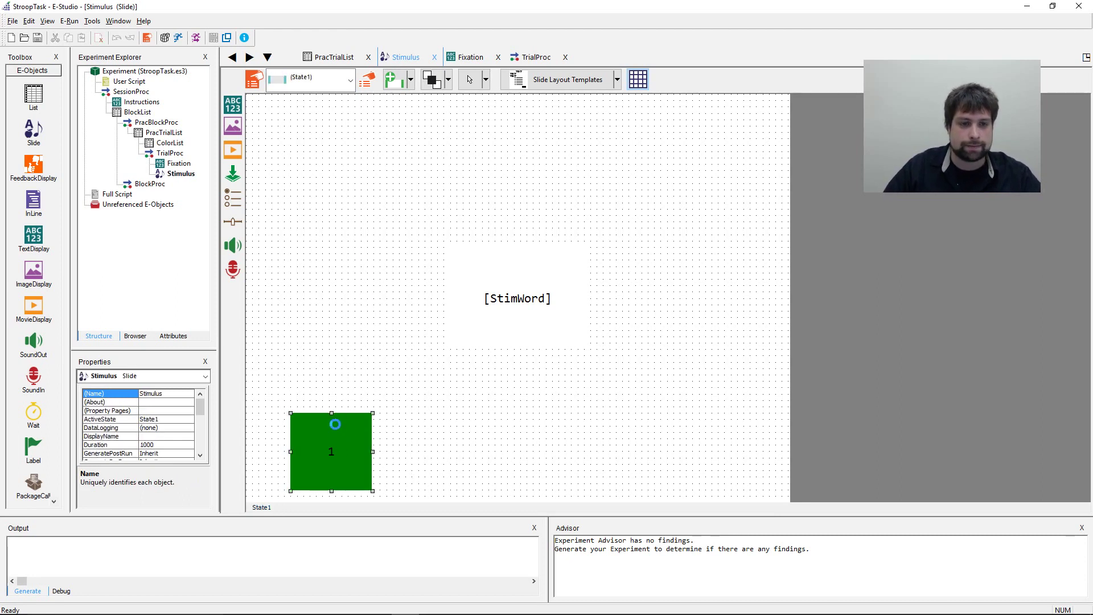
double_click(335, 424)
click(451, 227)
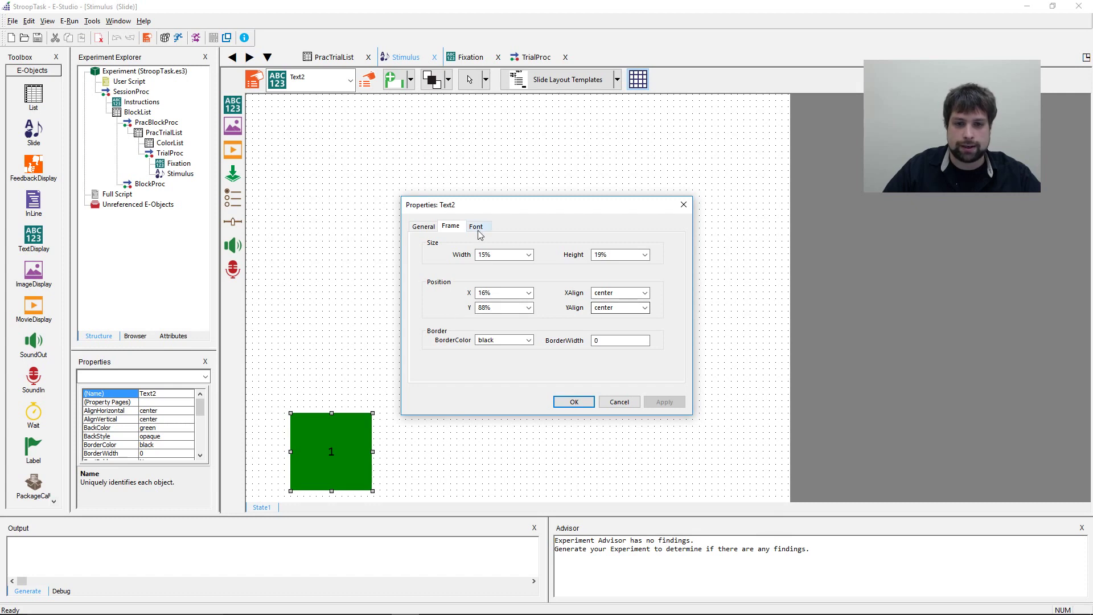
key(Tab)
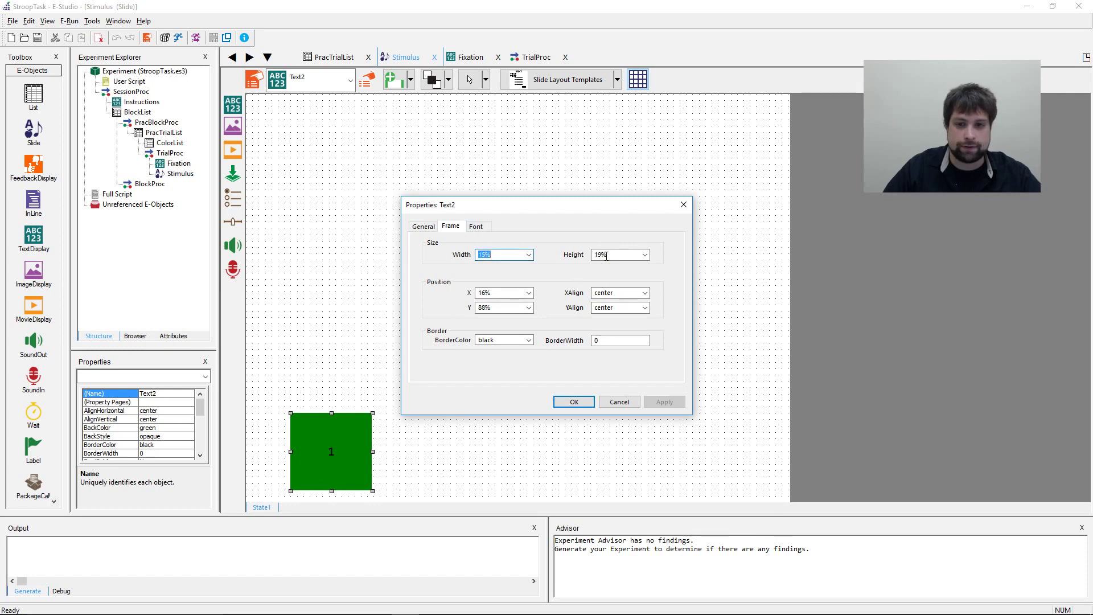
click(574, 402)
click(572, 449)
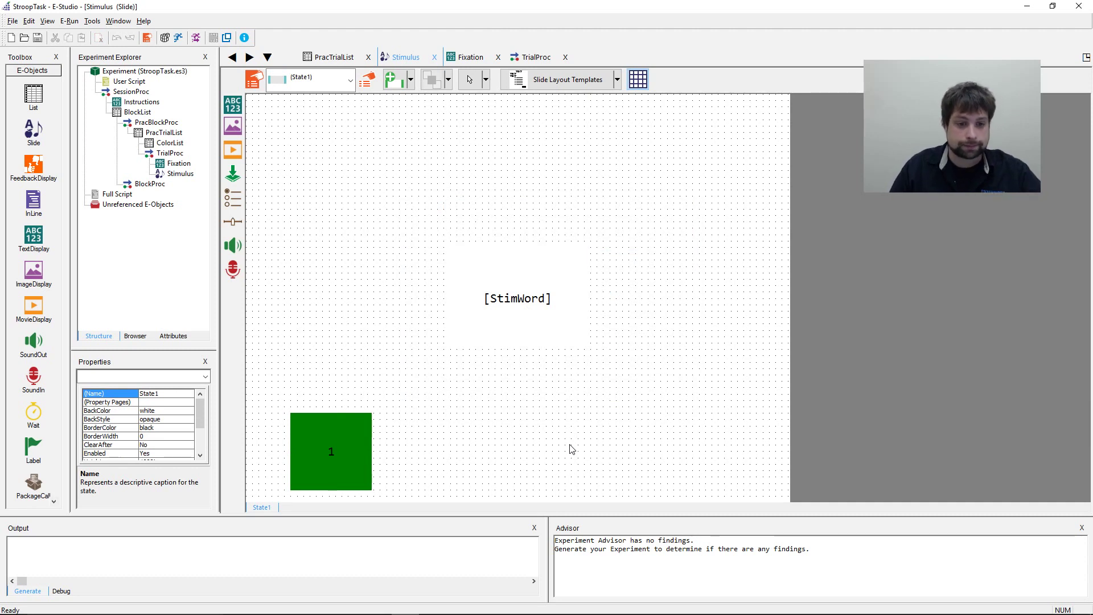
Duplicate the green box labeled 1 and place the copy beside the original, aligned on the same row.
click(353, 441)
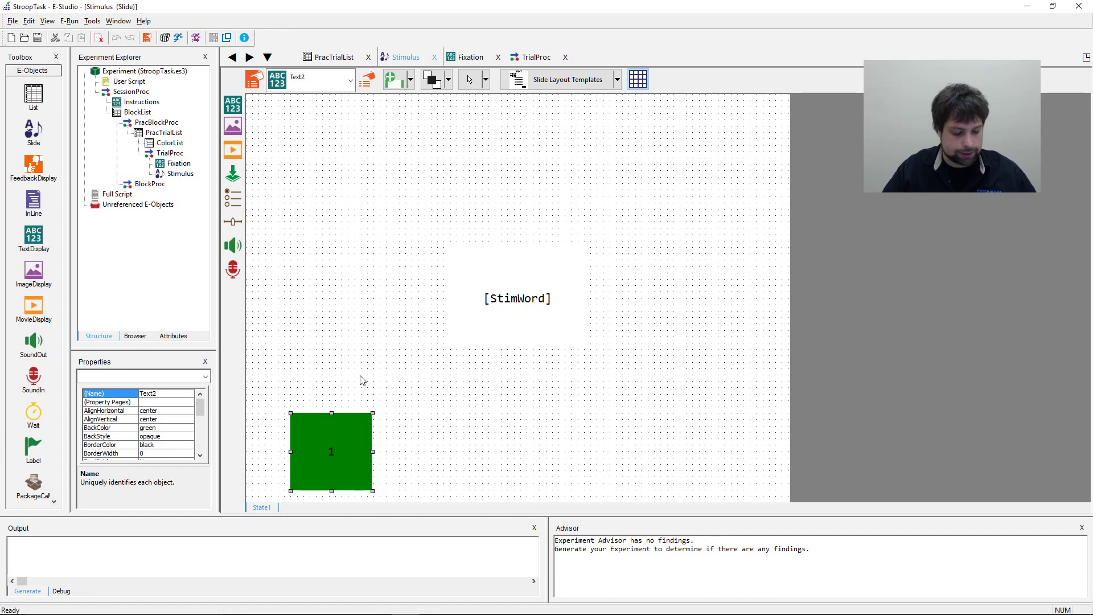
click(386, 430)
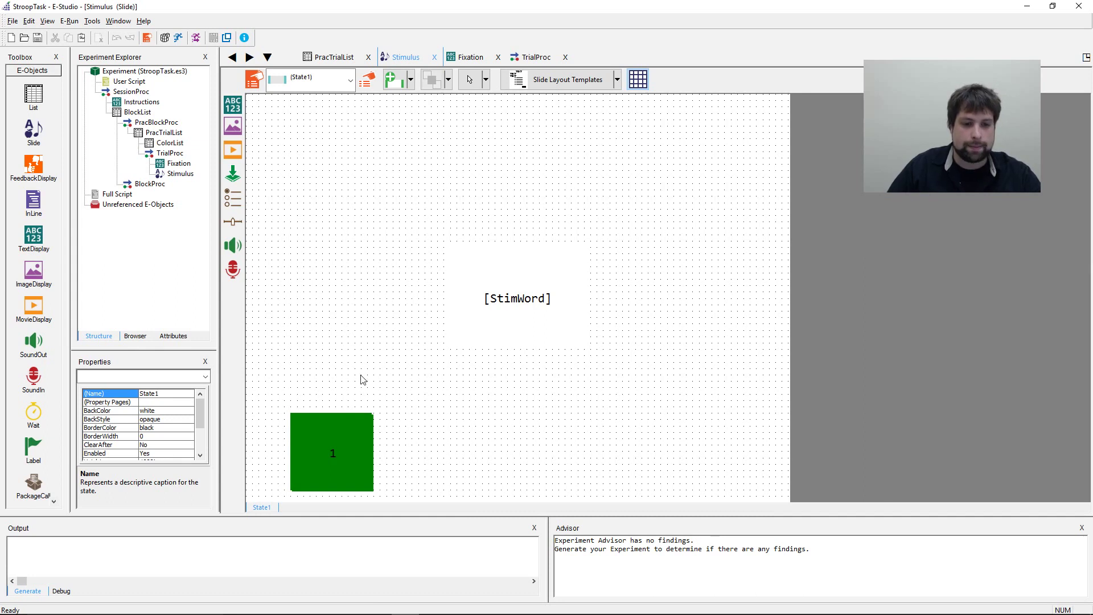
click(321, 441)
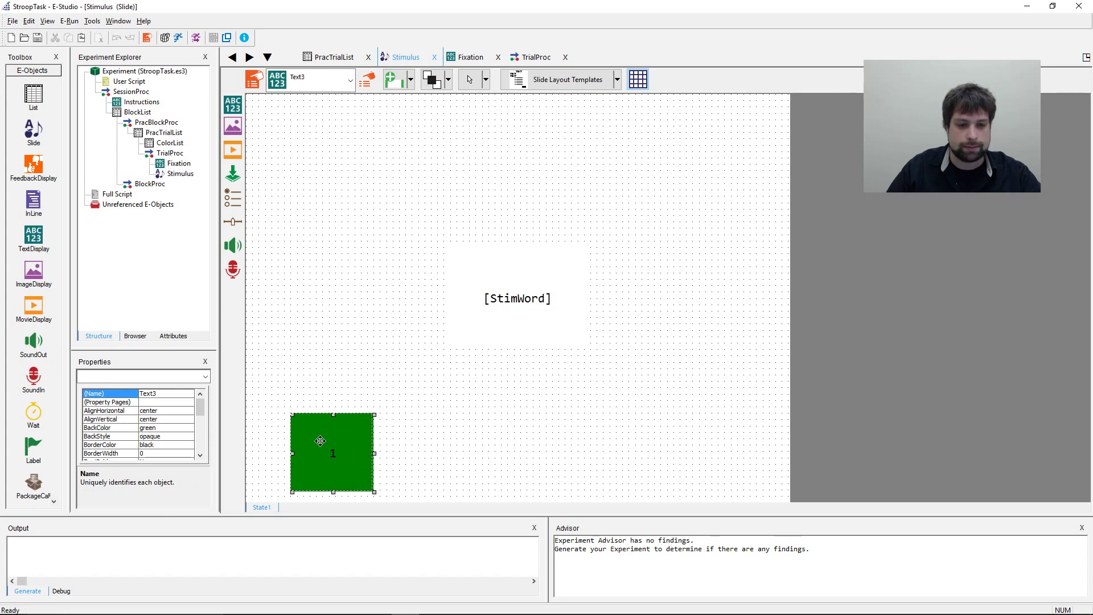
drag(321, 442, 436, 438)
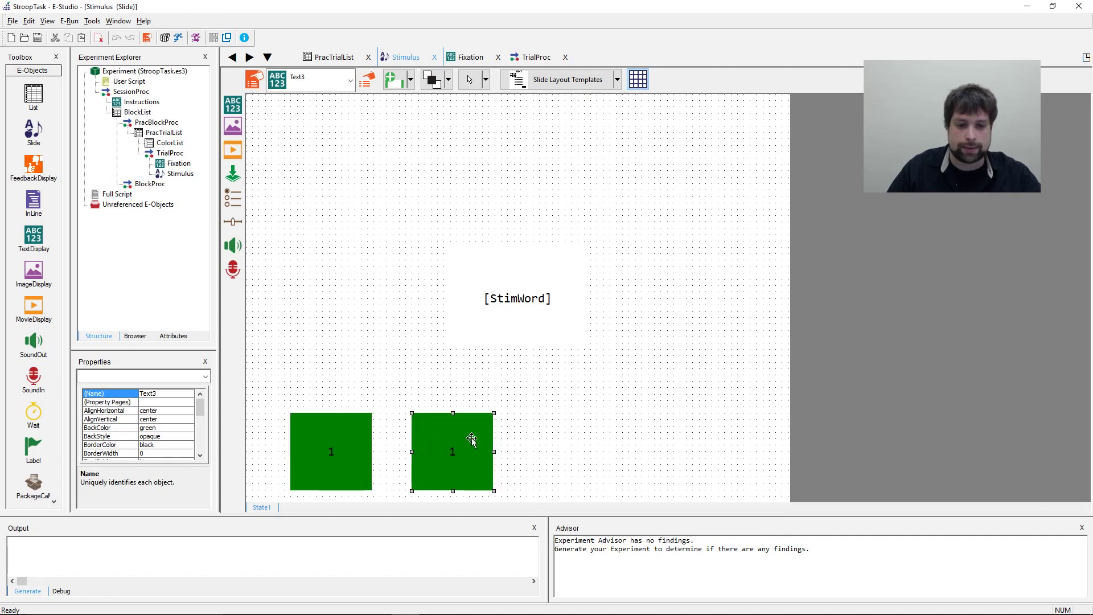
click(527, 442)
click(455, 442)
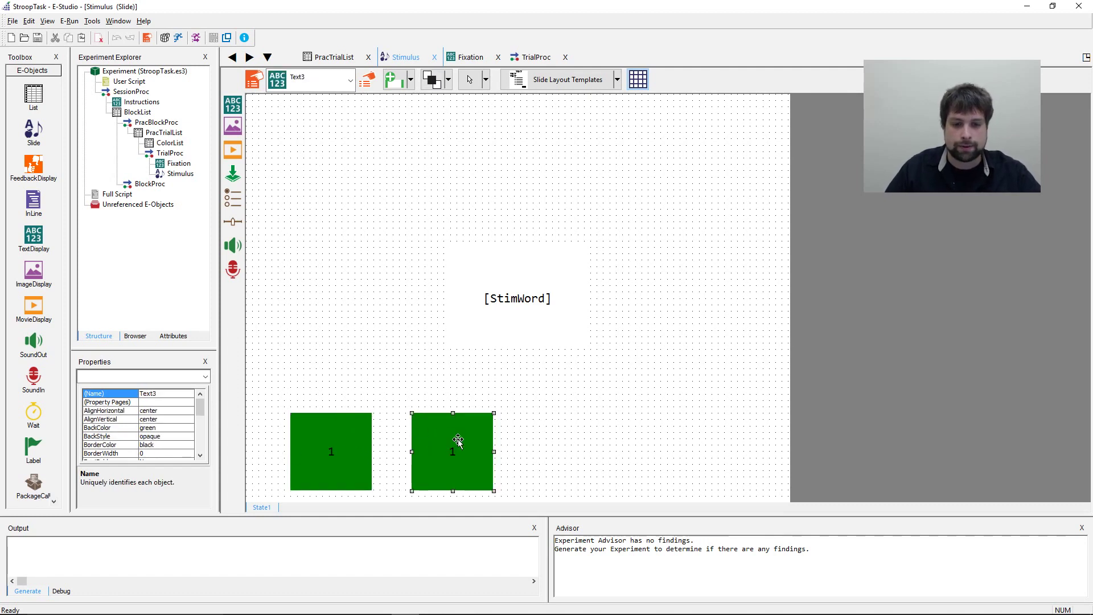
Add two more copies of the green box to form a spaced row of four along the slide's lower edge.
drag(366, 438, 584, 447)
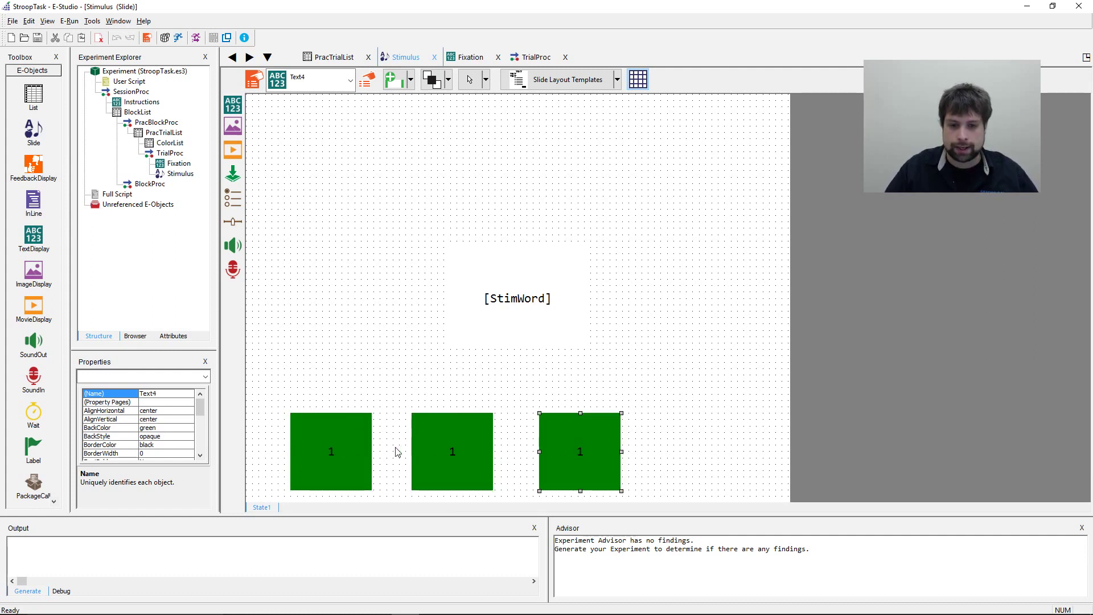
drag(332, 449, 707, 448)
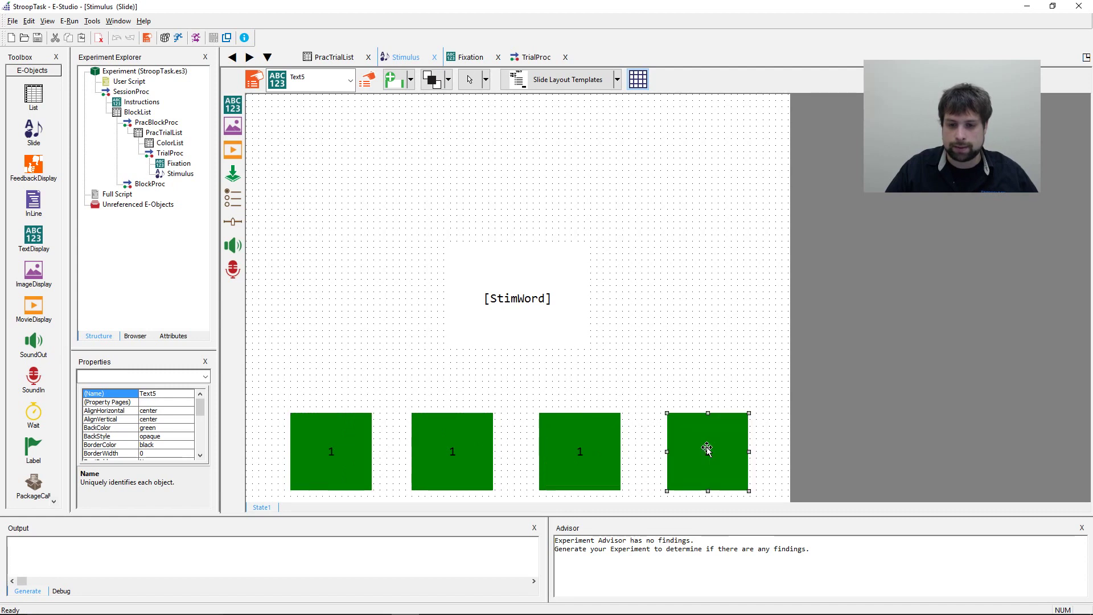
click(397, 424)
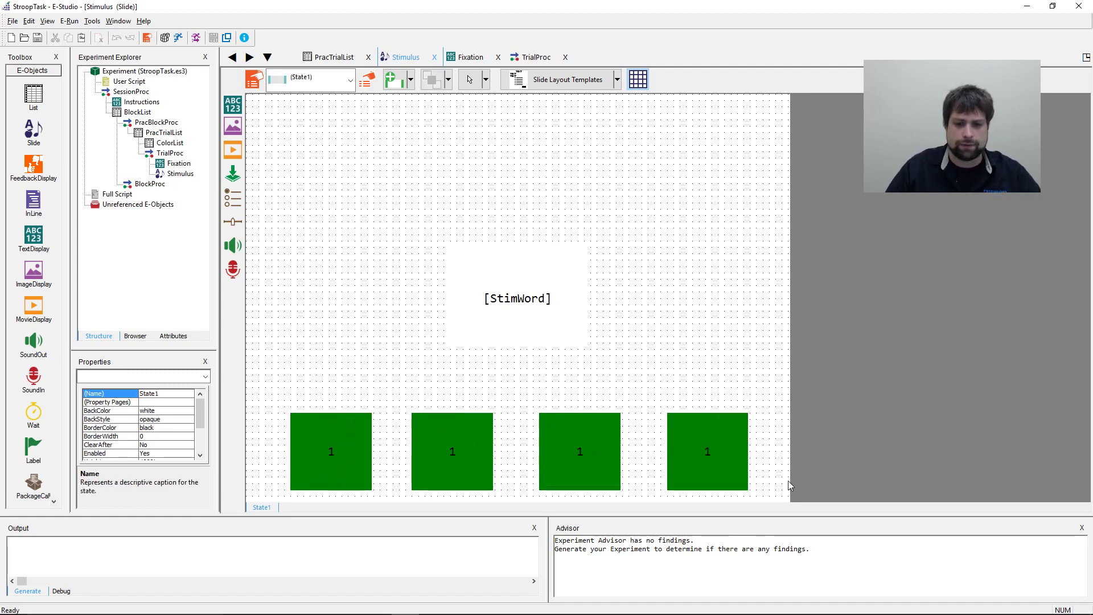
Change the text of the second box in the row to 2.
double_click(452, 450)
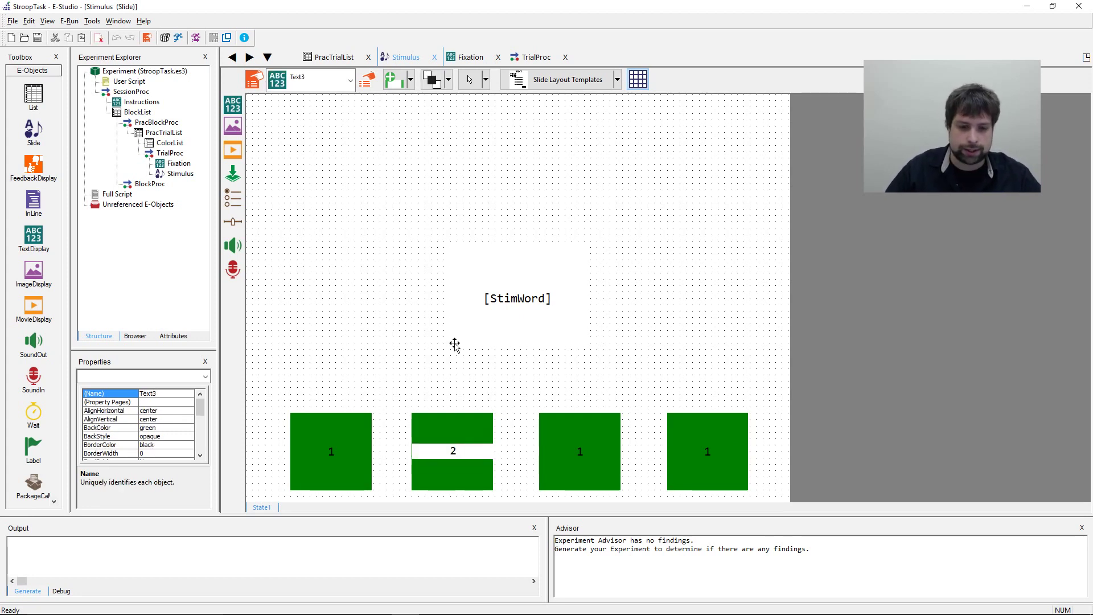
click(454, 344)
click(456, 452)
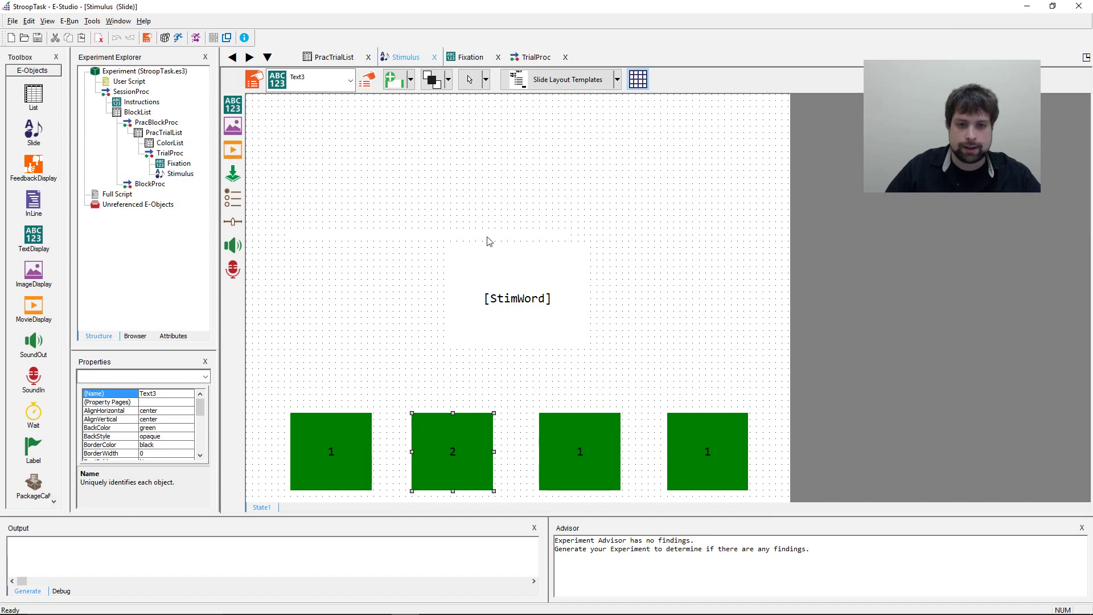
Set the BackColor of the box labeled 2 to red and accept its properties.
click(367, 80)
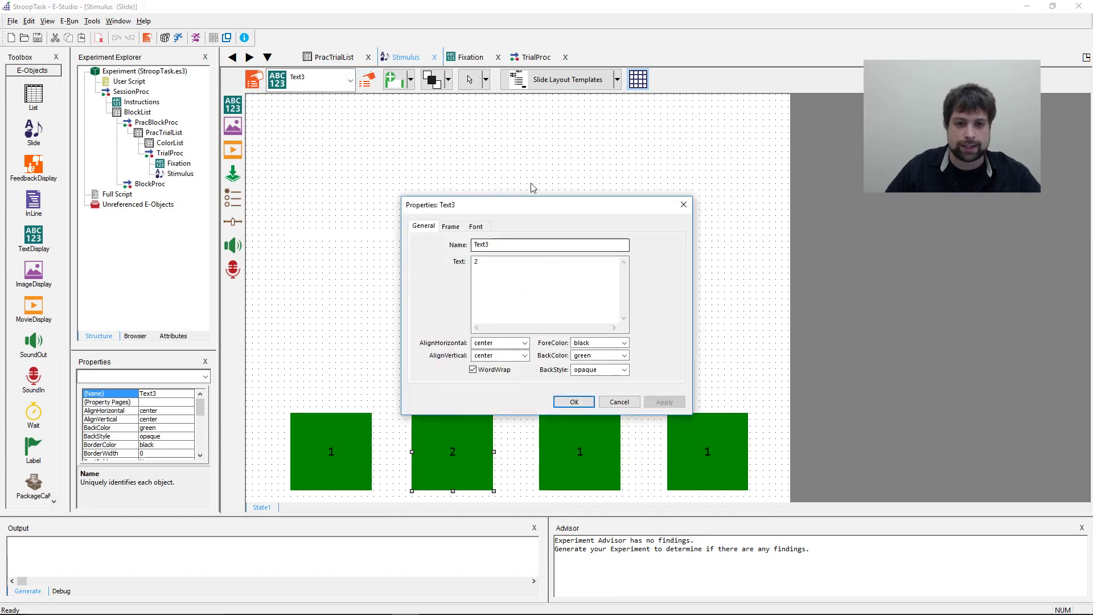
drag(532, 199, 522, 199)
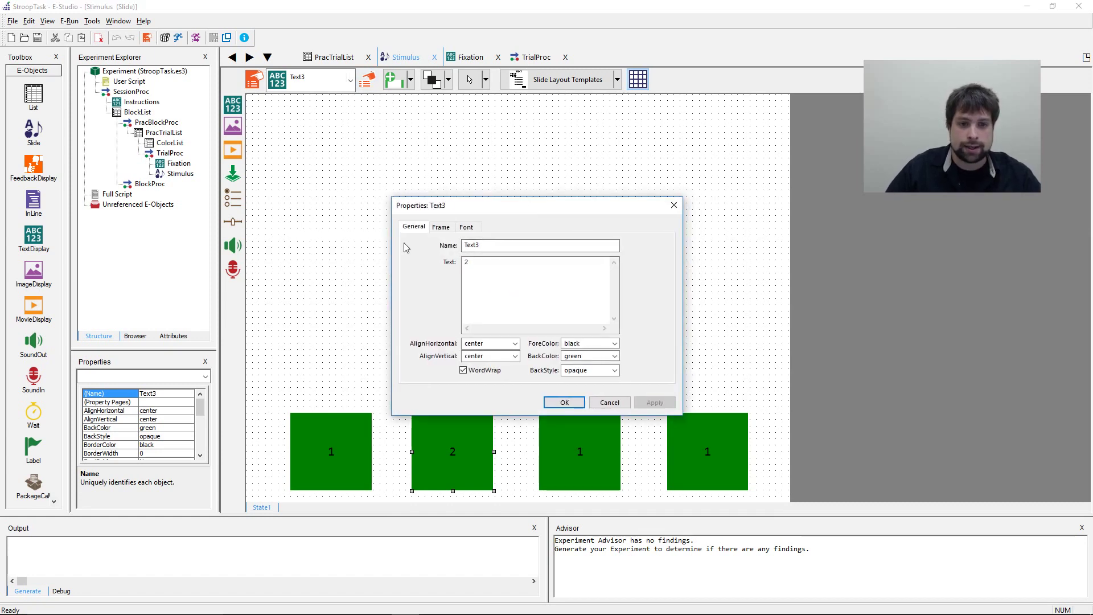
click(613, 356)
click(603, 434)
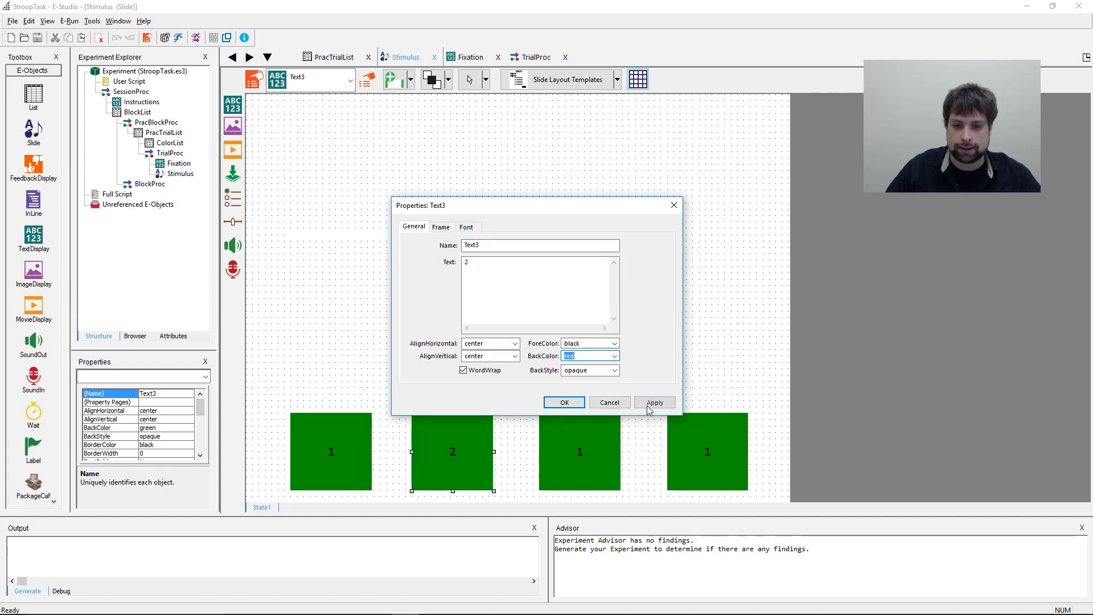
click(653, 404)
click(565, 403)
click(403, 428)
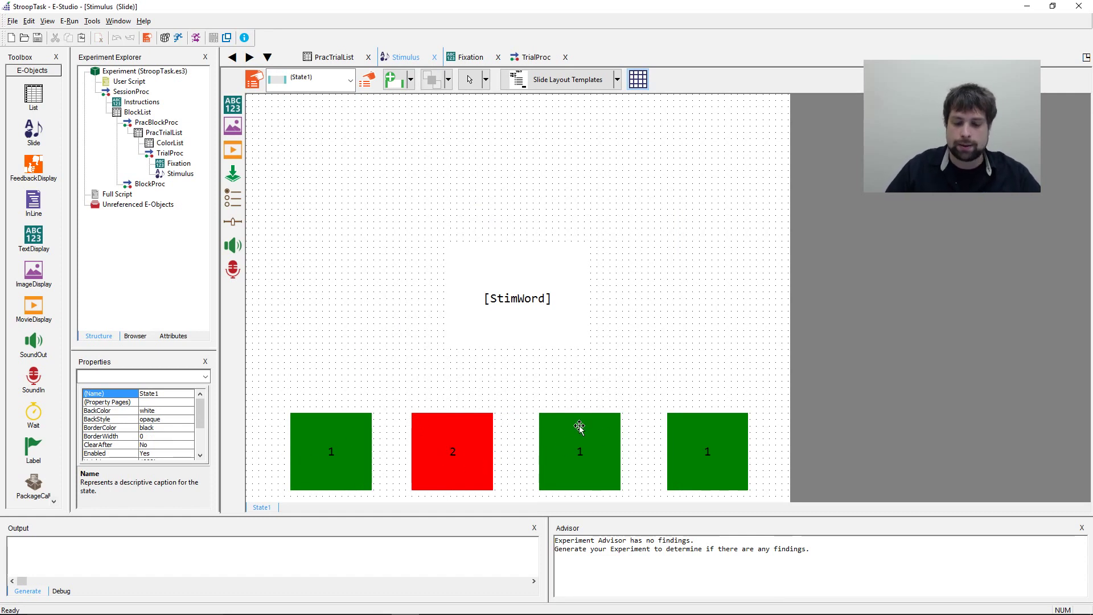
Replace the text of the third box in the row with 3 in its properties.
click(583, 434)
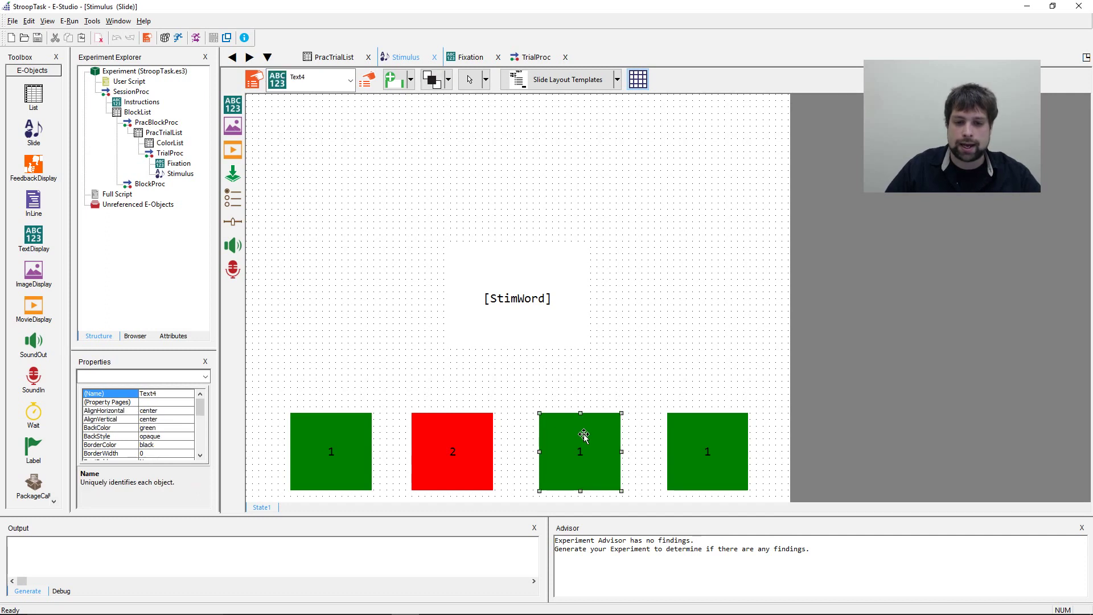
double_click(579, 456)
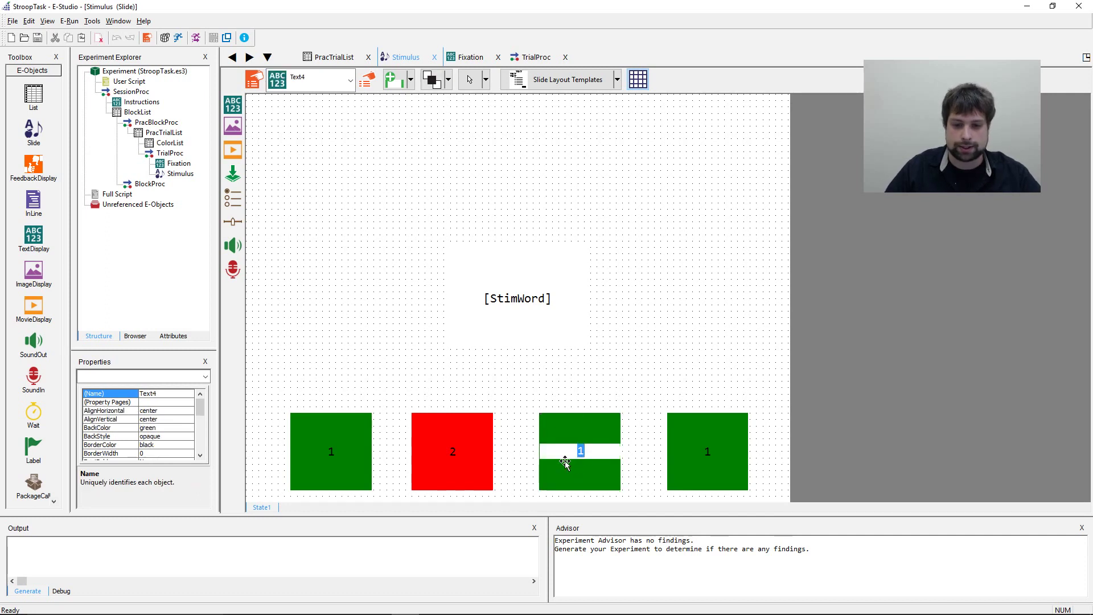
key(Escape)
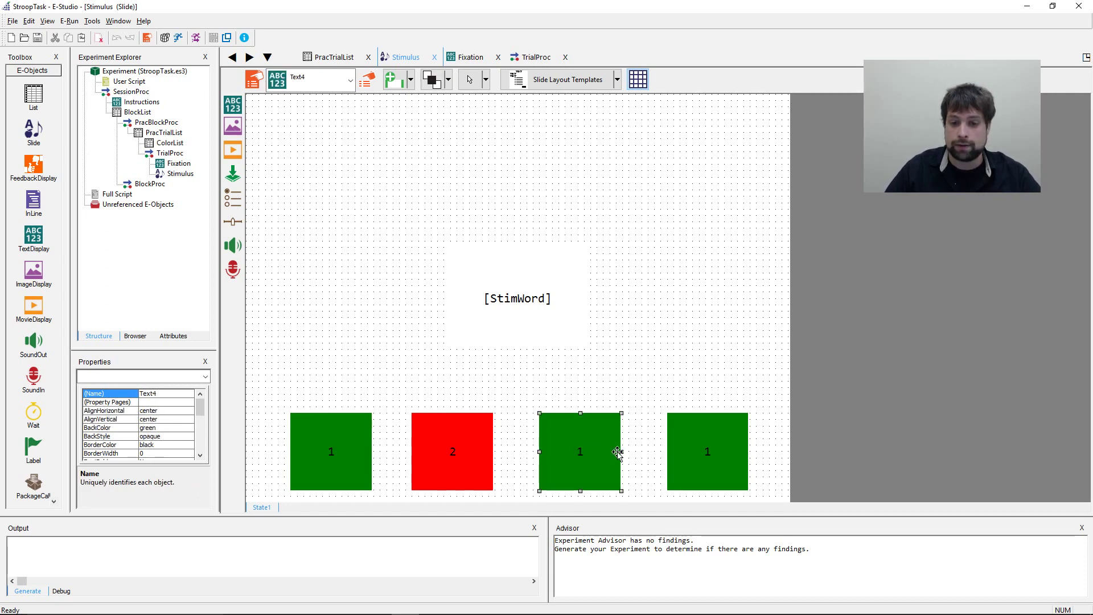
click(368, 80)
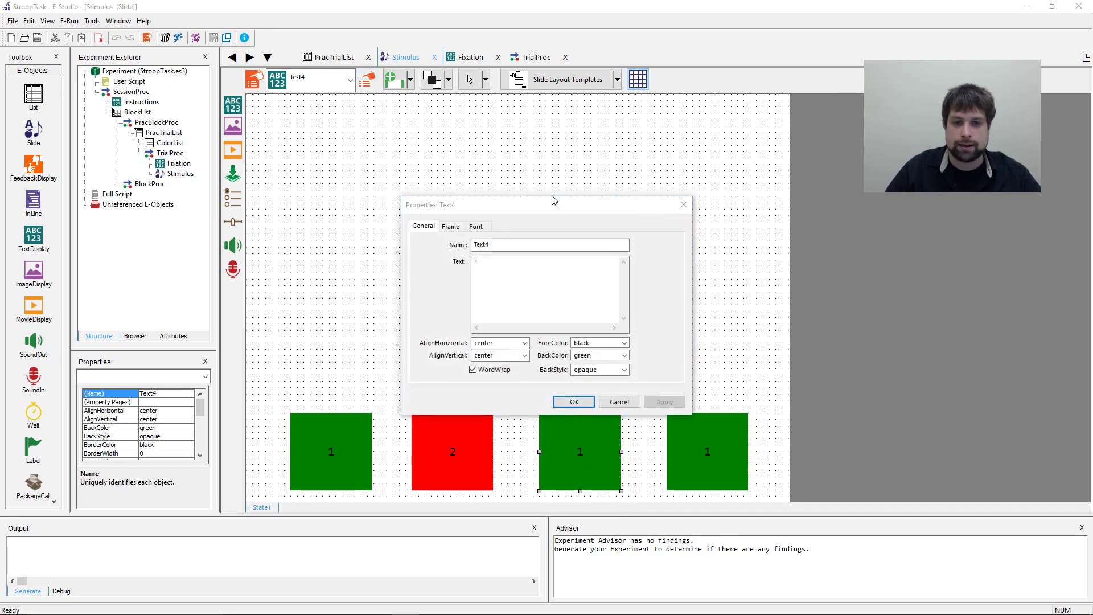
drag(552, 200, 575, 172)
double_click(495, 233)
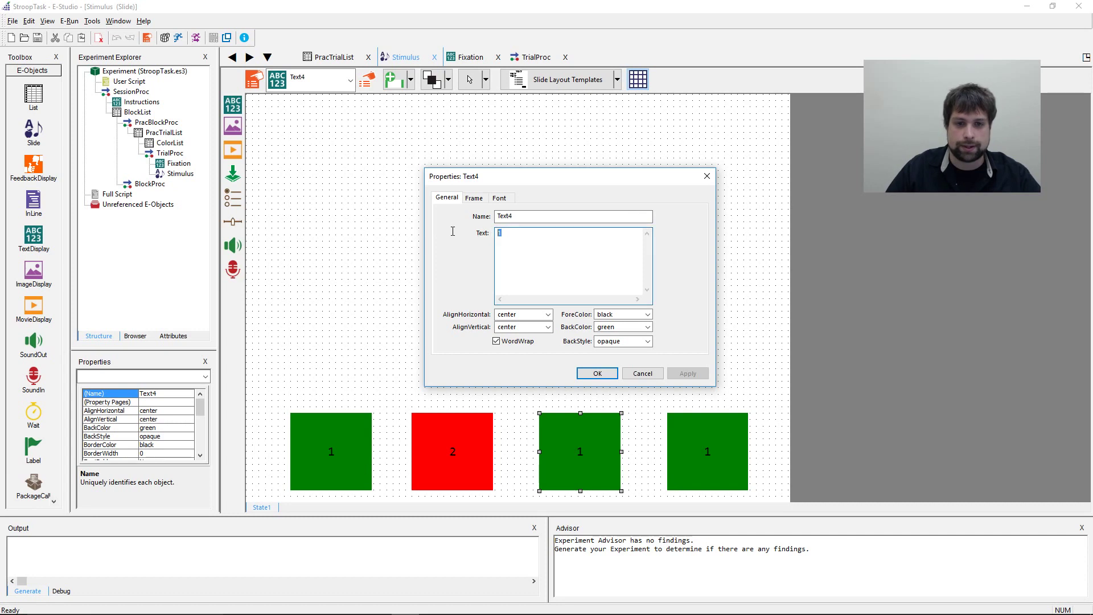
text(3)
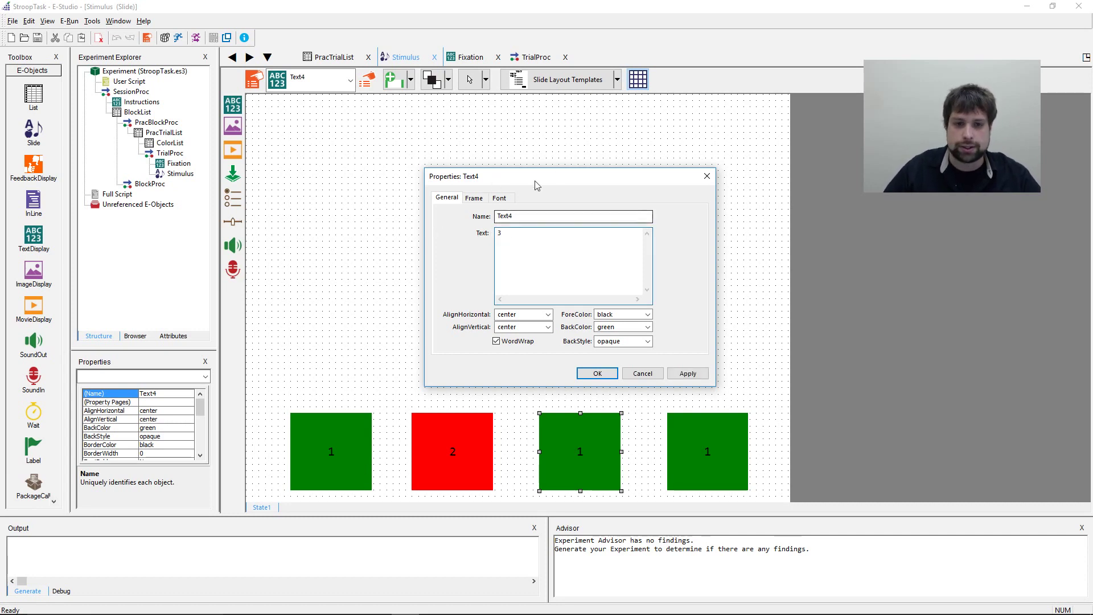
Set the third box's BackColor to yellow and accept its properties.
click(647, 327)
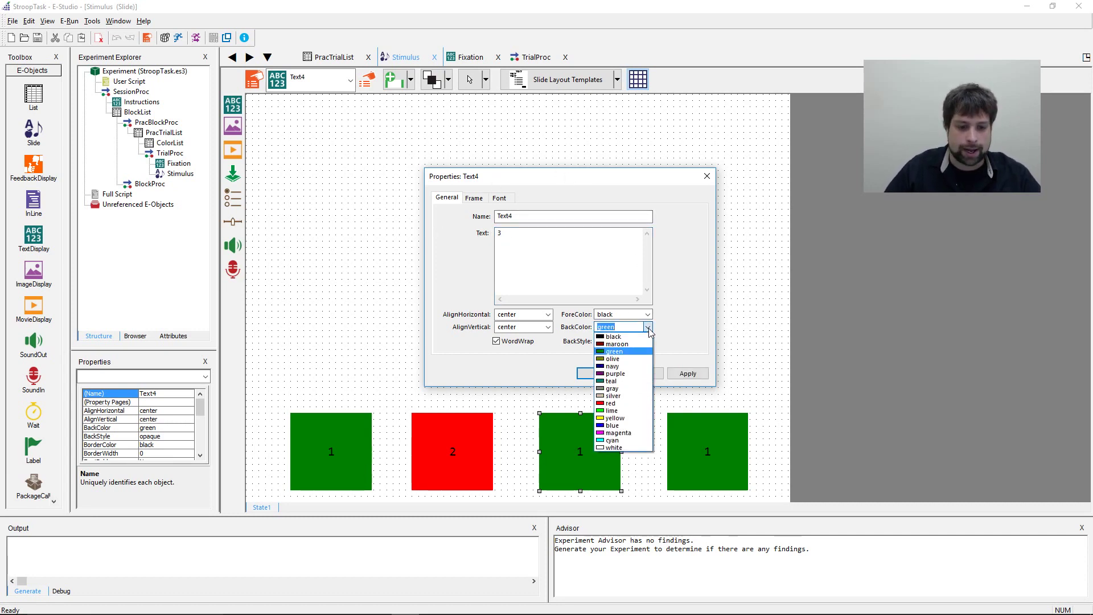
click(639, 419)
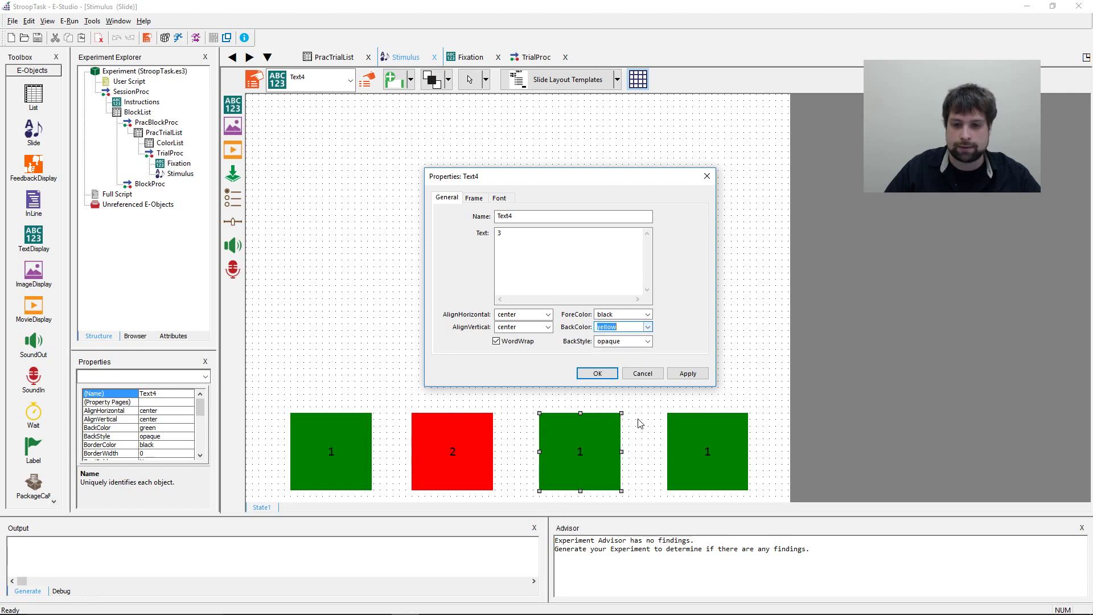
click(674, 377)
click(597, 374)
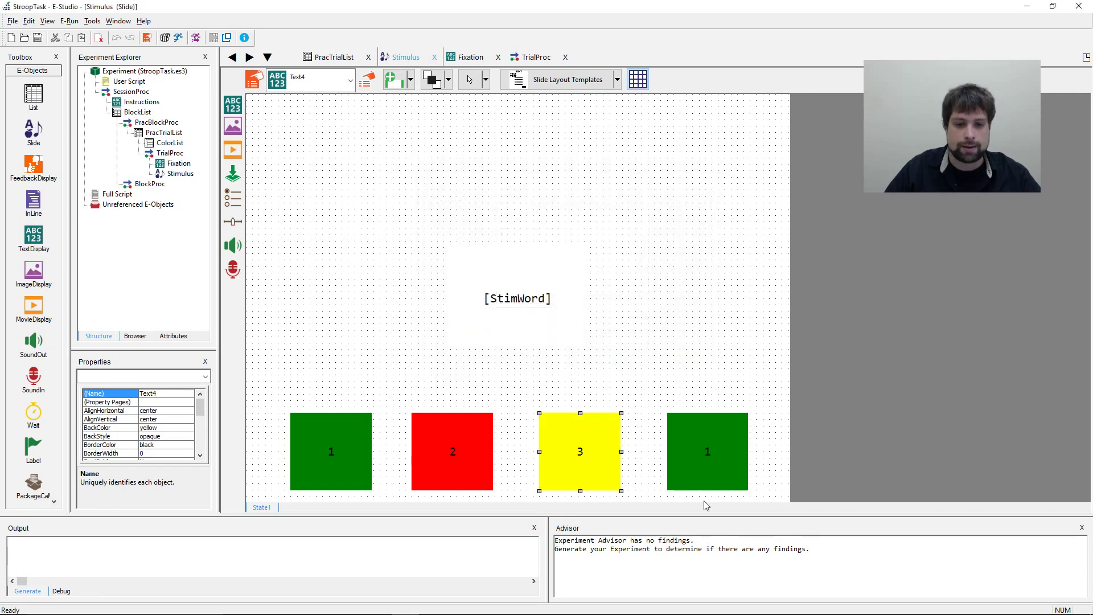
click(630, 478)
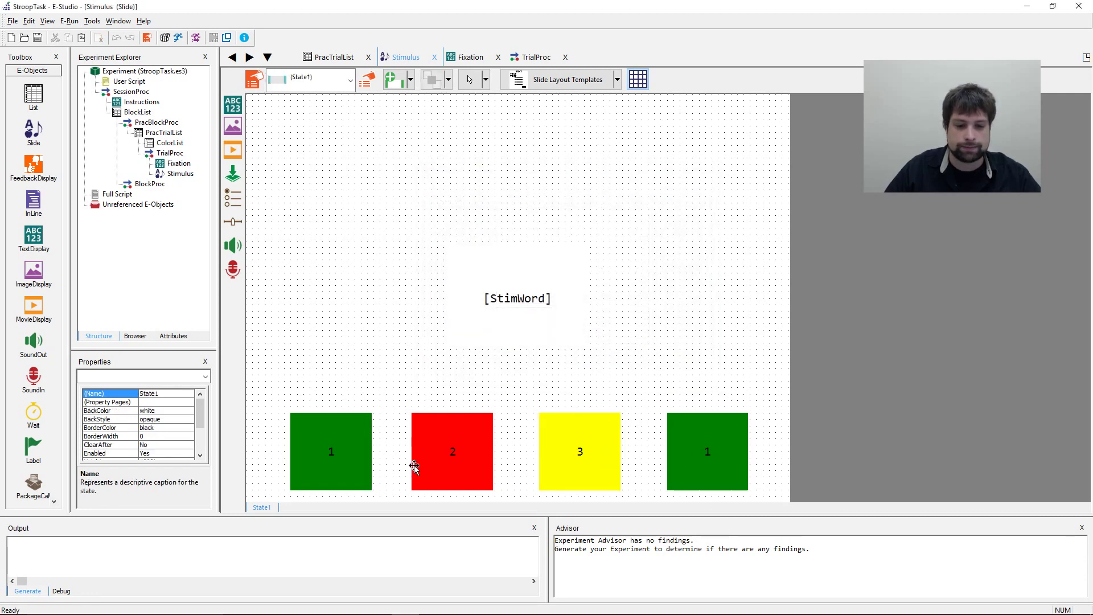
Open the properties of the fourth box in the row.
click(708, 447)
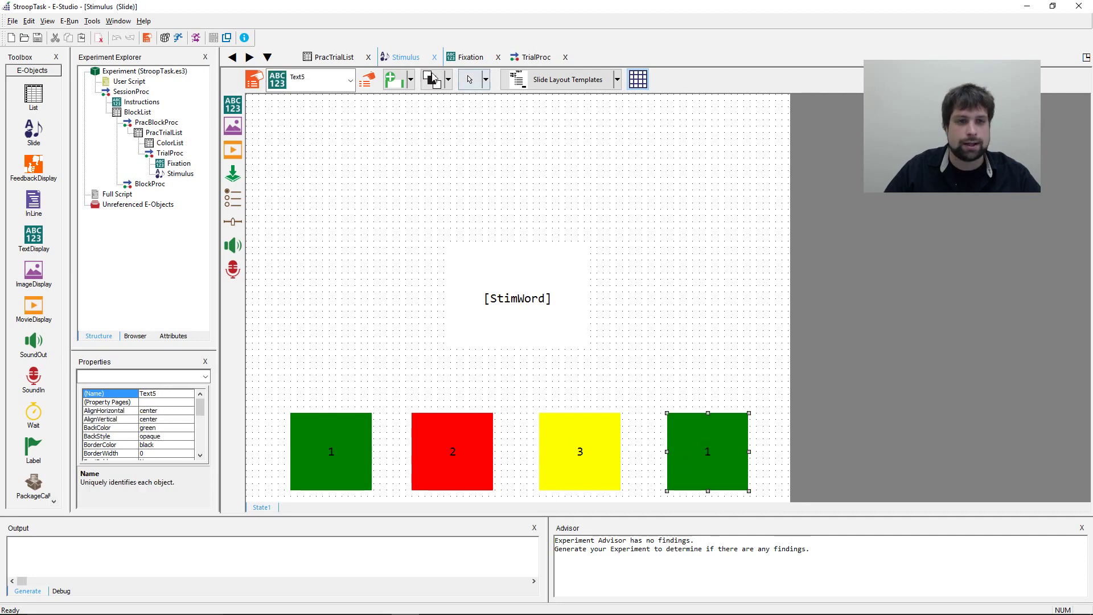
click(367, 79)
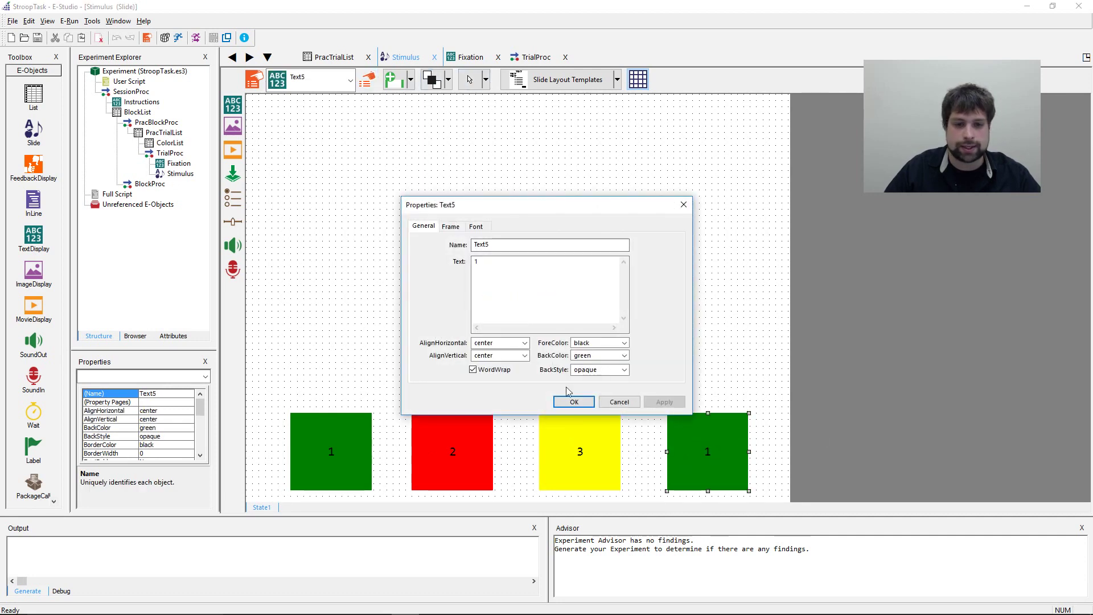
Set the fourth response box's text to 4 and its background color to blue.
double_click(476, 261)
text(5)
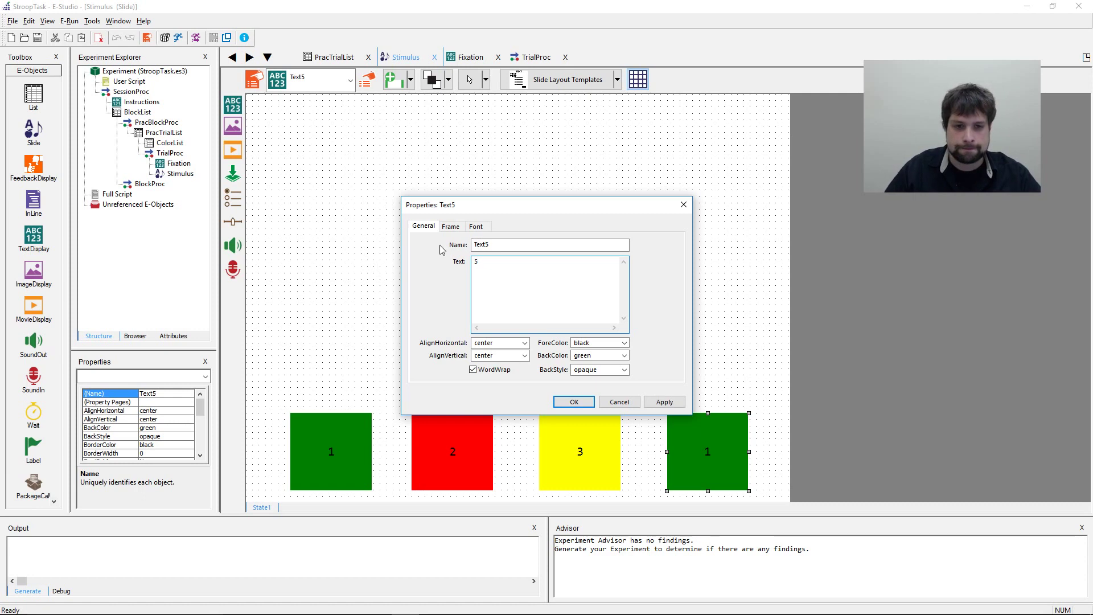
key(BackSpace)
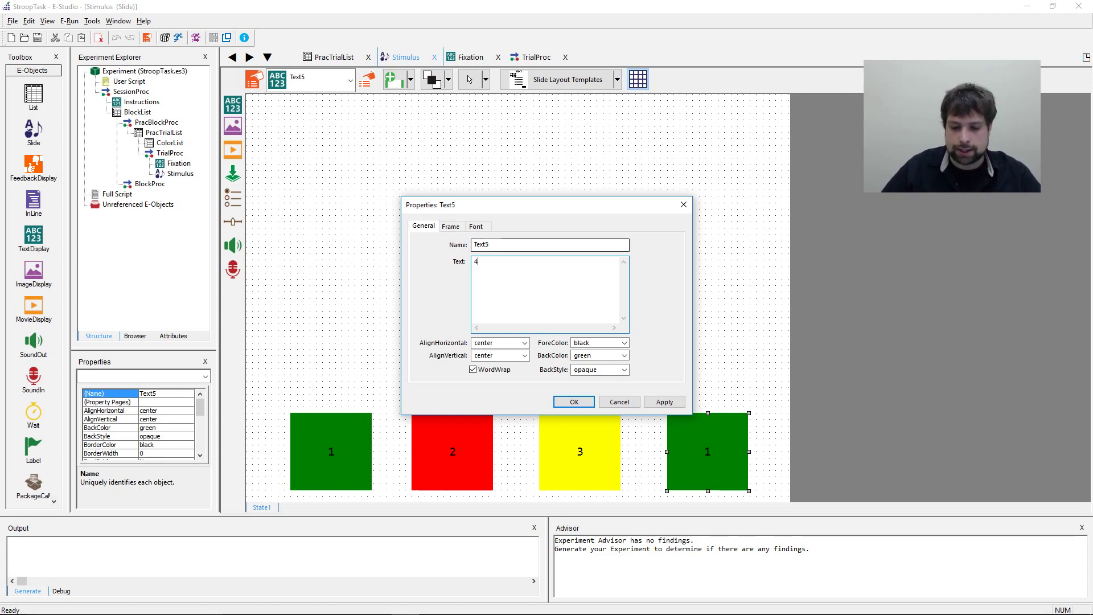
text(4)
click(625, 356)
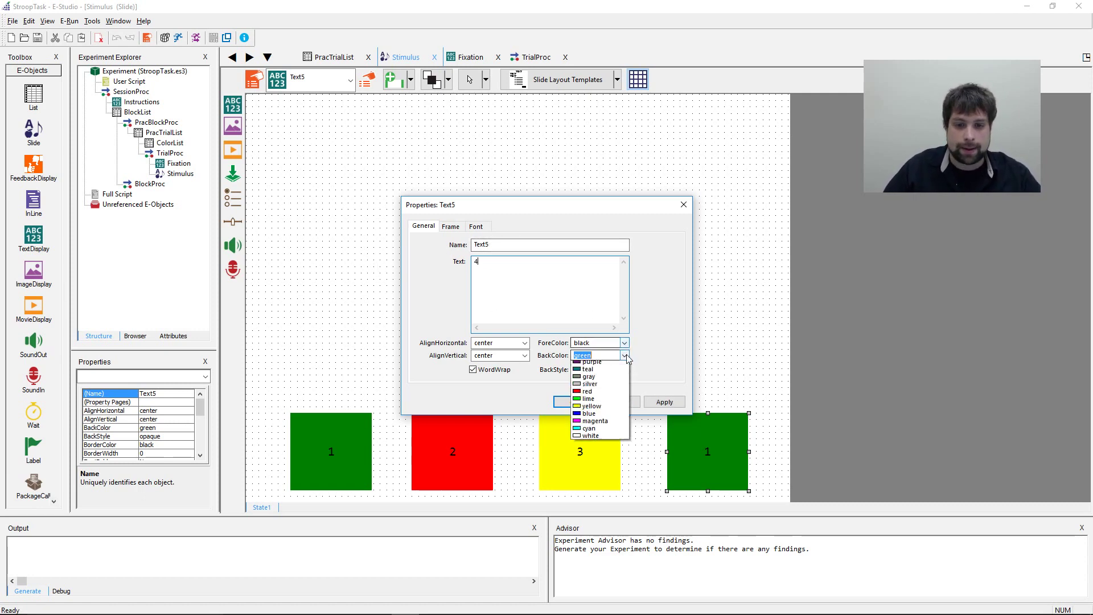
click(589, 456)
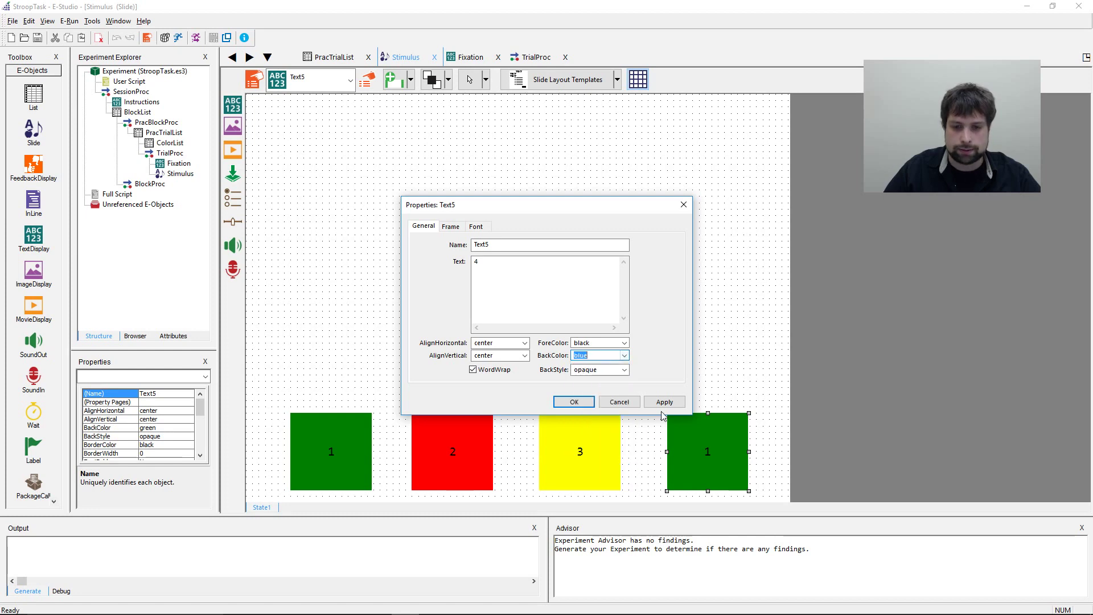
click(664, 402)
click(574, 402)
click(703, 378)
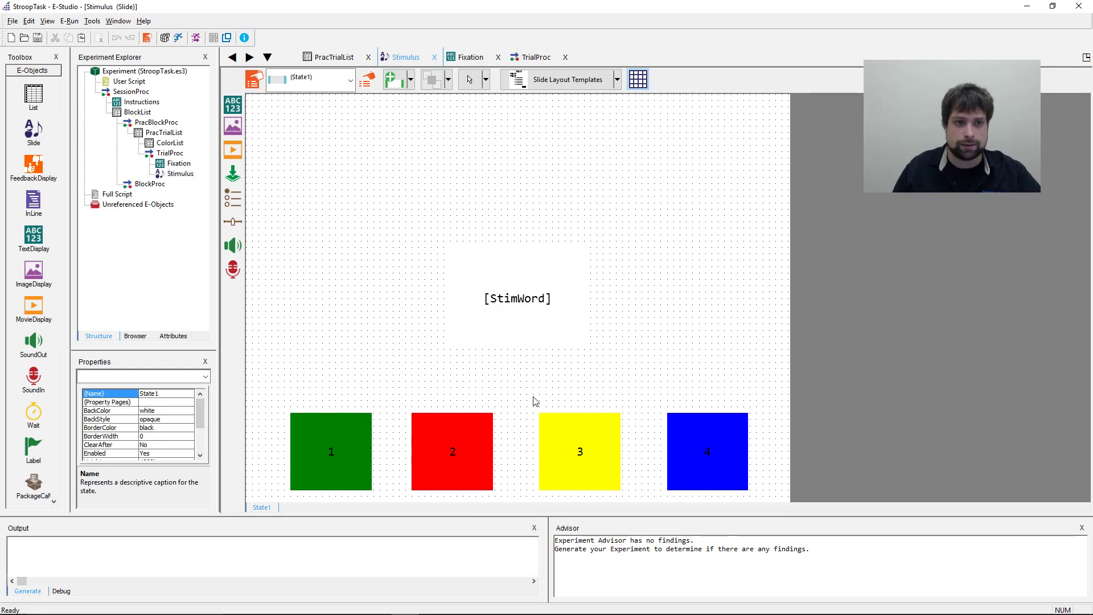
Set the Stimulus slide's duration to 3000.
click(254, 82)
click(573, 205)
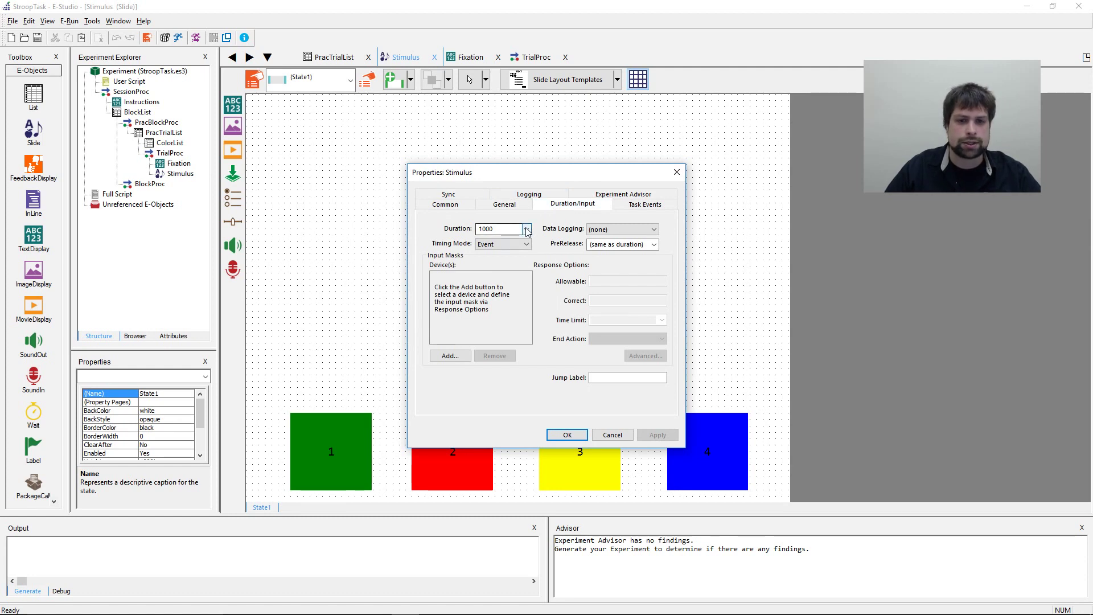
click(527, 230)
click(501, 284)
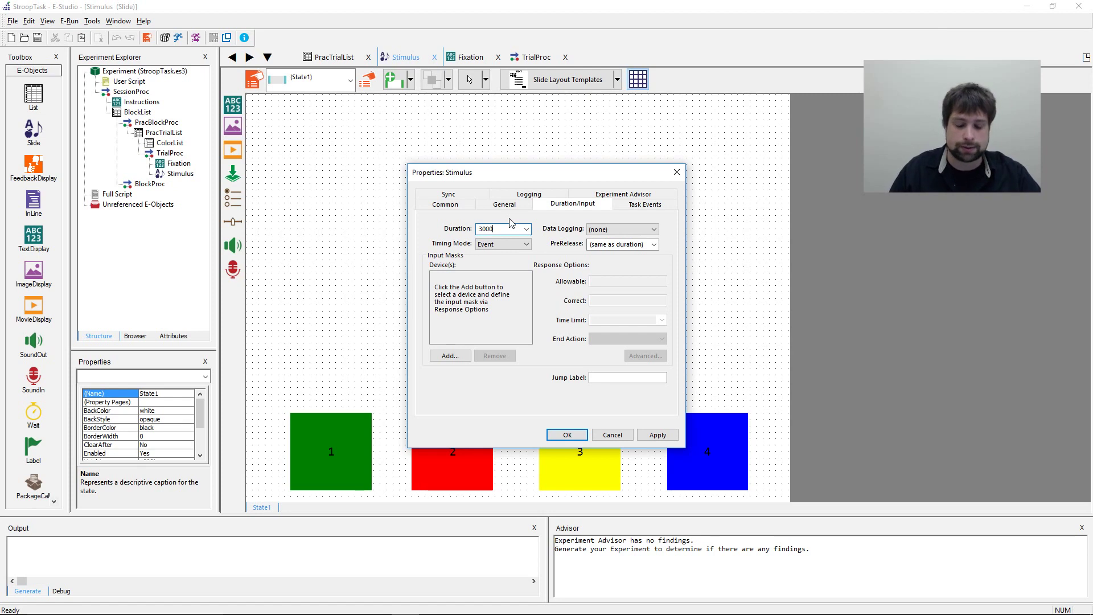
Add a keyboard input device to the Stimulus slide with 1234 as the allowable responses.
click(448, 357)
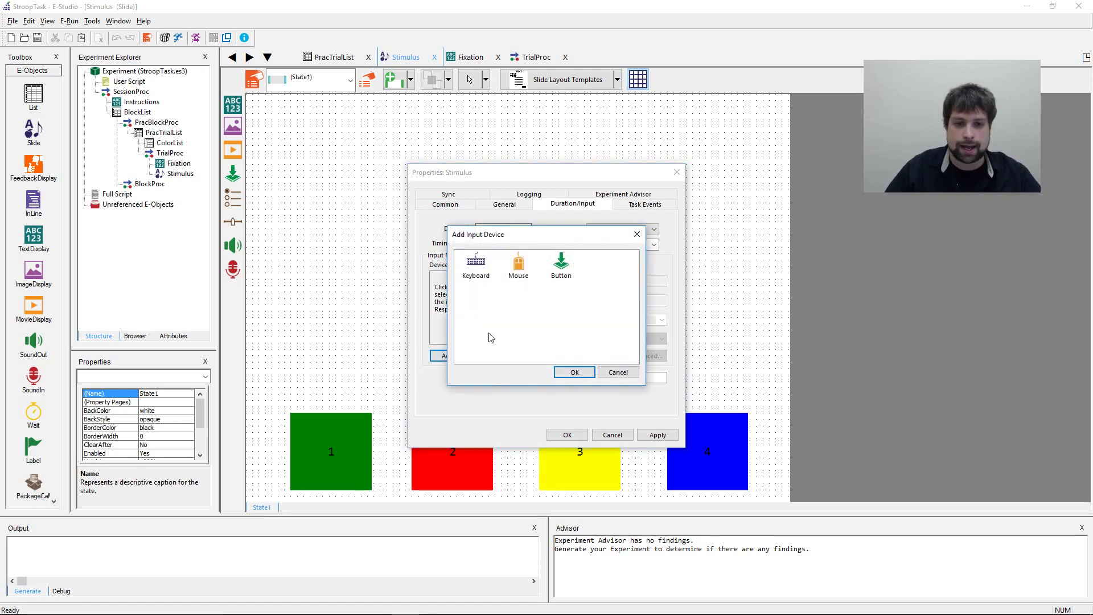
click(482, 266)
double_click(482, 266)
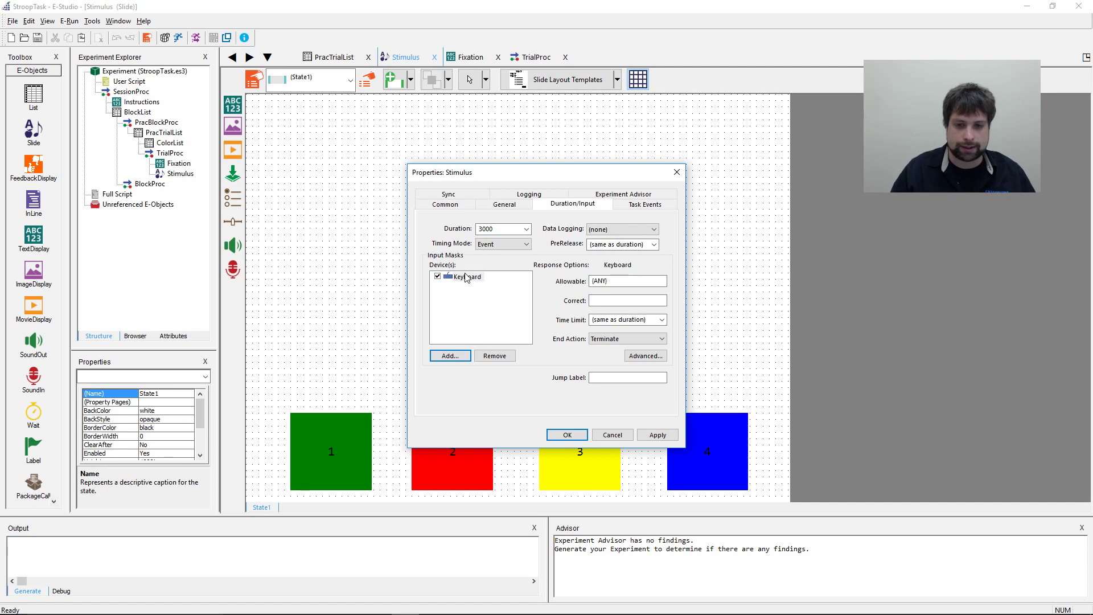
double_click(620, 280)
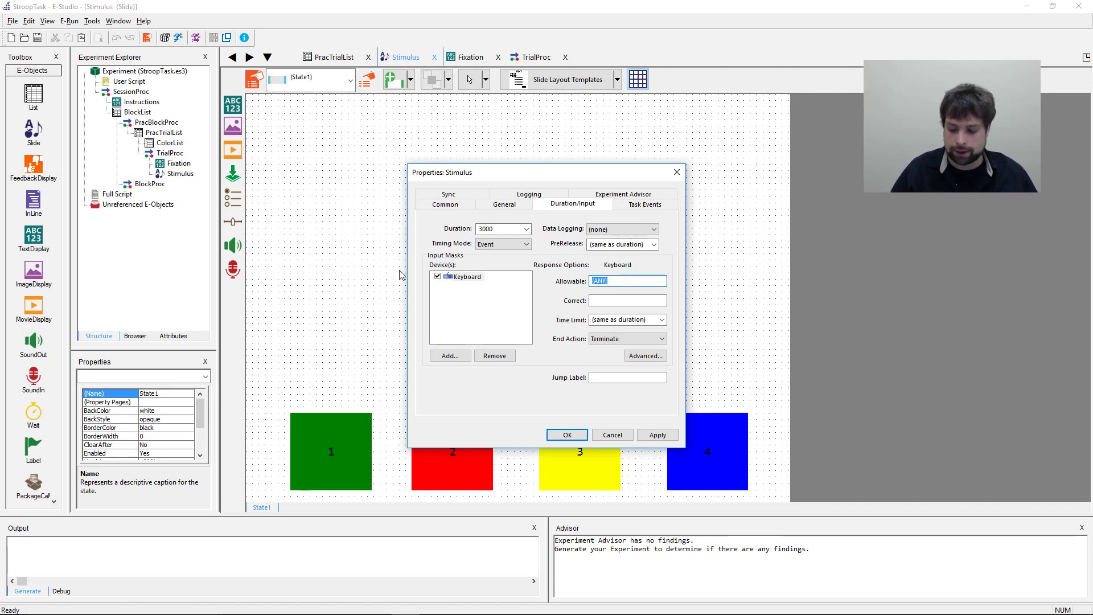
text(1234)
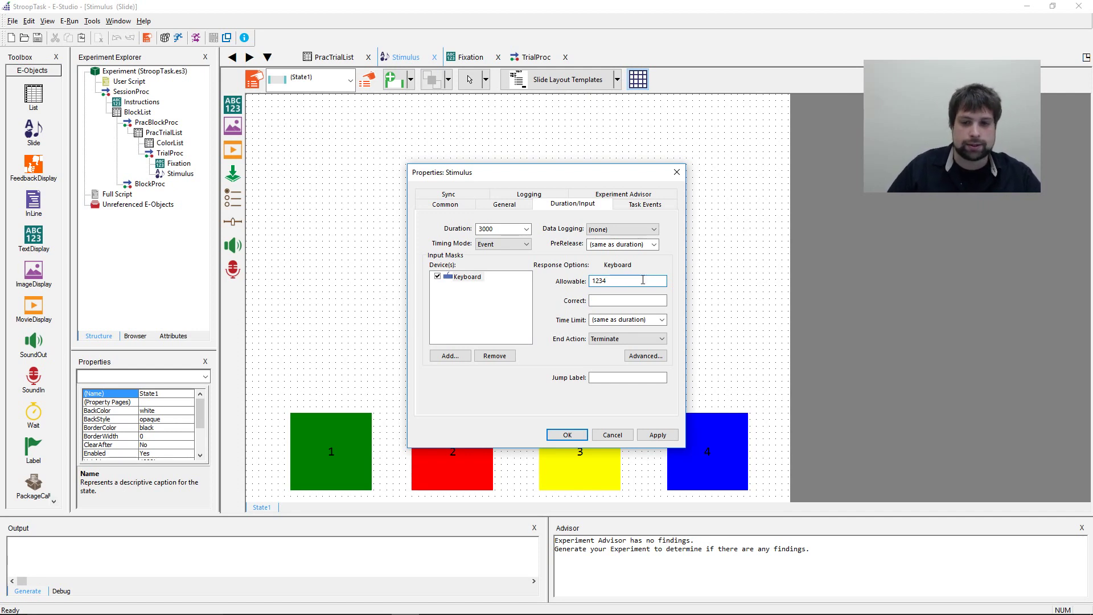
Set the keyboard's Max Count to 1 in its advanced properties.
click(645, 356)
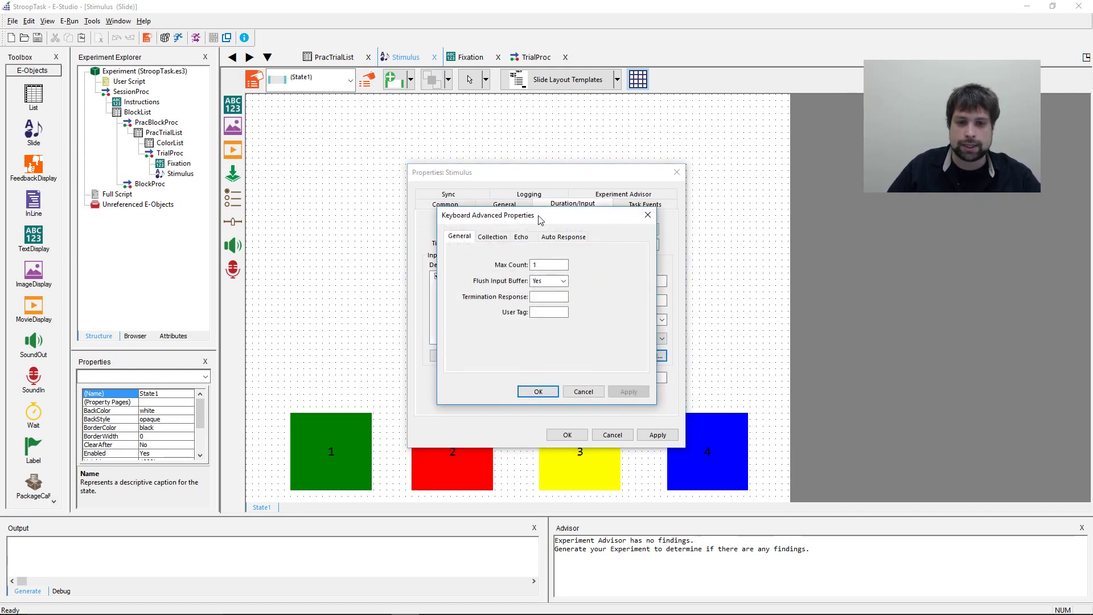
drag(541, 215, 779, 198)
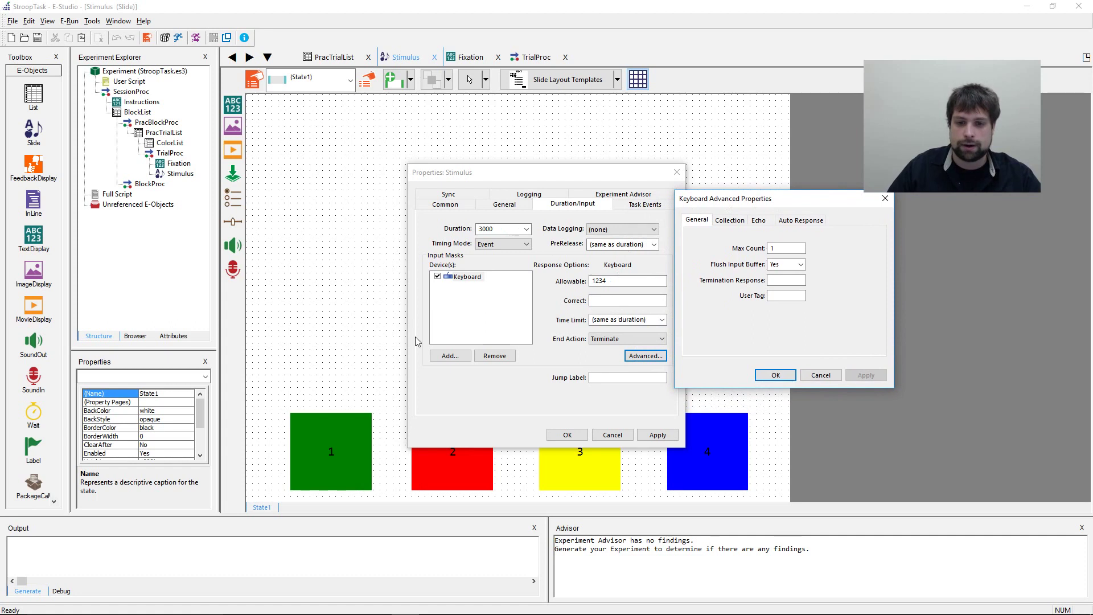
click(785, 247)
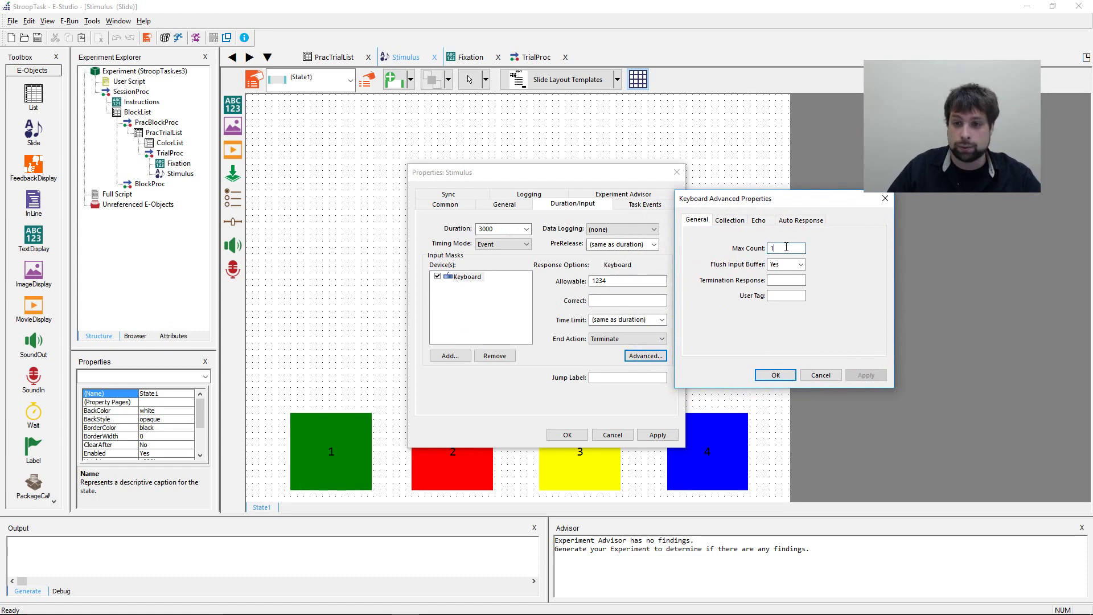
drag(805, 200, 817, 210)
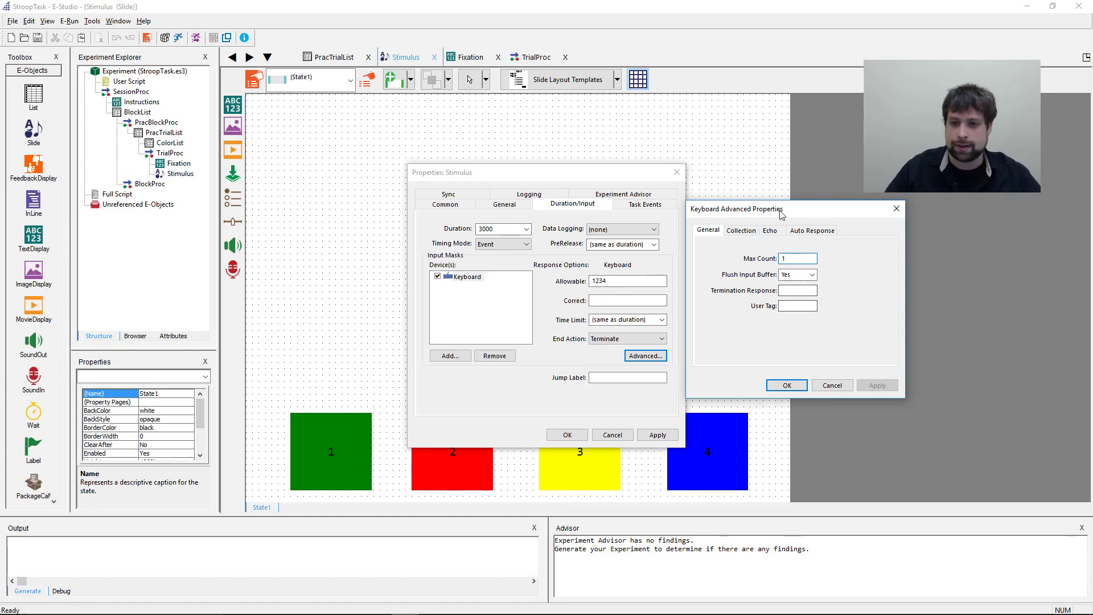
drag(782, 215, 743, 213)
key(BackSpace)
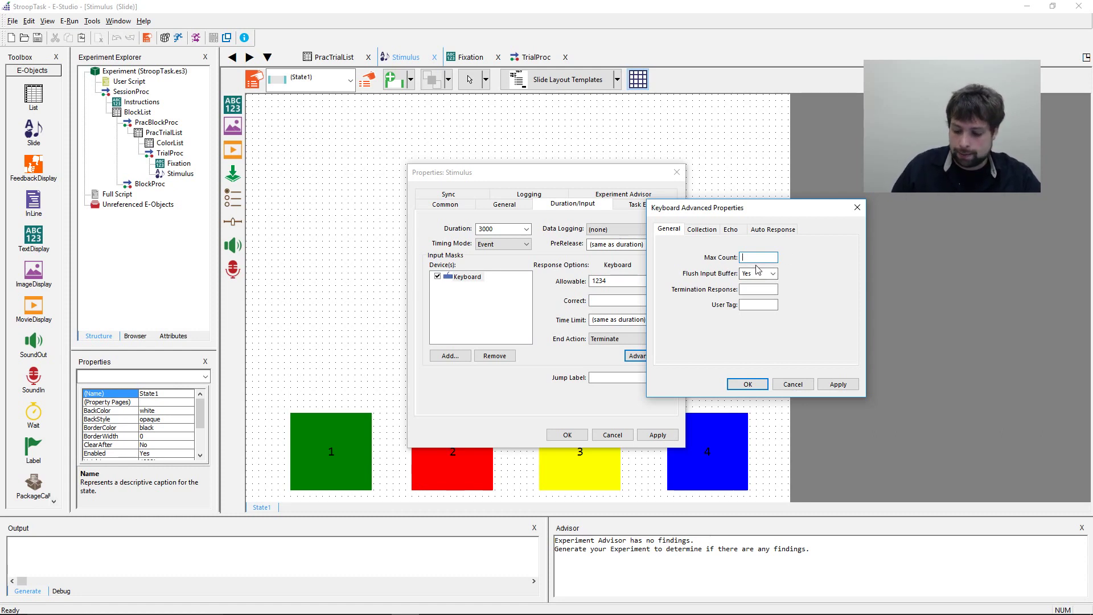
text(1)
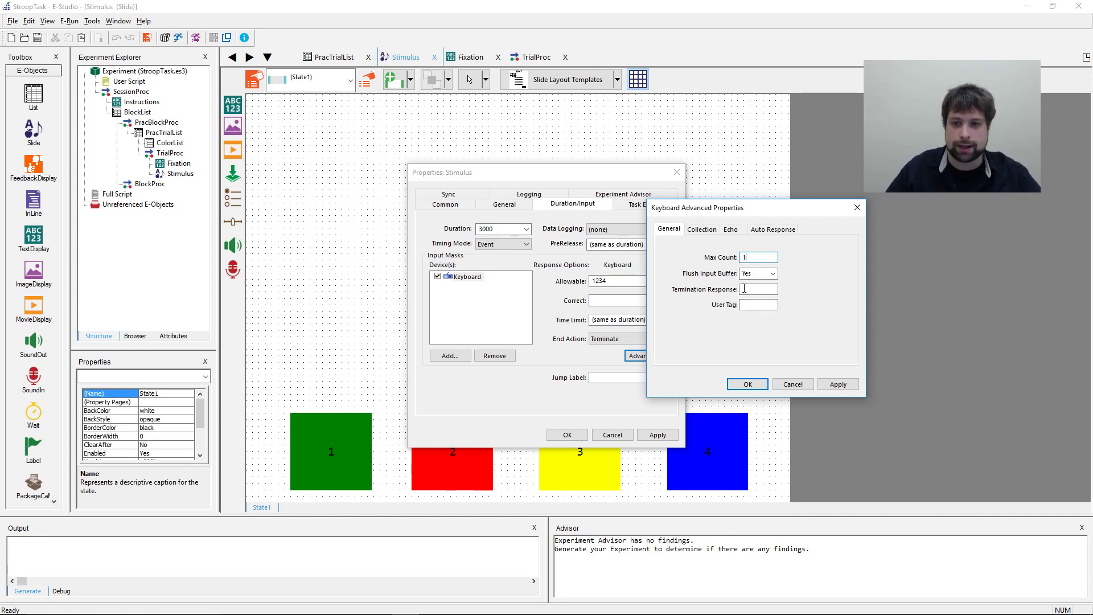
click(747, 384)
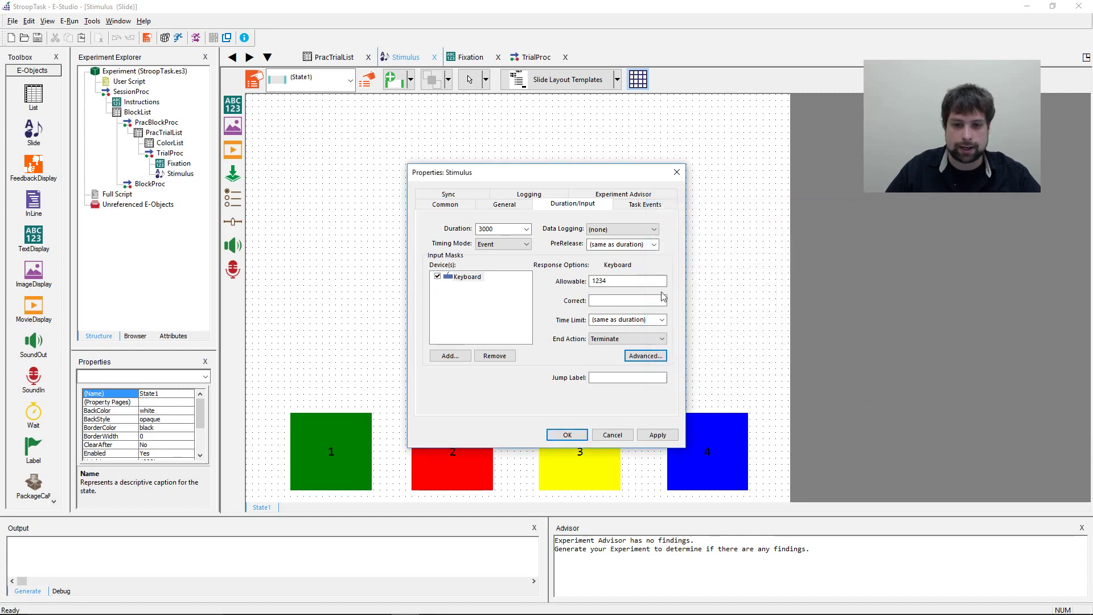
Set the keyboard's correct response to the attribute reference [Correct].
click(593, 298)
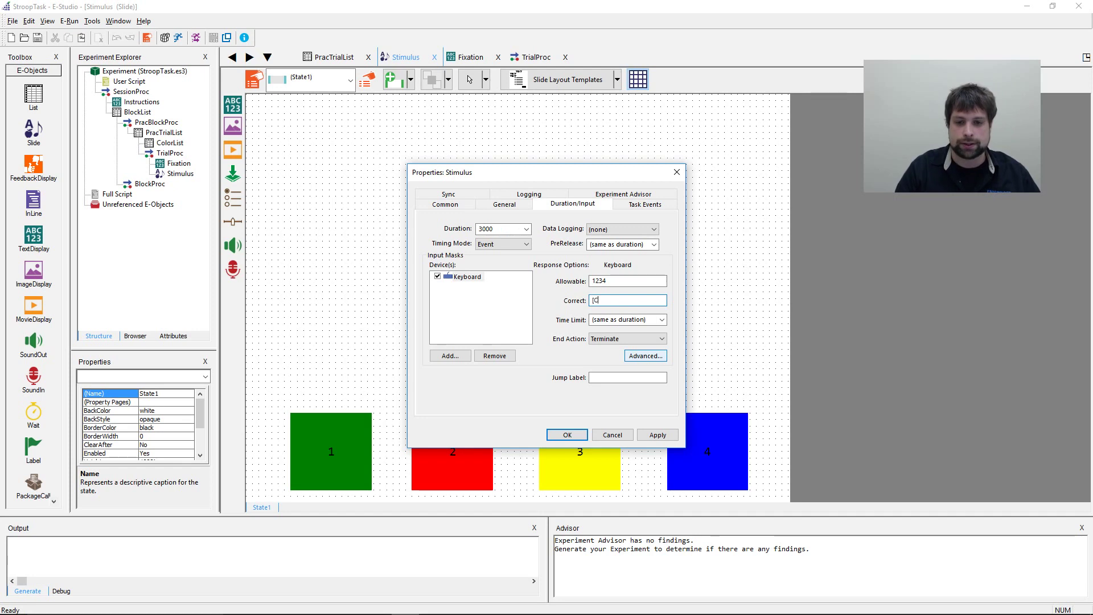
text(ct)
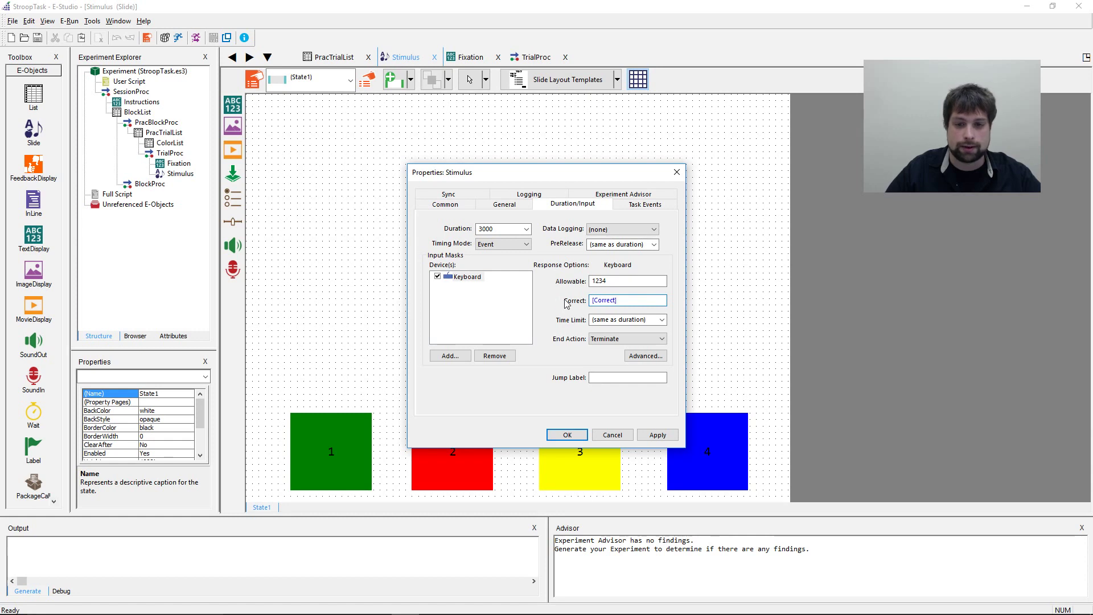
double_click(635, 301)
click(635, 302)
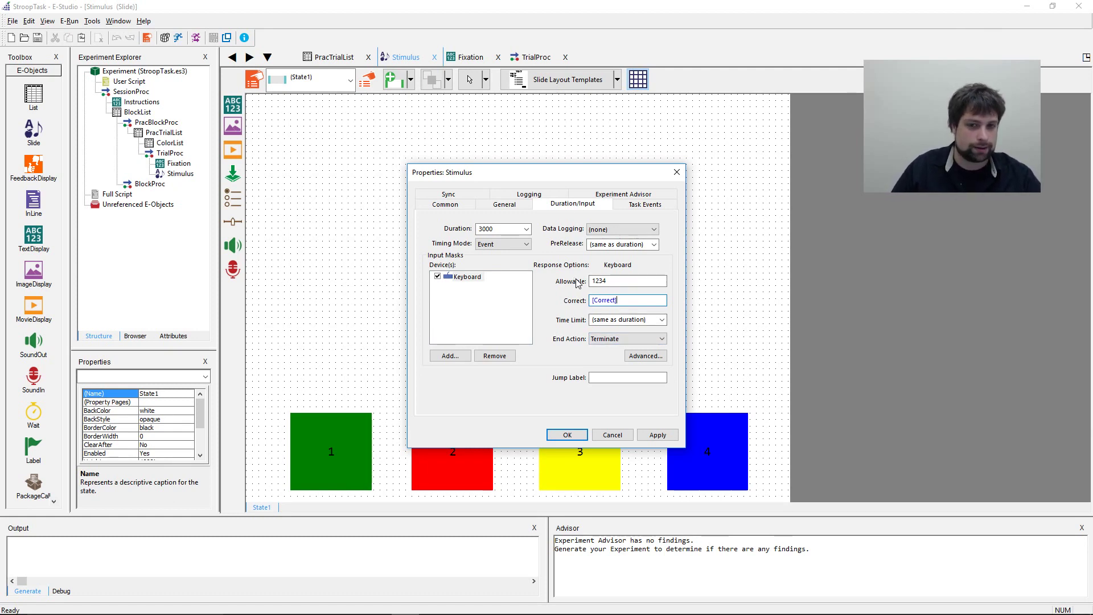
Set the Stimulus slide's data logging to Standard, keep Terminate as the end action, and apply the properties.
click(615, 341)
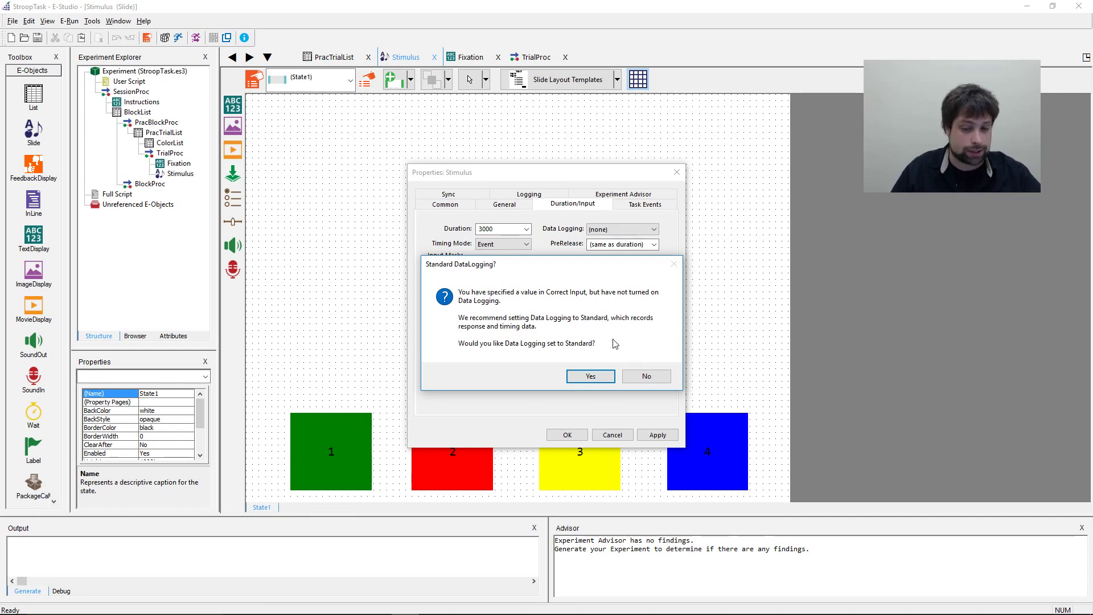
click(595, 378)
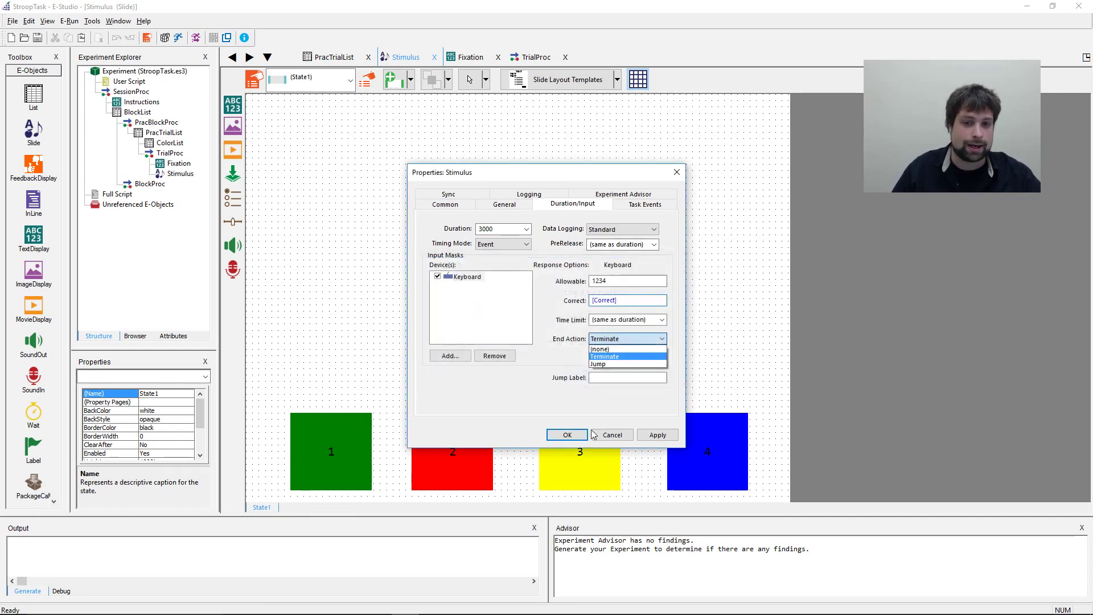
click(609, 227)
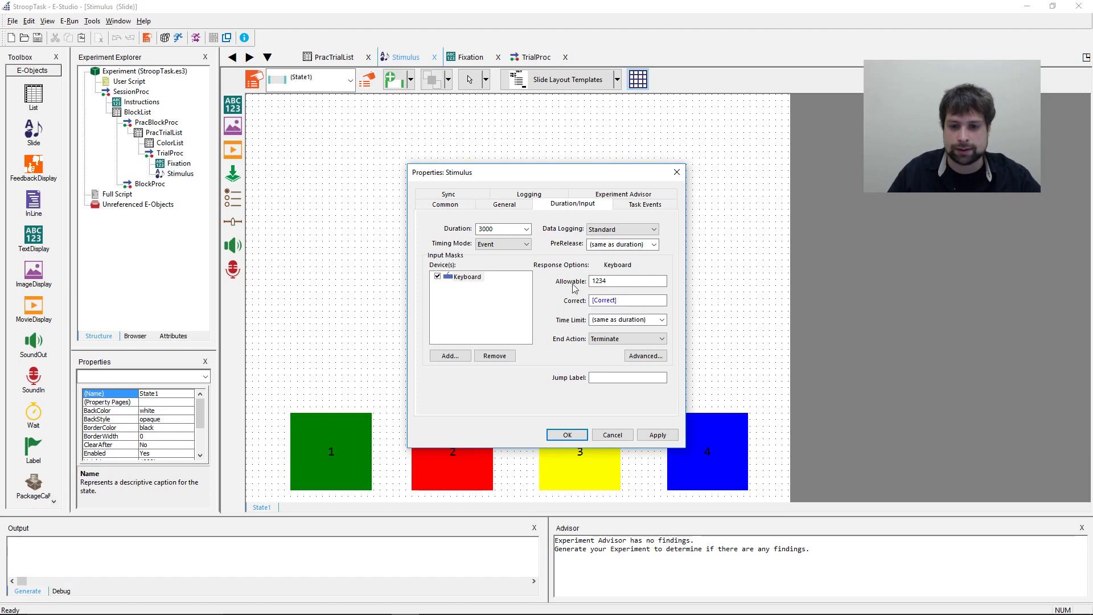
click(656, 434)
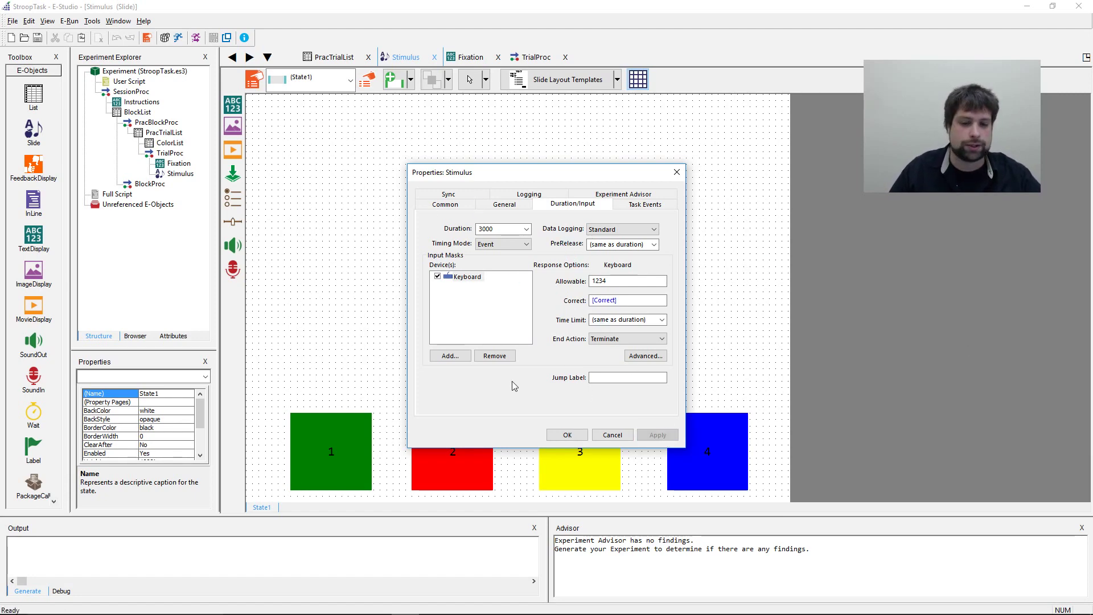
click(567, 435)
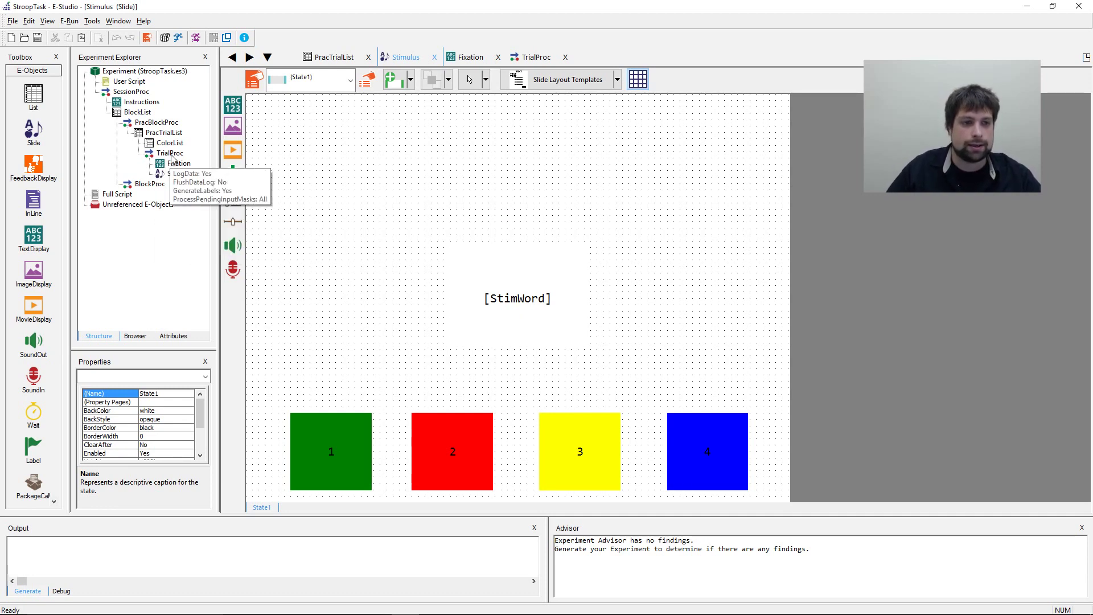
Add a FeedbackDisplay after Stimulus in the TrialProc procedure and name it Feedback.
click(180, 174)
click(580, 222)
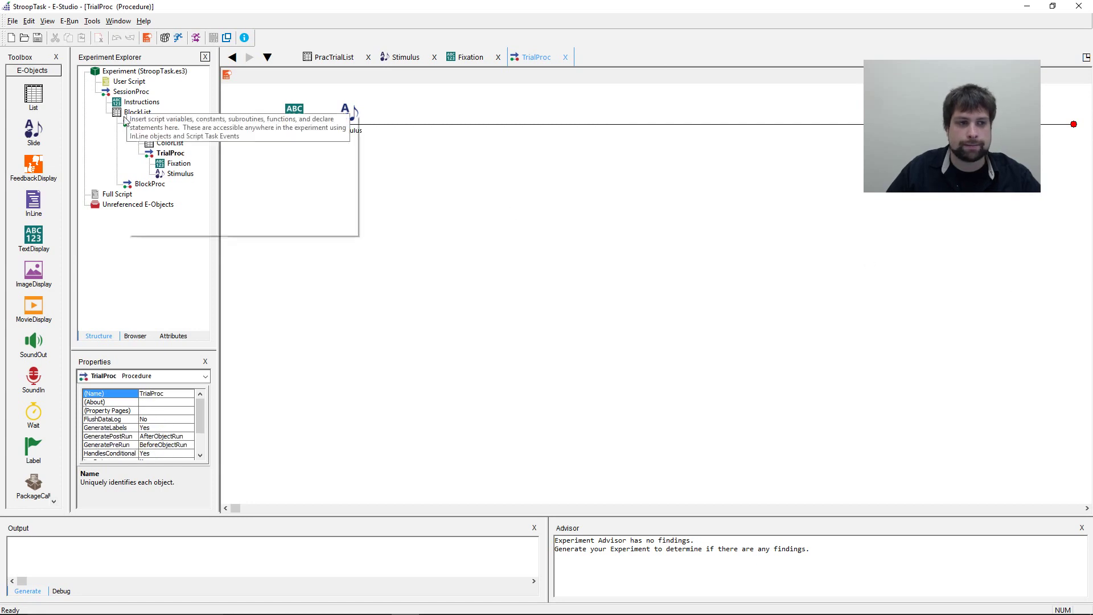
drag(31, 166, 685, 220)
click(405, 122)
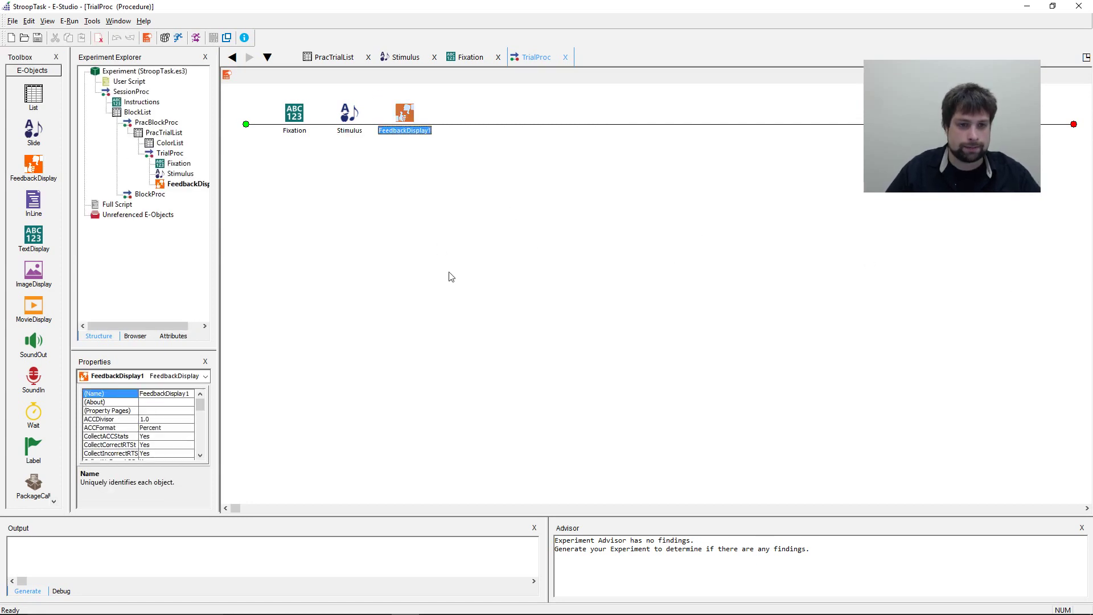
text(Feedback)
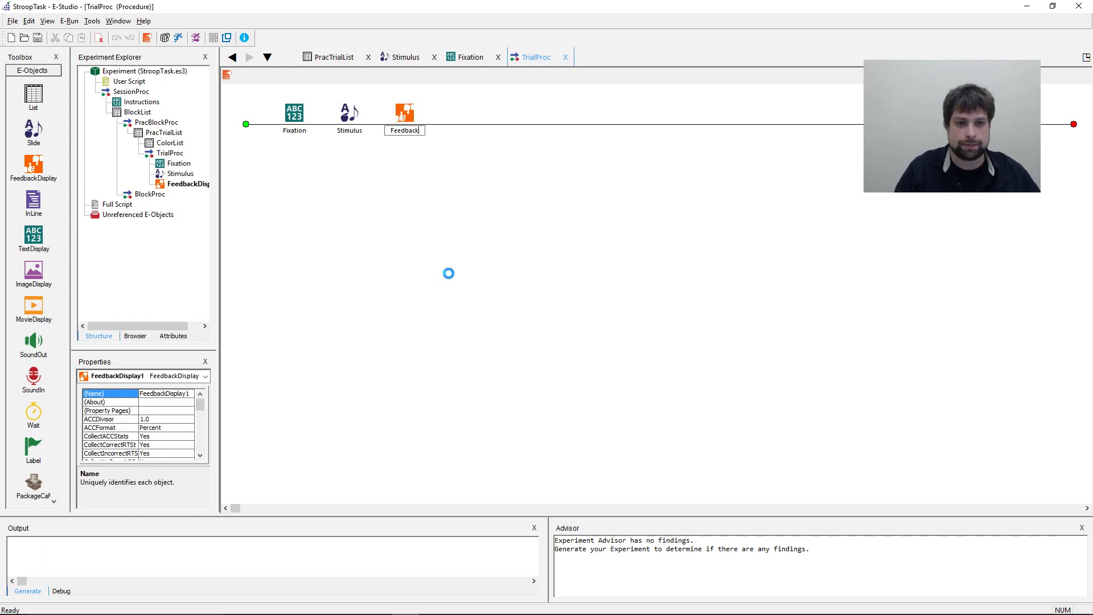
key(Return)
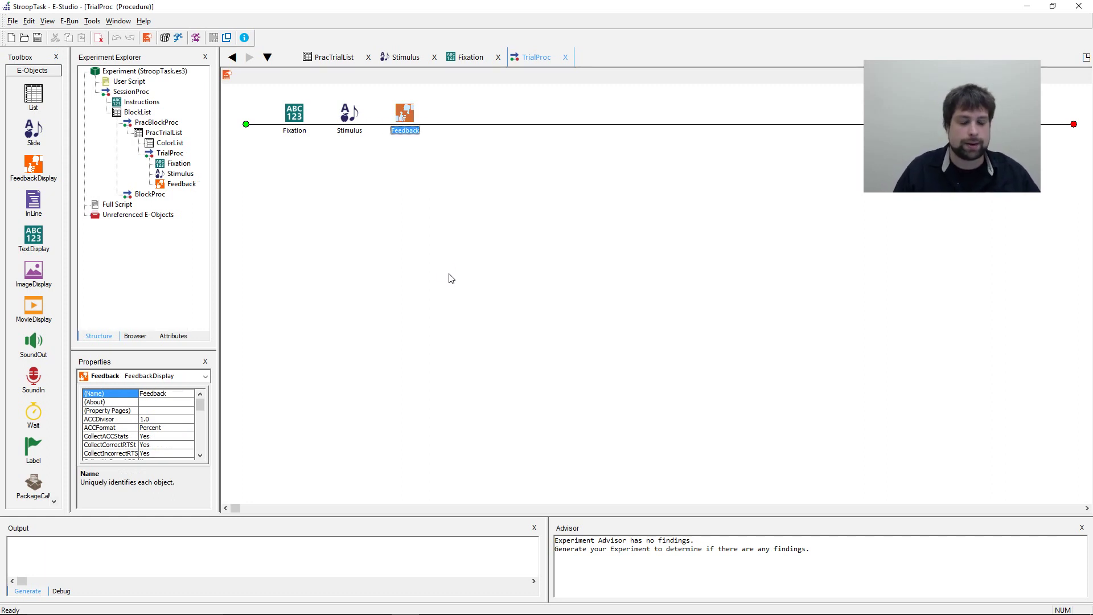
click(503, 271)
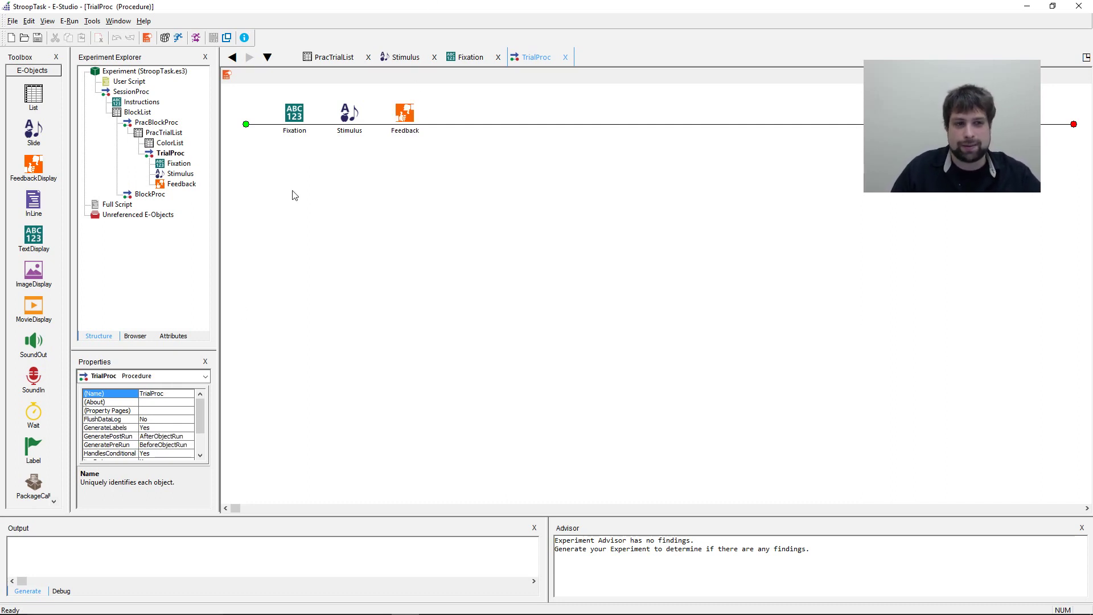
Open the Feedback object and examine the response time and accuracy text on its Correct state.
double_click(413, 121)
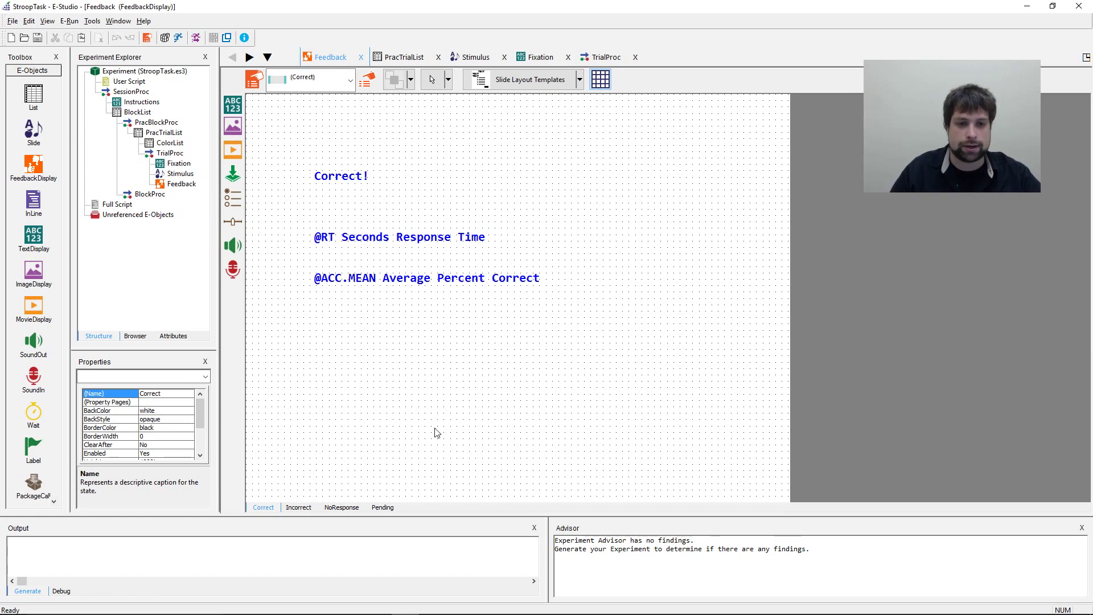
click(404, 235)
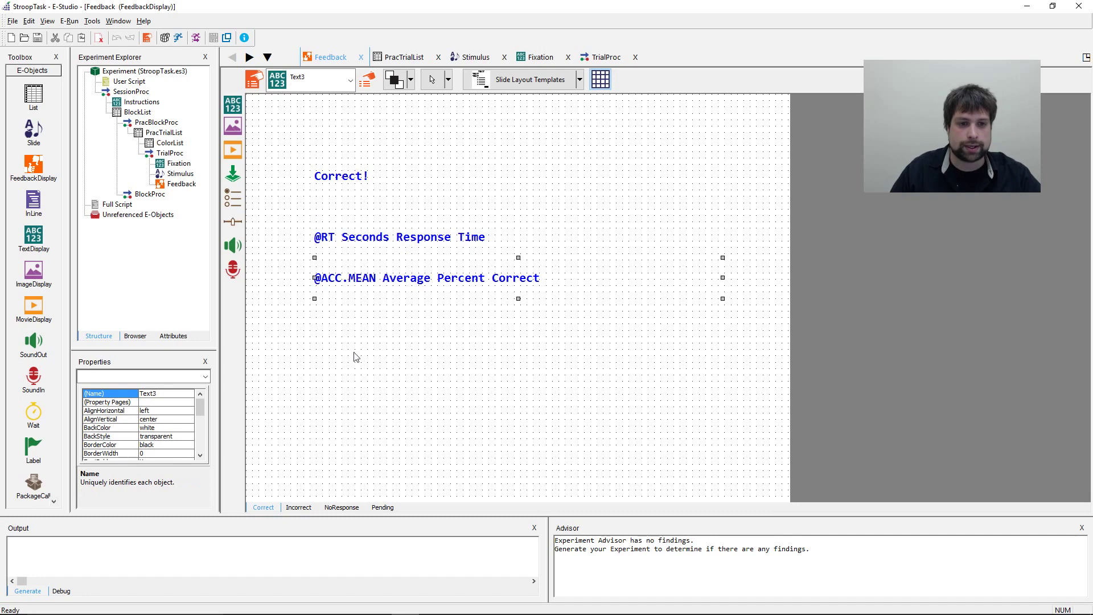
double_click(322, 237)
click(320, 237)
drag(320, 237, 386, 277)
double_click(323, 278)
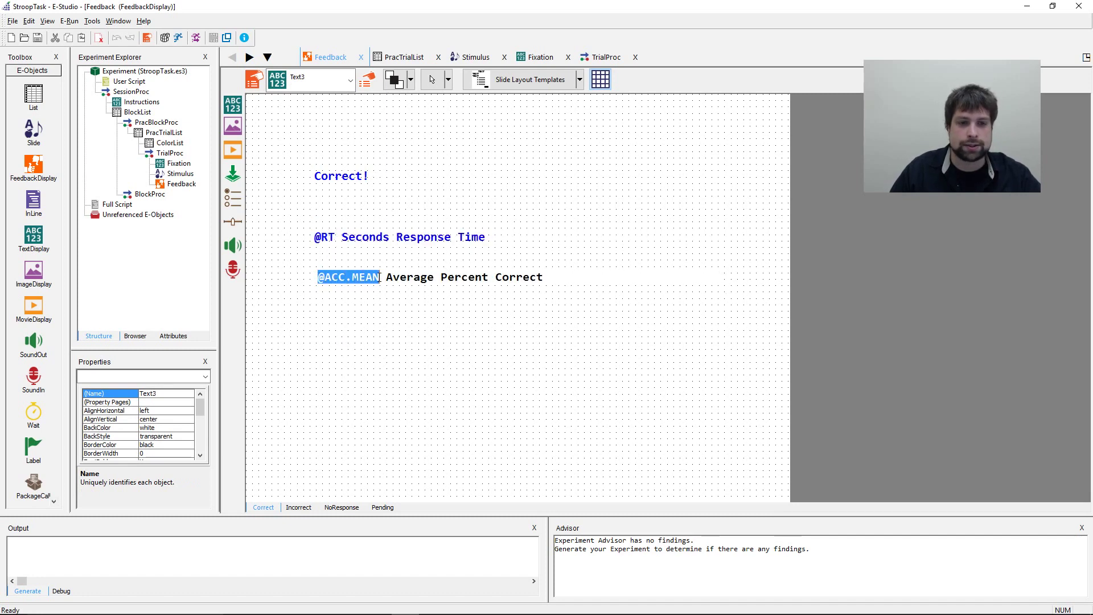
click(373, 337)
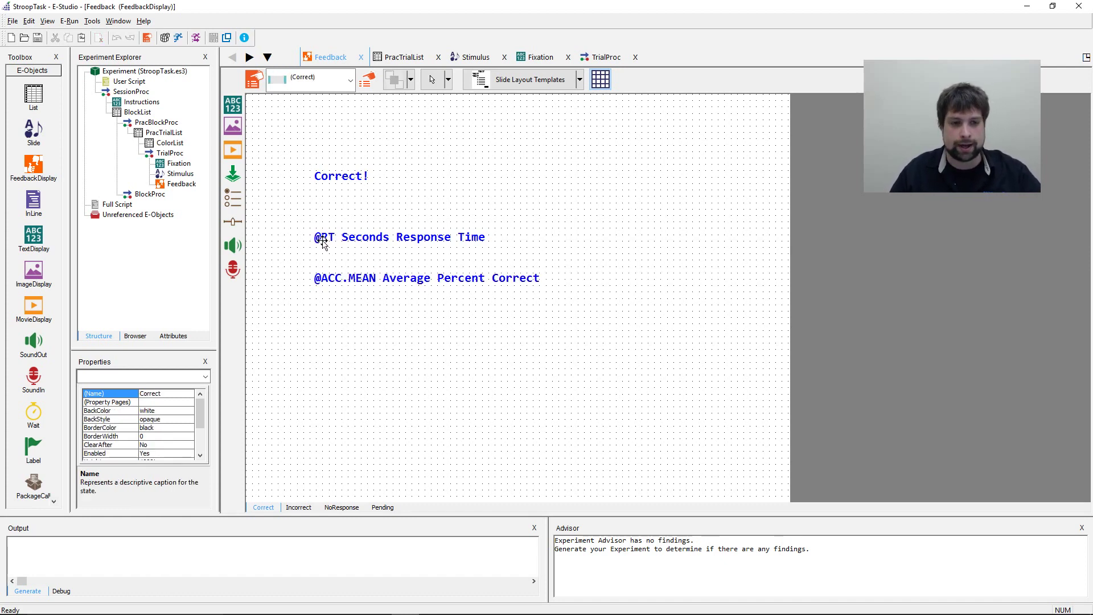
Examine the feedback text on the Feedback object's Correct, Incorrect and NoResponse states, and return to the Correct state.
right_click(182, 181)
key(Escape)
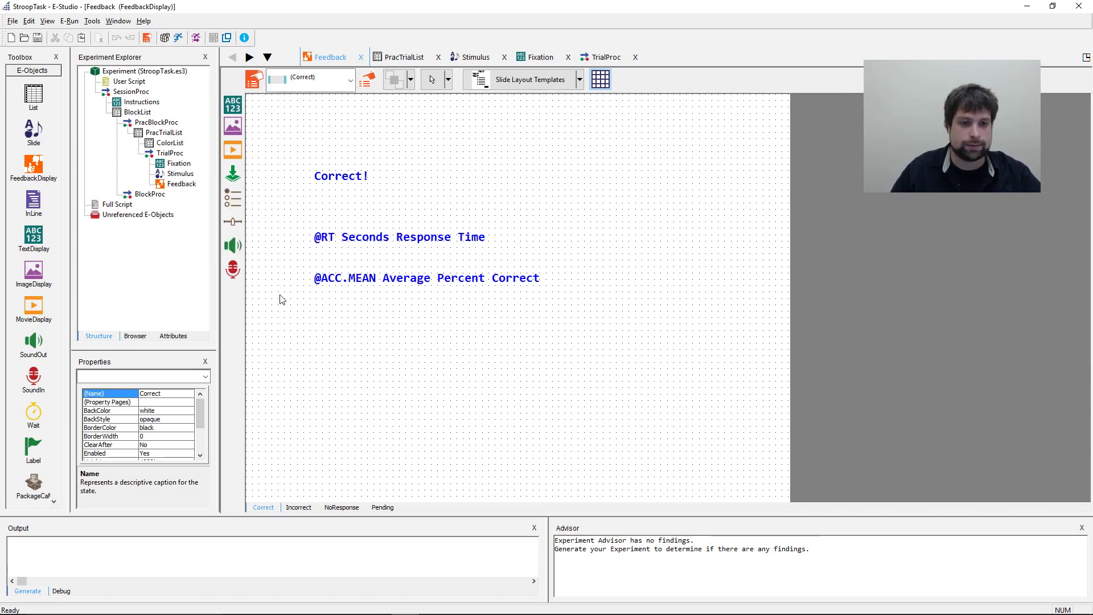
click(316, 277)
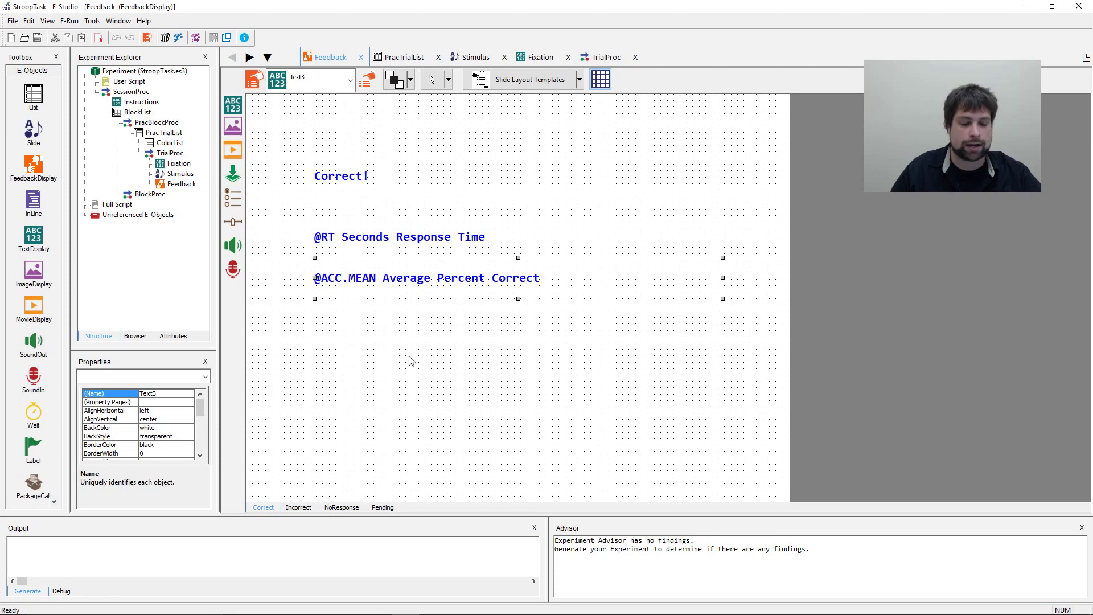
click(418, 444)
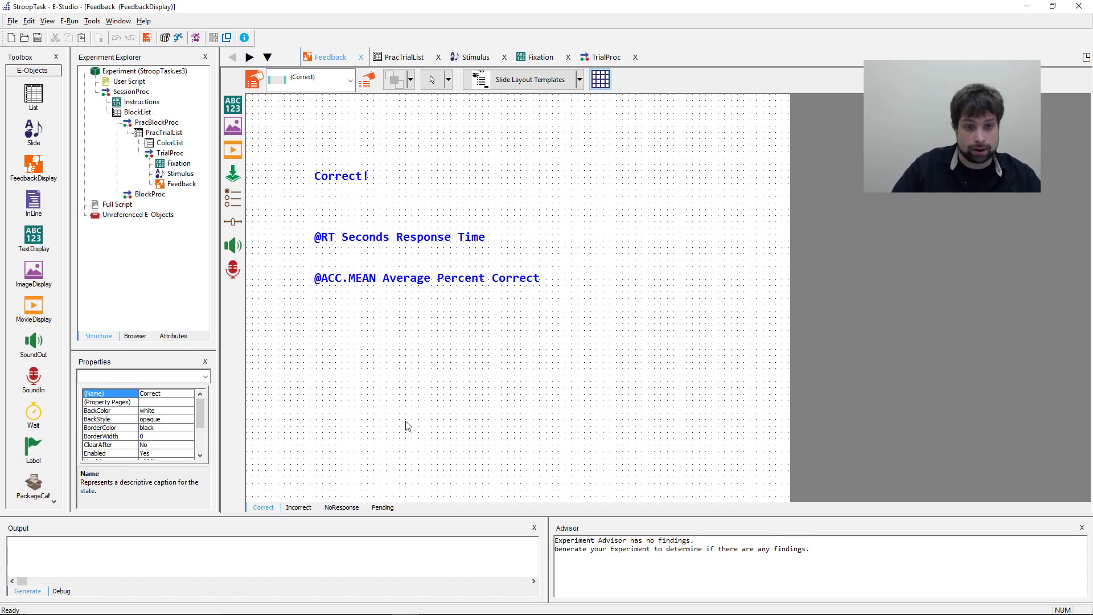
click(310, 509)
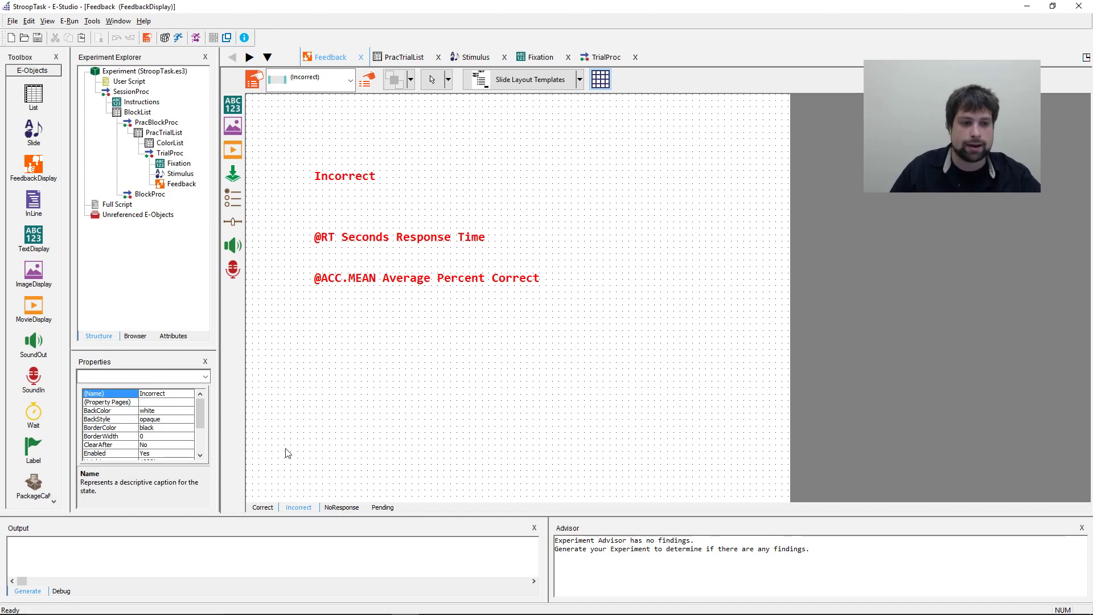
click(344, 507)
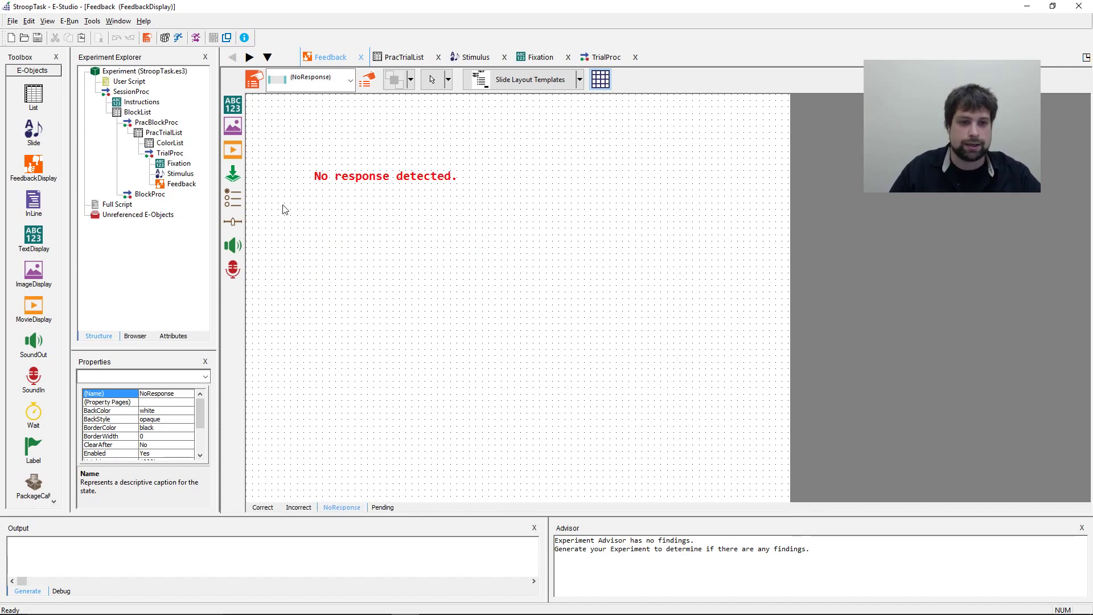
click(268, 507)
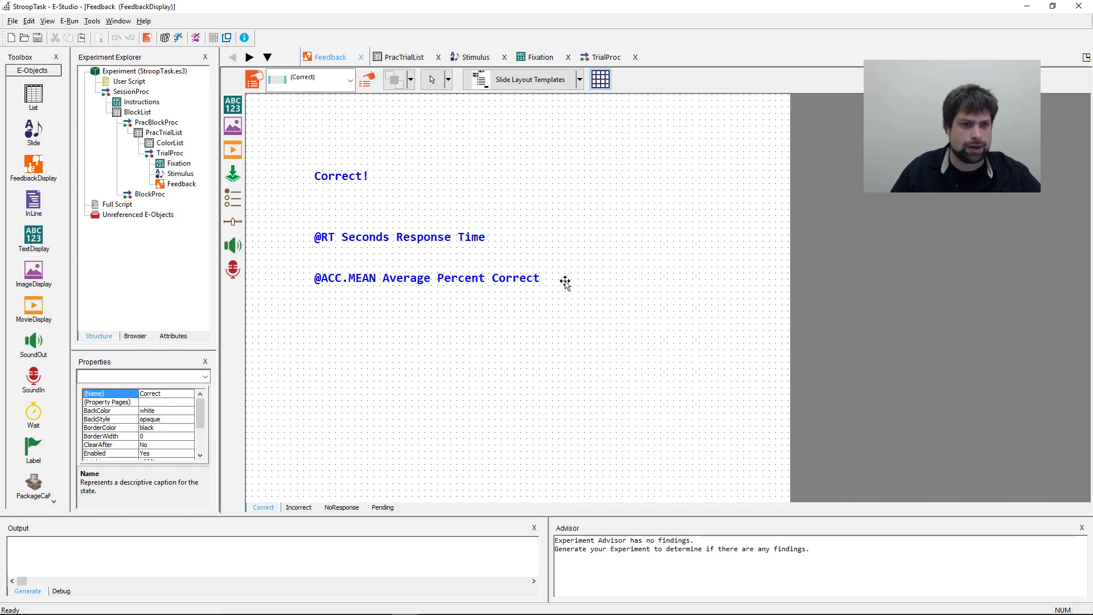
Set the Feedback object's input object to Stimulus and its display name to Display, and apply the properties.
click(254, 86)
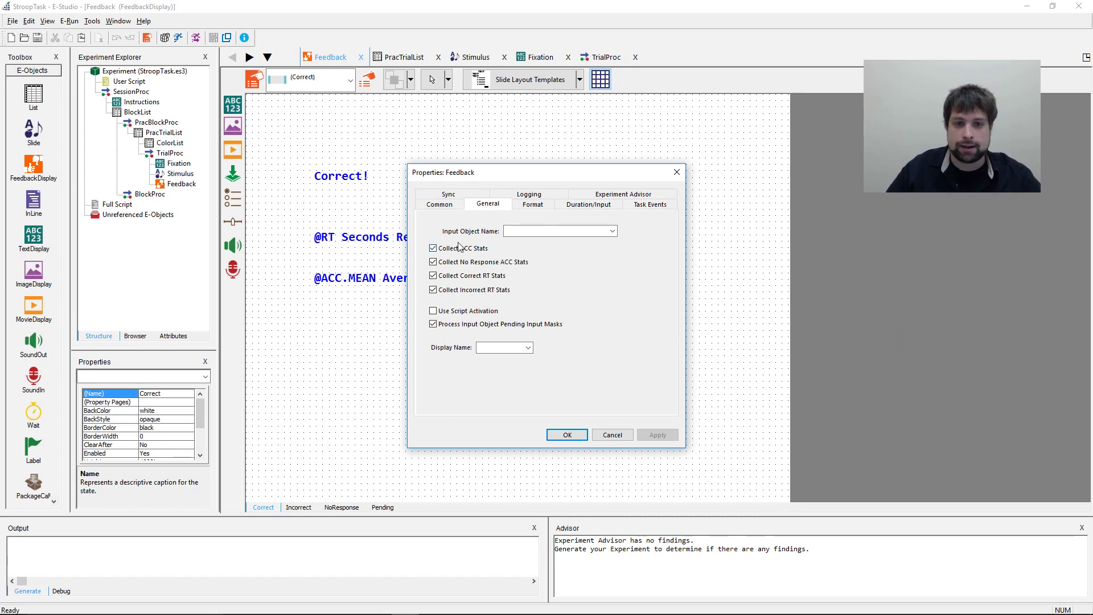
click(607, 229)
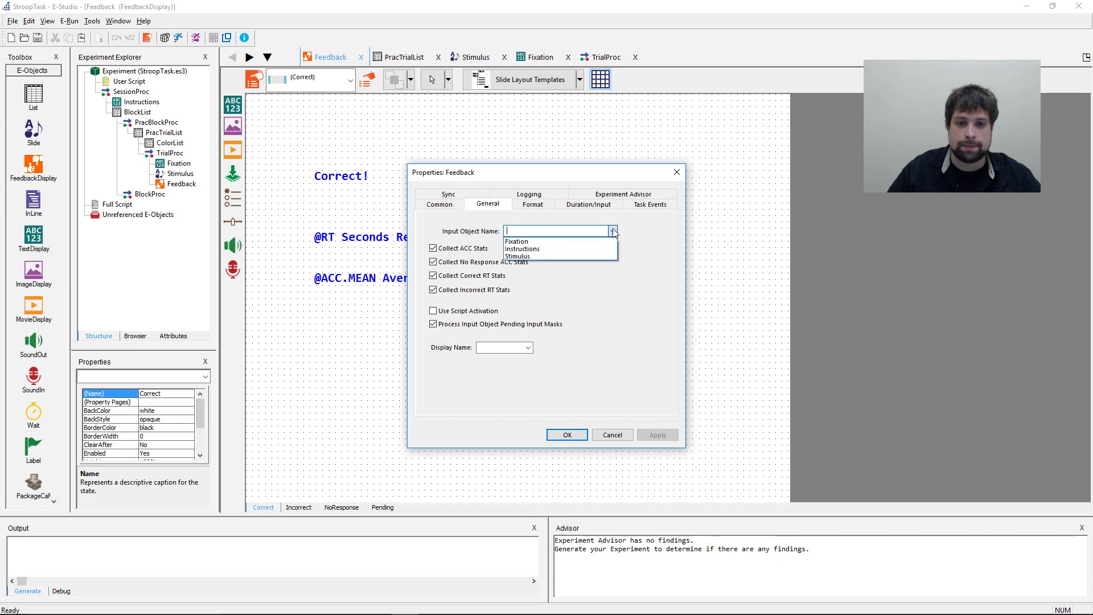
click(580, 256)
click(554, 233)
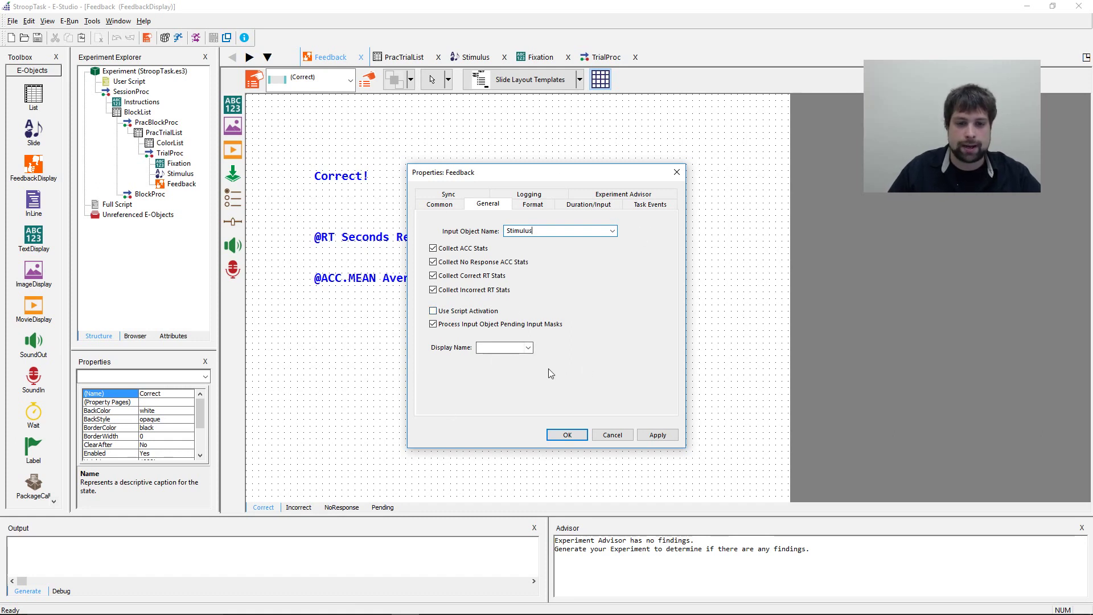
click(527, 349)
click(501, 358)
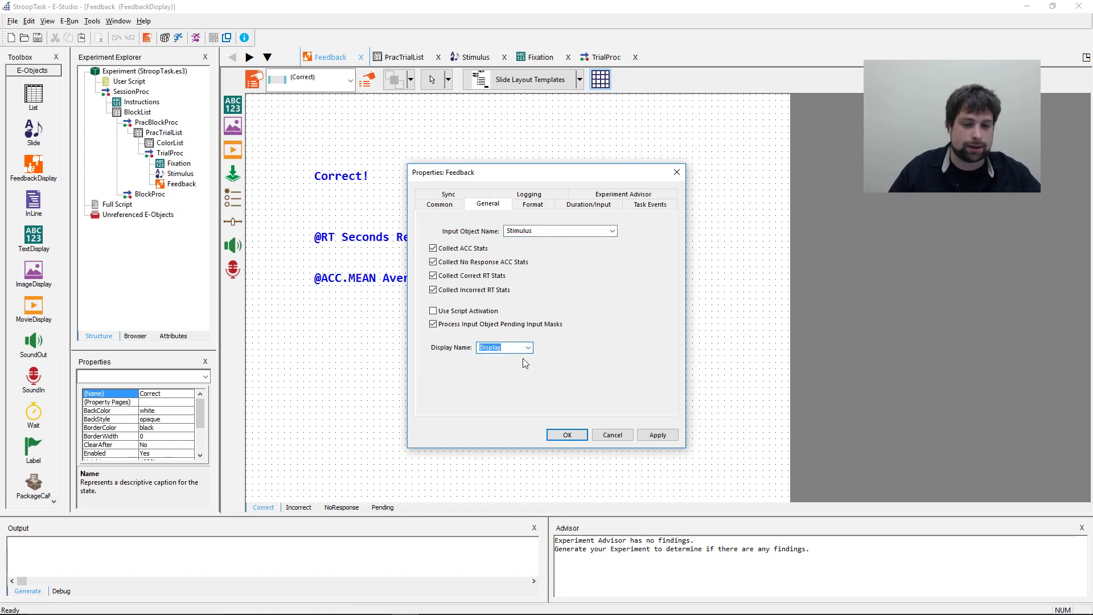
click(656, 432)
click(578, 437)
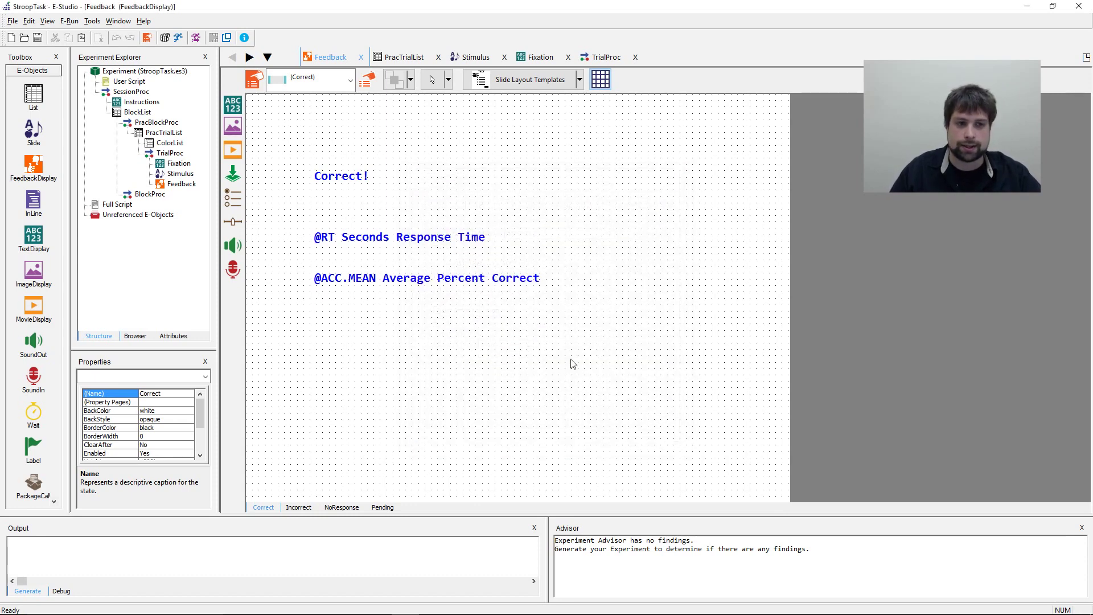
click(556, 277)
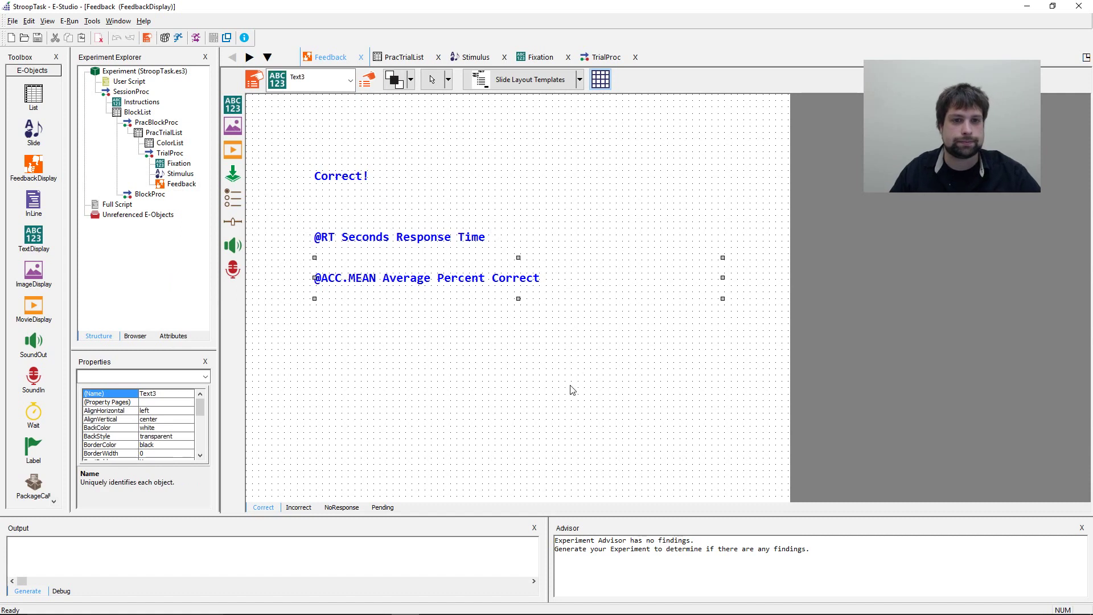
click(572, 390)
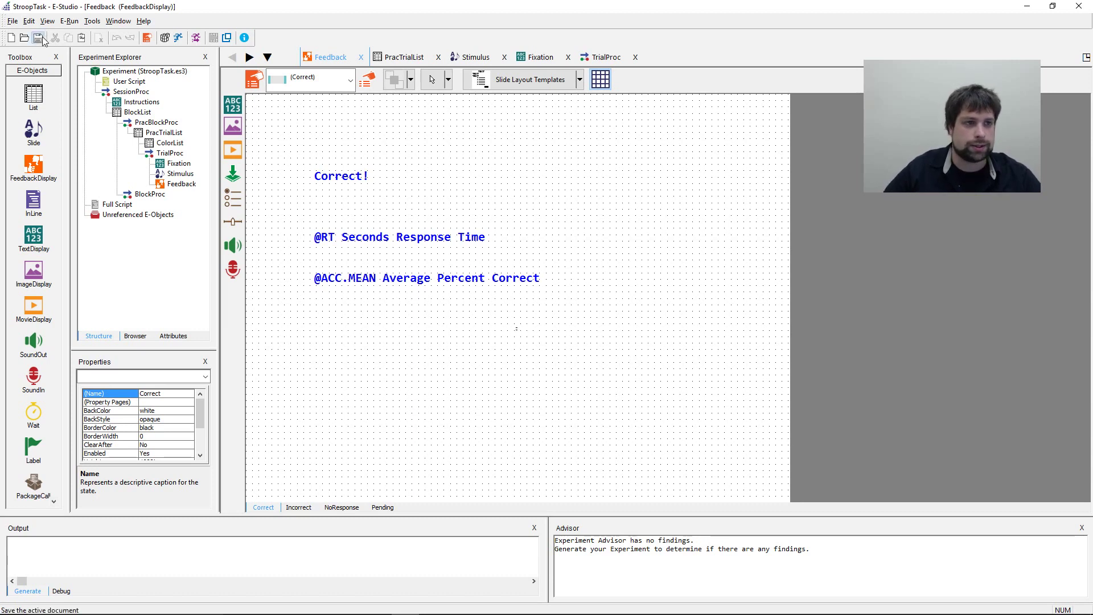
click(499, 227)
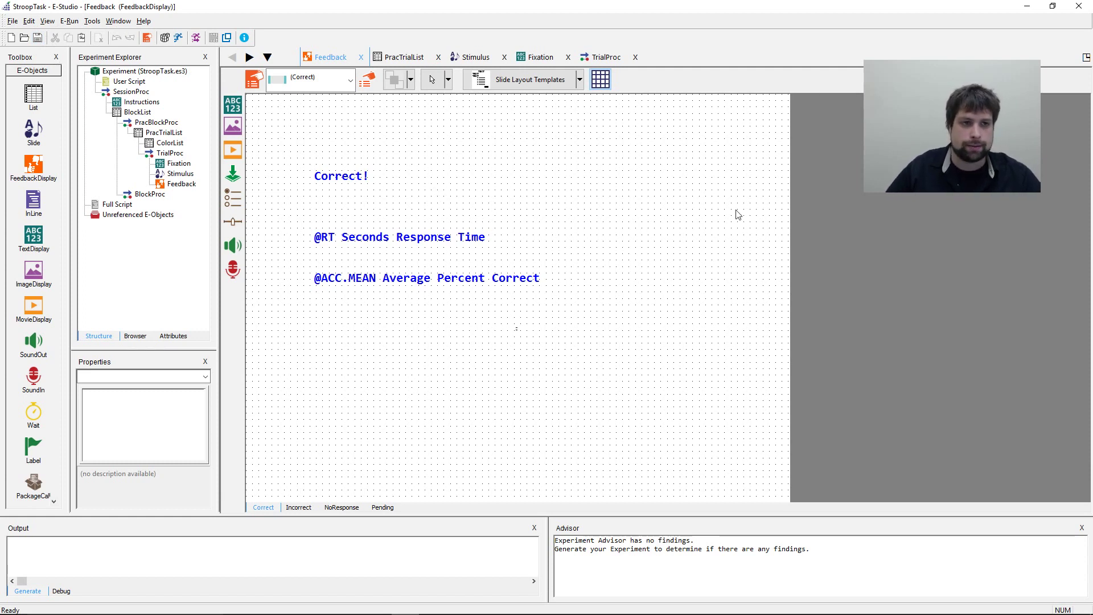
Open the Test Manager and expand BlockList in the Quick Start tree down to the objects in TrialProc.
click(227, 39)
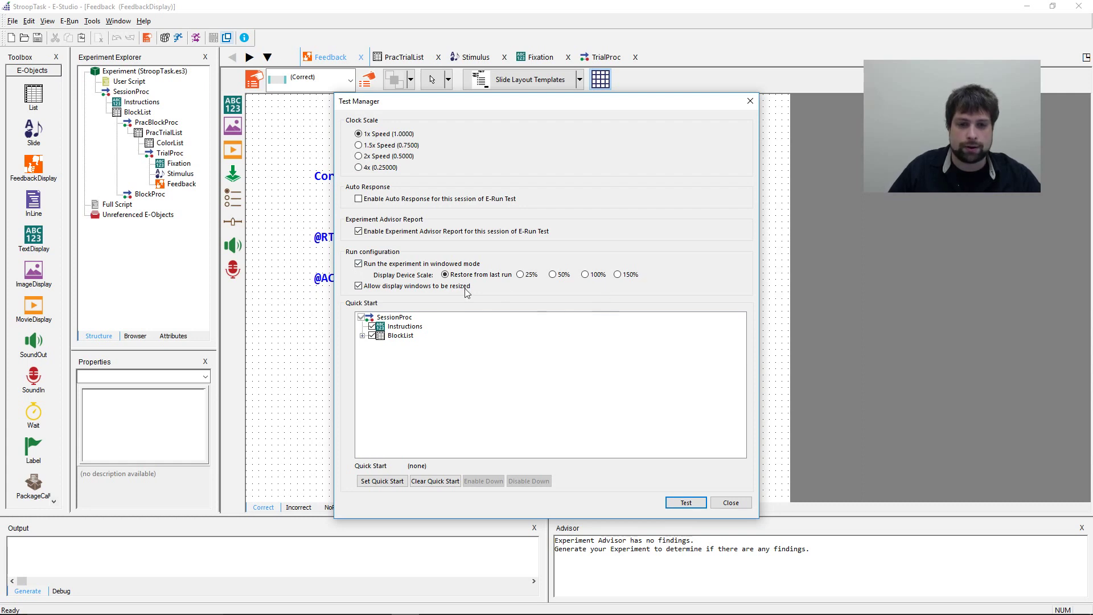
click(362, 335)
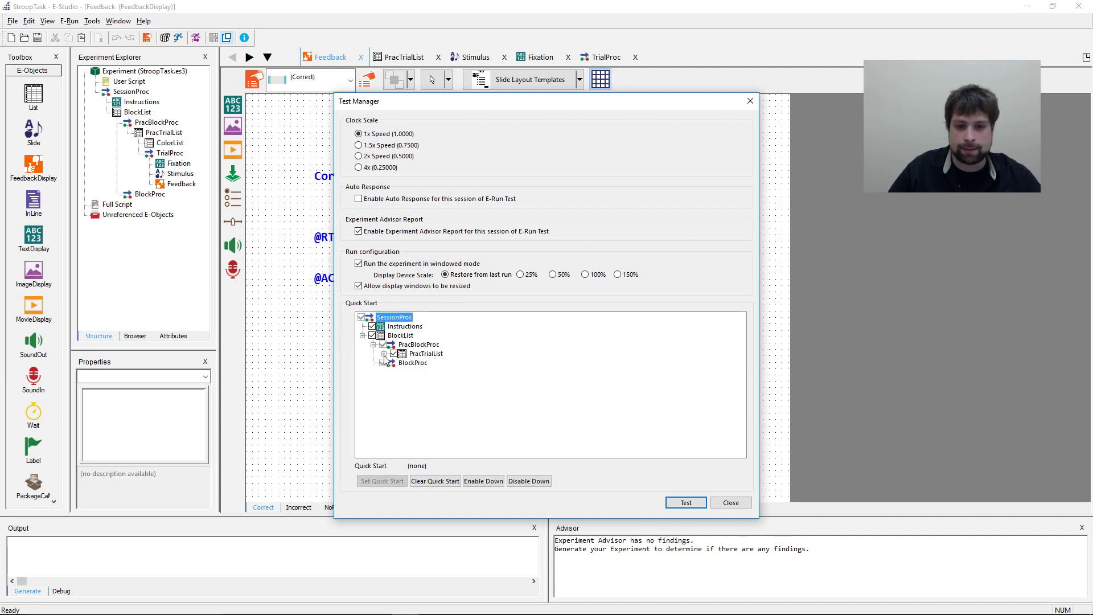
click(384, 354)
click(394, 363)
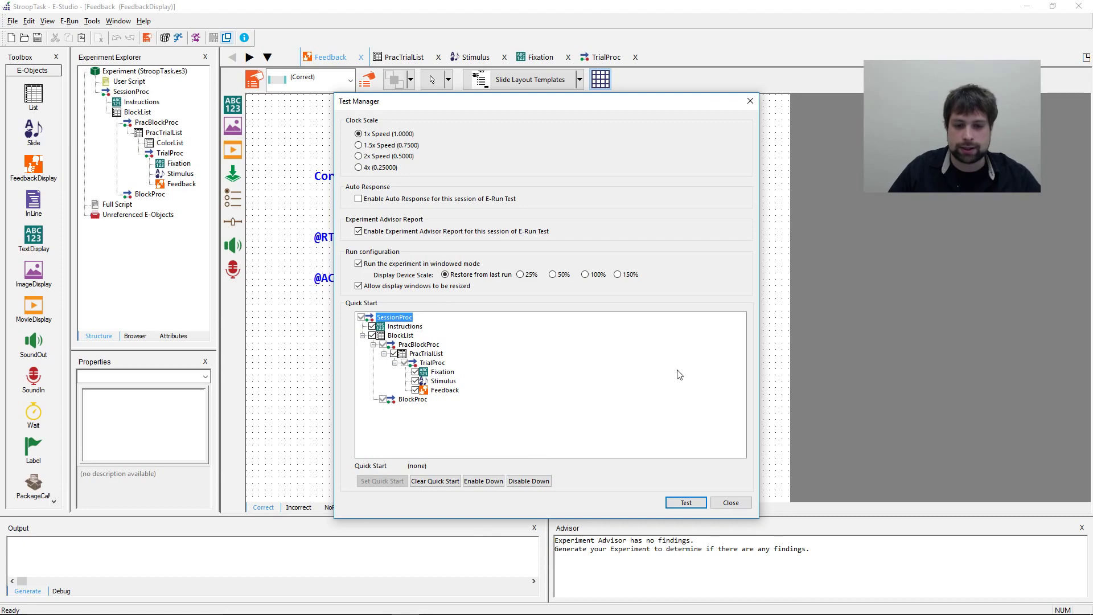
Start the windowed test run with subject 1 and session 1, and move the Display window clear of the attribute names.
click(686, 502)
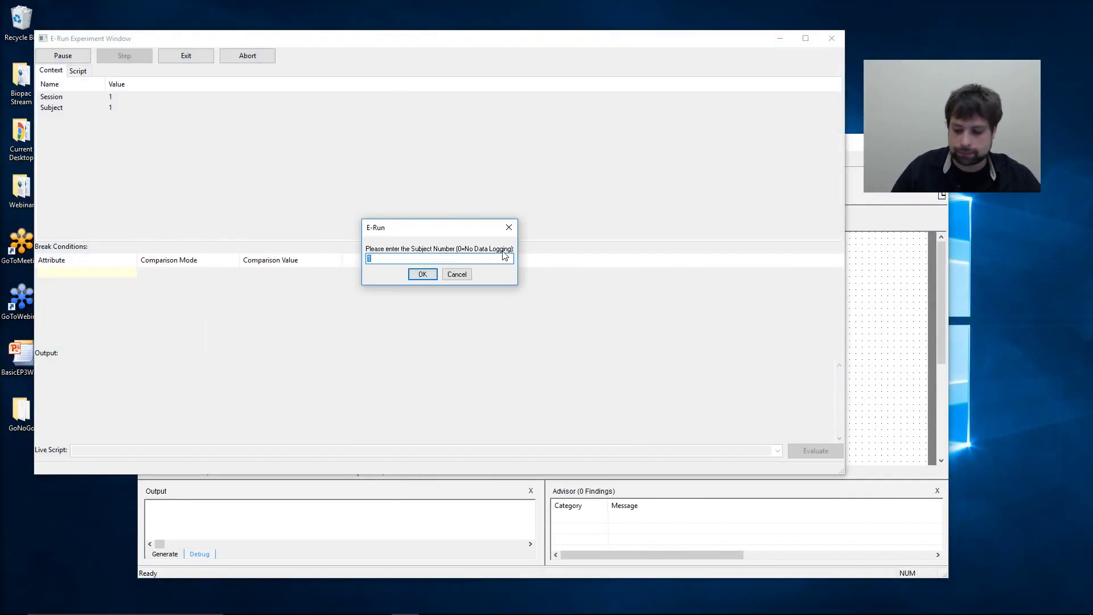
key(Return)
key(Return)
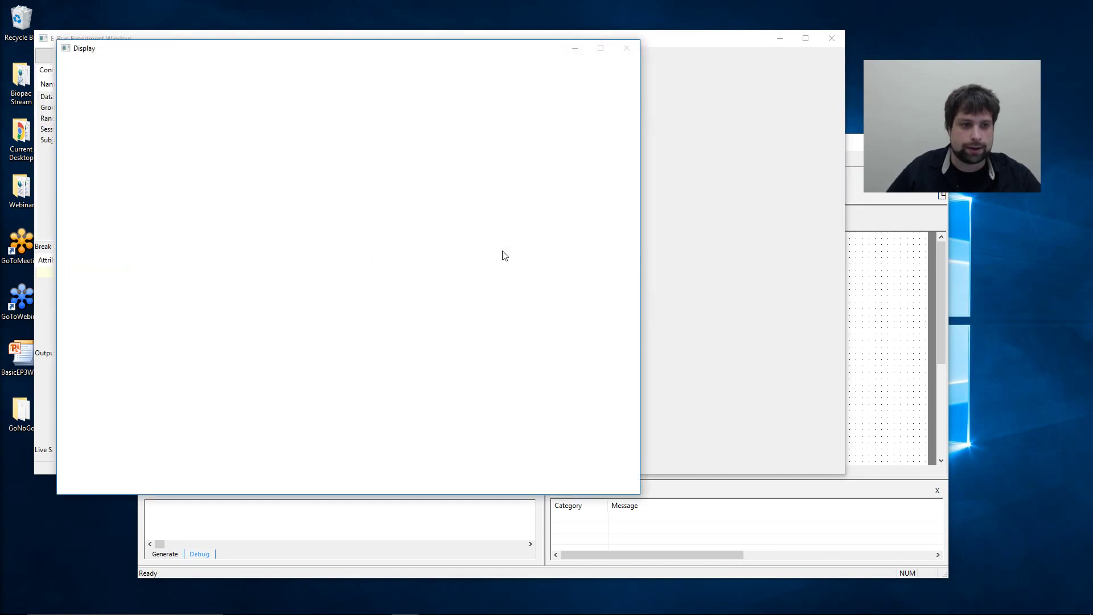
drag(313, 50, 483, 56)
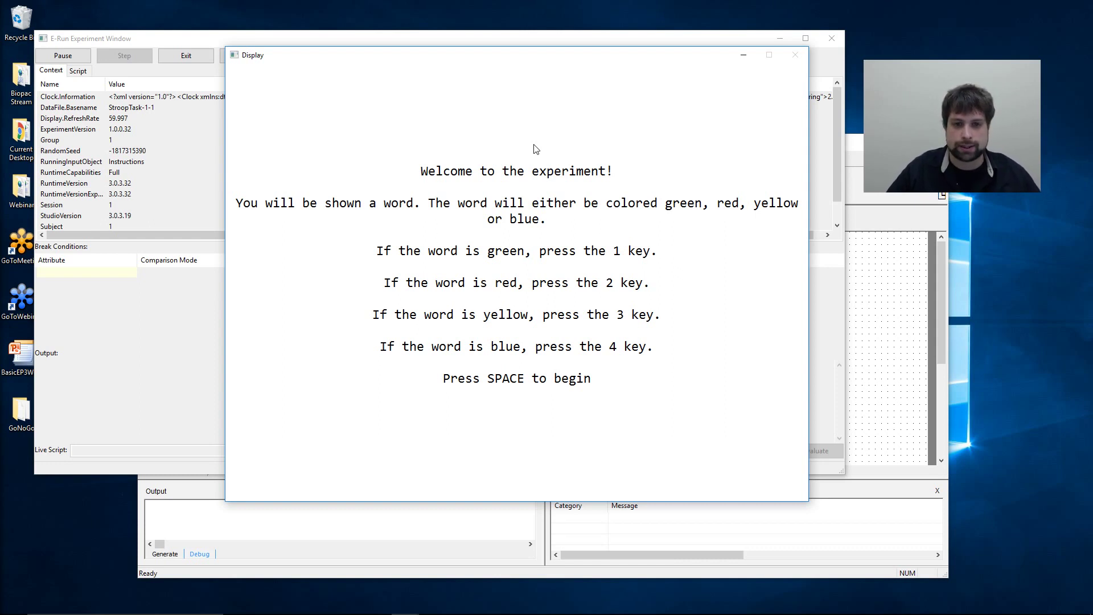
Begin the experiment from the instructions and answer the practice trials with response 1.
key(space)
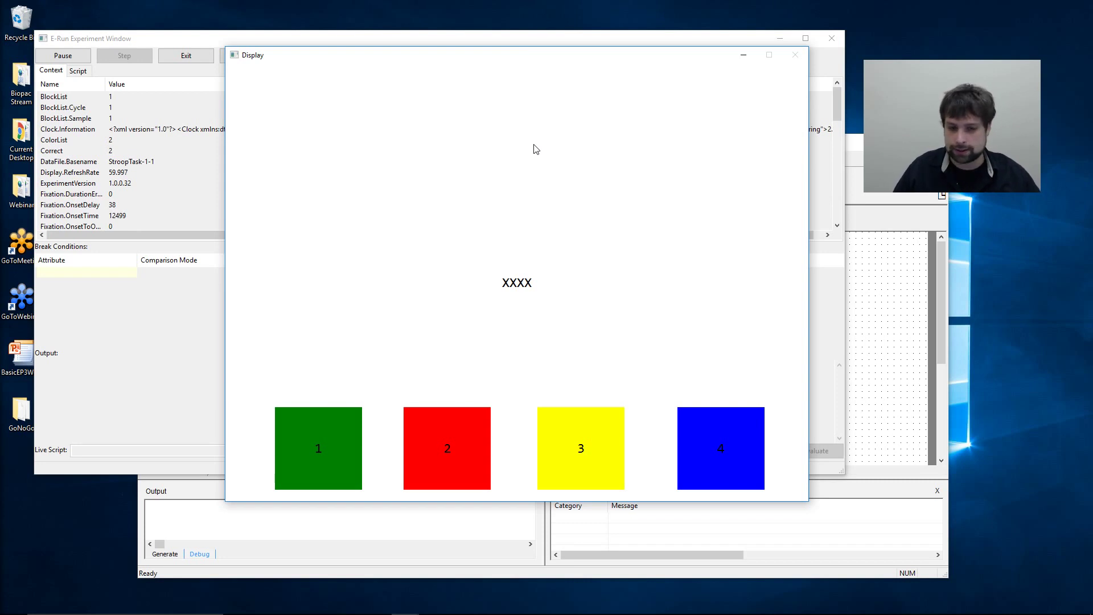
key(1)
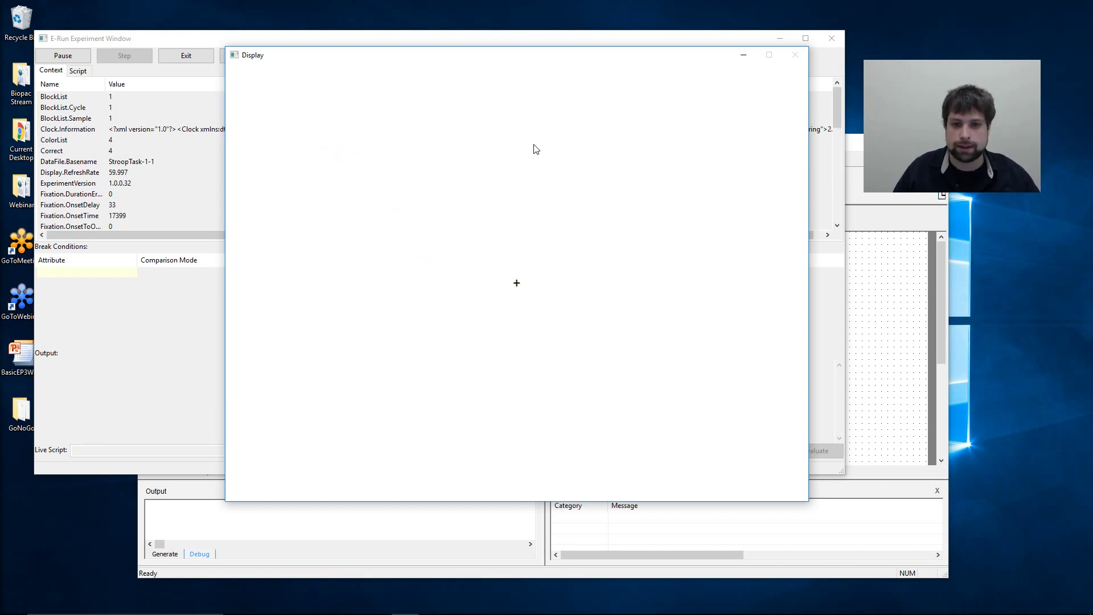
key(1)
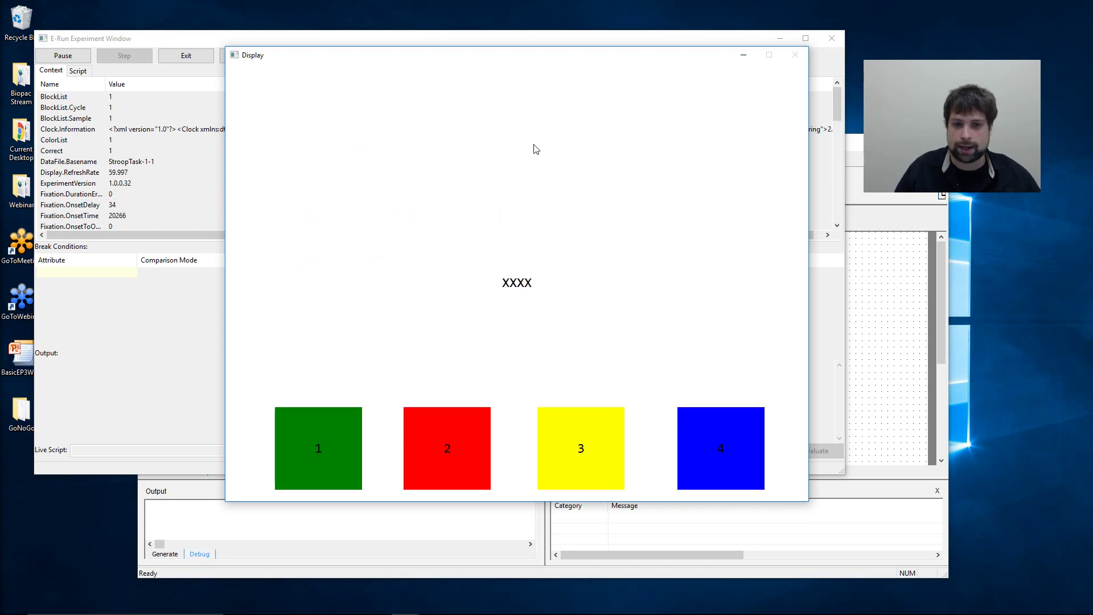
key(1)
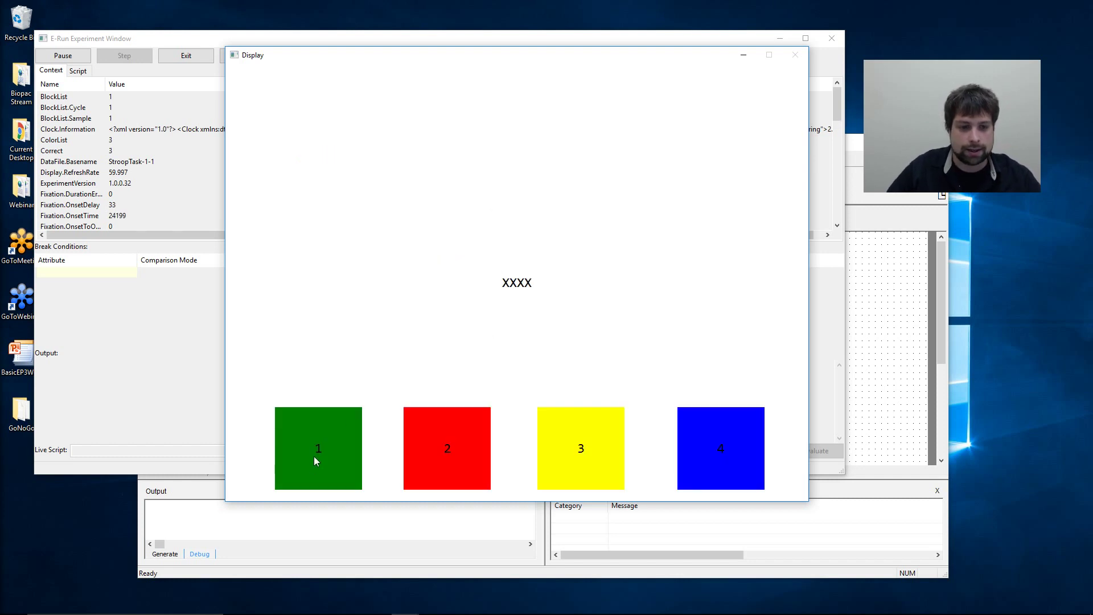
key(1)
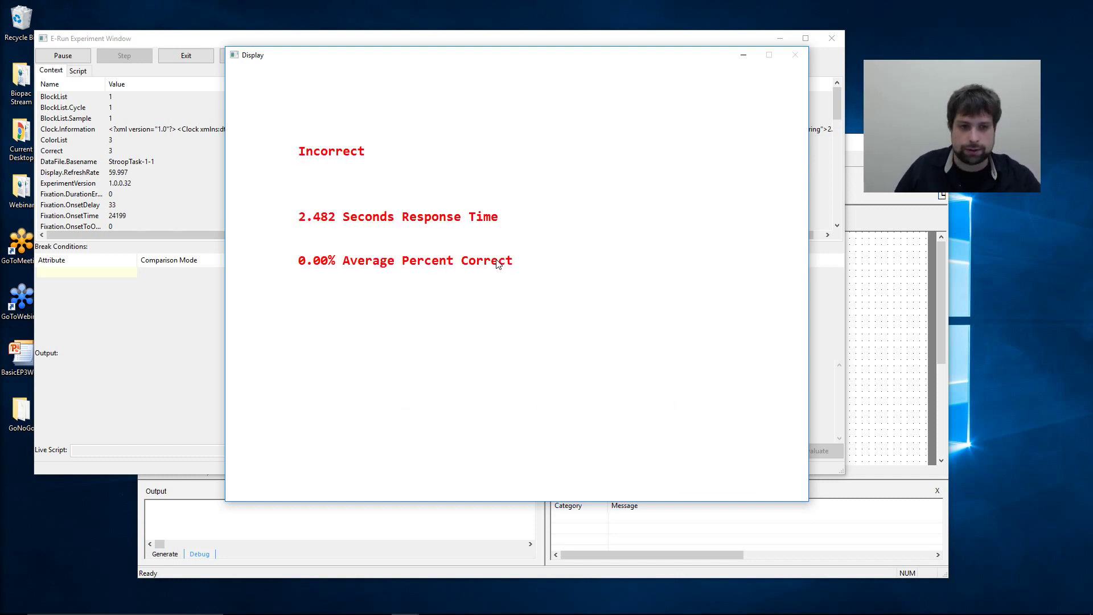
key(1)
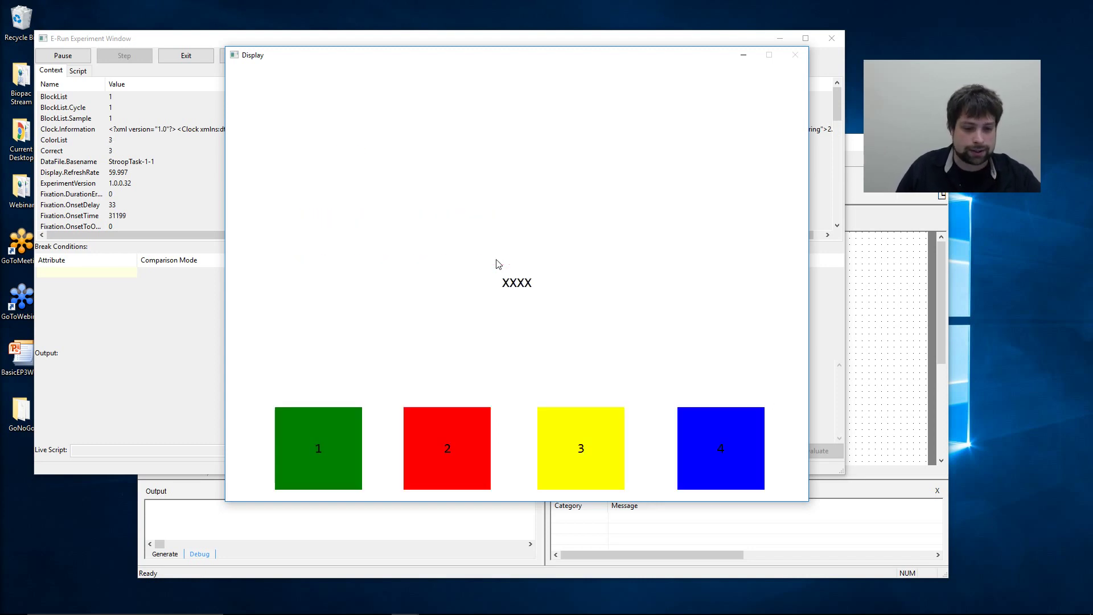
key(1)
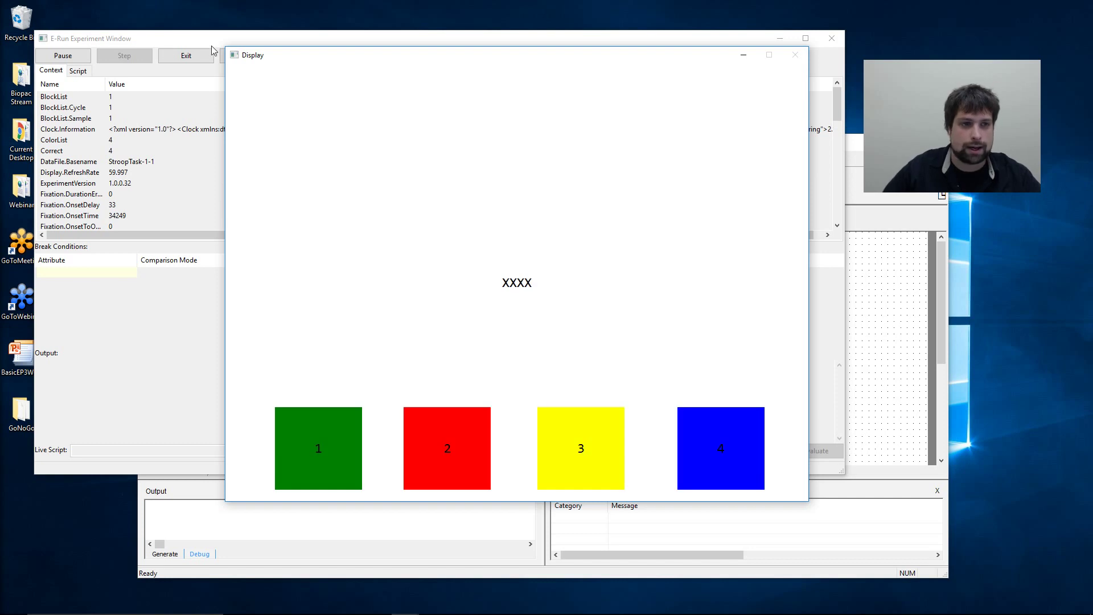
Pause the test run and examine the StimColor, StimWord and Stimulus attributes in the experiment window's context list.
click(63, 56)
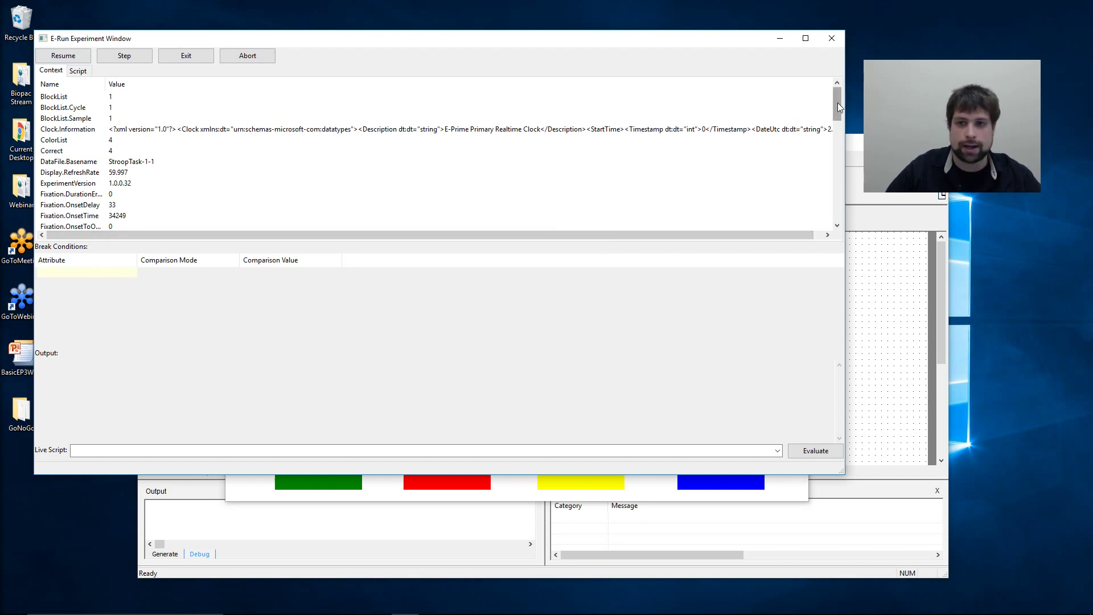
drag(838, 103, 830, 190)
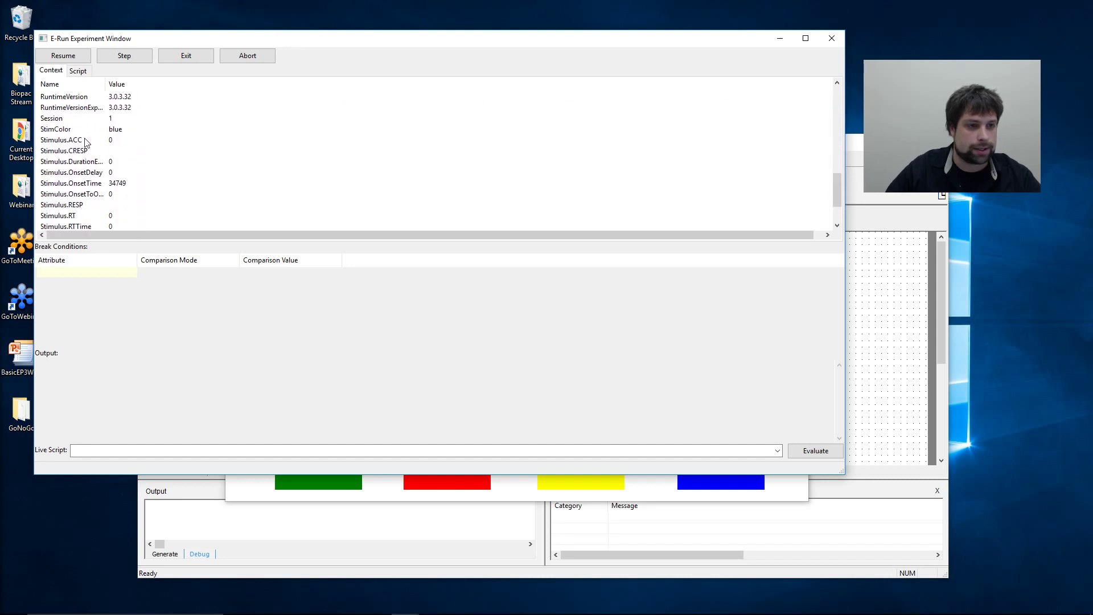
click(60, 130)
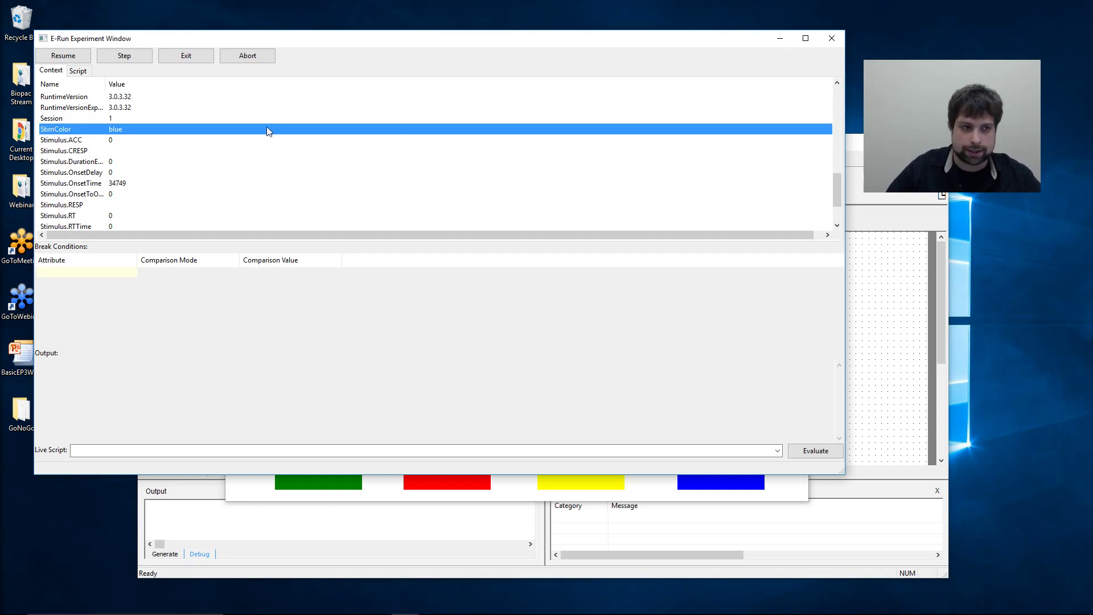
scroll(249, 177, down, 2)
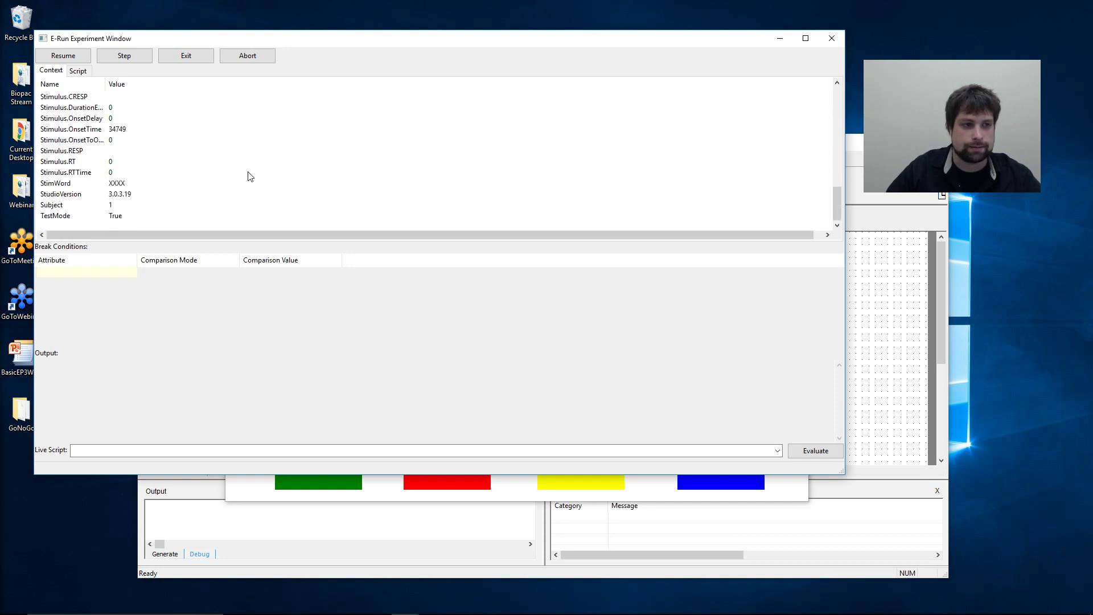
scroll(250, 177, up, 1)
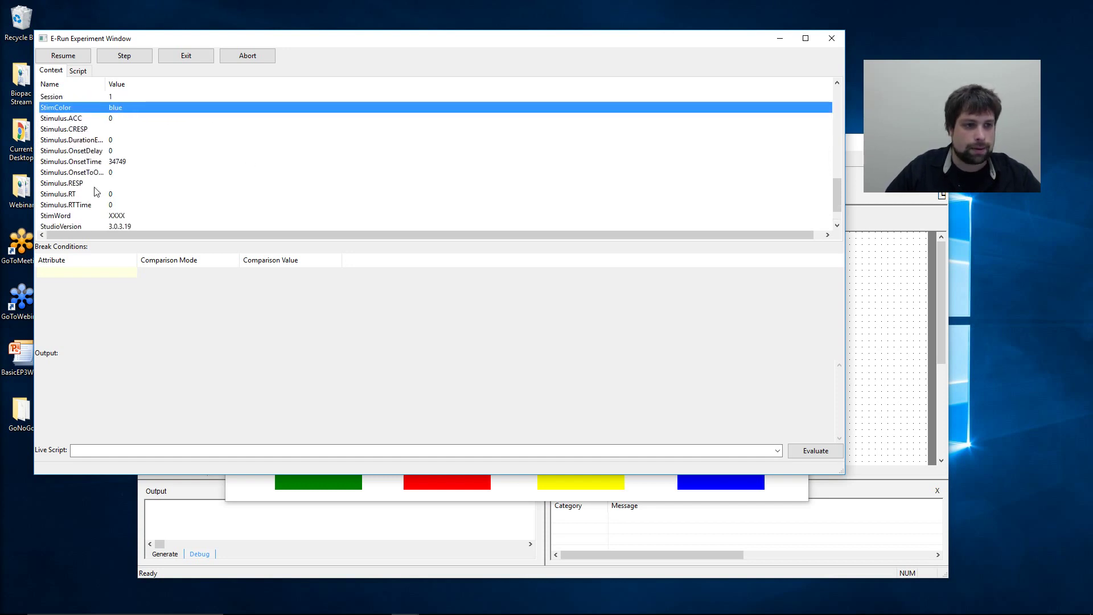
click(118, 185)
scroll(155, 179, down, 1)
click(134, 184)
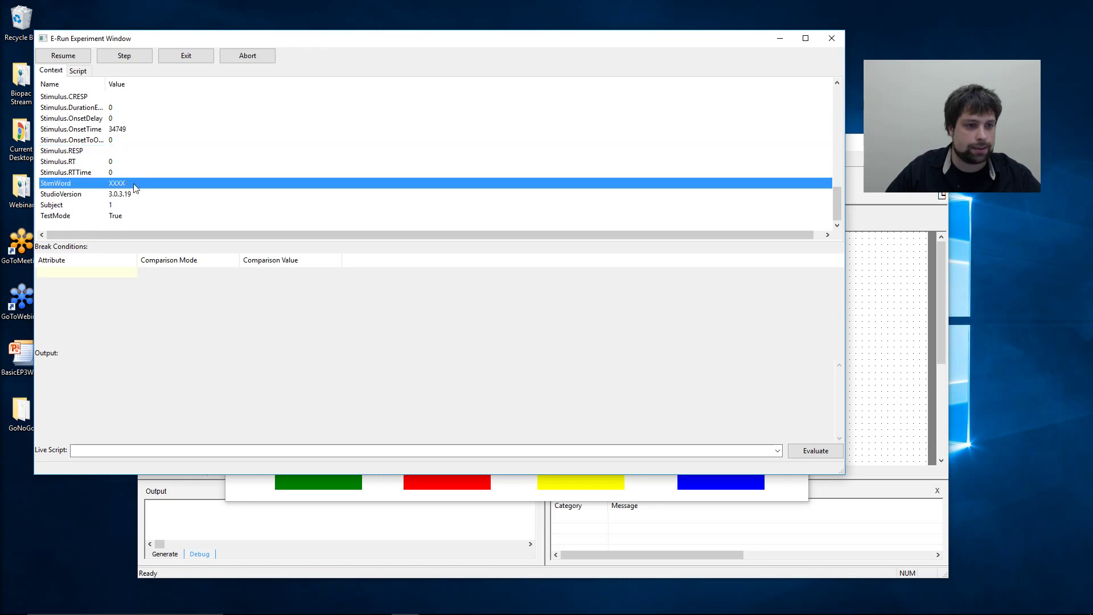
scroll(139, 218, up, 2)
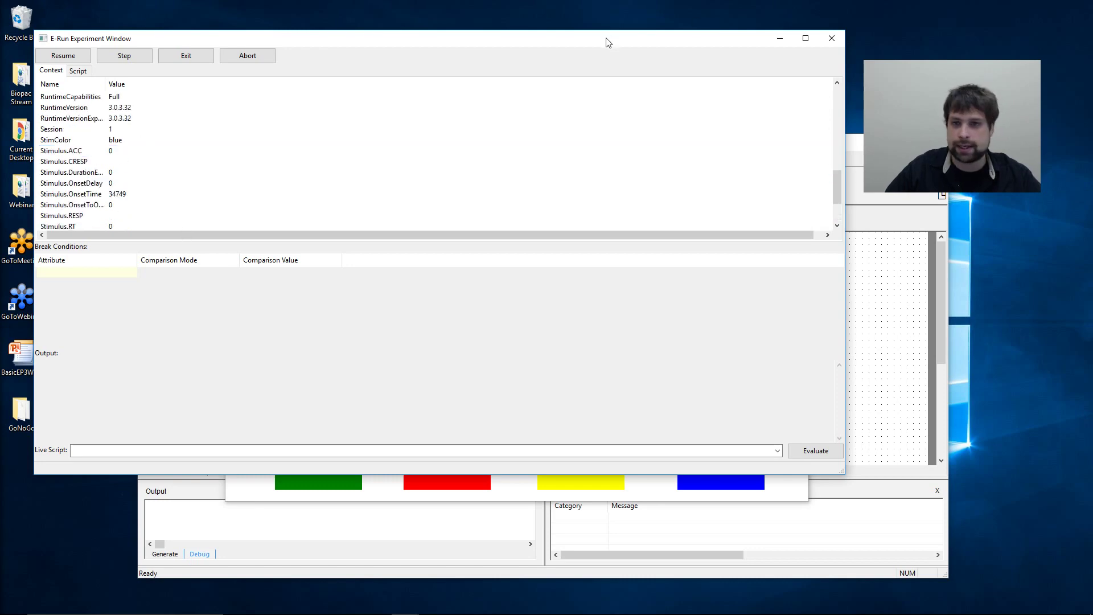
drag(608, 43, 670, 94)
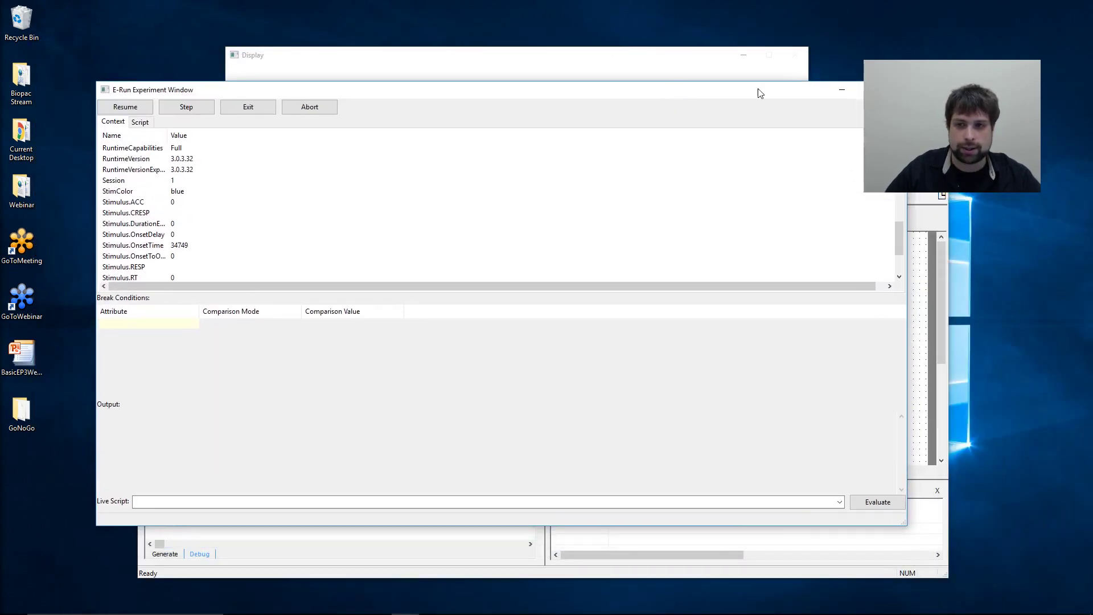
Compare the stimulus in the Display window with the paused attributes, and abort the test run.
click(353, 64)
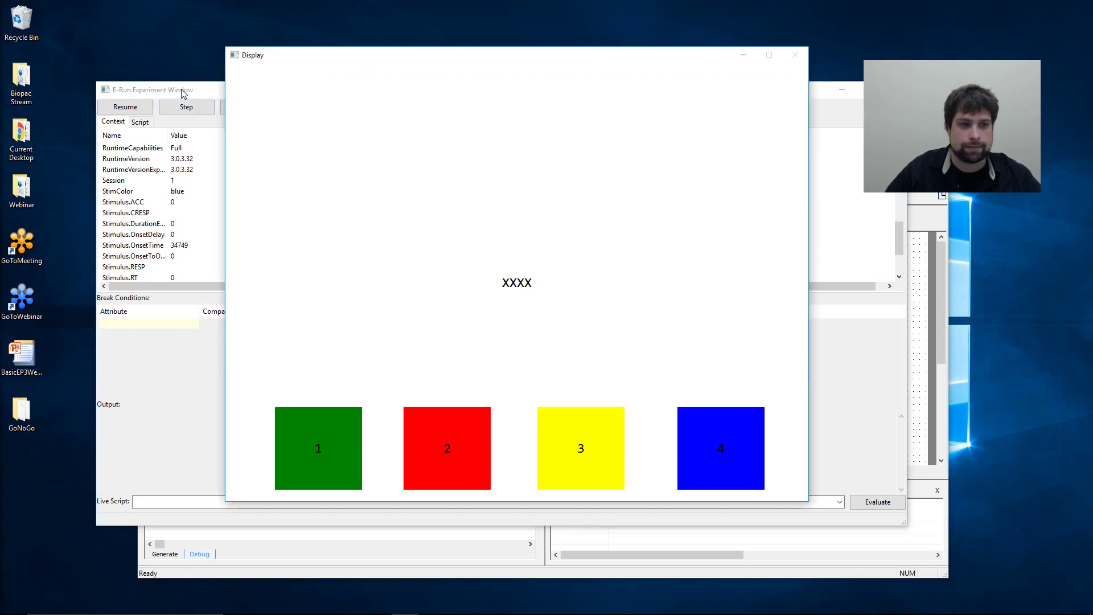
drag(181, 89, 166, 89)
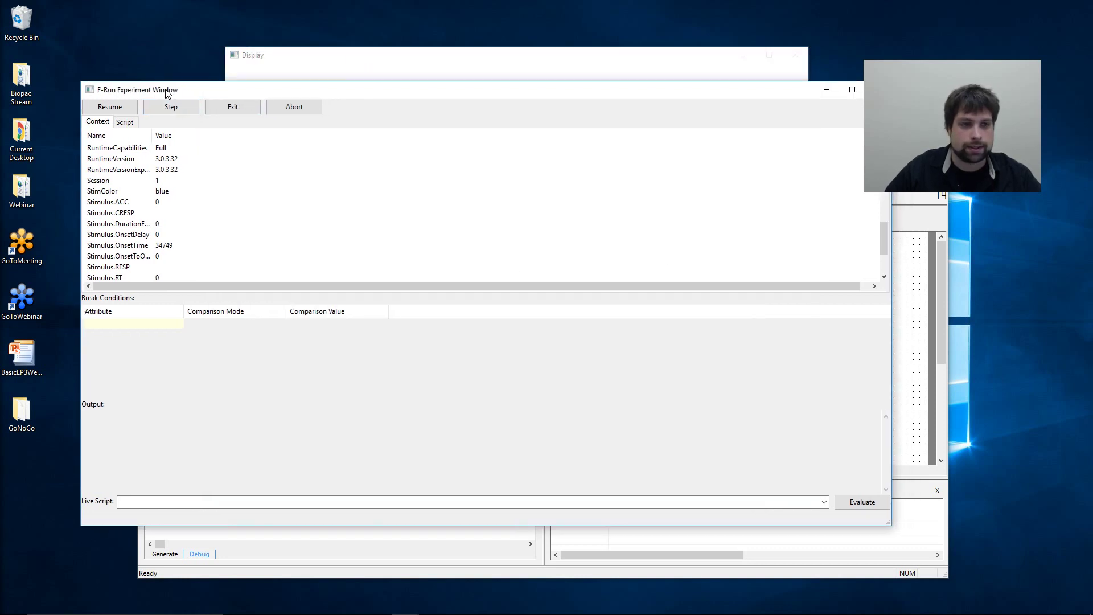
click(294, 108)
click(543, 355)
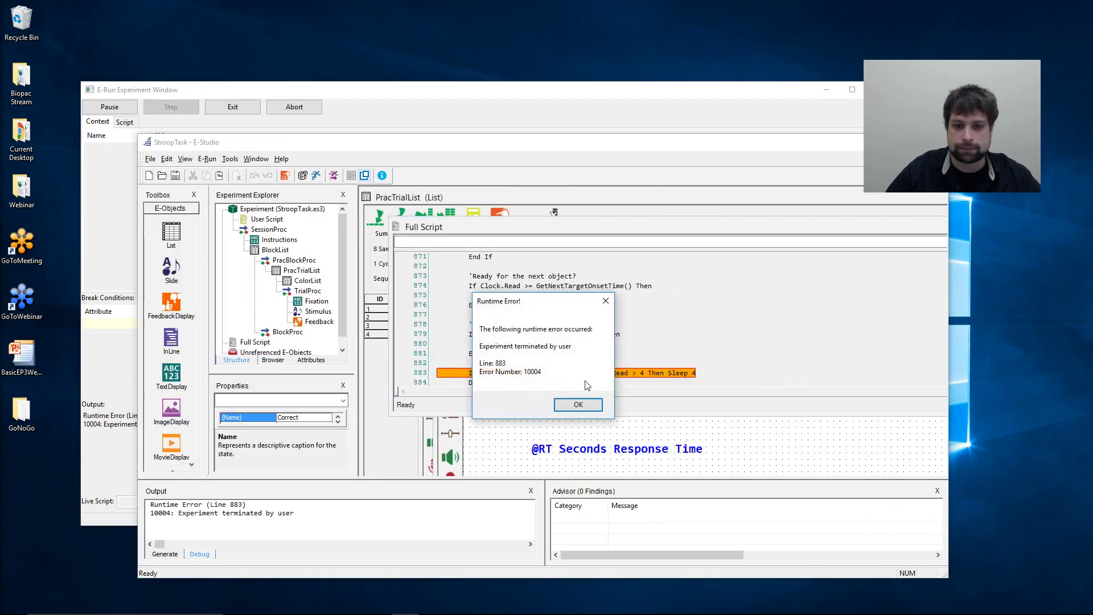
click(578, 404)
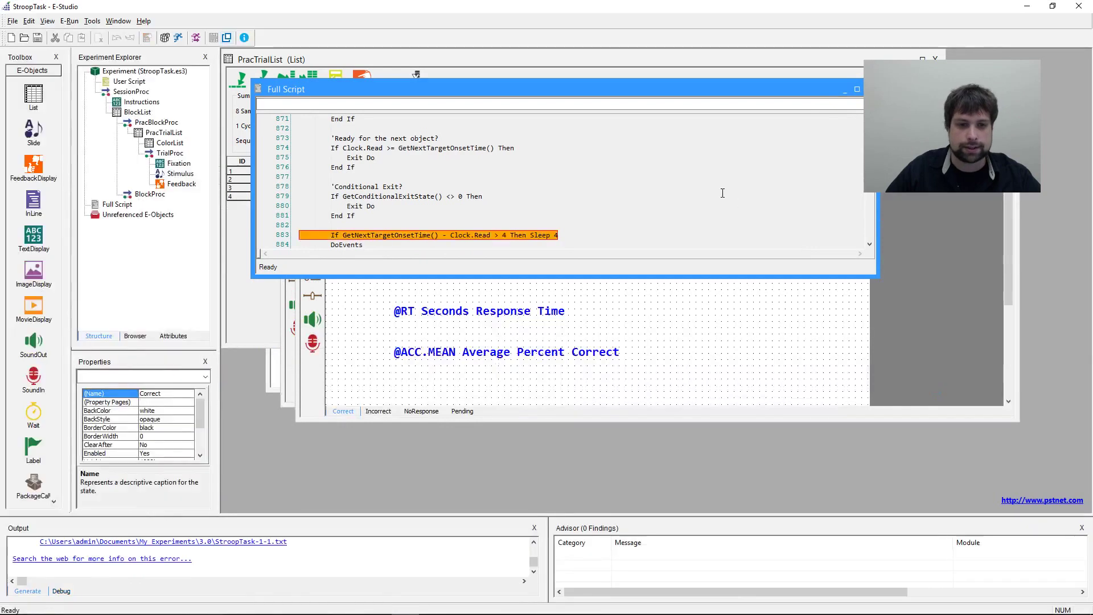
View the Stimulus slide in a maximized window and check the StimColor attribute's name and values in ColorList.
double_click(179, 174)
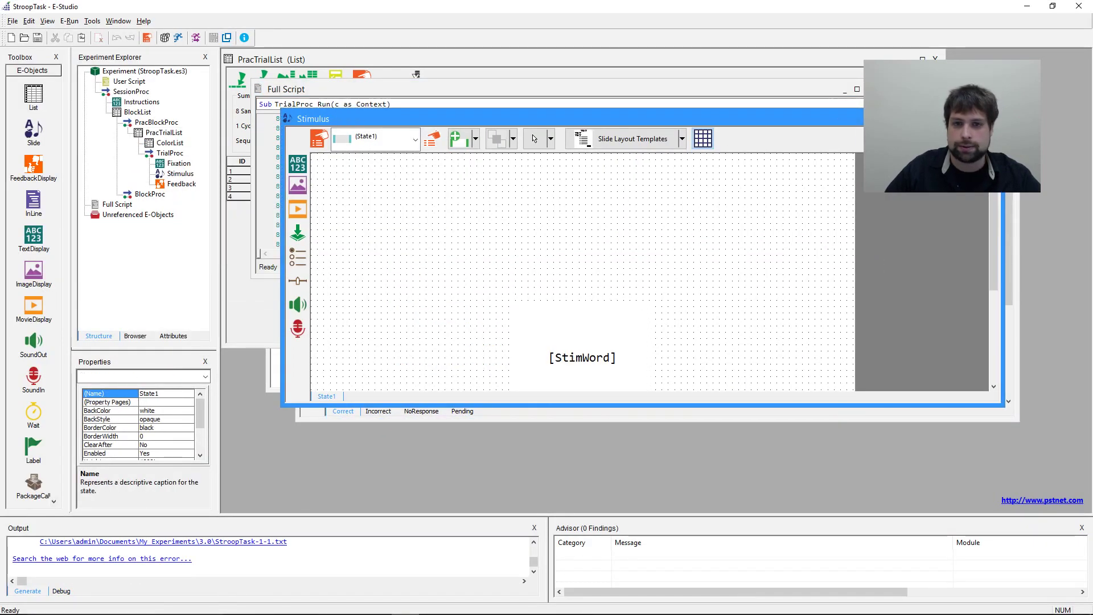
double_click(772, 119)
double_click(169, 143)
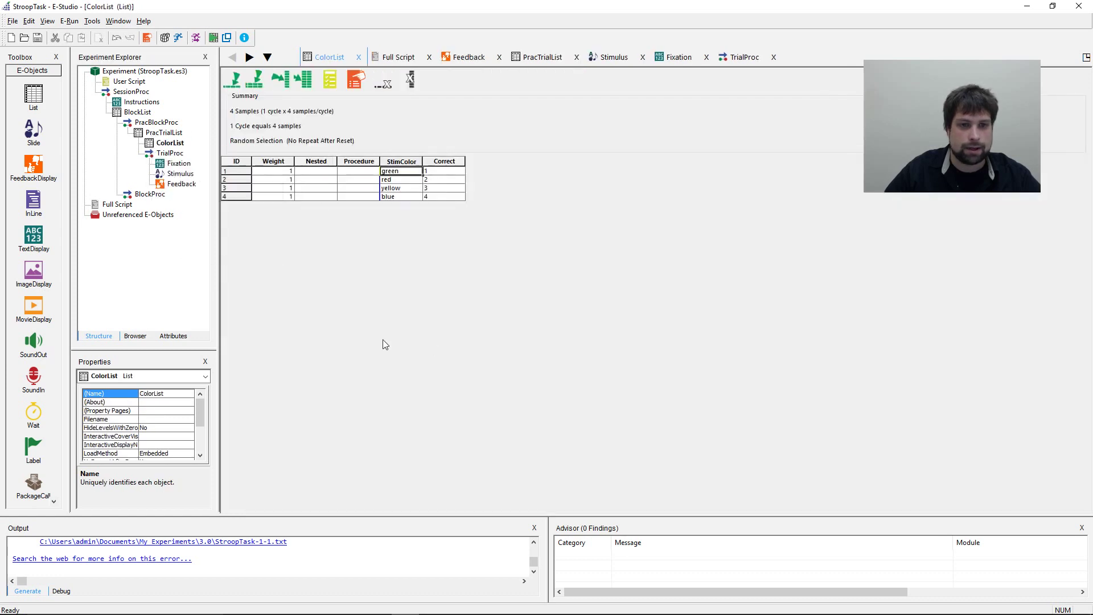
key(Down)
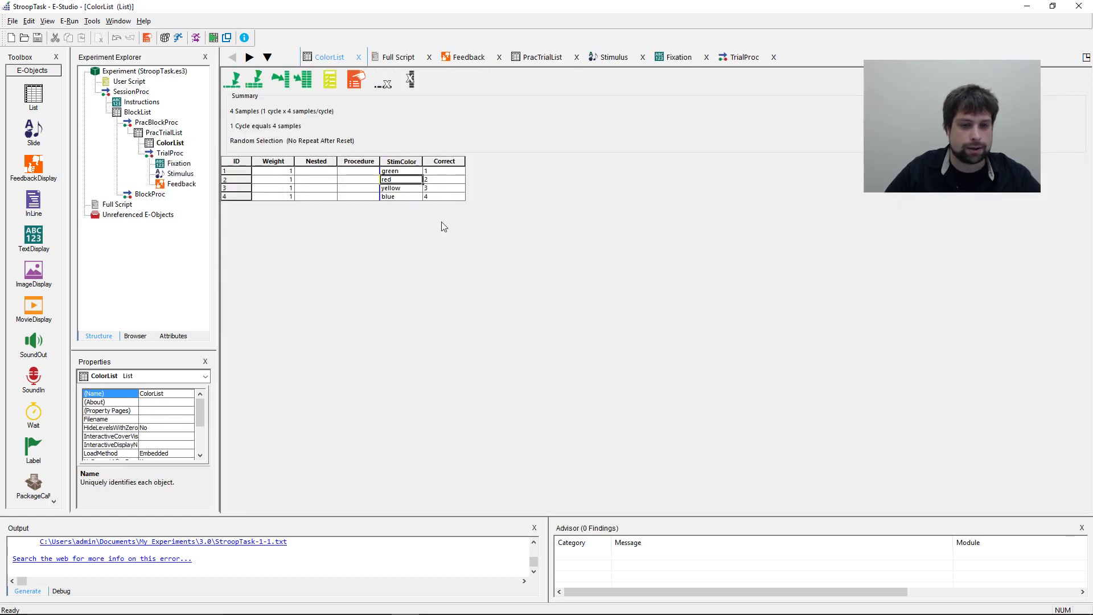
Return to the Stimulus slide and open the properties of its [StimWord] text.
right_click(179, 174)
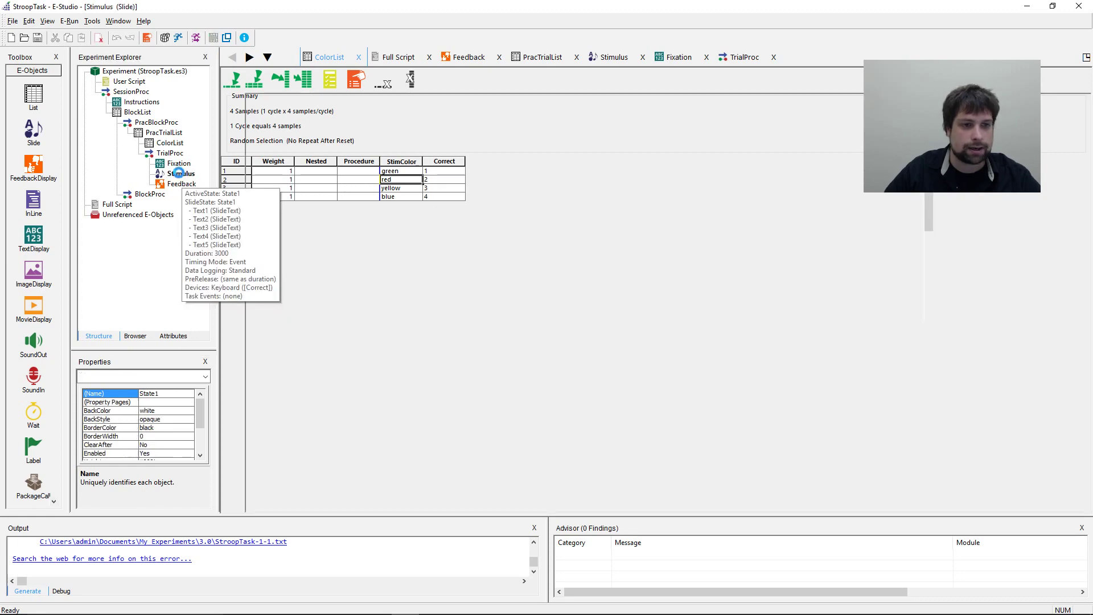
click(199, 192)
click(525, 312)
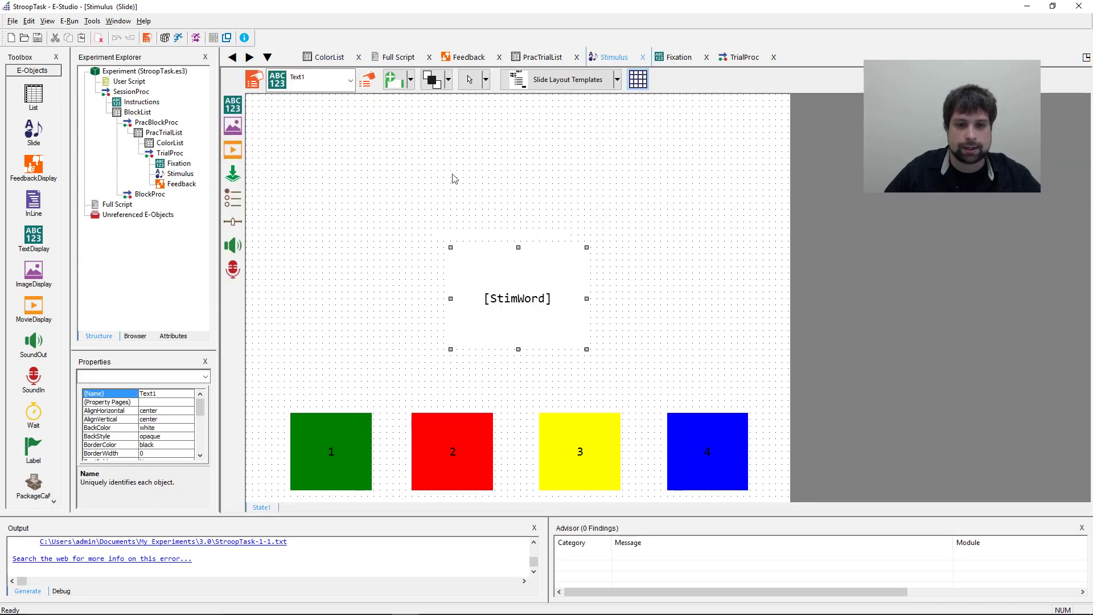
click(367, 80)
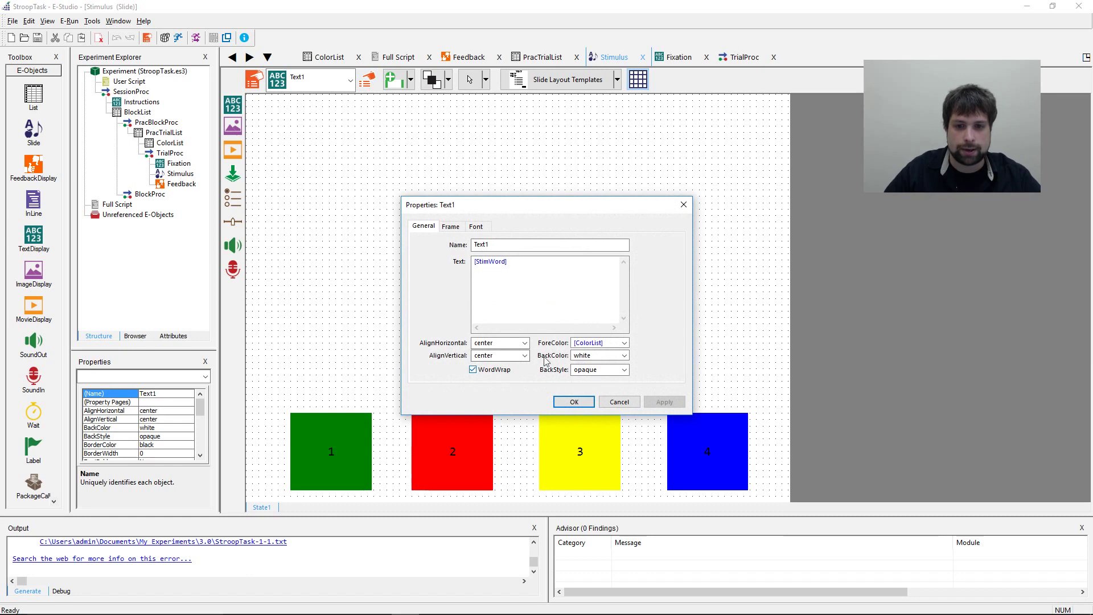
Set the ForeColor of Text1 to the attribute reference [StimColor] and apply it.
click(522, 270)
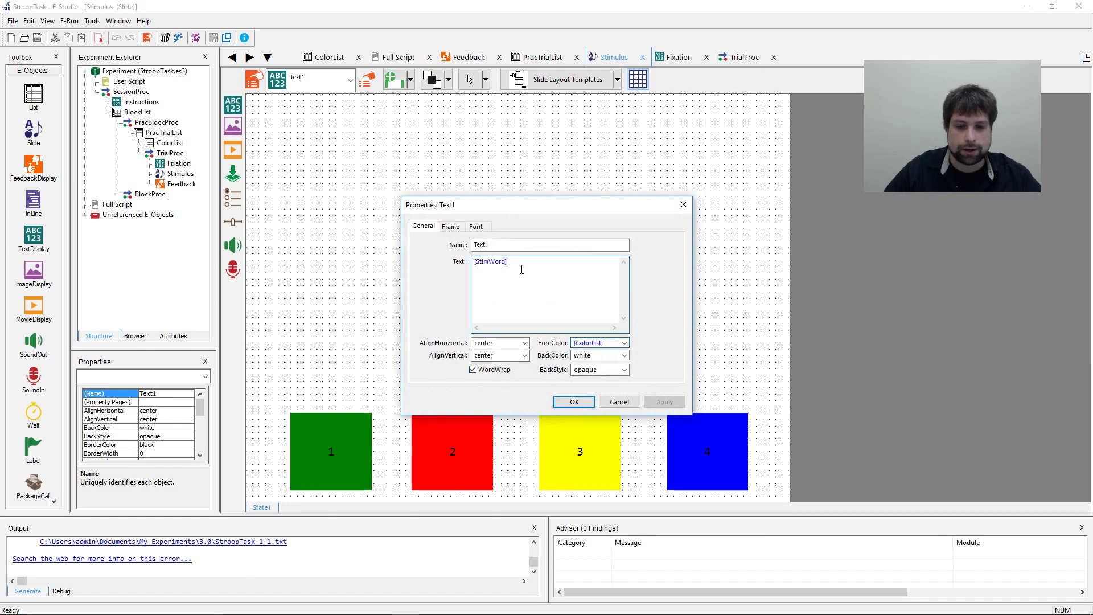
double_click(612, 344)
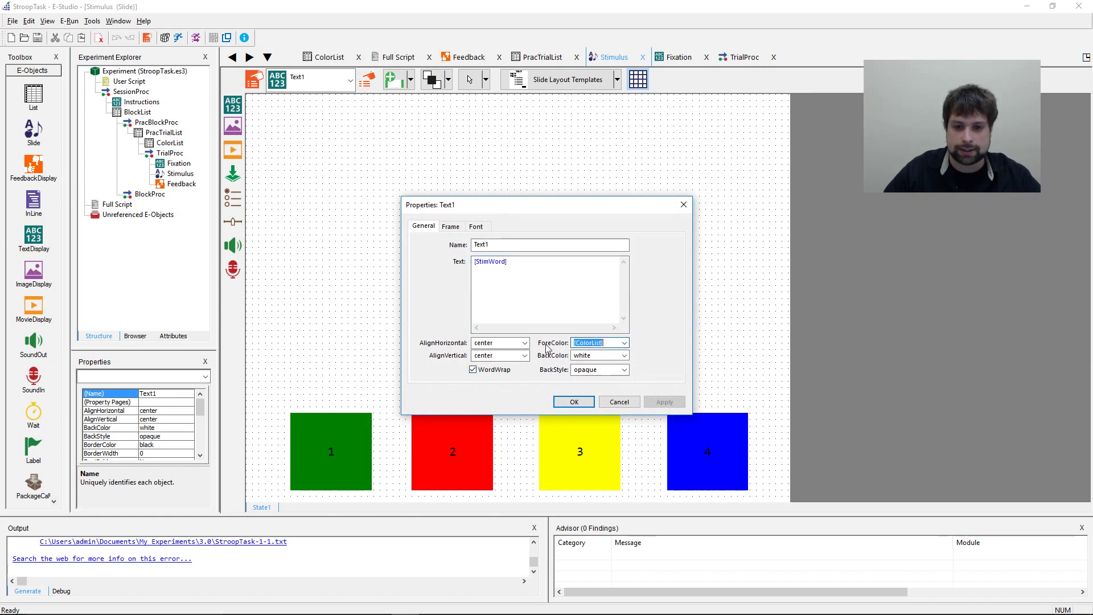
click(615, 343)
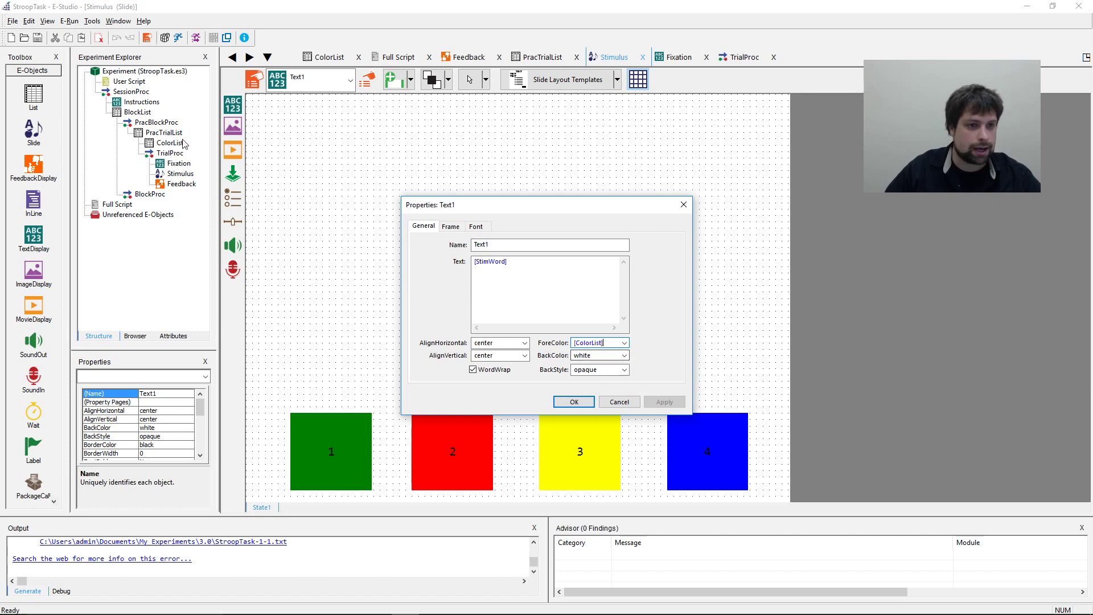
mouse_move(590, 343)
mouse_down()
mouse_move(603, 343)
mouse_move(576, 342)
mouse_up()
click(603, 342)
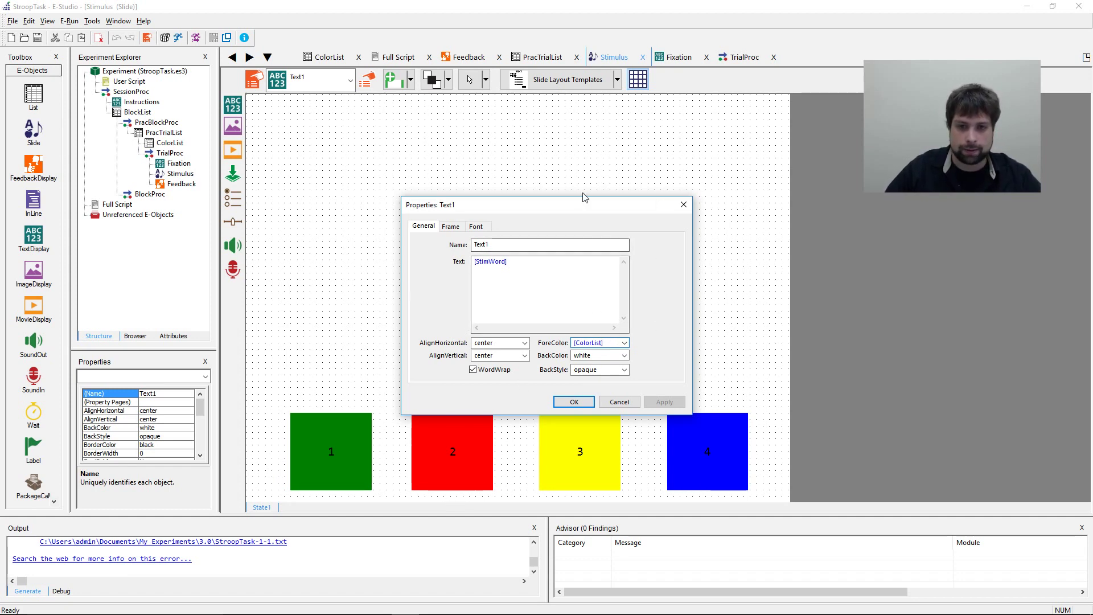
drag(604, 203, 619, 172)
click(656, 233)
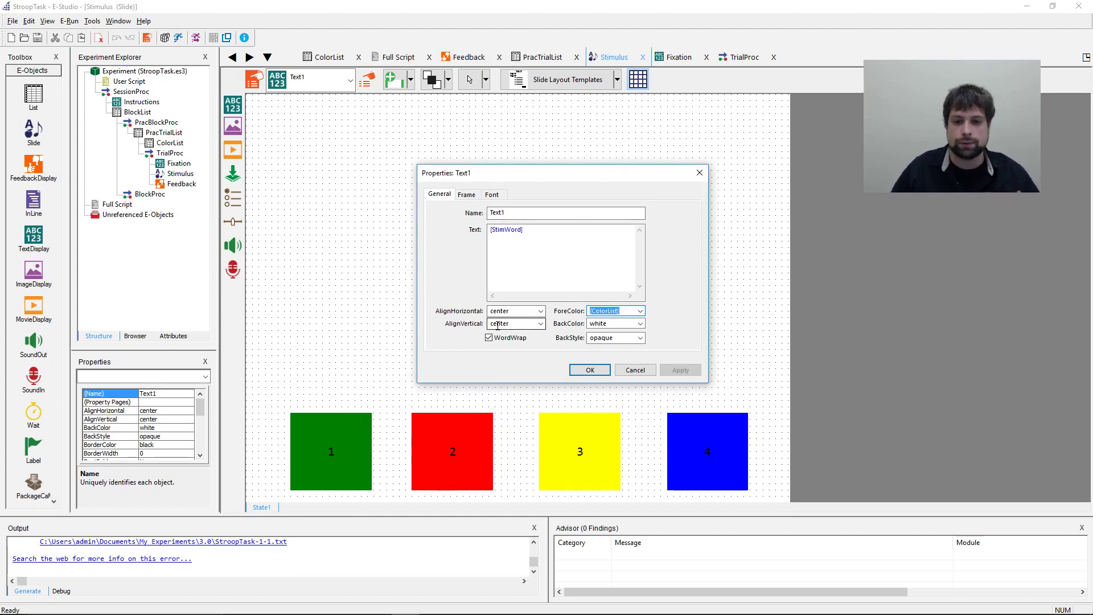
key(BackSpace)
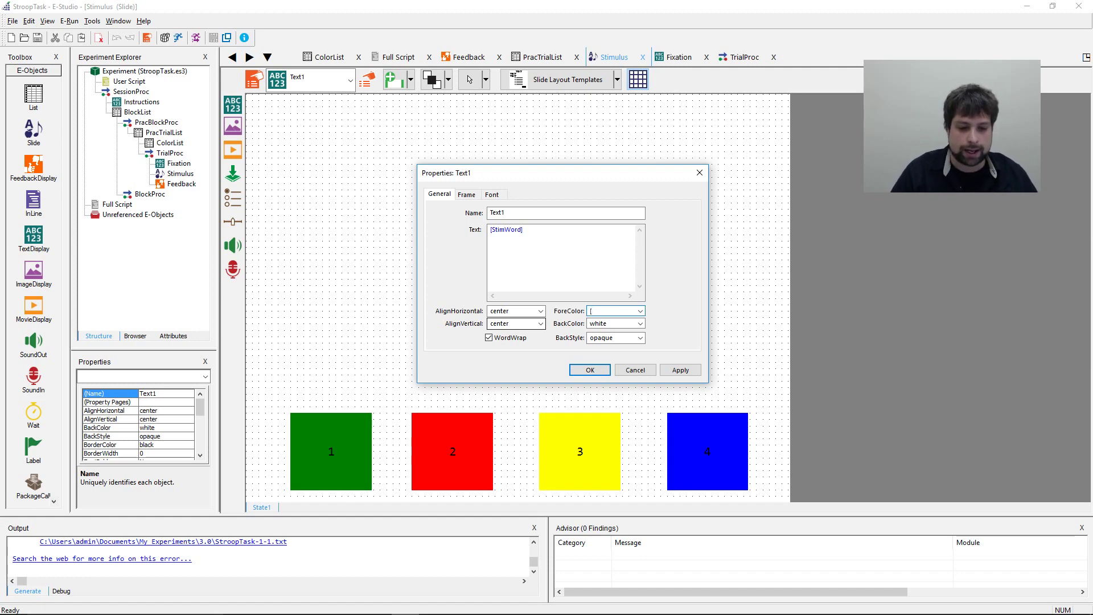
text([StimColor)
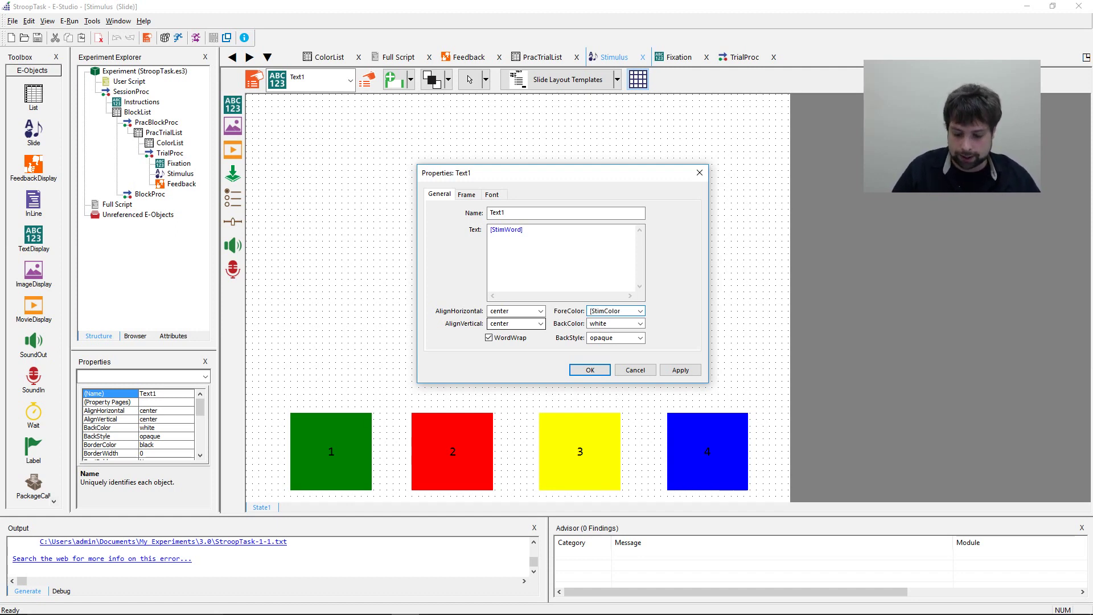
click(681, 370)
click(590, 370)
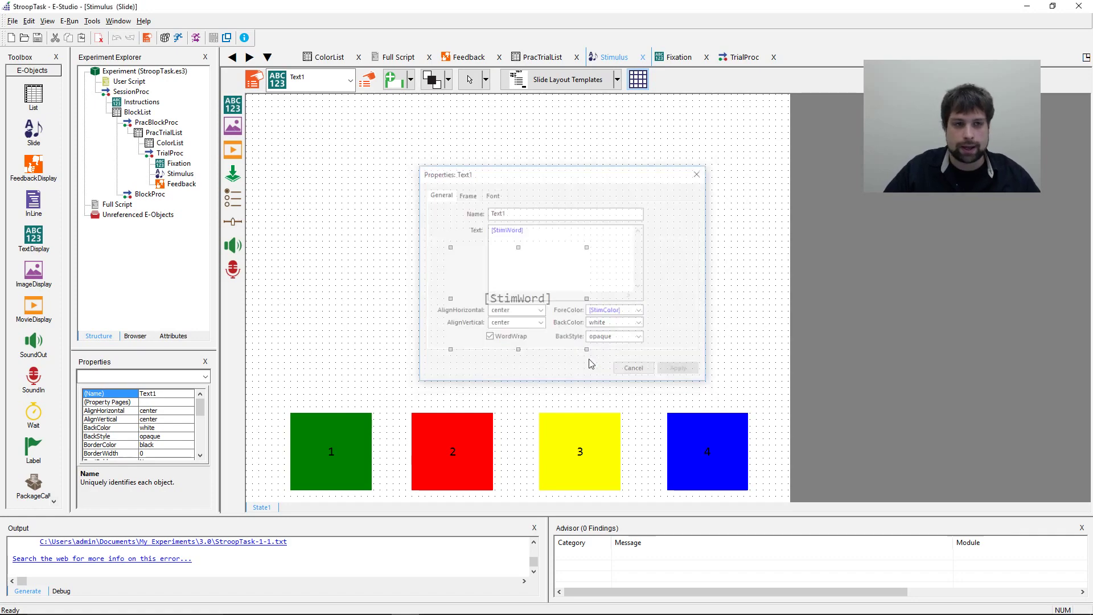
Start a windowed test run of the experiment with subject 1 and session 1.
click(227, 38)
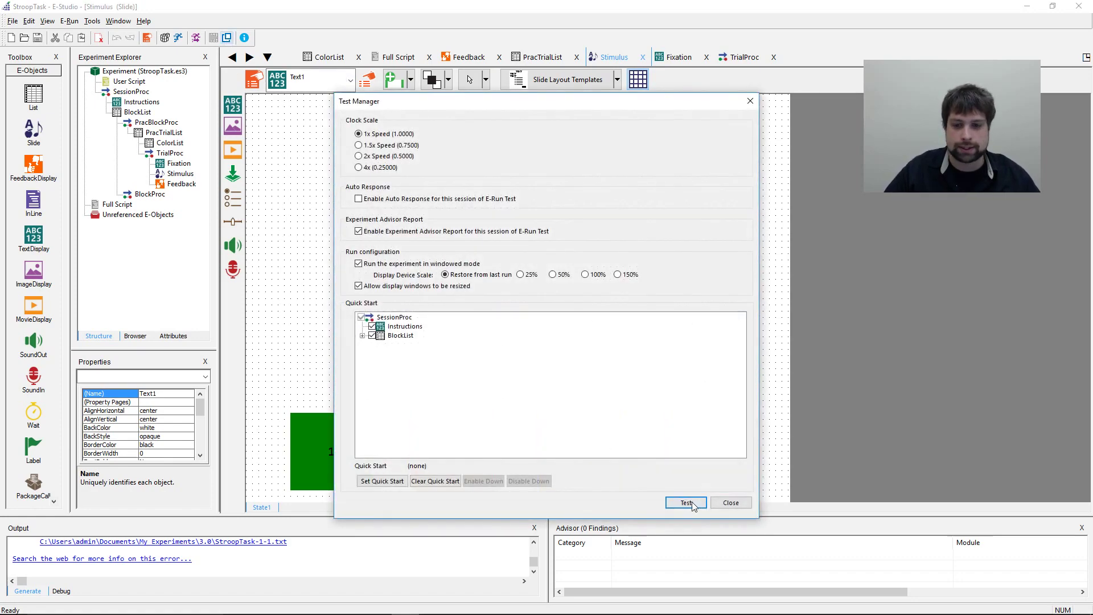
click(691, 505)
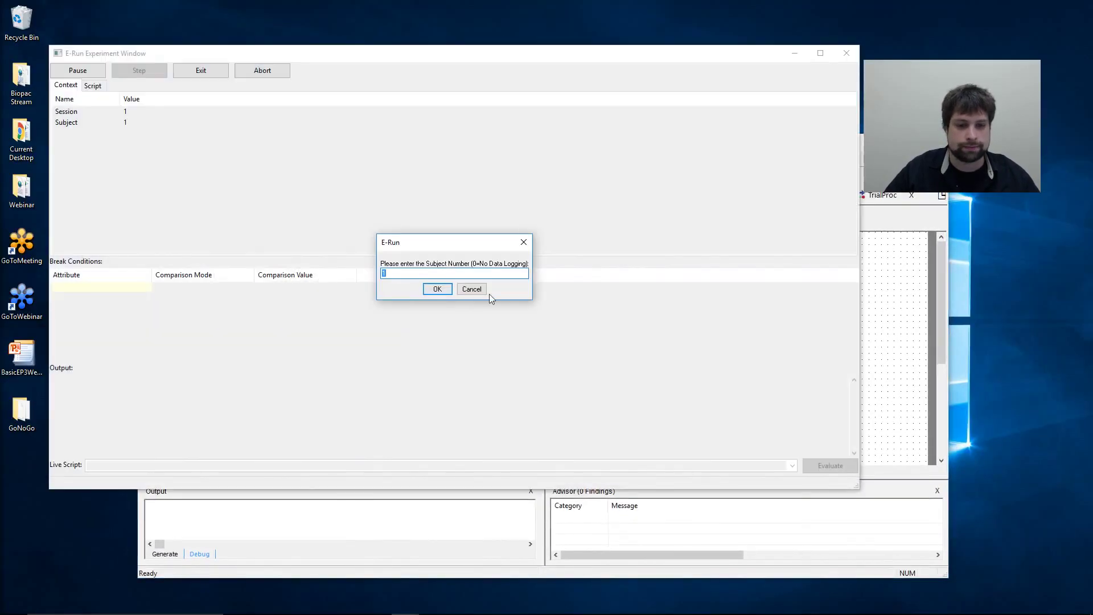
key(Return)
key(Return)
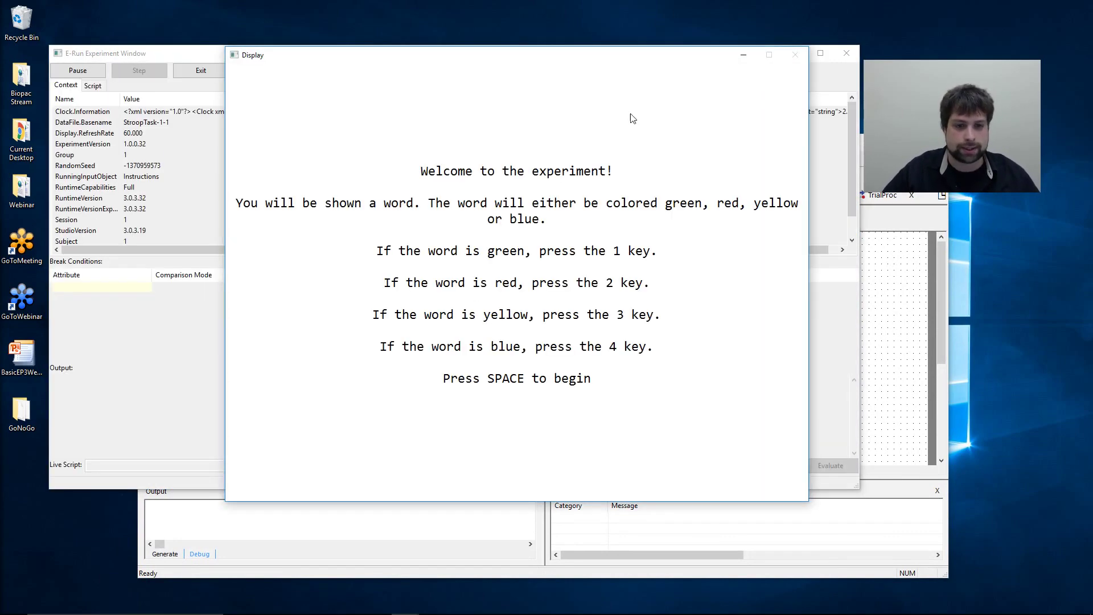
Begin the experiment from the instructions and answer the first practice trials with the numbered color responses.
key(space)
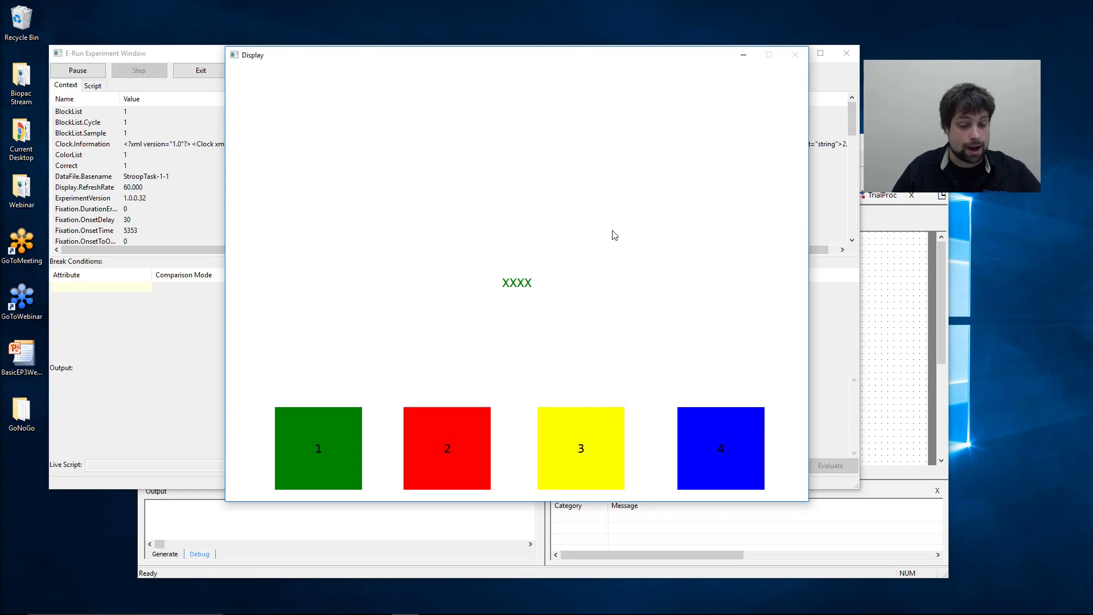
key(1)
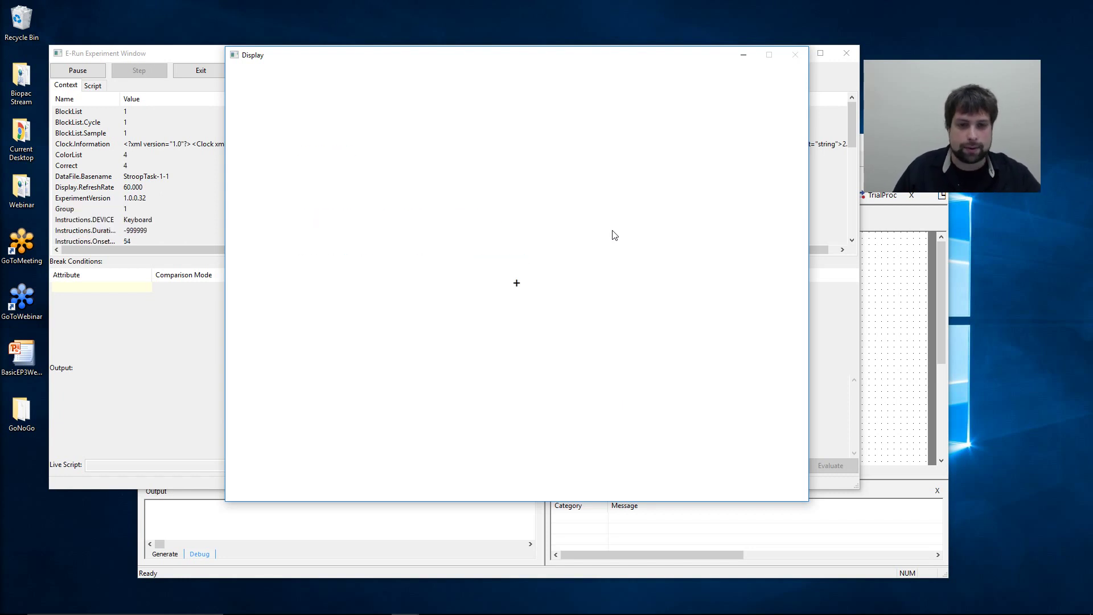
key(2)
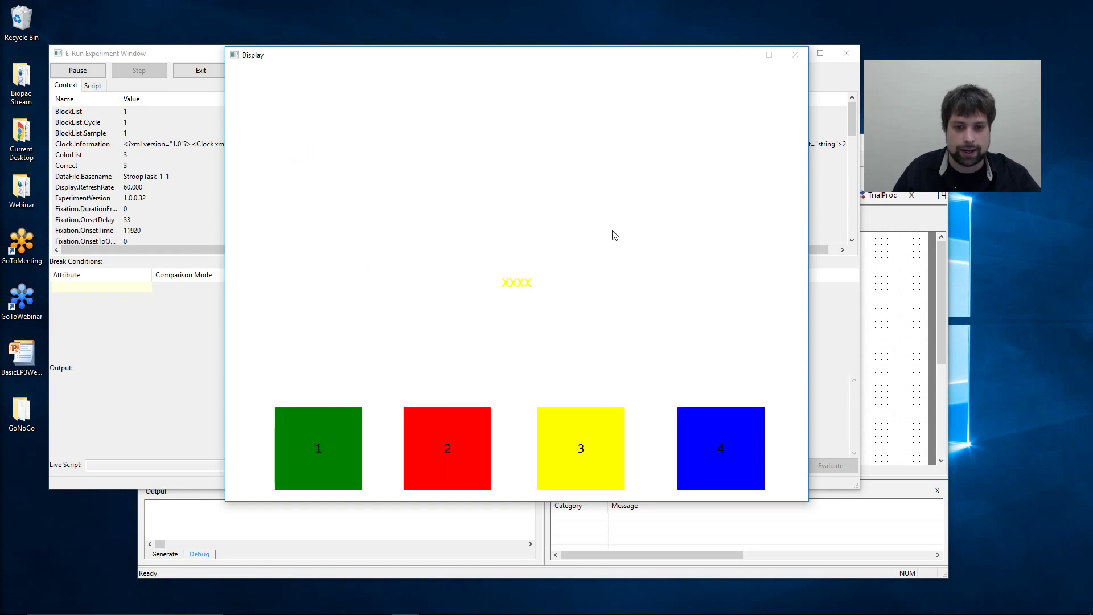
key(3)
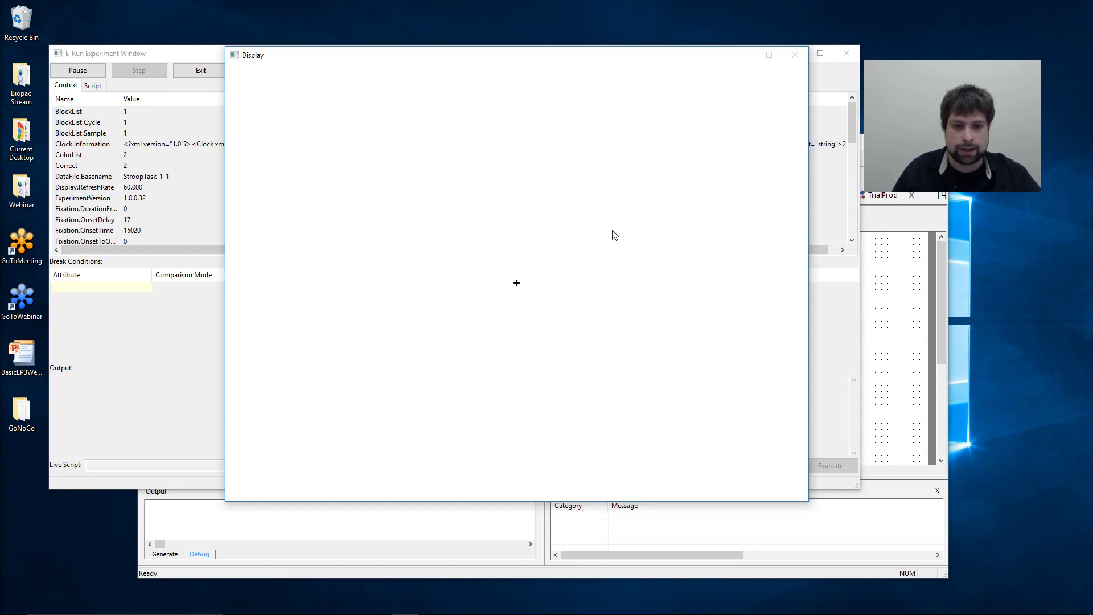
key(2)
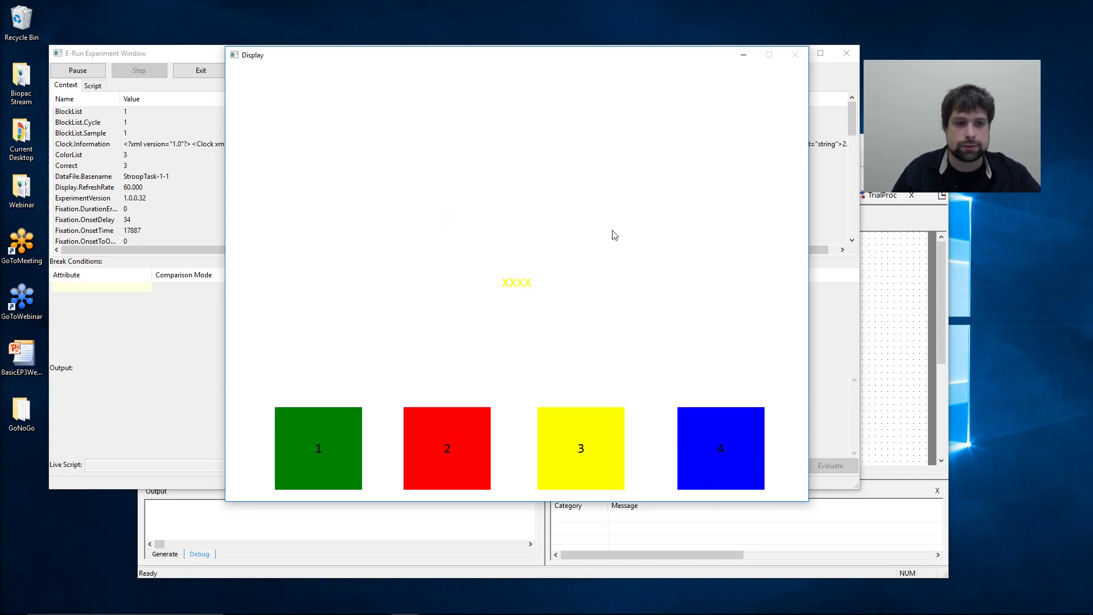
Pause the test run and examine the StimColor, StimWord and Stimulus attributes in the experiment window's context list.
click(78, 71)
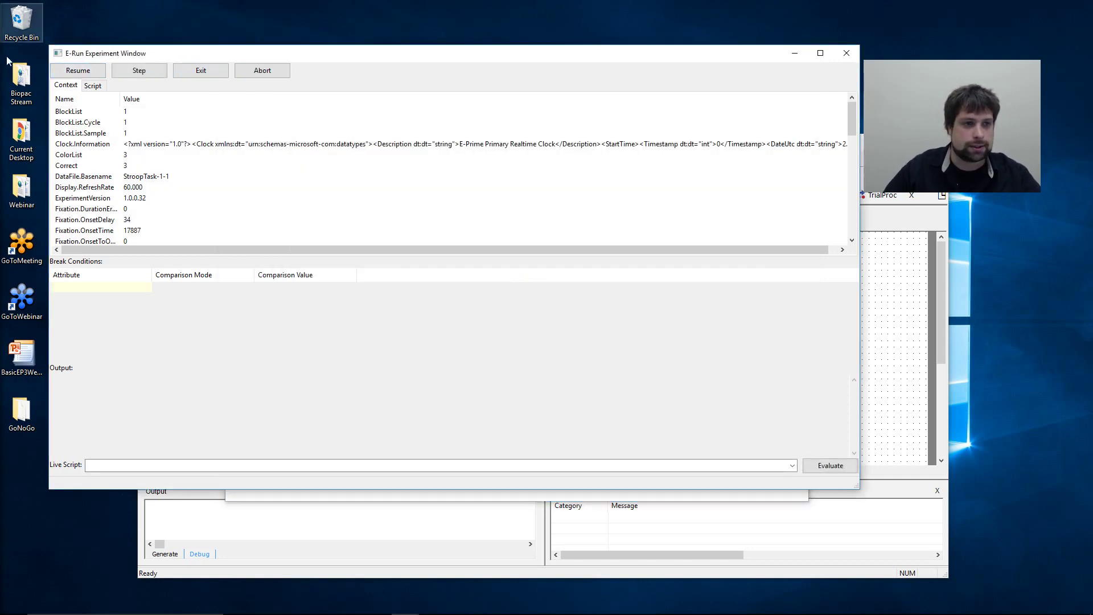
scroll(228, 182, down, 12)
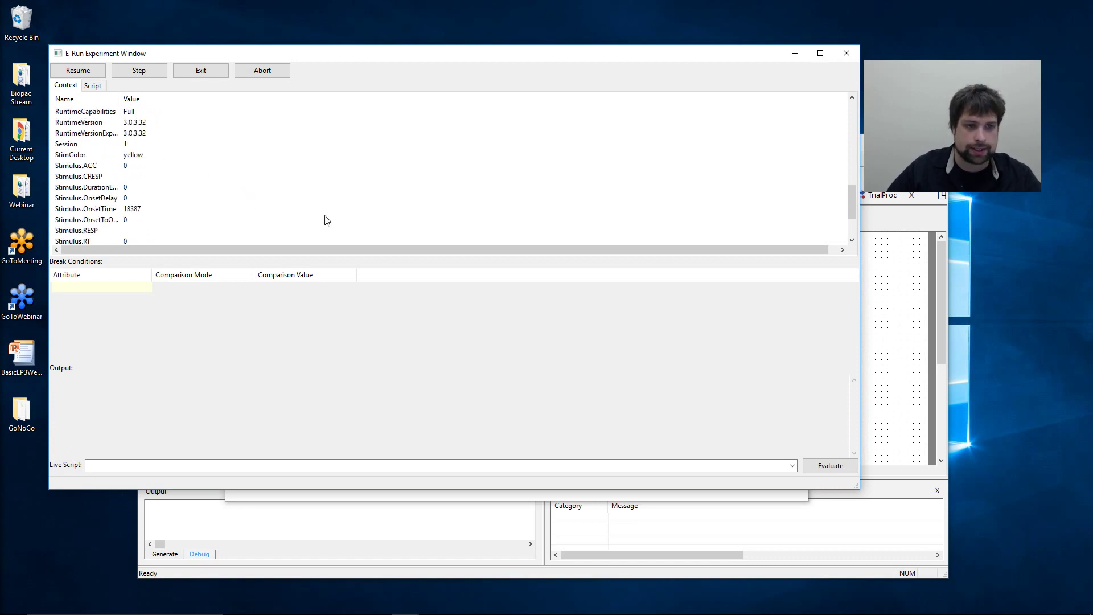
scroll(328, 220, down, 2)
scroll(327, 221, up, 2)
scroll(327, 220, down, 1)
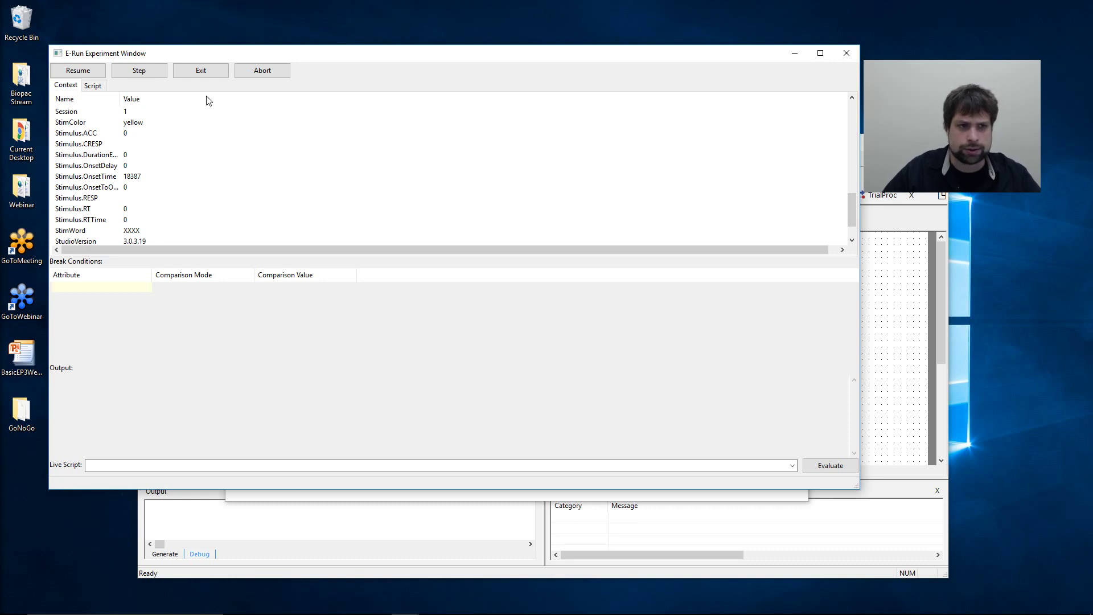
Abort the test run and close all open object windows in the StroopTask experiment.
click(281, 74)
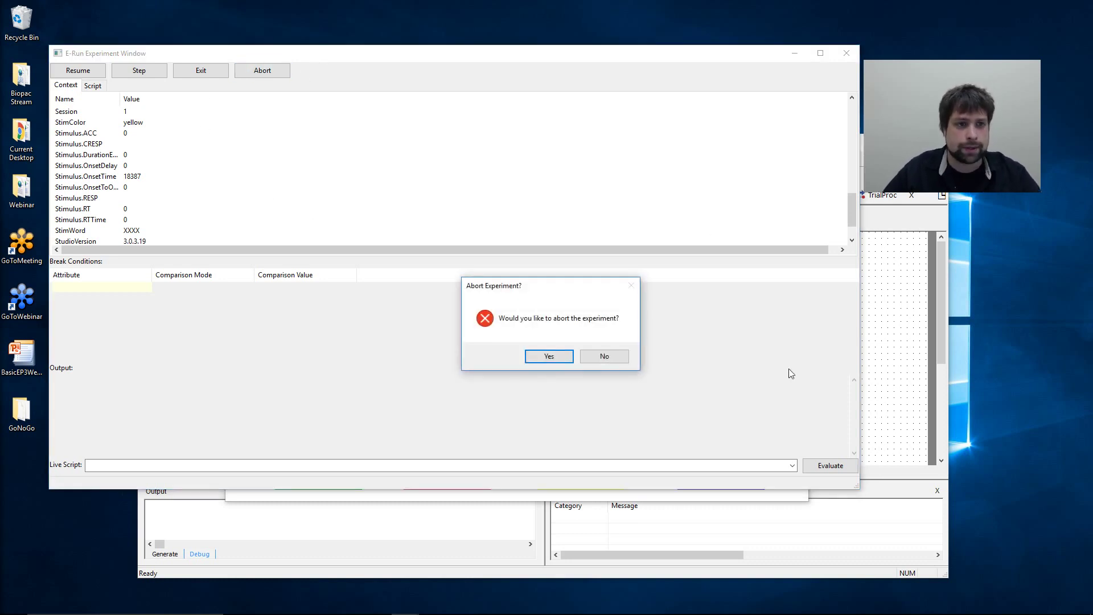
click(549, 356)
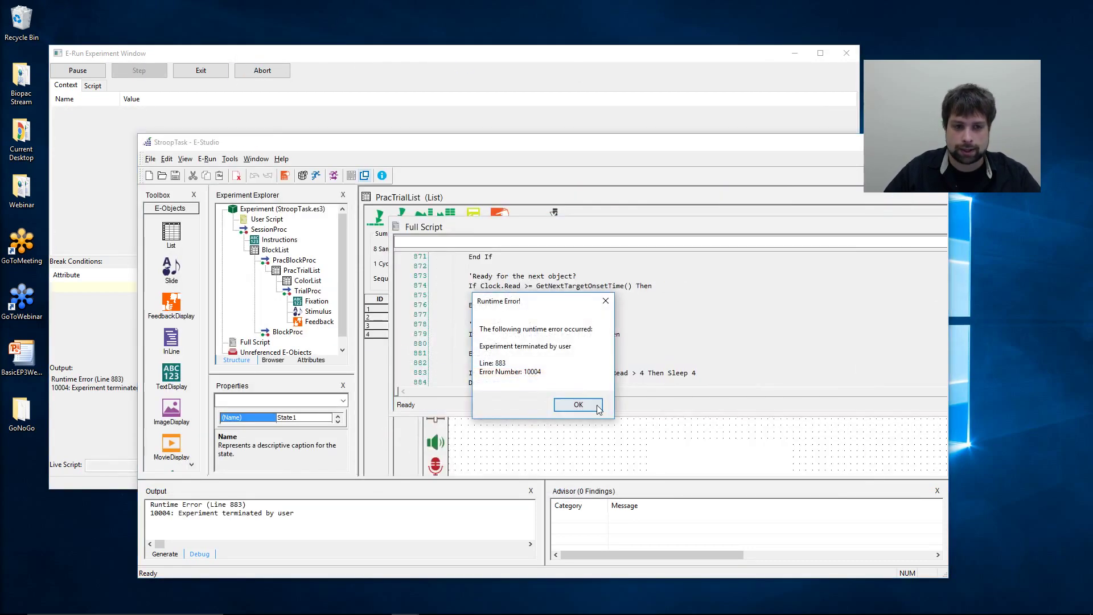
click(578, 404)
click(118, 22)
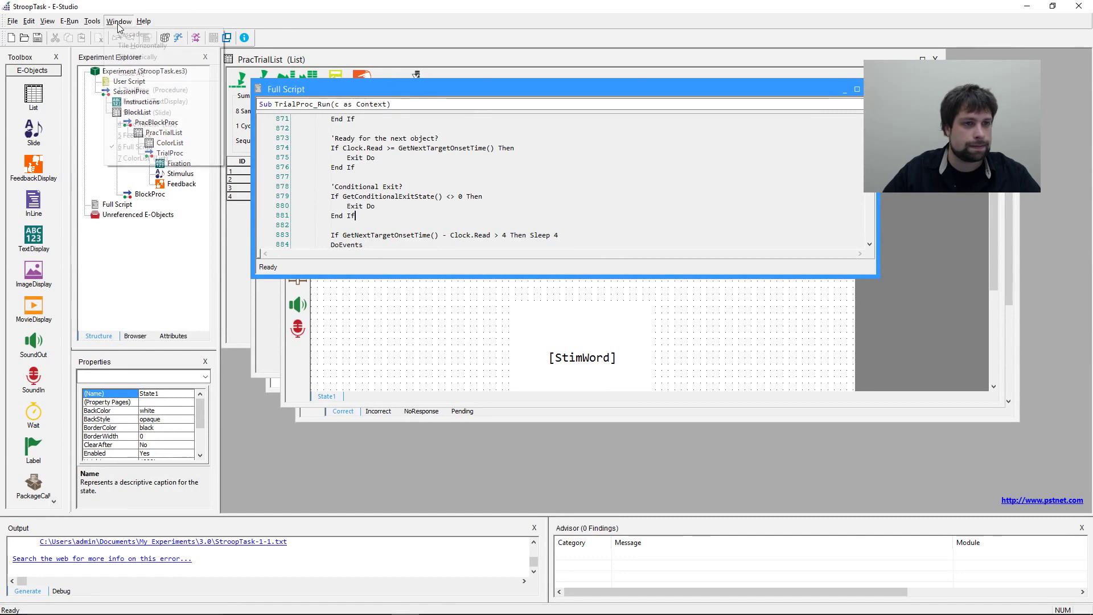
click(140, 78)
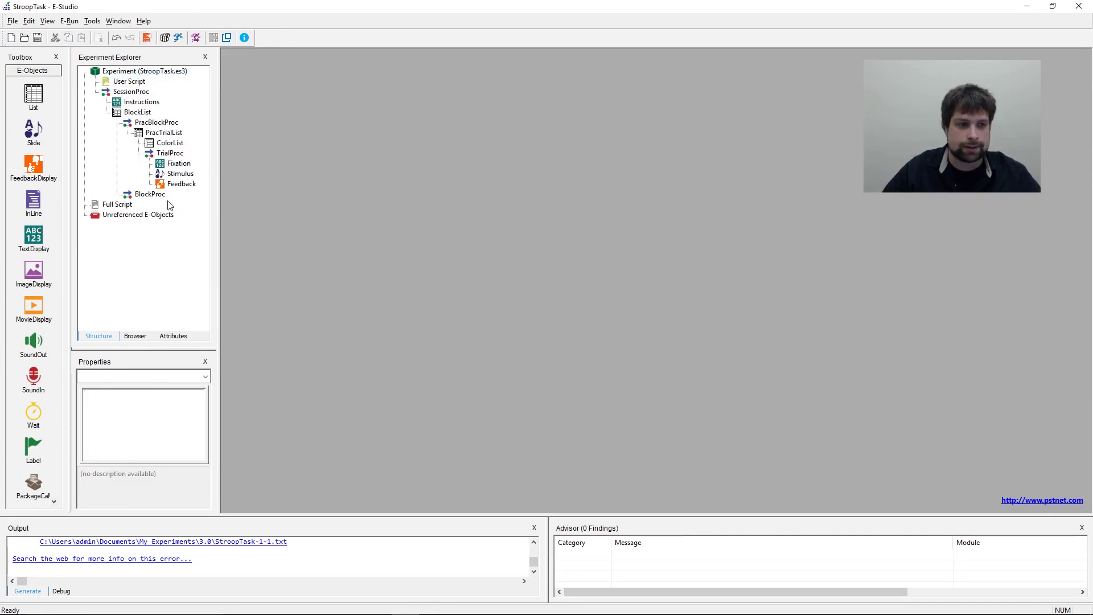
Open the BlockProc procedure and select PracTrialList in the experiment structure.
double_click(151, 194)
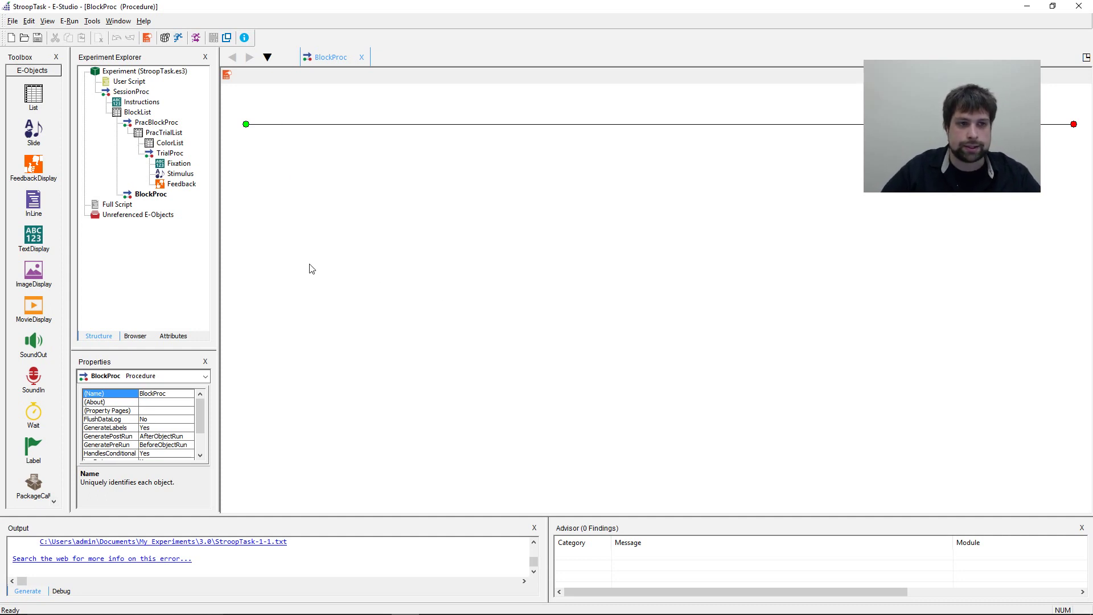
click(163, 135)
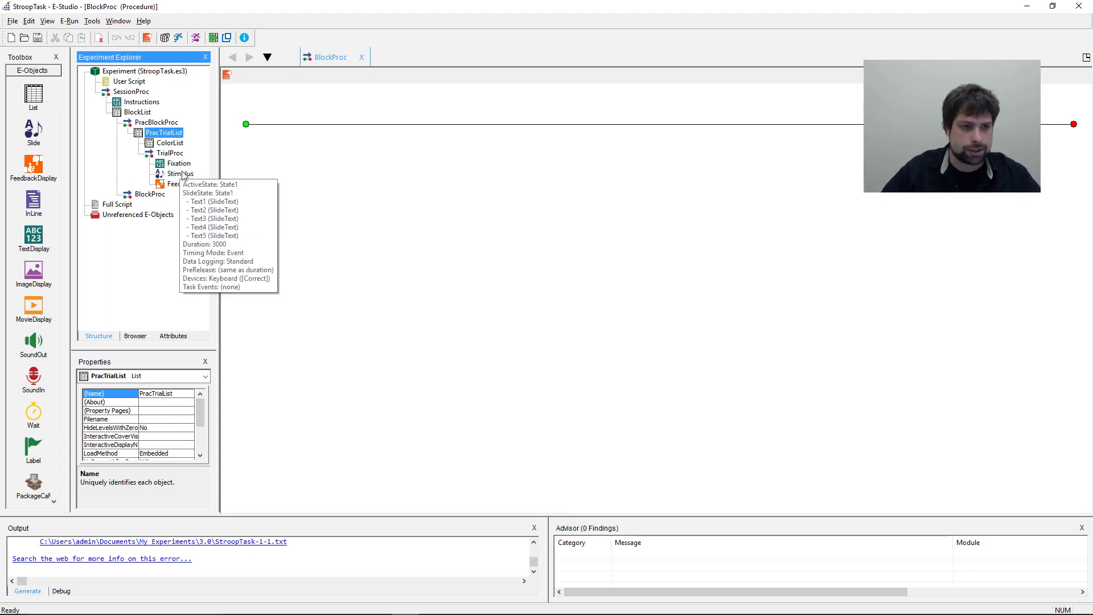
Open PracTrialList to view its trial rows, and close all open object windows.
mouse_move(194, 185)
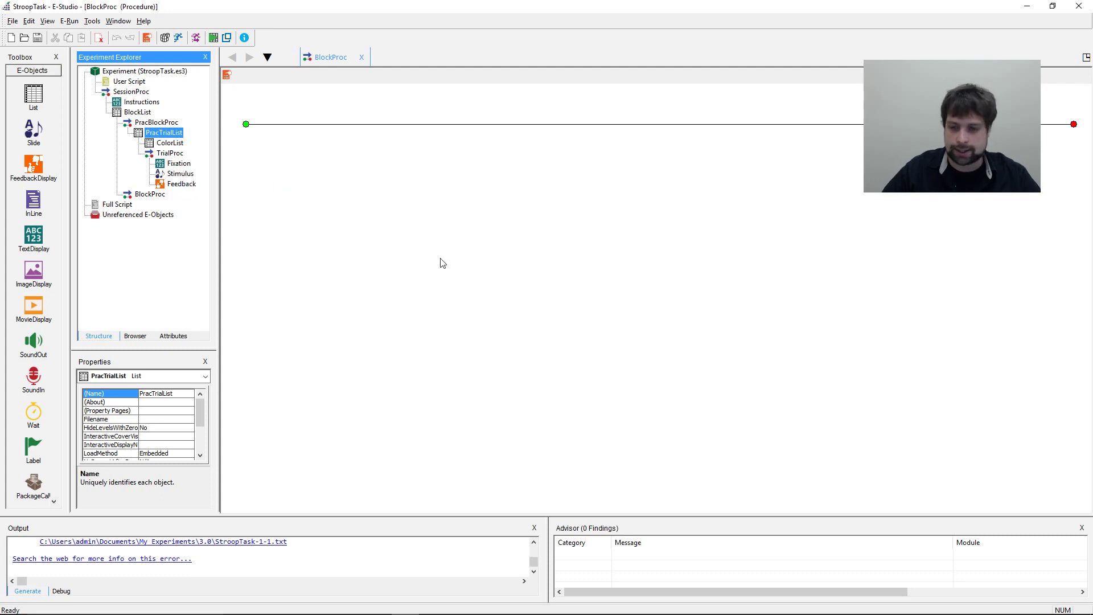
double_click(164, 132)
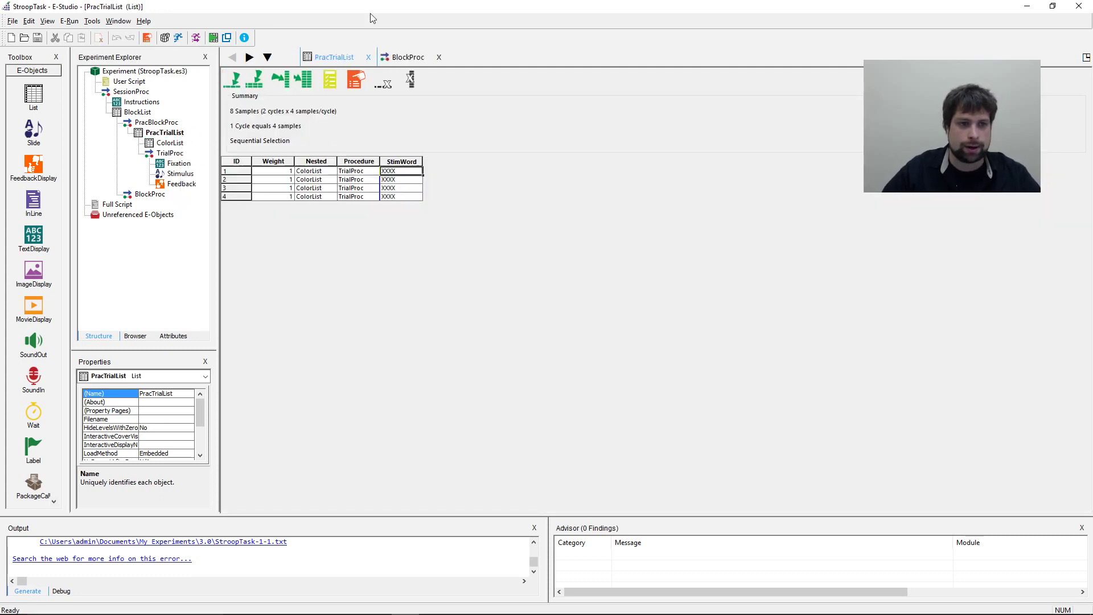
click(118, 21)
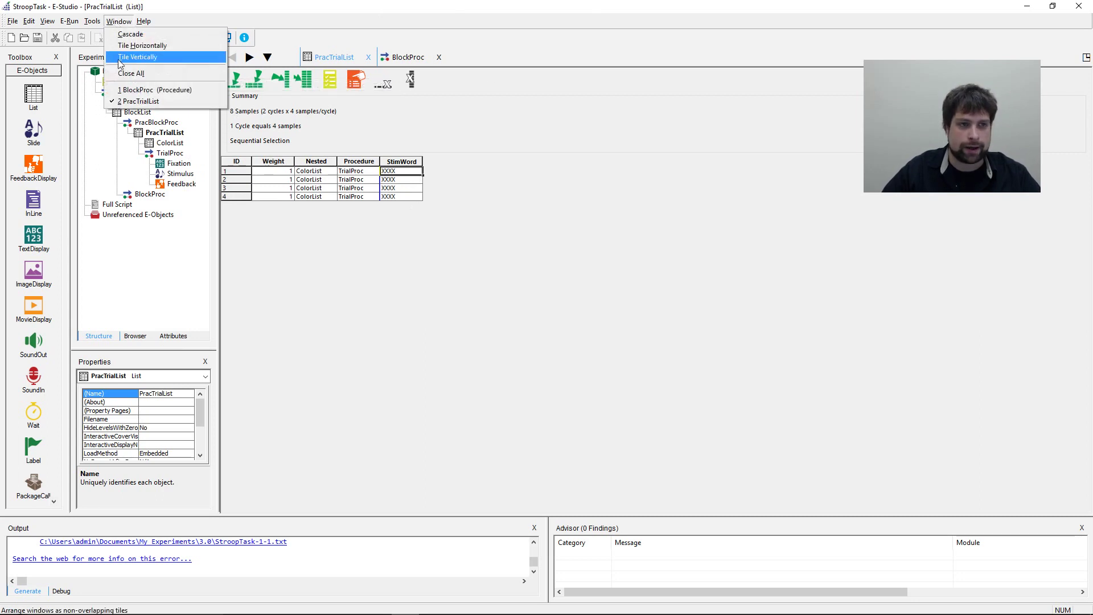
click(131, 73)
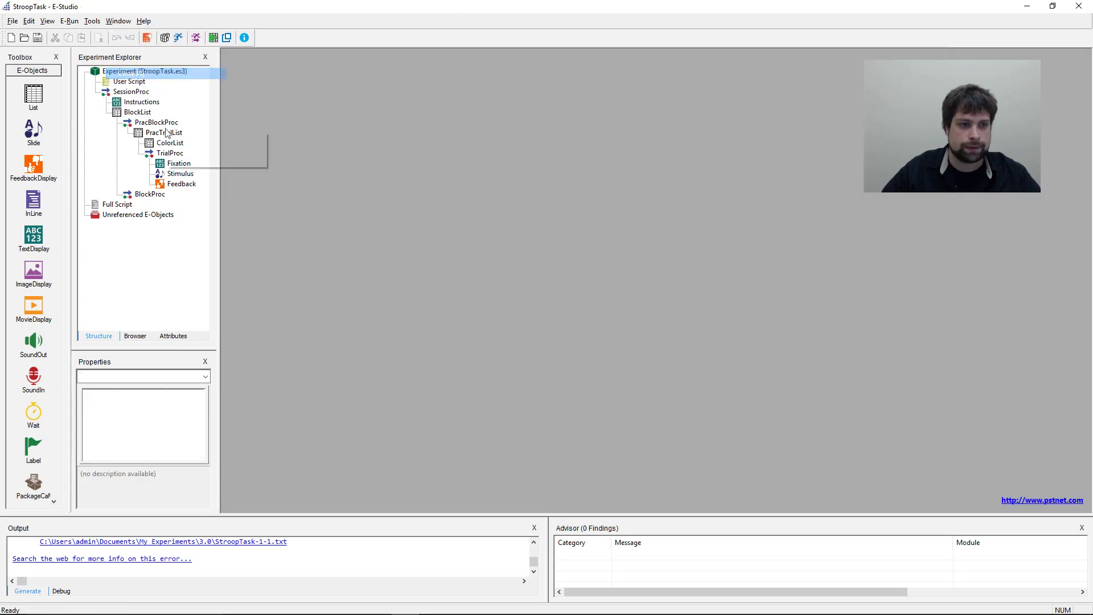
Open BlockProc and paste a copy of PracTrialList onto its timeline without duplicating the child objects.
double_click(147, 193)
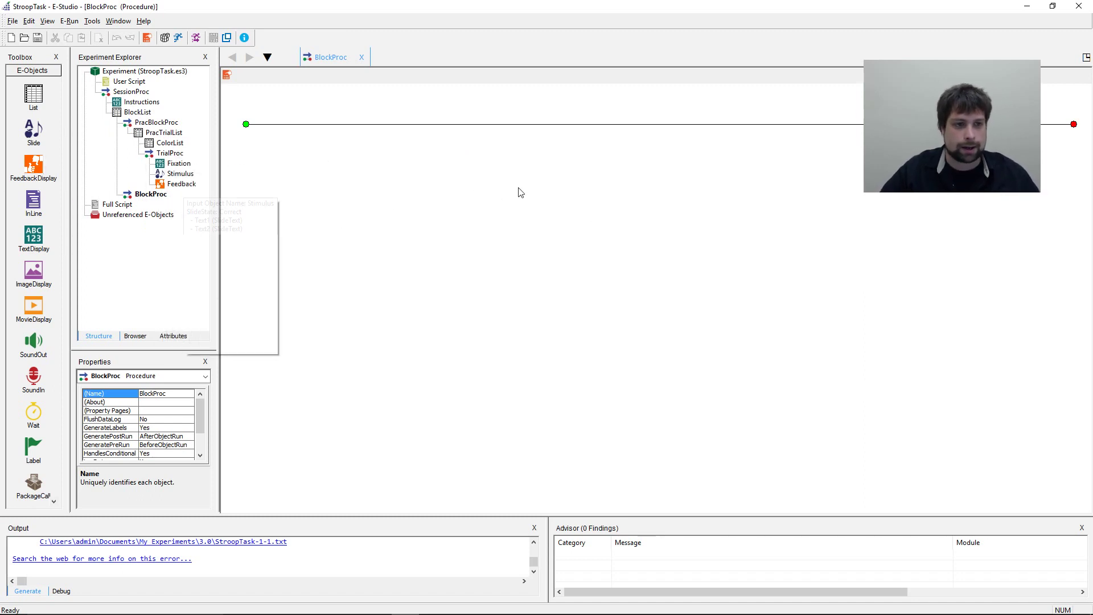
click(164, 132)
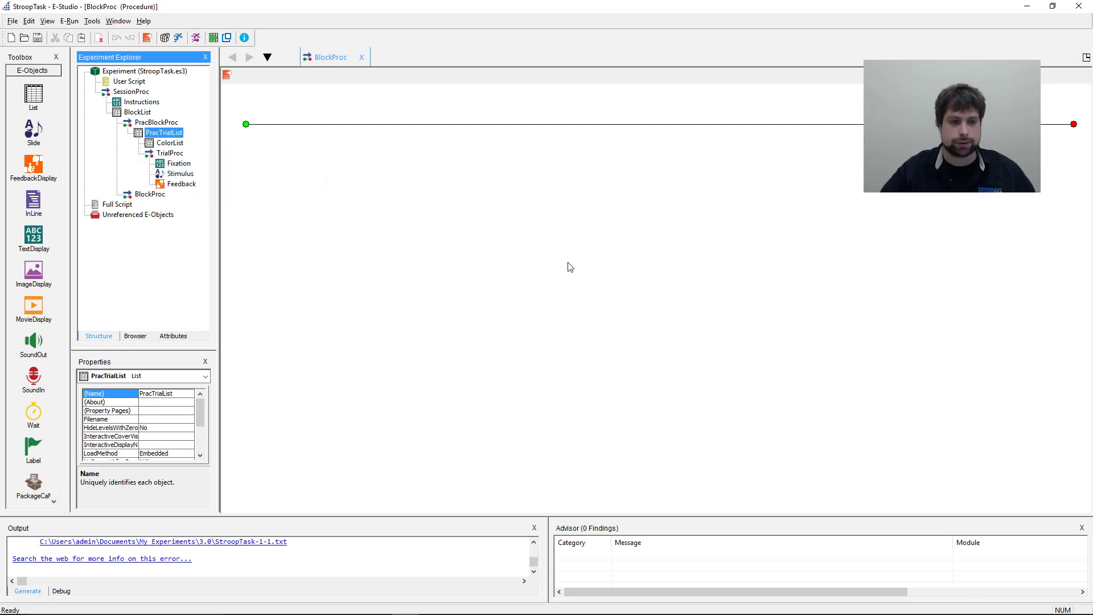
click(442, 183)
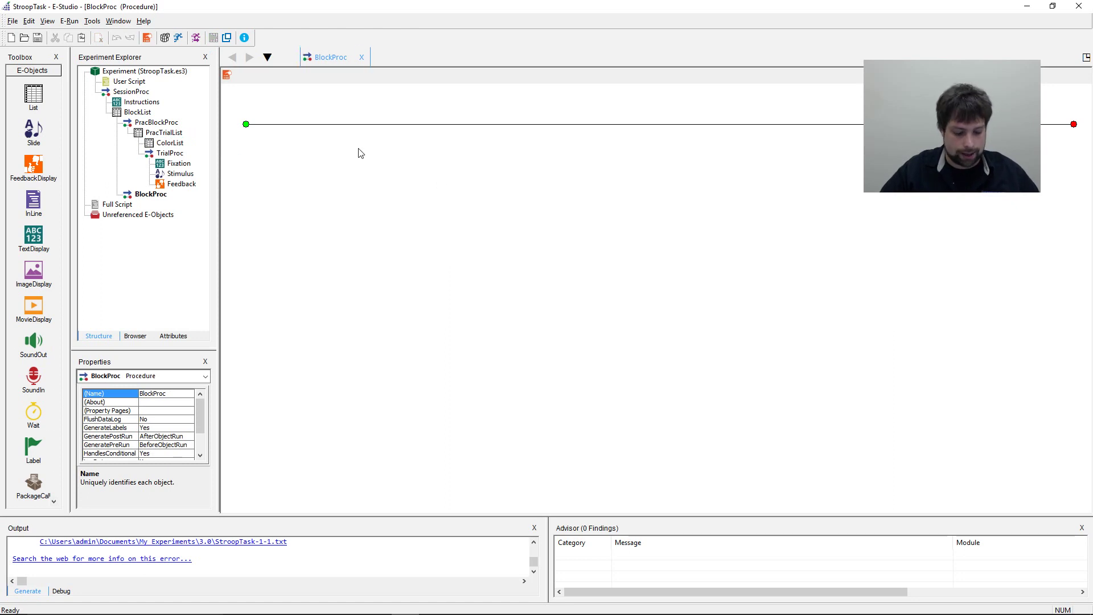
key(ctrl+v)
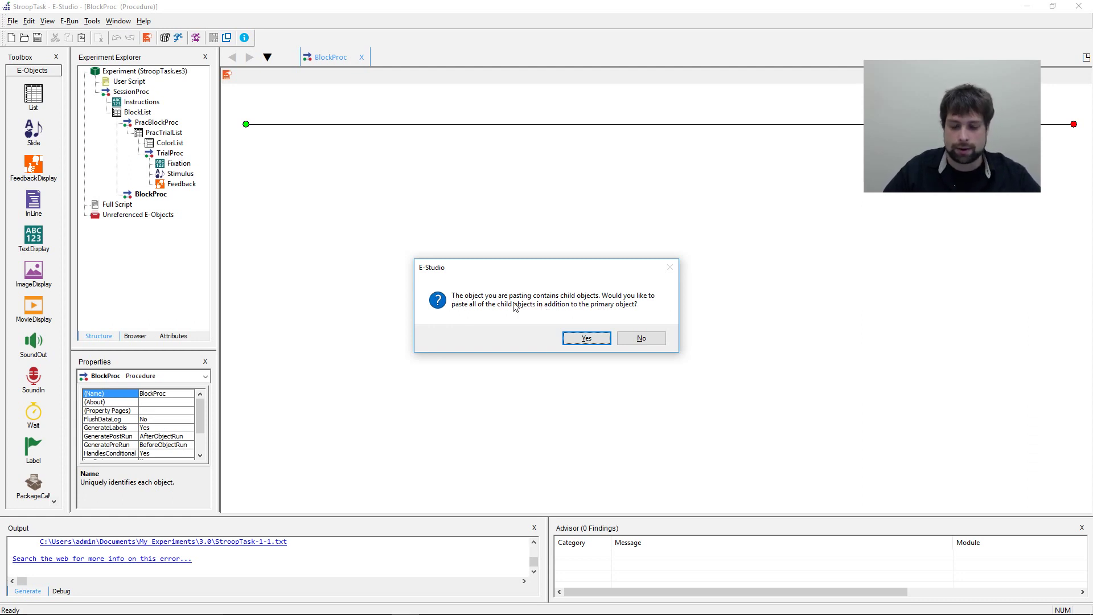
click(658, 336)
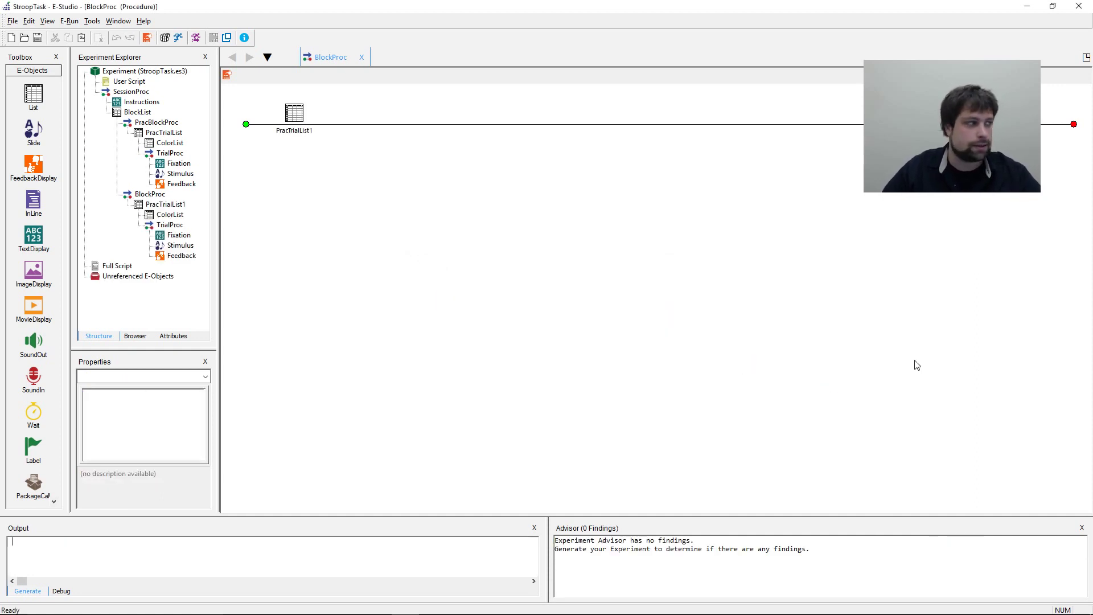
Compare the original and pasted trial lists and their ColorList, Fixation, Stimulus and Feedback objects in the experiment structure.
click(179, 206)
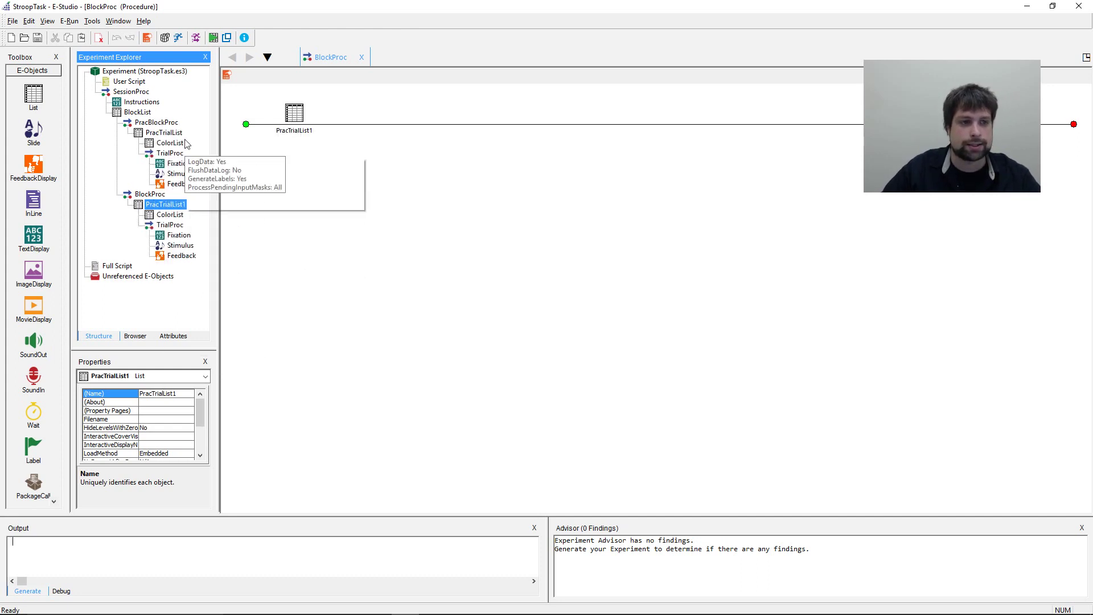
click(163, 133)
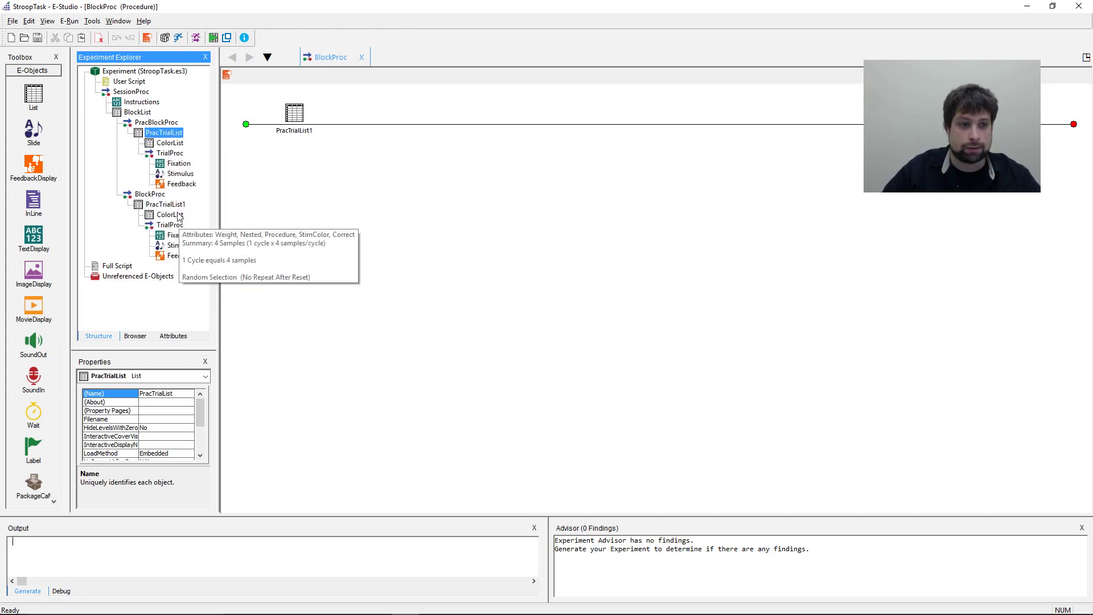
click(165, 205)
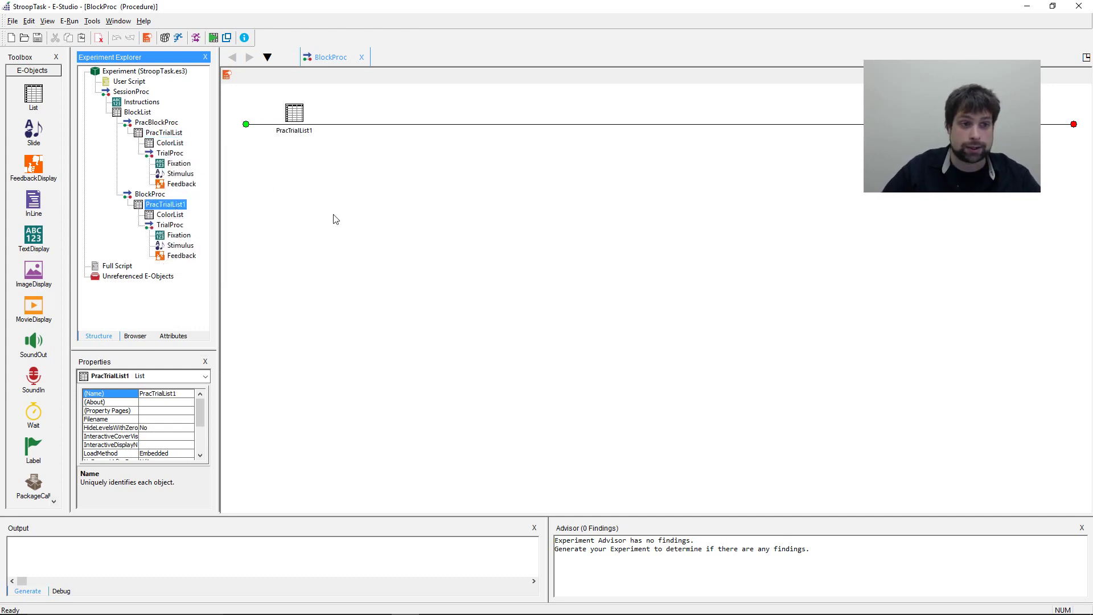
click(164, 132)
click(188, 203)
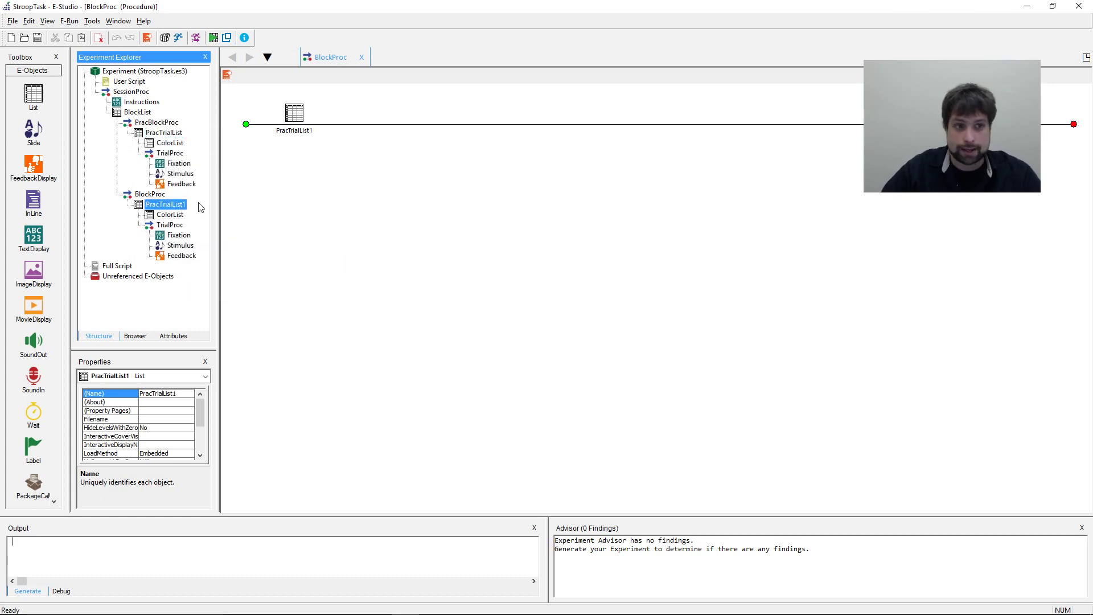
click(170, 143)
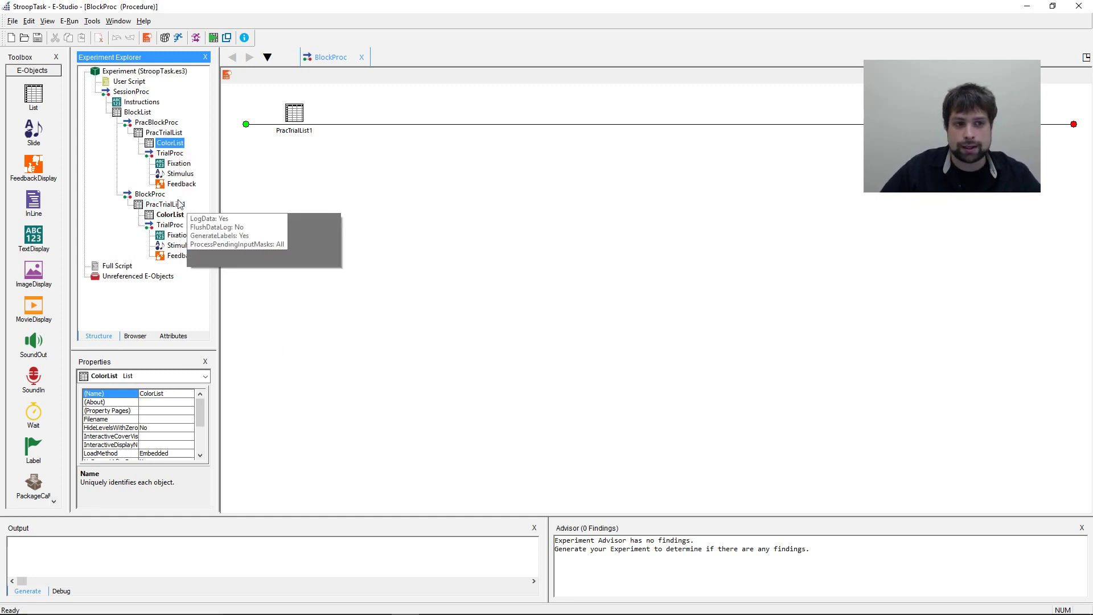
click(179, 235)
click(188, 248)
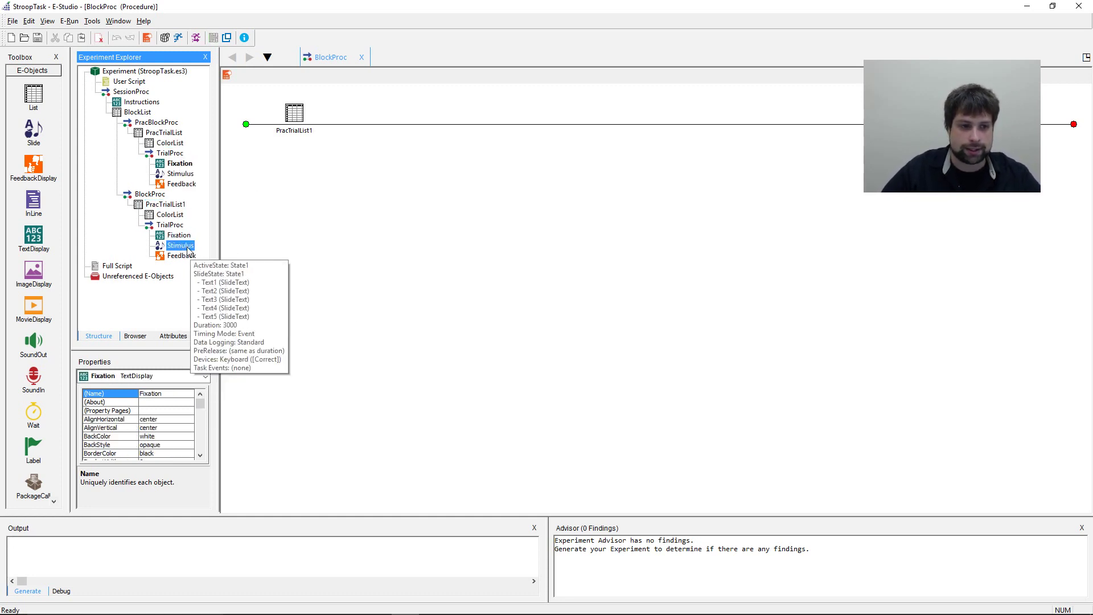
click(185, 256)
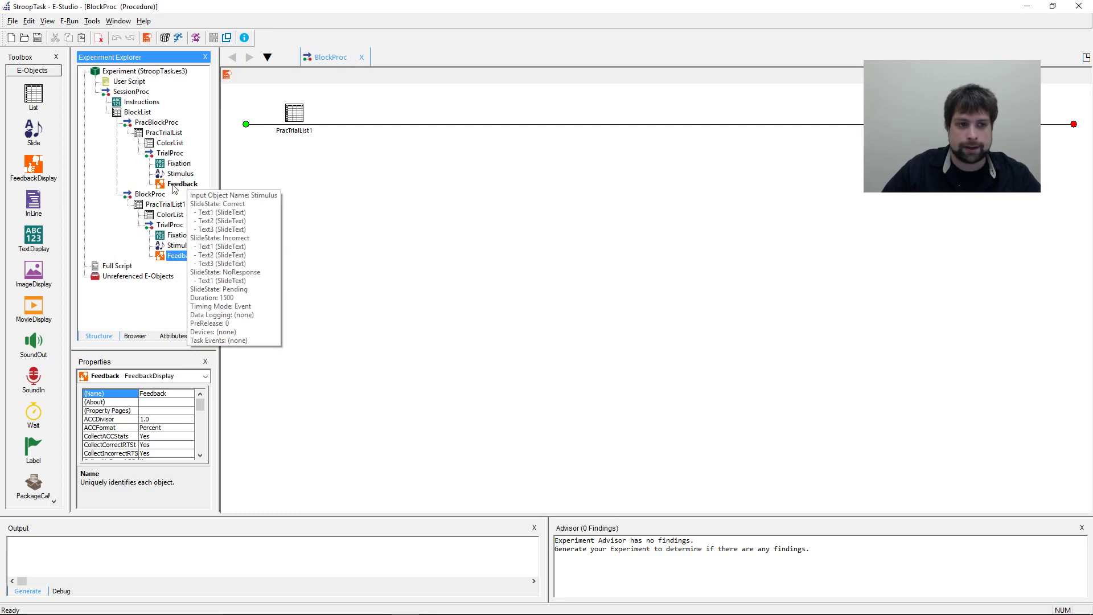
click(181, 245)
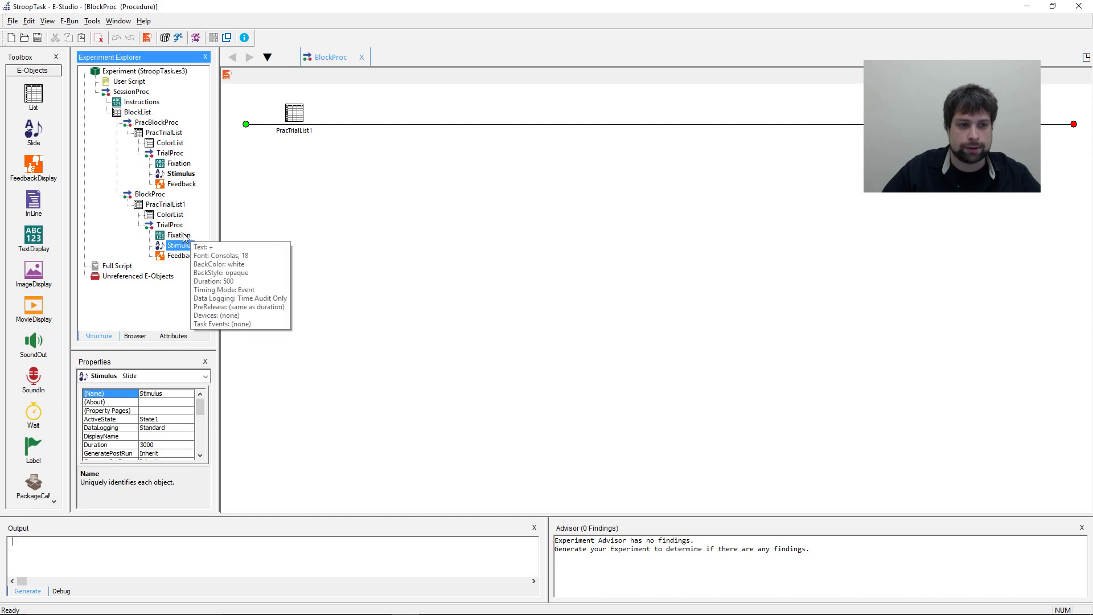
Add an extra + to the Fixation text under BlockProc and remove it again.
double_click(183, 236)
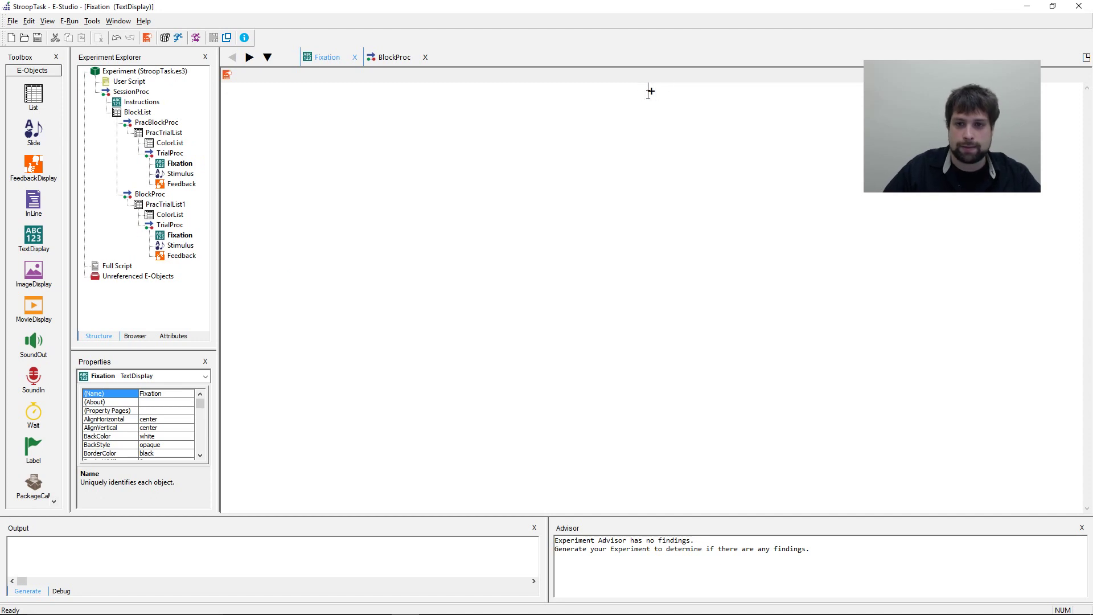
text(+)
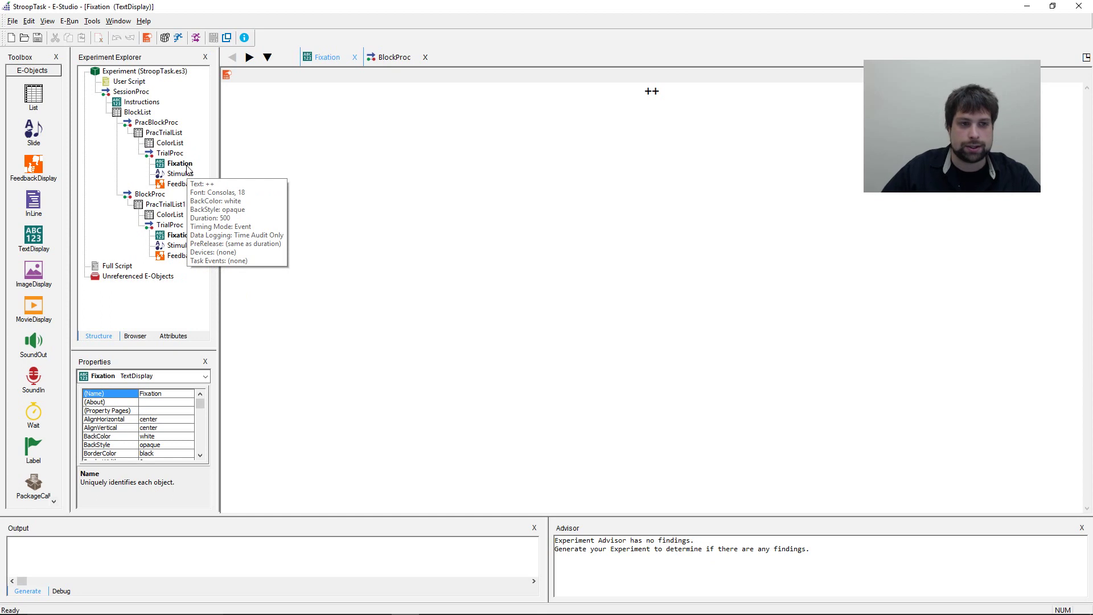
click(677, 99)
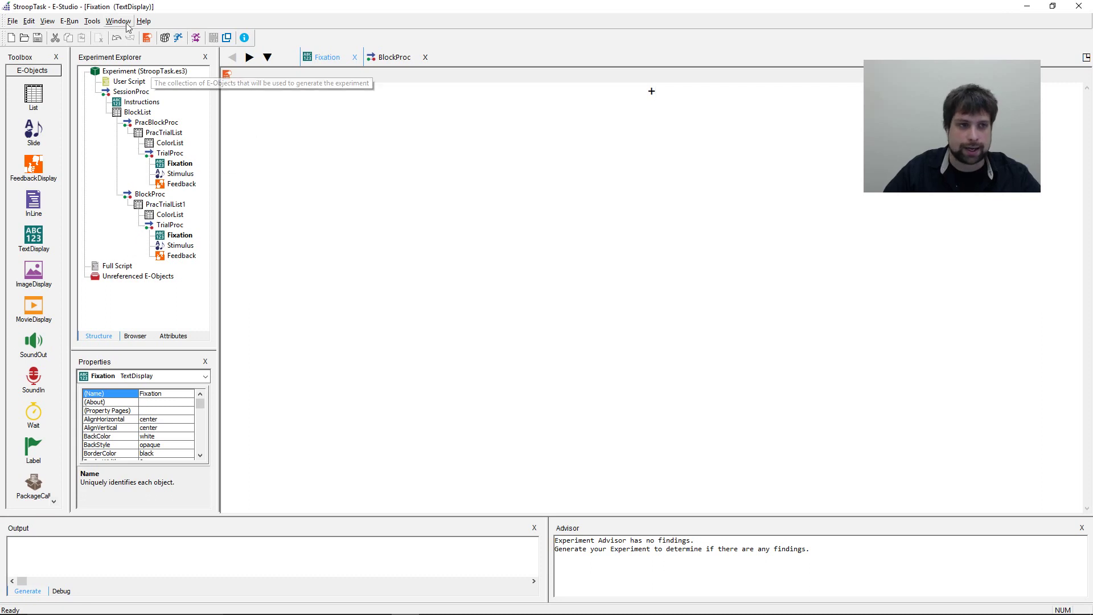
Close all object windows and open the pasted PracTrialList1 under BlockProc.
key(alt+w)
key(Down)
key(Down)
key(Down)
key(Return)
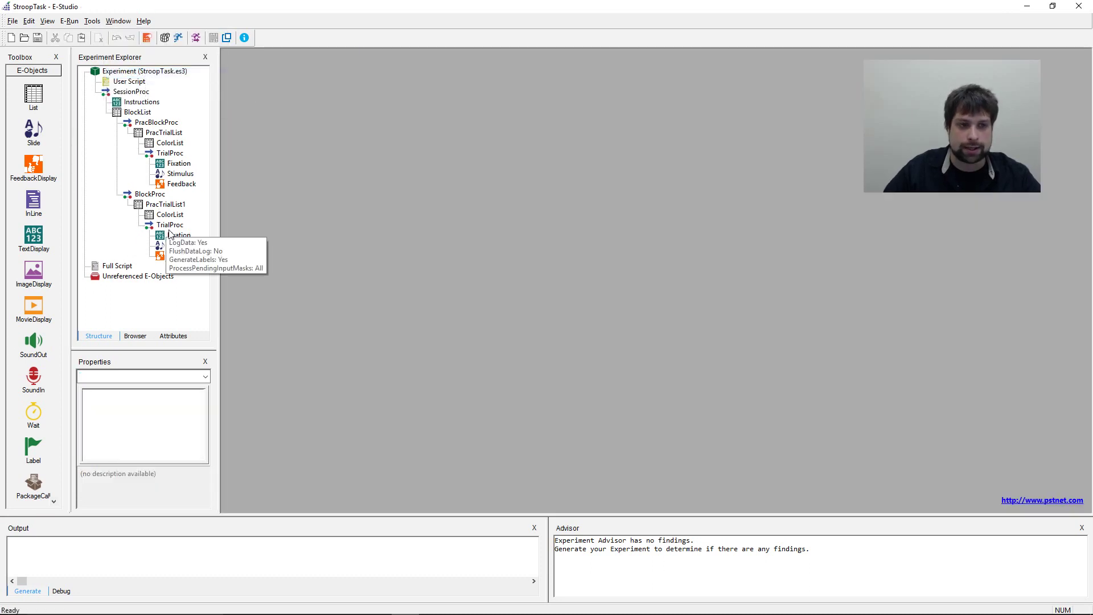
double_click(167, 205)
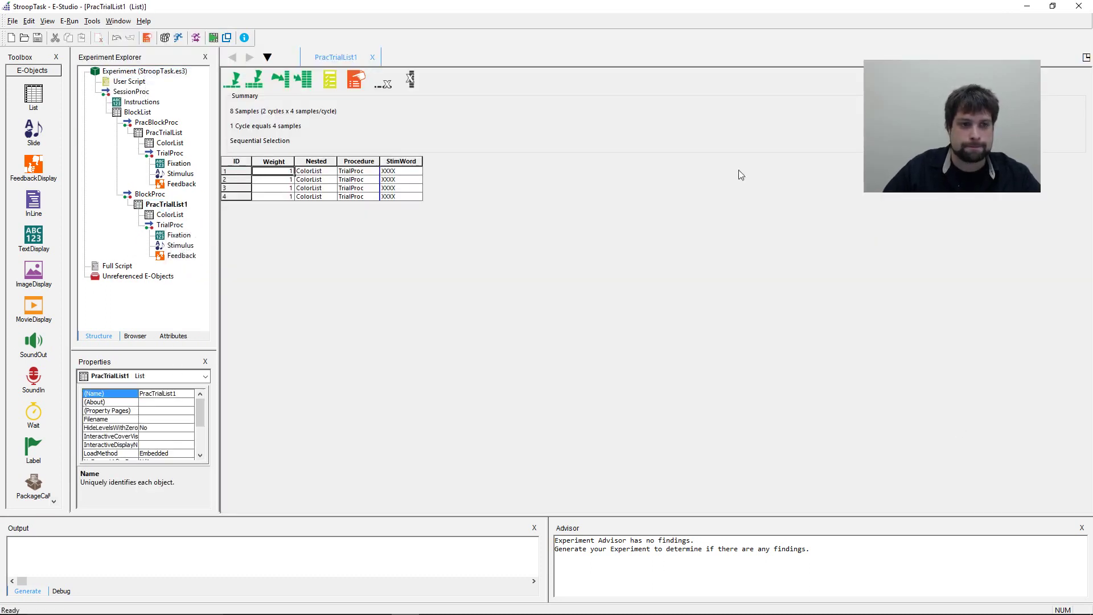
Rename the PracTrialList1 list under BlockProc as TrialList.
click(164, 204)
key(F2)
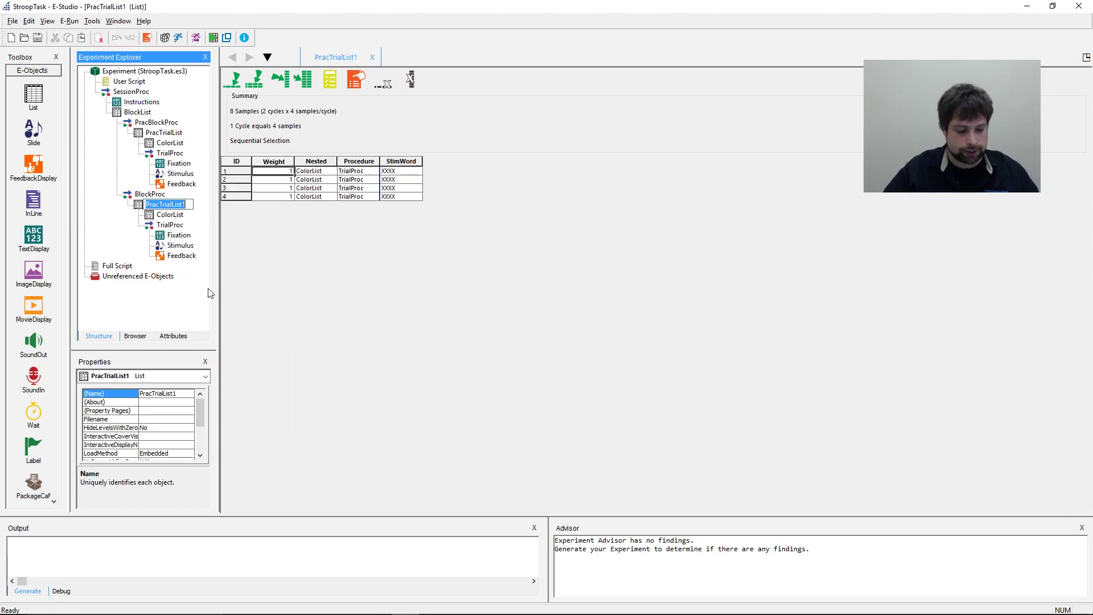
text(TrialList)
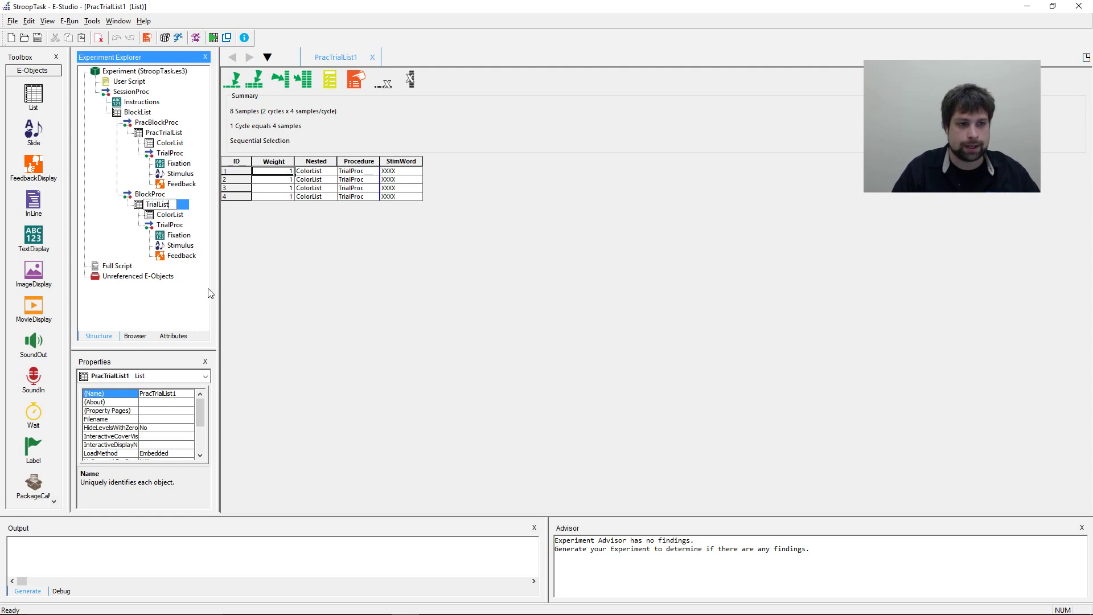
key(Return)
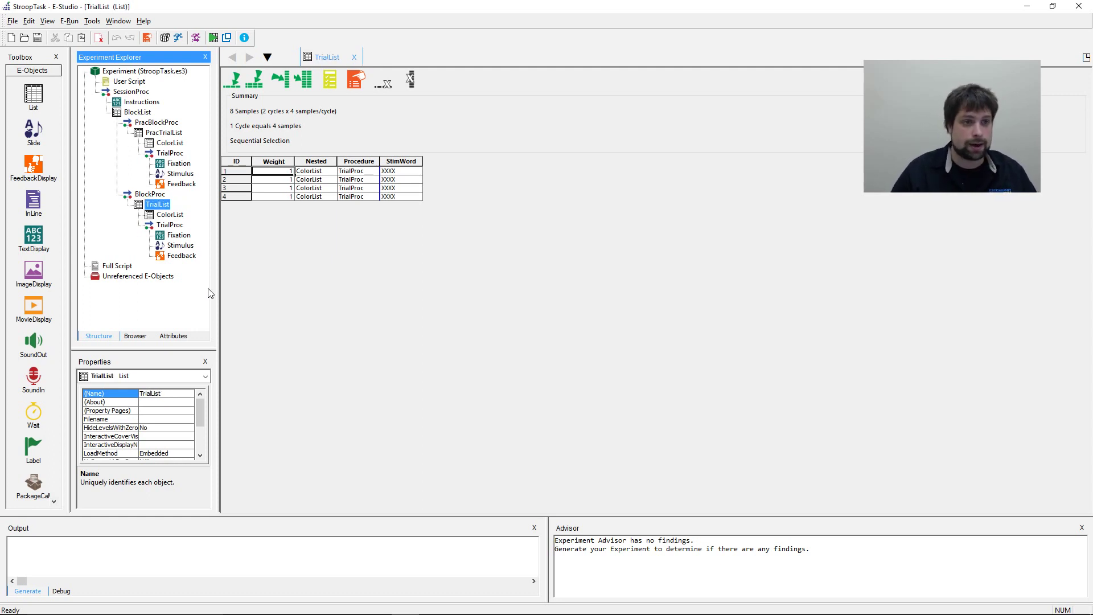
click(312, 268)
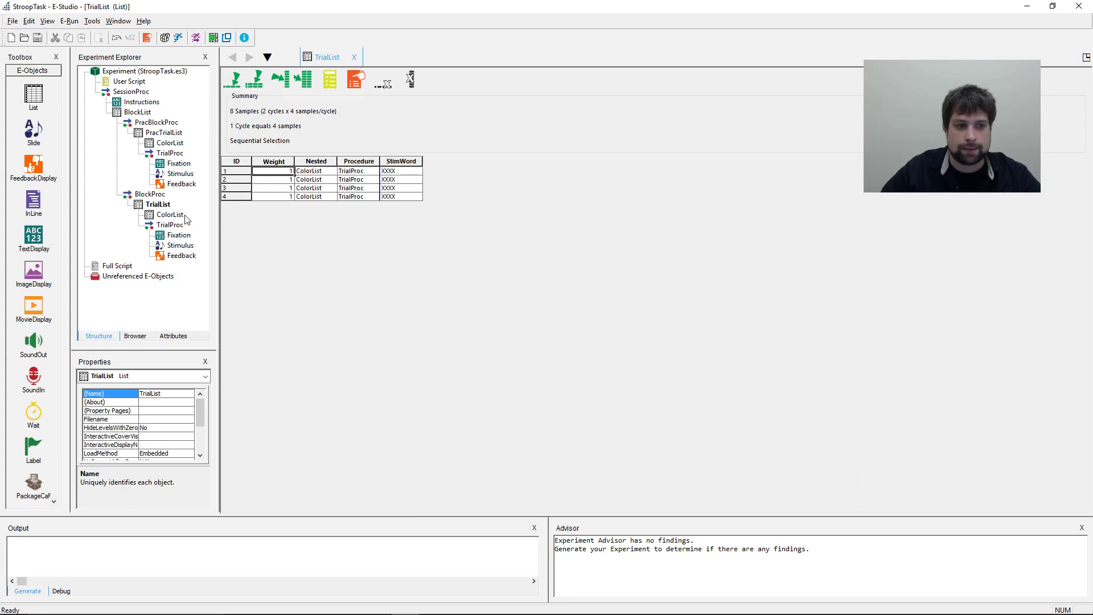
Set the StimWord values in TrialList rows 1 to 4 to green, red, yellow and blue.
click(400, 171)
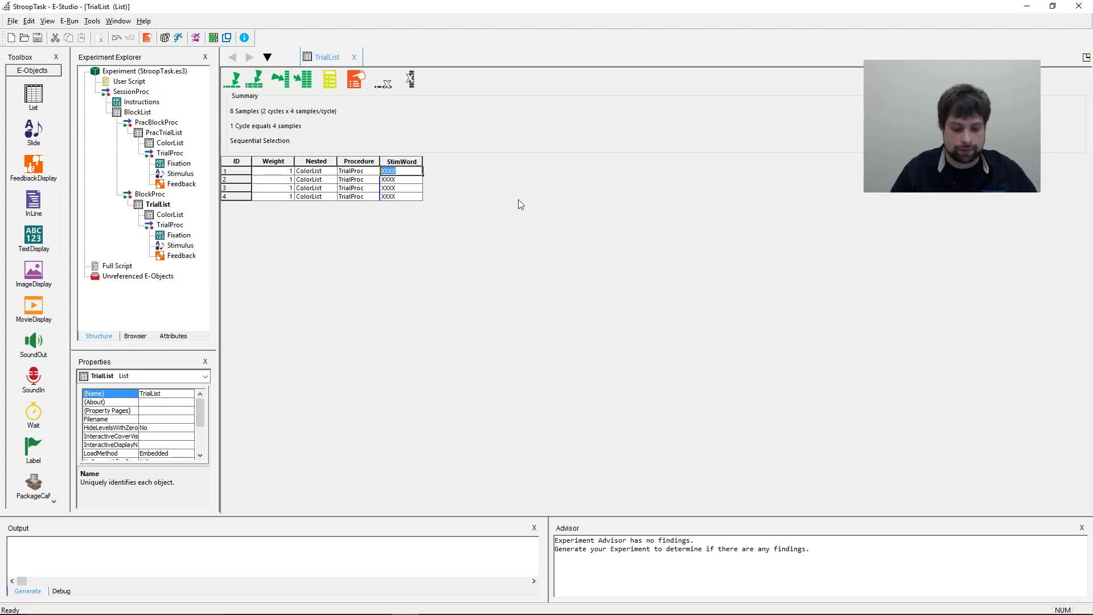
text(green)
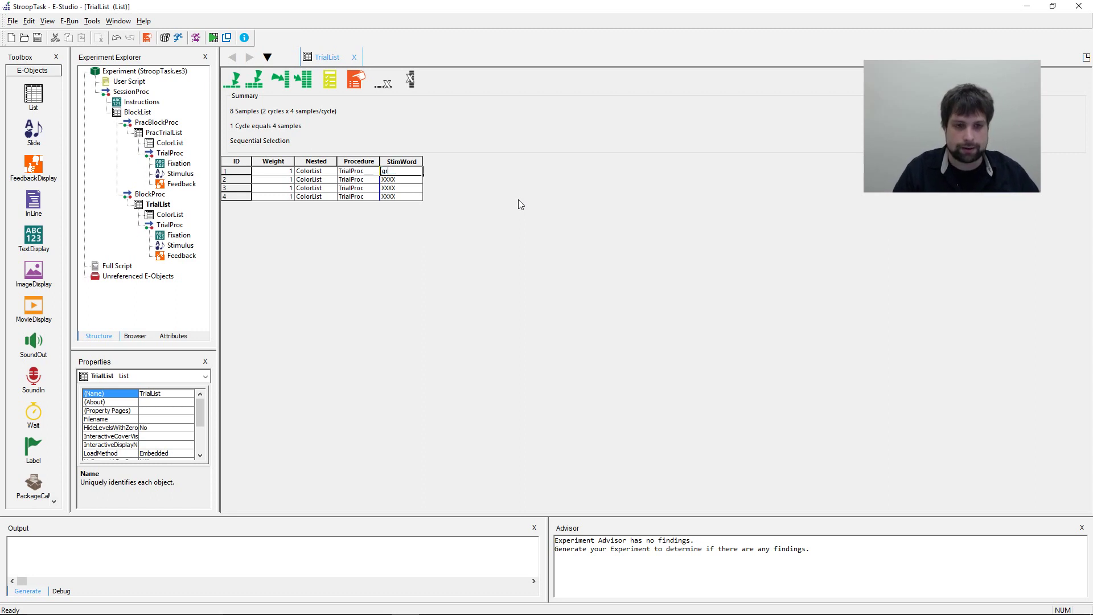
key(Return)
text(red)
key(Return)
text(blue)
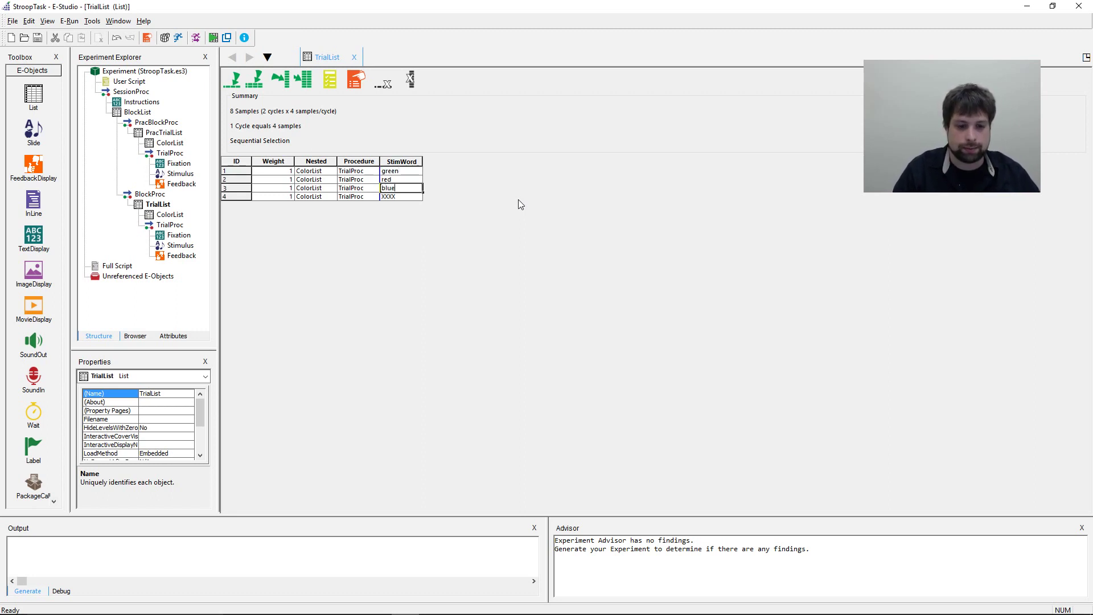
key(BackSpace)
key(BackSpace)
key(BackSpace)
key(BackSpace)
text(yellow)
key(Return)
text(blue)
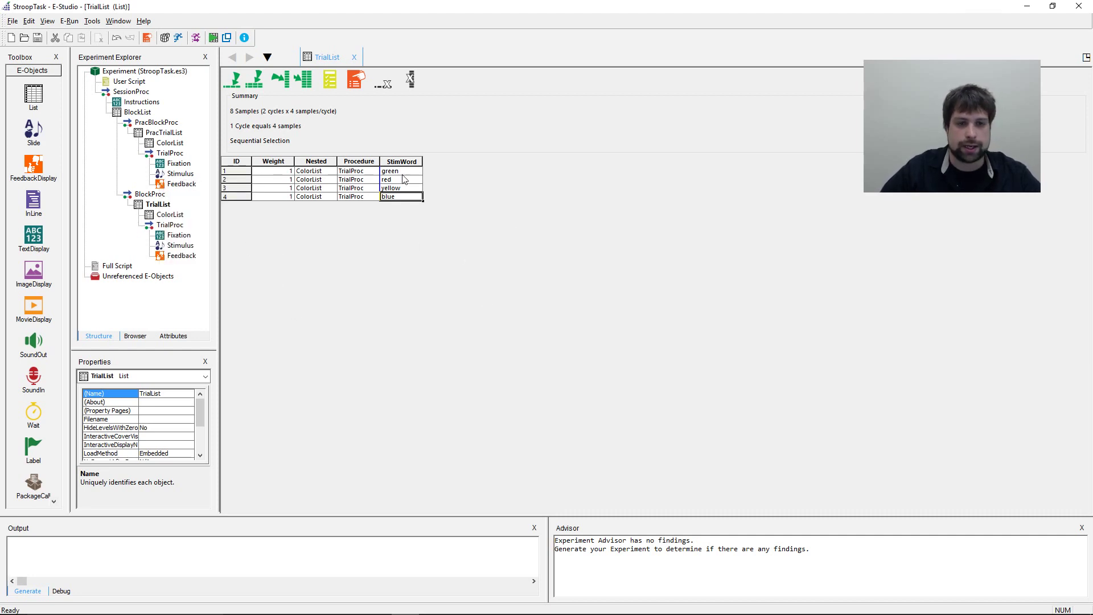
drag(398, 171, 402, 197)
key(ctrl+c)
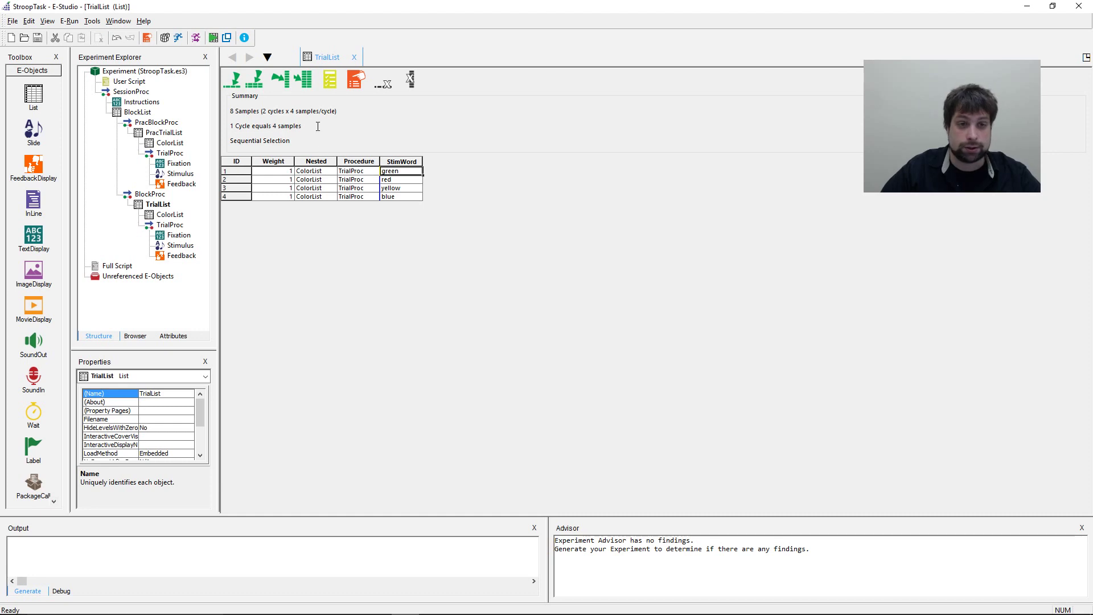
Set TrialList to exit after 30 cycles in its Reset/Exit properties and apply the change.
click(355, 80)
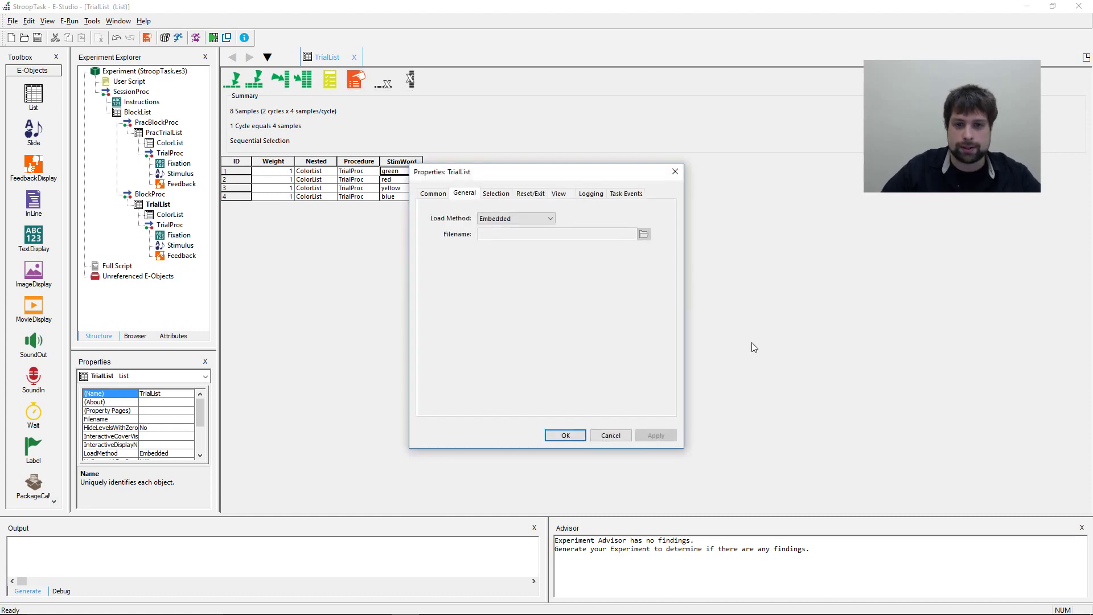
click(529, 194)
double_click(583, 295)
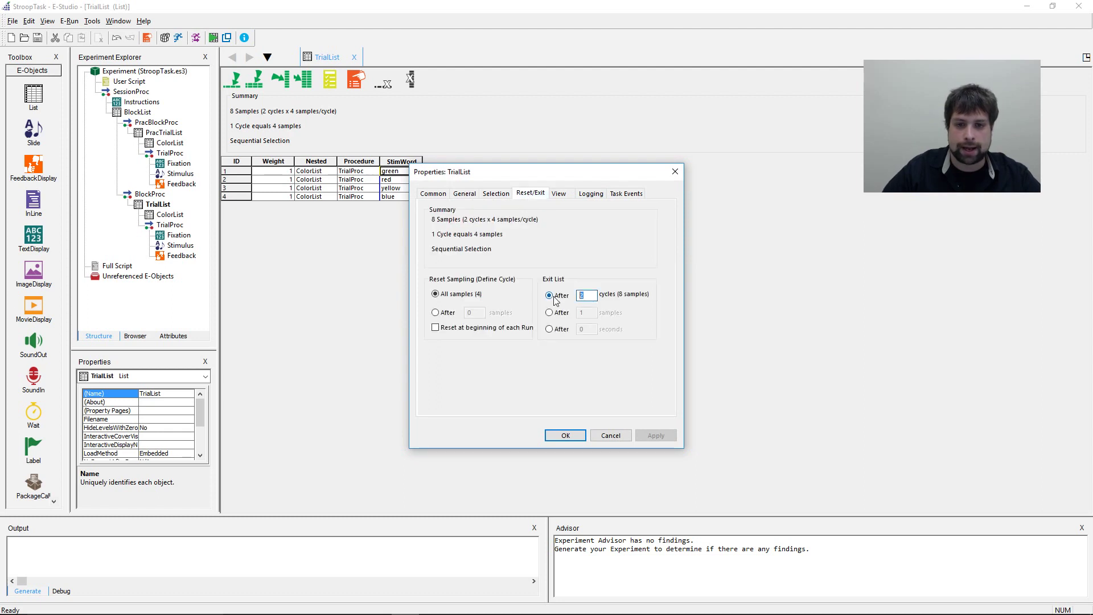
text(30)
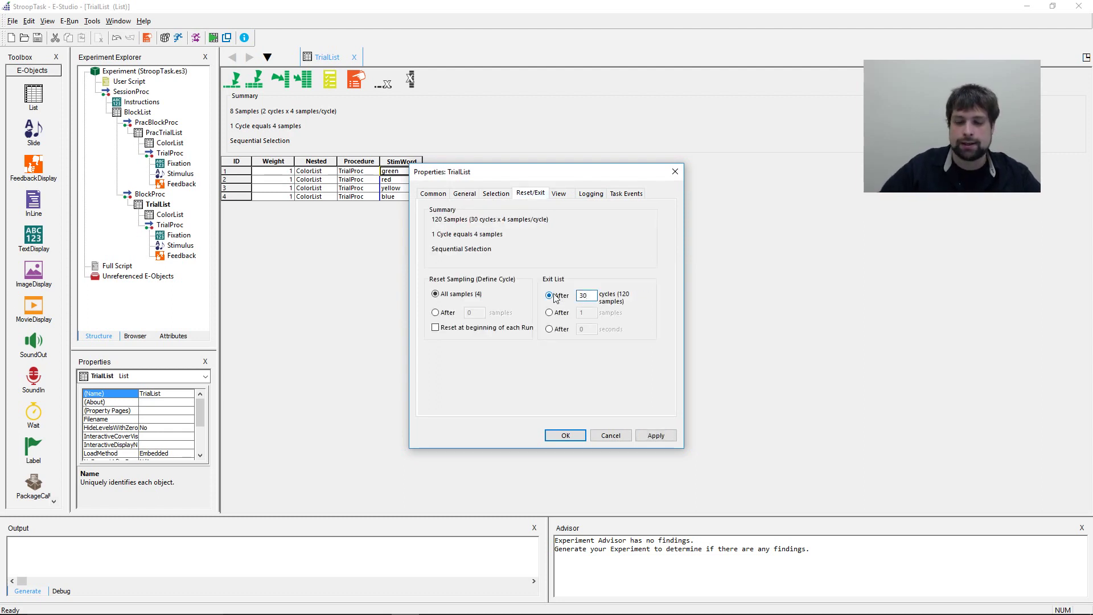
click(656, 435)
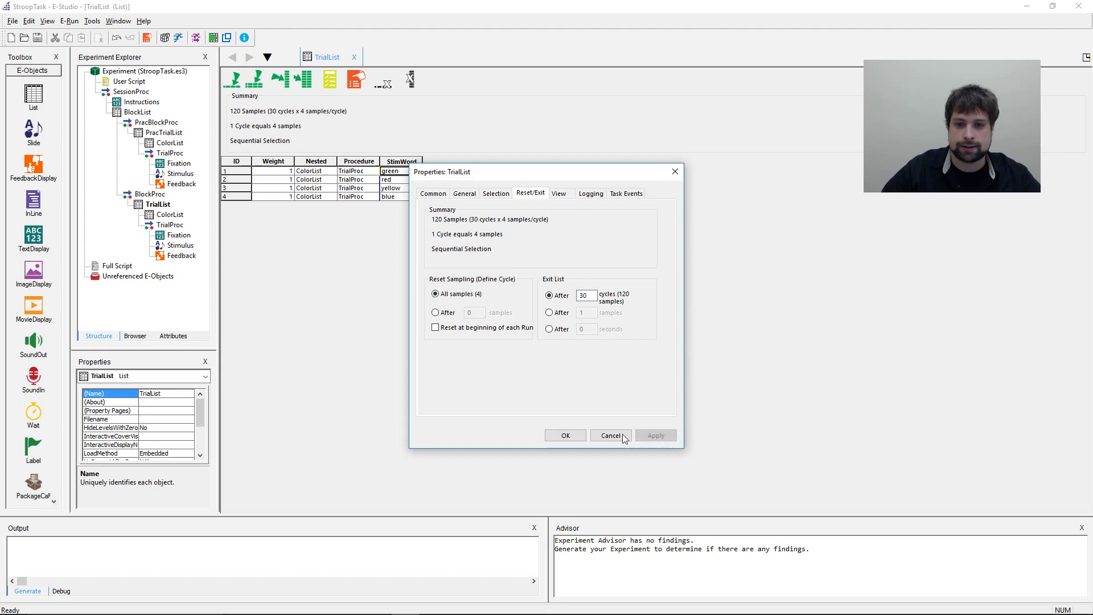
Close the TrialList properties and compare the contents of ColorList, PracTrialList and TrialList.
click(565, 435)
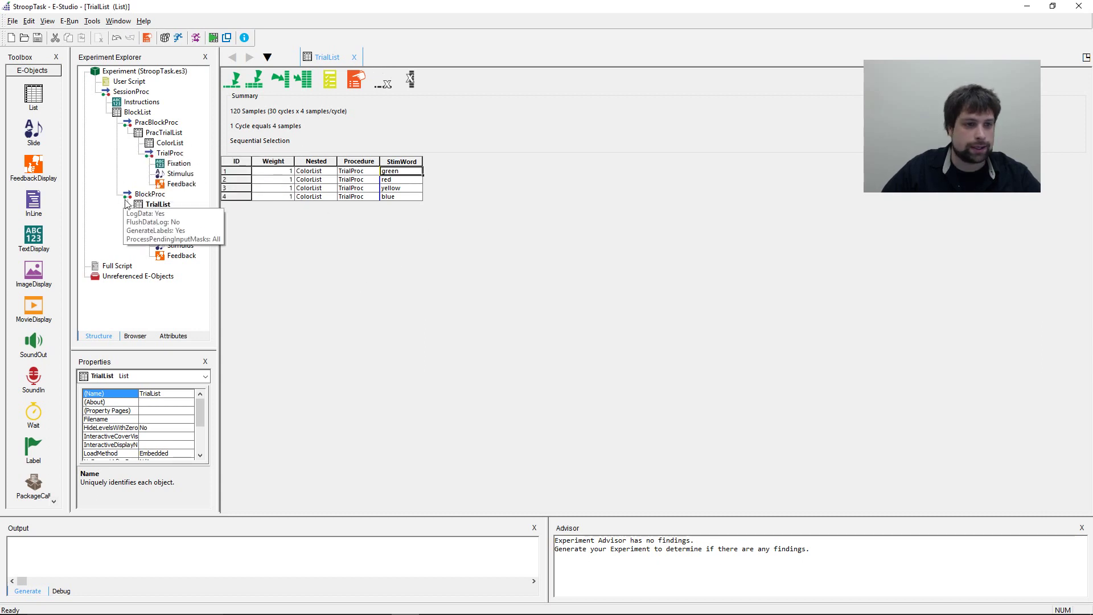
click(171, 215)
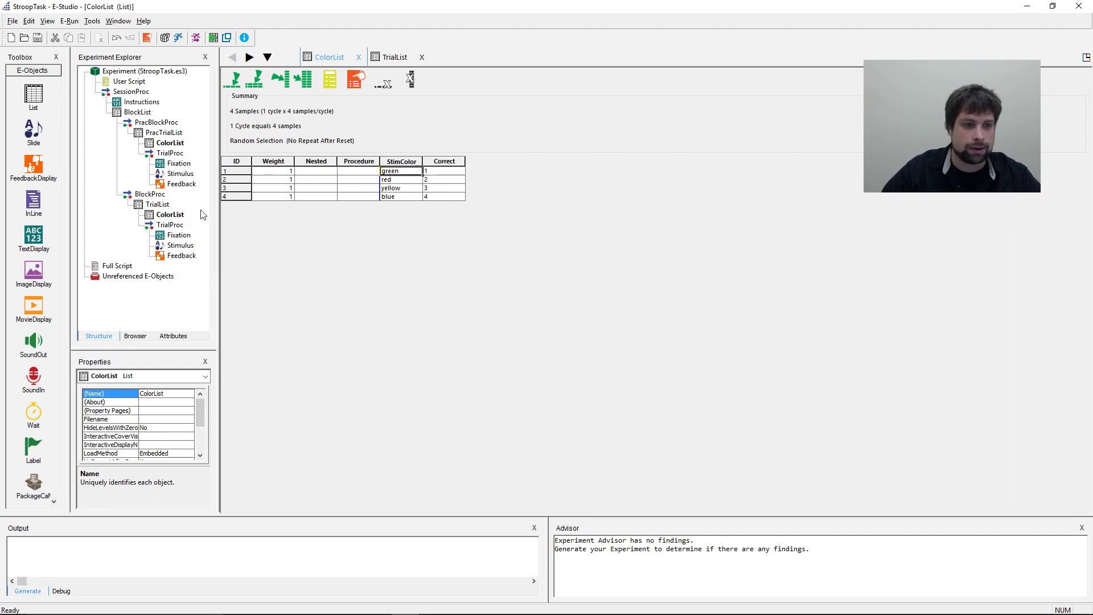
double_click(162, 204)
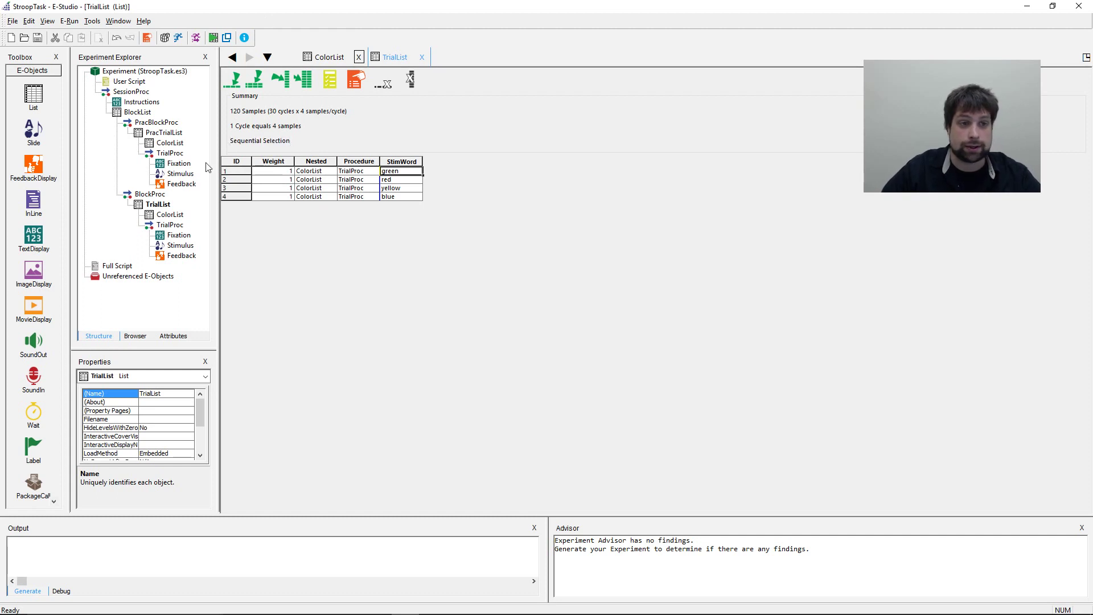
double_click(164, 133)
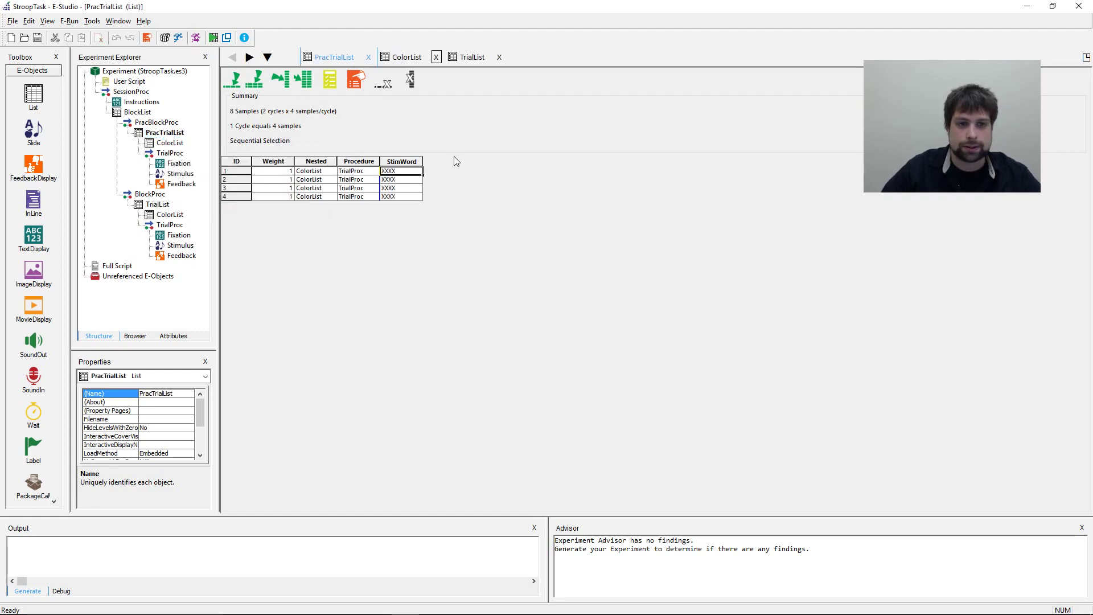
mouse_move(405, 174)
mouse_down()
mouse_move(407, 196)
mouse_move(406, 176)
mouse_up()
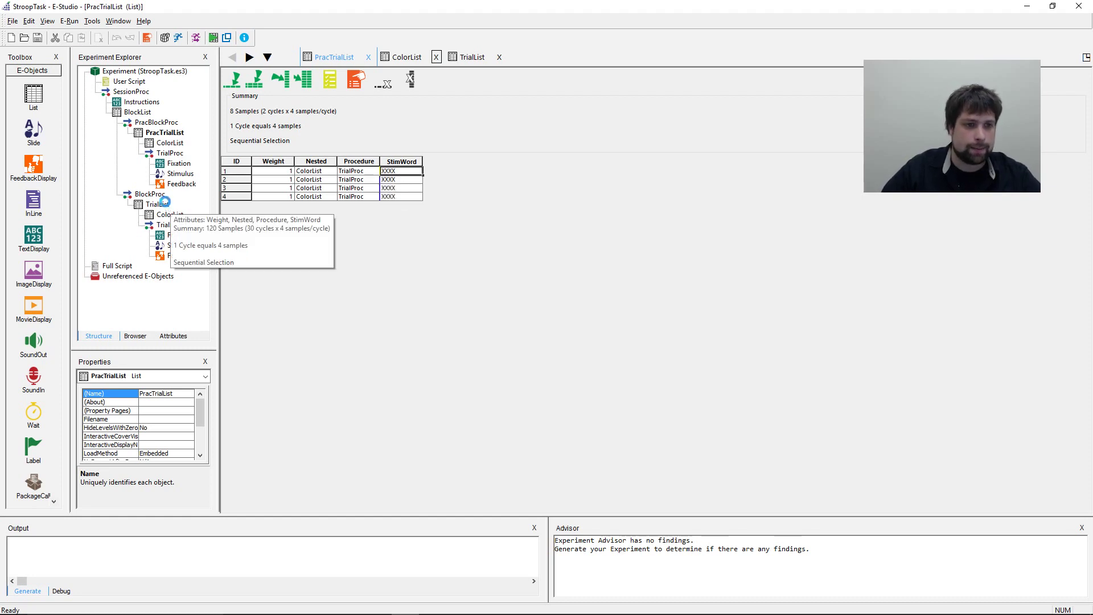
double_click(158, 204)
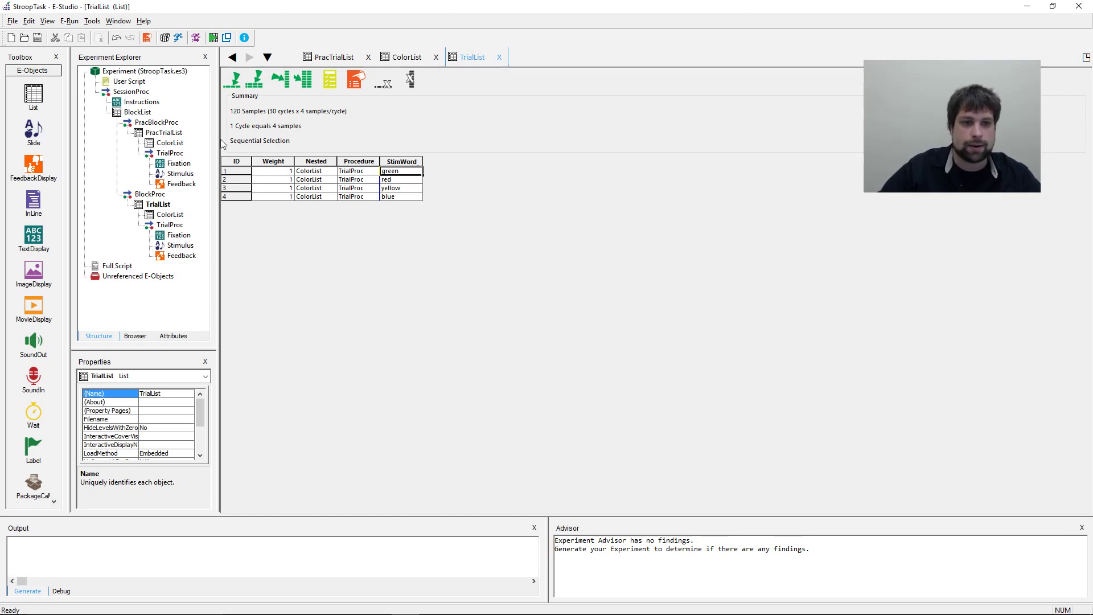
Set TrialList's selection order to Random in its properties and apply the change.
click(355, 81)
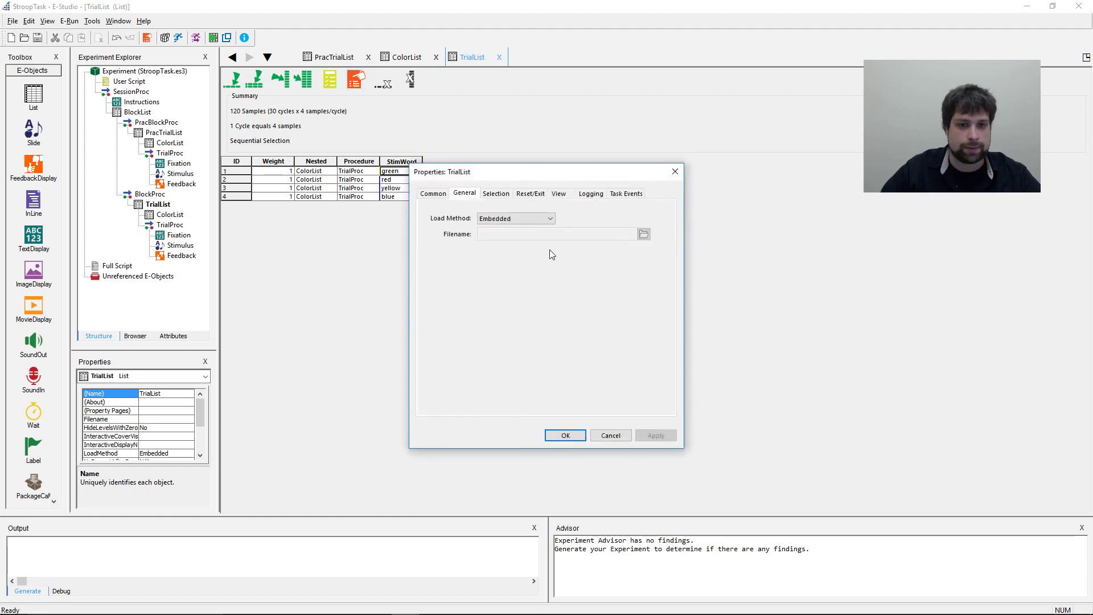
click(519, 194)
click(495, 194)
click(492, 226)
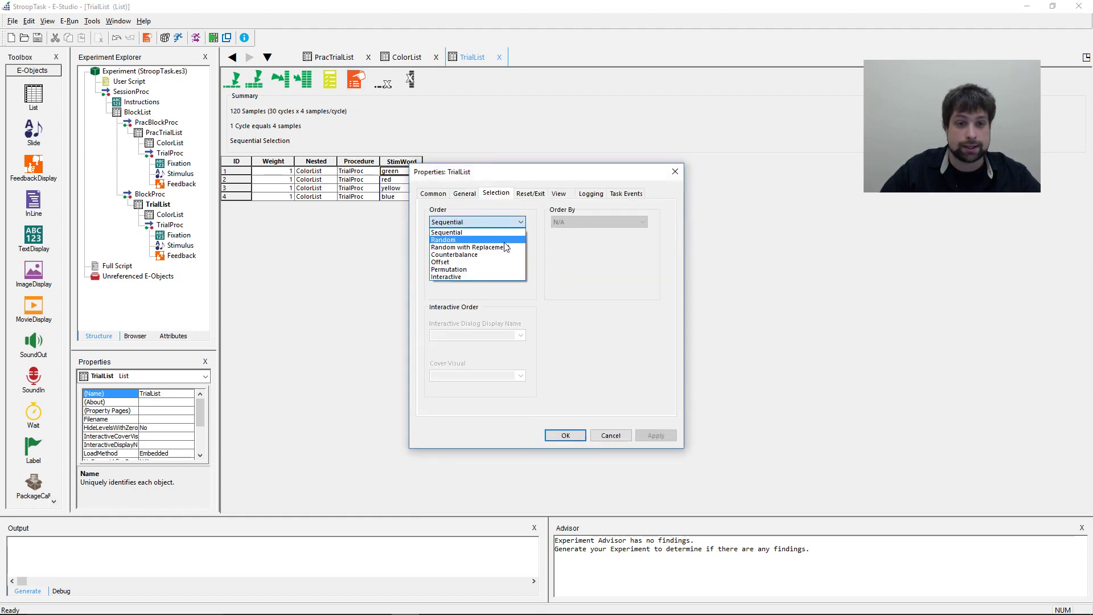
click(505, 239)
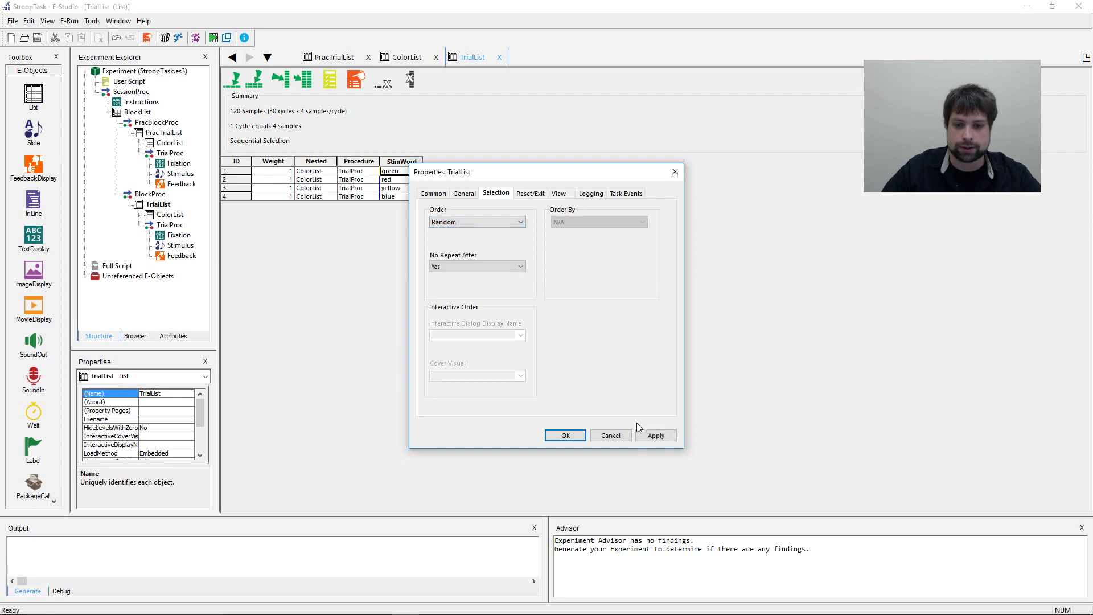
click(654, 435)
click(576, 433)
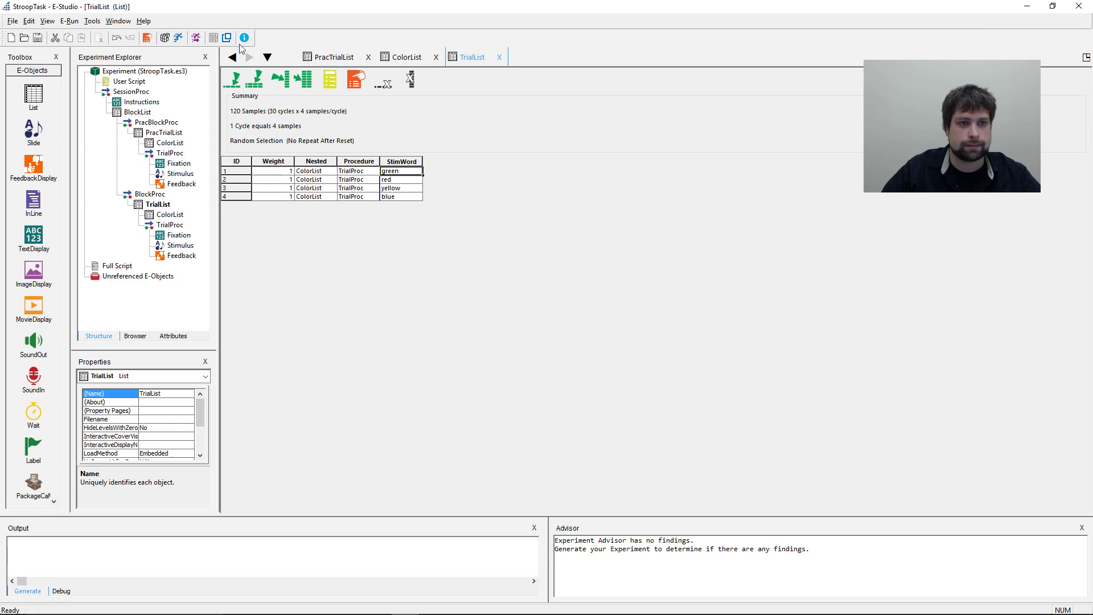
Open the Test Manager and expand BlockProc down to the objects in its TrialProc in the Quick Start tree.
click(178, 38)
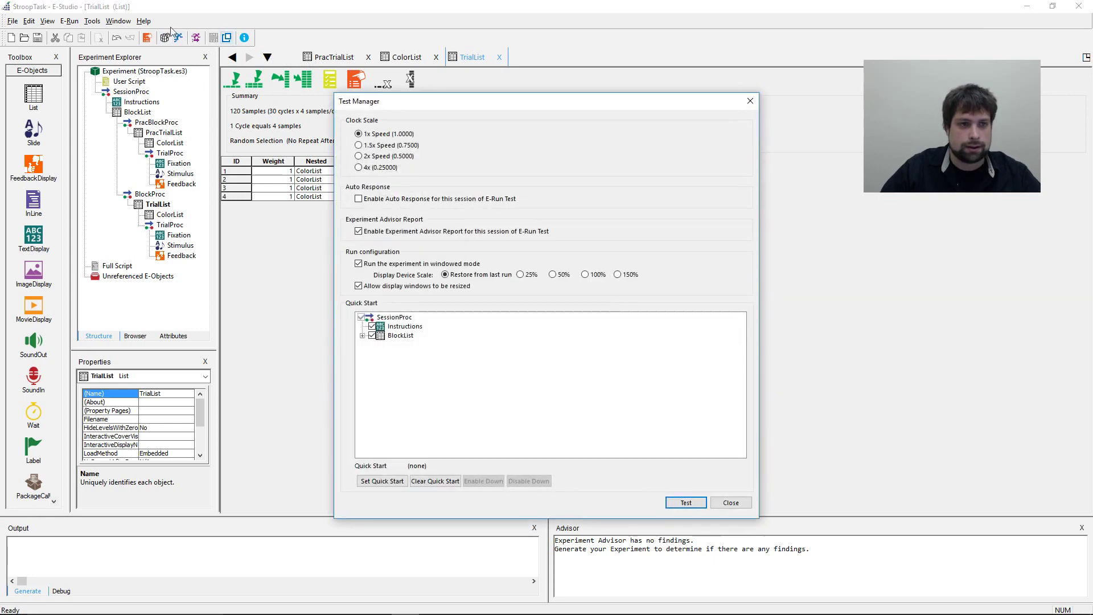
drag(583, 103, 603, 63)
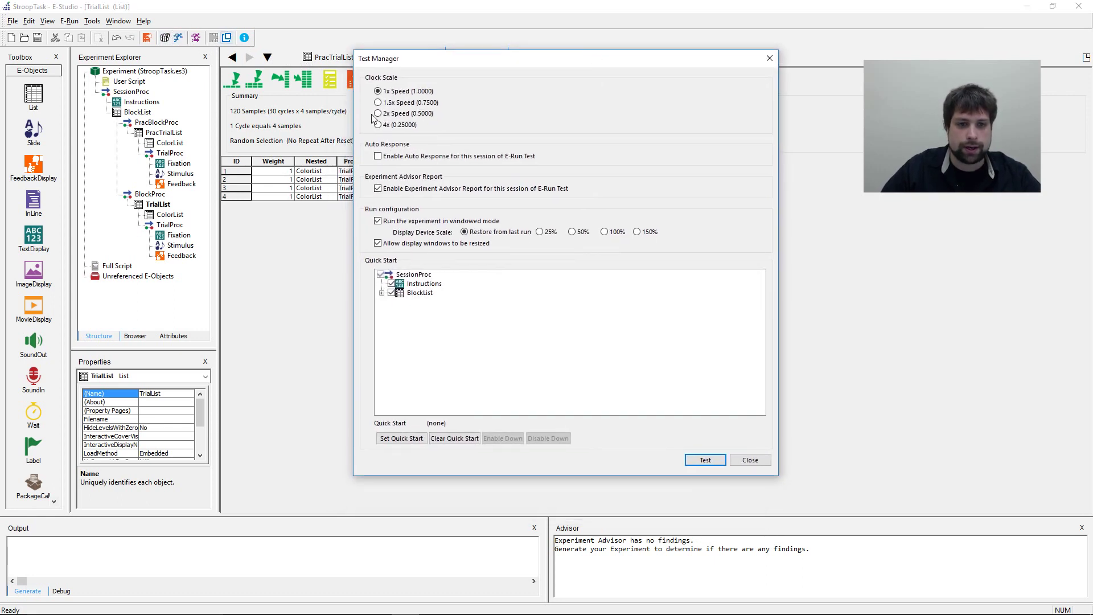
click(382, 293)
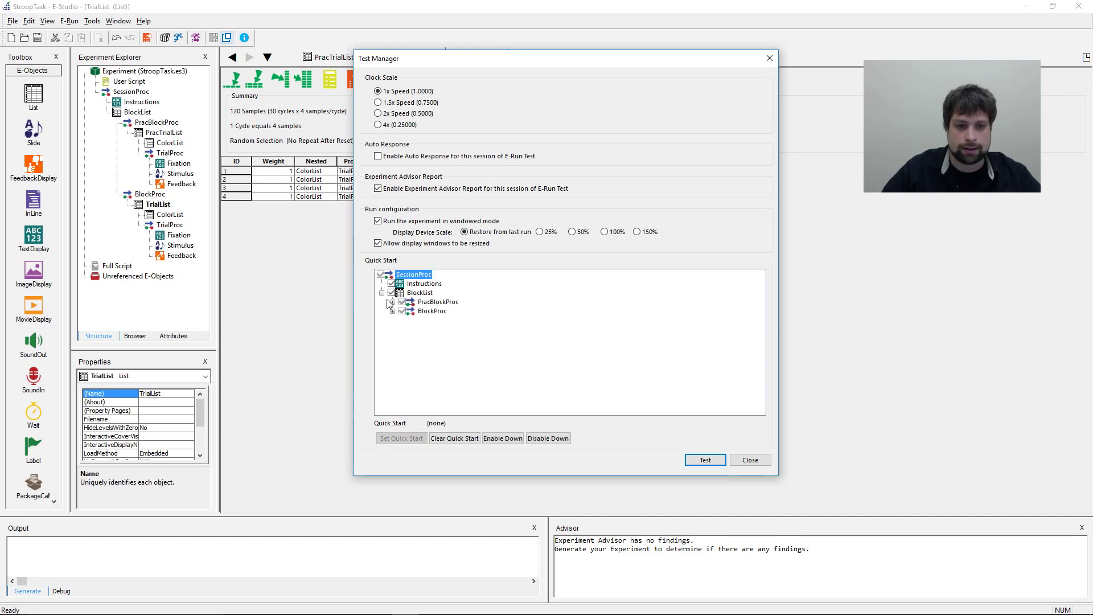
click(392, 311)
click(392, 311)
click(393, 311)
click(404, 320)
click(413, 329)
Expand PracBlockProc in the Quick Start tree and disable PracTrialList for the test run.
click(392, 302)
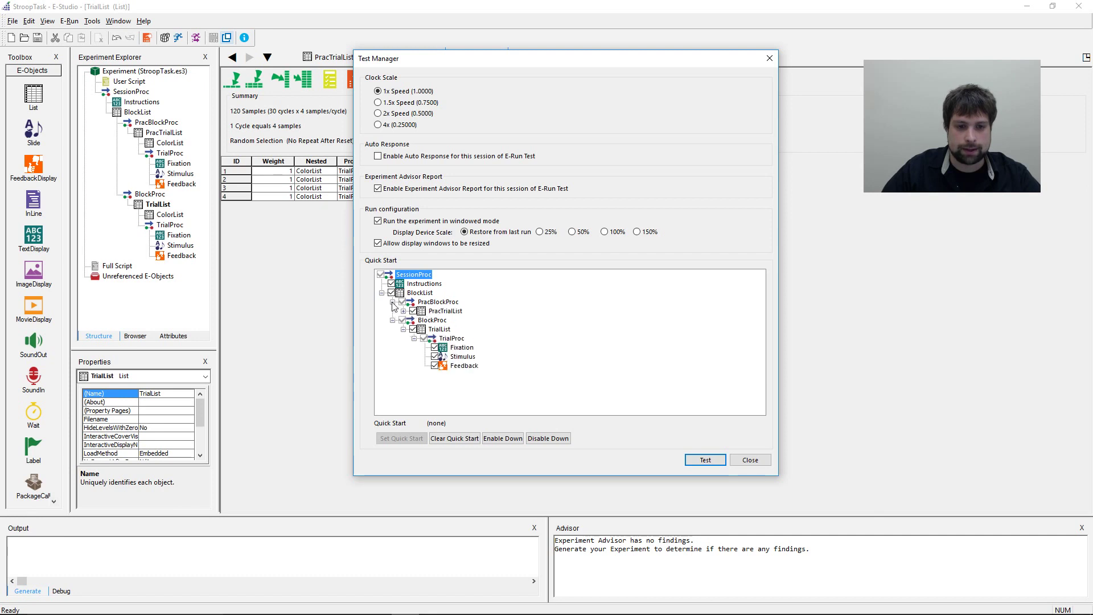
click(392, 303)
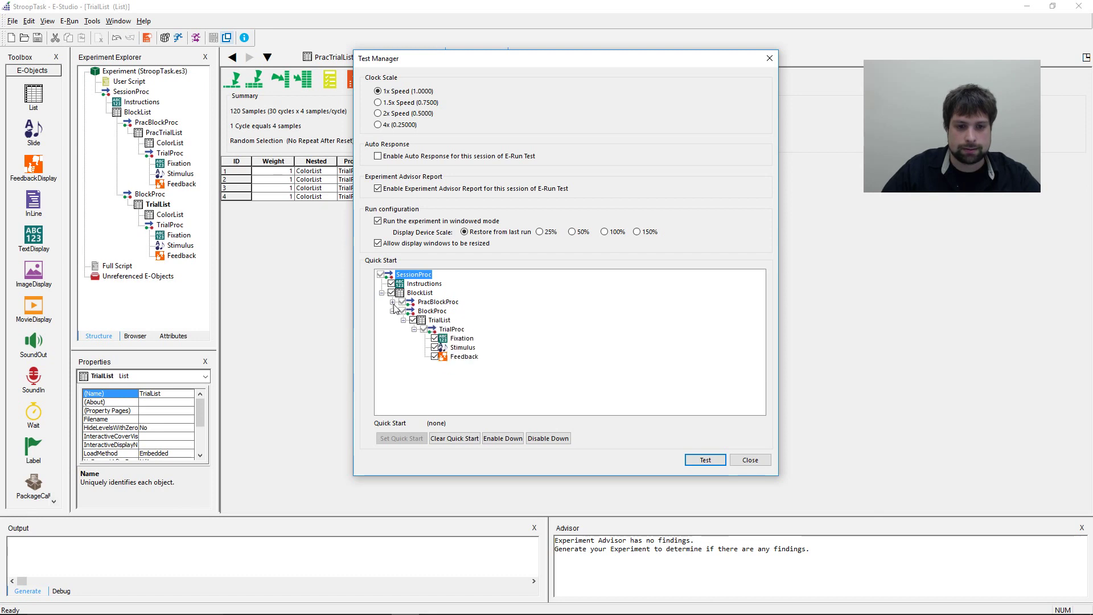
click(393, 301)
click(403, 311)
click(413, 320)
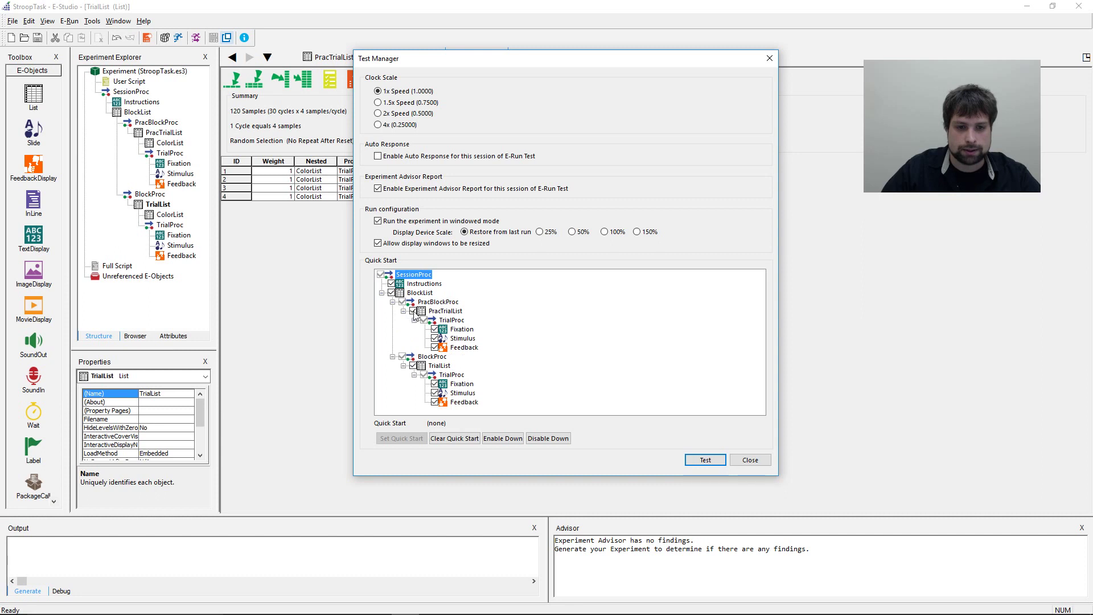
click(413, 311)
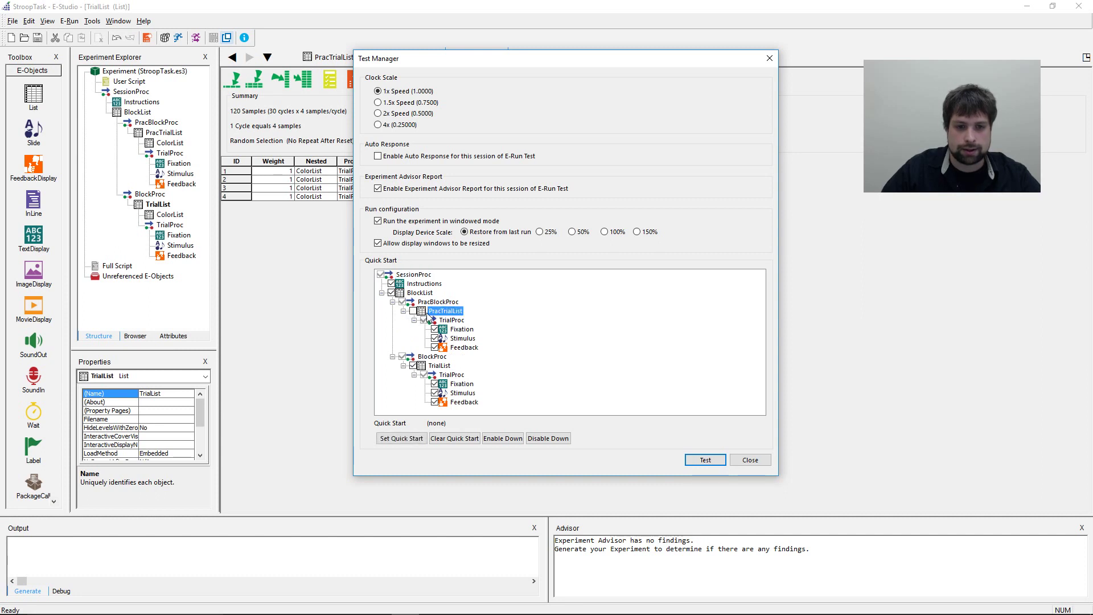
click(435, 338)
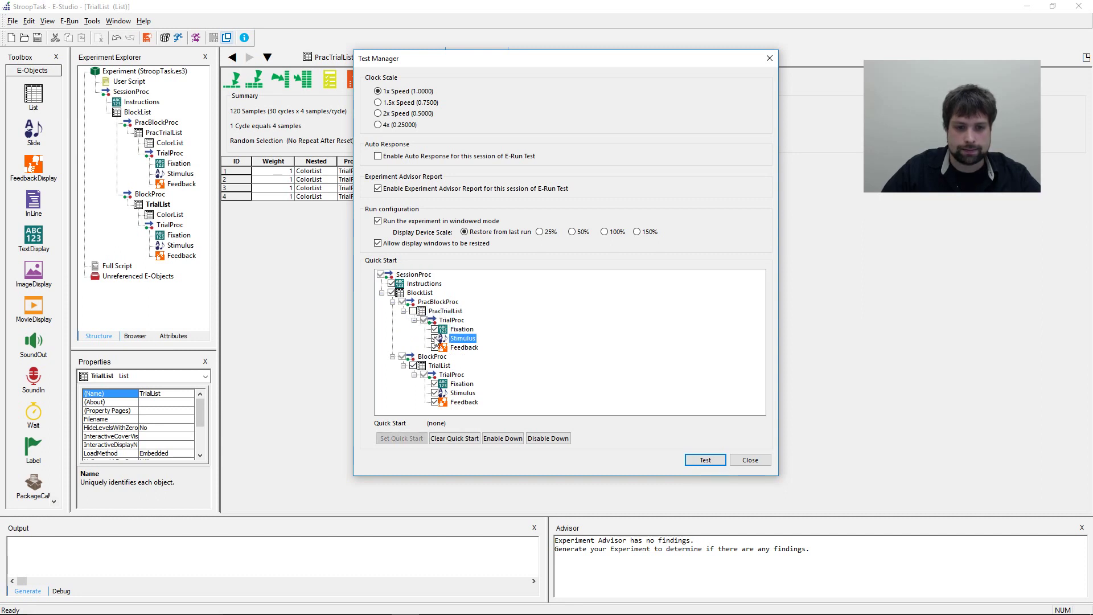
click(434, 338)
click(435, 347)
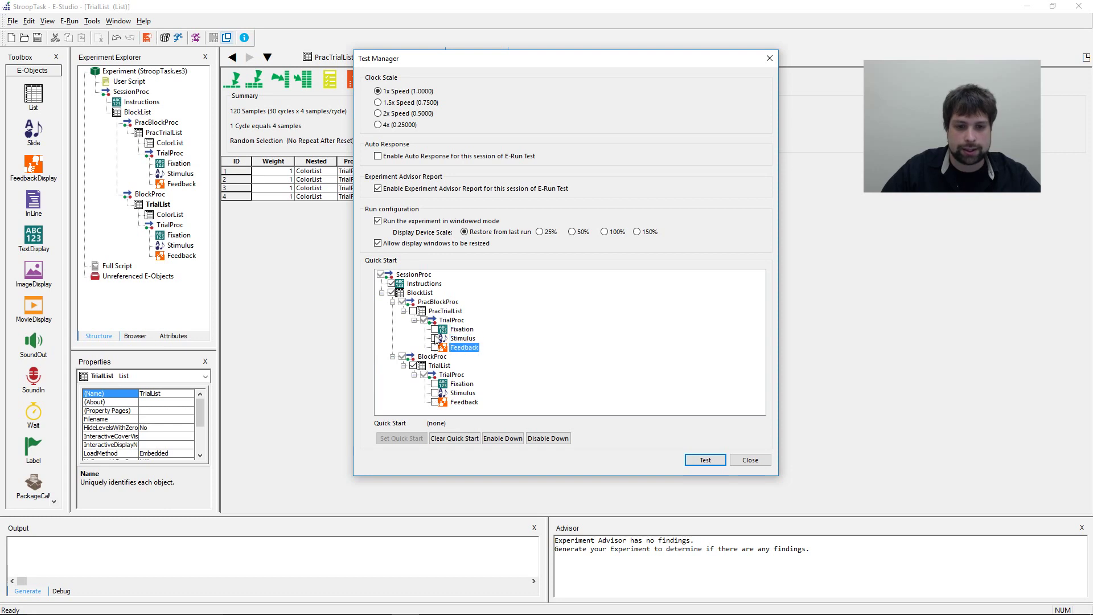
click(435, 330)
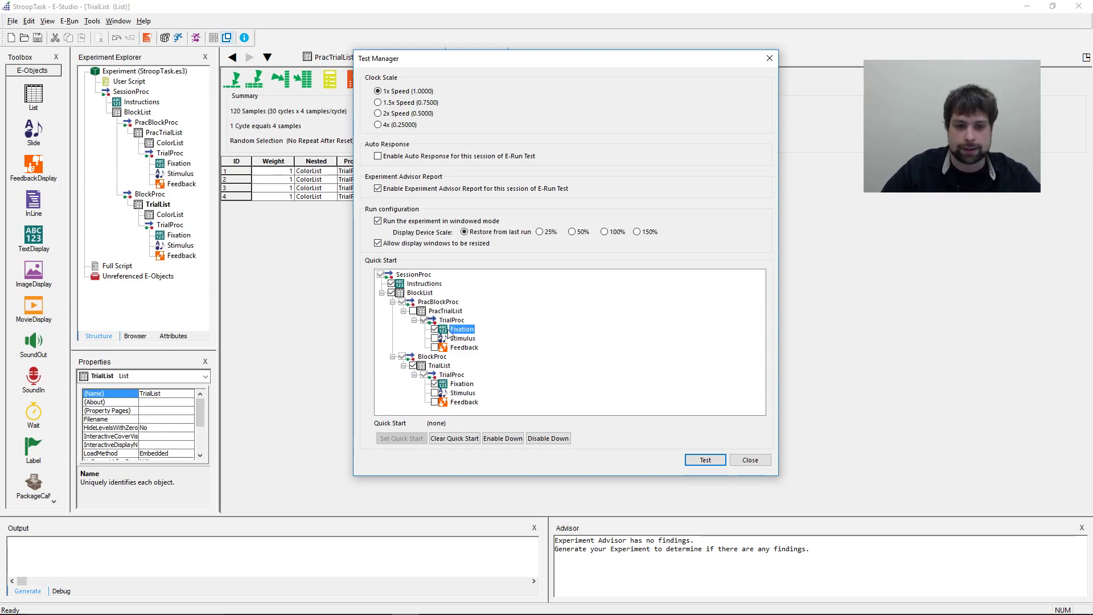
click(435, 338)
click(435, 347)
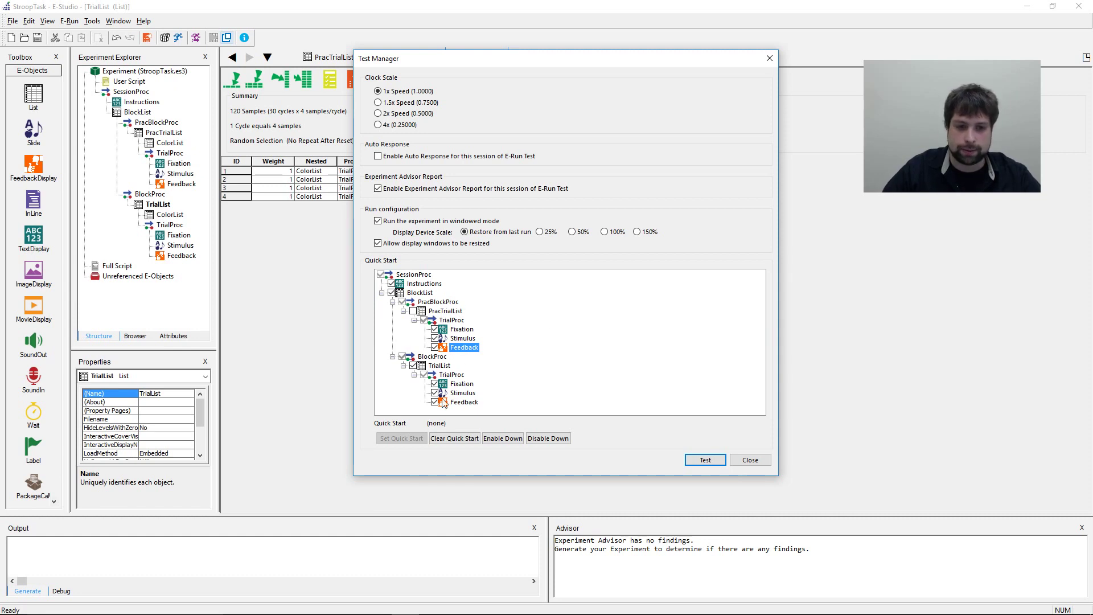
Launch the test run with subject number 1 and continue past the instructions.
click(705, 459)
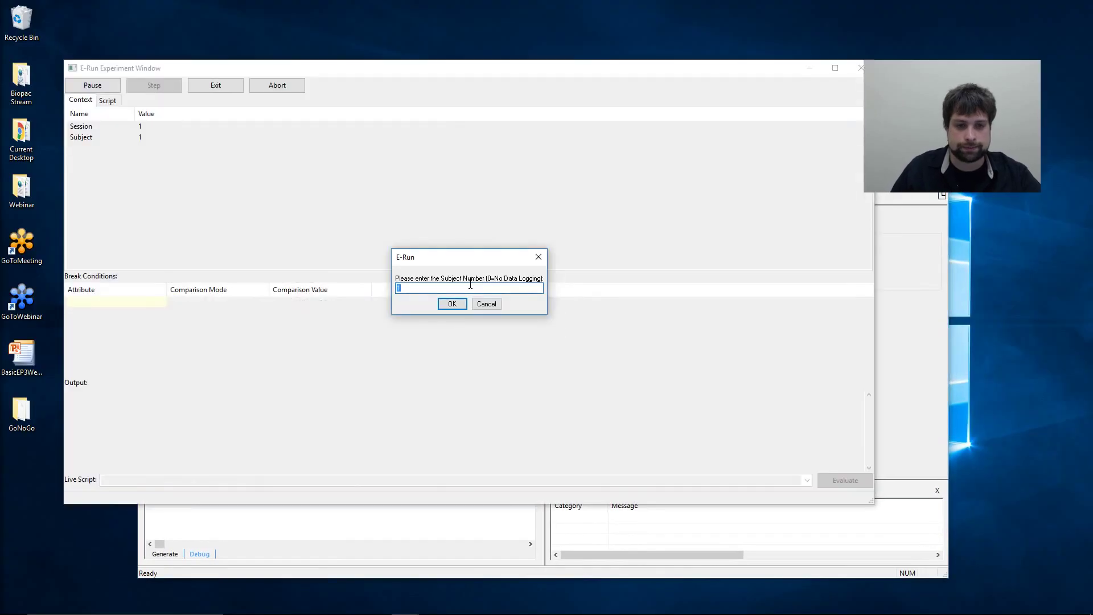
key(Return)
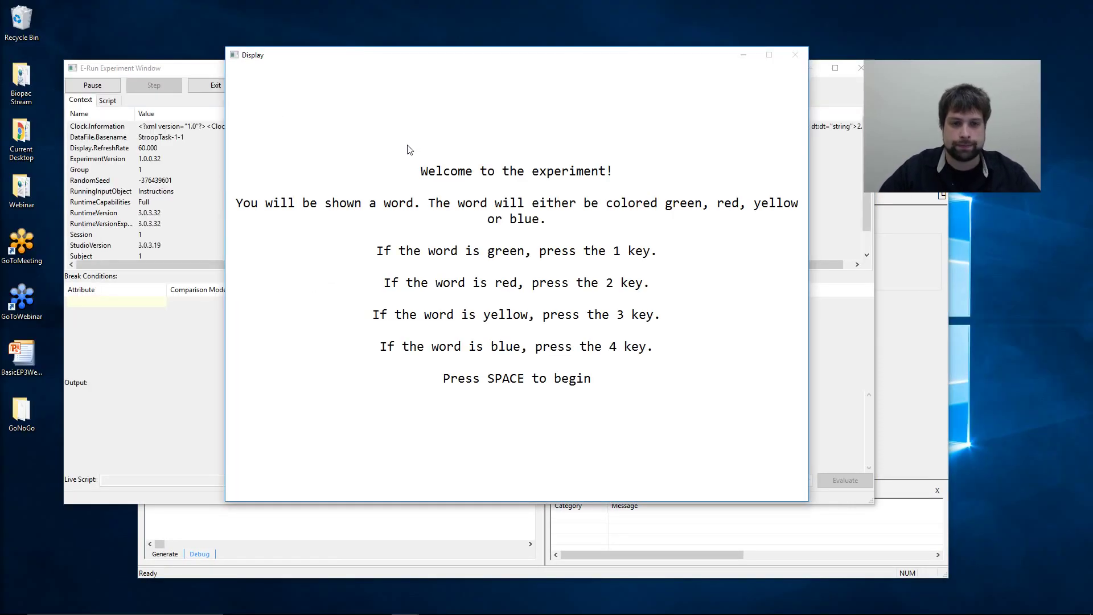
key(space)
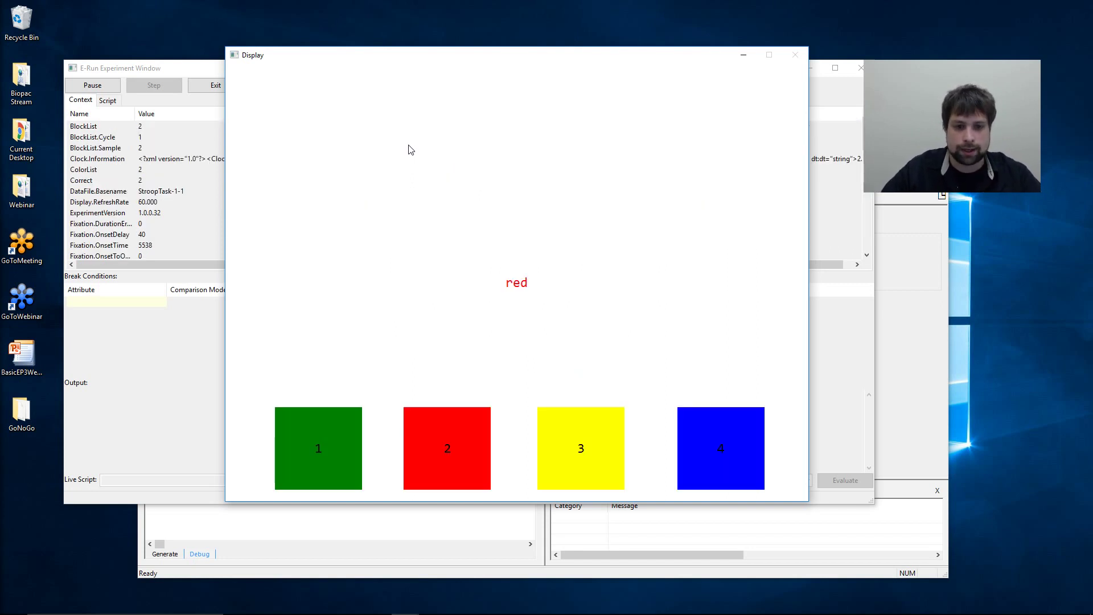
Answer the main block's trials by ink color (1 green, 2 red, 3 yellow, 4 blue), then switch to the E-Run Experiment Window.
key(2)
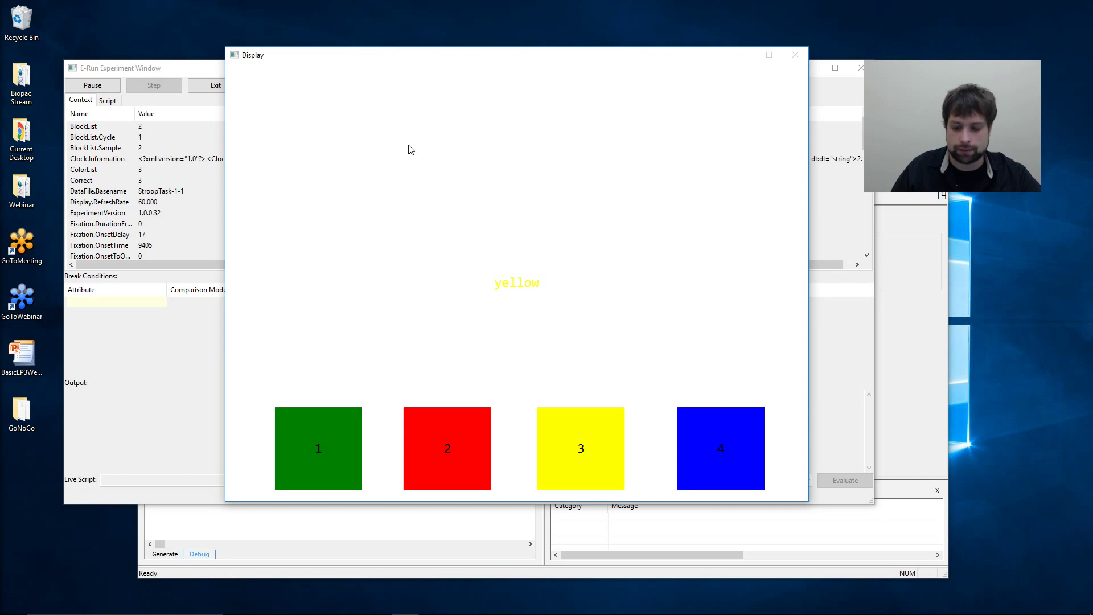
key(3)
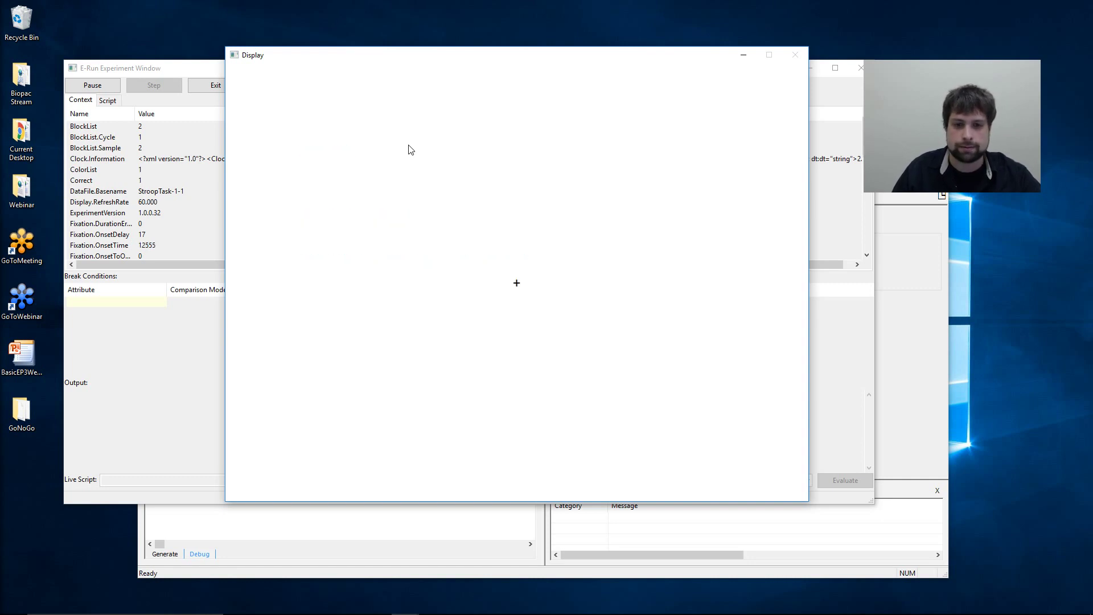
key(1)
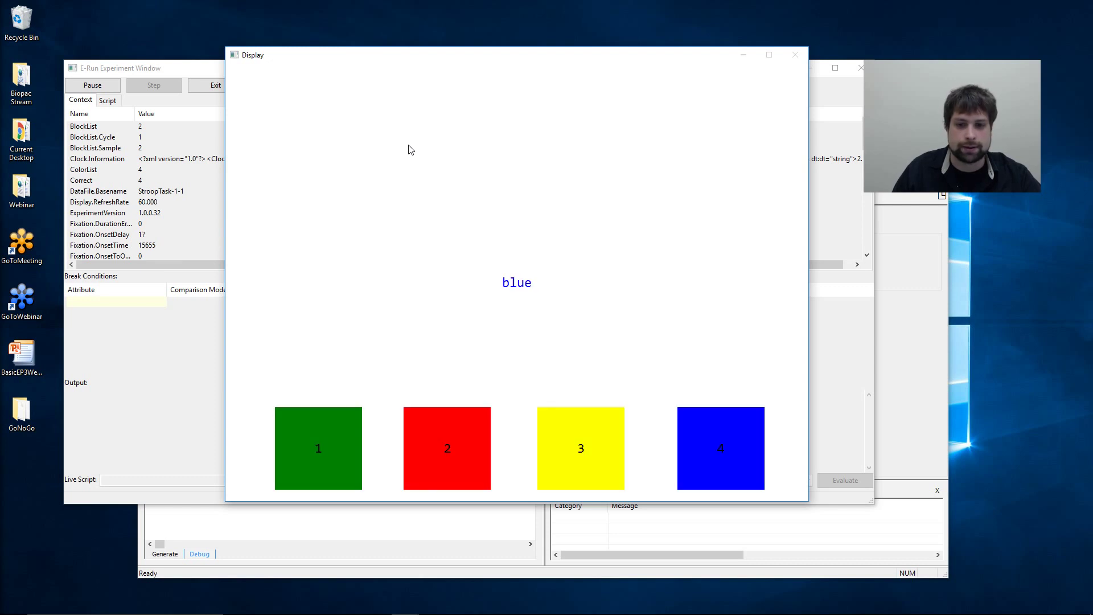
key(4)
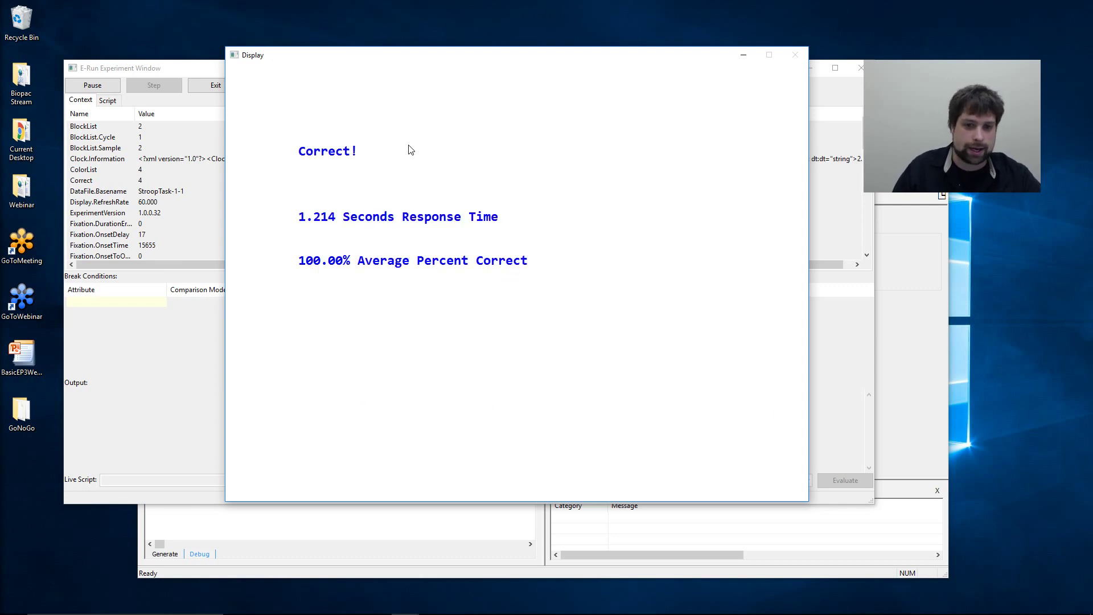
key(2)
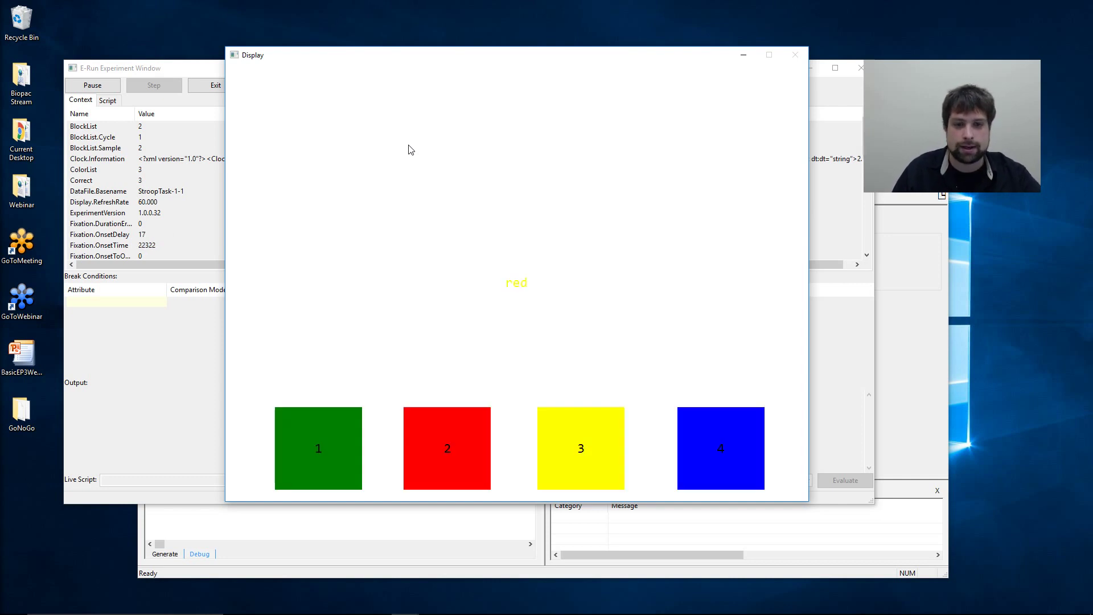
key(3)
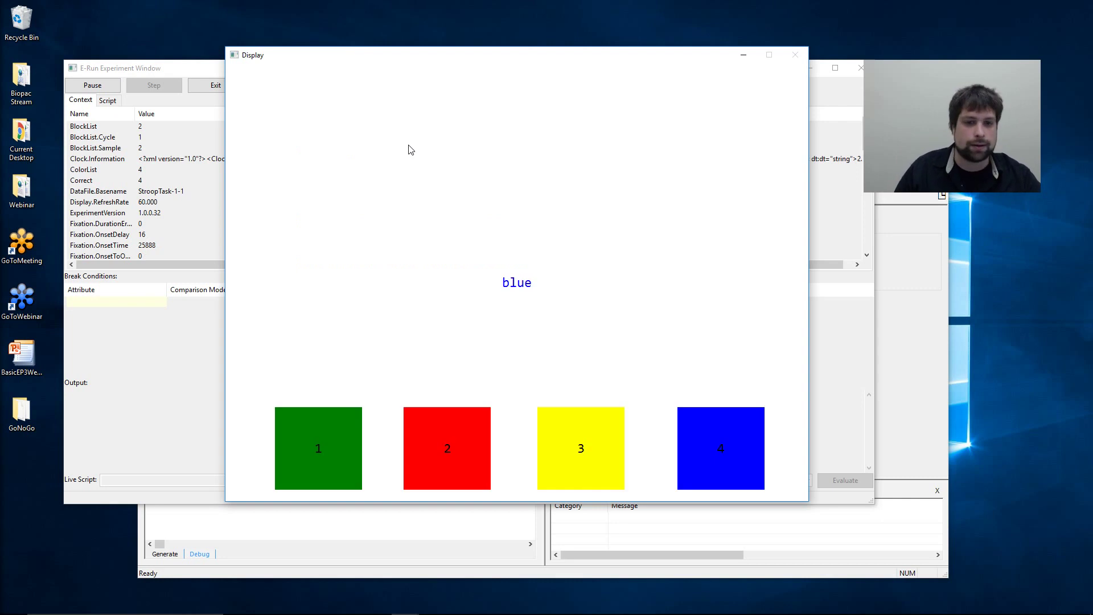
key(4)
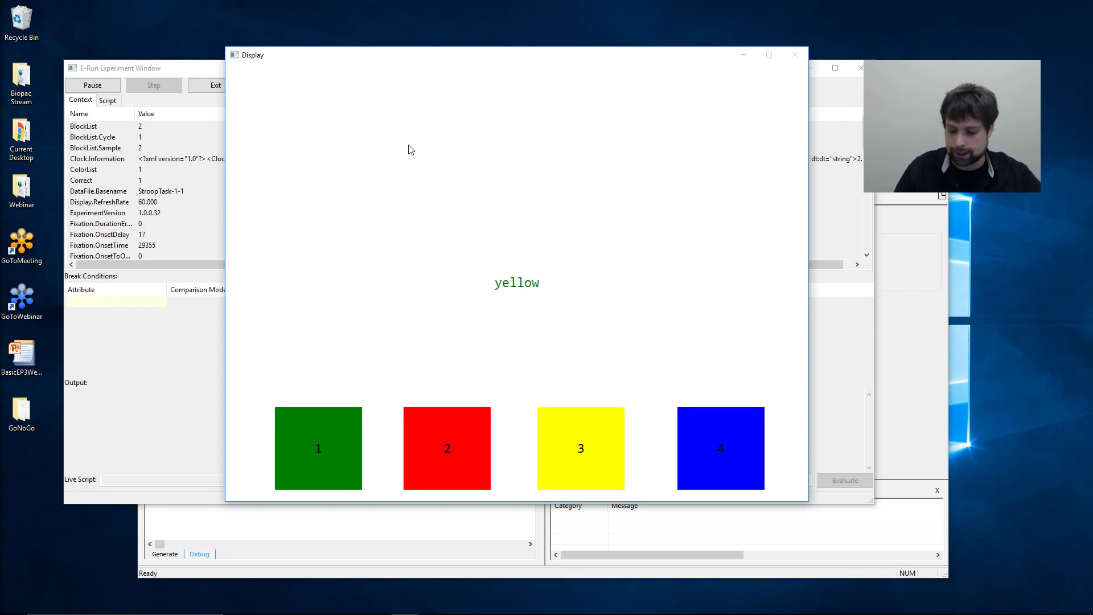
key(1)
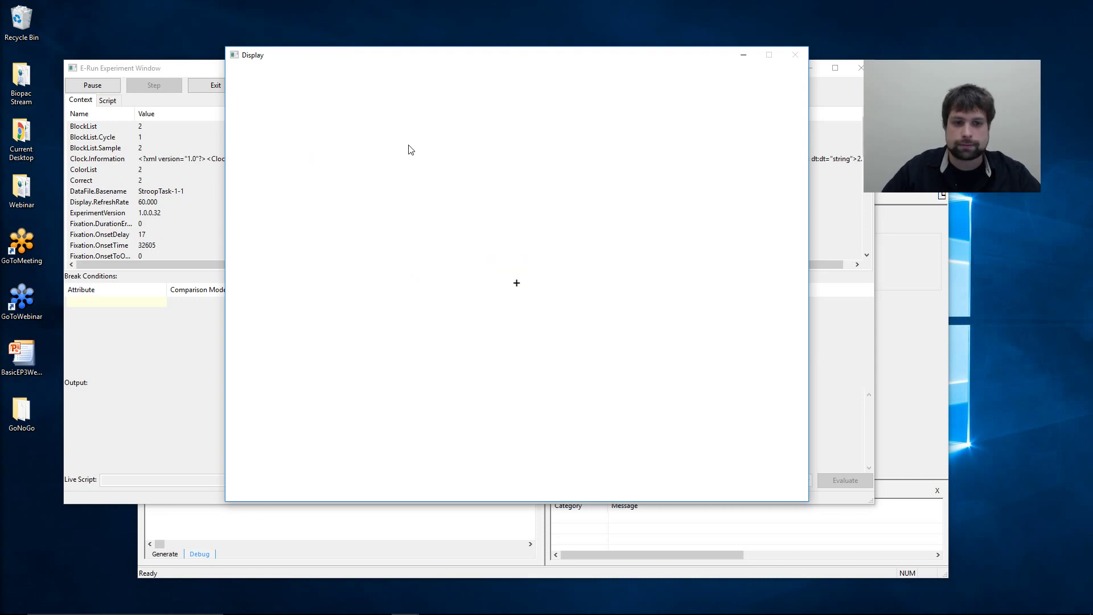
key(1)
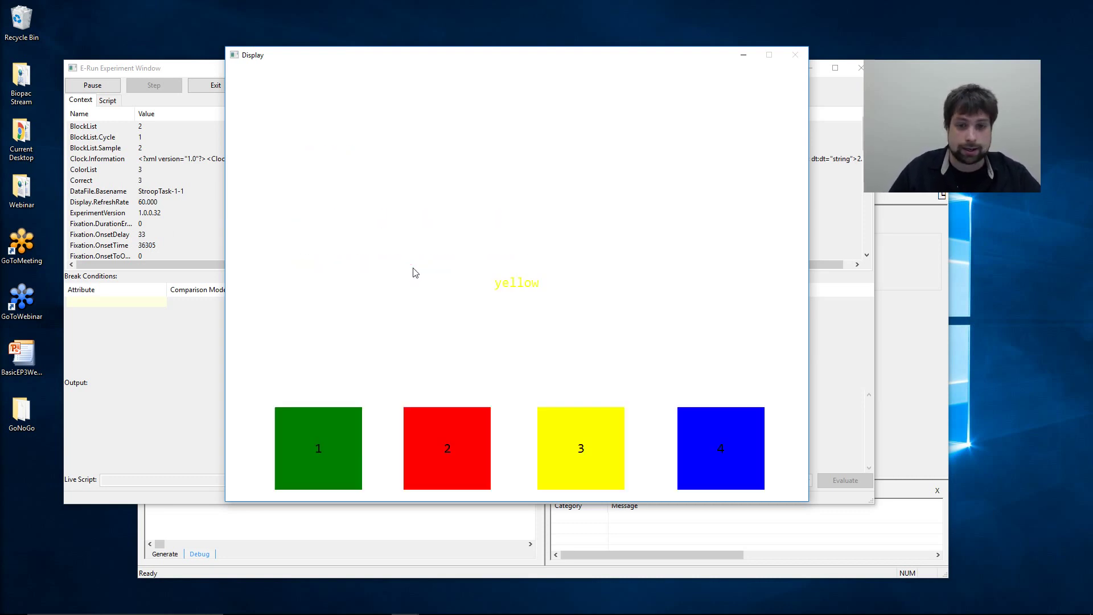
key(3)
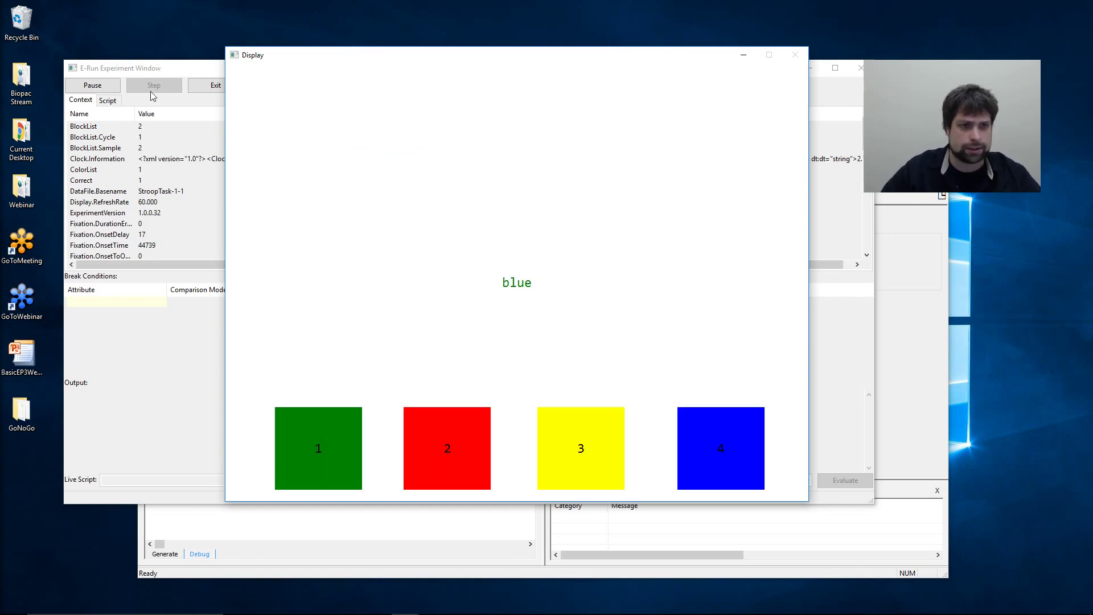
click(191, 71)
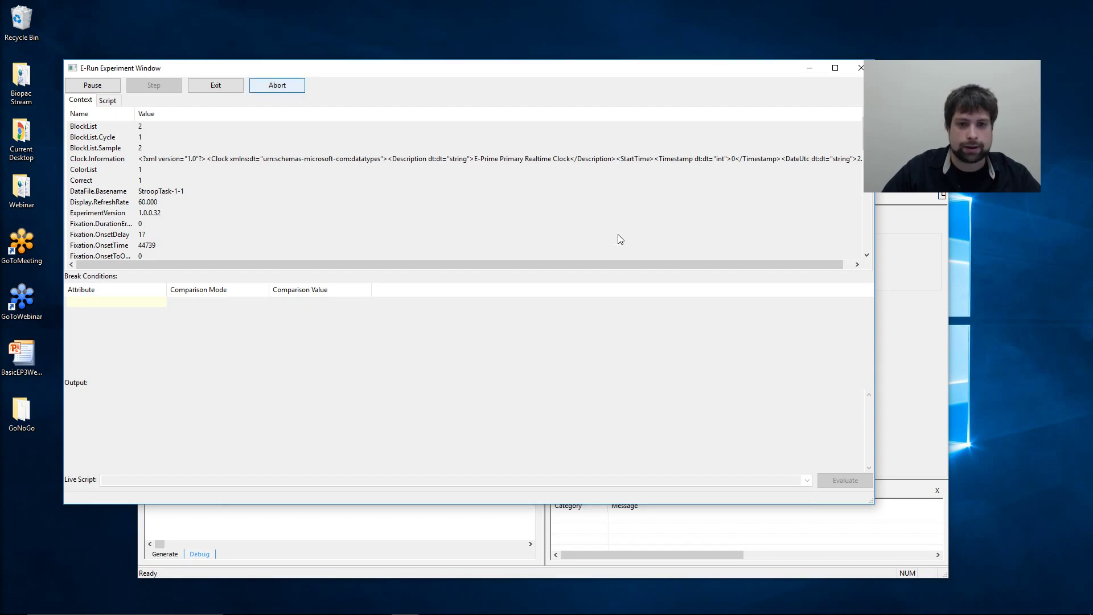
Abort the running experiment, dismiss the runtime error, and close all open object windows in E-Studio.
click(270, 85)
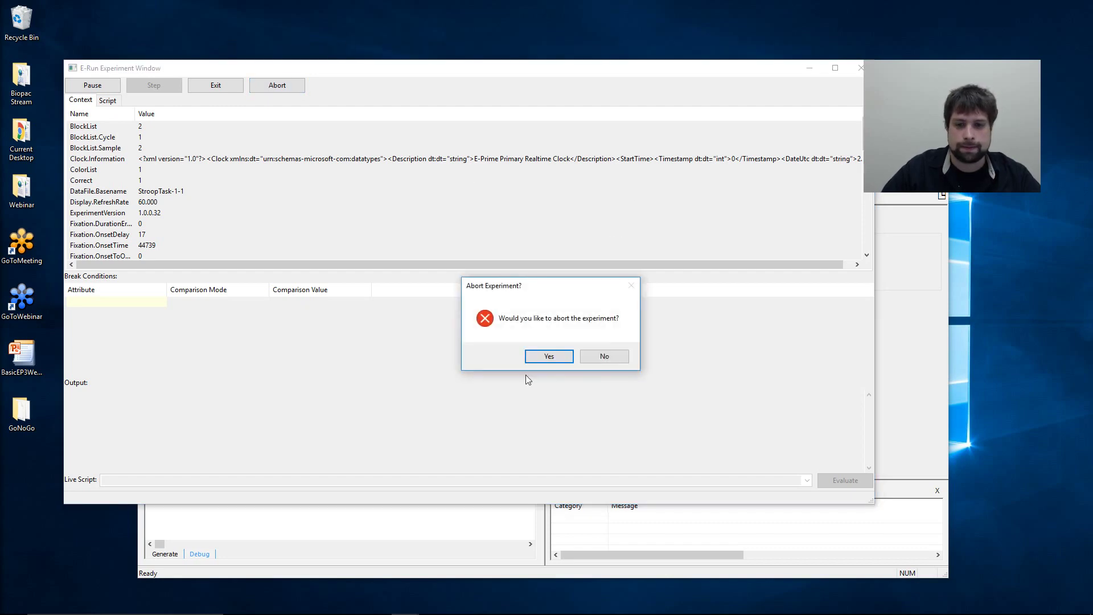
click(530, 357)
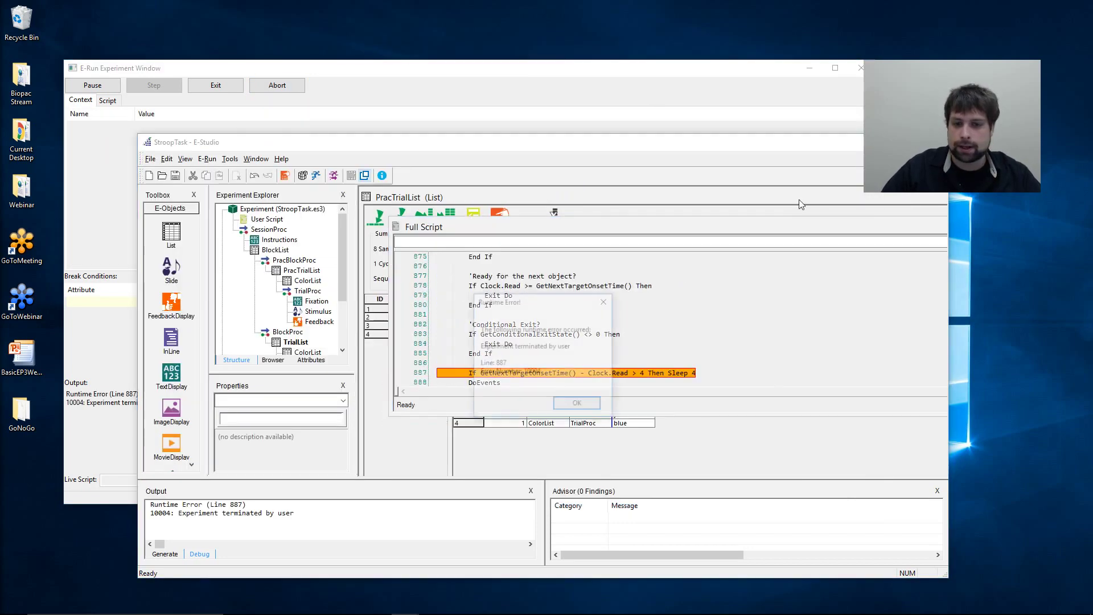
click(577, 404)
click(615, 225)
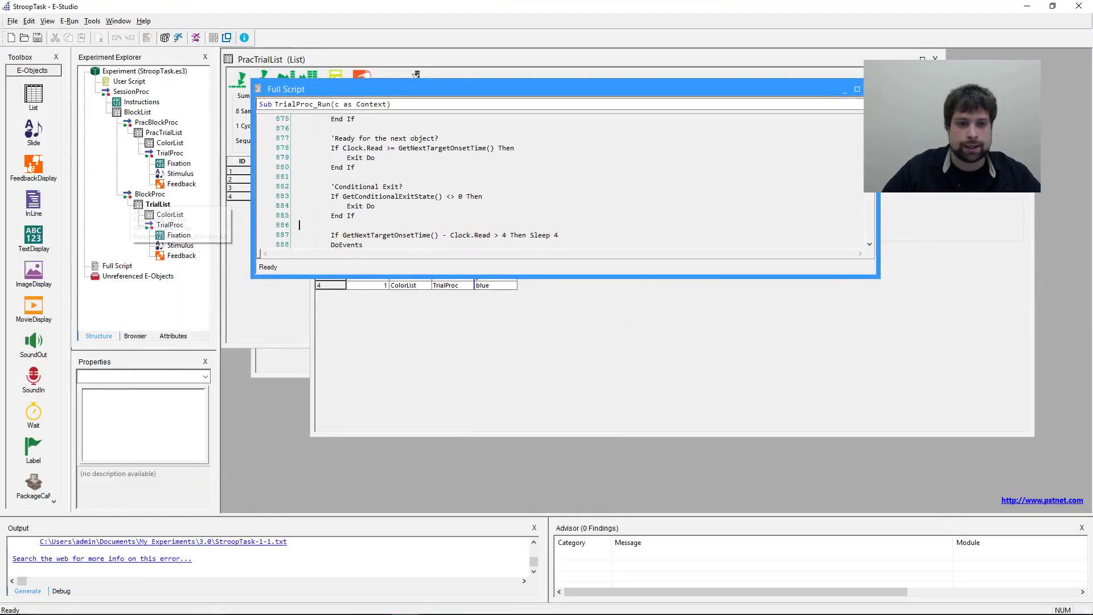
click(118, 21)
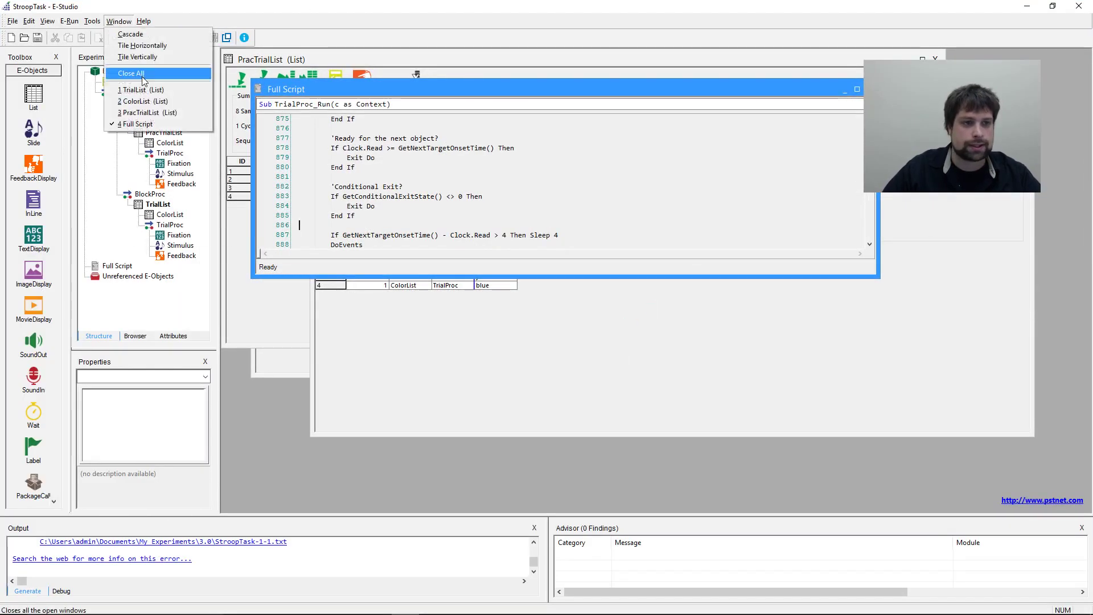
click(130, 70)
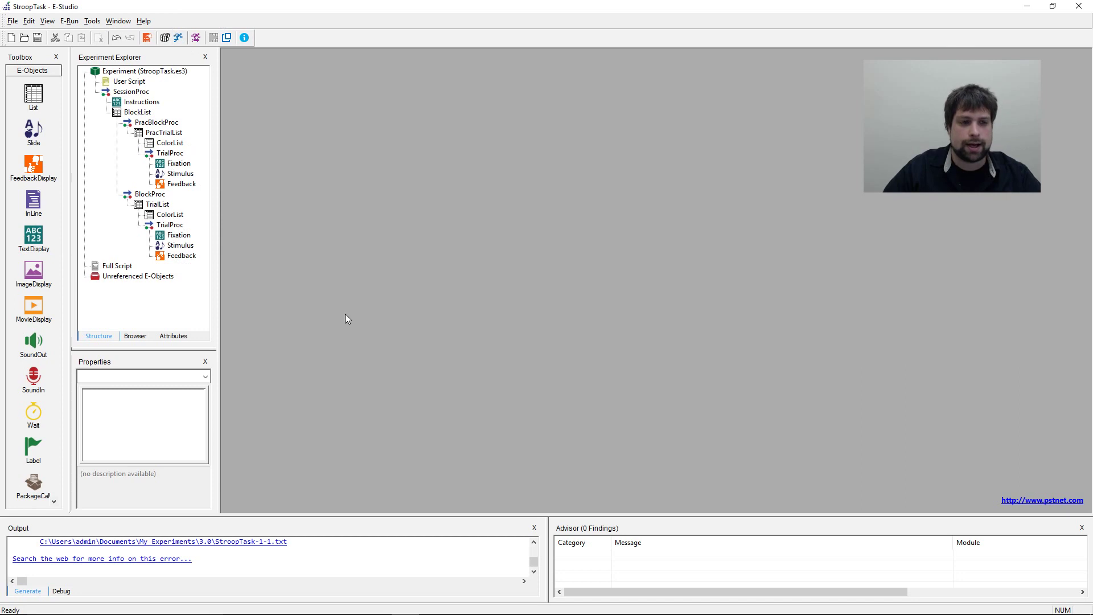
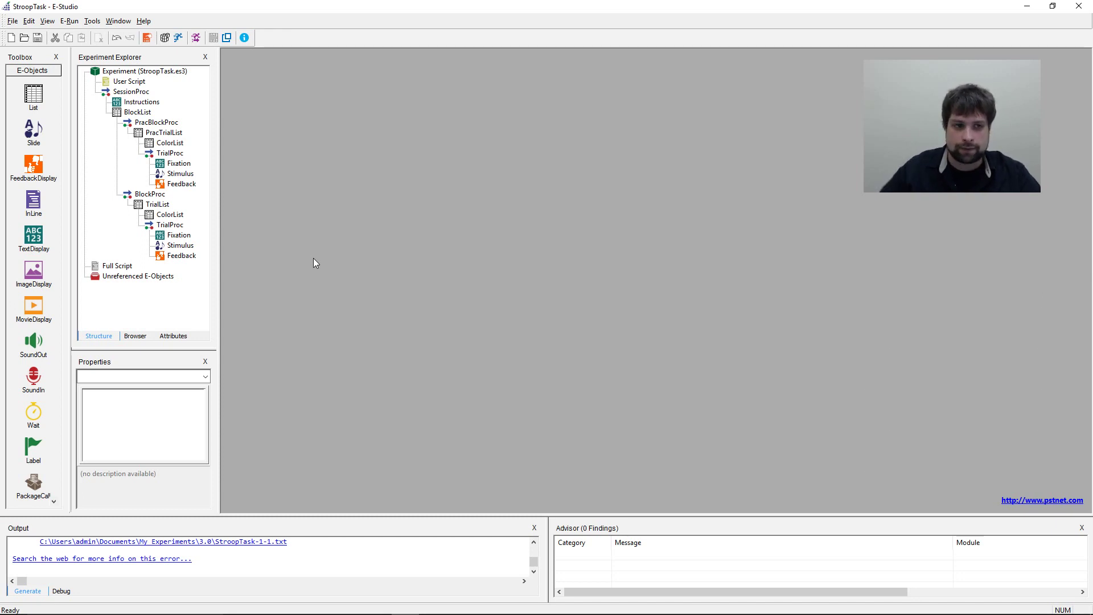
Add an InLine object after Feedback in TrialProc and rename it CheckCongruency.
double_click(165, 225)
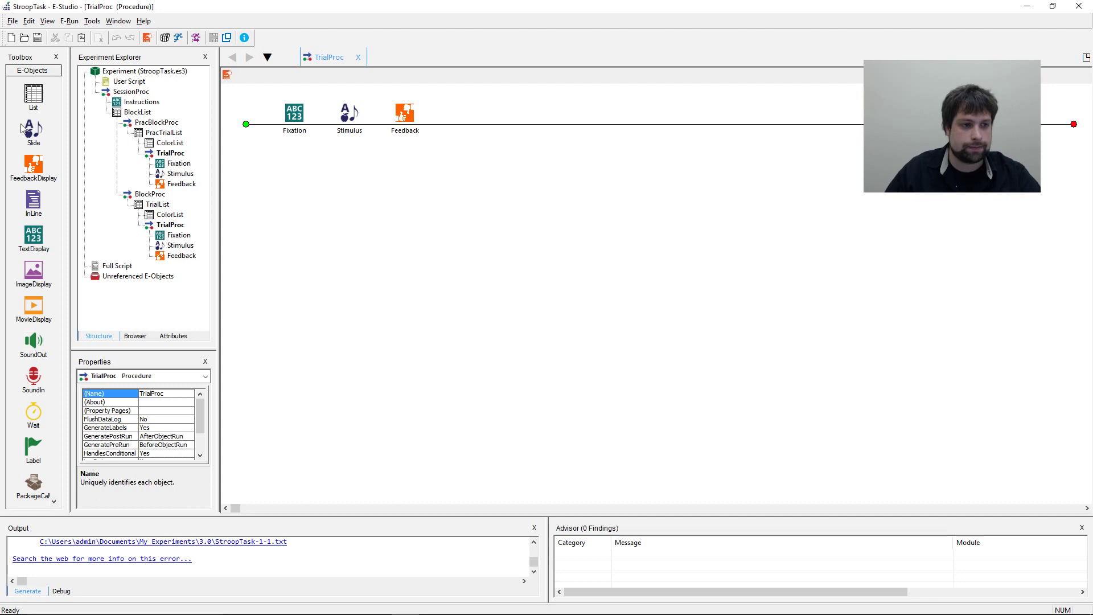
drag(30, 206, 492, 204)
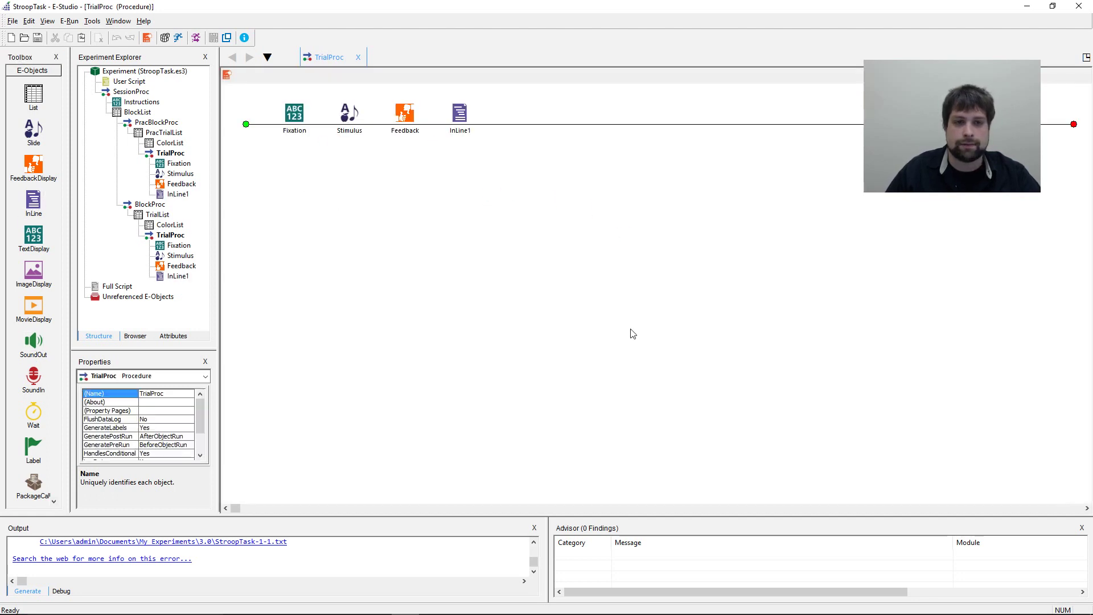
right_click(465, 117)
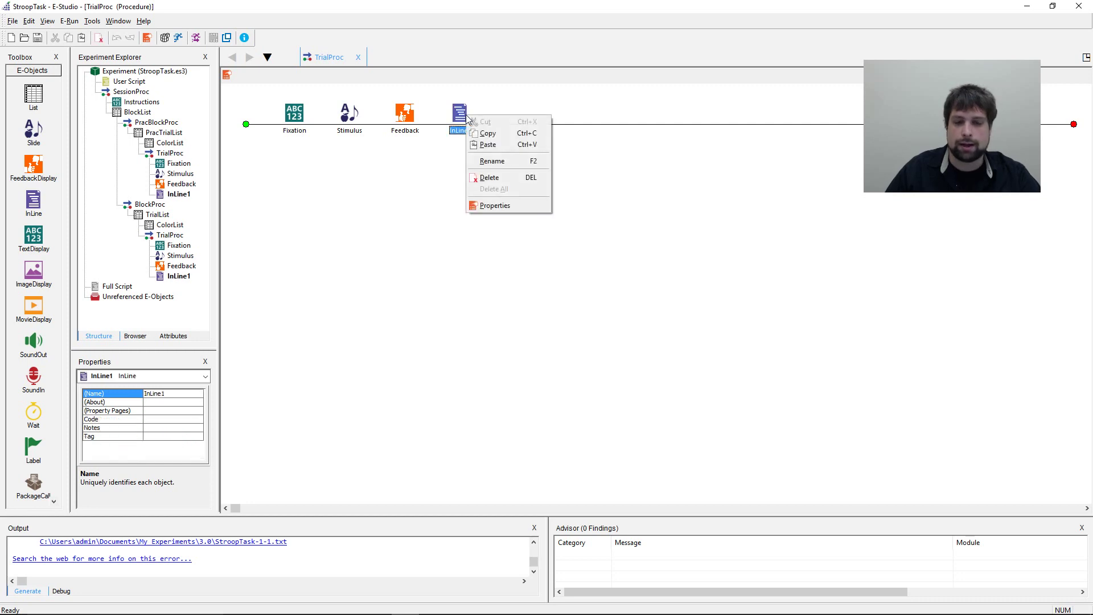
click(436, 170)
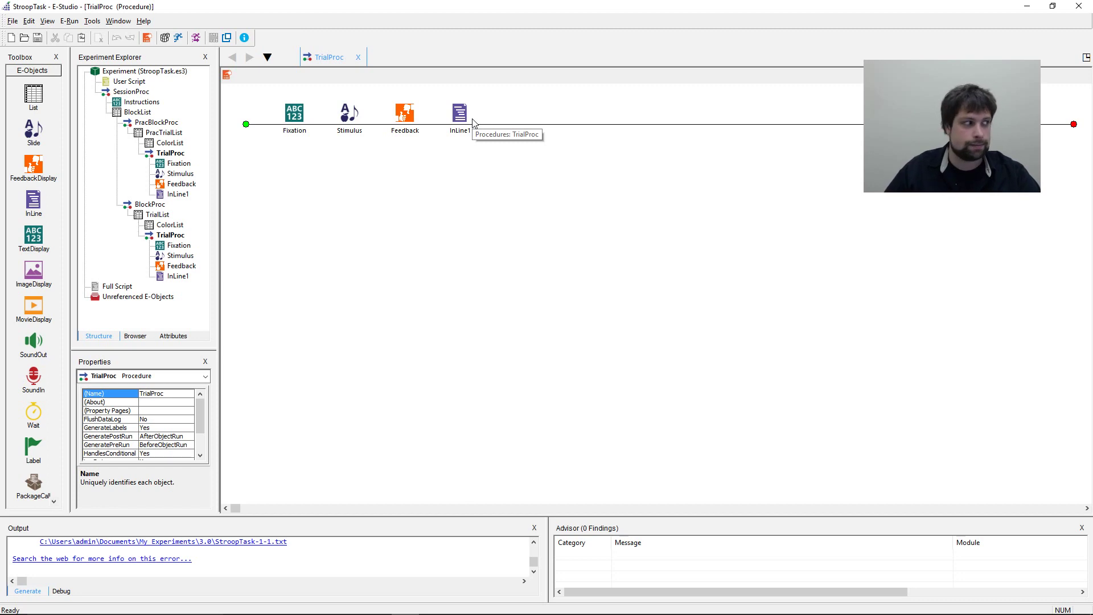
right_click(446, 115)
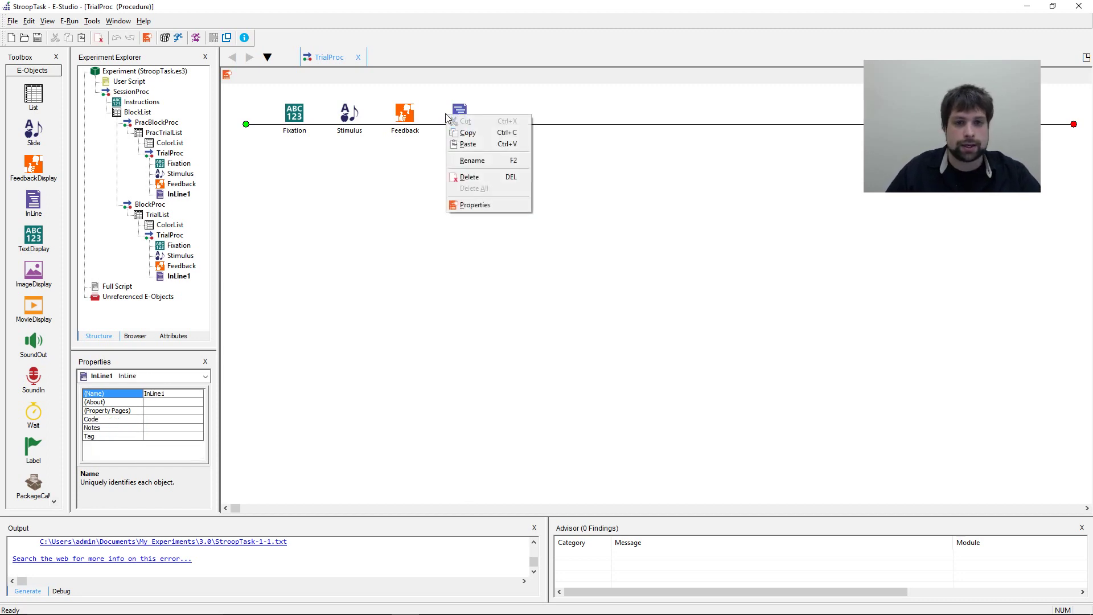
click(472, 161)
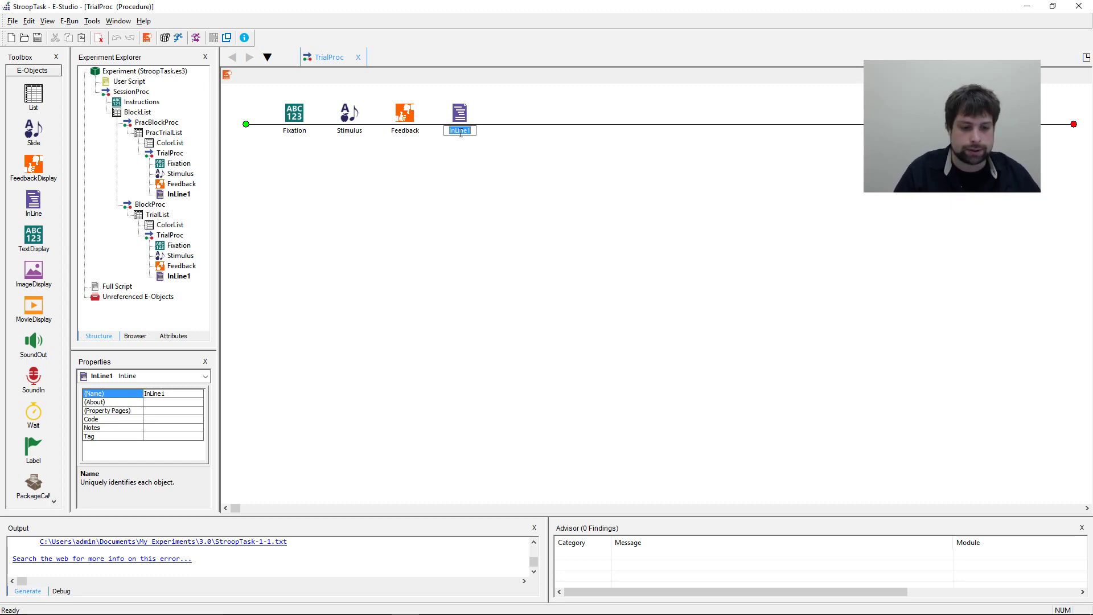
text(Check)
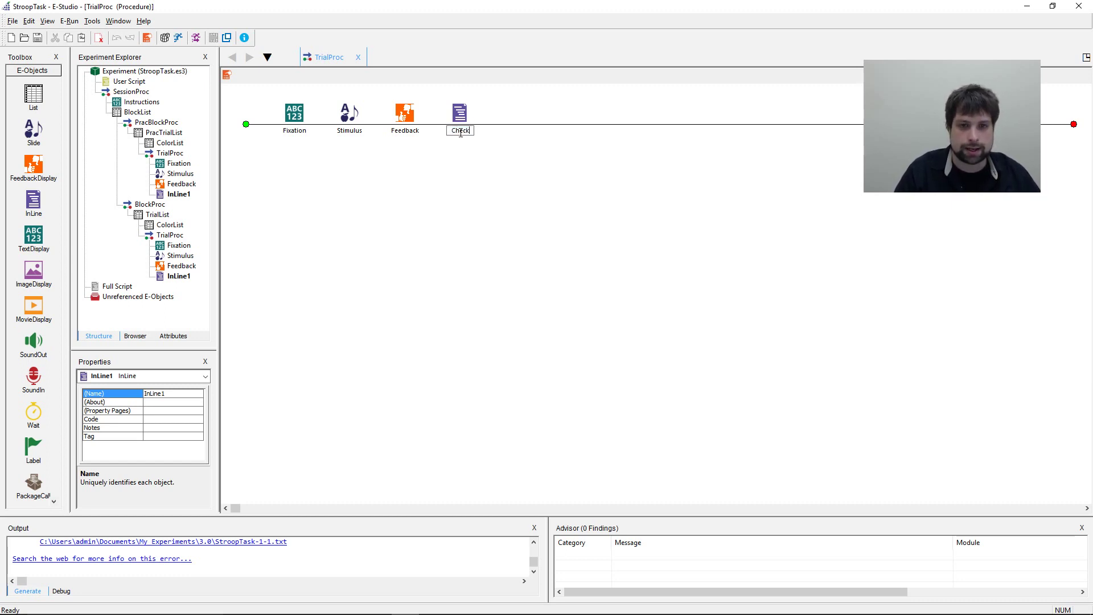
text(Congruency)
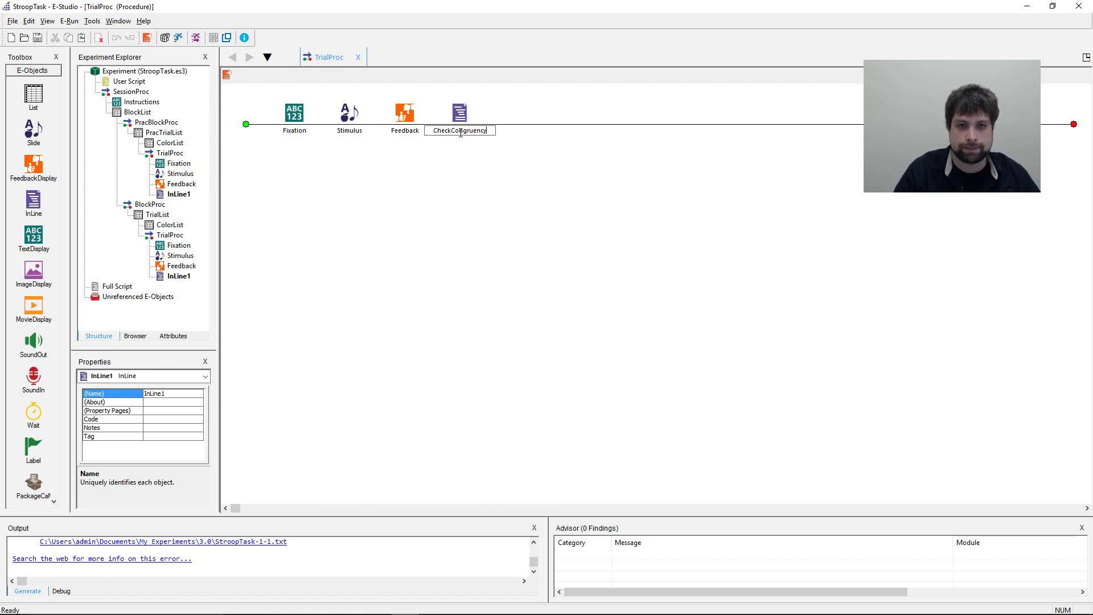
key(Return)
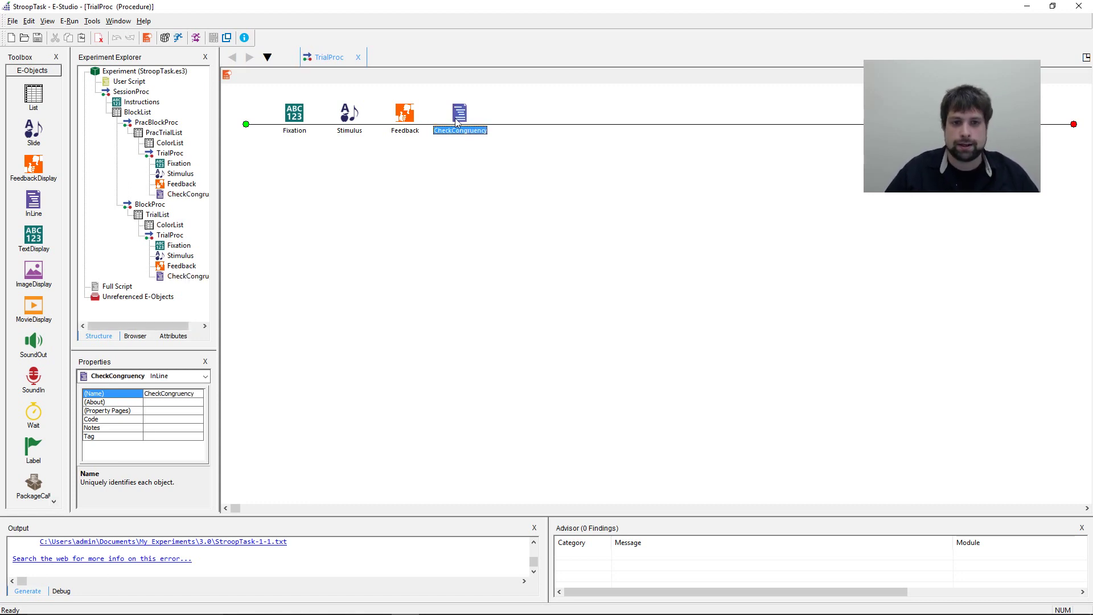
Open the CheckCongruency script, then examine the StimColor attribute in ColorList and the StimWord attribute in TrialList.
double_click(458, 114)
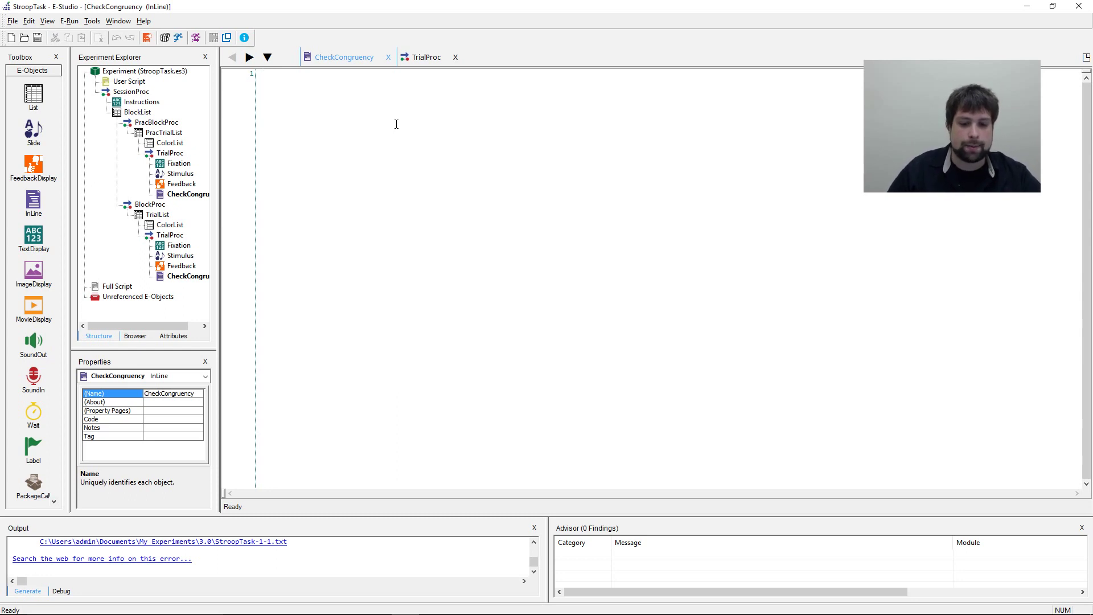
click(171, 145)
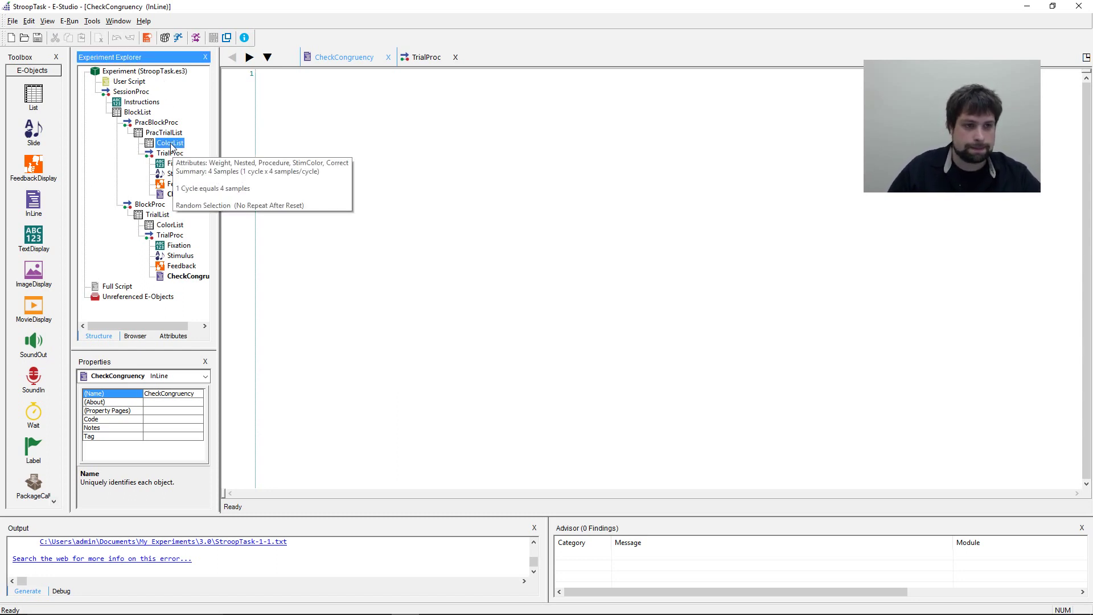
double_click(170, 224)
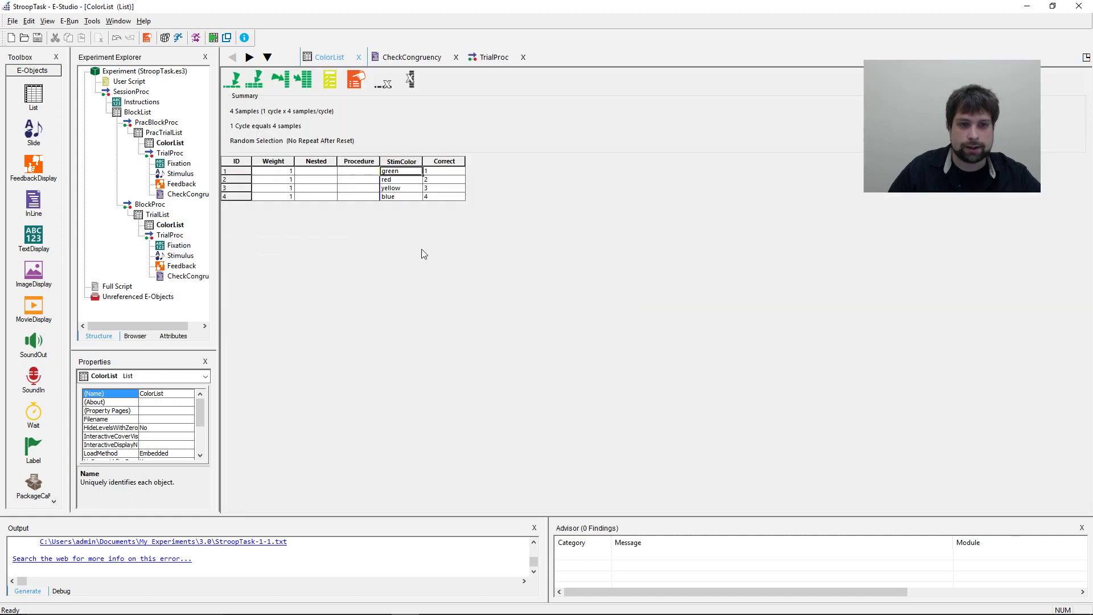
click(402, 162)
click(409, 179)
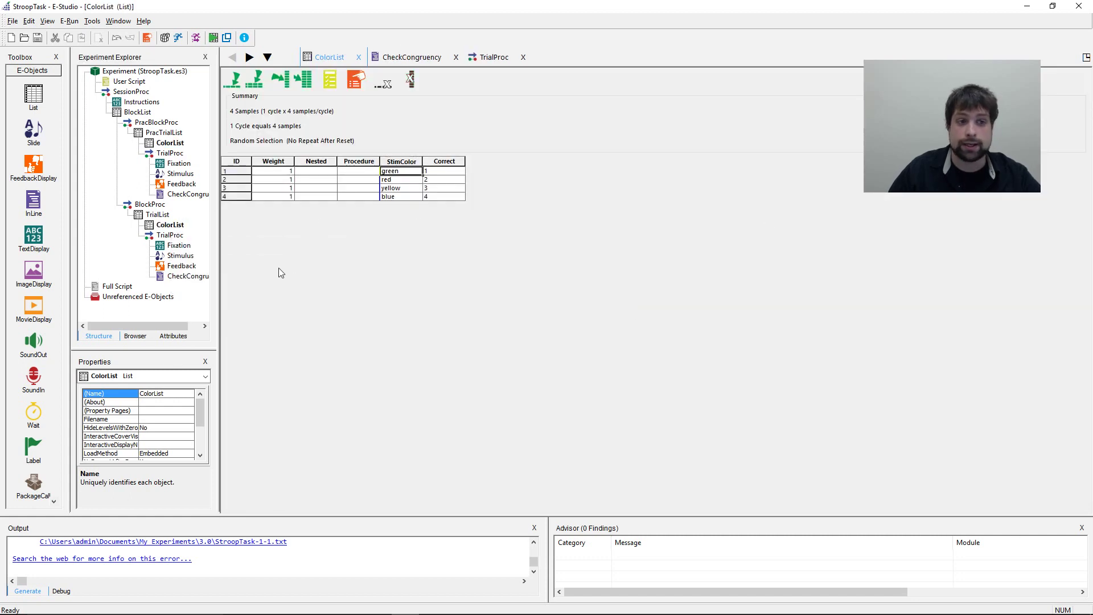
double_click(158, 215)
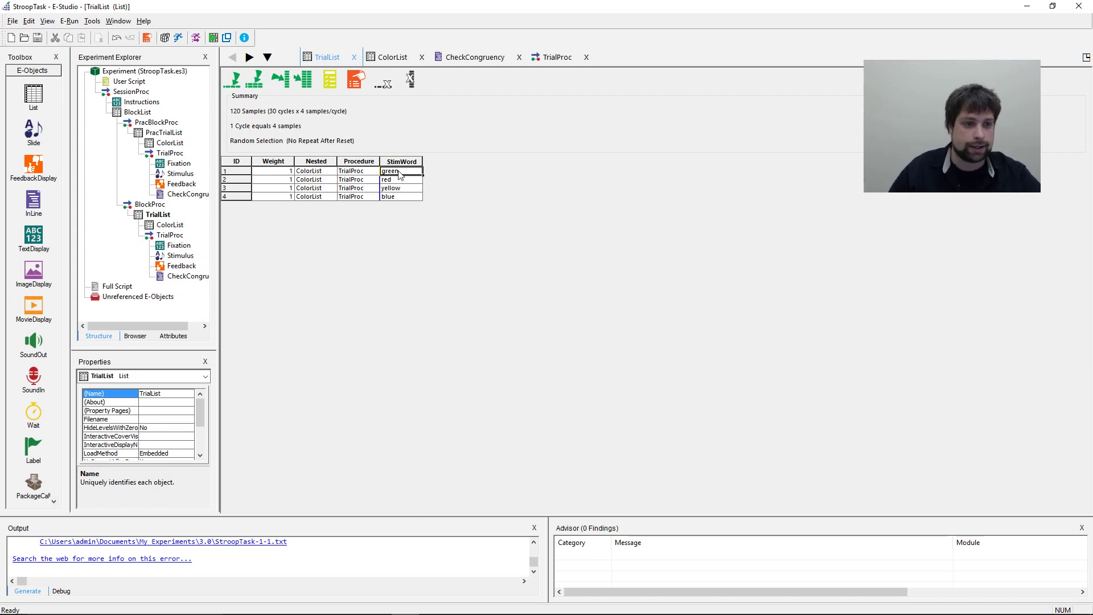
mouse_move(161, 218)
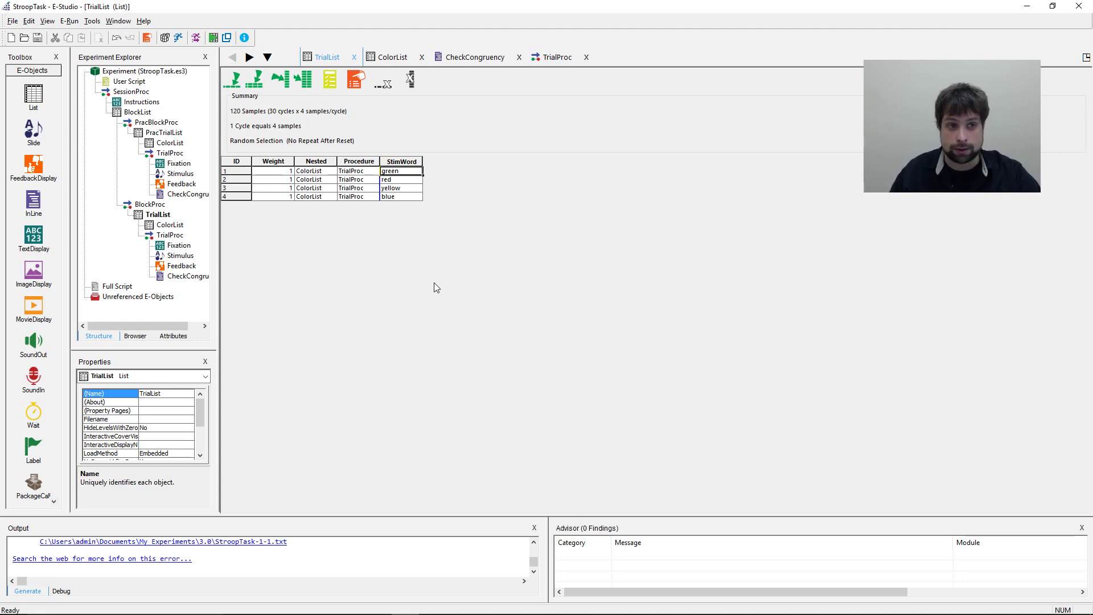
Return to the empty CheckCongruency script and begin its first line with If [StimColor].
double_click(188, 195)
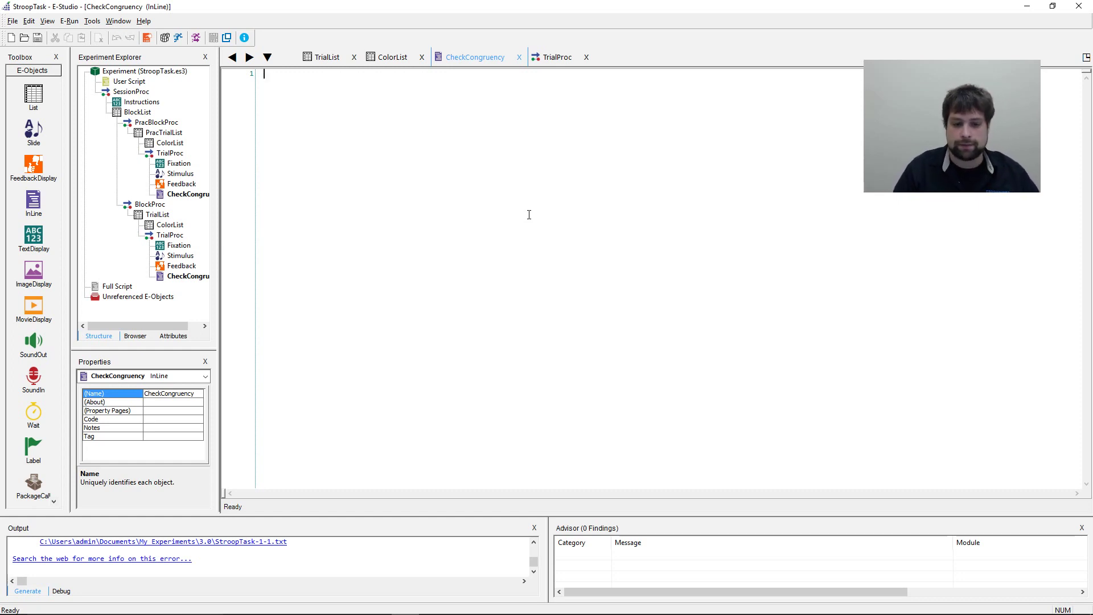
text(If)
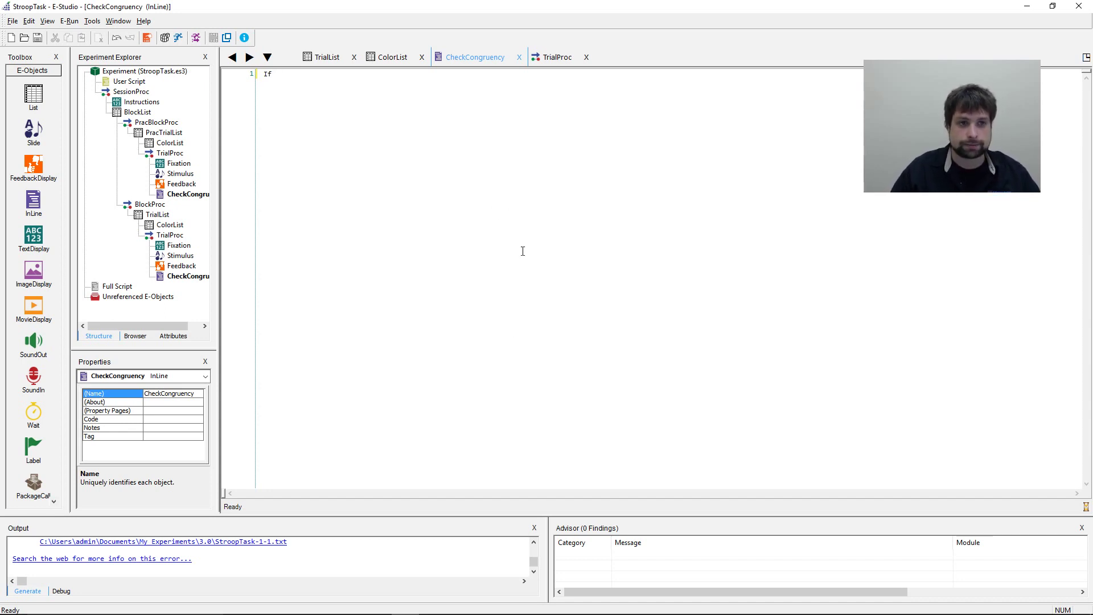
text([])
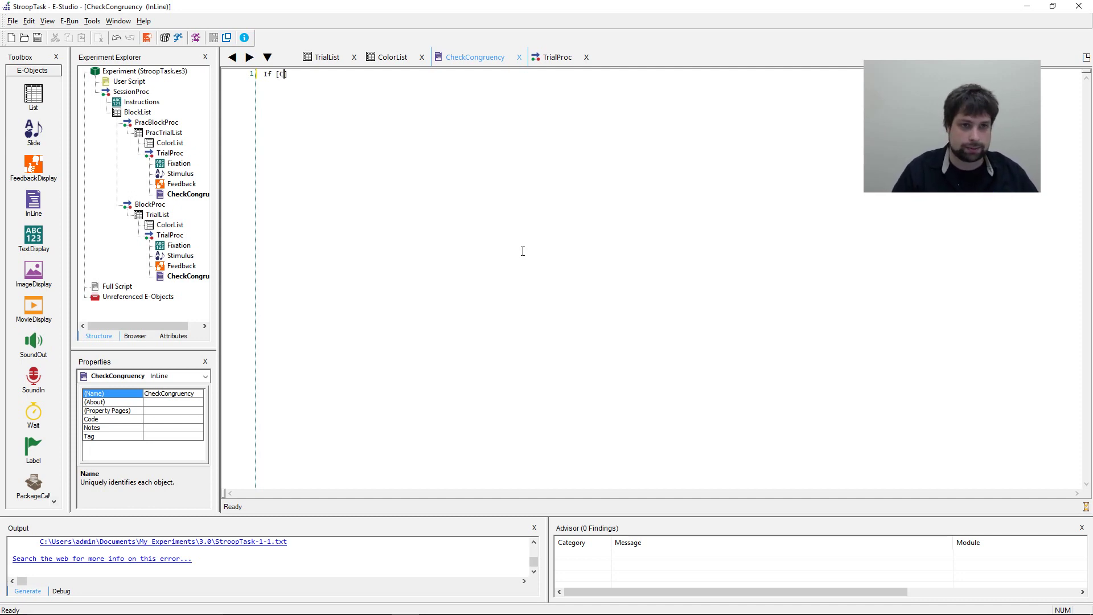
text(StimColor)
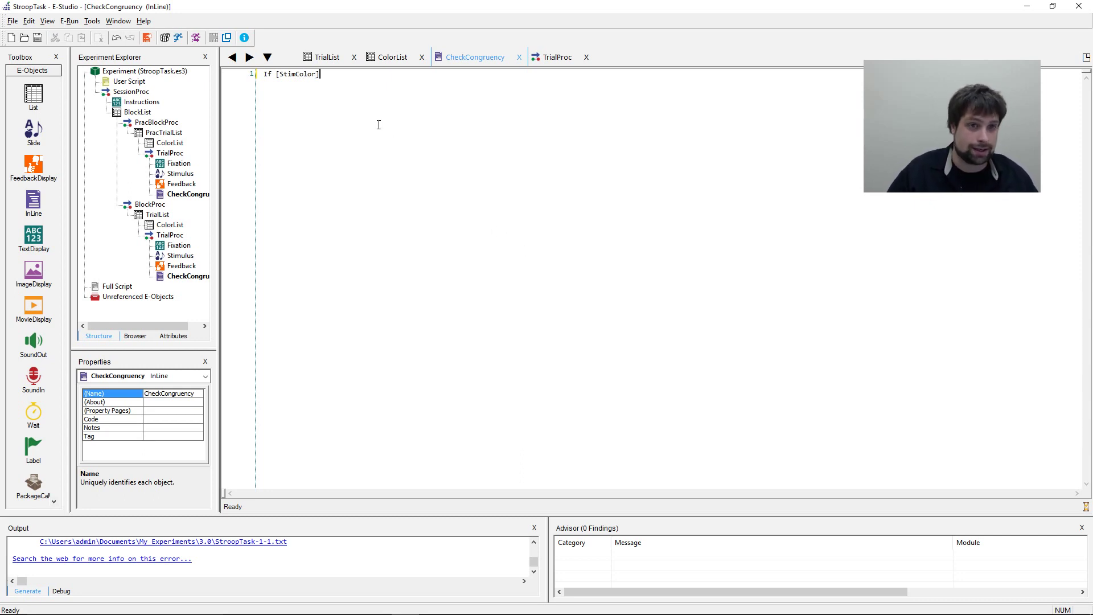
key(End)
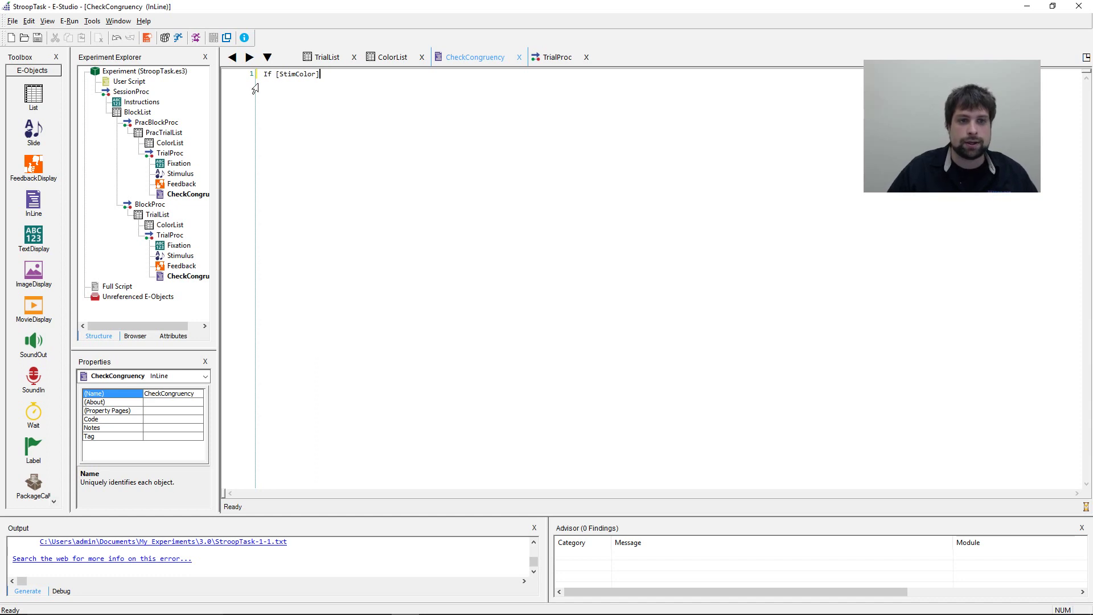
Replace the bracketed StimColor reference with c.GetAttrib("StimColor") in the If line.
key(Delete)
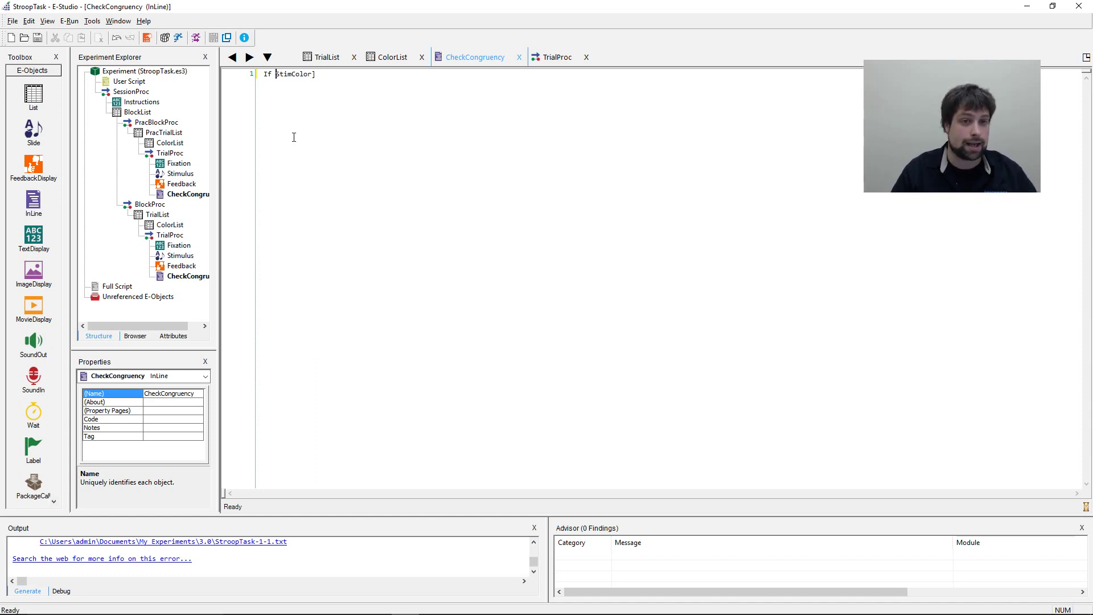
text(c.GetAttrib)
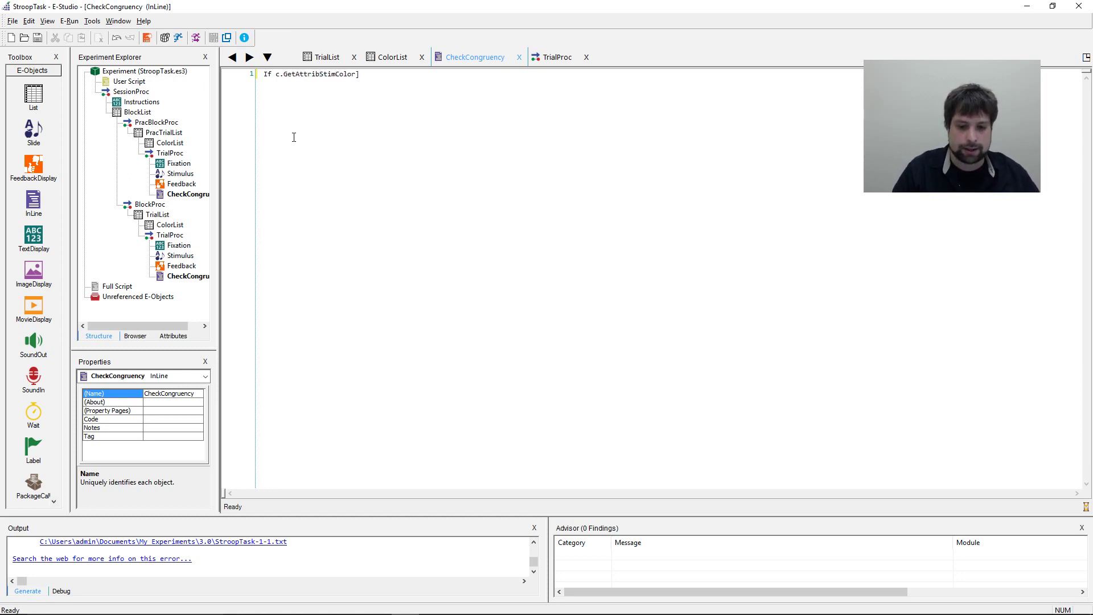
text(()
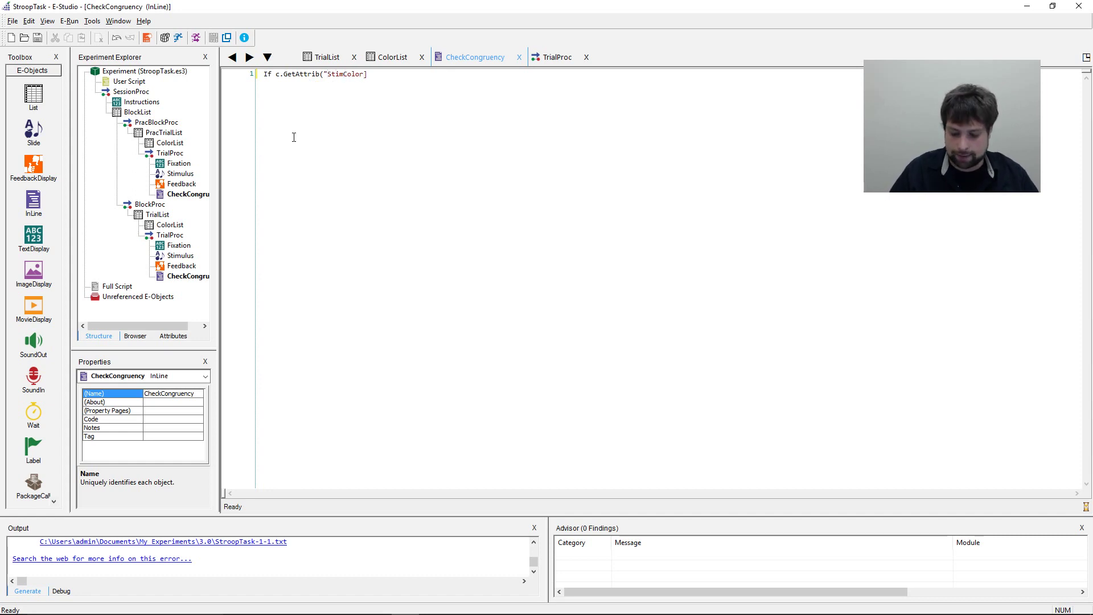
text())
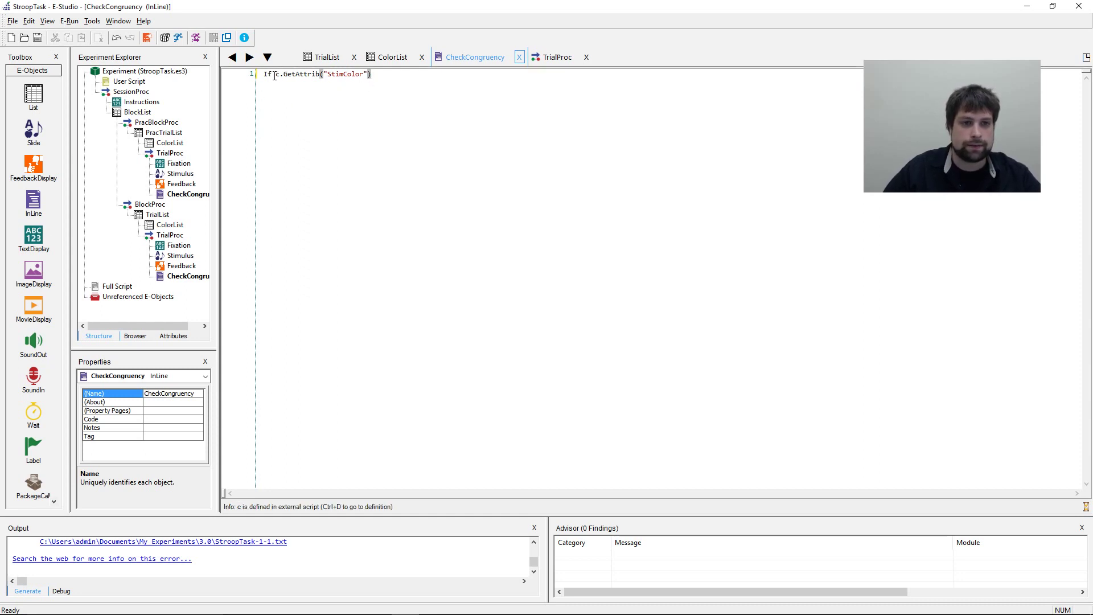
Complete the If line by comparing the StimColor call with = c.GetAttrib("StimWord") Then, and start a new line.
drag(273, 74, 374, 74)
click(375, 74)
drag(276, 74, 374, 76)
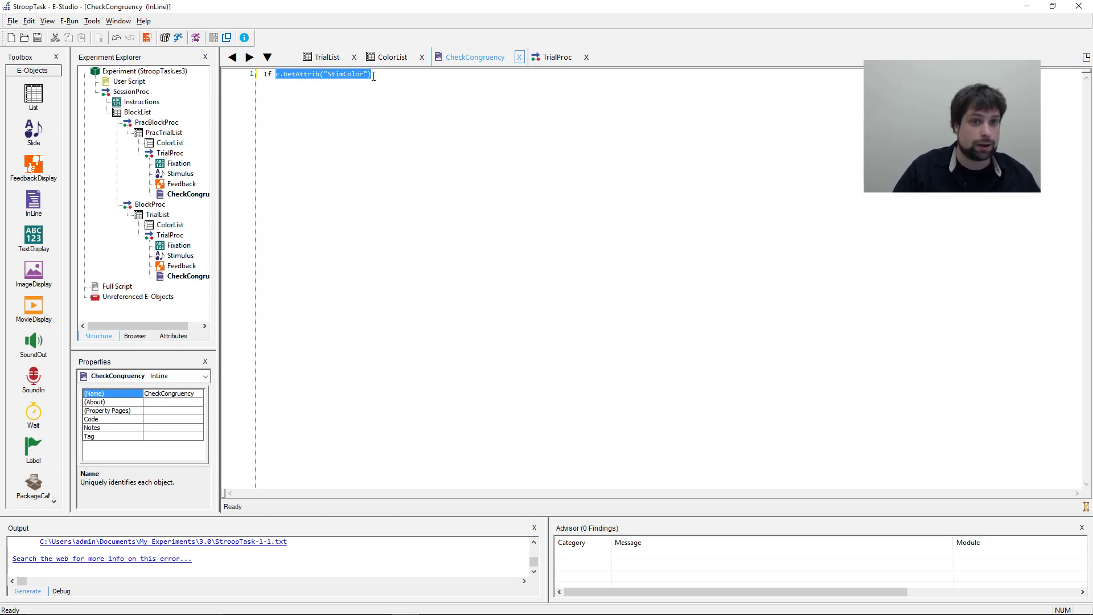
click(374, 75)
text(=)
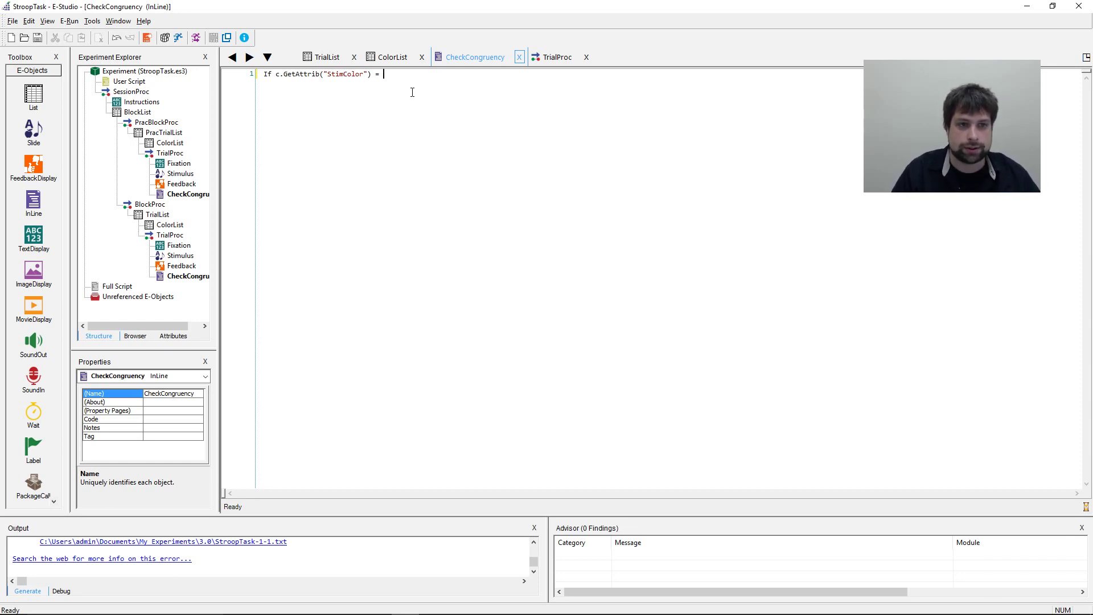
text( c.Get)
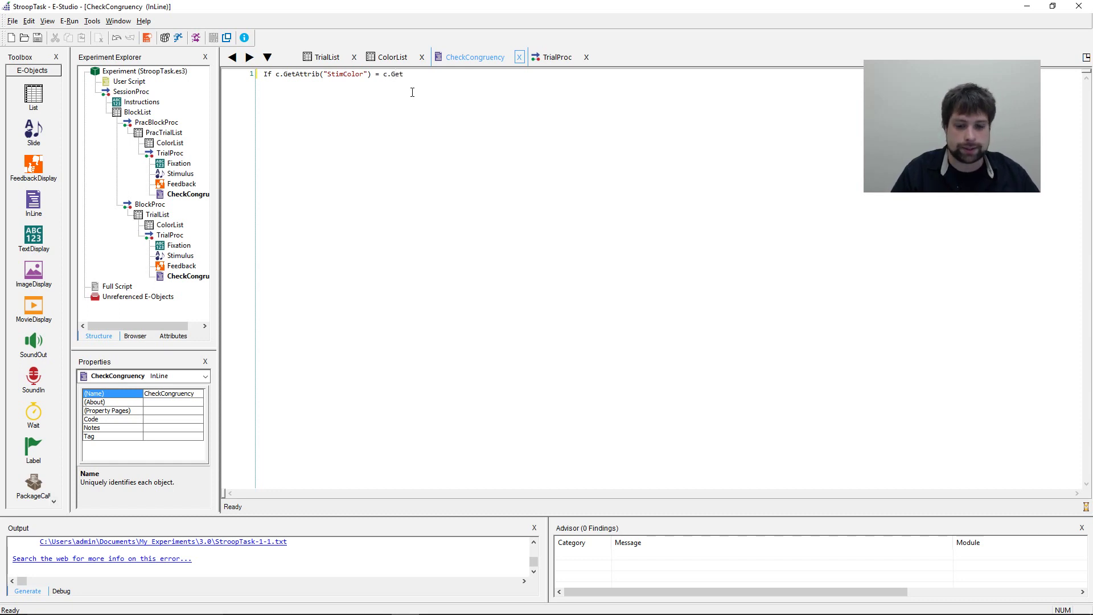
text(Attrib)
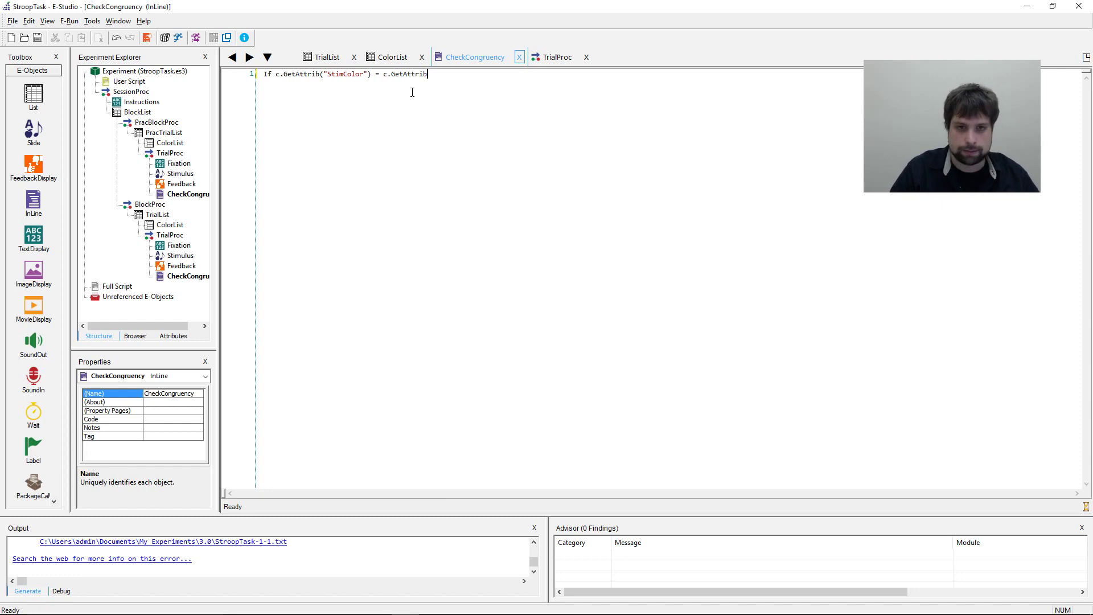
text(()
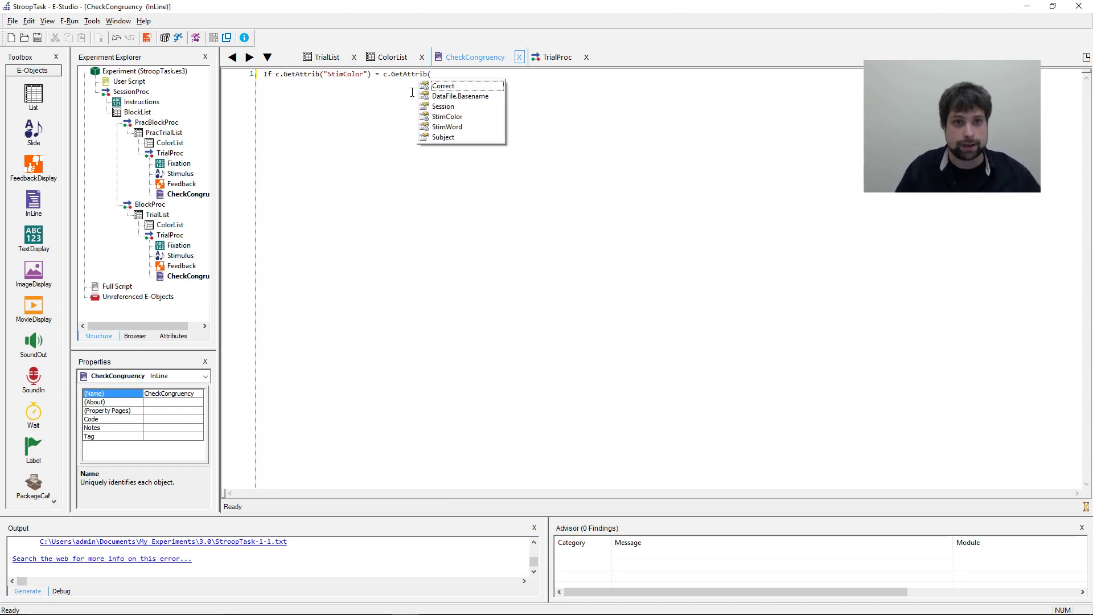
key(Down)
key(Down)
key(Down)
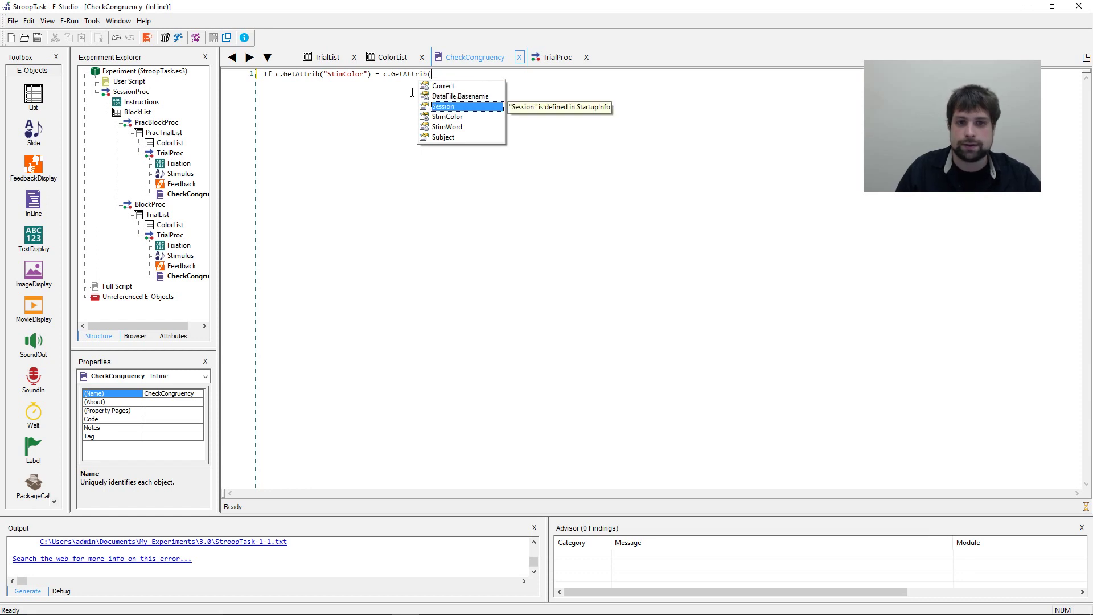
key(Down)
text())
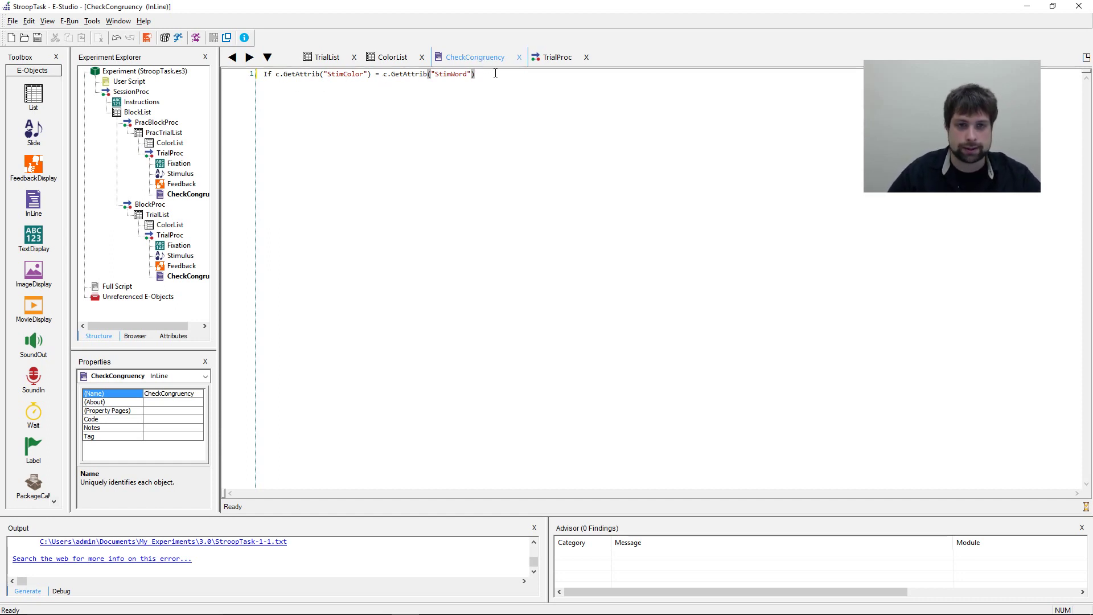
text(Then)
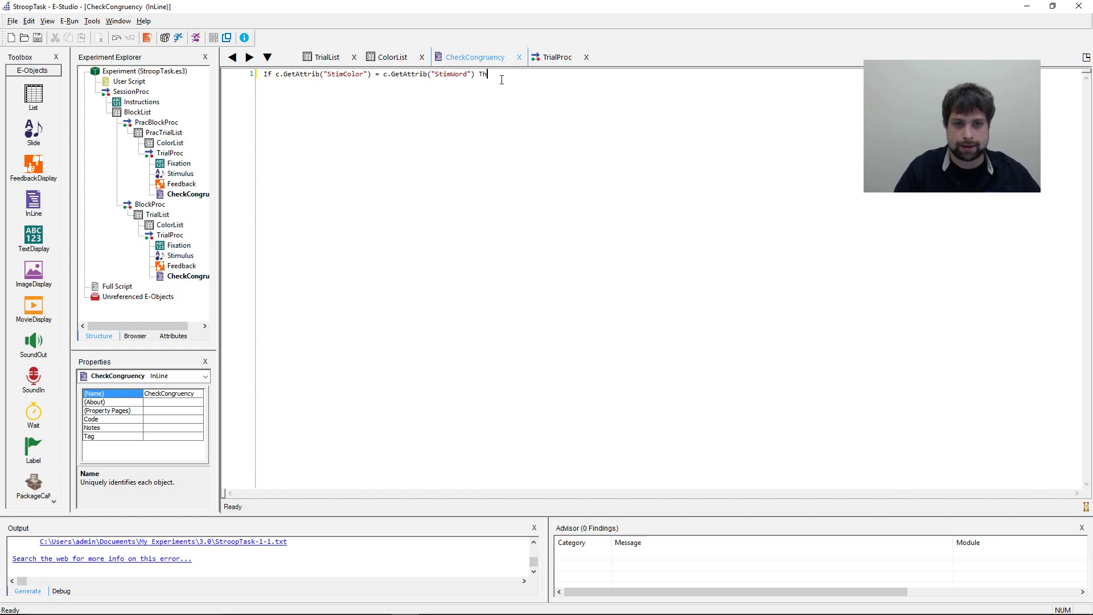
key(Return)
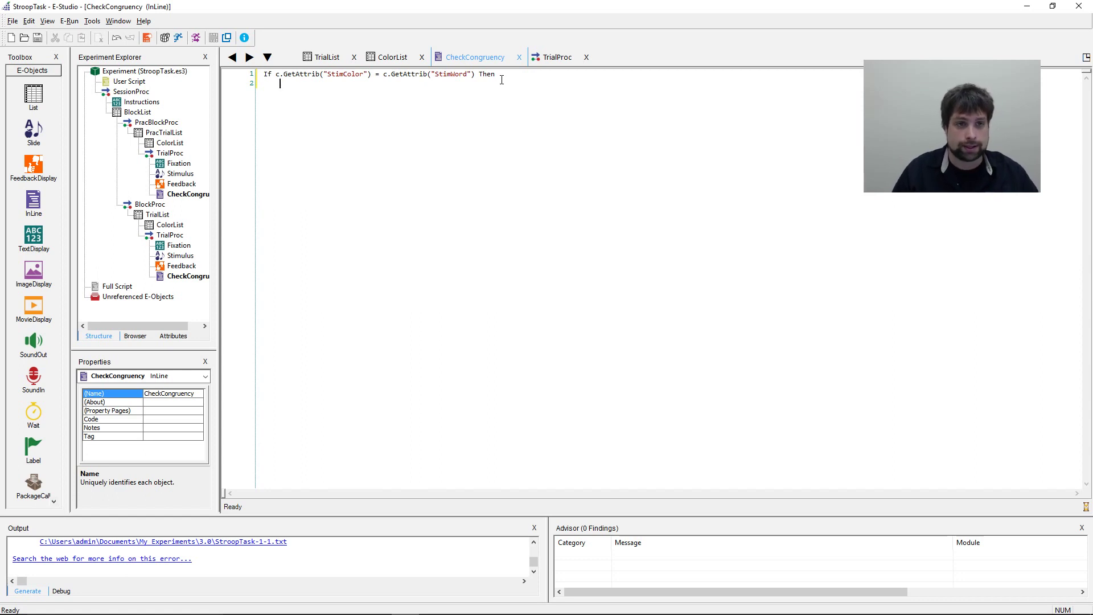
Begin the indented statement under the If line with c.SetAttrib "TrialType",.
text(c.Set)
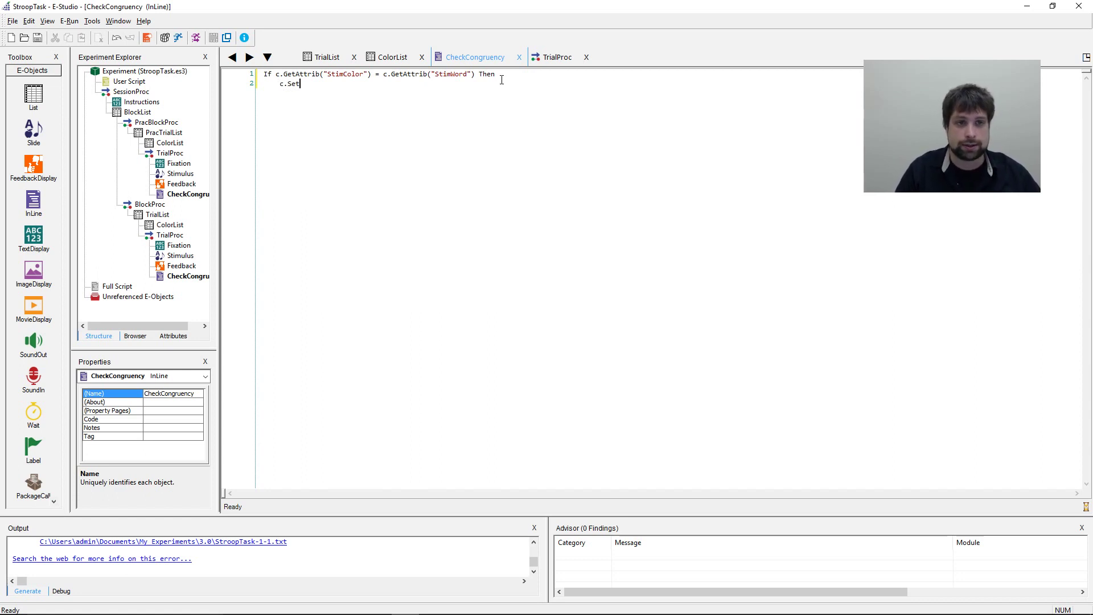
text(Attrib ")
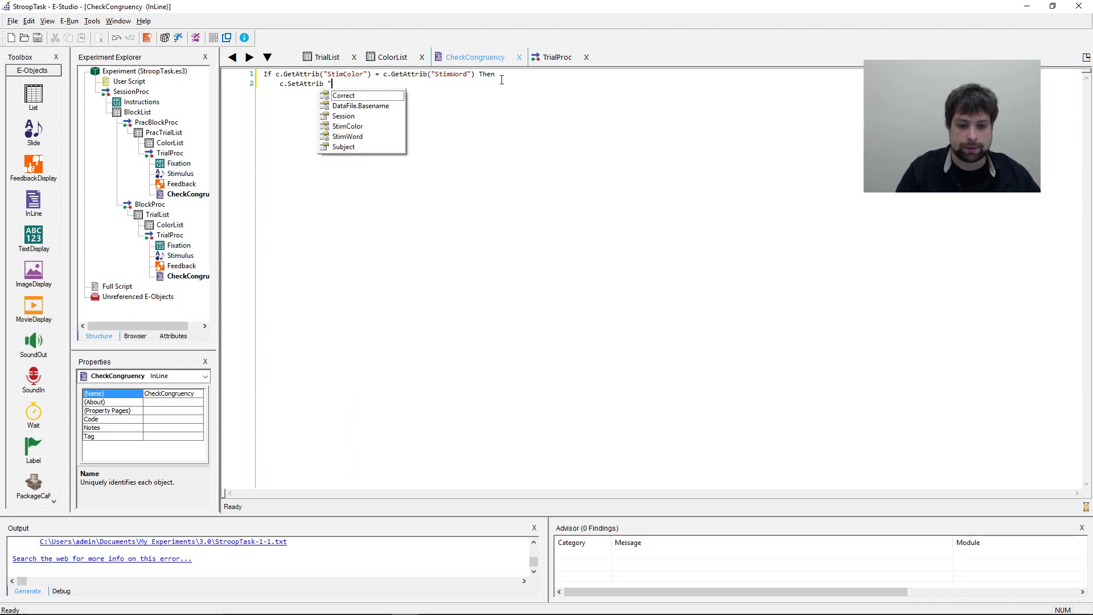
text(Trial)
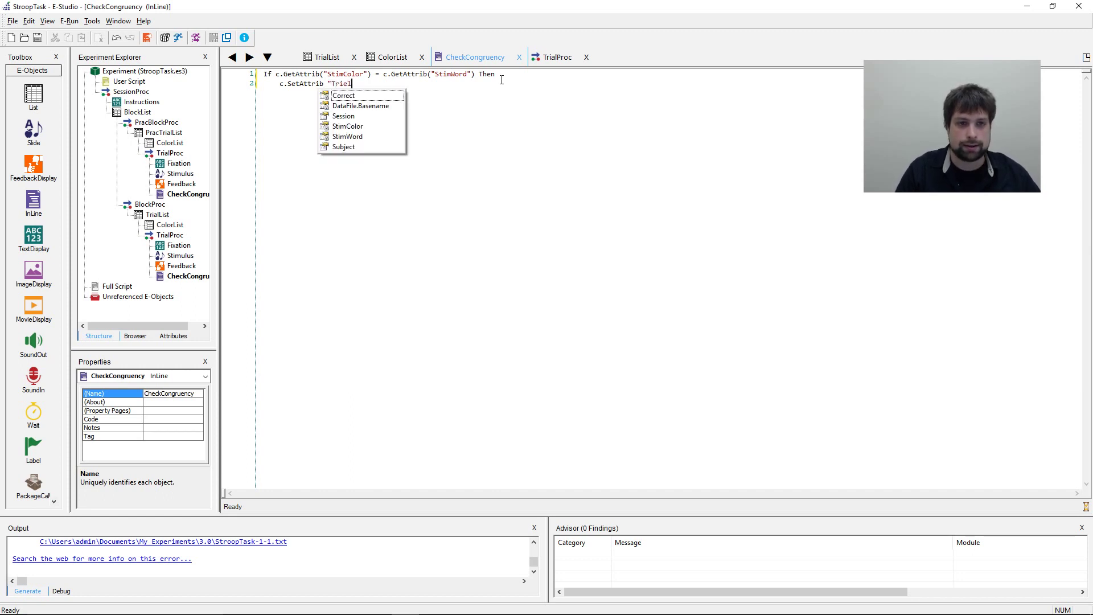
text(Tuyp)
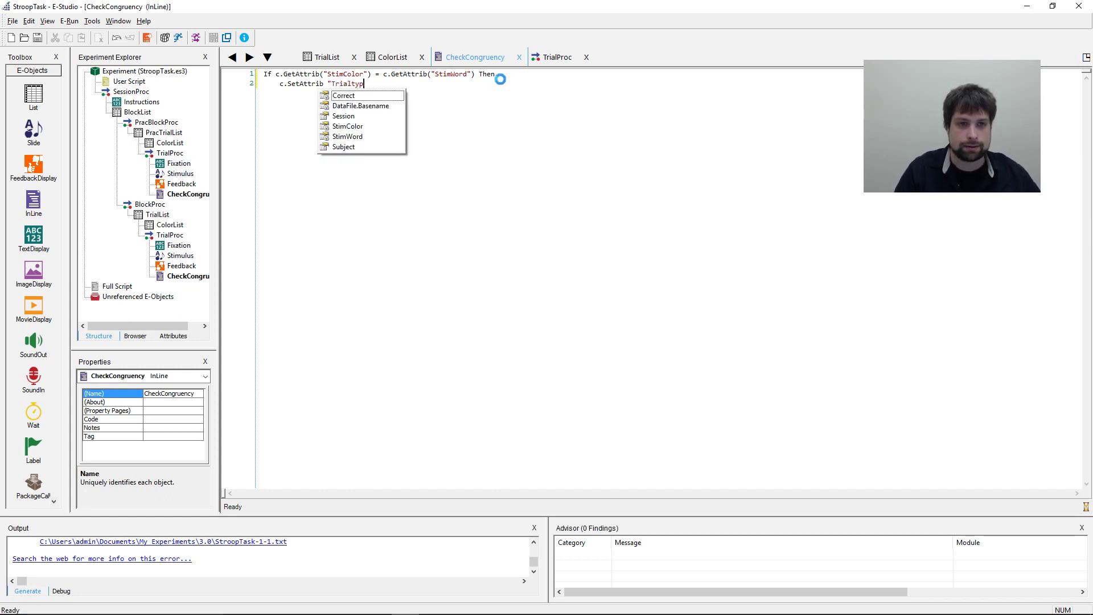
key(BackSpace)
key(BackSpace)
key(BackSpace)
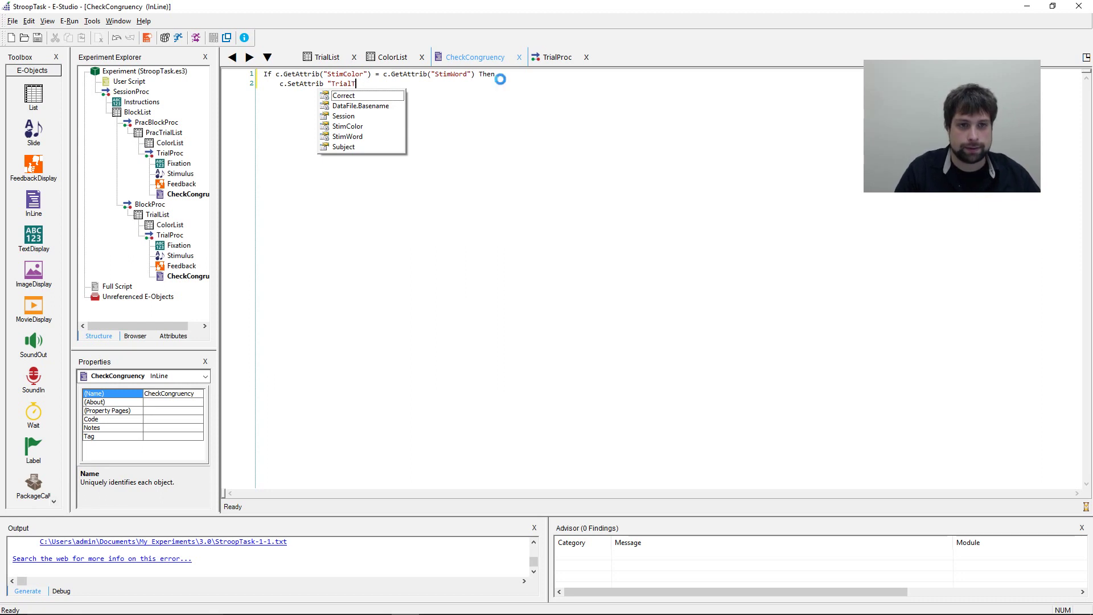
text(ype",)
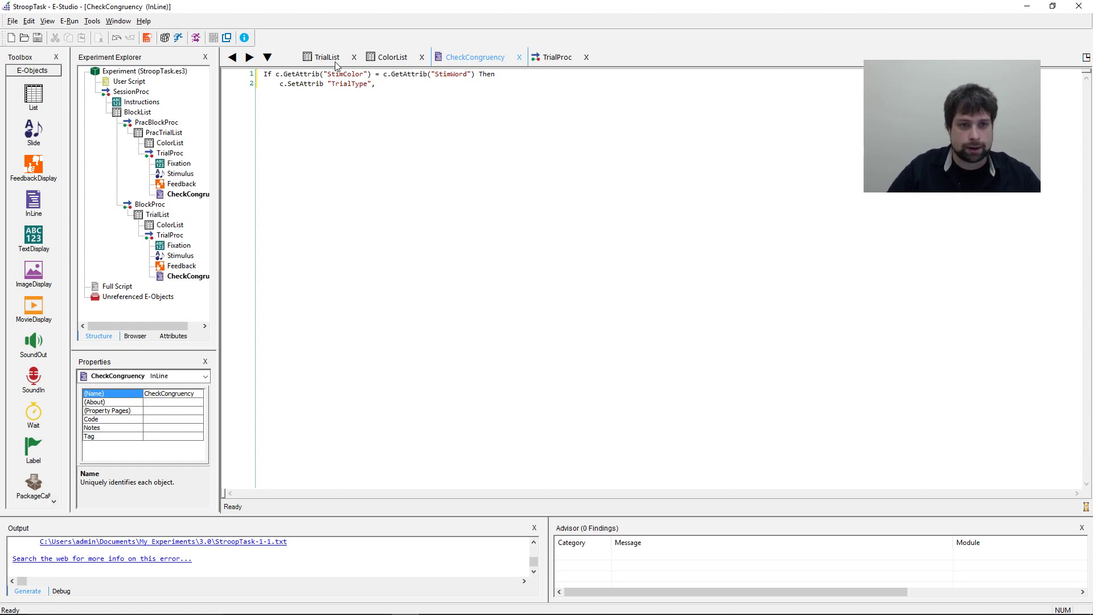
Examine the Correct attribute column in ColorList, then return to the unfinished SetAttrib line in the CheckCongruency script.
drag(279, 83, 336, 87)
click(385, 85)
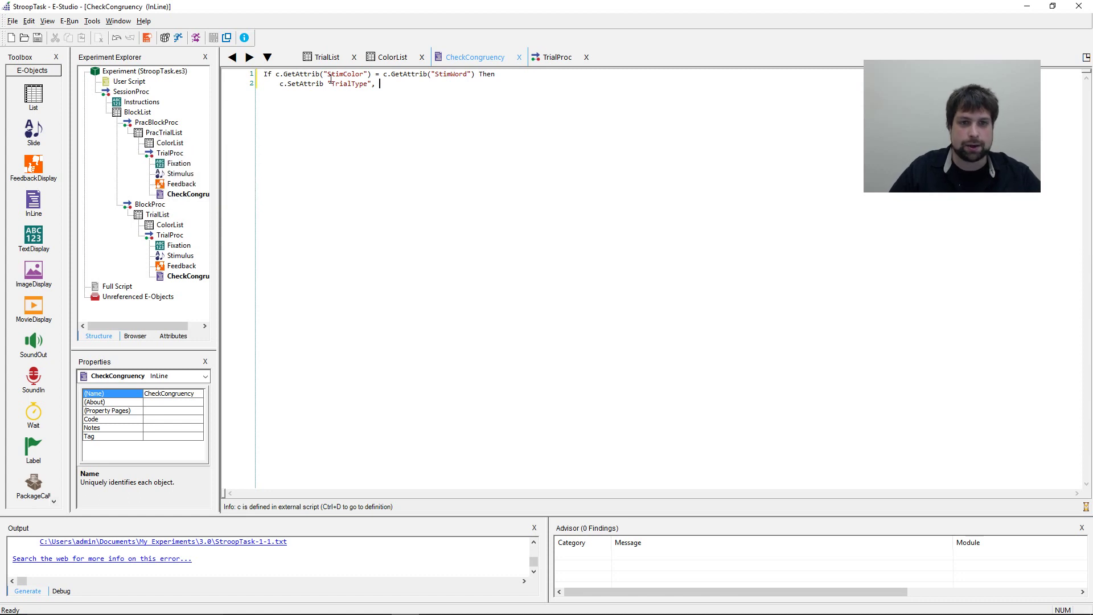
click(391, 58)
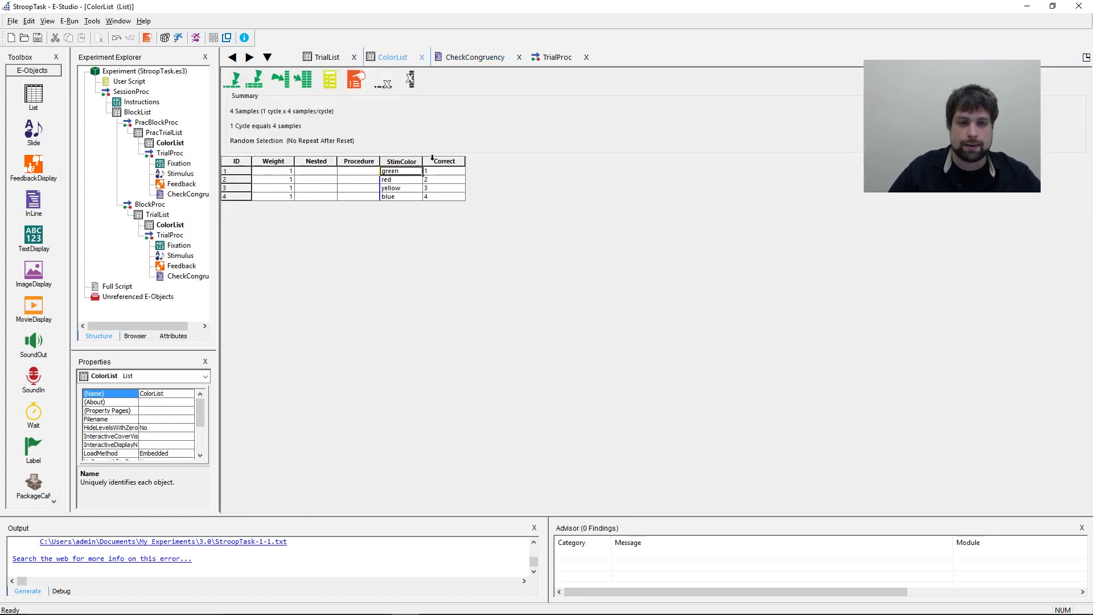
click(443, 161)
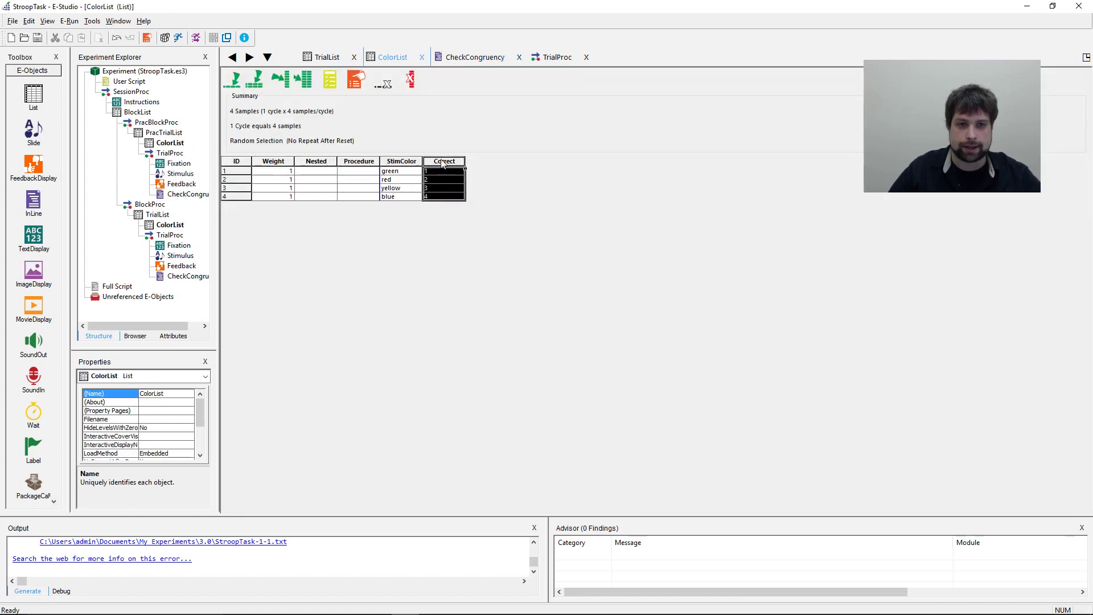
click(560, 60)
double_click(468, 114)
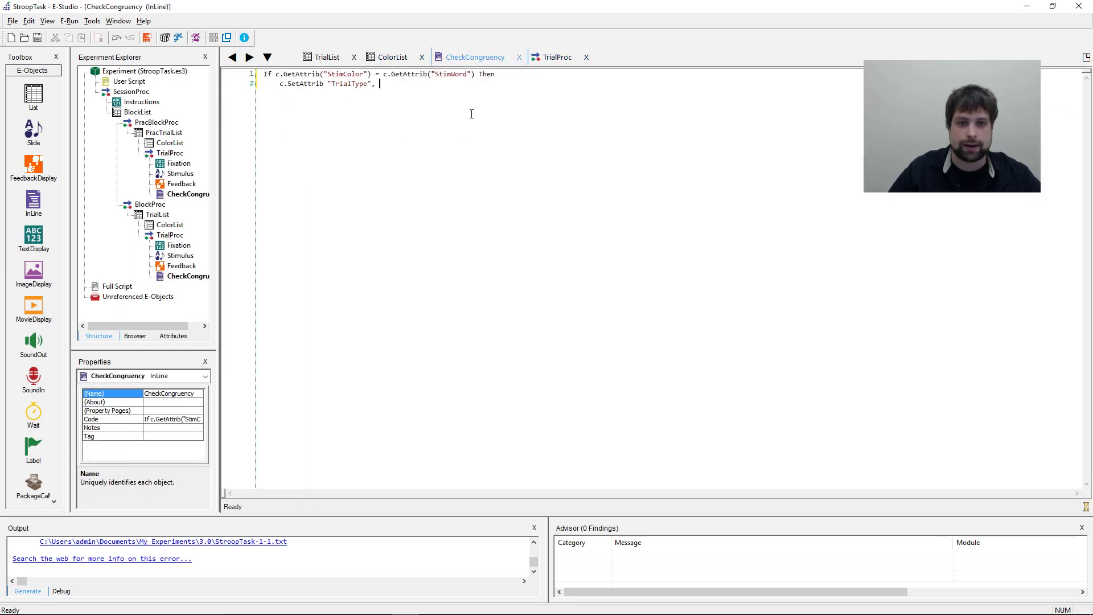
drag(283, 84, 368, 84)
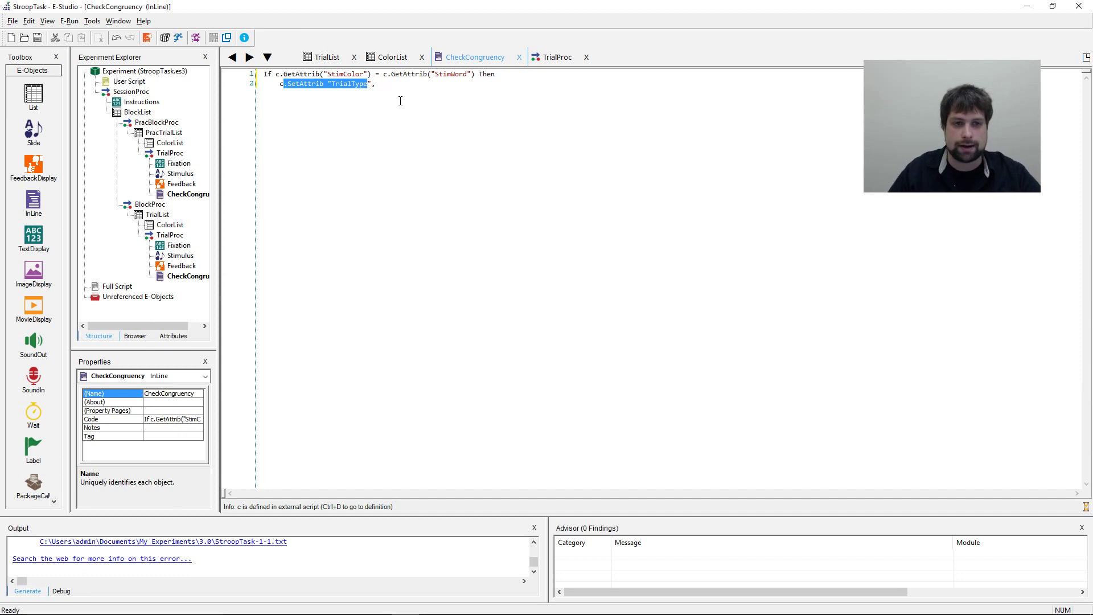
click(326, 86)
click(381, 84)
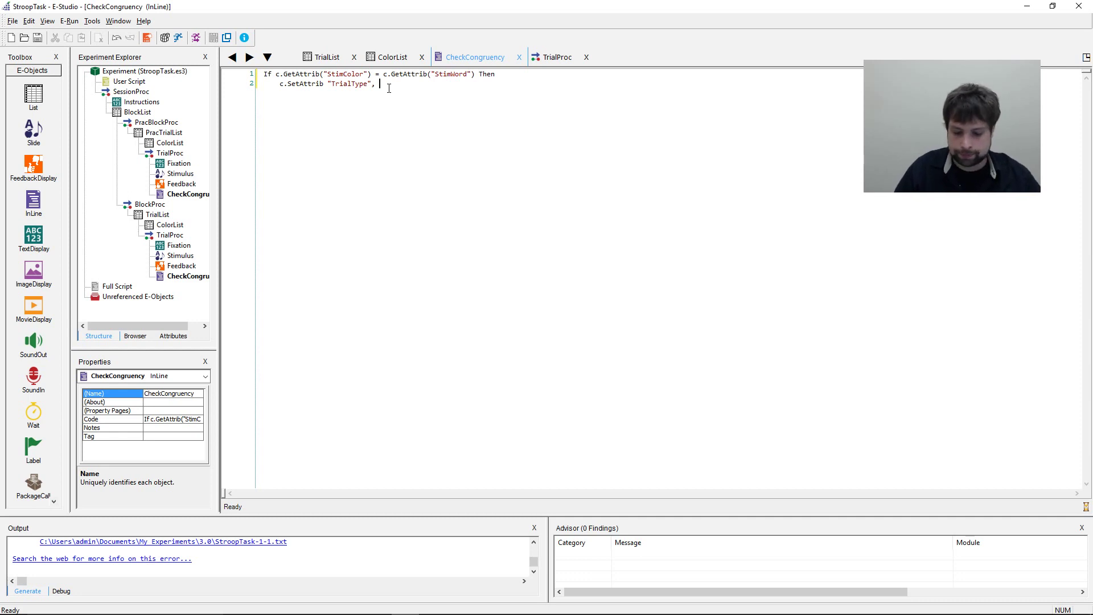
Complete the SetAttrib statement with "Congruent" as the TrialType value.
text("Congruent )
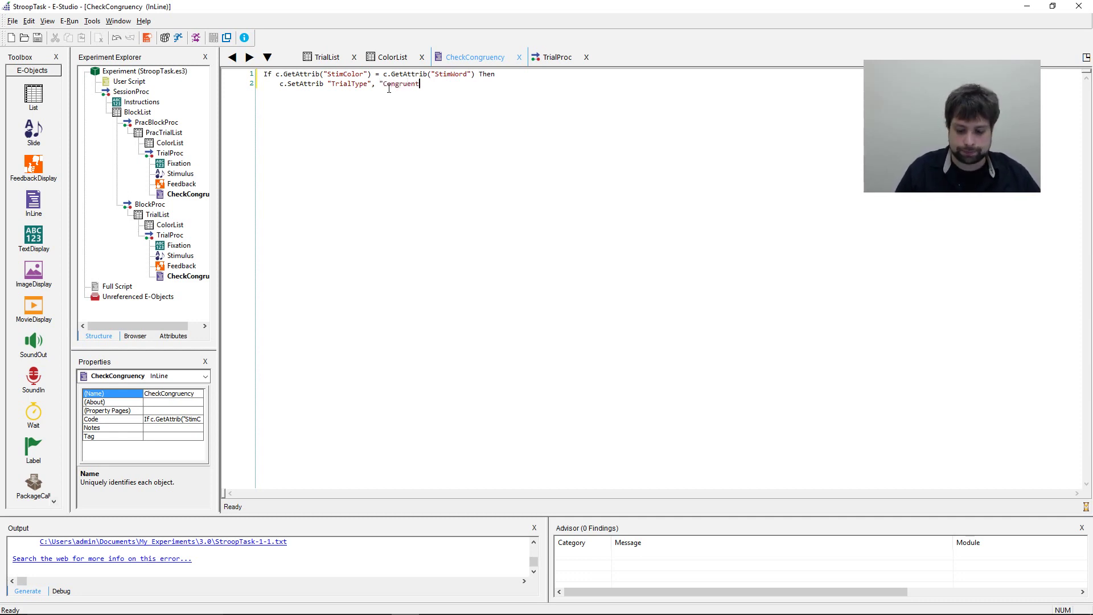
text(")
key(Return)
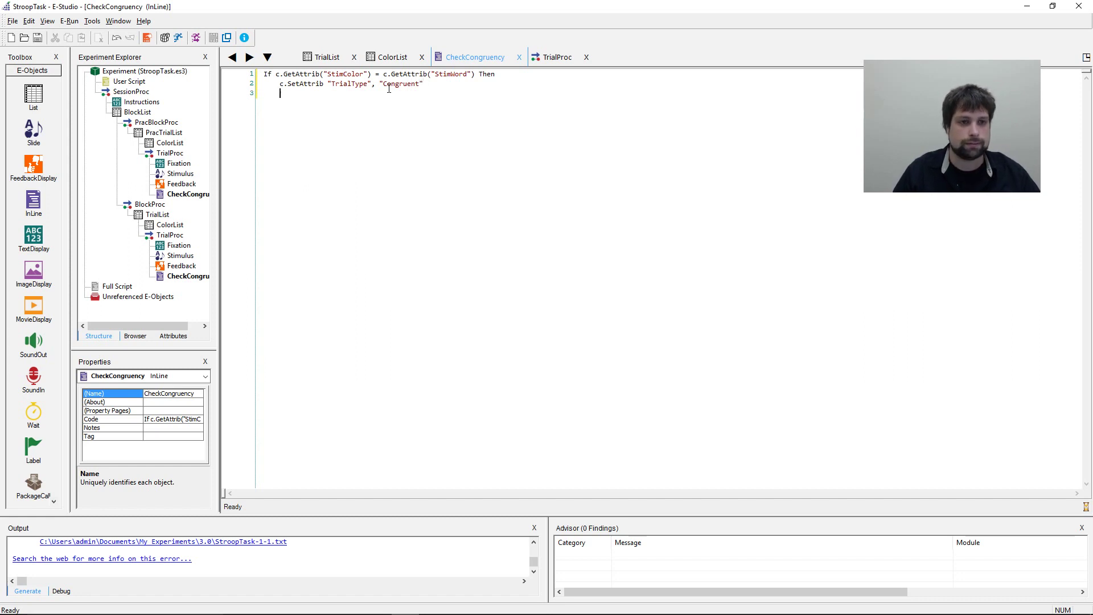
Below a blank line, add an unindented ElseIf line reusing the If line's condition, c.GetAttrib("StimColor") = c.GetAttrib("StimWord") Then.
key(BackSpace)
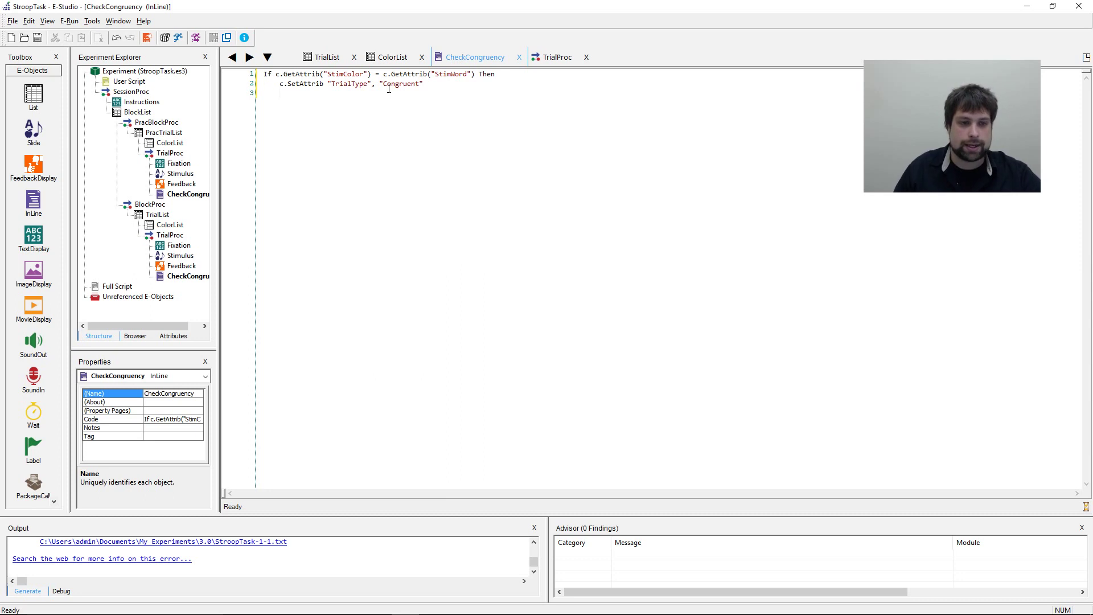
key(Return)
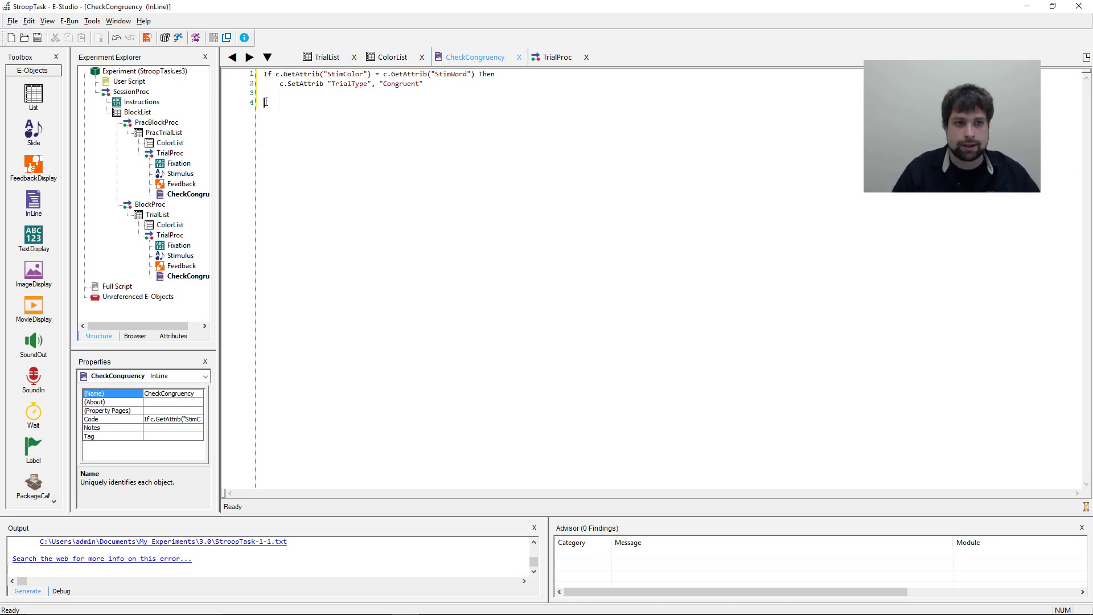
text(ElseIf)
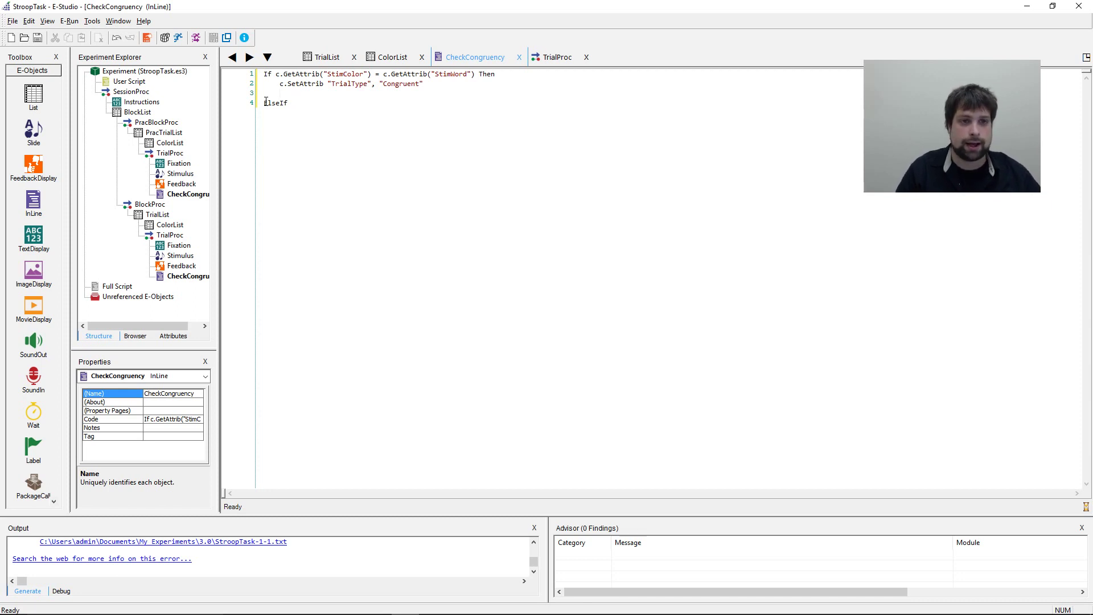
text( c.GetA)
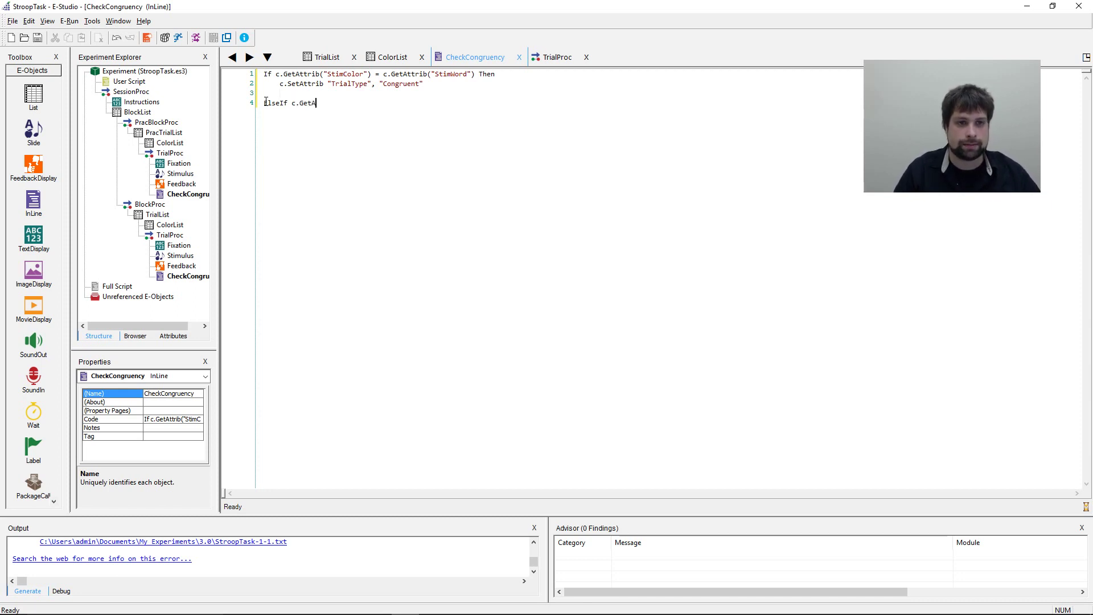
text(ttrib)
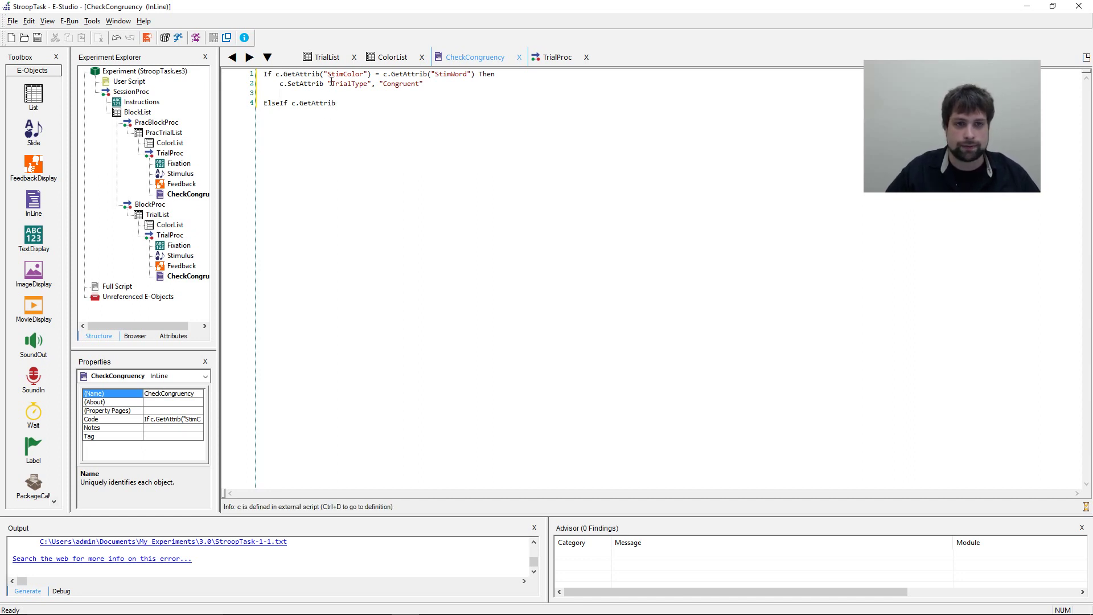
drag(276, 74, 497, 74)
key(ctrl+c)
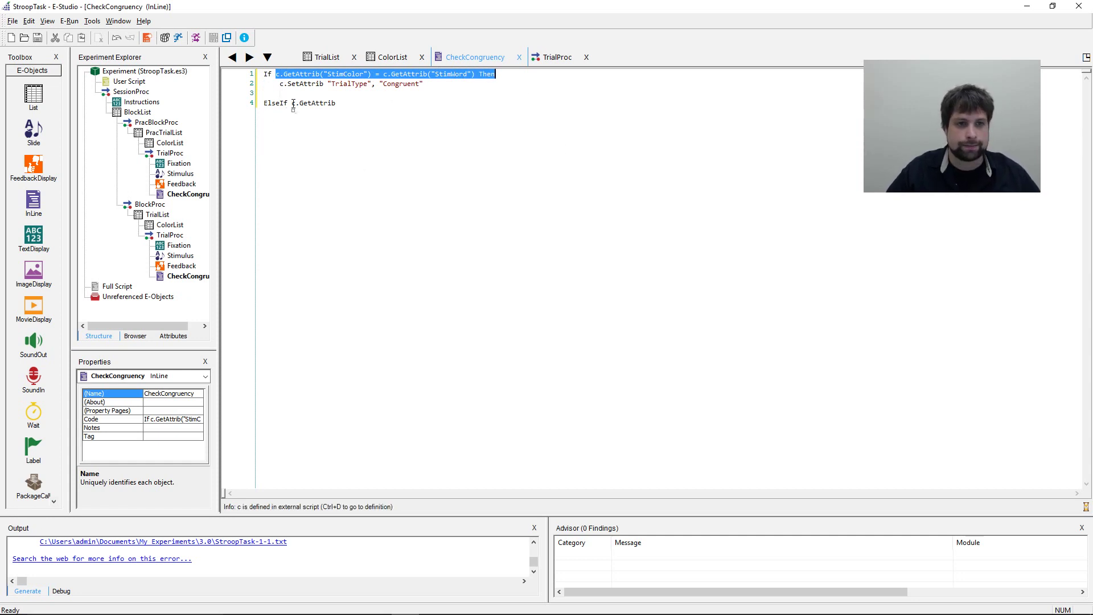
drag(294, 104, 396, 151)
key(ctrl+v)
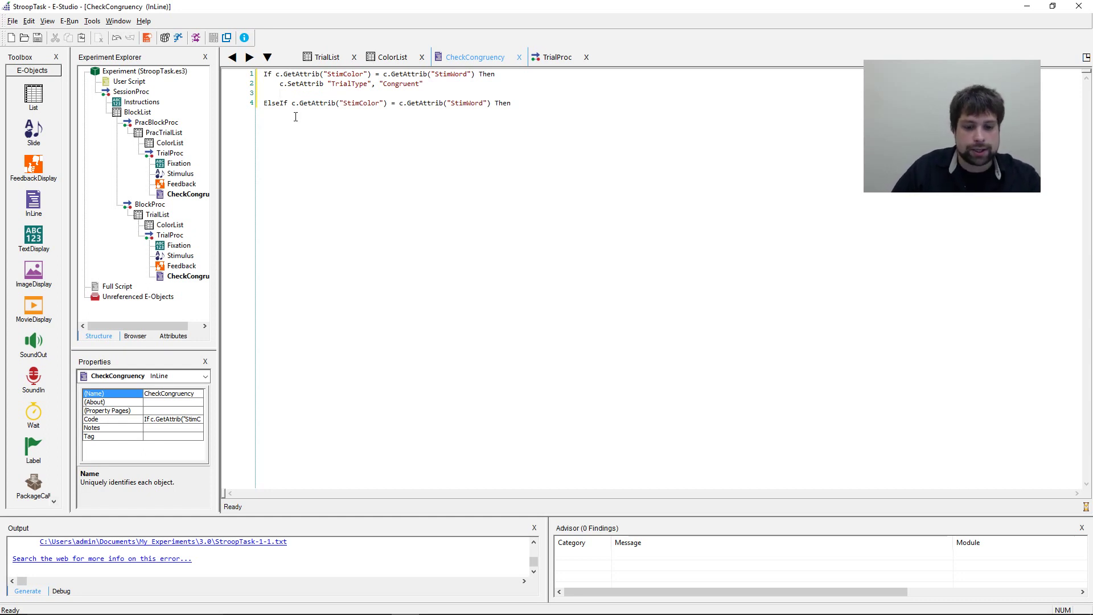
Change the comparison operator in the ElseIf line to <>.
double_click(377, 74)
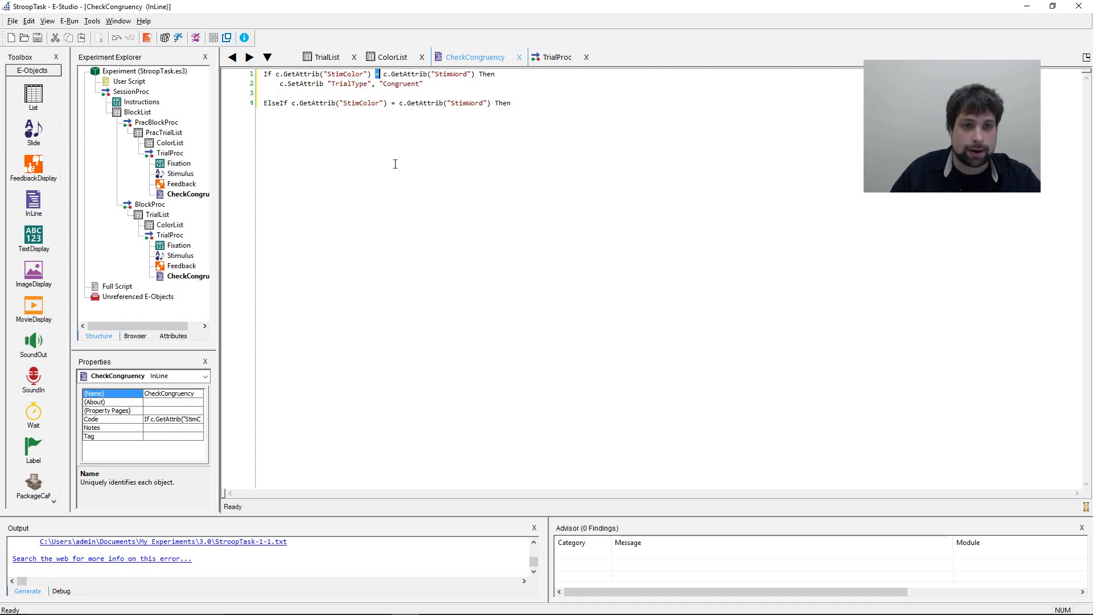
click(396, 95)
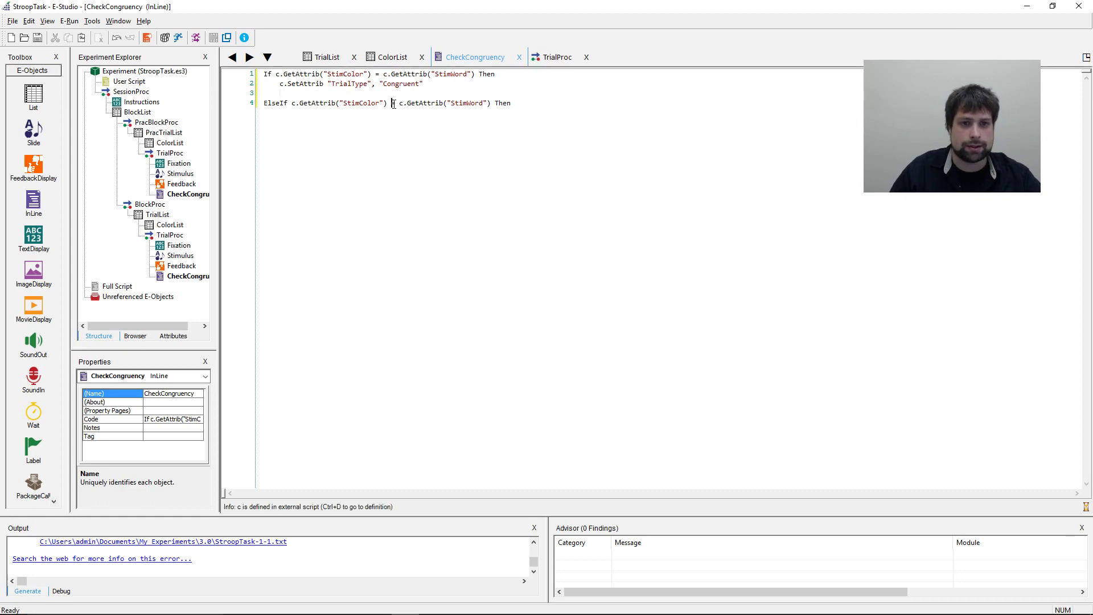
drag(390, 103, 396, 103)
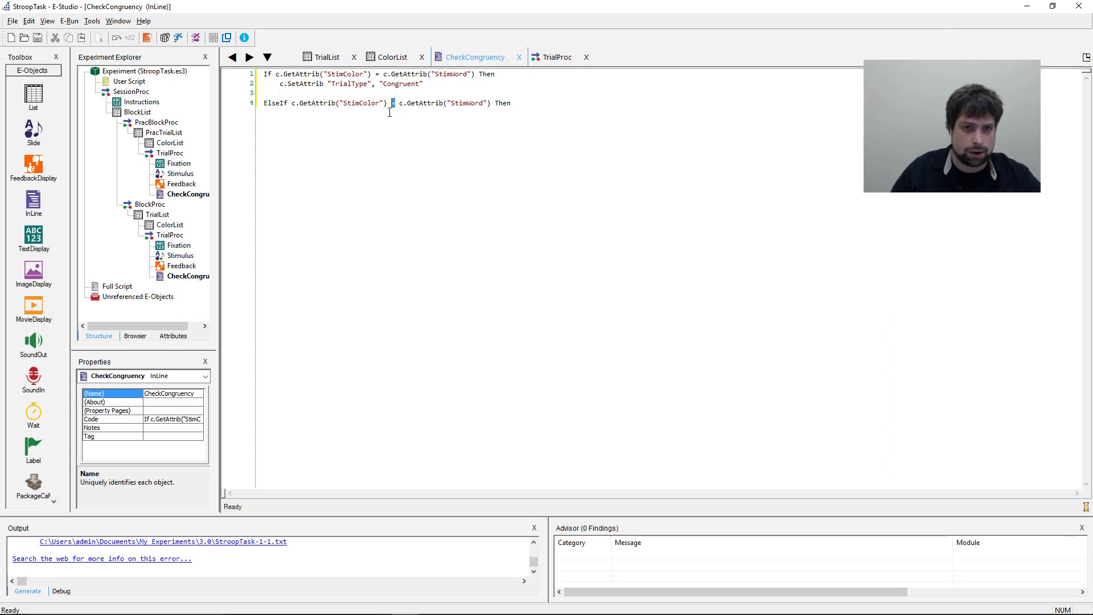
key(Delete)
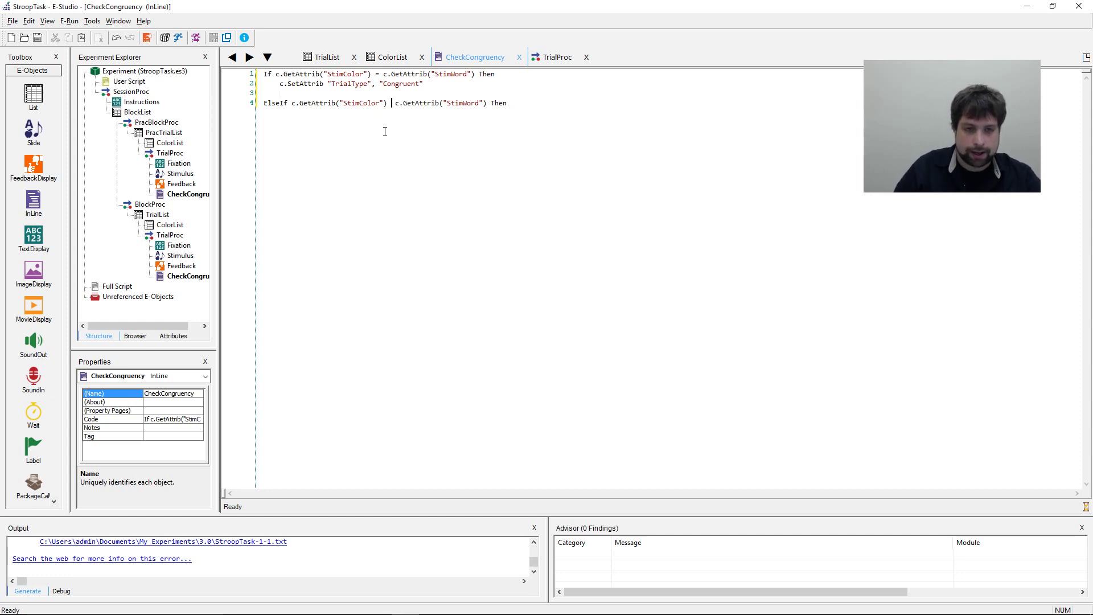
text(<>)
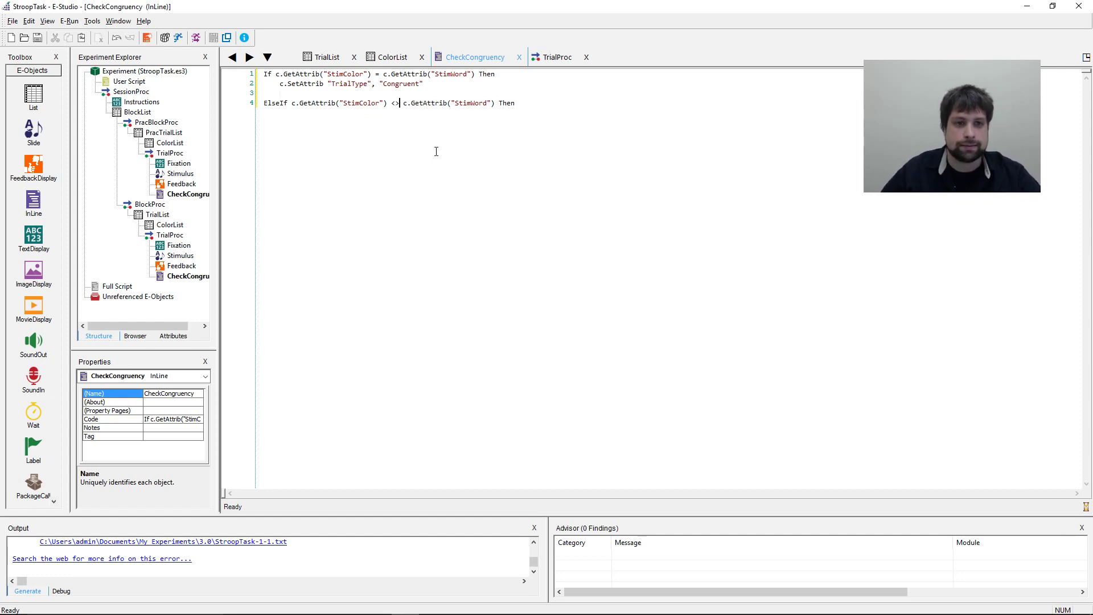
double_click(394, 103)
click(403, 117)
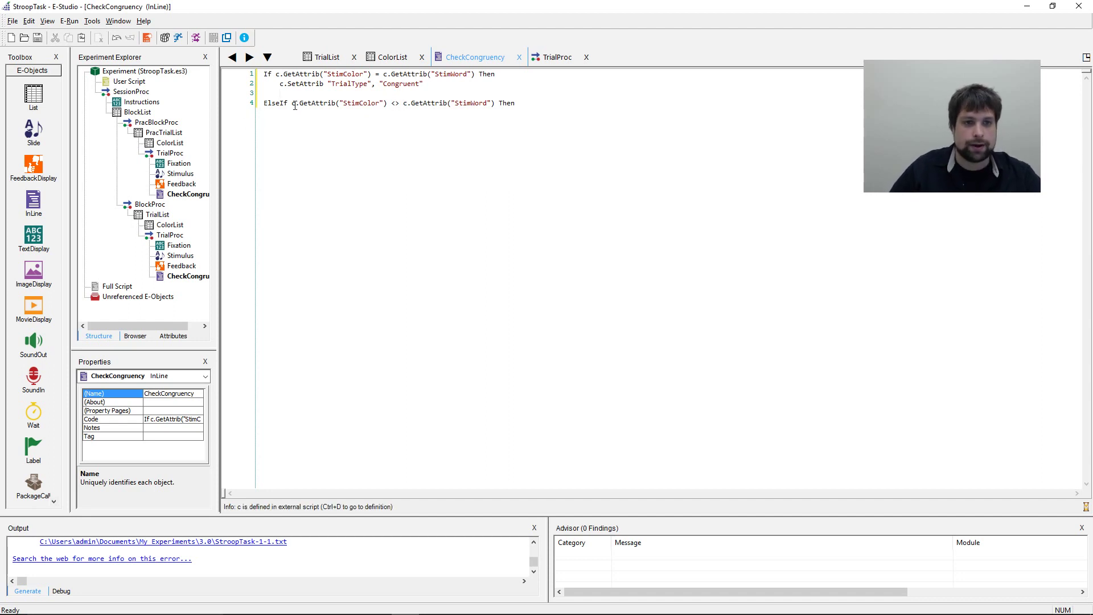
drag(292, 104, 496, 106)
click(393, 105)
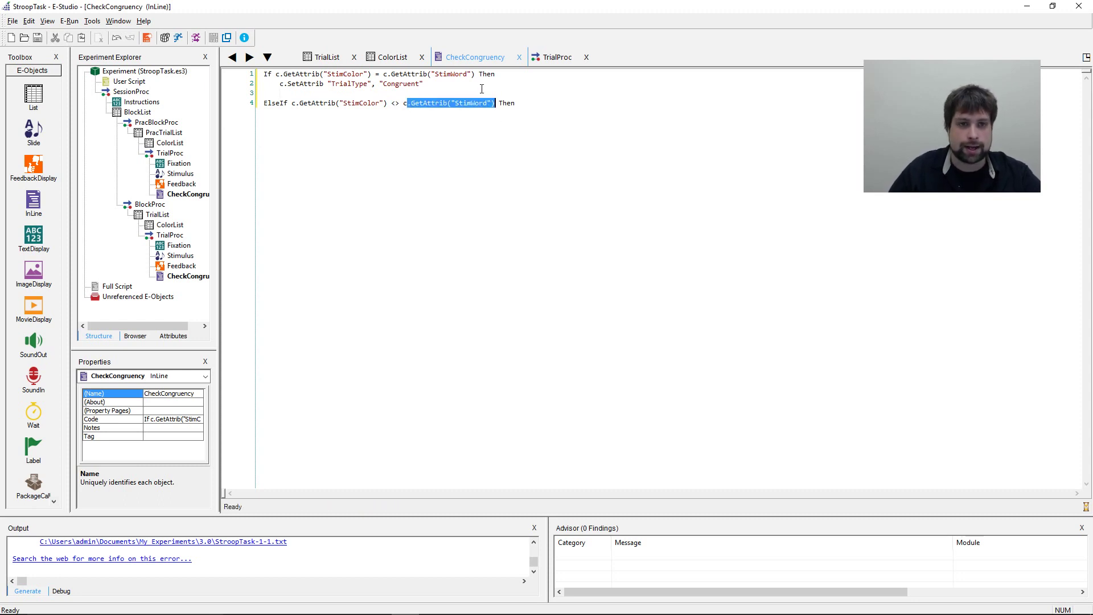
click(531, 103)
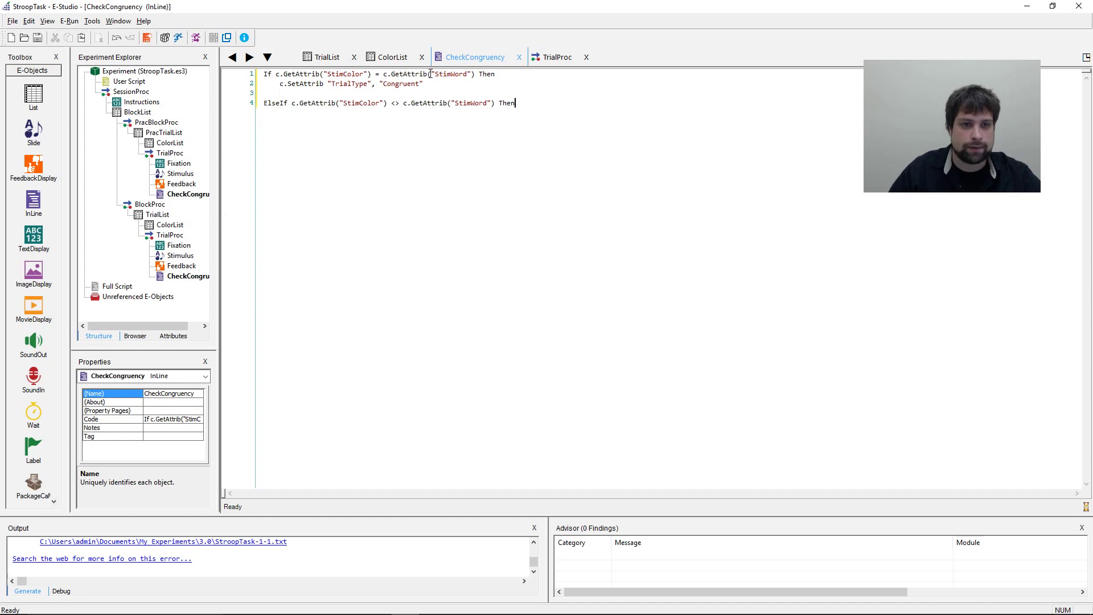
Under the ElseIf line, add an indented copy of the SetAttrib statement with "Incongruent" as the TrialType value.
drag(423, 84, 284, 83)
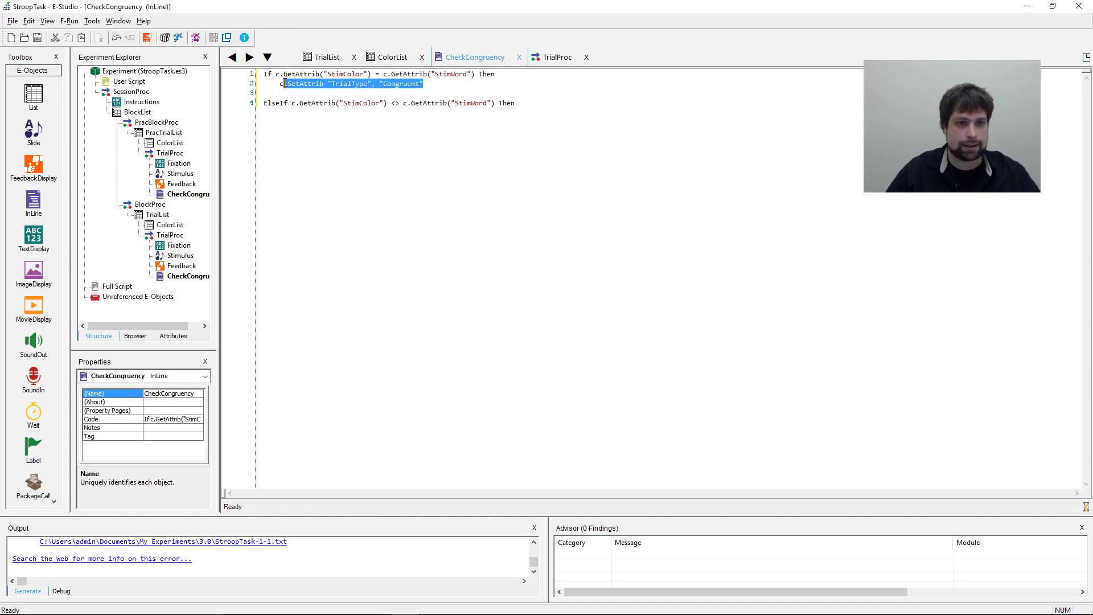
click(301, 117)
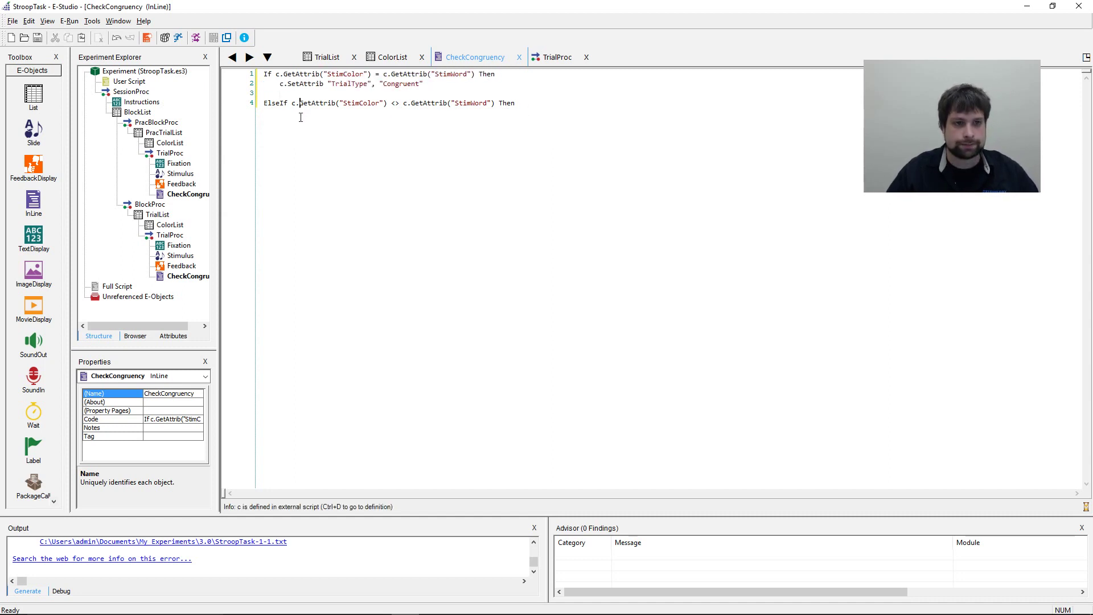
key(Return)
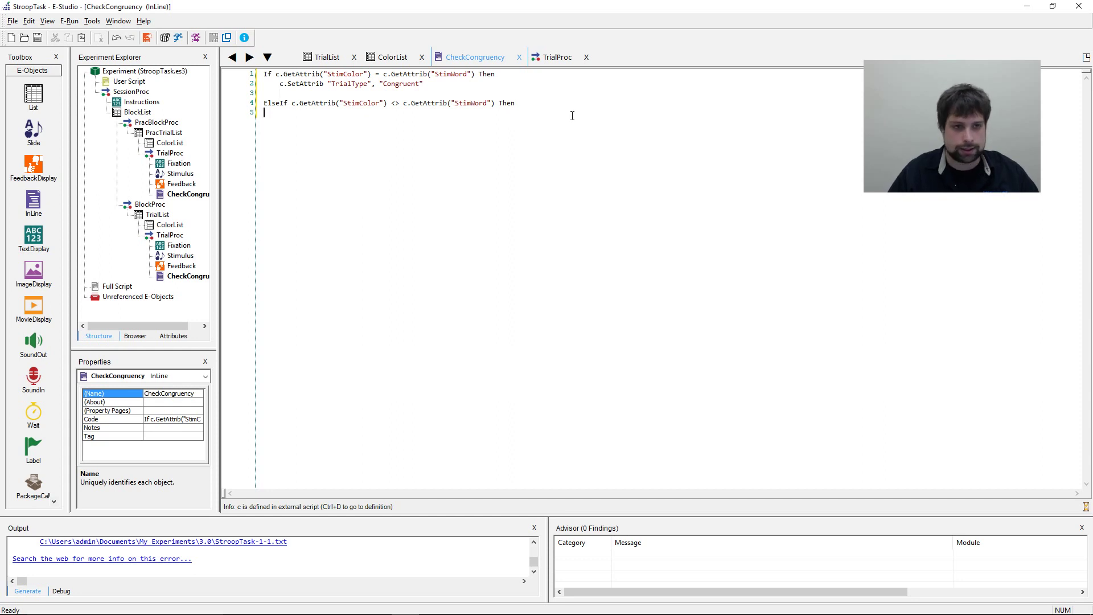
text(c.SetAttrib "TrialType", "Congruent")
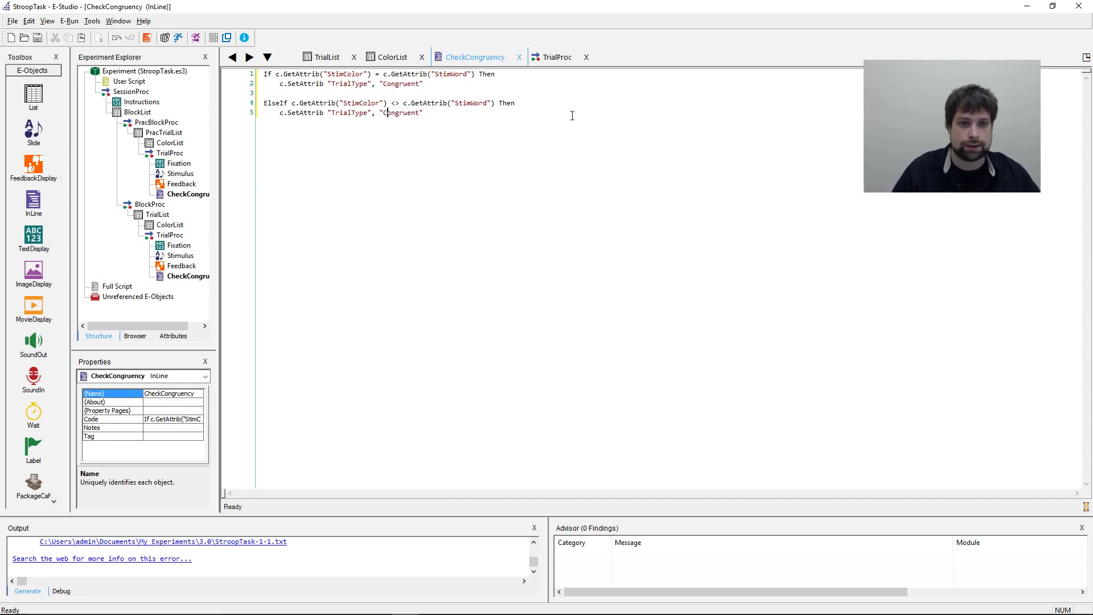
key(Delete)
text(Inc)
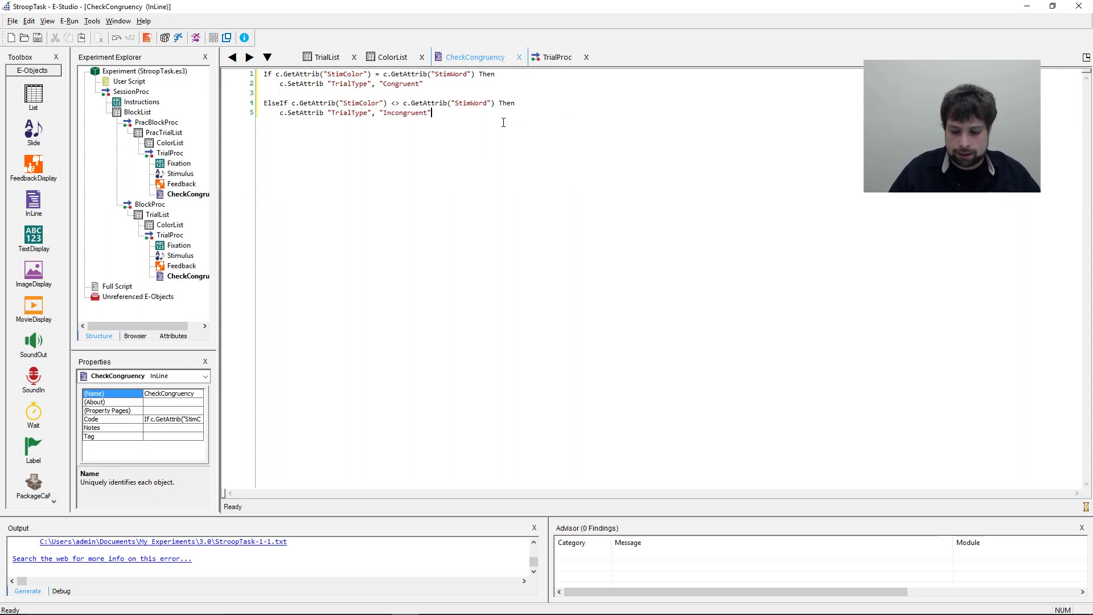
Close the conditional block with an unindented End If line, separated from the code above by a blank line.
key(Return)
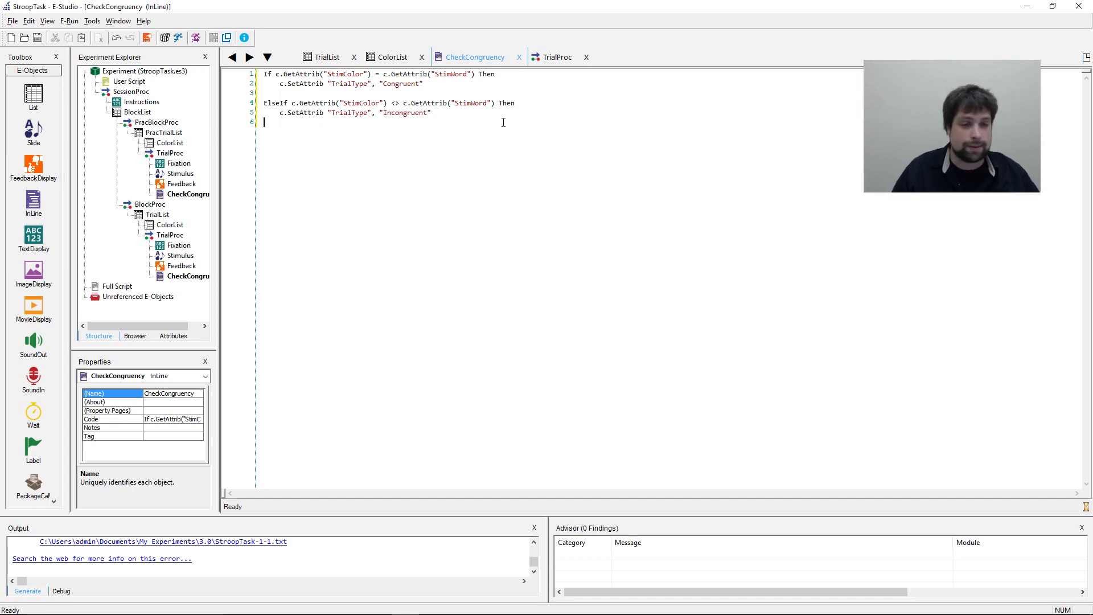
text(End)
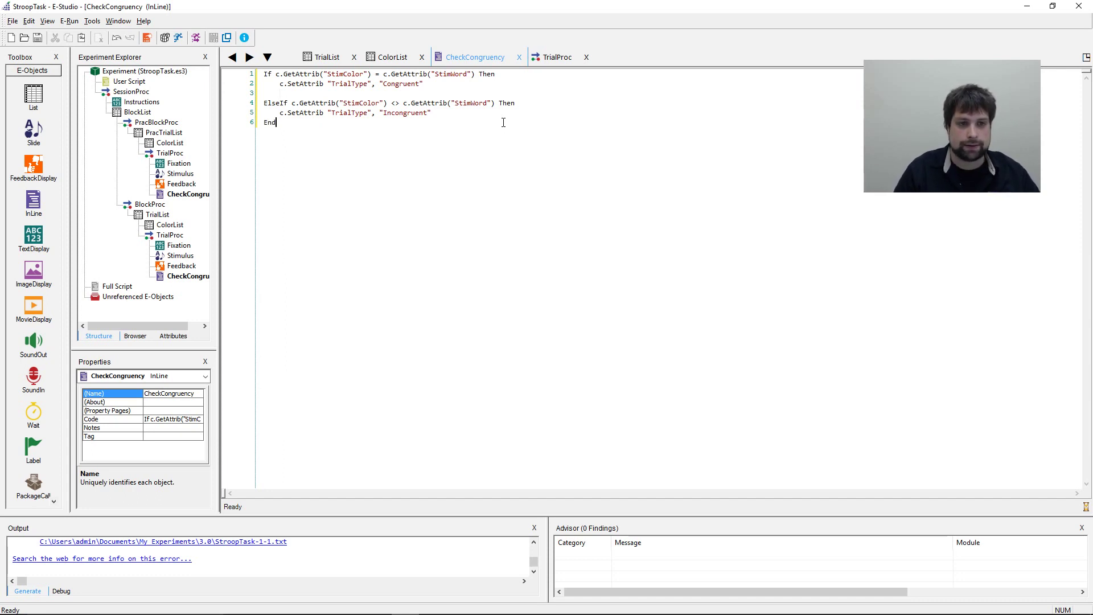
text( If)
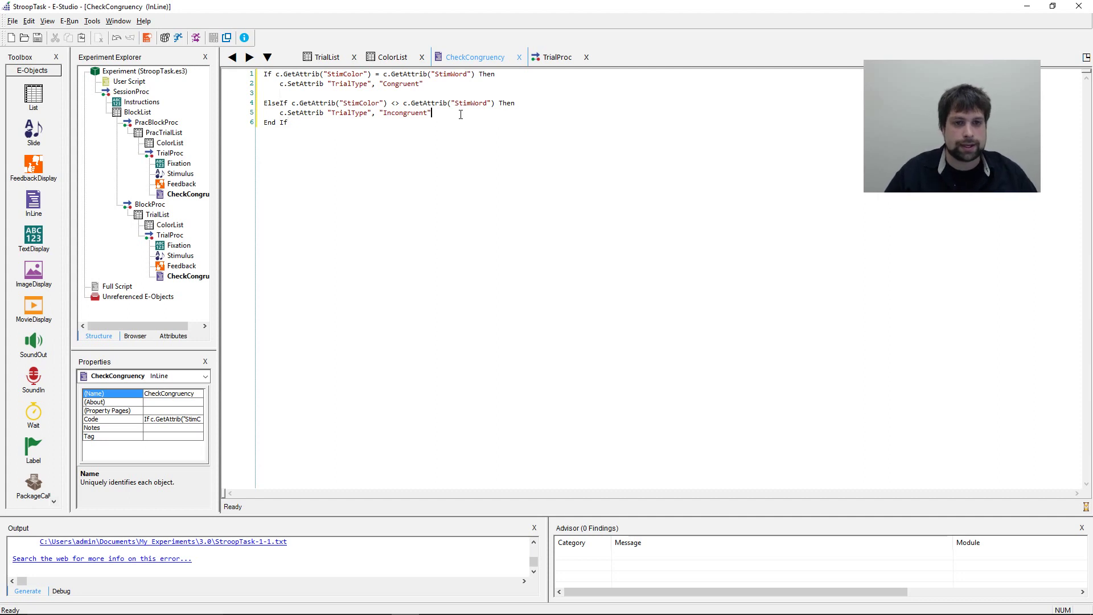
key(Return)
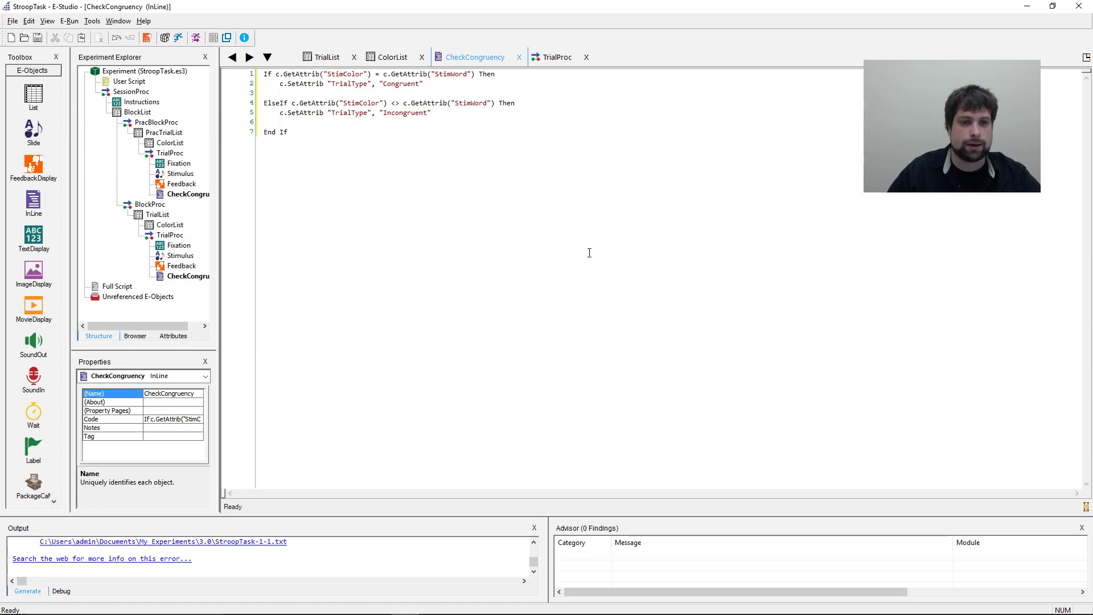
Save the experiment and generate its script.
click(44, 39)
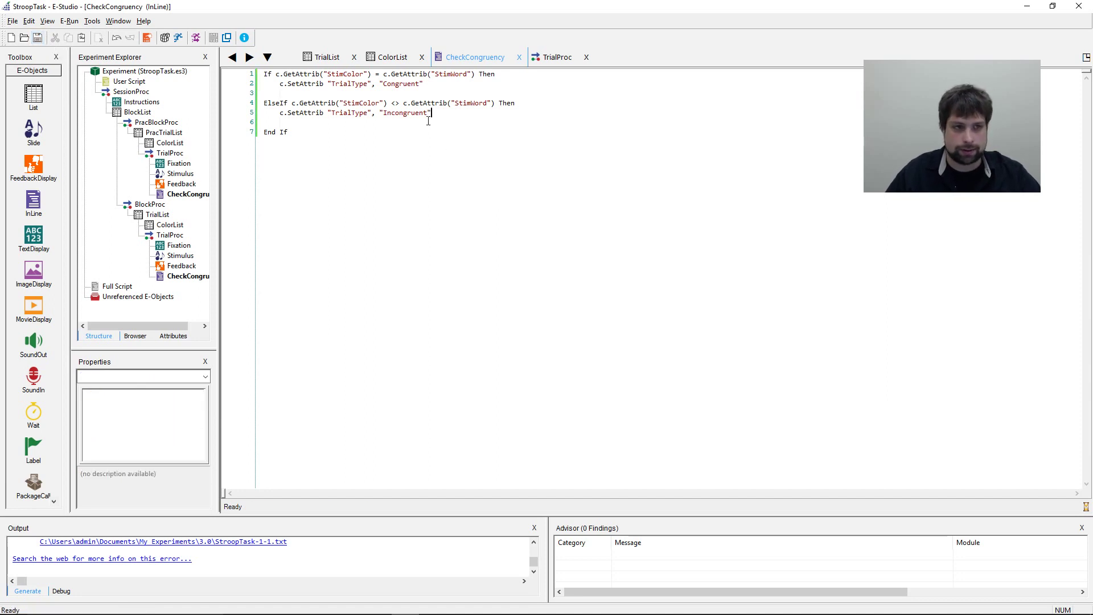
click(168, 40)
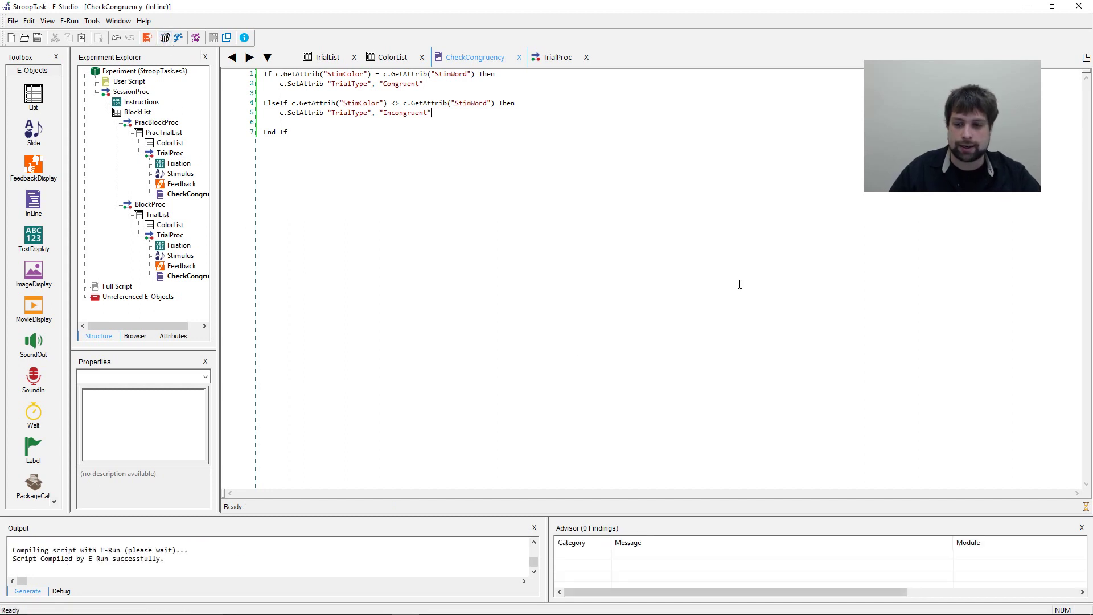
Try writing ElseIf as two words in the CheckCongruency script, and rejoin it.
click(696, 340)
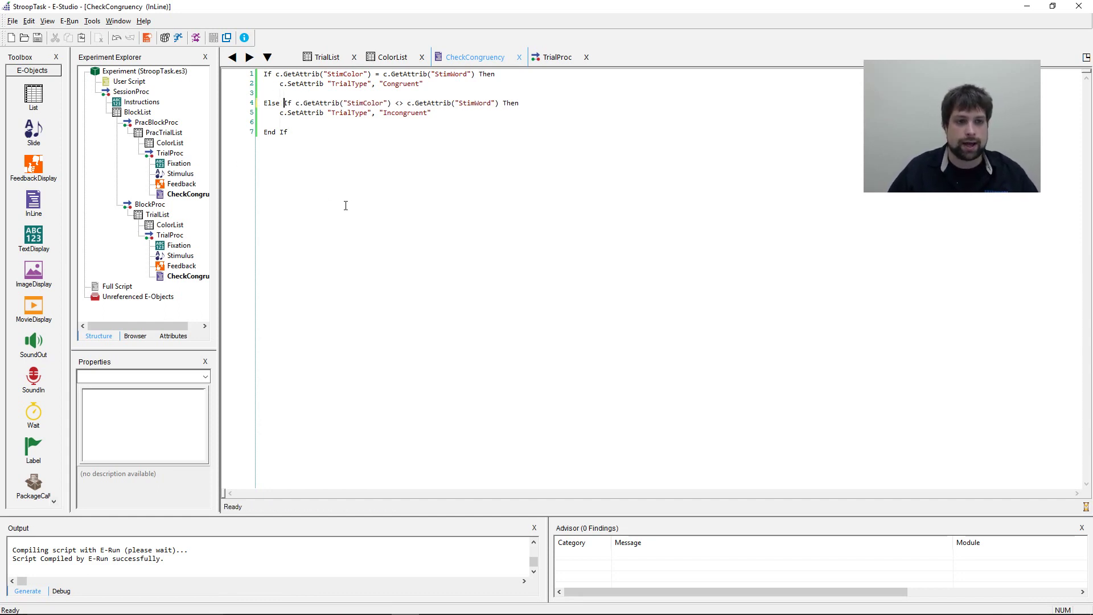
key(BackSpace)
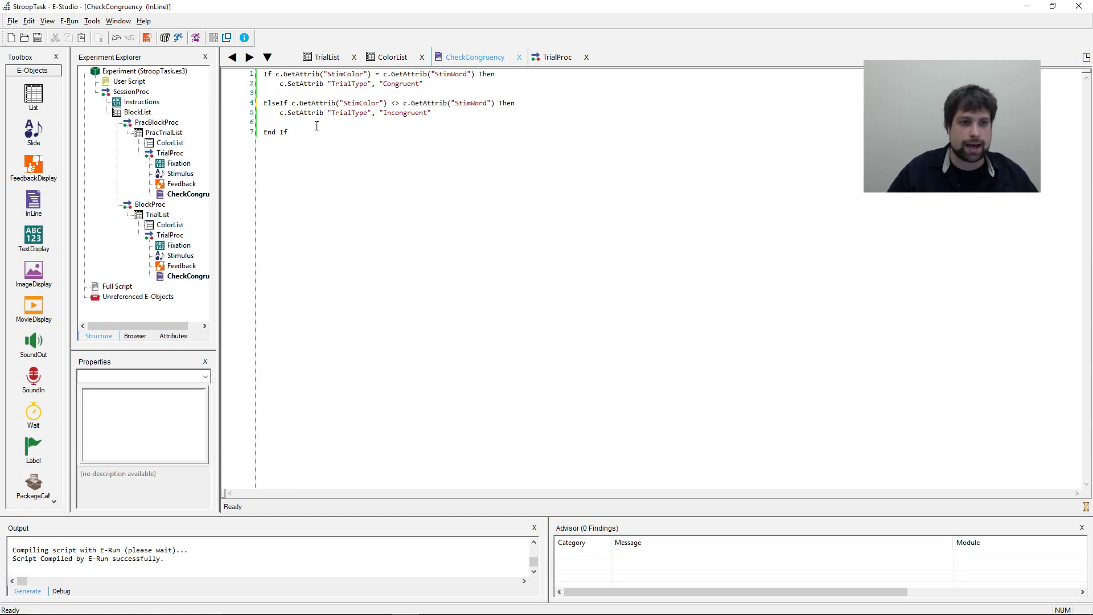
Try compiling the experiment without the End If line in CheckCongruency, and put the line back.
drag(316, 126, 263, 132)
key(BackSpace)
key(BackSpace)
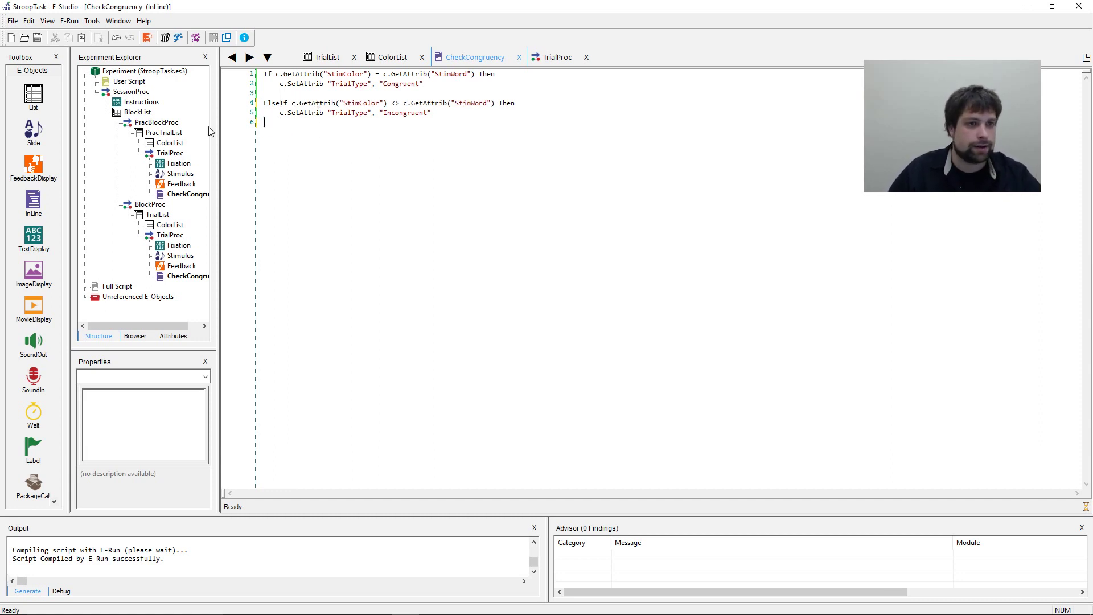
key(ctrl+F7)
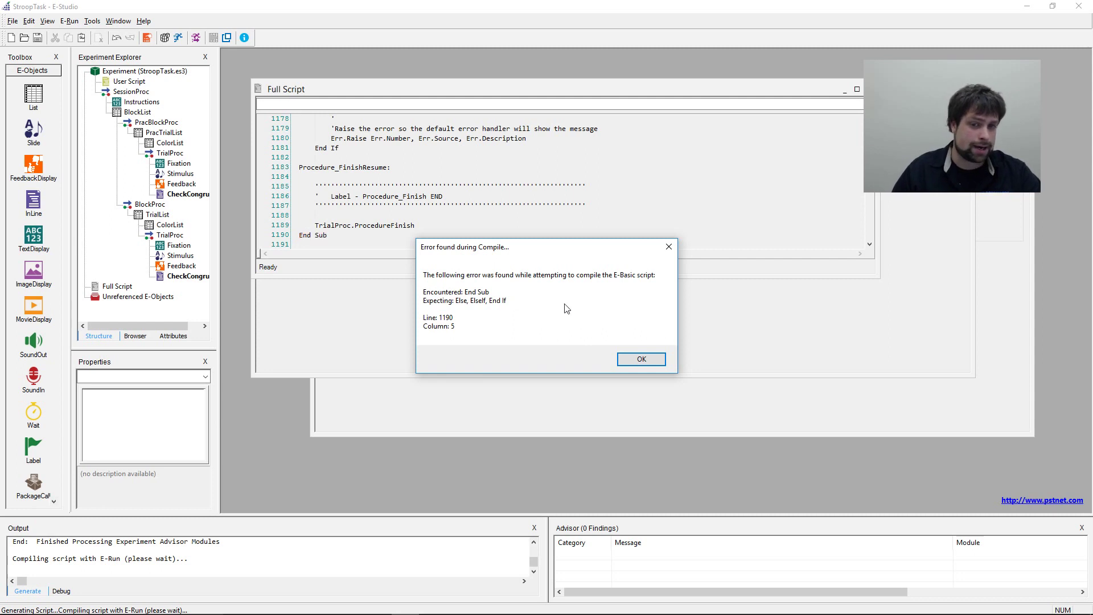
click(641, 359)
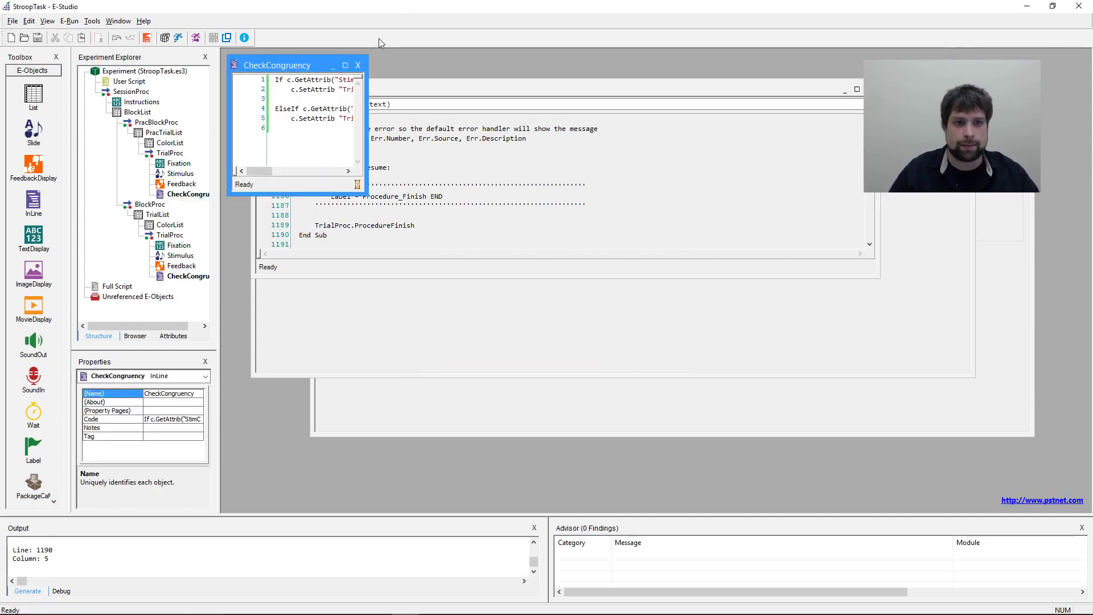
click(345, 65)
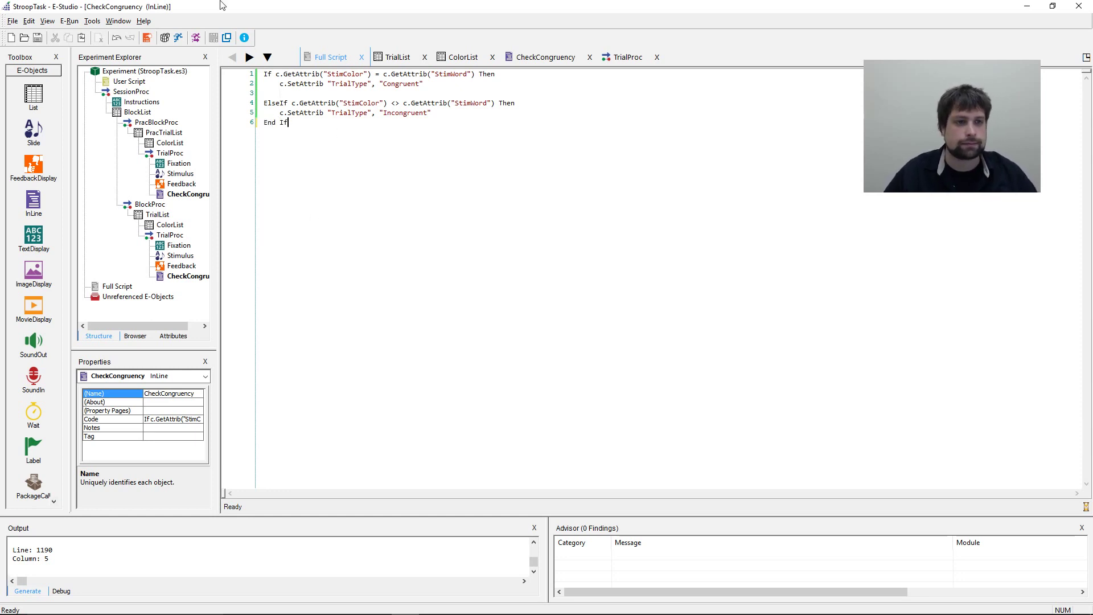
In the Test Manager, disable PracTrialList and expand BlockProc down to the objects in TrialProc.
click(227, 38)
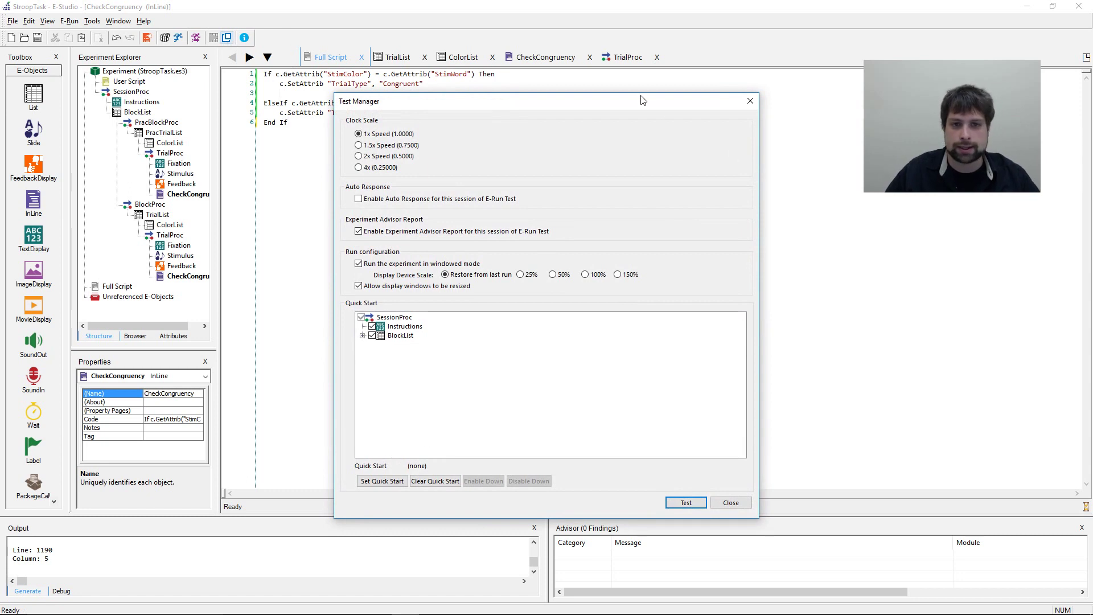
drag(641, 100, 658, 63)
click(379, 297)
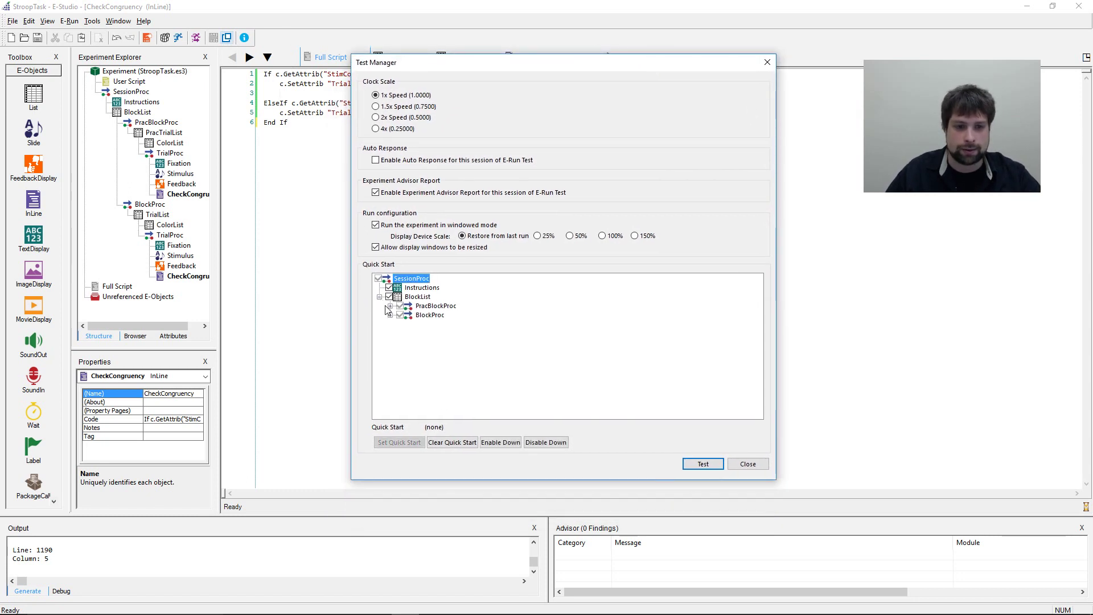
click(390, 306)
click(390, 323)
click(401, 333)
click(411, 342)
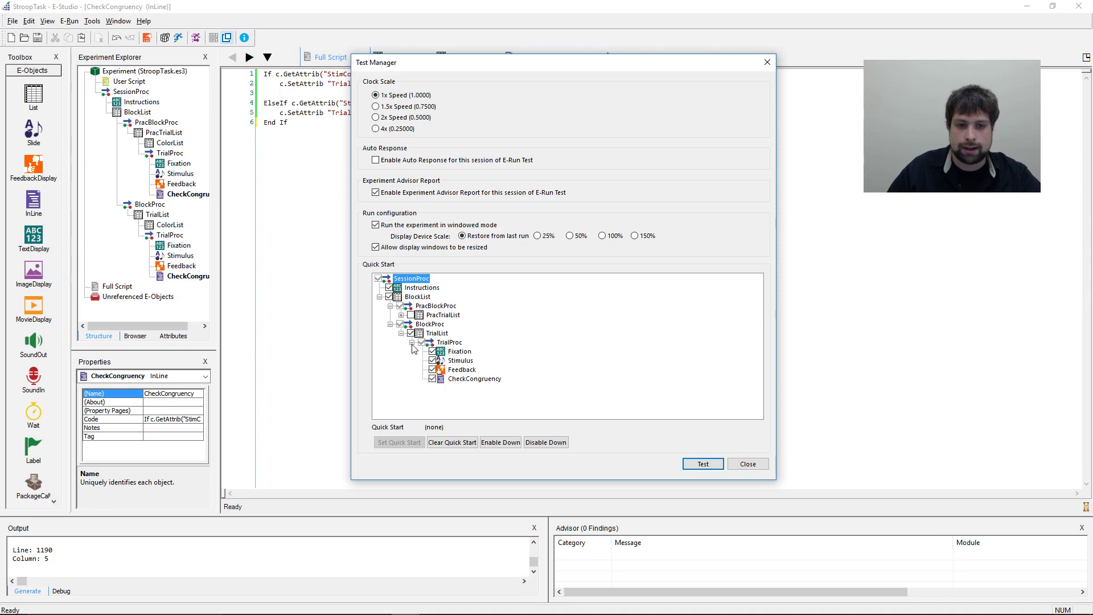
Start the test run with the default startup values, continue past the instructions and respond to a trial with 2.
click(703, 464)
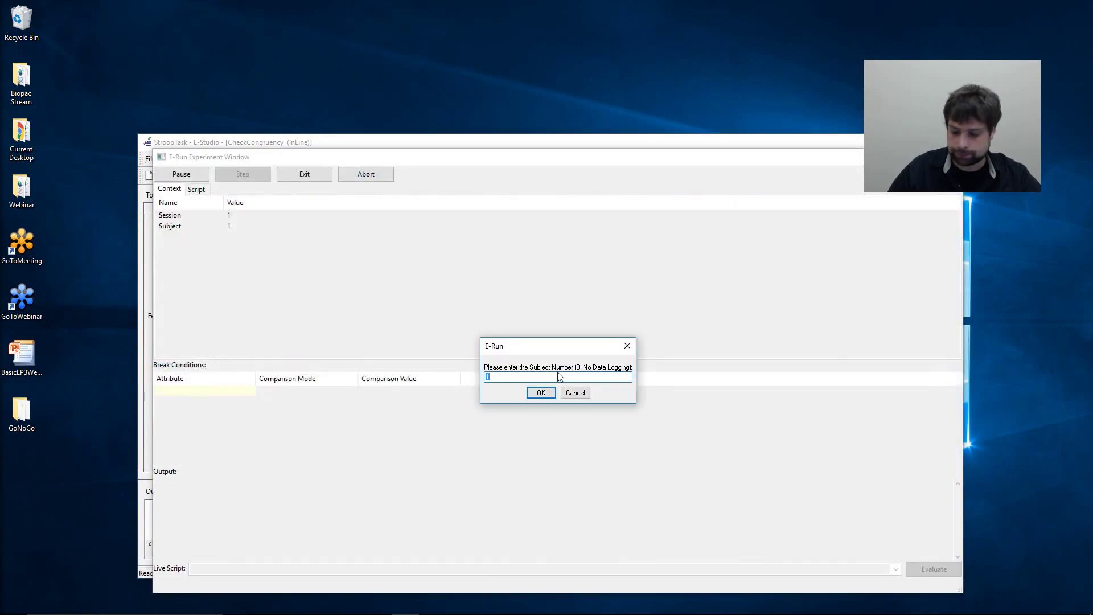
key(Return)
key(Return)
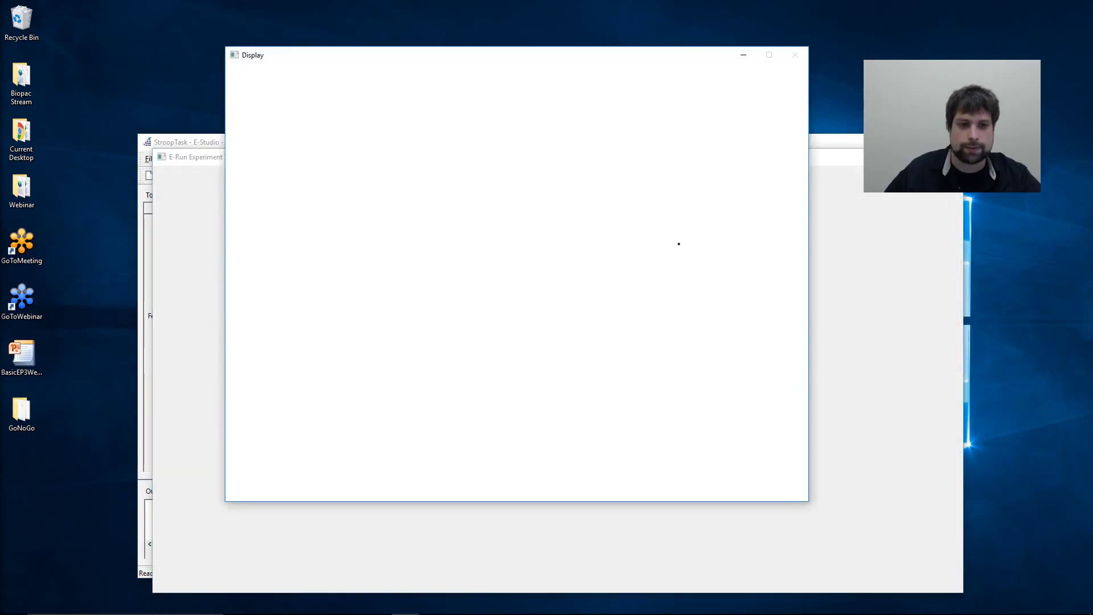
drag(478, 57, 505, 44)
key(space)
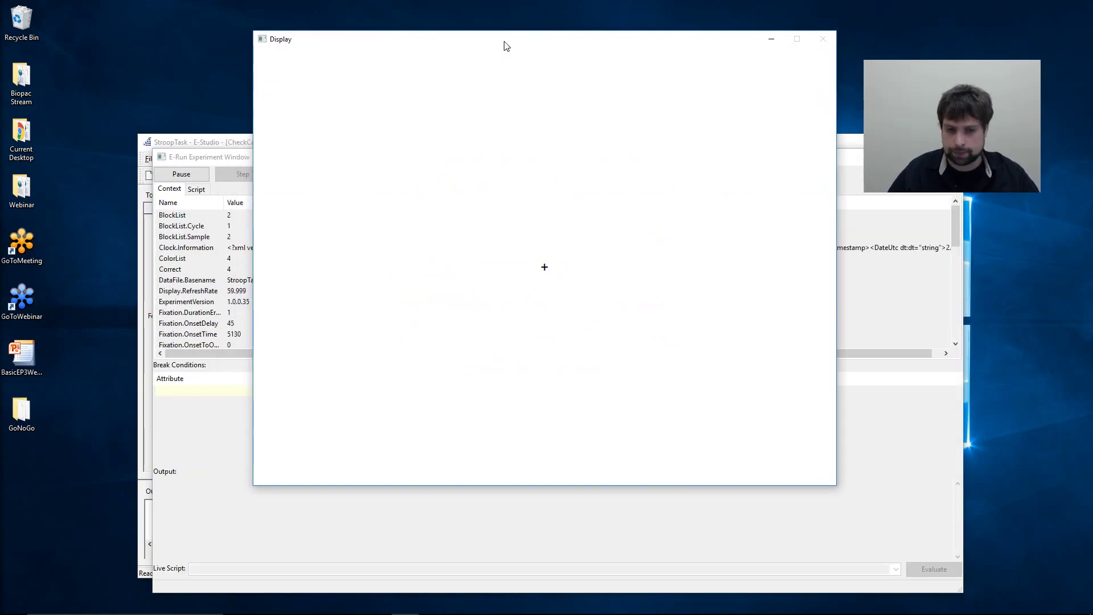
key(2)
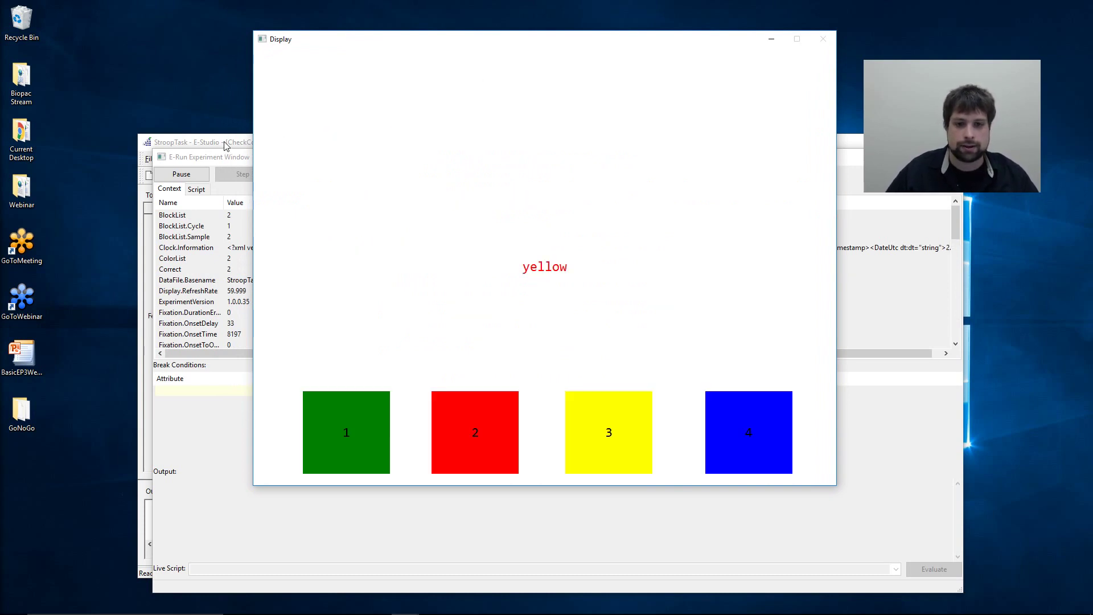
key(ctrl+alt+shift)
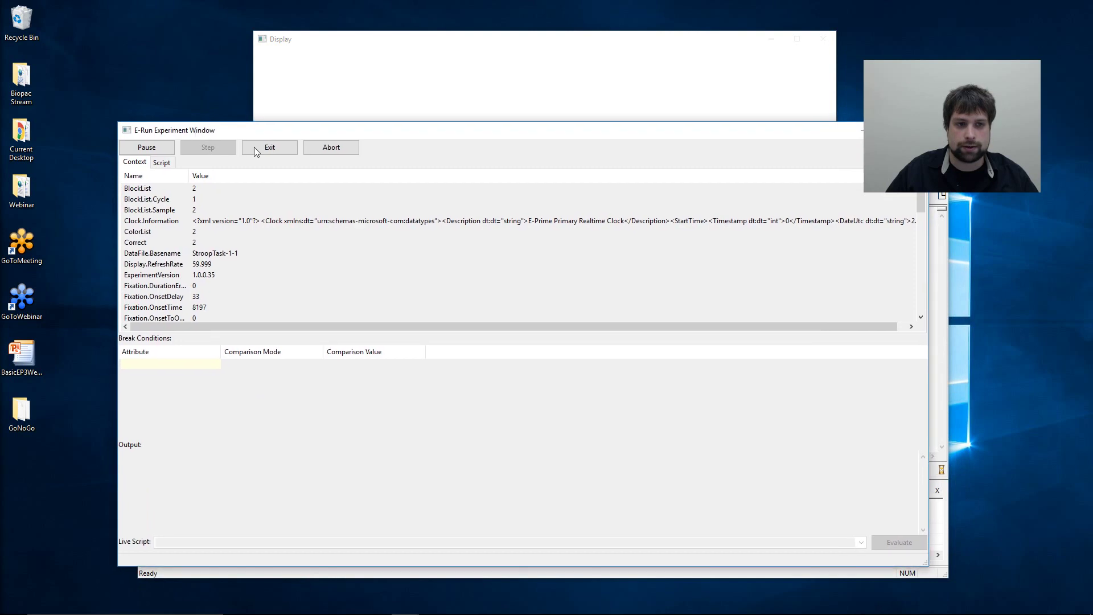
click(329, 151)
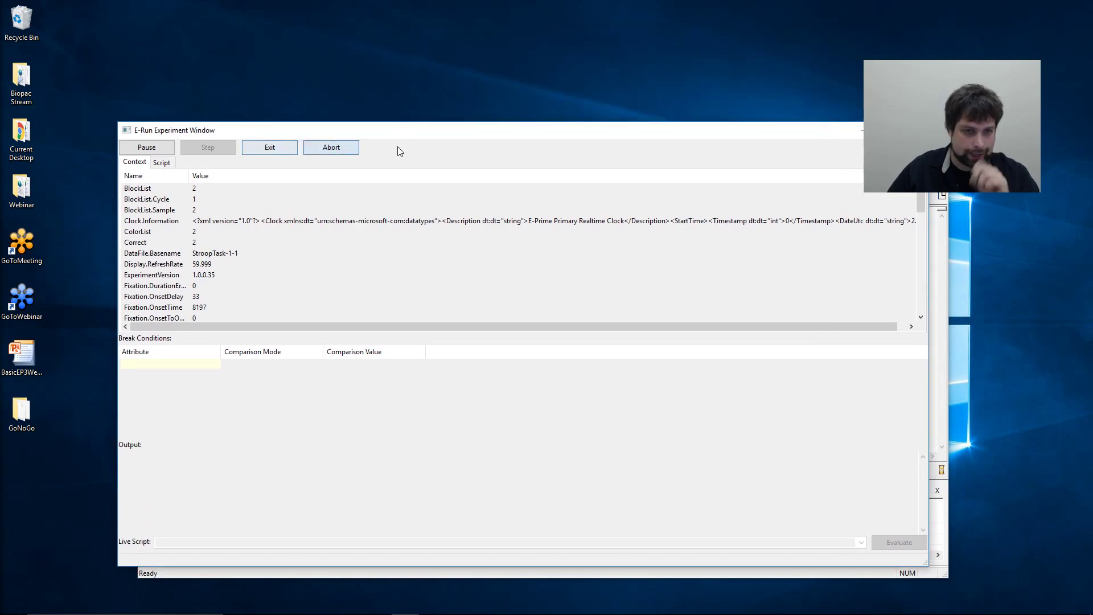
click(601, 356)
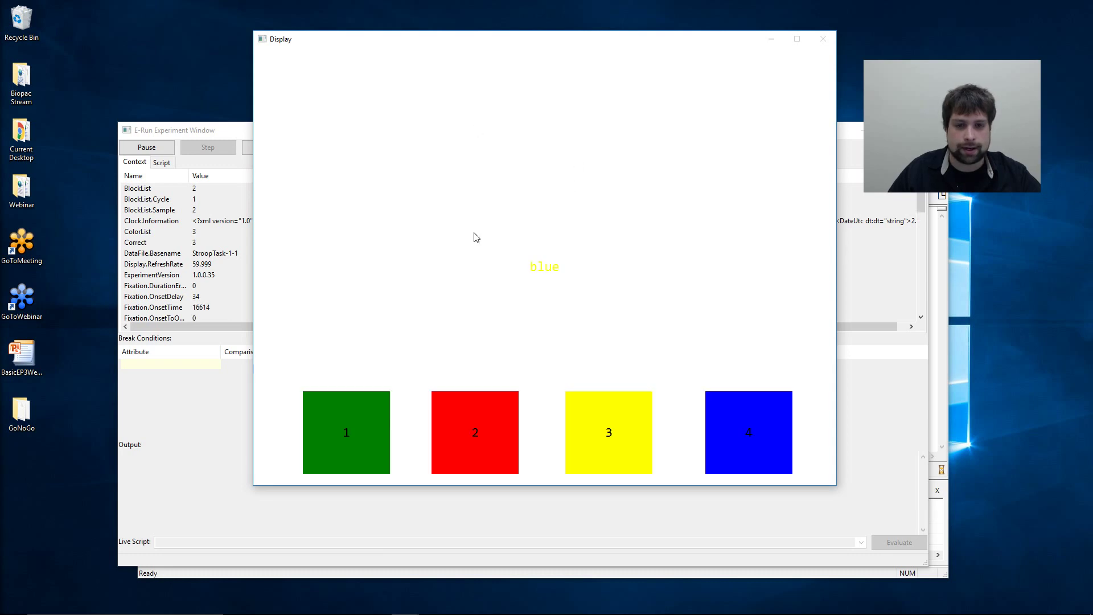
Pause the test run and examine the attribute values in the Context list against the stimulus shown on the display.
click(170, 146)
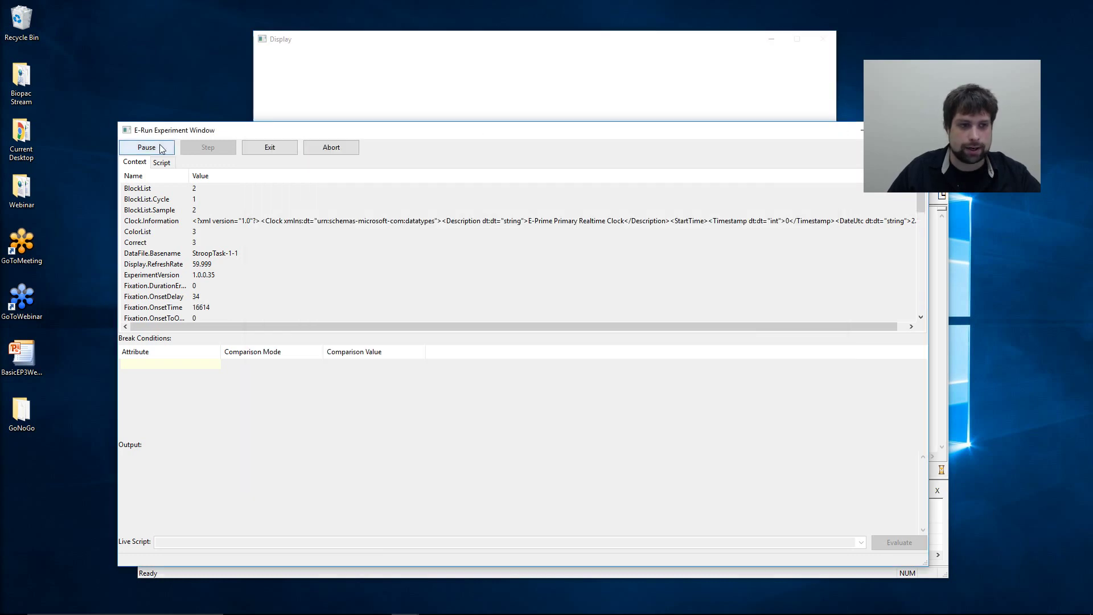
drag(373, 137, 473, 75)
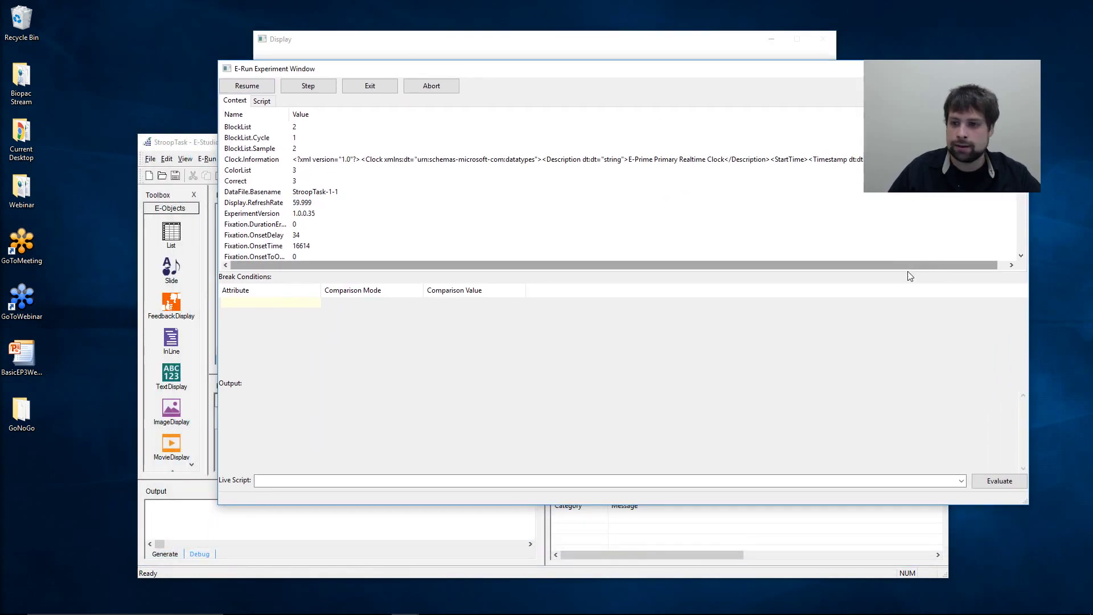
scroll(661, 182, down, 12)
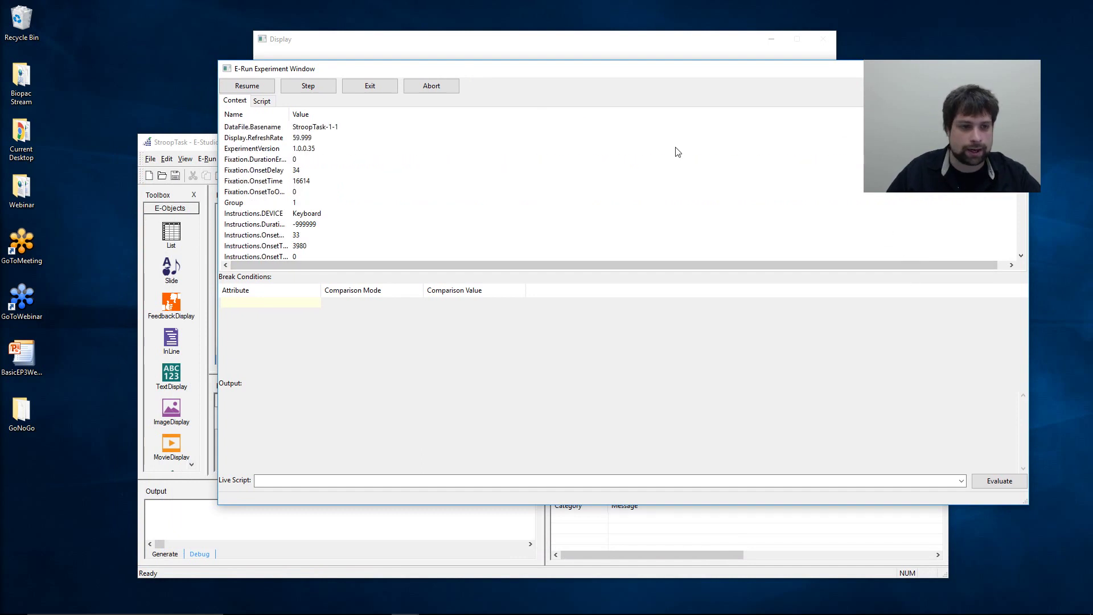
scroll(654, 192, down, 4)
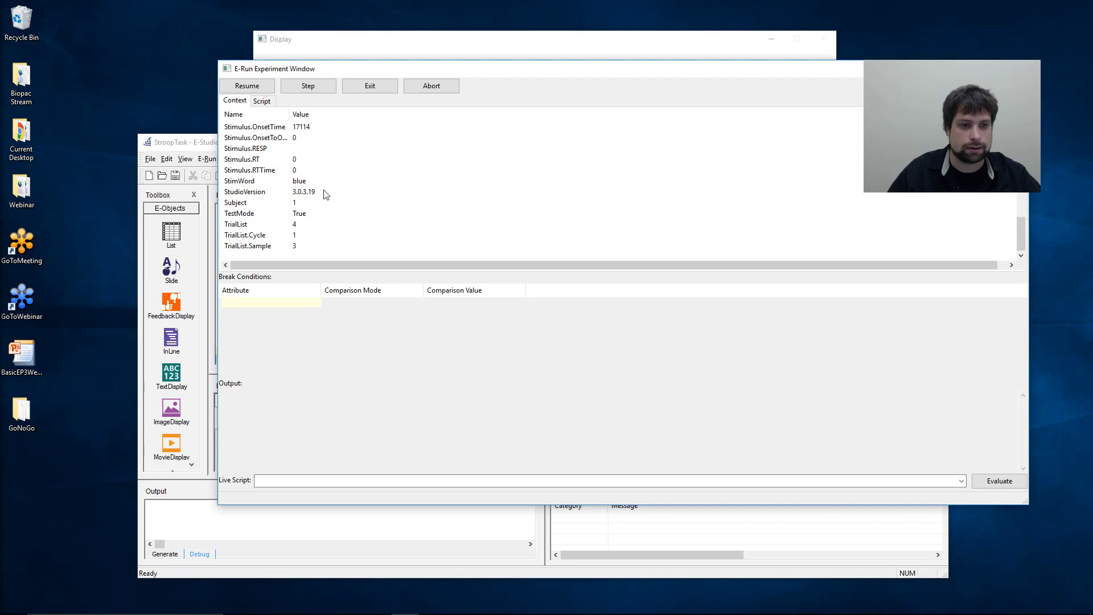
scroll(363, 251, up, 10)
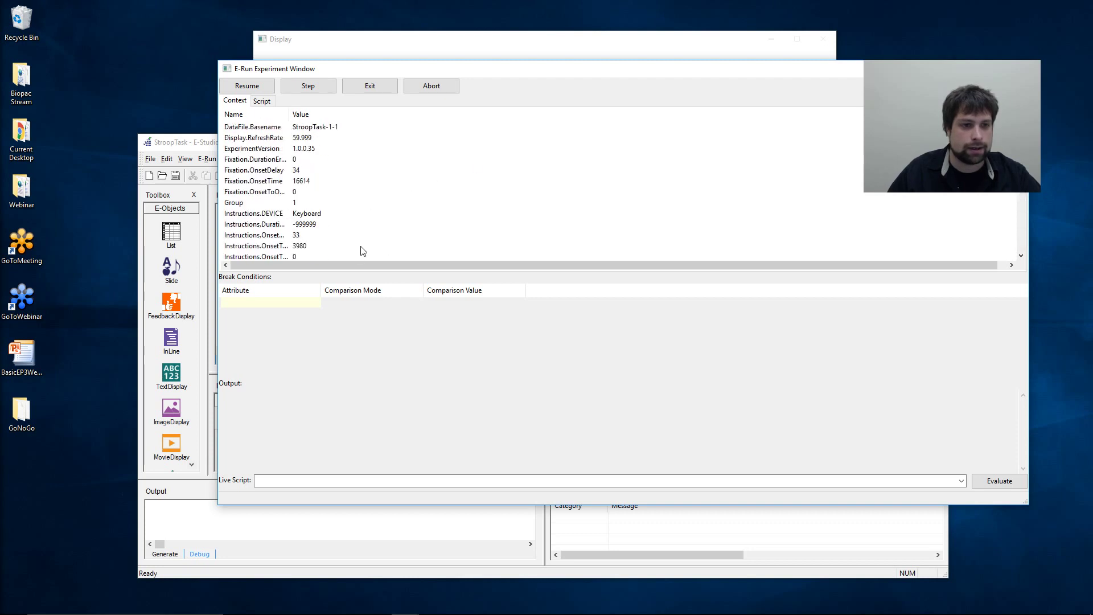
scroll(363, 251, down, 10)
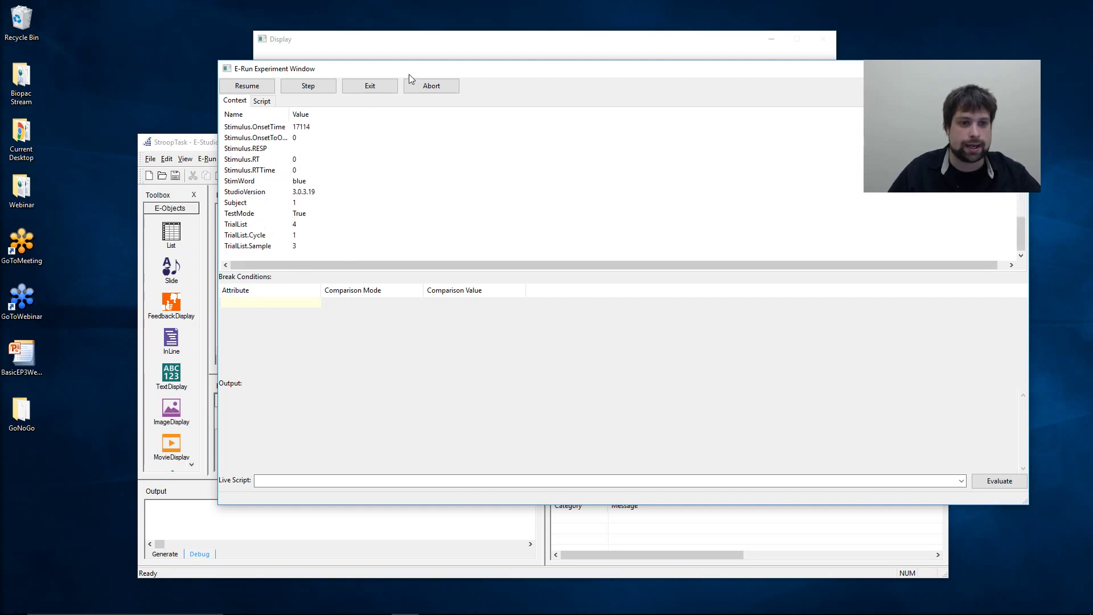
drag(409, 74, 277, 80)
click(332, 50)
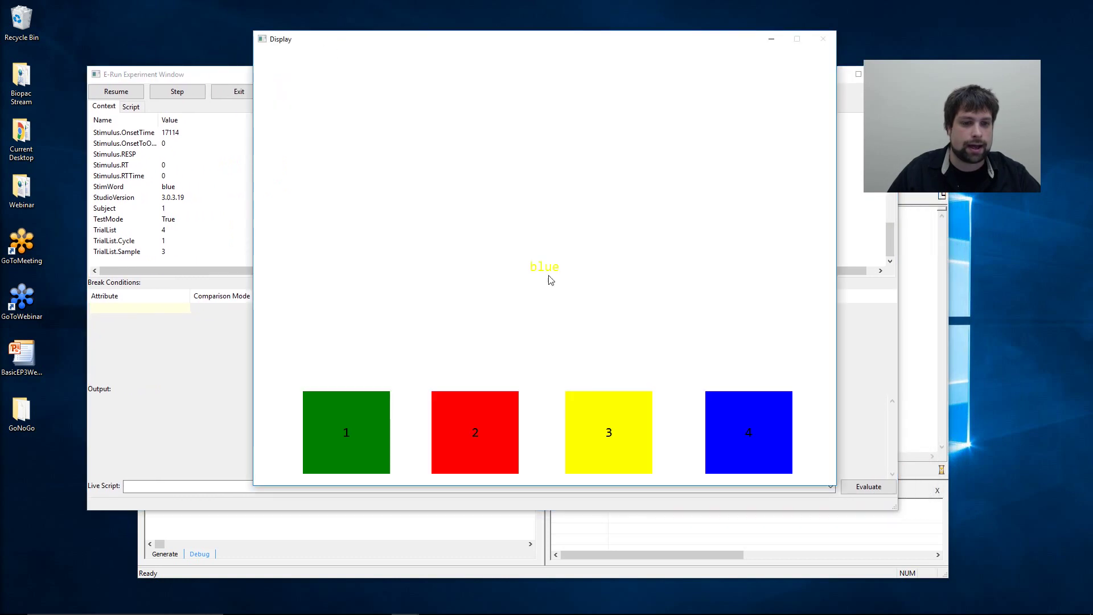
Resume the test run and compare the StimColor and StimWord attributes with the stimuli of the following trials.
click(166, 92)
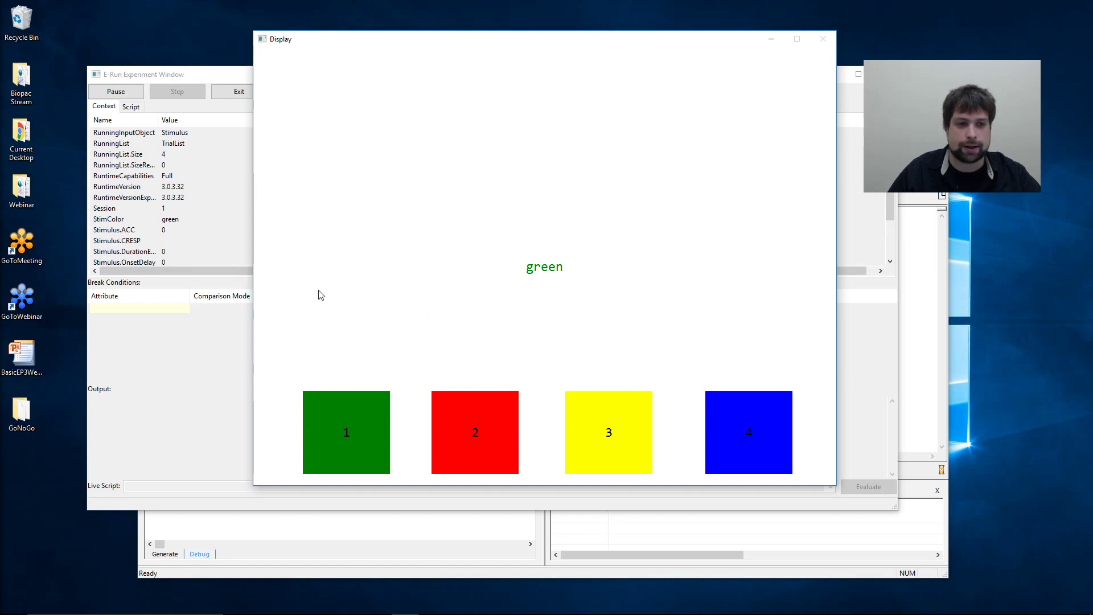
click(220, 218)
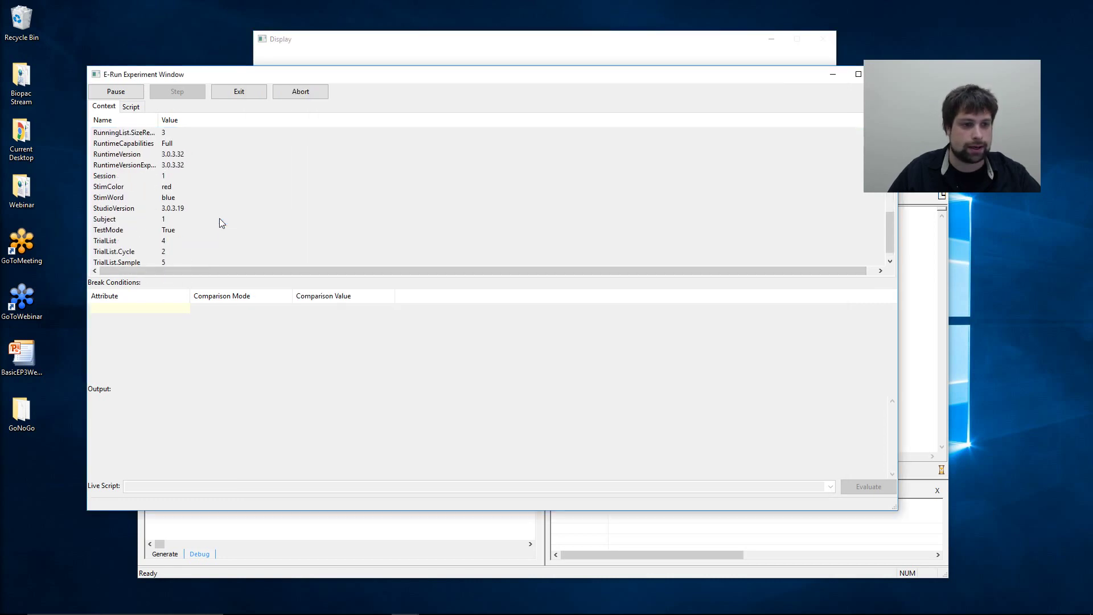
click(449, 60)
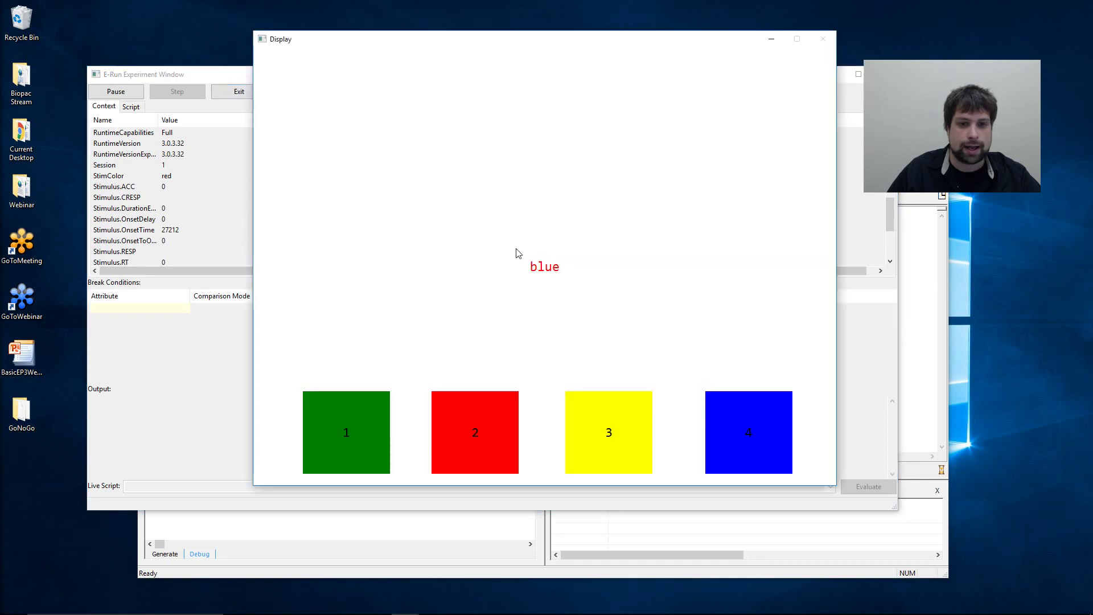
click(216, 143)
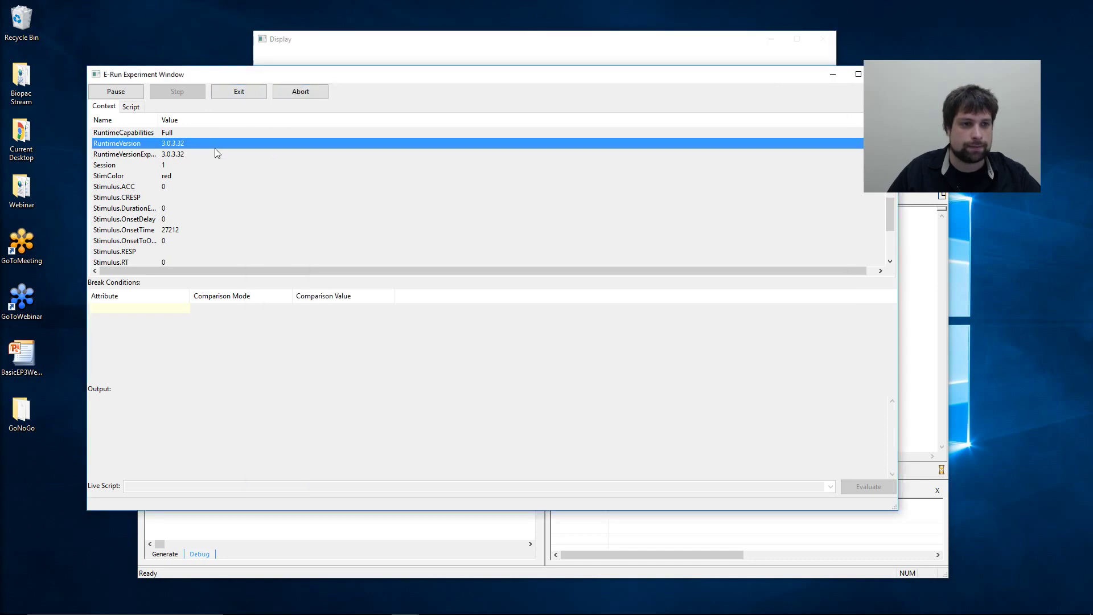
Abort the test run and dismiss the runtime error message.
click(308, 93)
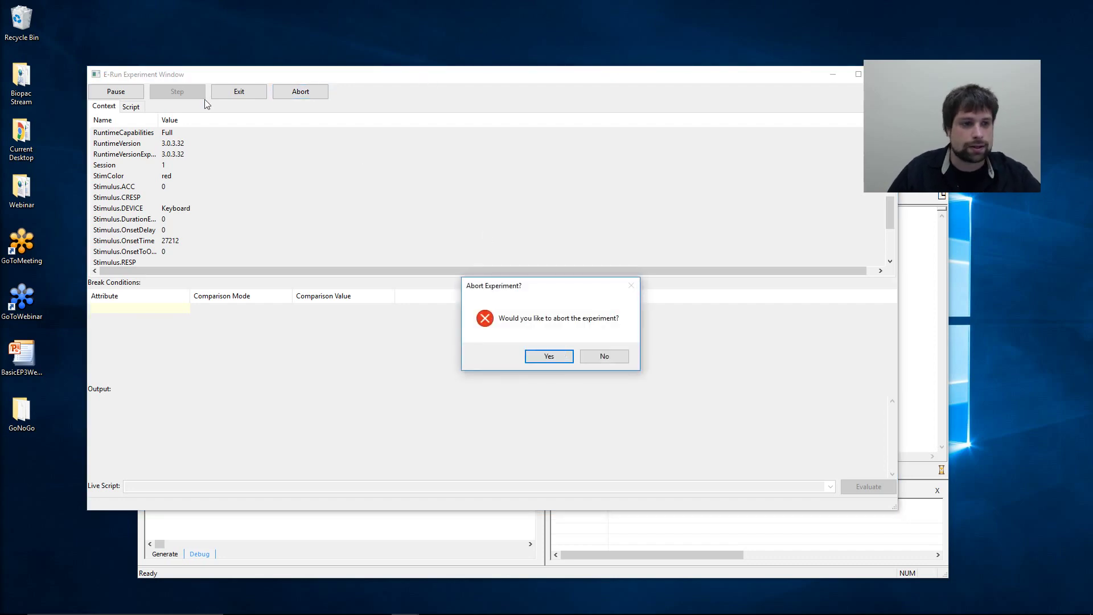
click(562, 358)
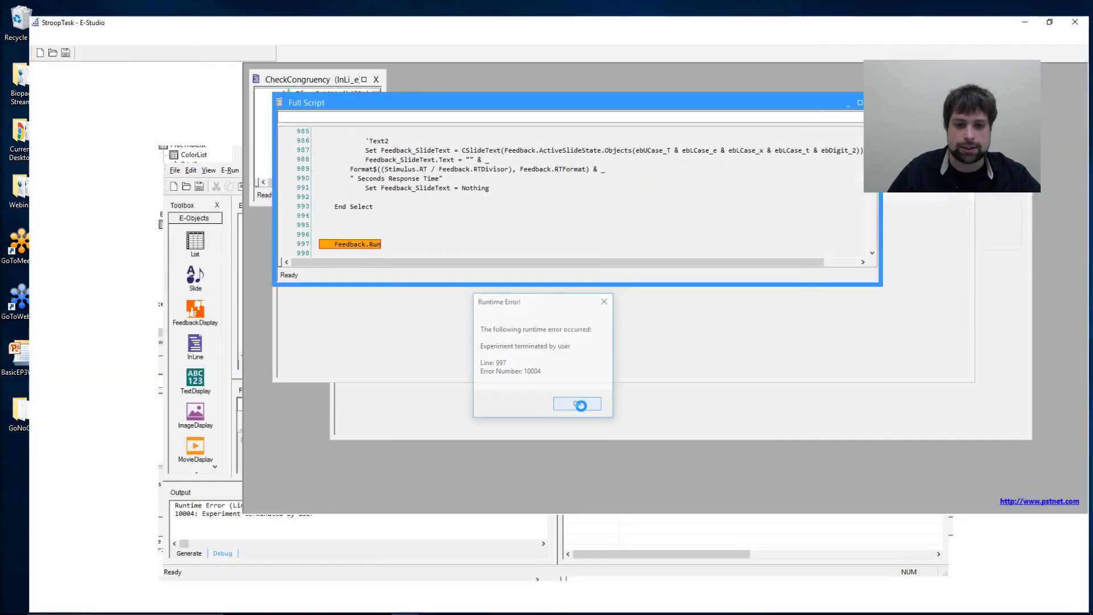
click(578, 404)
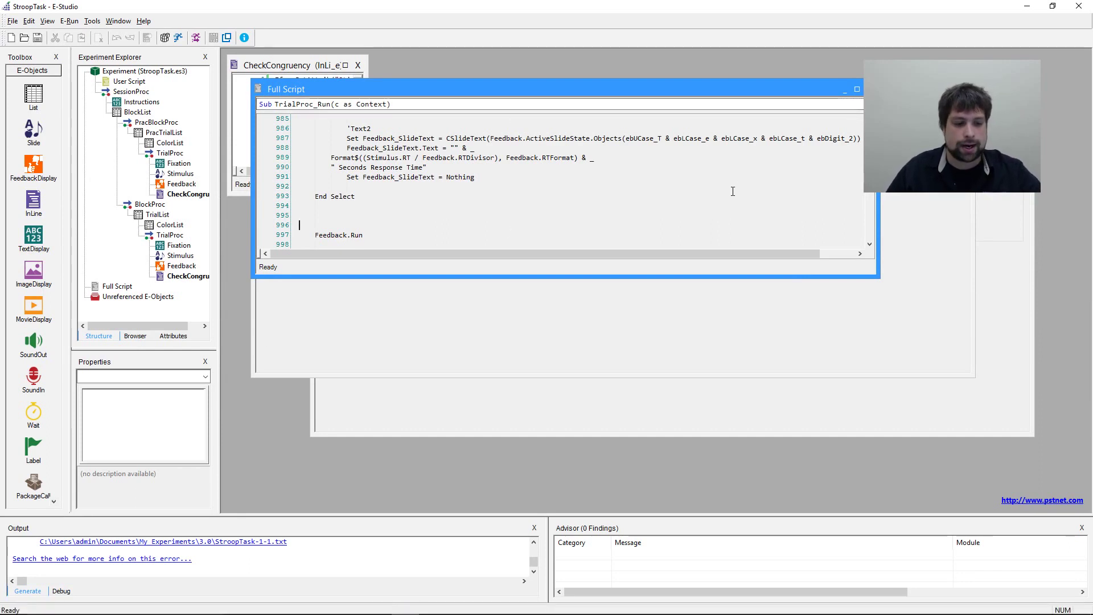
Look through the My Experiments 3.0 folder for the text data files that E-Run writes, and return to E-Studio.
click(406, 604)
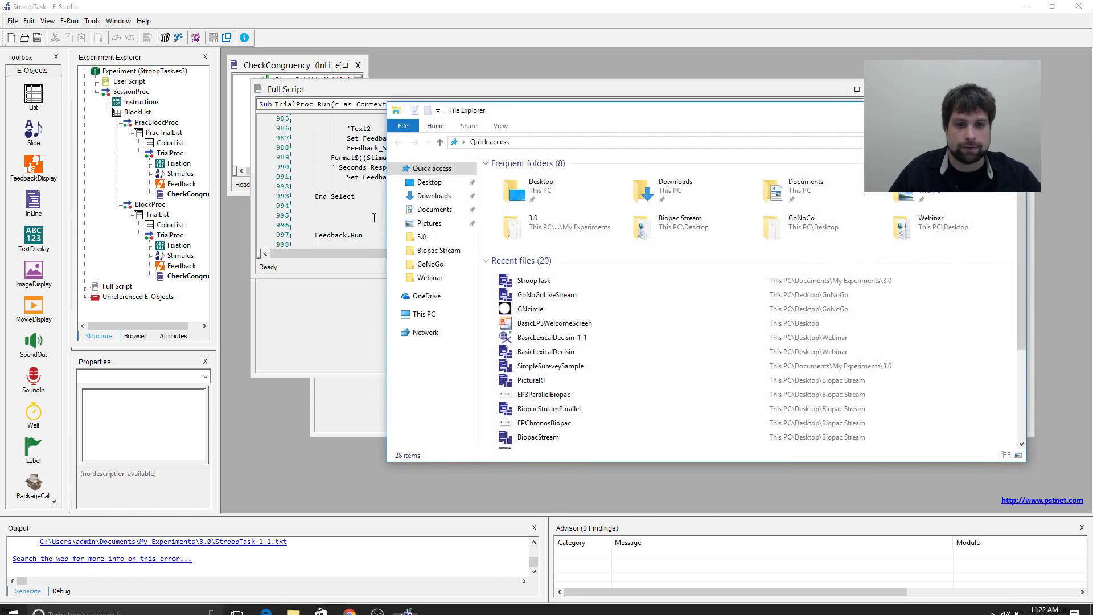
click(462, 234)
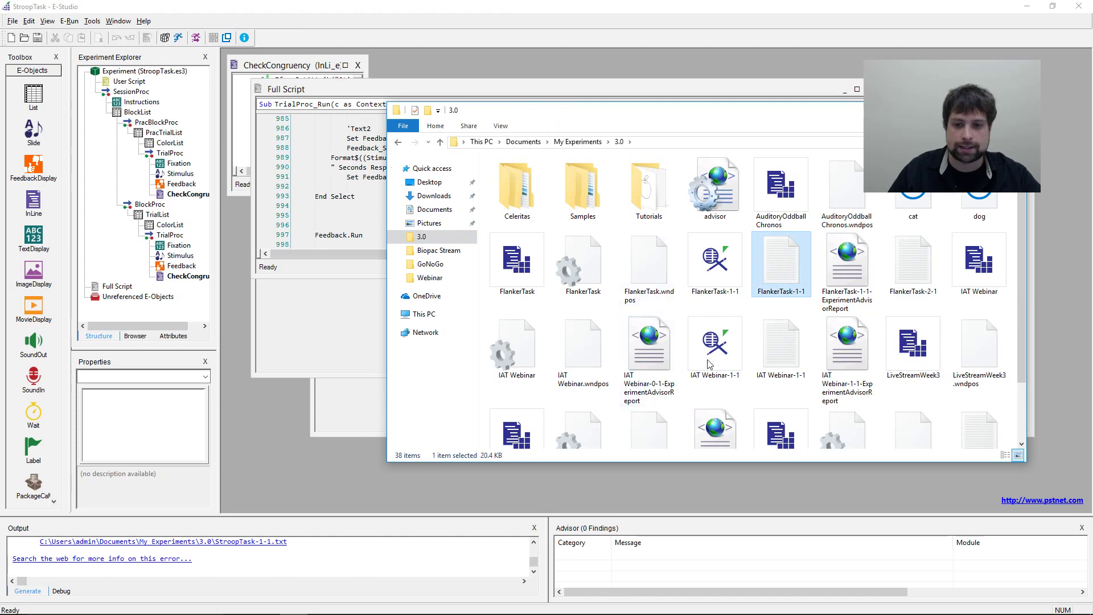
click(803, 357)
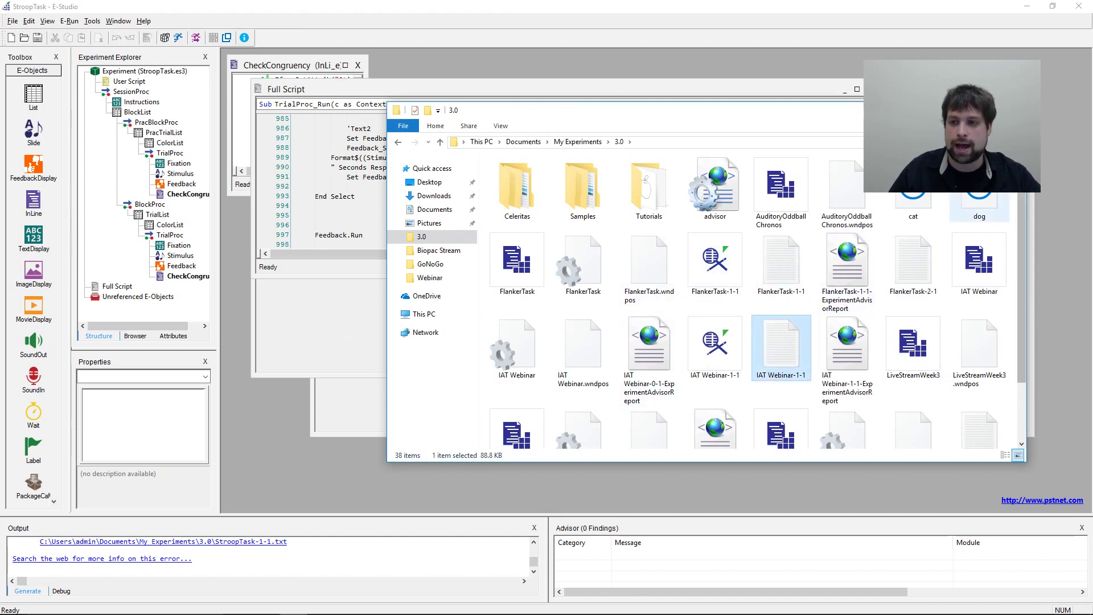
key(alt+Tab)
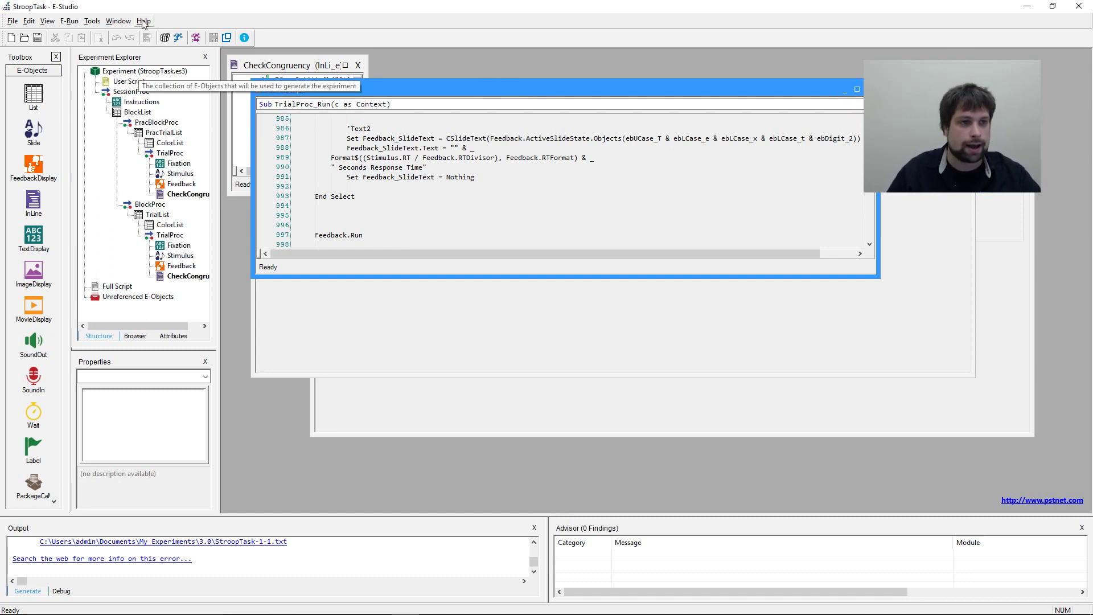
Recover the data in StroopTask-1-1.txt from the My Experiments 3.0 folder with E-Recovery, and close the tool.
click(93, 22)
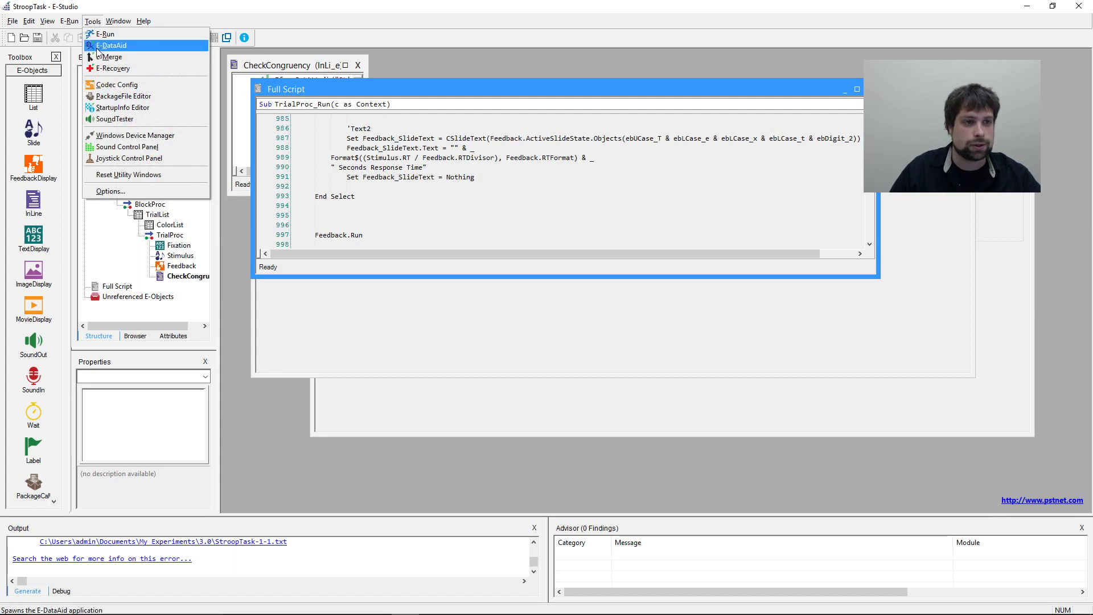
click(102, 71)
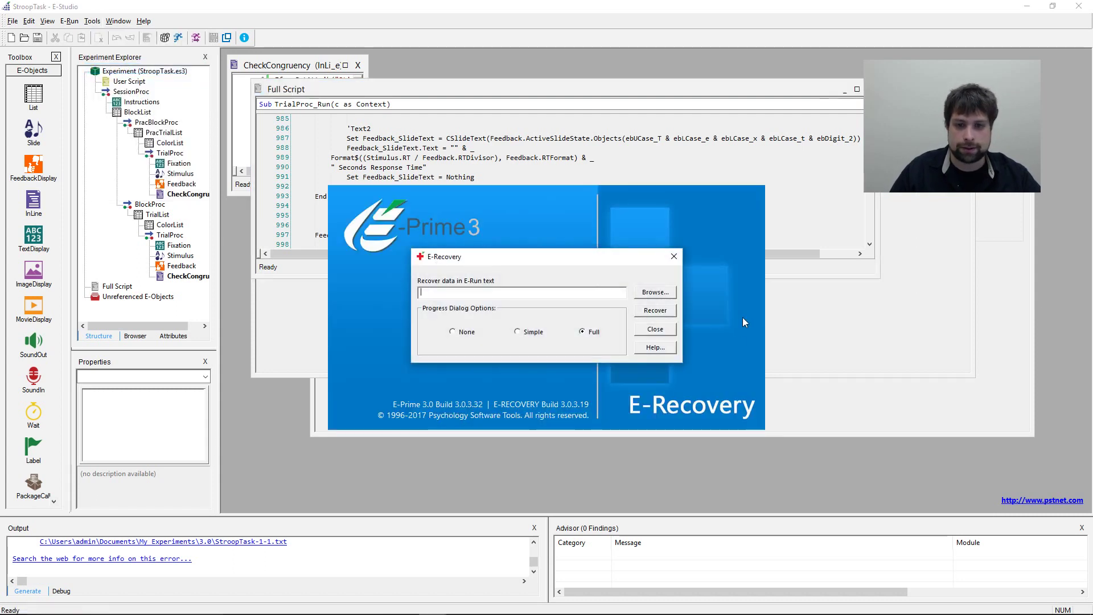
click(644, 294)
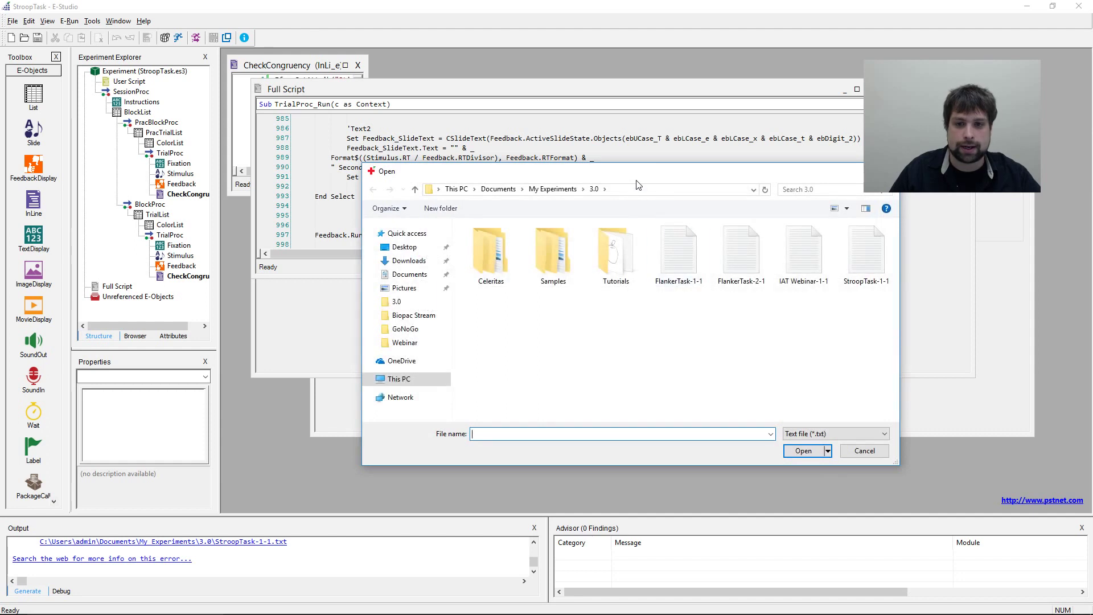
drag(612, 179, 540, 175)
click(796, 257)
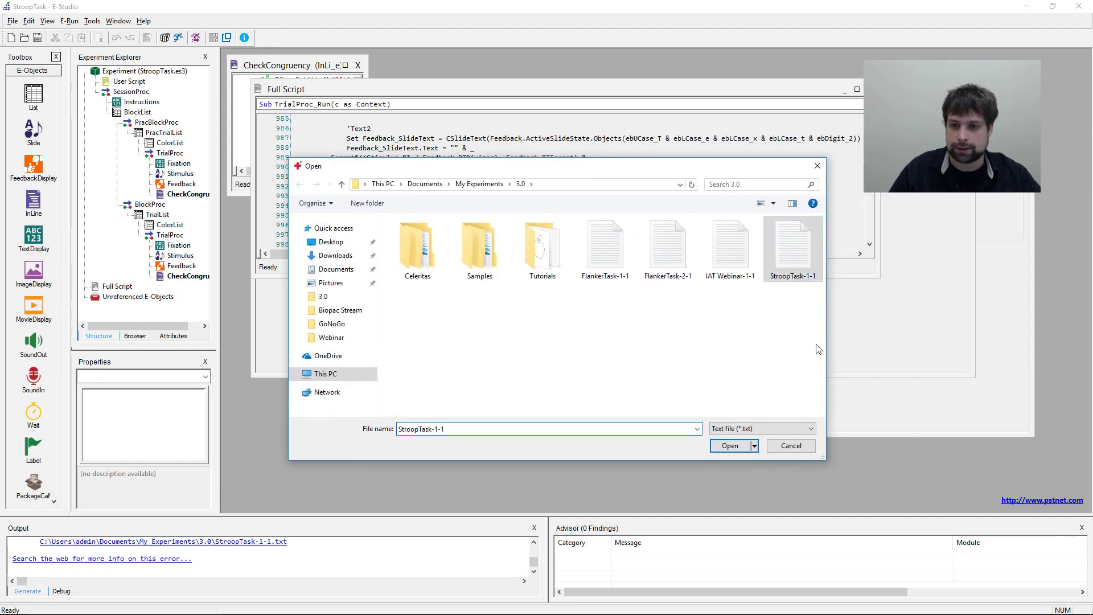
double_click(794, 253)
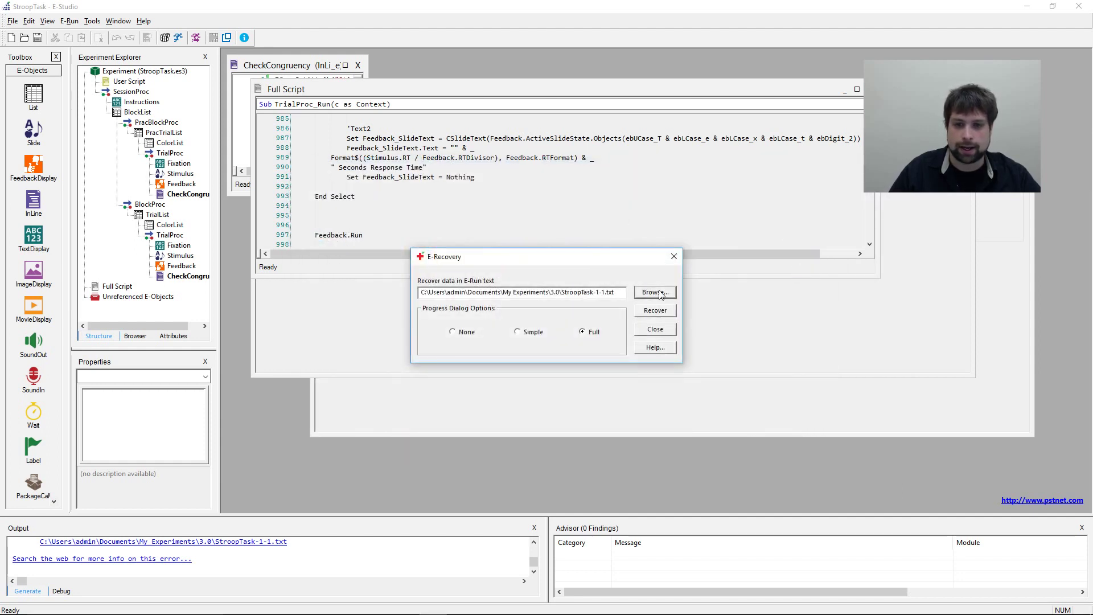
click(654, 311)
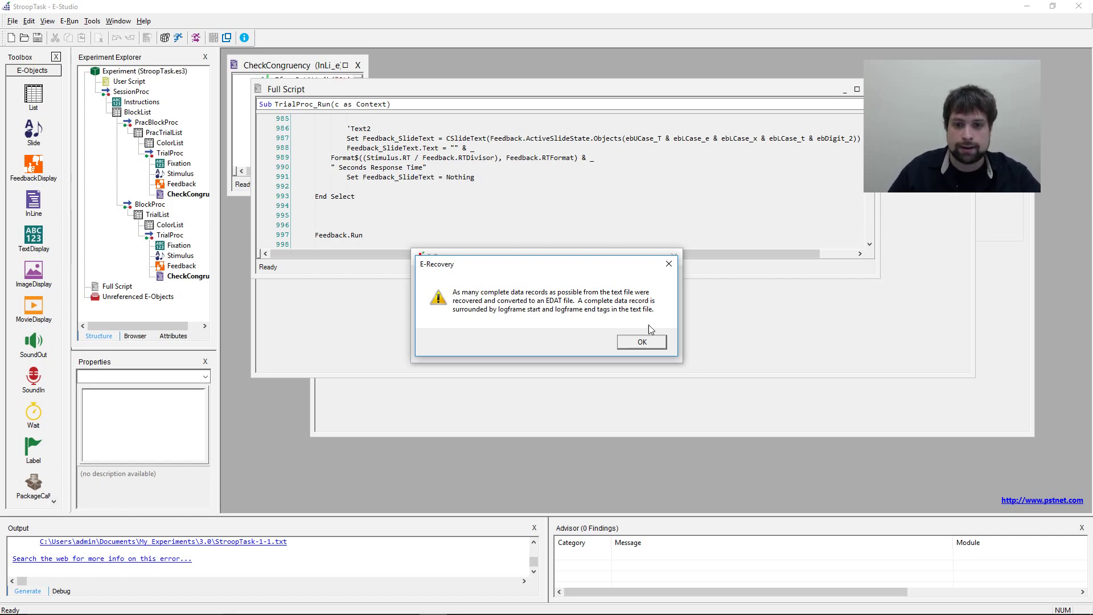
click(640, 344)
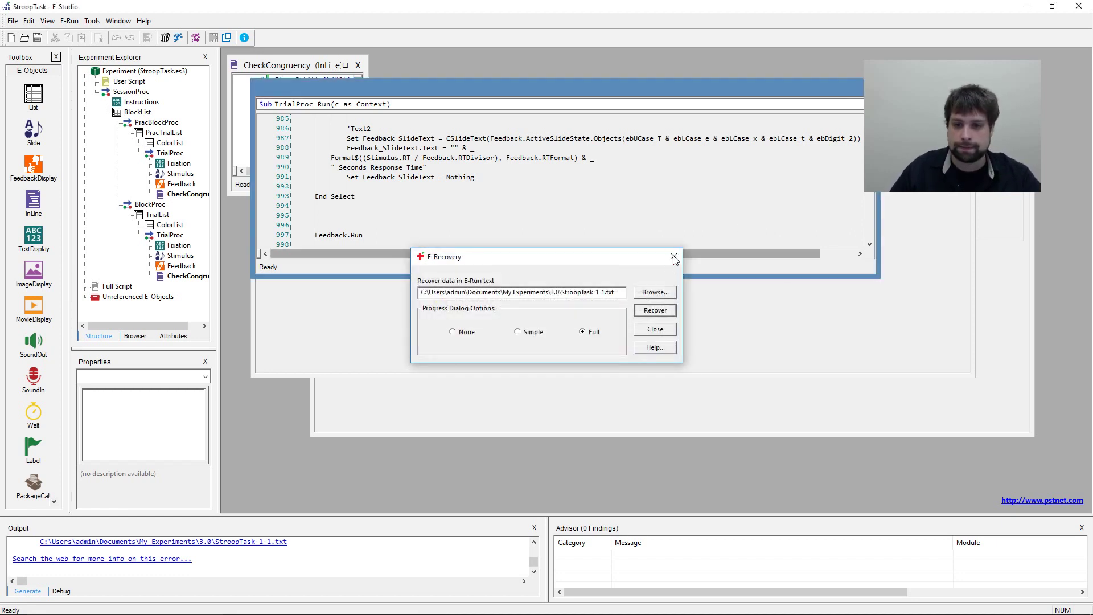
click(655, 329)
Open the recovered StroopTask-1-1 data file in E-DataAid and slightly widen the TrialType column at the end of the table.
click(294, 603)
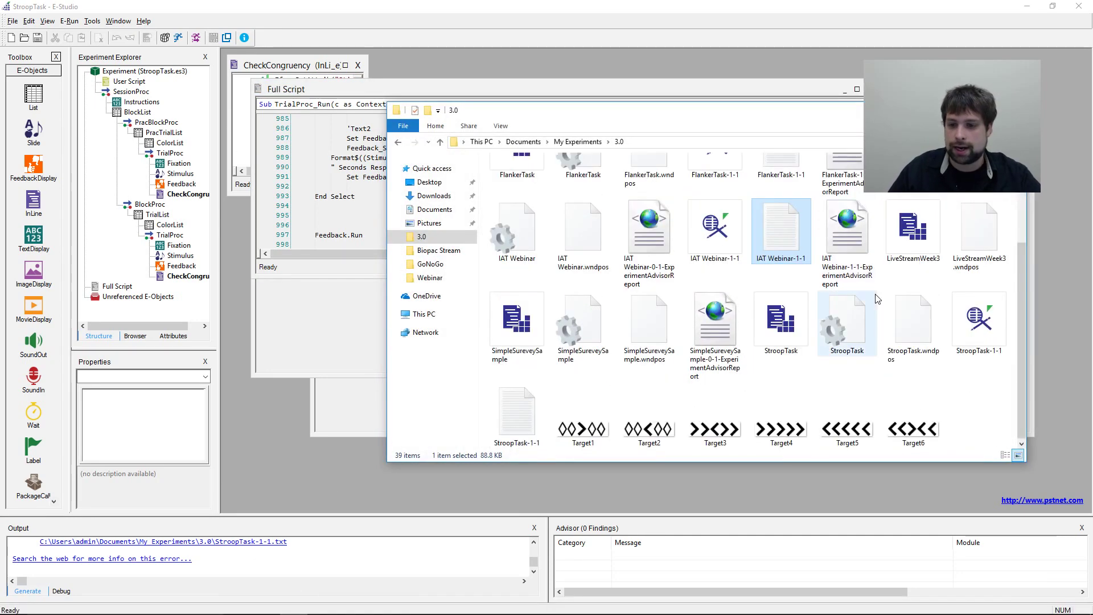
double_click(981, 335)
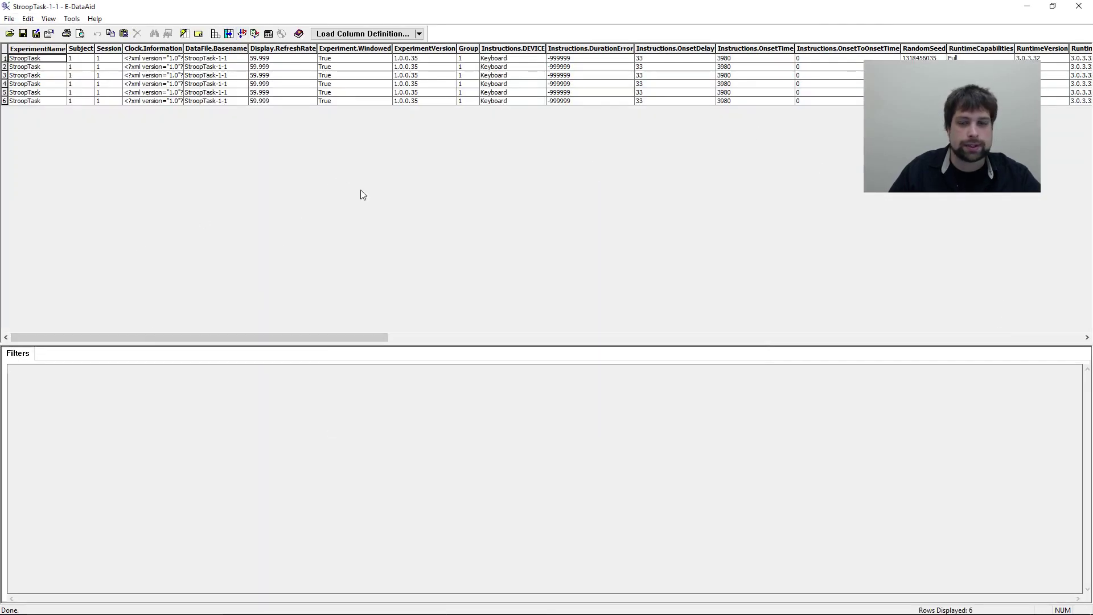
drag(227, 337, 946, 337)
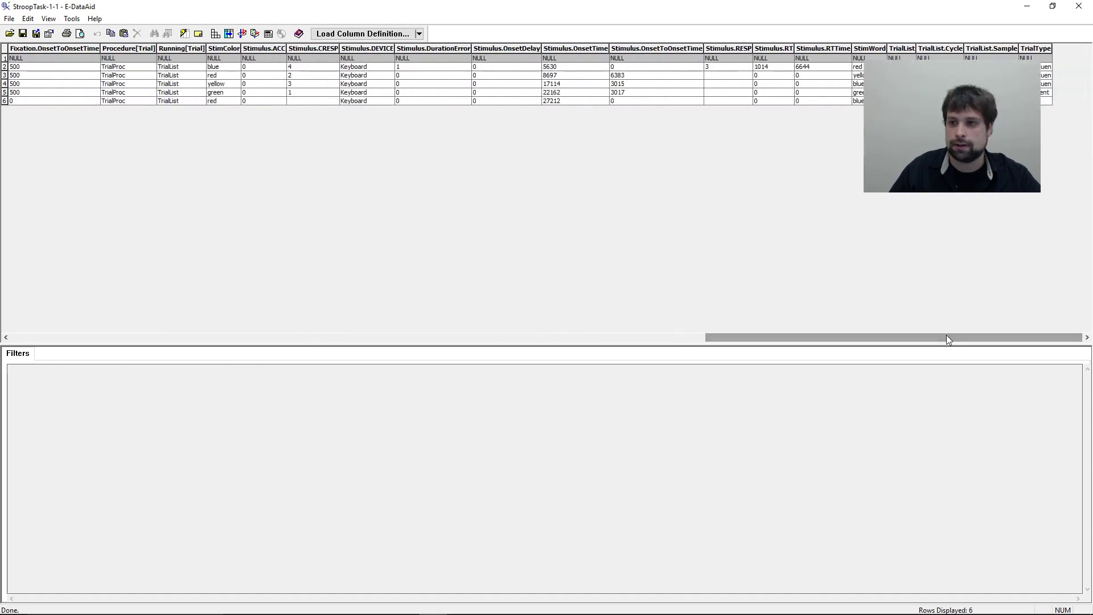
drag(1052, 48, 1056, 48)
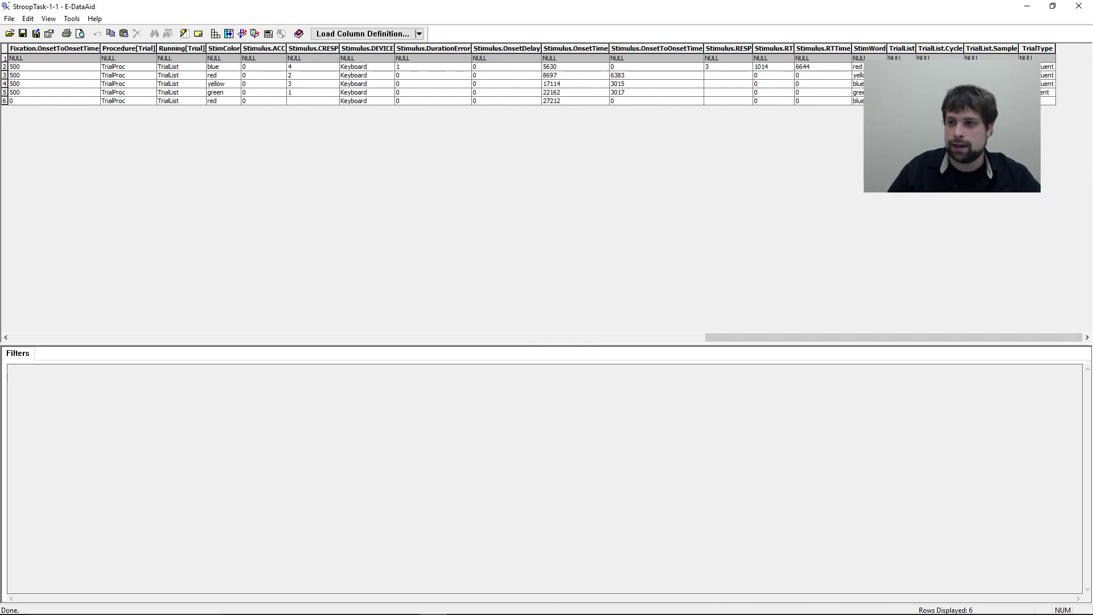
click(1046, 92)
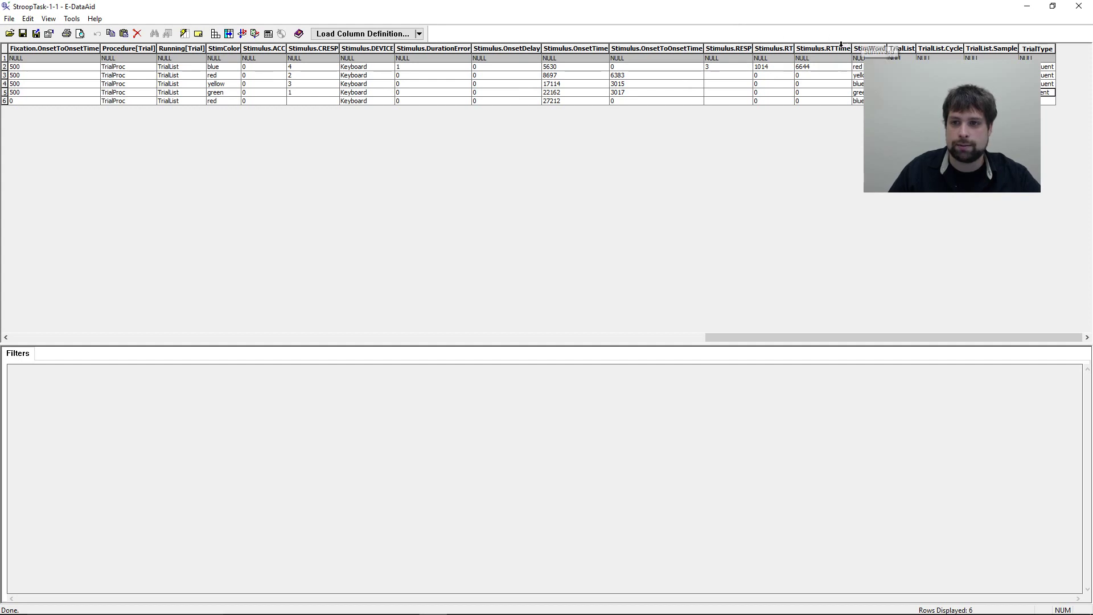
drag(832, 45, 666, 37)
Arrange the table's columns: hide all of them, alphabetize the hidden list, and add TrialType back to the shown columns.
click(254, 34)
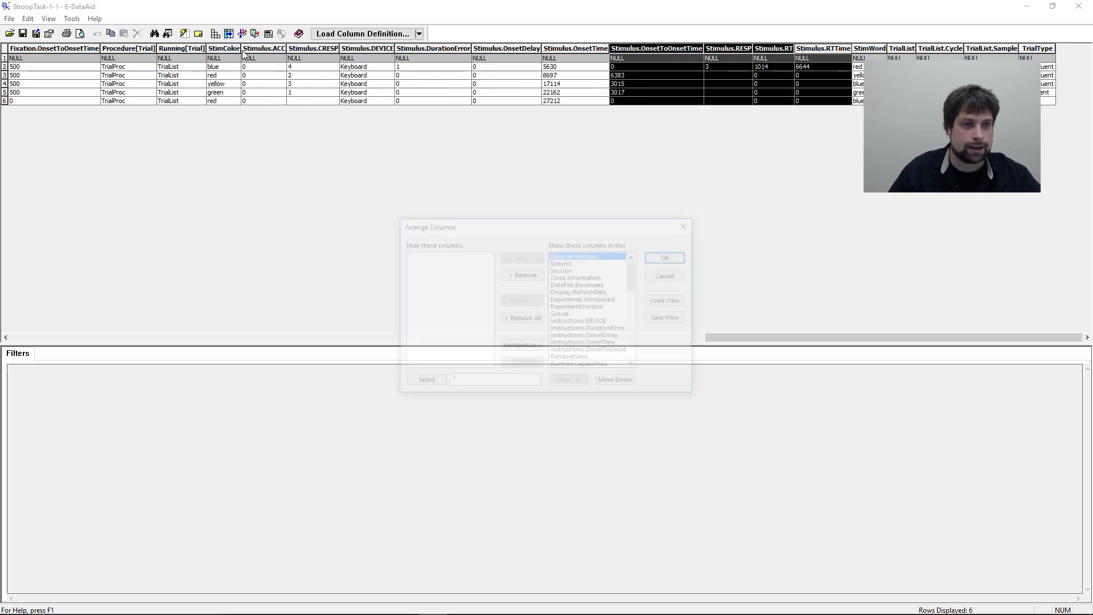
click(526, 319)
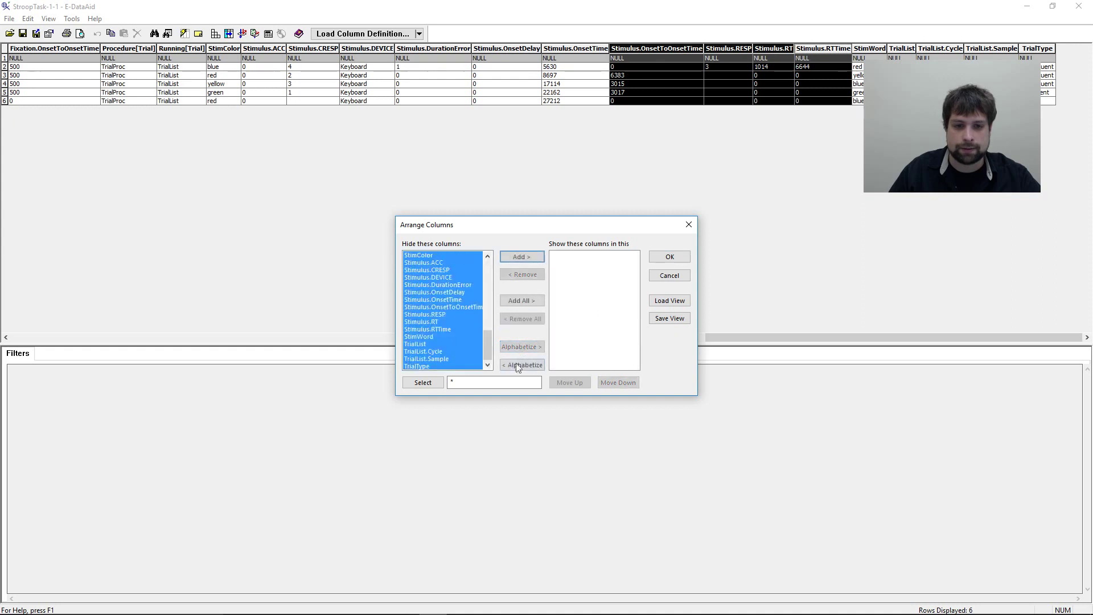
click(450, 322)
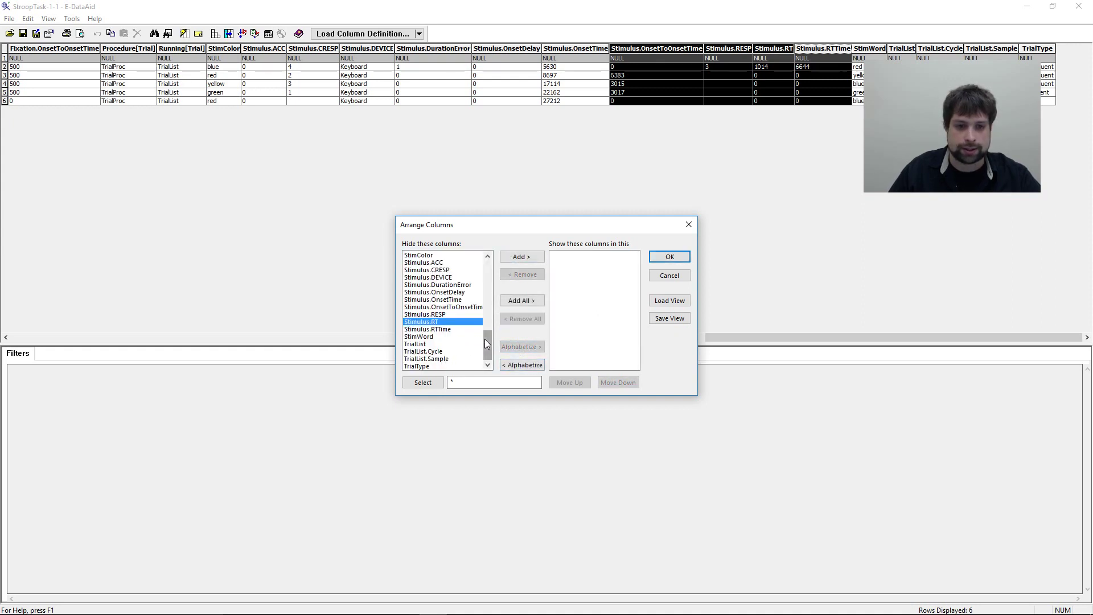
click(522, 365)
scroll(488, 331, down, 4)
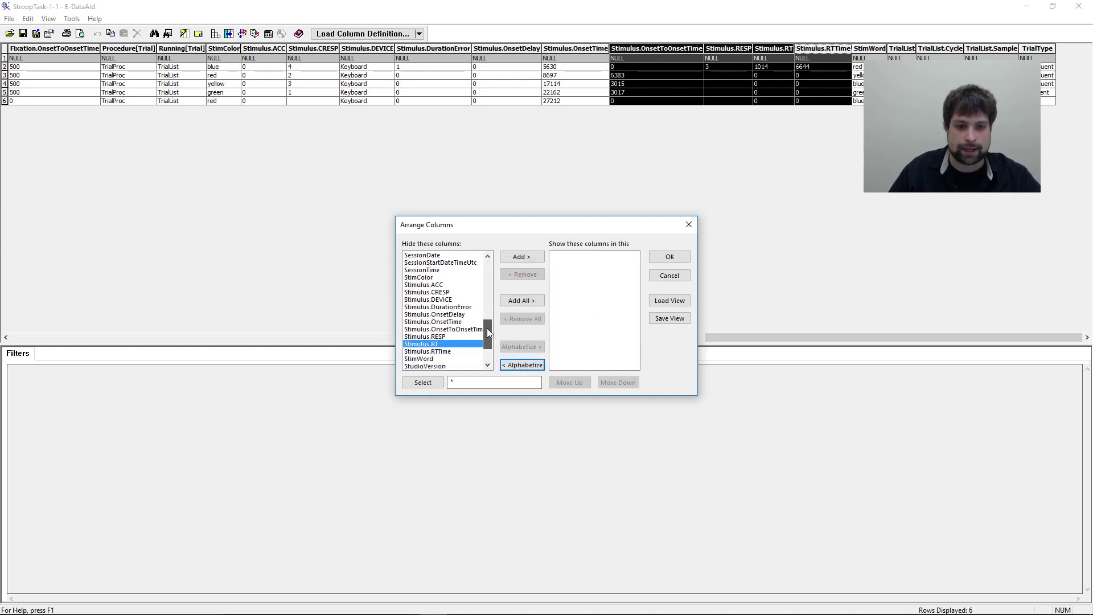
click(428, 367)
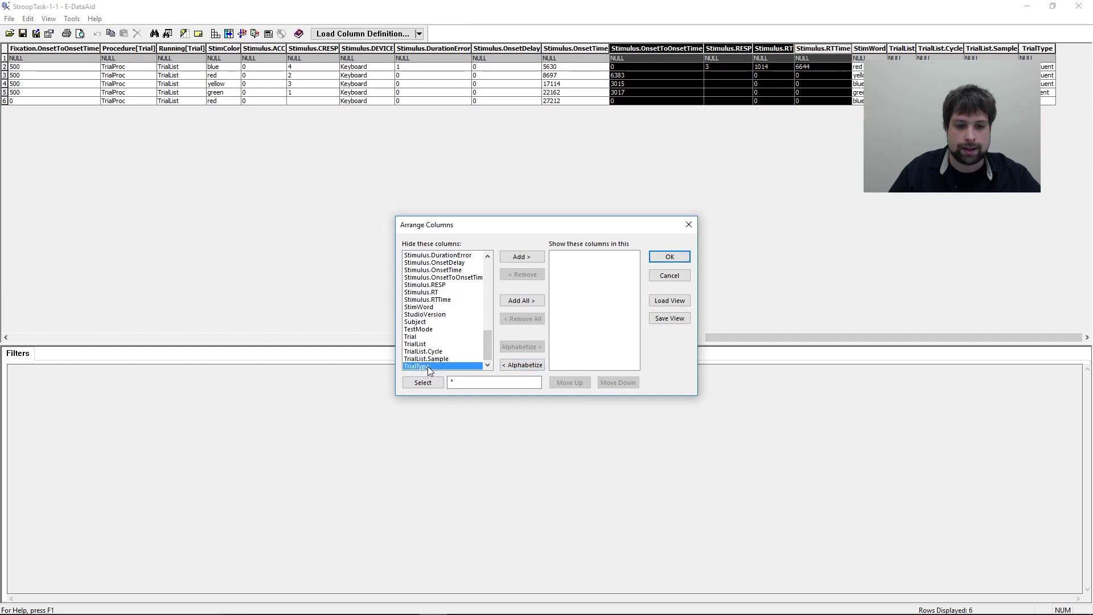
click(529, 258)
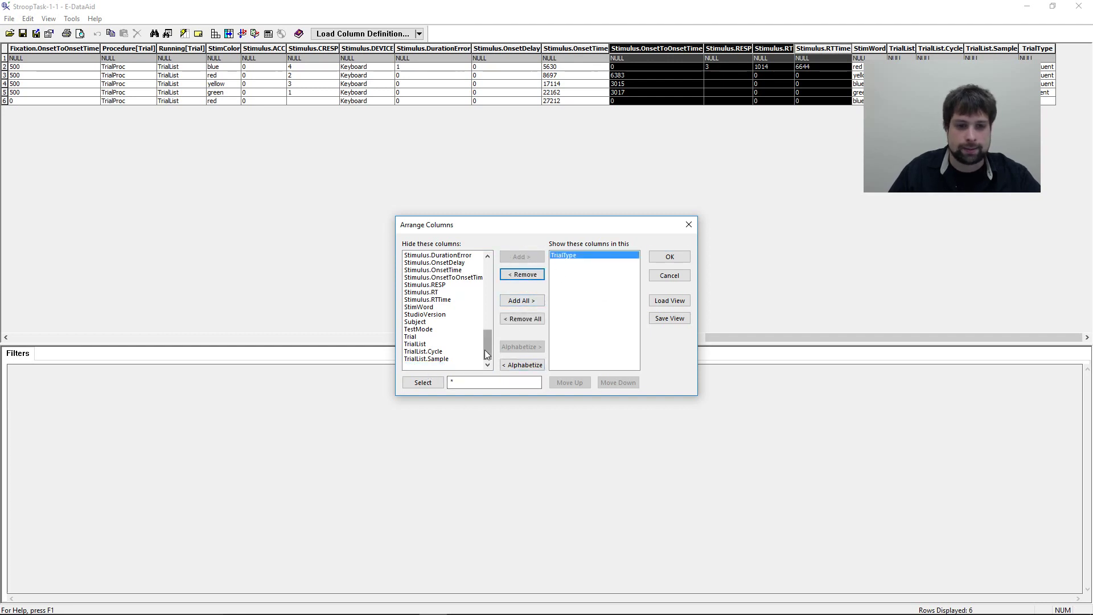
Add StimColor and StimWord to the shown columns after TrialType and apply the column arrangement.
drag(484, 349, 494, 326)
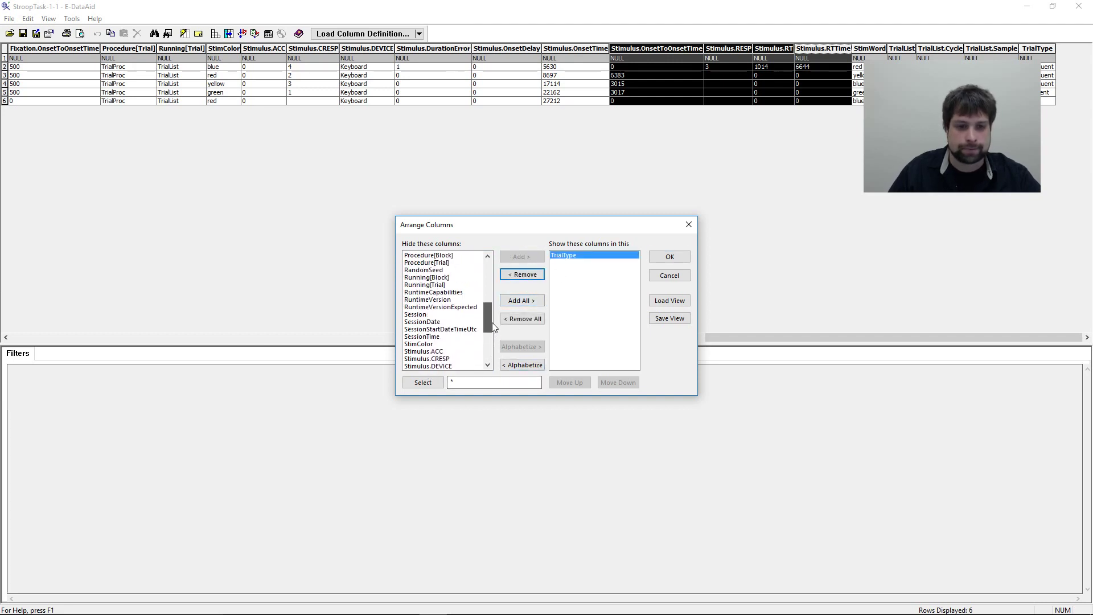
click(455, 345)
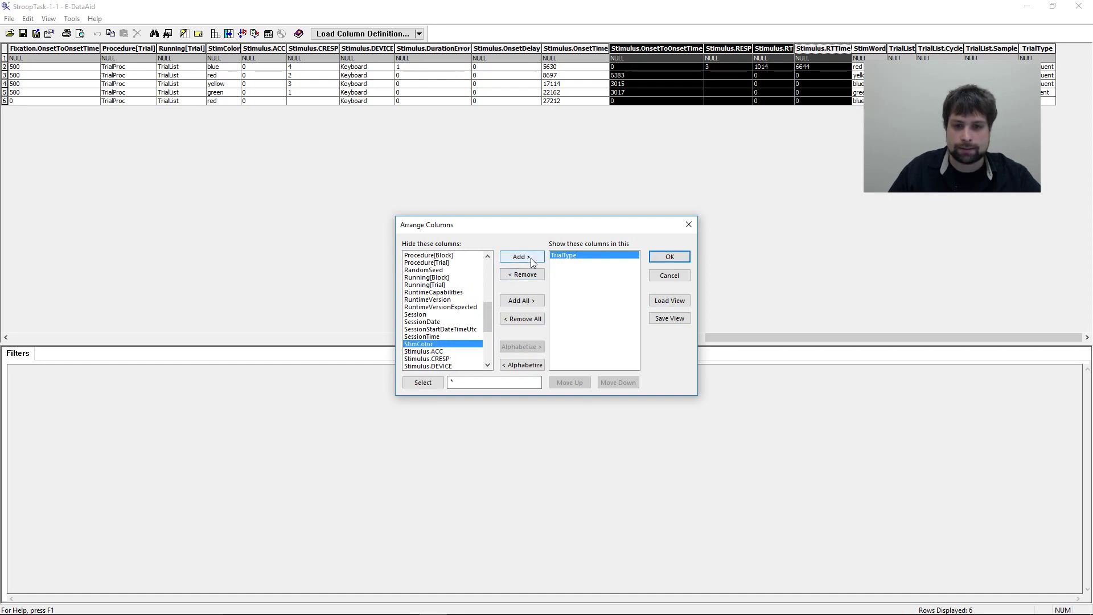
click(531, 258)
mouse_move(490, 325)
mouse_down()
mouse_move(491, 302)
mouse_move(495, 341)
mouse_up()
click(453, 337)
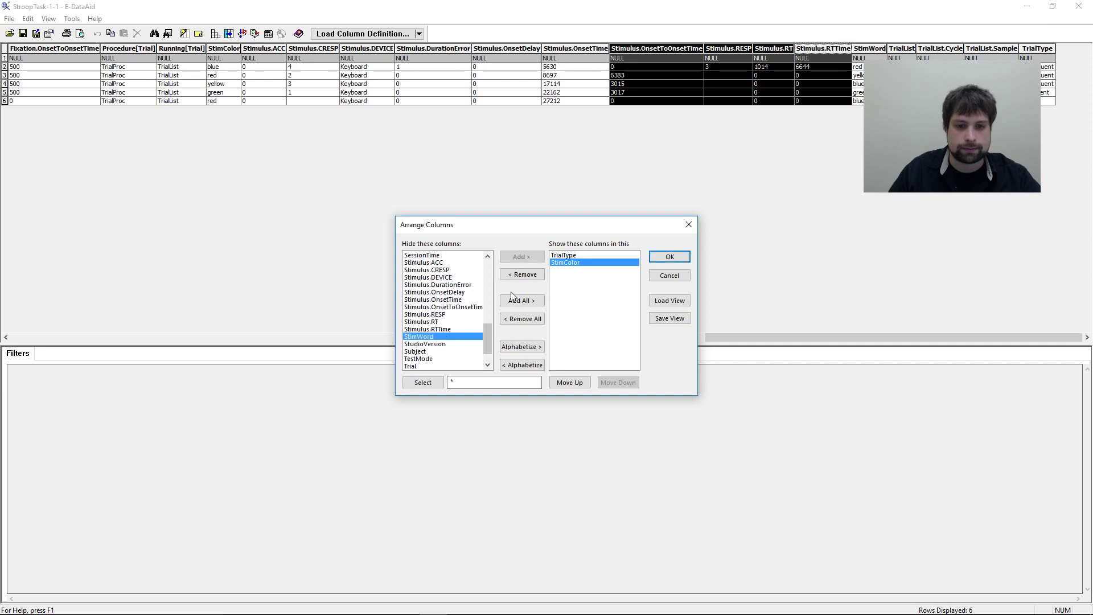
click(521, 256)
click(669, 257)
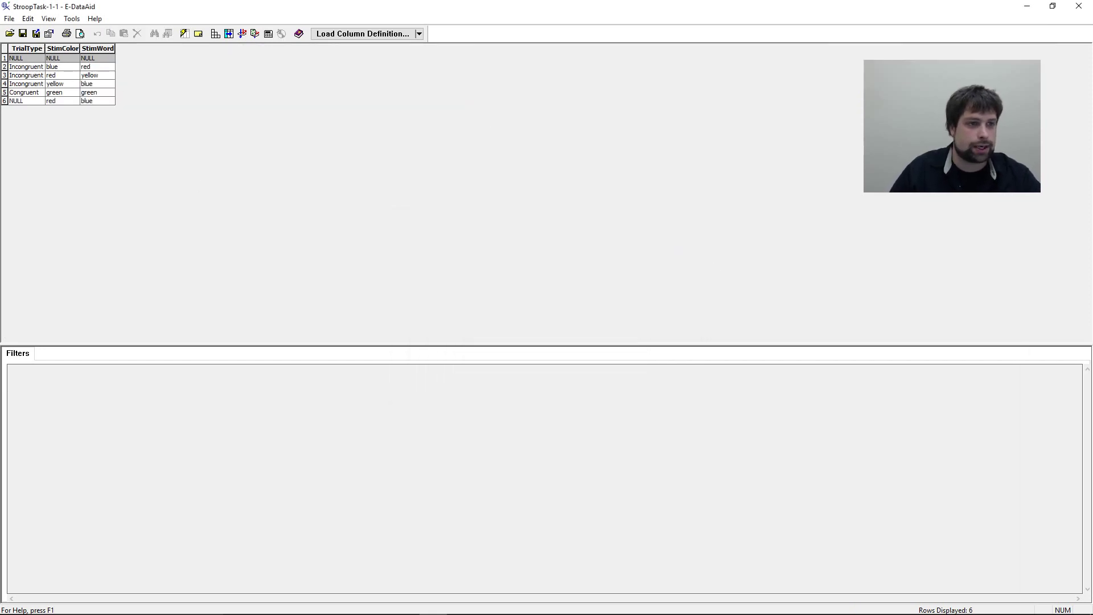
Compare StimColor and StimWord with the logged TrialType in rows 2 and 5.
click(56, 67)
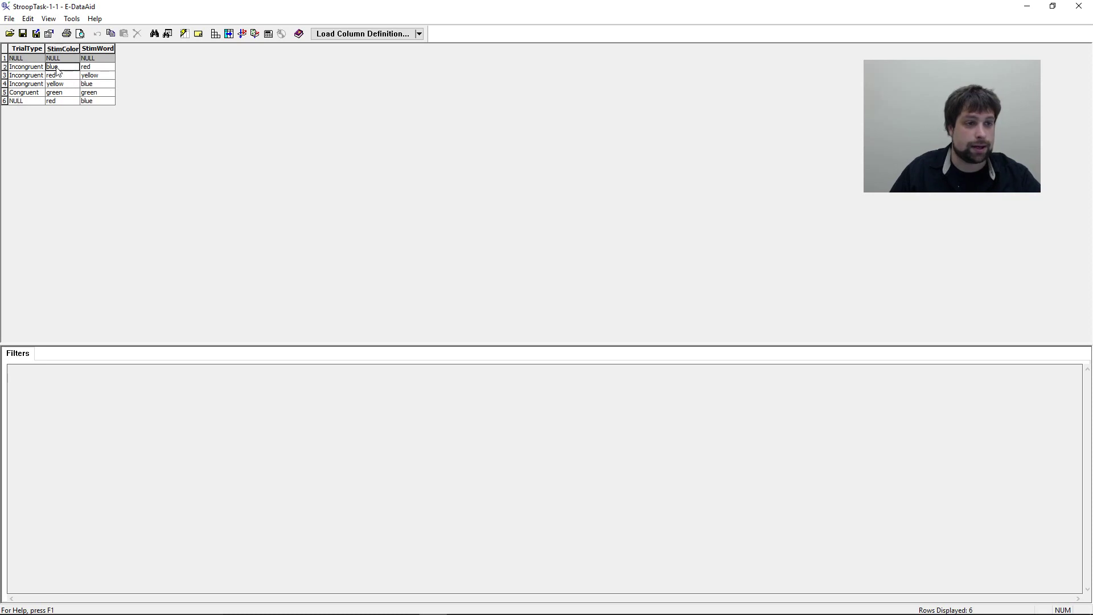
drag(57, 68, 100, 69)
click(28, 69)
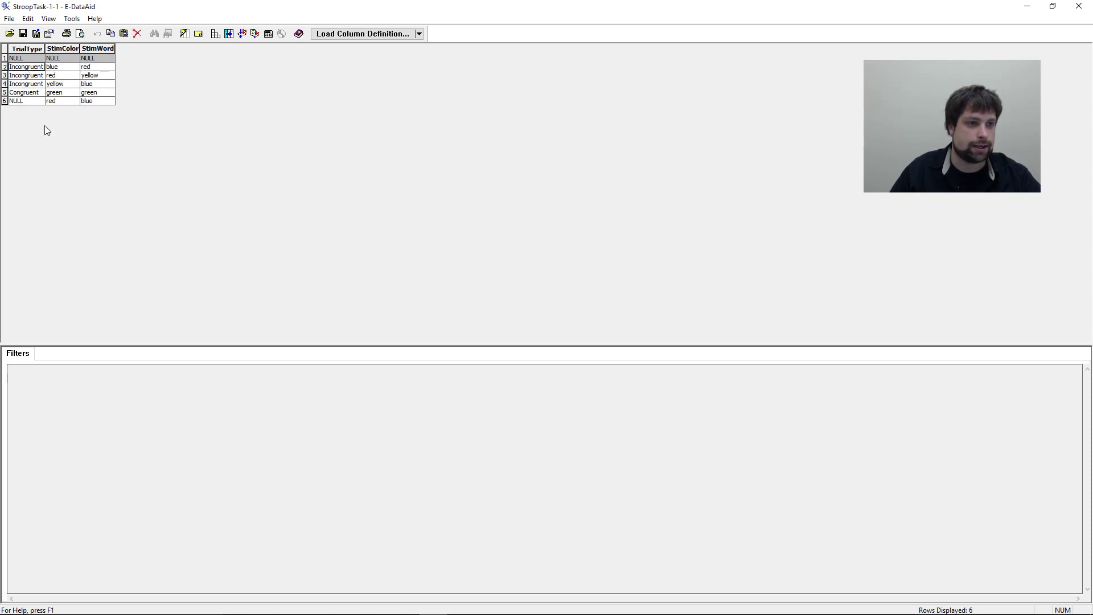
drag(63, 92, 113, 94)
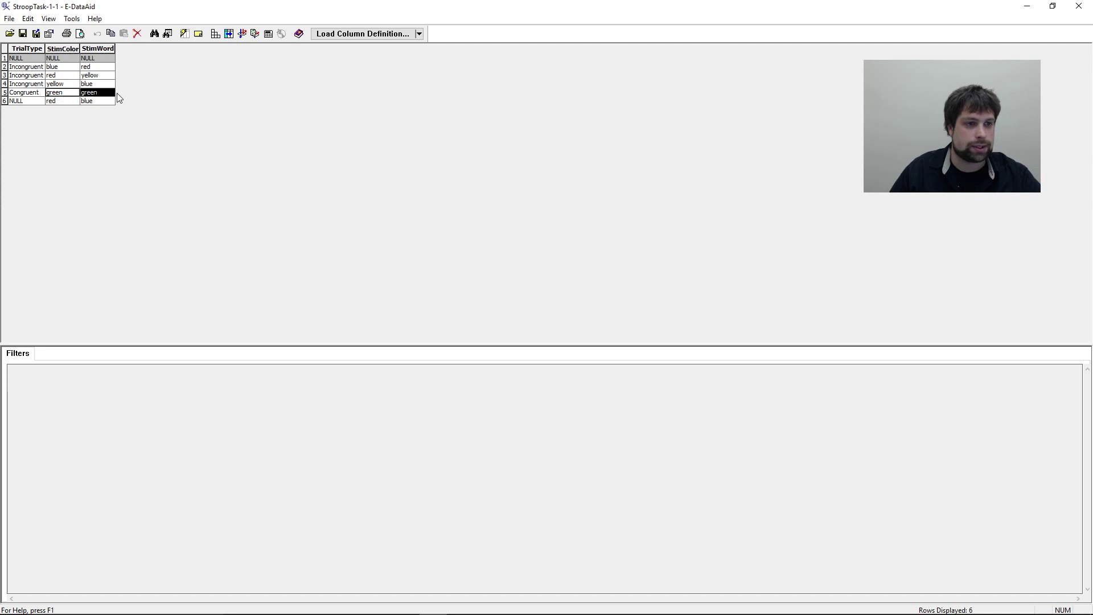
Close E-DataAid without saving the changes and return to E-Studio.
click(1088, 5)
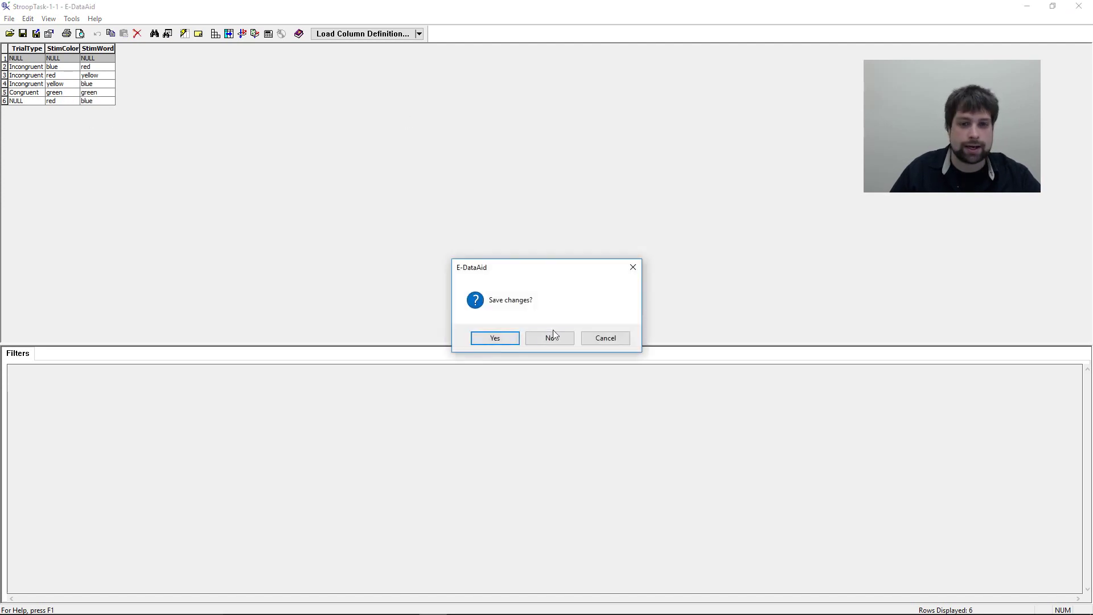
click(552, 331)
click(314, 409)
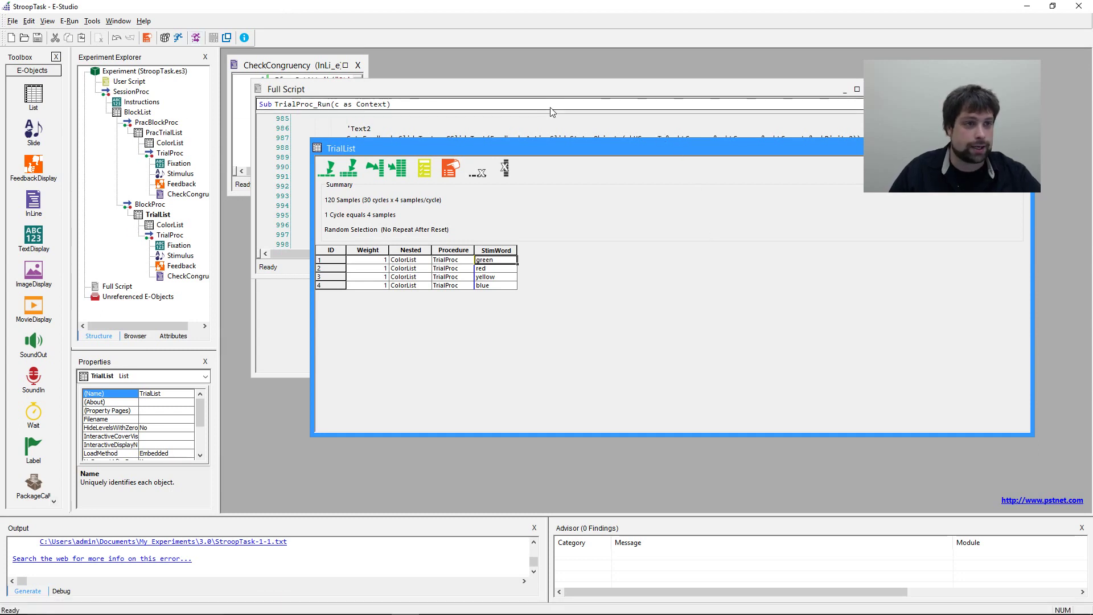
Open the CheckCongruency InLine under BlockProc's TrialProc and enlarge its window until the full script lines fit.
right_click(173, 274)
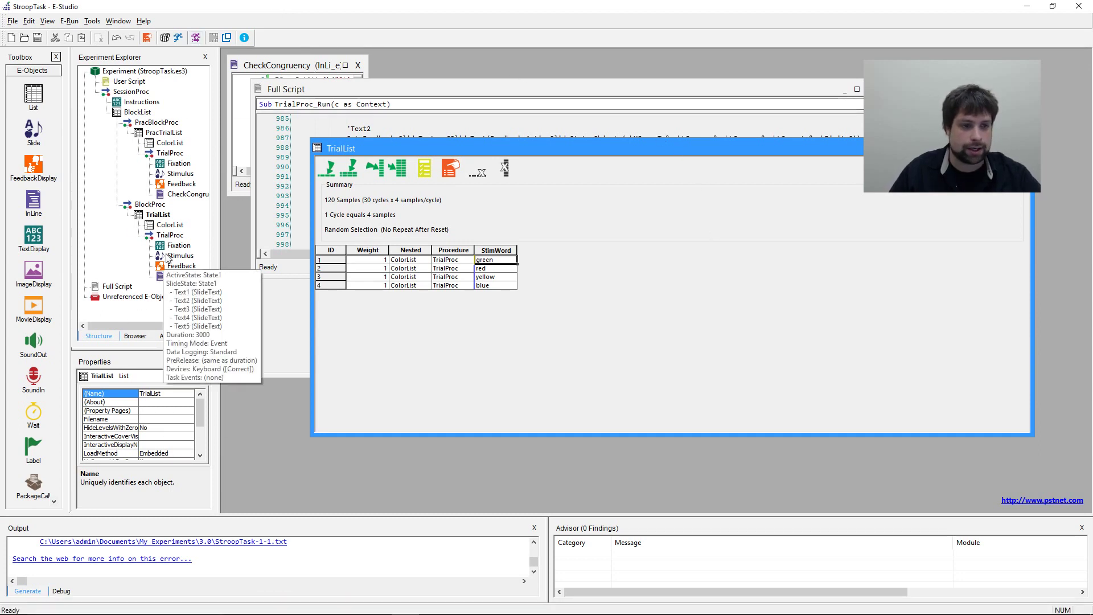
click(197, 277)
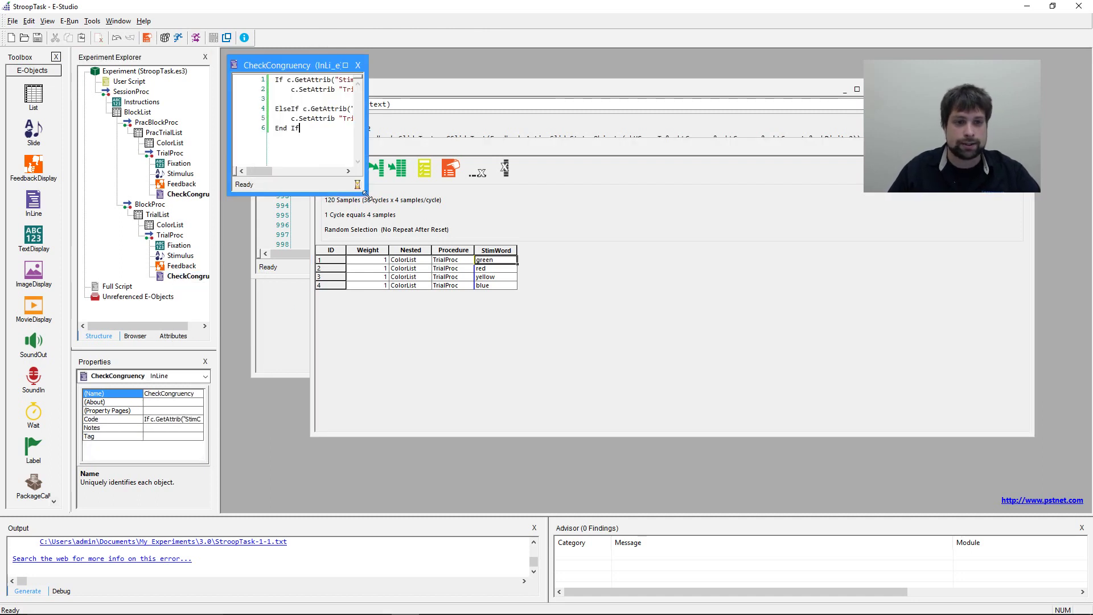
drag(366, 195, 814, 272)
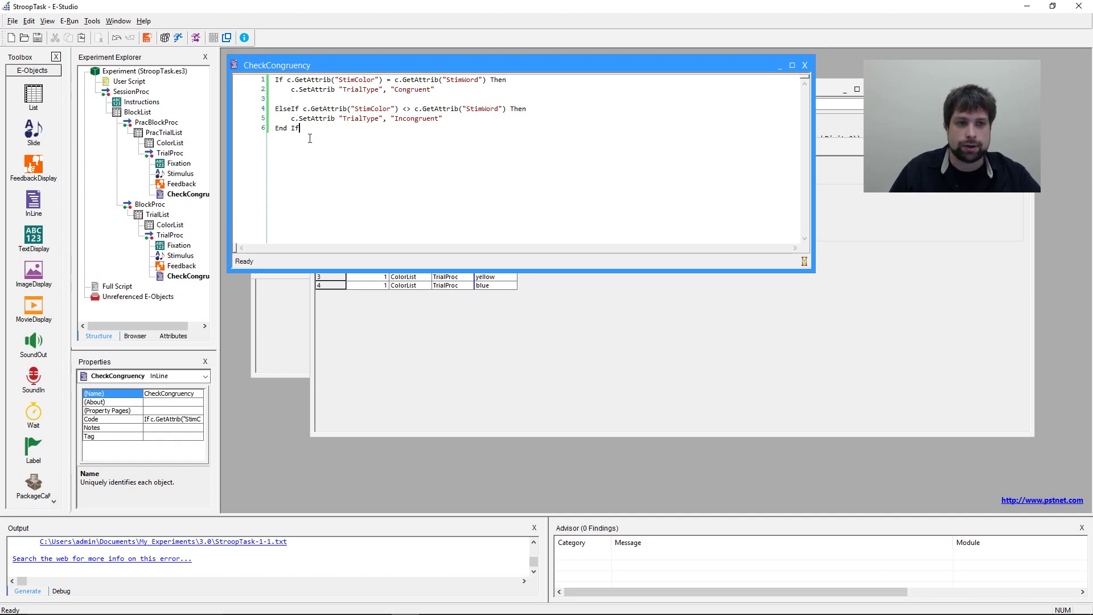
Insert the comment 'This will show up in green on a new line above the ElseIf line.
click(277, 97)
key(Return)
key(Tab)
text(')
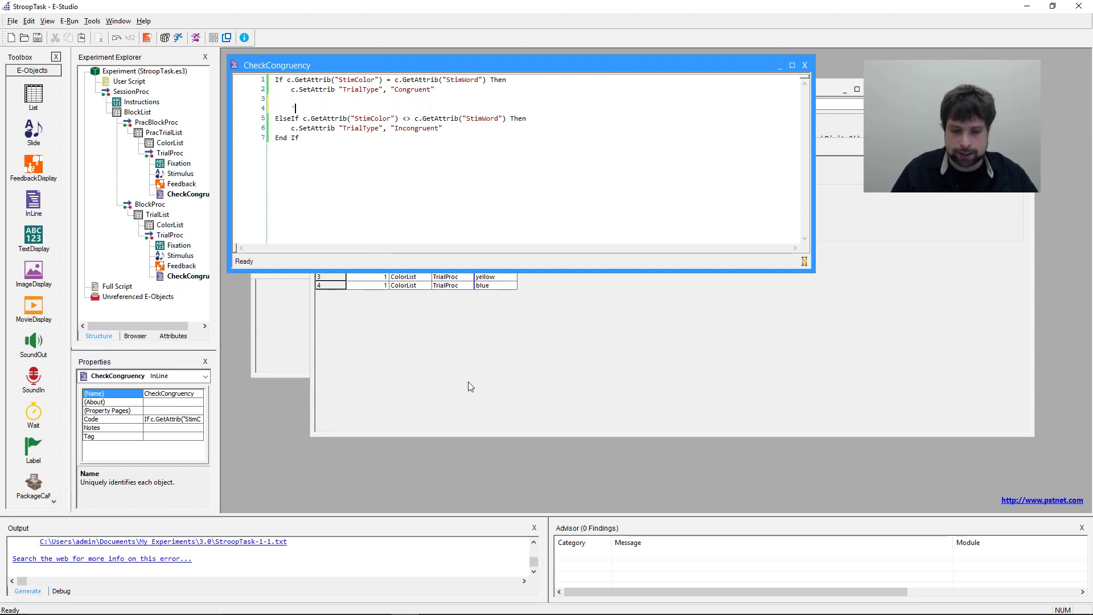
key(BackSpace)
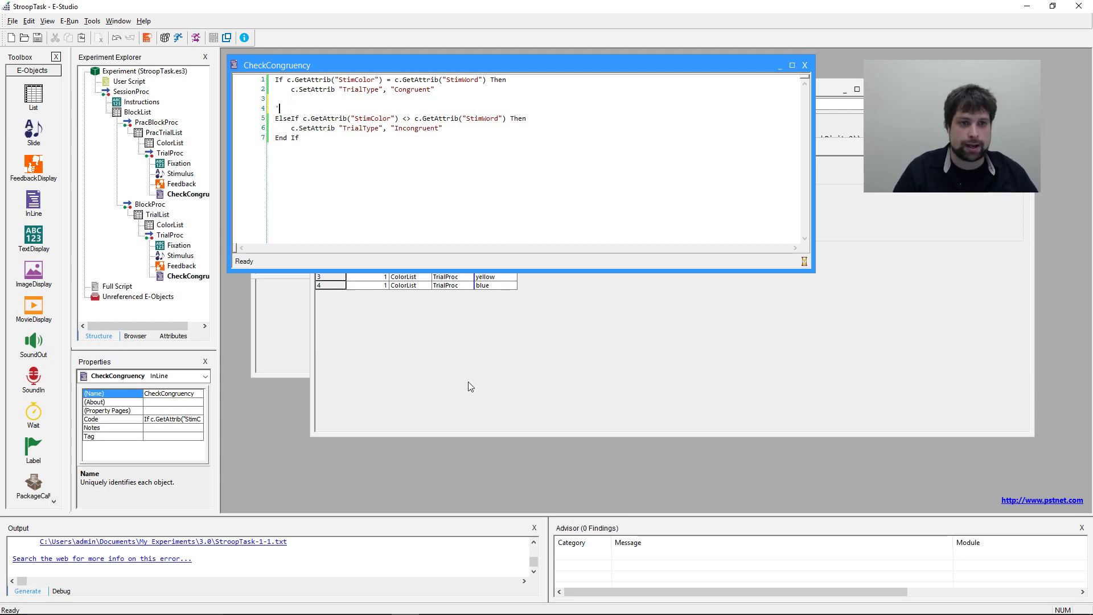
text(This will )
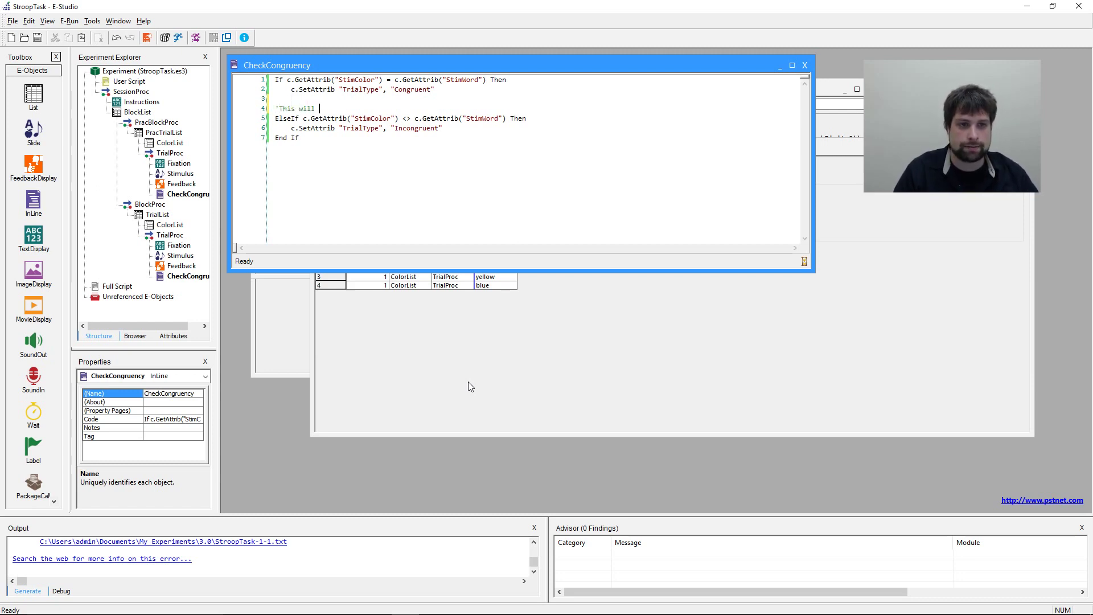
text(show up in green)
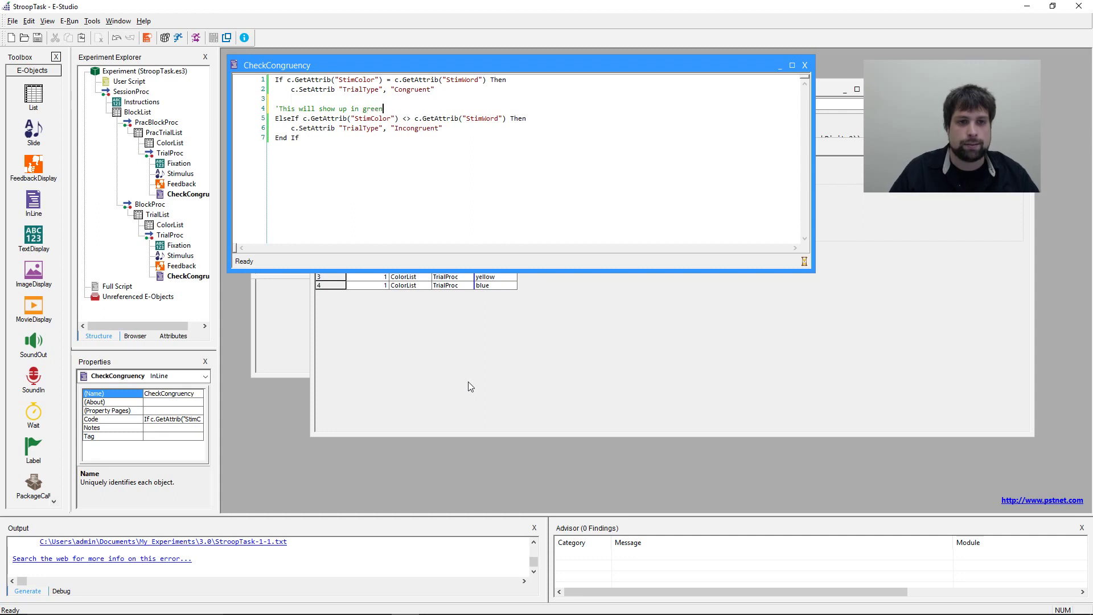
Replace the comment's wording with the filler text "sdjf asjdf;has", keeping the leading apostrophe.
key(ctrl+shift+Left)
key(ctrl+shift+Left)
key(ctrl+shift+Left)
key(ctrl+shift+Left)
key(ctrl+shift+Left)
key(ctrl+shift+Left)
key(BackSpace)
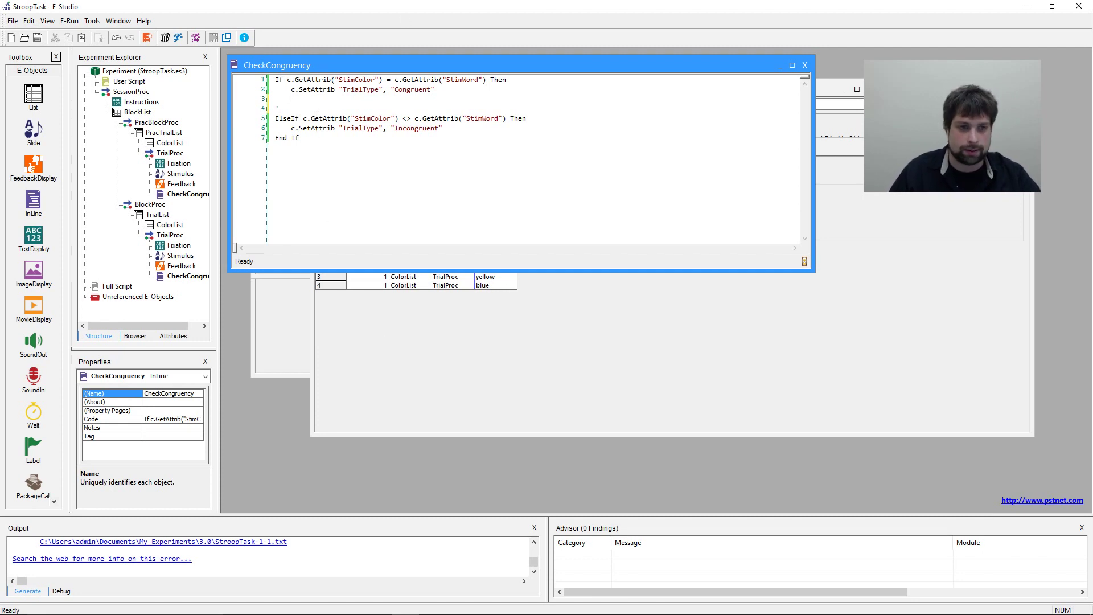
text(sdjf asjdf;has)
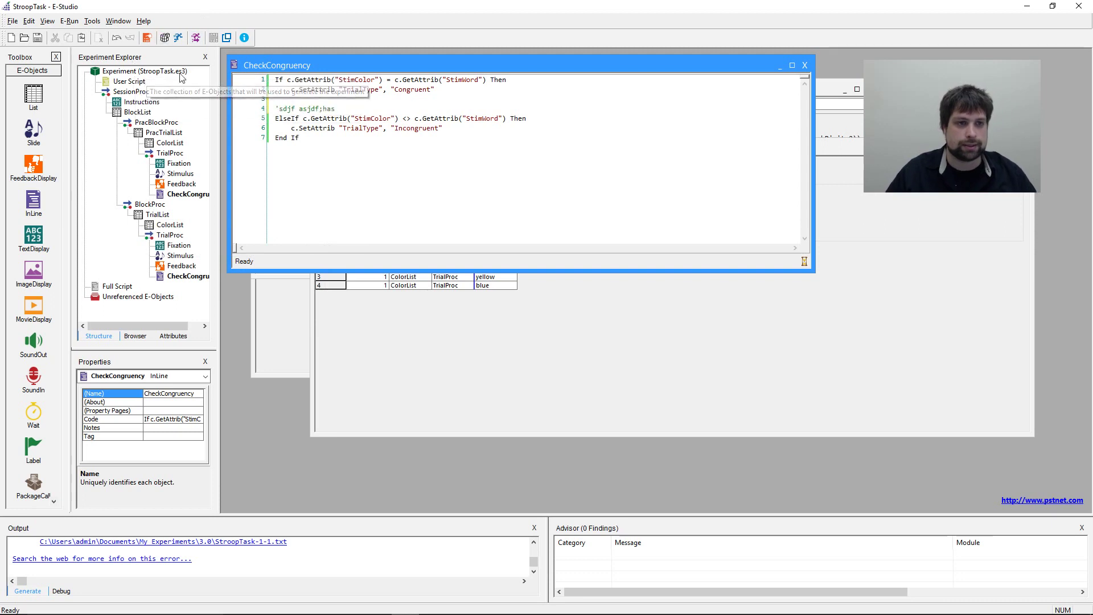
Delete the filler comment and its extra line above the ElseIf statement.
key(shift+Left)
key(shift+Left)
key(shift+Left)
key(shift+Left)
key(shift+Left)
key(shift+Left)
key(shift+Left)
key(shift+Left)
key(shift+Left)
key(shift+Left)
key(shift+Left)
key(shift+Left)
key(shift+Left)
key(shift+Left)
key(shift+Left)
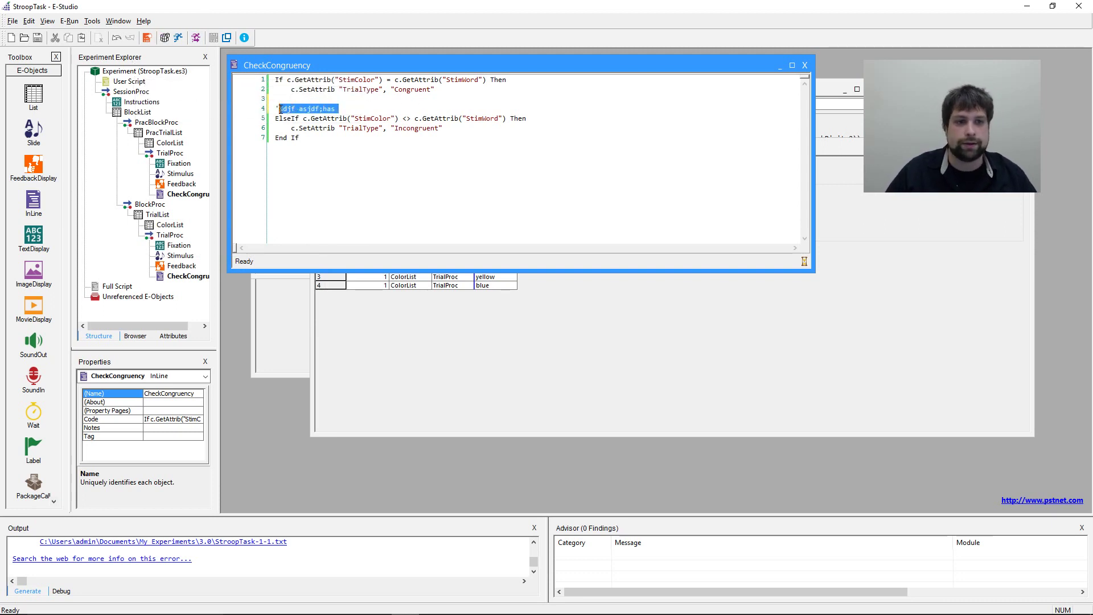
key(BackSpace)
key(BackSpace)
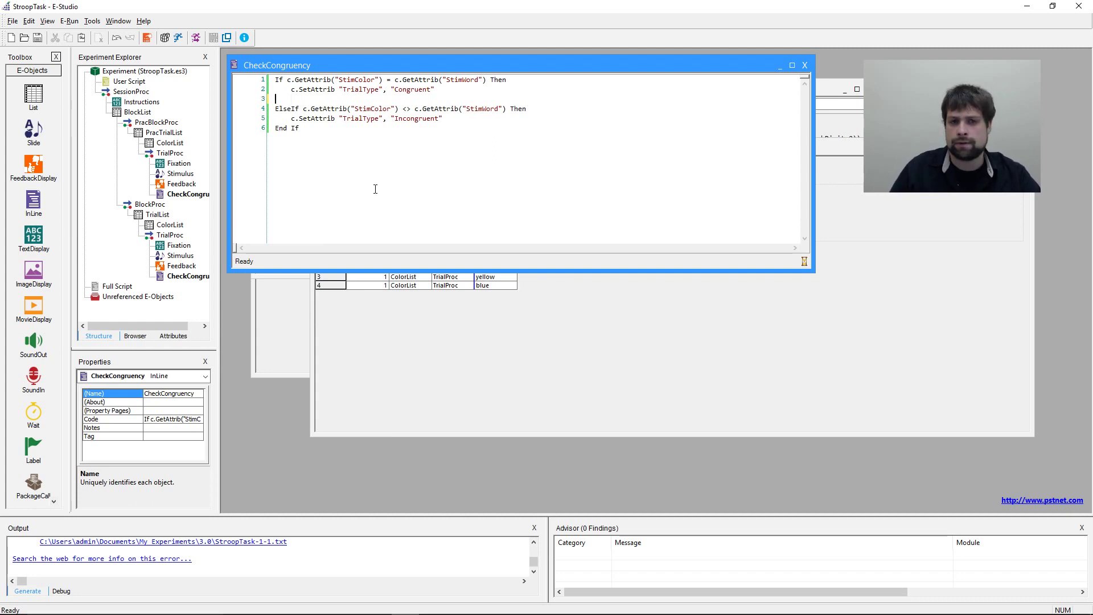
drag(300, 128, 305, 122)
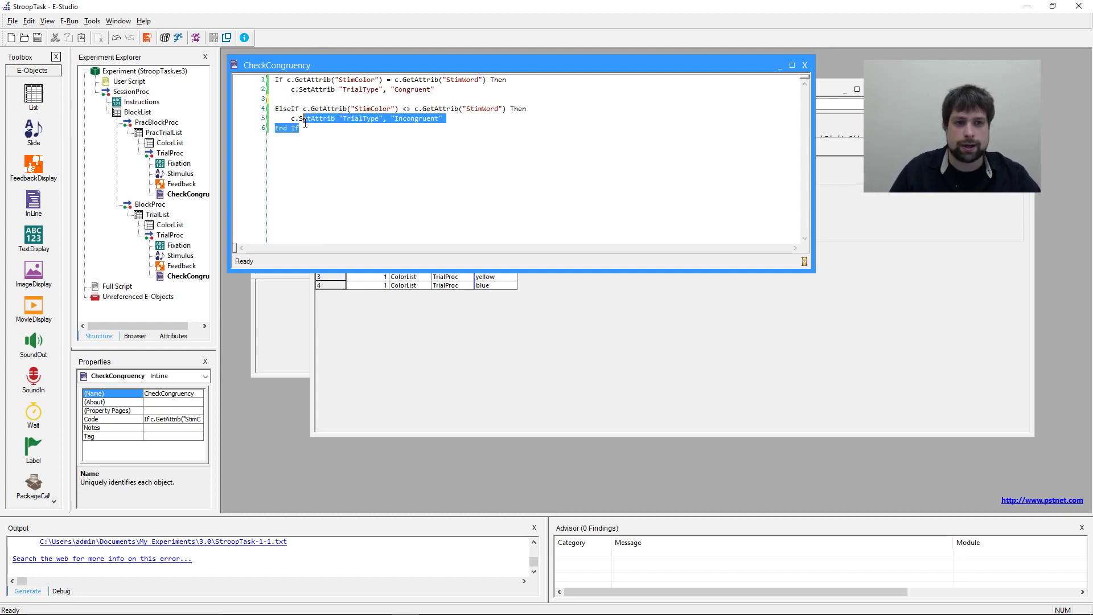
click(395, 182)
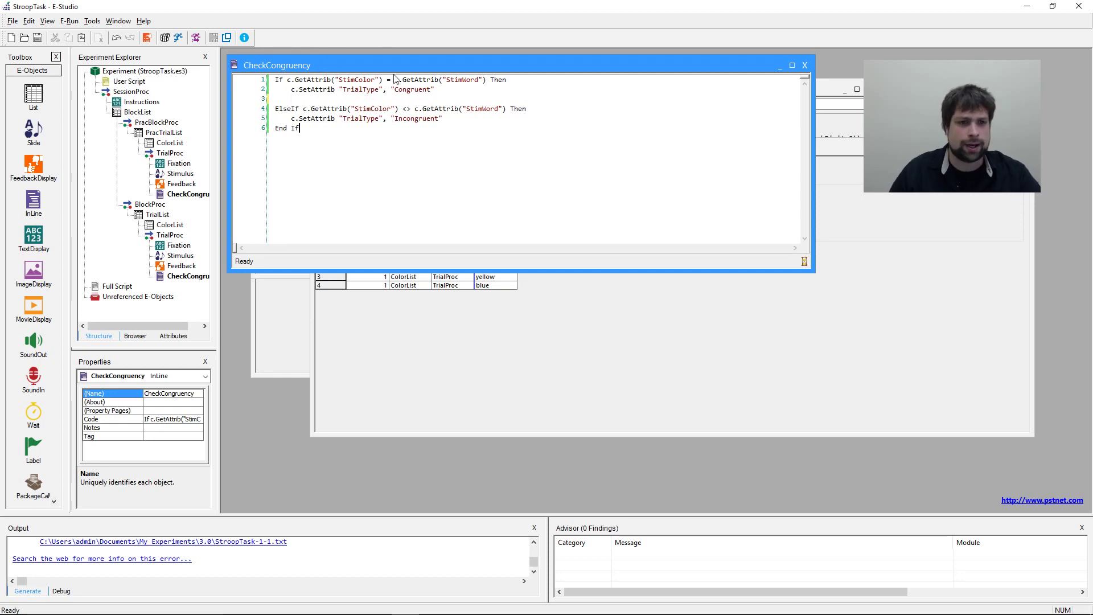
click(286, 101)
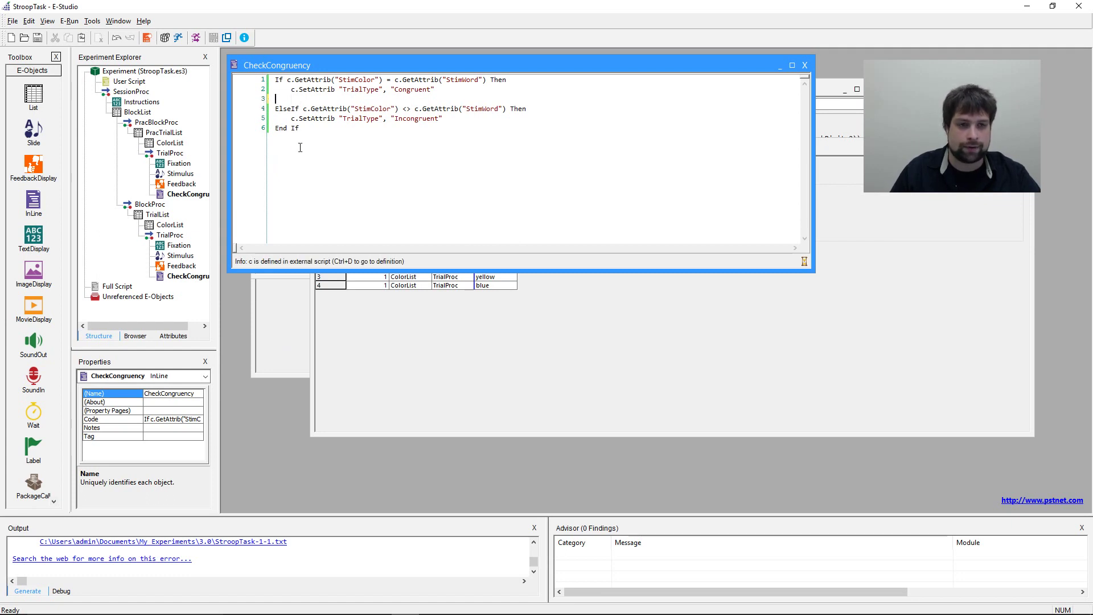
click(306, 128)
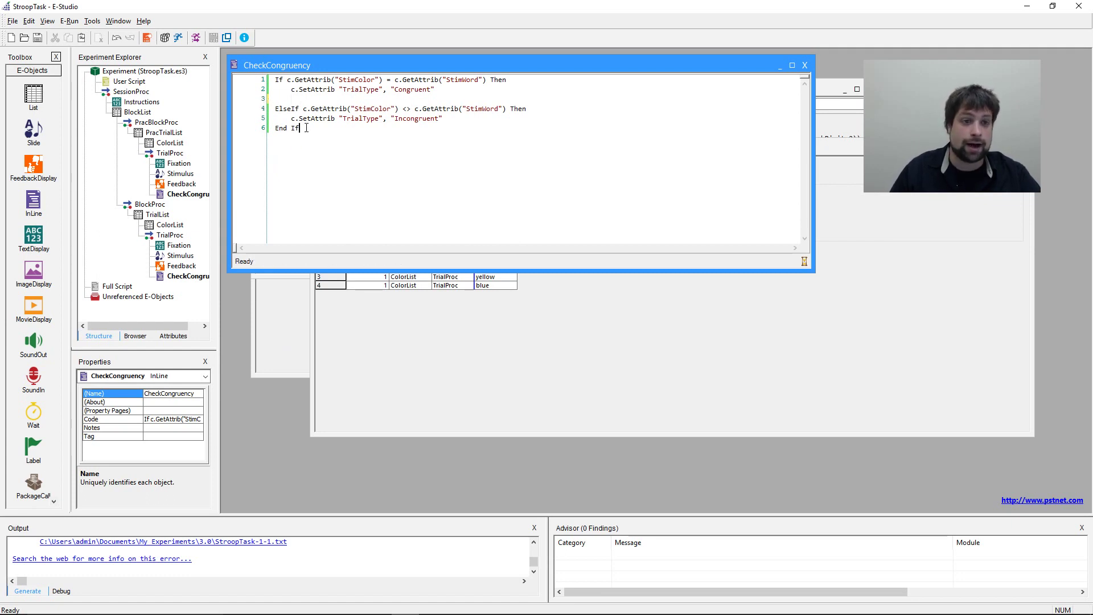
click(294, 102)
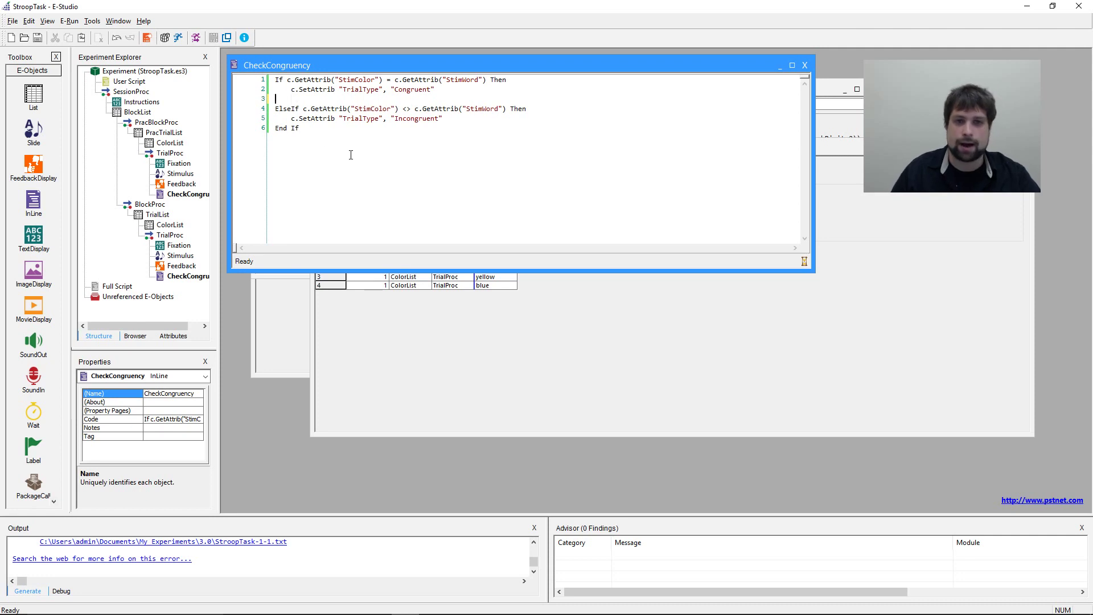